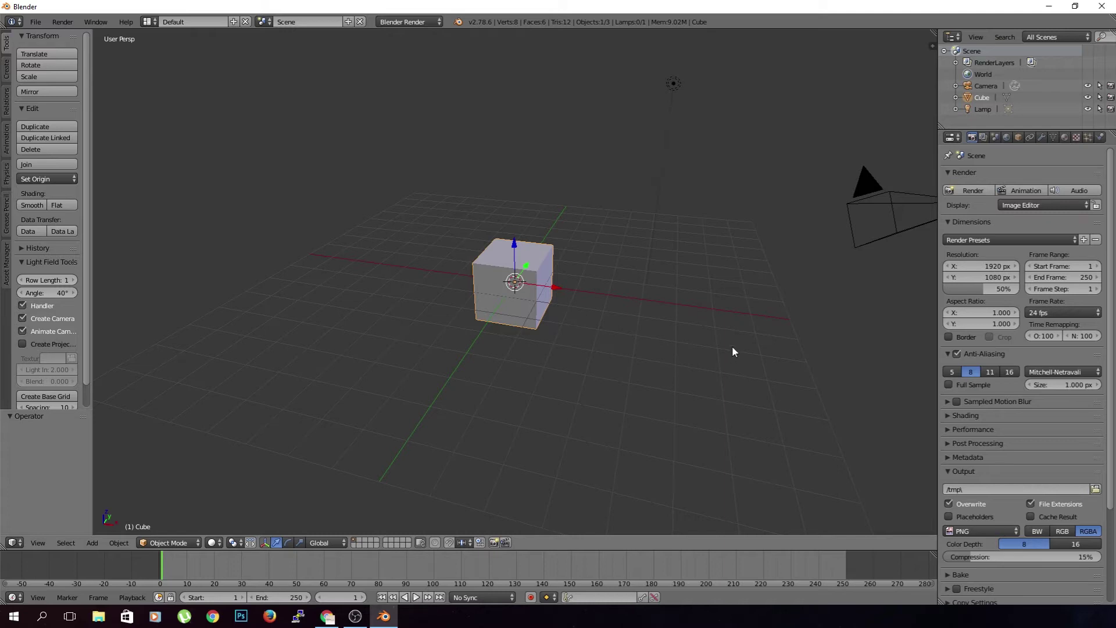
- Show the viewport's properties sidebar, collapse its Renamer and Shading sections, and start the Screencast Keys display
{"action": "key", "text": "n"}
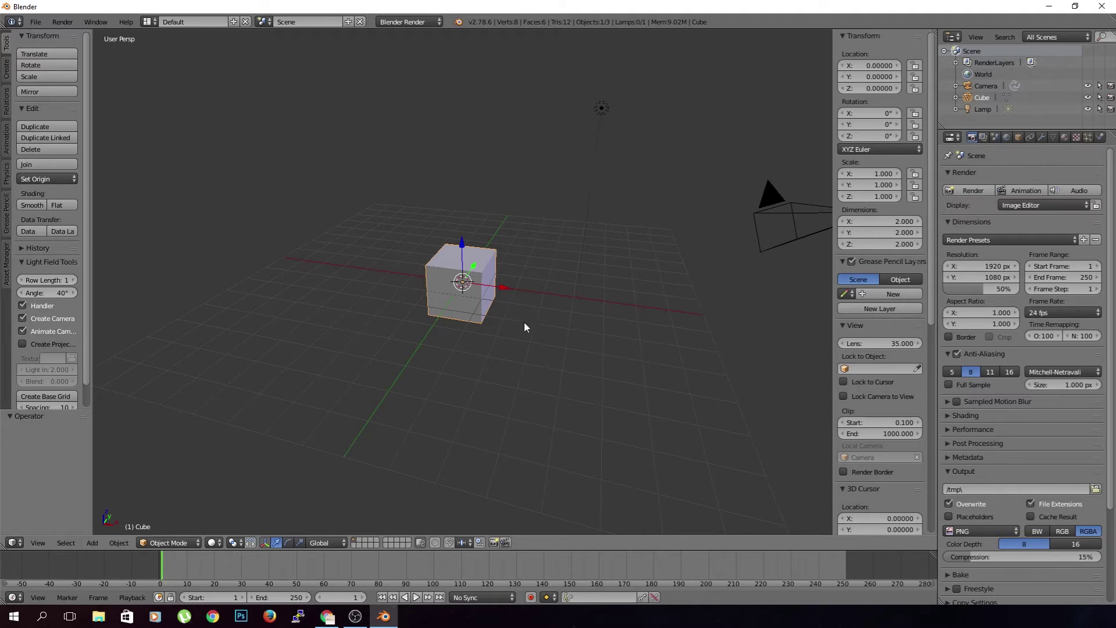
{"action": "scroll", "coordinate": [870, 383], "scroll_direction": "down", "scroll_amount": 15}
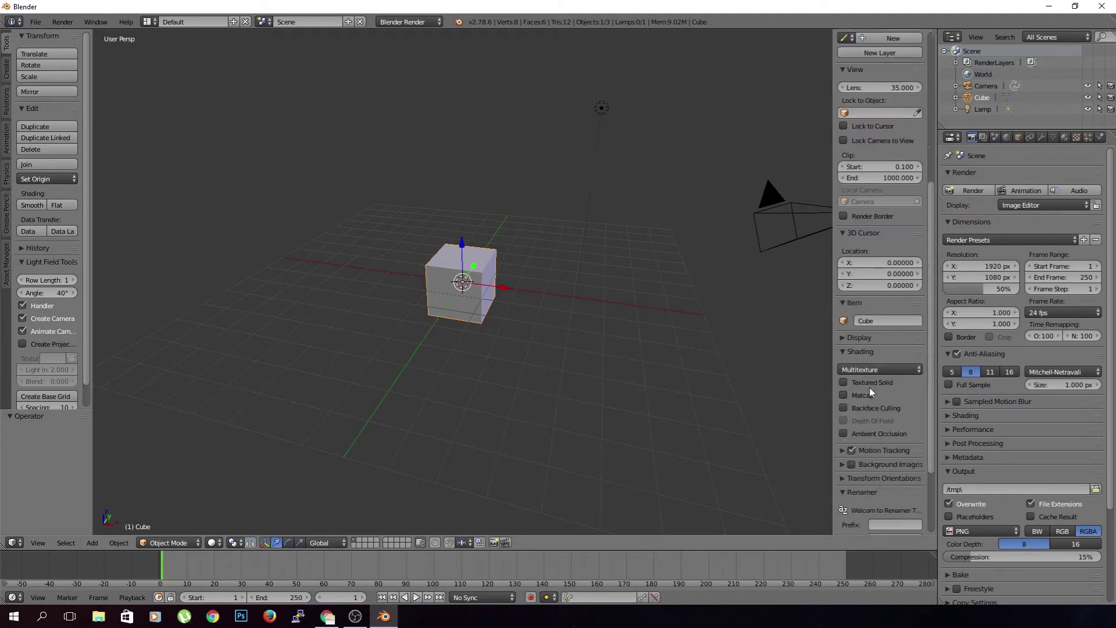
{"action": "left_click", "coordinate": [841, 391]}
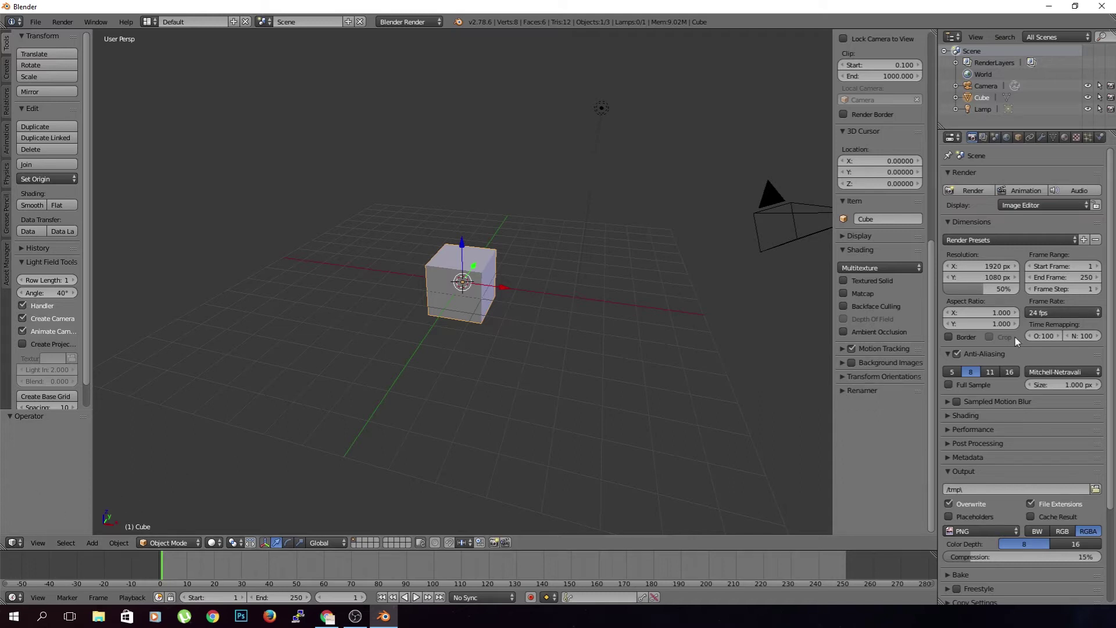
{"action": "scroll", "coordinate": [846, 312], "scroll_direction": "up", "scroll_amount": 3}
{"action": "left_click", "coordinate": [843, 318]}
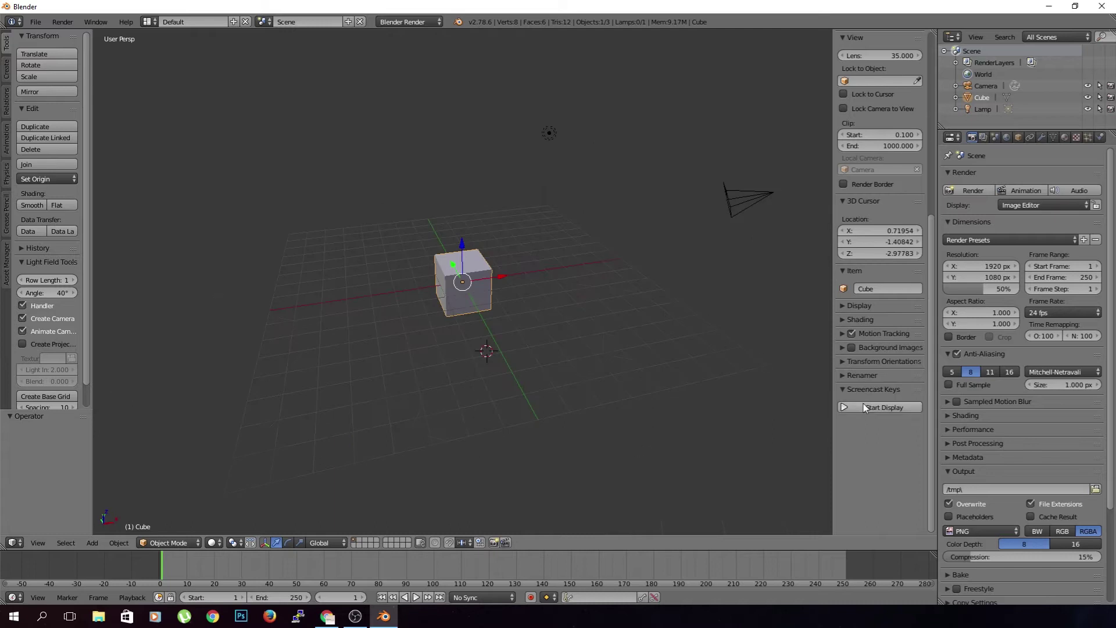
{"action": "left_click", "coordinate": [896, 410]}
- Try out the key display with a cancelled rotation of the cube and collapse the Screencast Keys settings
{"action": "middle_click_drag", "start_coordinate": [359, 470], "coordinate": [405, 436]}
{"action": "key", "text": "e"}
{"action": "key", "text": "e"}
{"action": "key", "text": "e"}
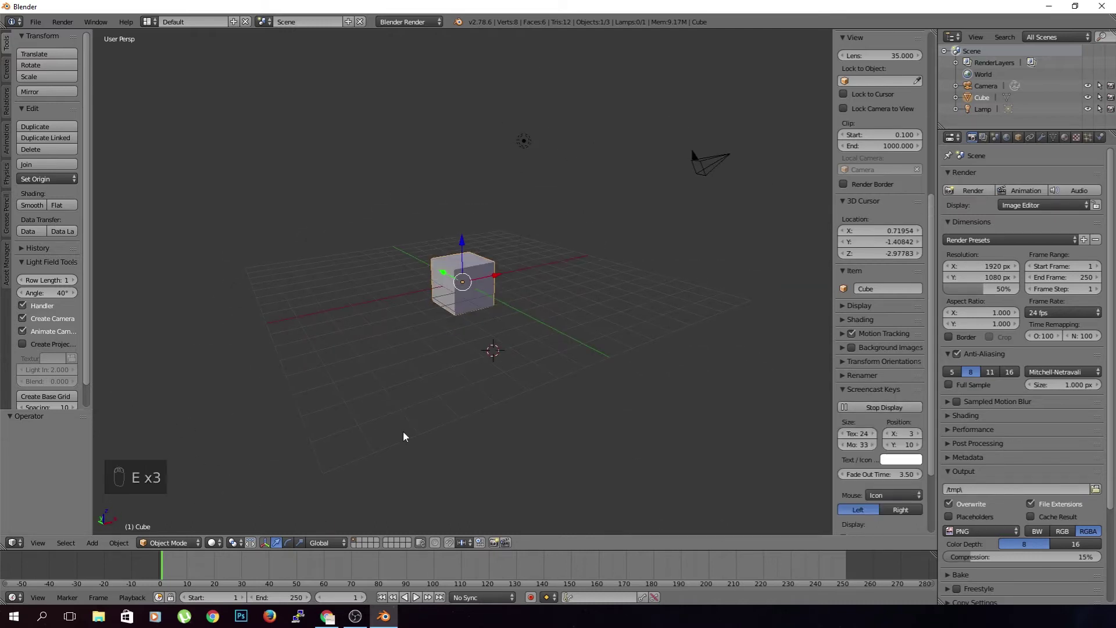
{"action": "key", "text": "r"}
{"action": "right_click", "coordinate": [405, 381]}
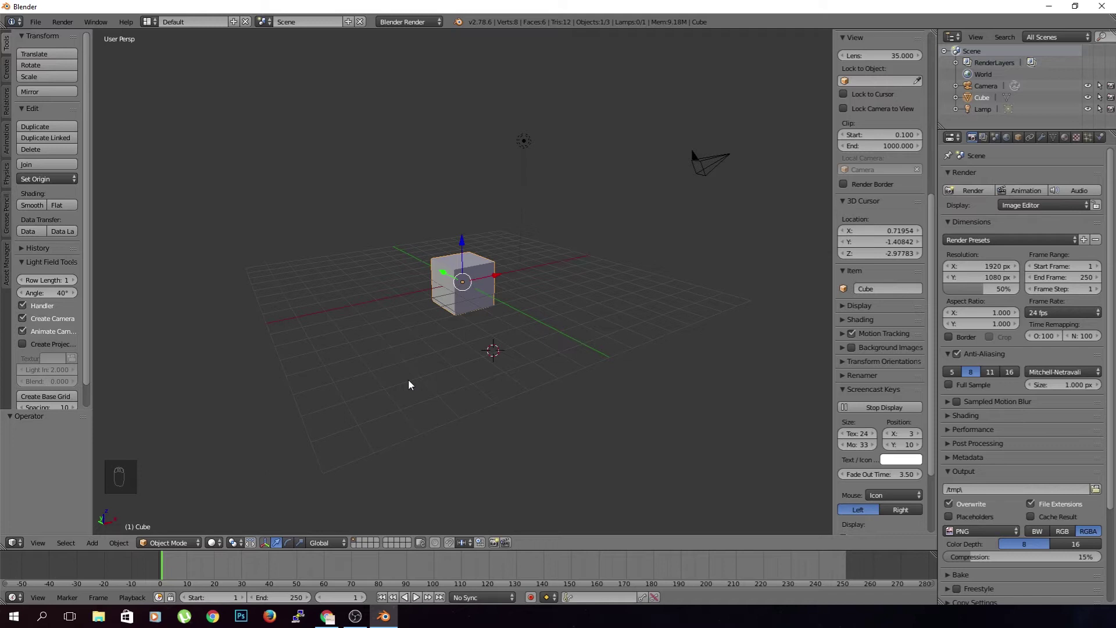
{"action": "left_click", "coordinate": [843, 389]}
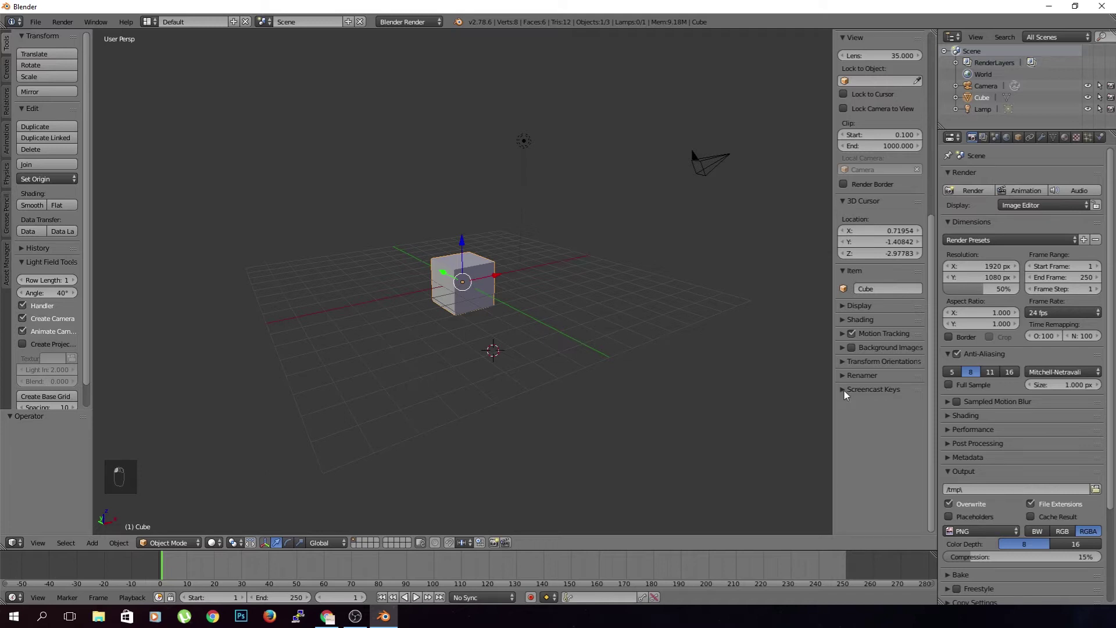
- Delete every object in the default scene
{"action": "key", "text": "a"}
{"action": "key", "text": "a"}
{"action": "key", "text": "a"}
{"action": "key", "text": "x"}
{"action": "left_click", "coordinate": [698, 338]}
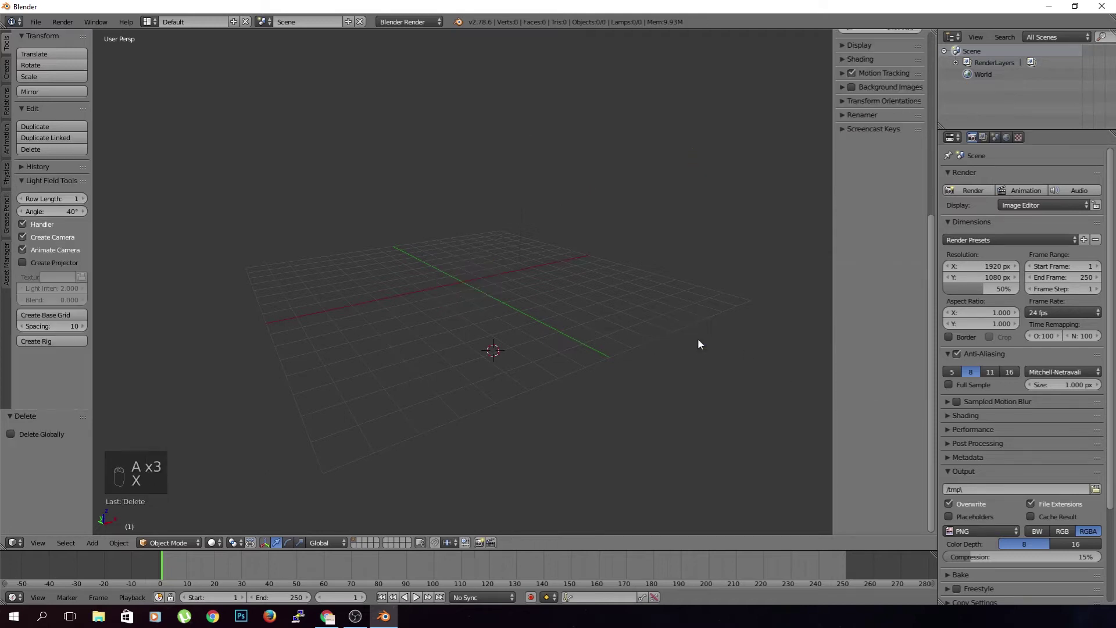
- Snap the 3D cursor to the centre of the scene
{"action": "scroll", "coordinate": [581, 329], "scroll_direction": "up", "scroll_amount": 2, "text": "shift"}
{"action": "key", "text": "shift+s"}
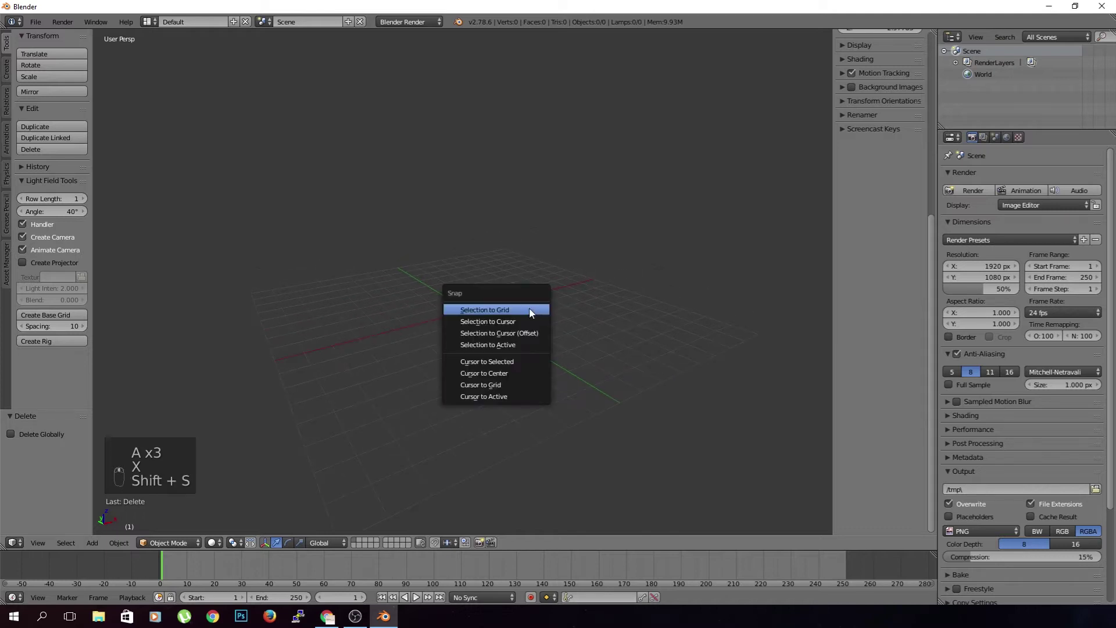
{"action": "left_click", "coordinate": [520, 373]}
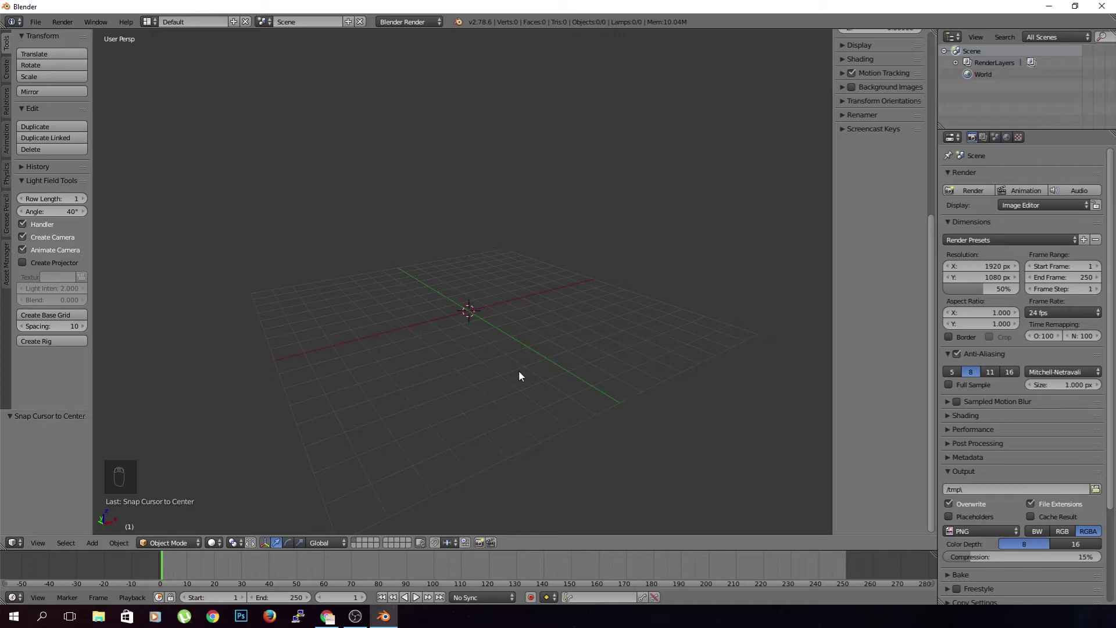
{"action": "key", "text": "alt+Tab"}
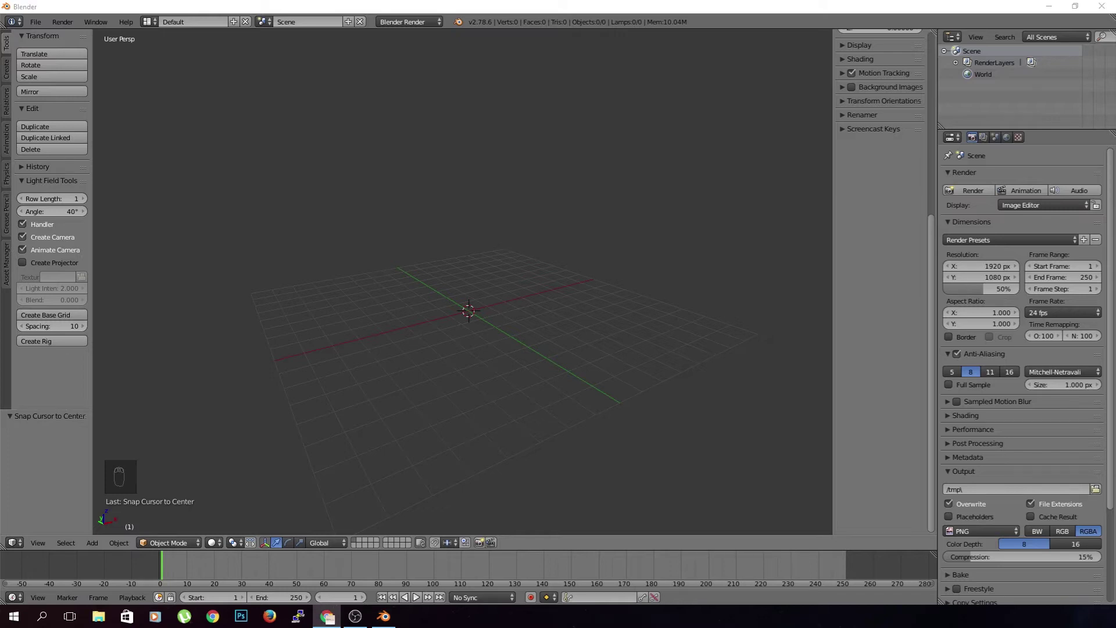
{"action": "left_click_drag", "start_coordinate": [0, 87], "coordinate": [238, 0]}
{"action": "left_click_drag", "start_coordinate": [543, 3], "coordinate": [0, 175]}
{"action": "scroll", "coordinate": [872, 270], "scroll_direction": "up", "scroll_amount": 10}
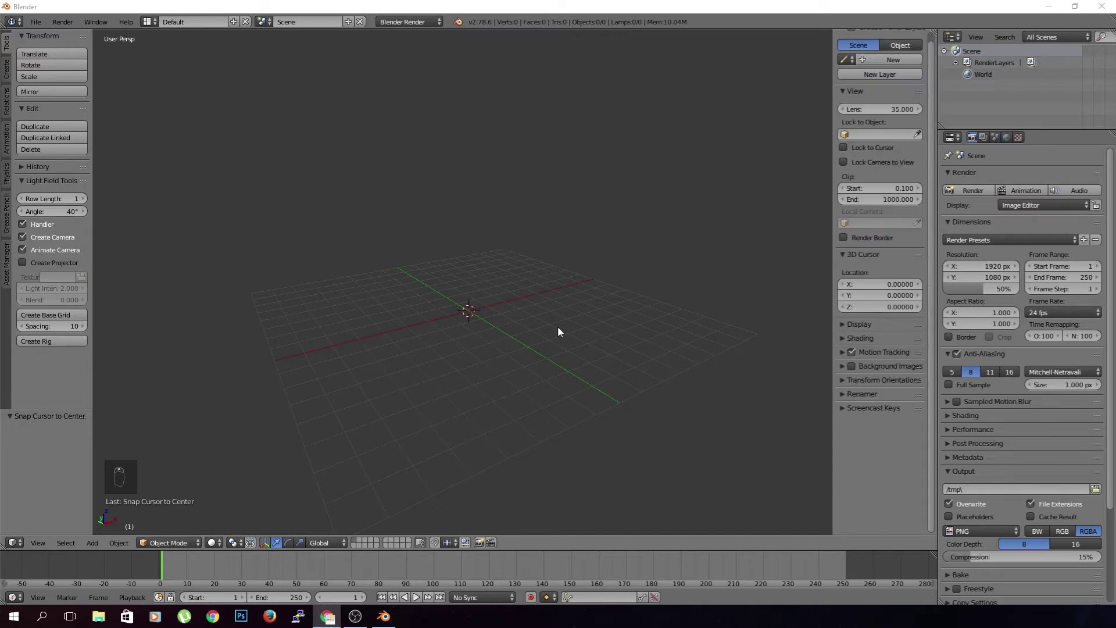
- Switch the viewport to the front view in orthographic projection
{"action": "scroll", "coordinate": [557, 332], "scroll_direction": "up", "scroll_amount": 2}
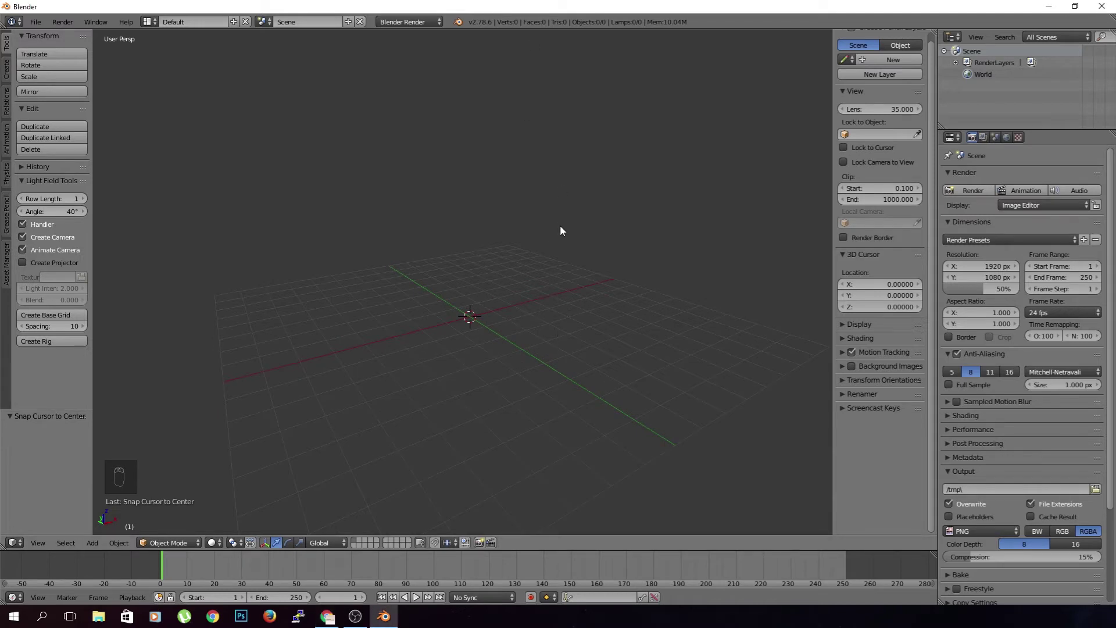
{"action": "key", "text": "KP_1"}
{"action": "key", "text": "KP_5"}
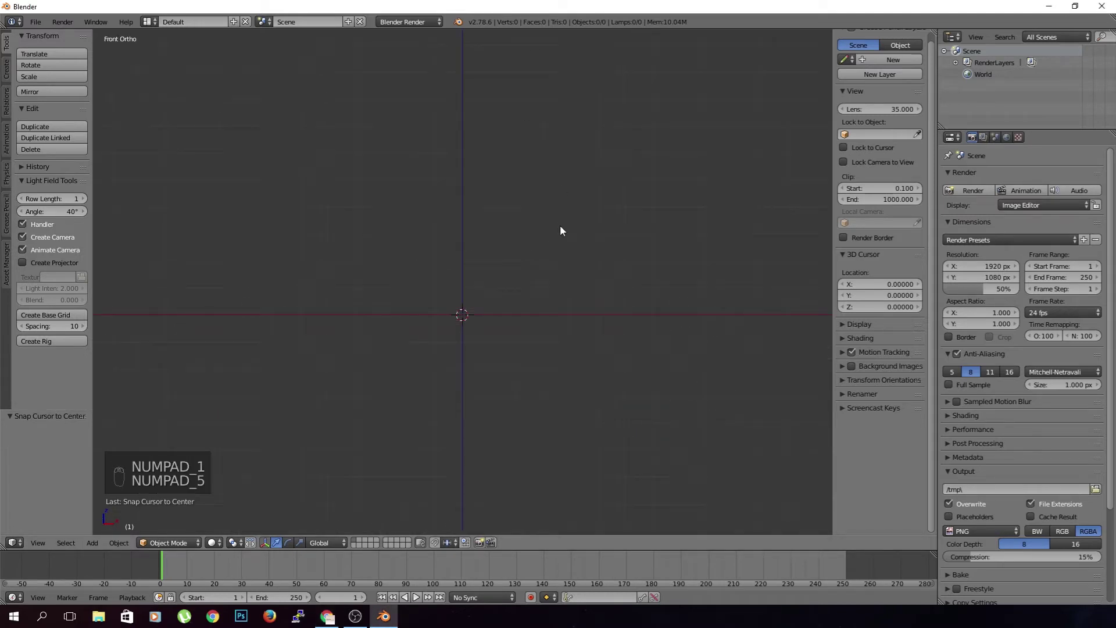
{"action": "middle_click_drag", "start_coordinate": [498, 334], "coordinate": [483, 246], "text": "shift"}
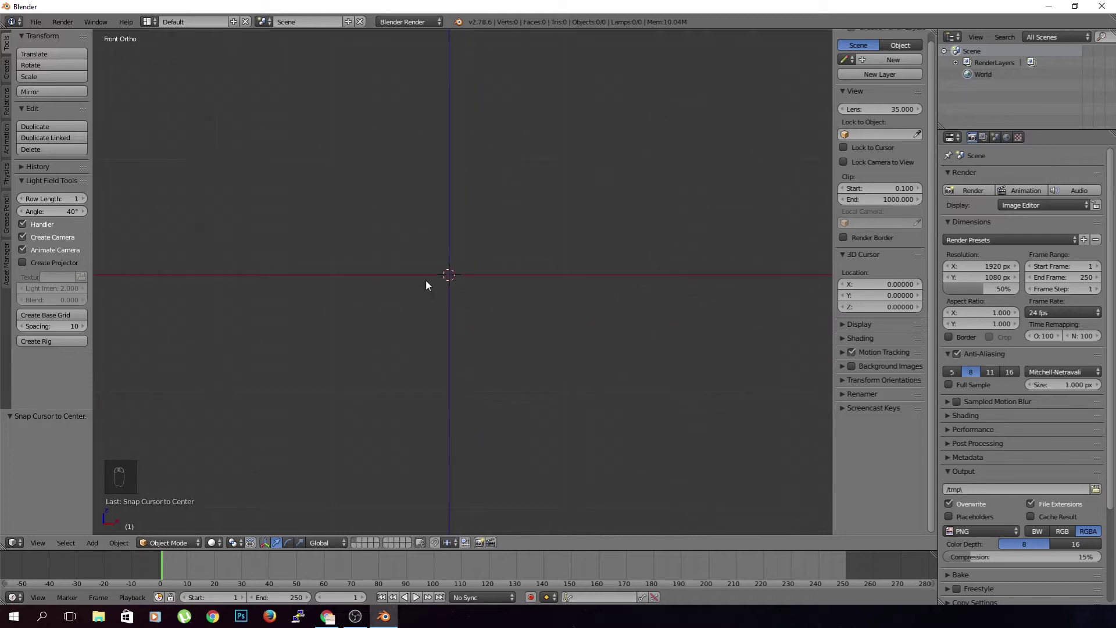
- Expand the Display settings, enable Background Images and add x_wing.JPG as a background image for all views
{"action": "scroll", "coordinate": [842, 217], "scroll_direction": "up", "scroll_amount": 1}
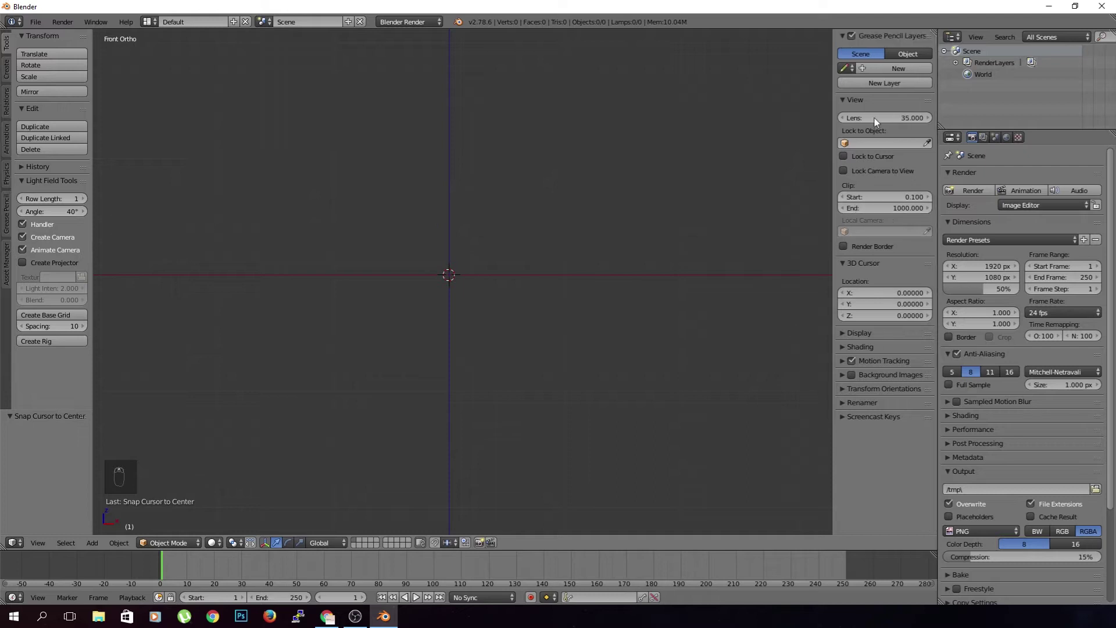
{"action": "left_click", "coordinate": [845, 334]}
{"action": "scroll", "coordinate": [894, 373], "scroll_direction": "down", "scroll_amount": 1}
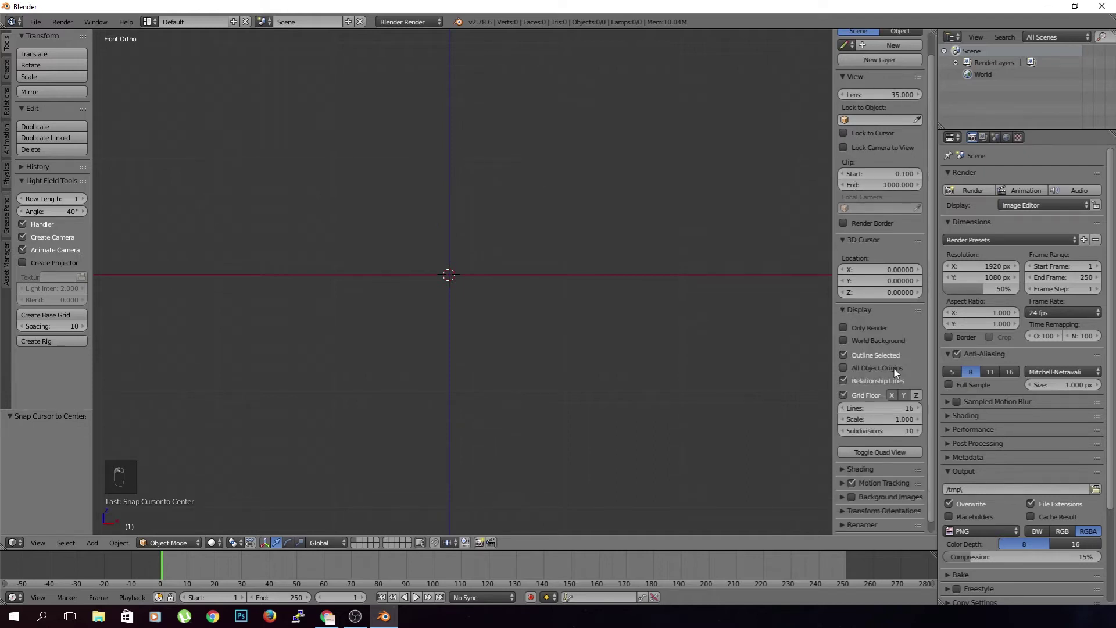
{"action": "scroll", "coordinate": [885, 436], "scroll_direction": "down", "scroll_amount": 1}
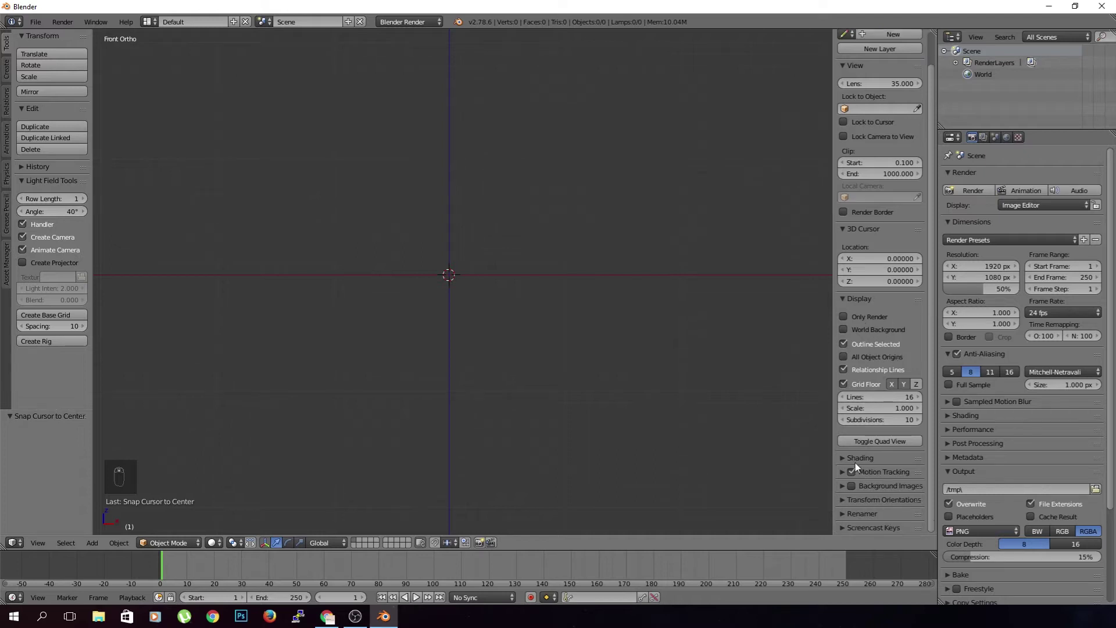
{"action": "left_click", "coordinate": [843, 489]}
{"action": "scroll", "coordinate": [844, 491], "scroll_direction": "down", "scroll_amount": 1}
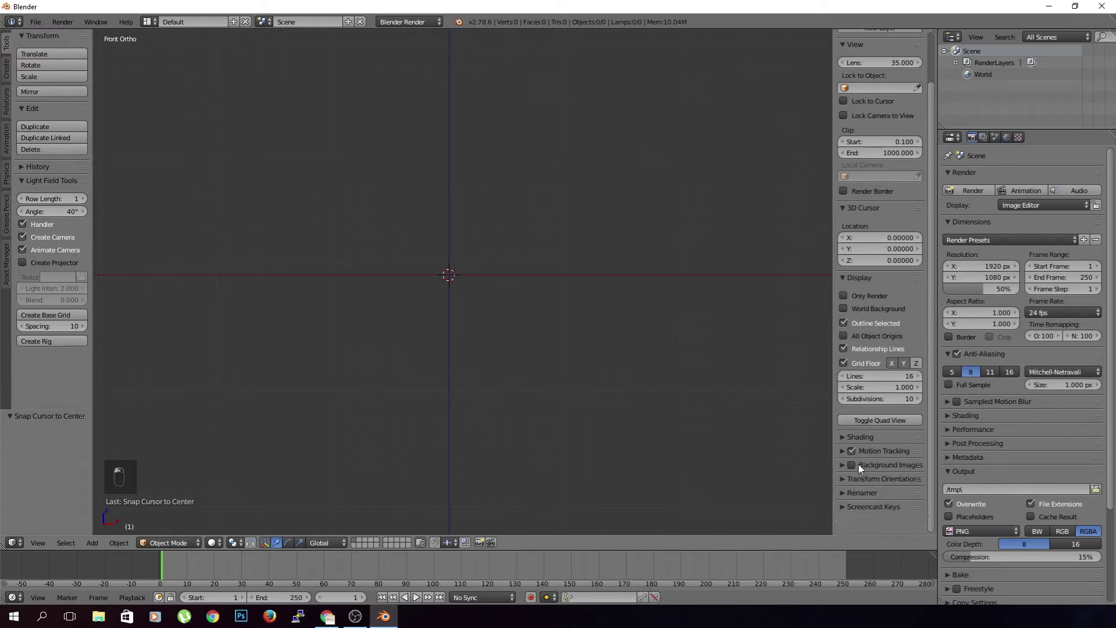
{"action": "left_click", "coordinate": [851, 465]}
{"action": "left_click", "coordinate": [869, 481]}
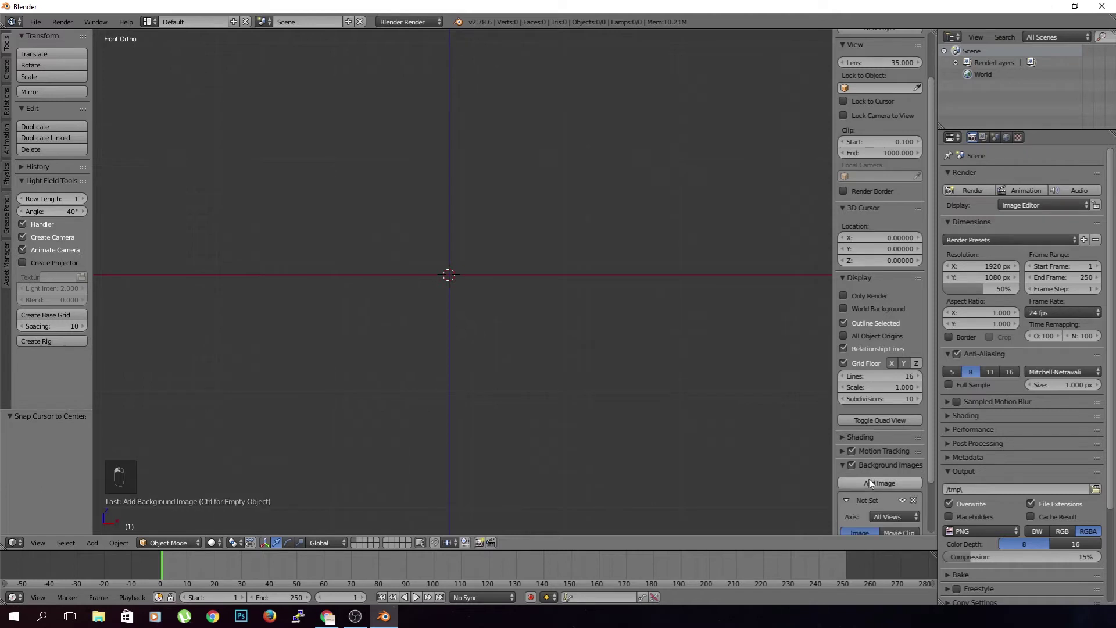
{"action": "scroll", "coordinate": [852, 486], "scroll_direction": "down", "scroll_amount": 3}
{"action": "middle_click_drag", "start_coordinate": [572, 419], "coordinate": [579, 424], "text": "shift"}
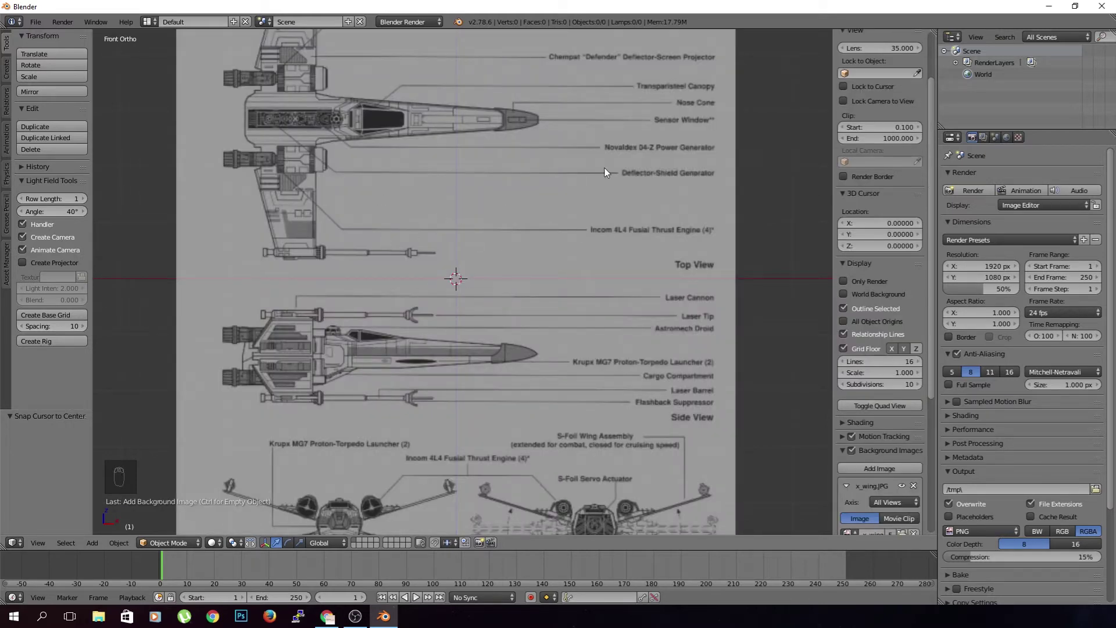
- Widen the sidebar to reveal the full background image settings, and try the Front placement before restoring Back
{"action": "scroll", "coordinate": [385, 190], "scroll_direction": "down", "scroll_amount": 5}
{"action": "scroll", "coordinate": [454, 334], "scroll_direction": "up", "scroll_amount": 3}
{"action": "scroll", "coordinate": [933, 386], "scroll_direction": "down", "scroll_amount": 8}
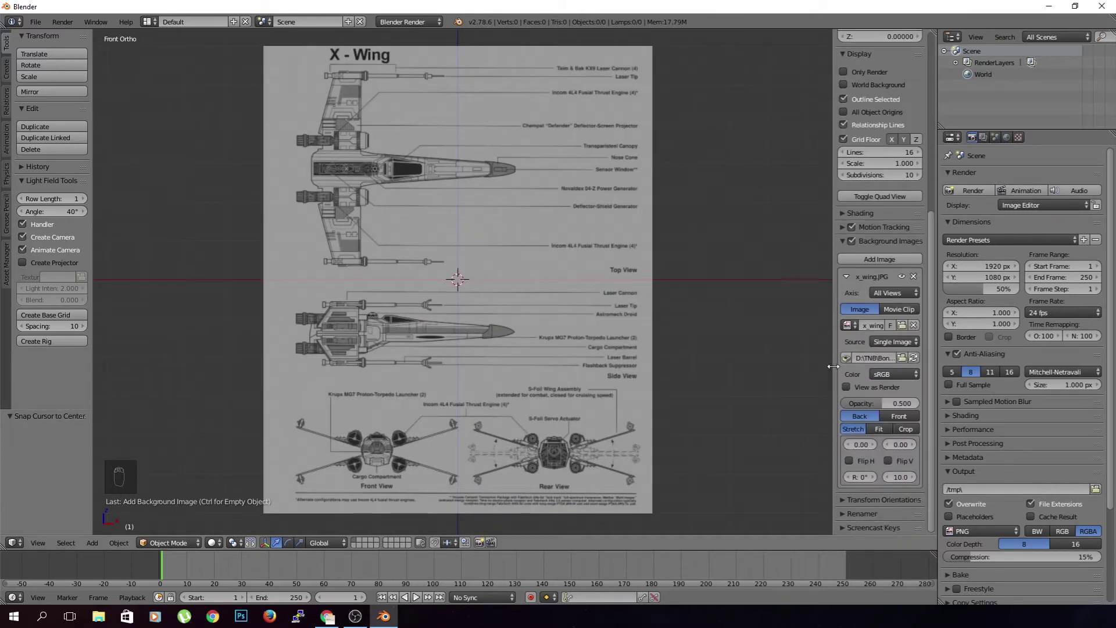
{"action": "left_click_drag", "start_coordinate": [831, 365], "coordinate": [722, 370]}
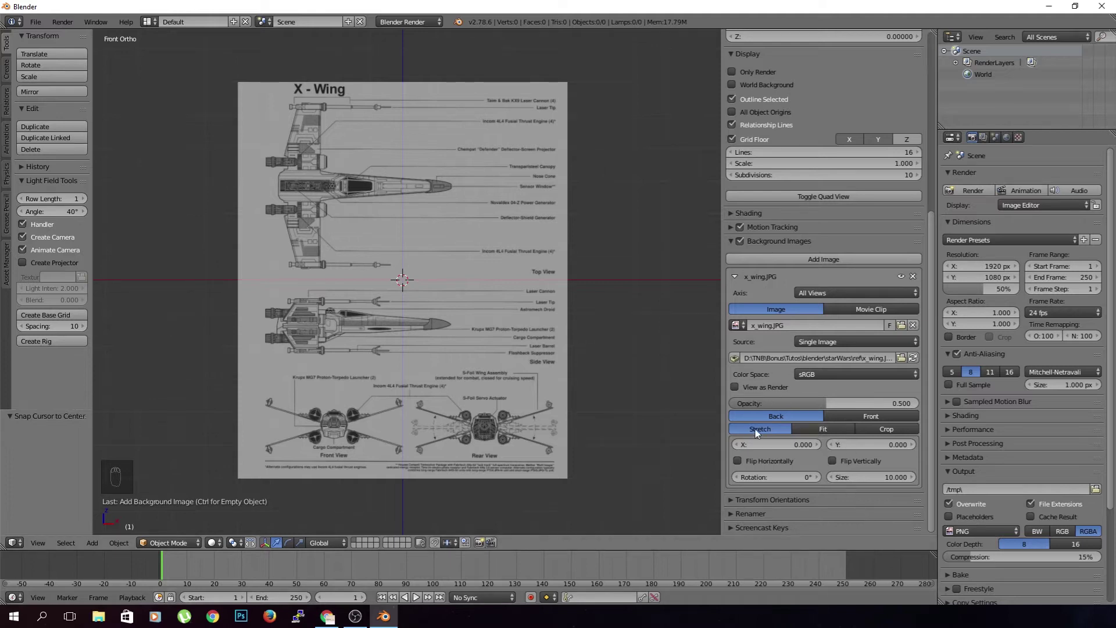
{"action": "left_click", "coordinate": [842, 416]}
{"action": "left_click", "coordinate": [817, 417]}
- Compare how the background image is displayed in the front and right orthographic views
{"action": "key", "text": "KP_3"}
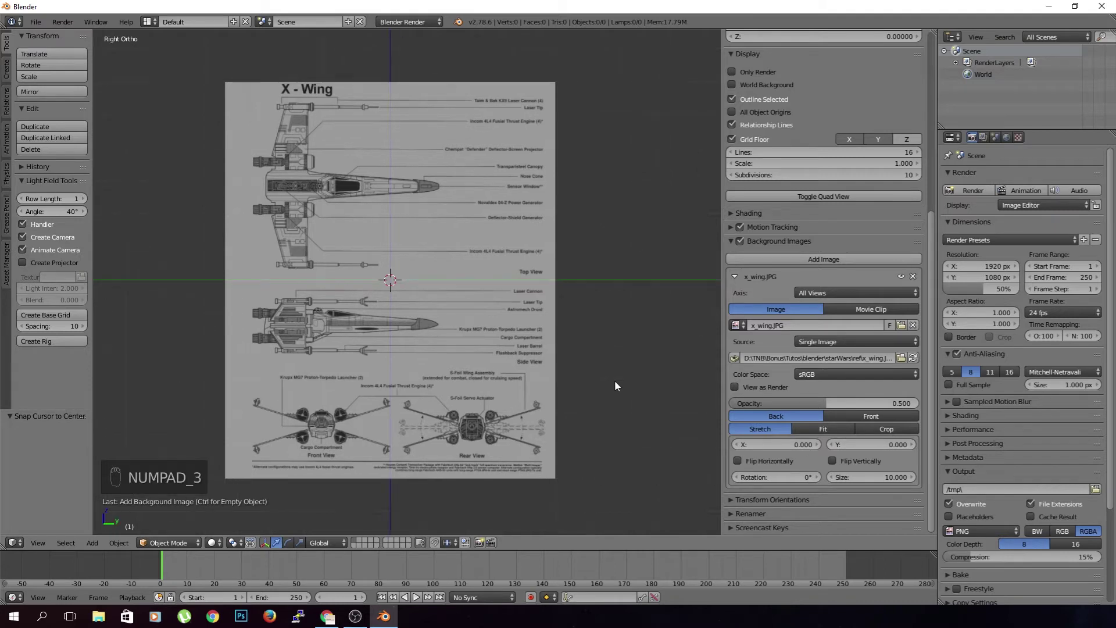
{"action": "key", "text": "KP_1"}
{"action": "key", "text": "KP_3"}
{"action": "key", "text": "KP_3"}
{"action": "key", "text": "KP_1"}
{"action": "key", "text": "KP_1"}
{"action": "key", "text": "KP_1"}
{"action": "key", "text": "KP_3"}
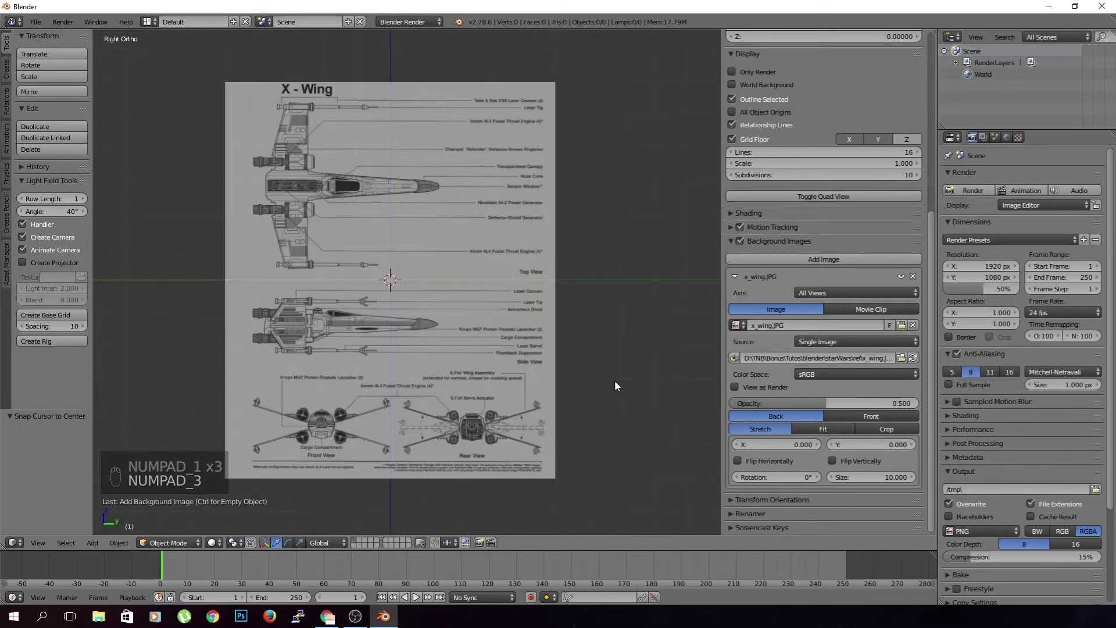
{"action": "key", "text": "KP_1"}
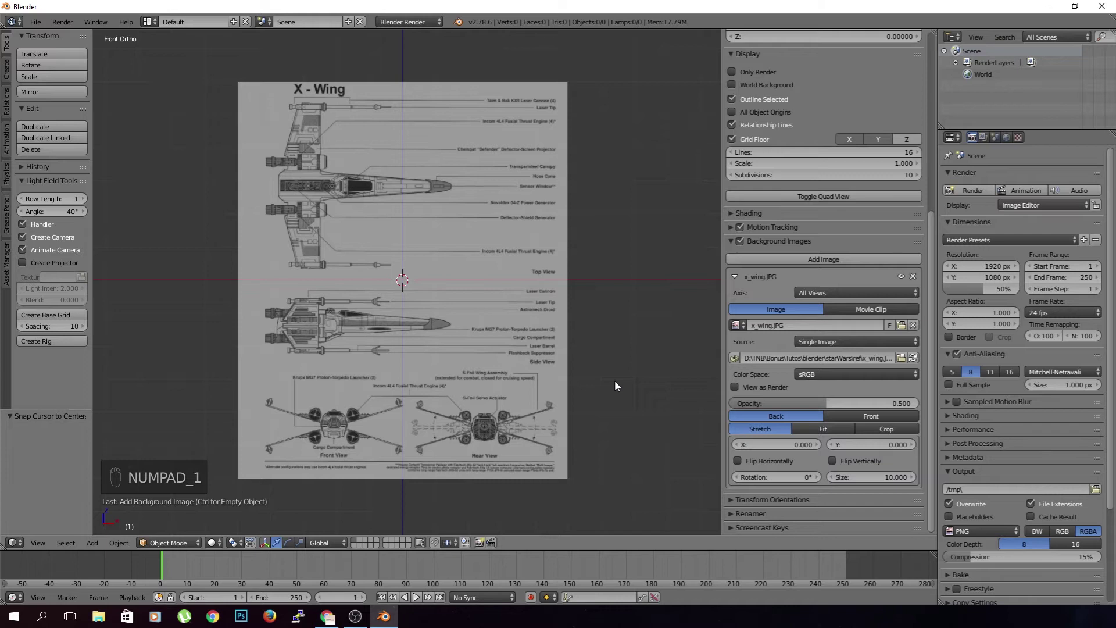
- Offset the background image to X 2.100 and Y 3.700 to bring its front-view drawing onto the origin
{"action": "scroll", "coordinate": [486, 431], "scroll_direction": "down", "scroll_amount": 1}
{"action": "scroll", "coordinate": [465, 387], "scroll_direction": "up", "scroll_amount": 1}
{"action": "middle_click_drag", "start_coordinate": [409, 280], "coordinate": [443, 258], "text": "shift"}
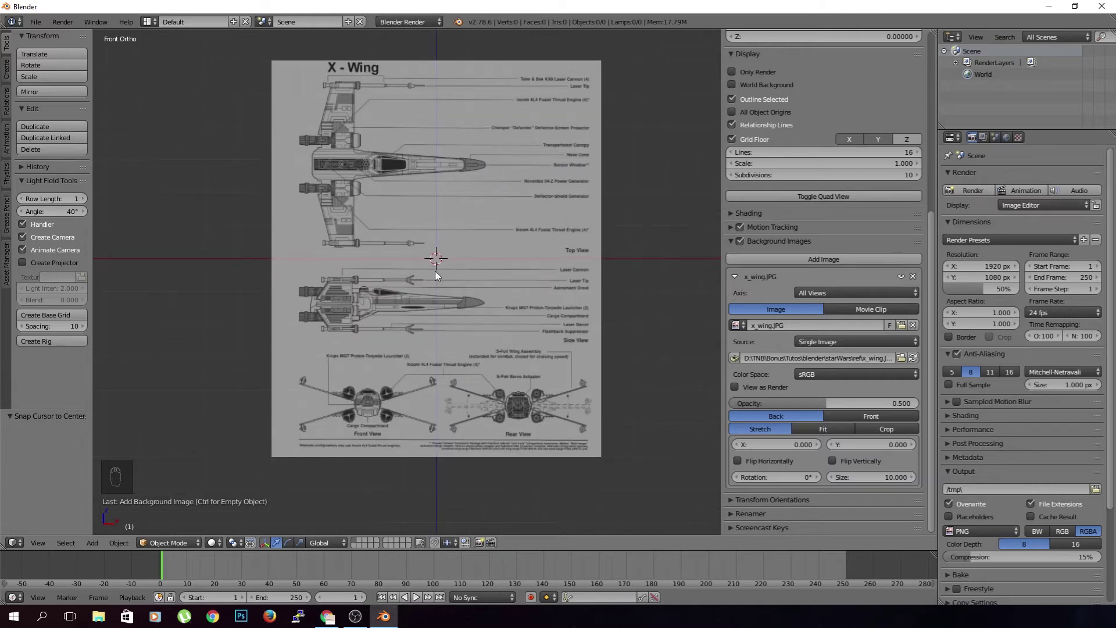
{"action": "mouse_move", "coordinate": [809, 449]}
{"action": "left_mouse_down"}
{"action": "mouse_move", "coordinate": [841, 449]}
{"action": "mouse_move", "coordinate": [811, 452]}
{"action": "left_mouse_up"}
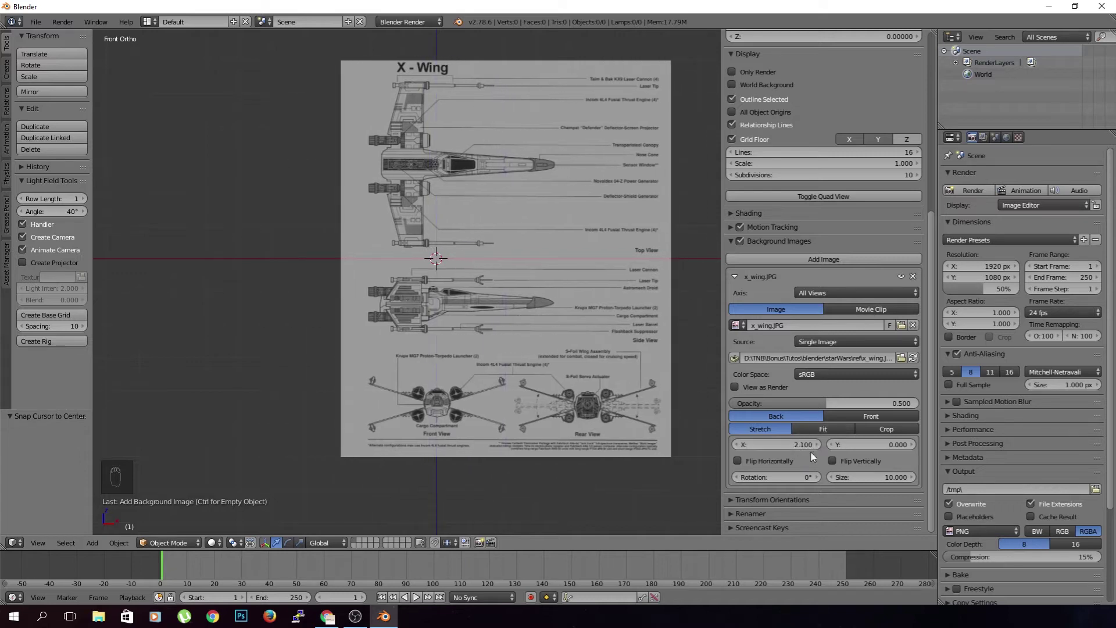
{"action": "left_click_drag", "start_coordinate": [893, 444], "coordinate": [925, 444]}
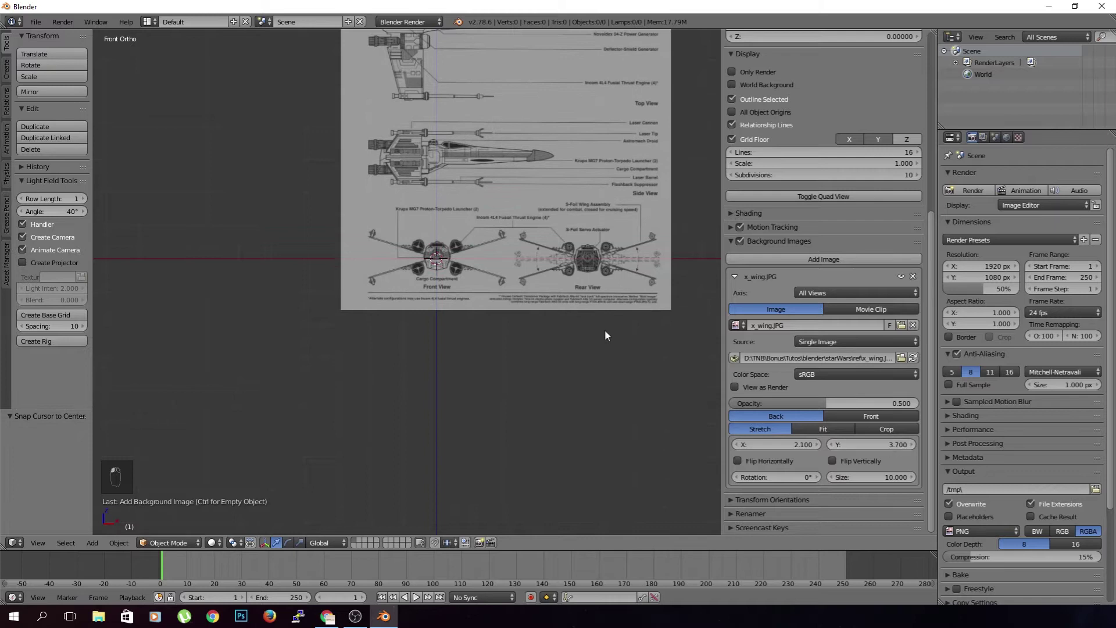
- Fine-tune the background image offset to X 2.090 and Y 3.650 to centre the front-view drawing on the 3D cursor
{"action": "scroll", "coordinate": [468, 366], "scroll_direction": "up", "scroll_amount": 5}
{"action": "scroll", "coordinate": [468, 366], "scroll_direction": "up", "scroll_amount": 4}
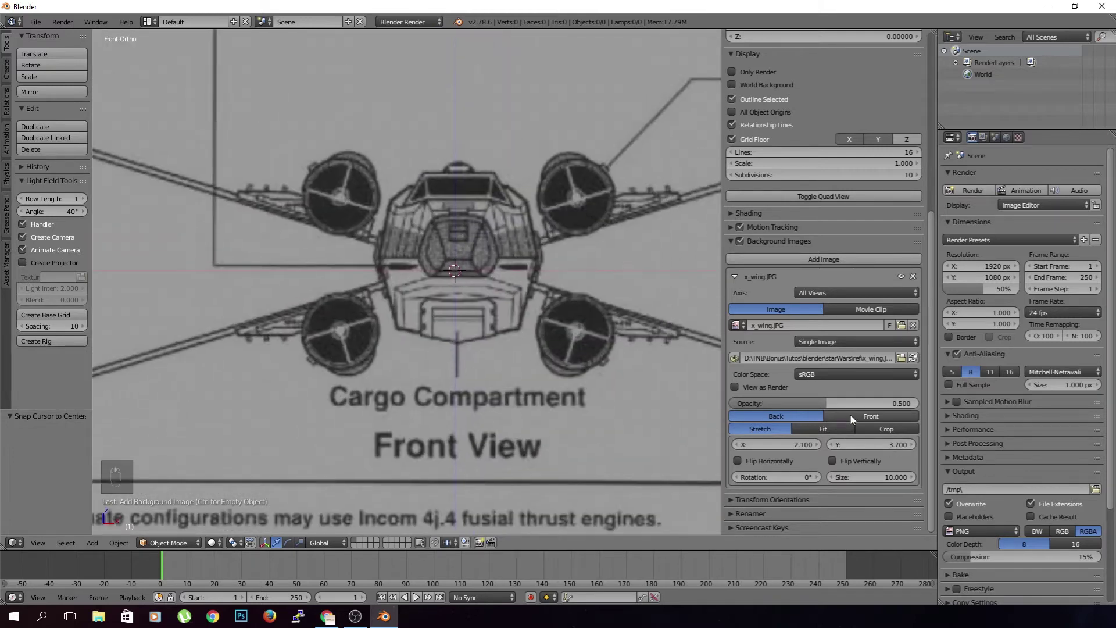
{"action": "left_click", "coordinate": [737, 444]}
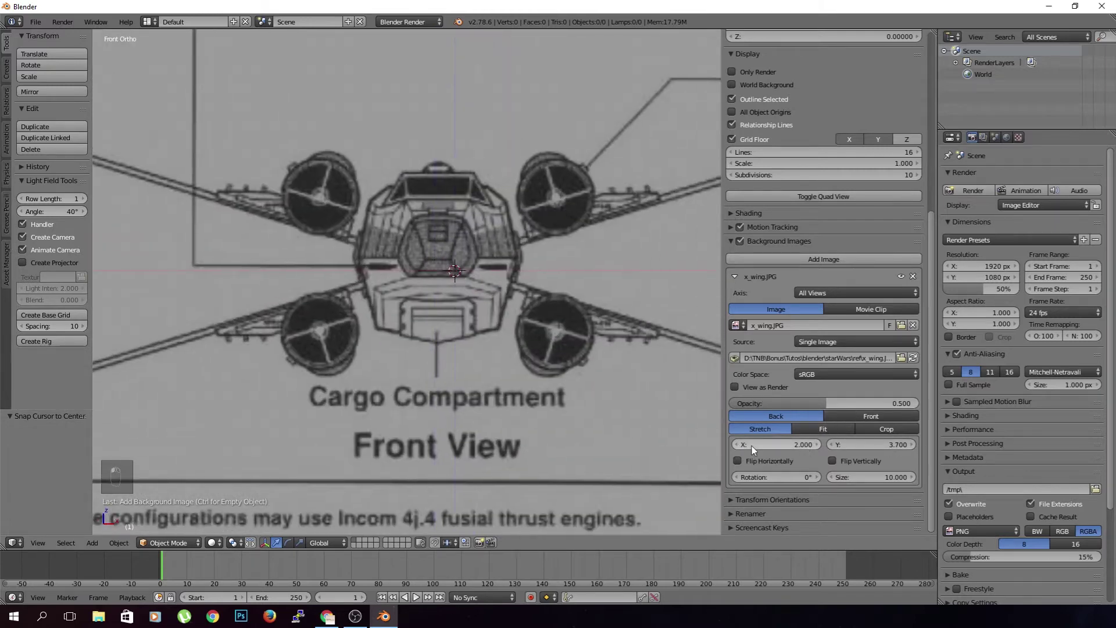
{"action": "left_click_drag", "start_coordinate": [815, 444], "coordinate": [865, 444]}
- Examine the repositioned X-Wing blueprint in the front and right orthographic views
{"action": "scroll", "coordinate": [525, 352], "scroll_direction": "down", "scroll_amount": 5}
{"action": "middle_click_drag", "start_coordinate": [534, 345], "coordinate": [456, 396], "text": "shift"}
{"action": "scroll", "coordinate": [455, 396], "scroll_direction": "up", "scroll_amount": 1}
{"action": "scroll", "coordinate": [499, 349], "scroll_direction": "down", "scroll_amount": 4}
{"action": "middle_click_drag", "start_coordinate": [524, 304], "coordinate": [493, 366], "text": "shift"}
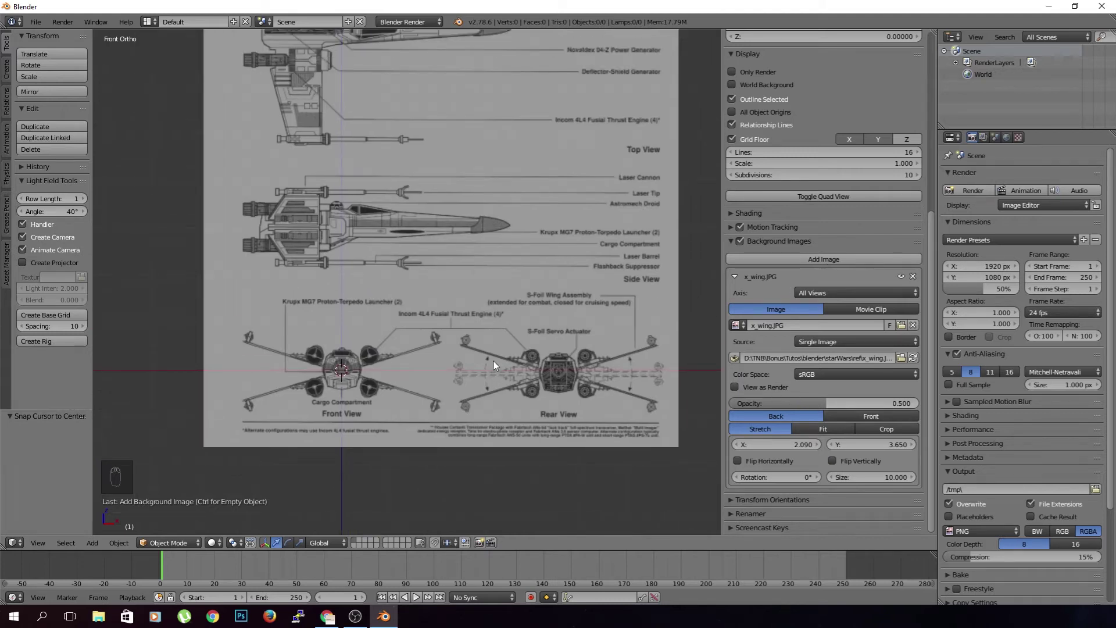
{"action": "scroll", "coordinate": [493, 365], "scroll_direction": "down", "scroll_amount": 3}
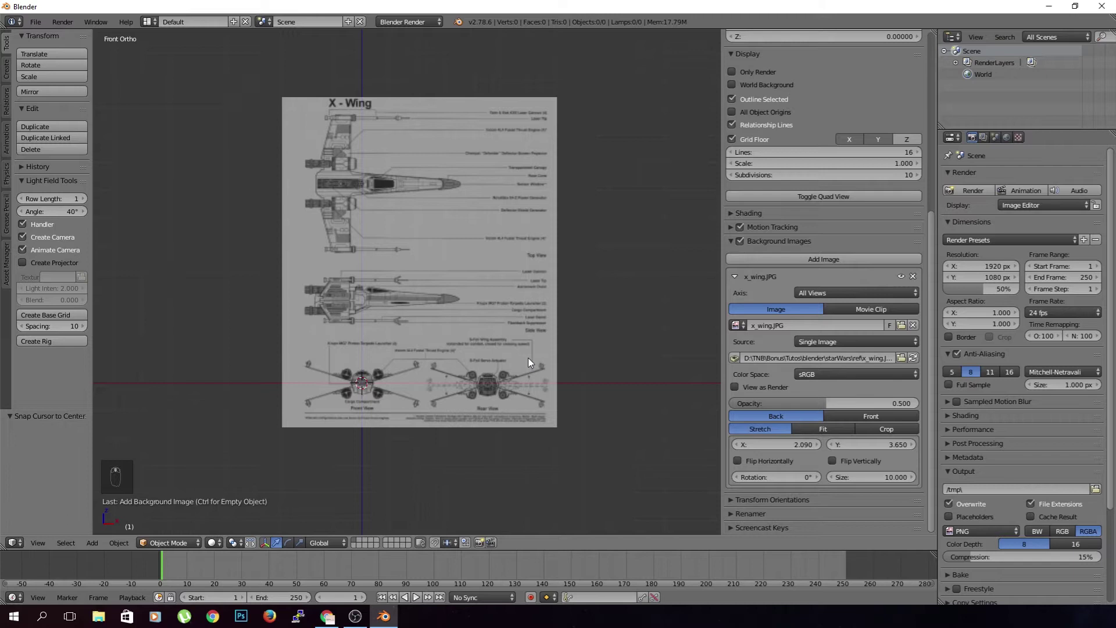
{"action": "key", "text": "KP_3"}
{"action": "key", "text": "KP_1"}
{"action": "key", "text": "KP_3"}
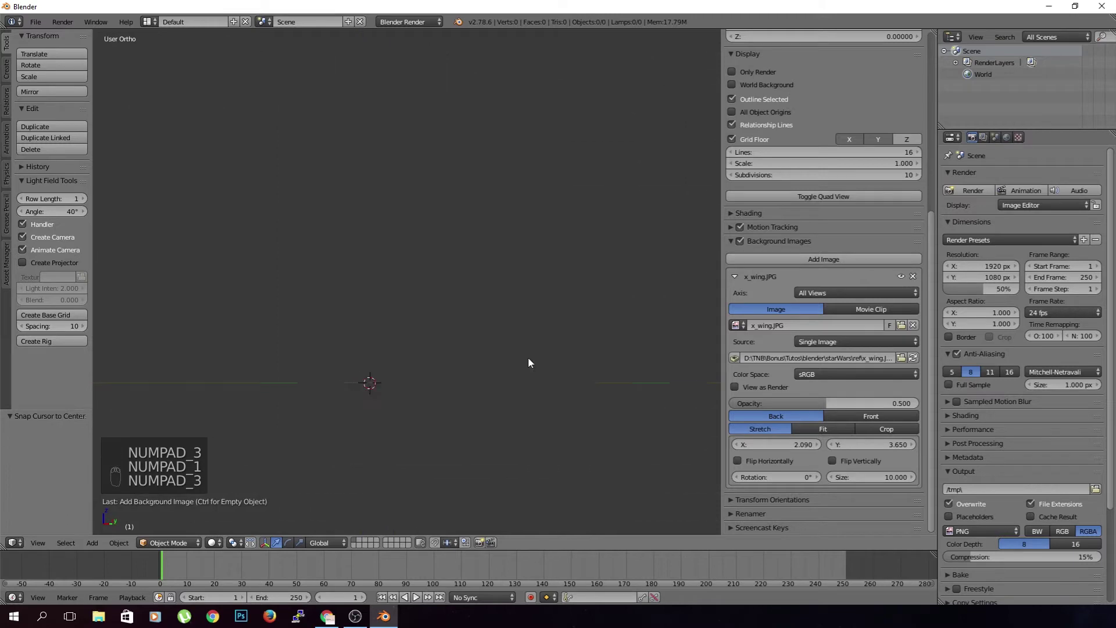
{"action": "left_click", "coordinate": [738, 276]}
{"action": "left_click", "coordinate": [737, 275]}
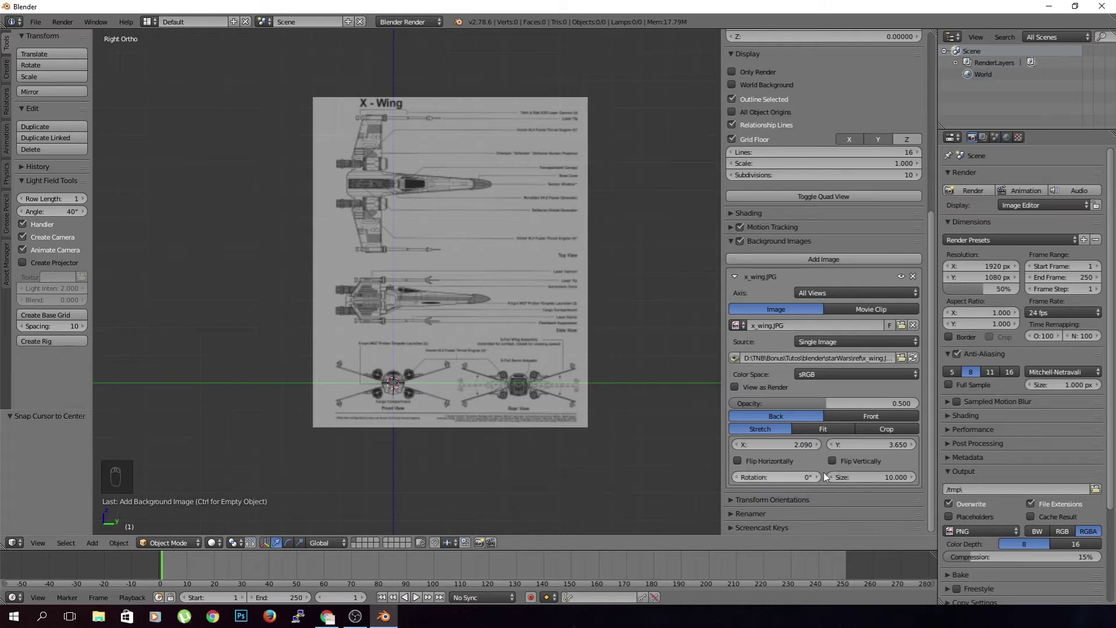
- Restrict the X-Wing background image to the Front view axis and check that the right view no longer uses it
{"action": "left_click", "coordinate": [864, 294]}
{"action": "left_click", "coordinate": [856, 296]}
{"action": "left_click", "coordinate": [856, 296]}
{"action": "key", "text": "KP_1"}
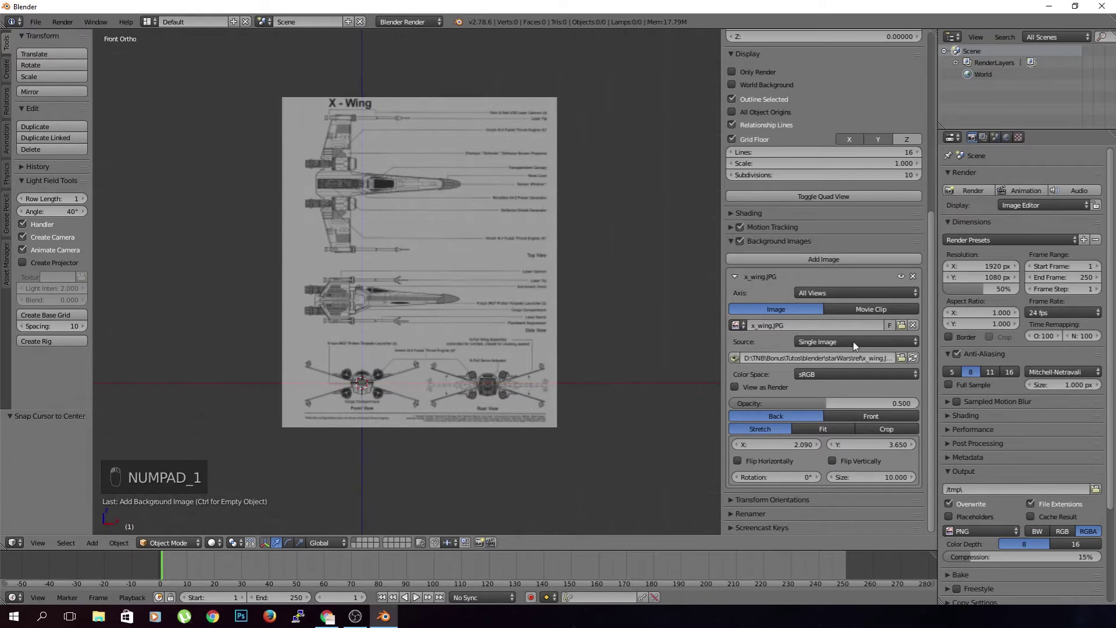
{"action": "left_click", "coordinate": [817, 294]}
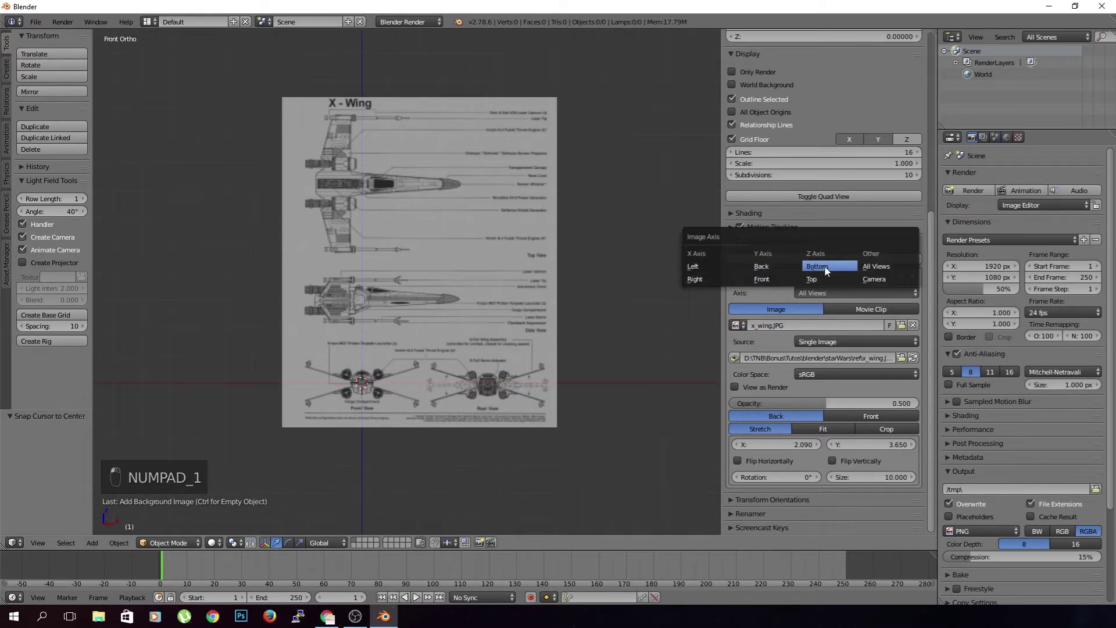
{"action": "left_click", "coordinate": [772, 277]}
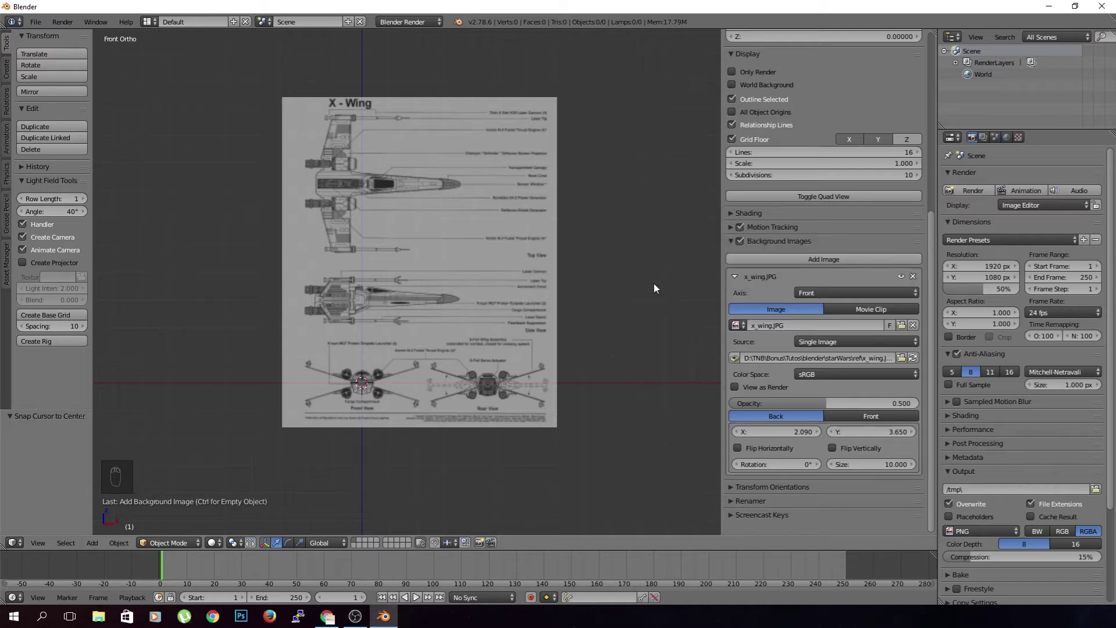
{"action": "key", "text": "KP_3"}
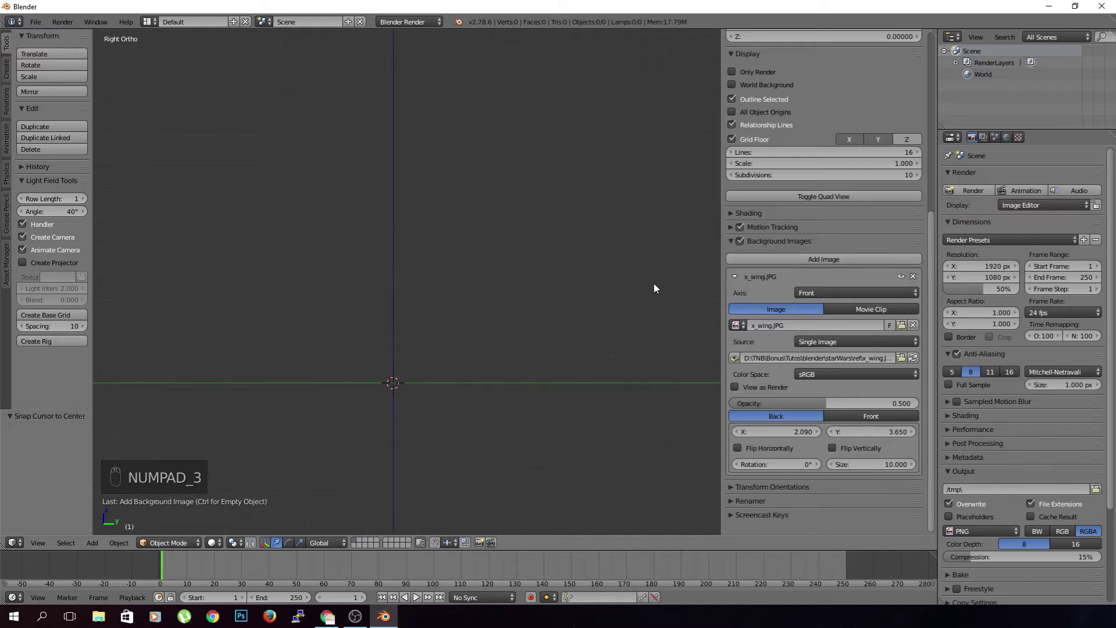
- Collapse the first background image's settings and add a second background image using x_wing.JPG from the ref folder
{"action": "left_click", "coordinate": [733, 276]}
{"action": "left_click", "coordinate": [844, 259]}
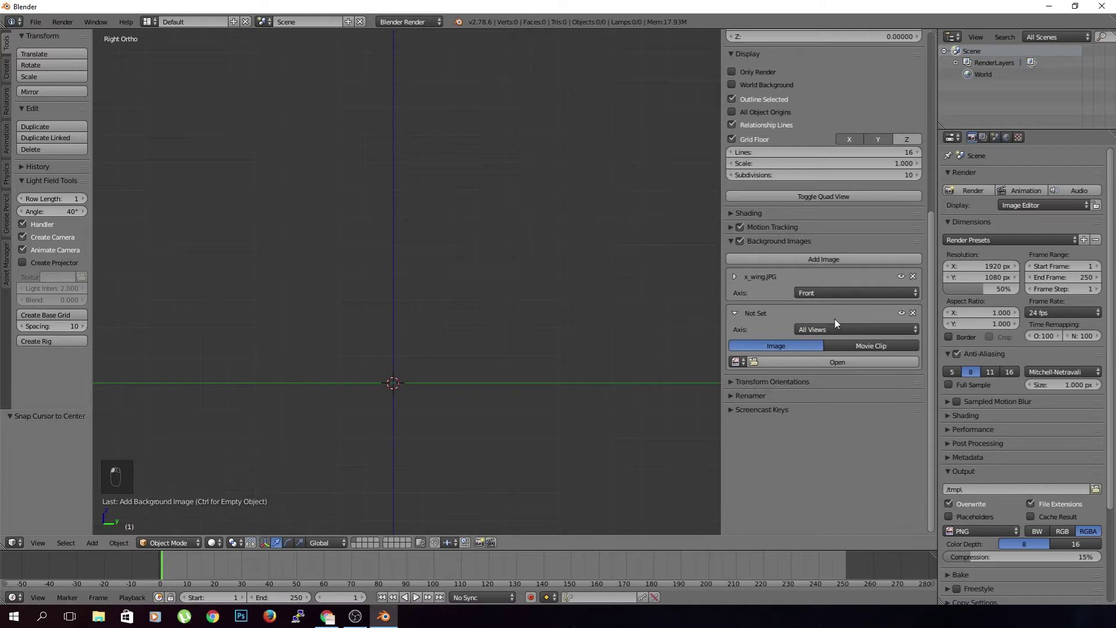
{"action": "left_click", "coordinate": [836, 362]}
{"action": "left_click", "coordinate": [50, 271]}
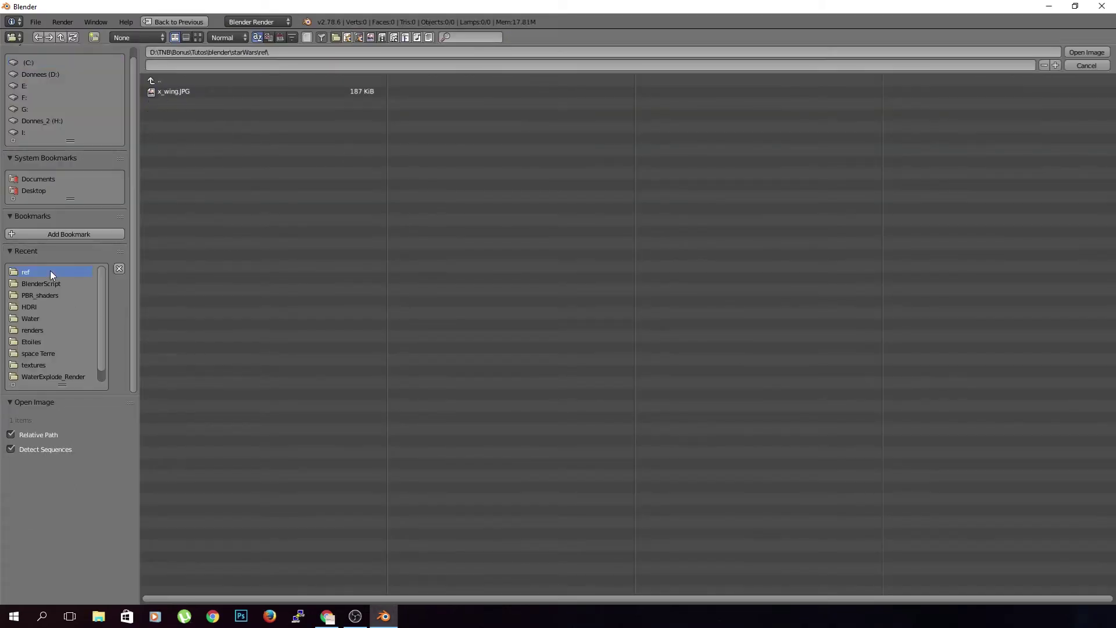
{"action": "left_click", "coordinate": [180, 93]}
{"action": "left_click", "coordinate": [1086, 52]}
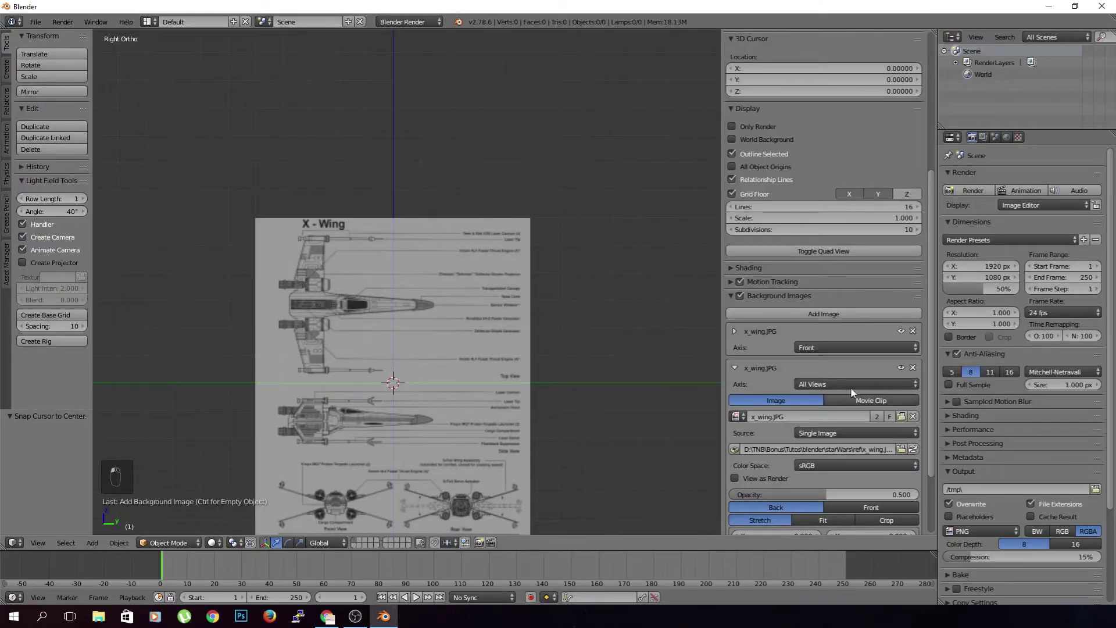
- Set the second background image's axis to Right, trying Left along the way
{"action": "left_click", "coordinate": [823, 383]}
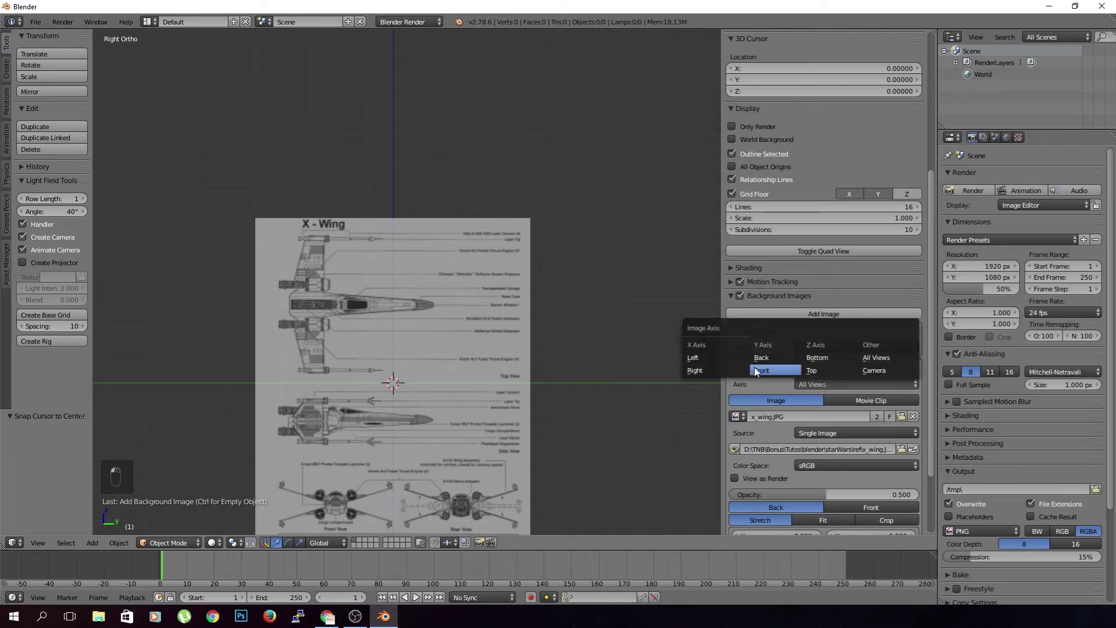
{"action": "left_click", "coordinate": [695, 370]}
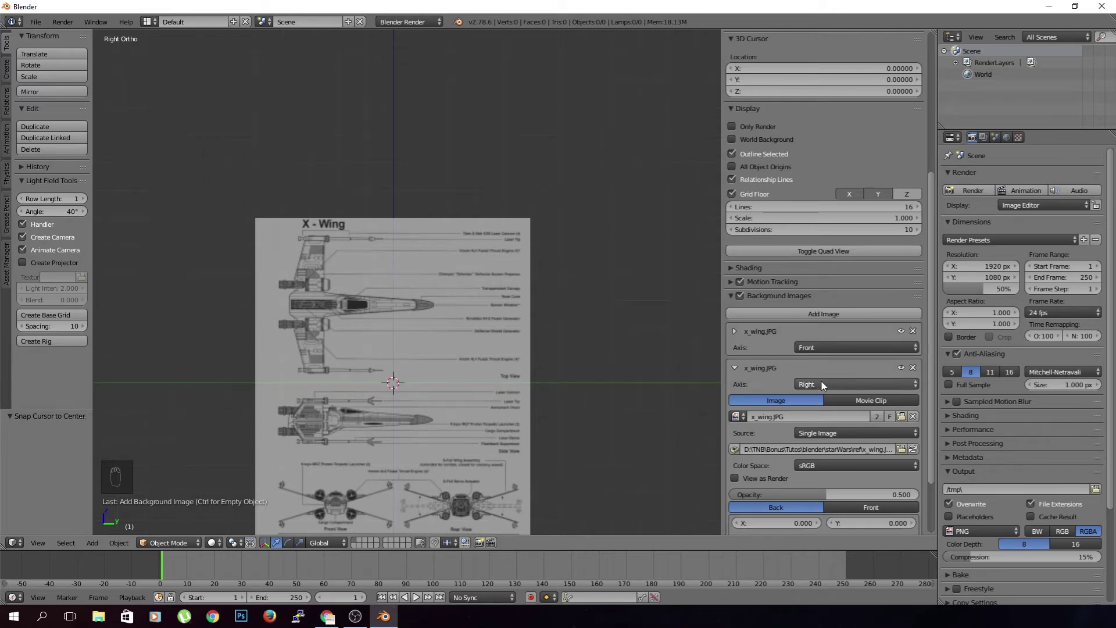
{"action": "left_click", "coordinate": [821, 384]}
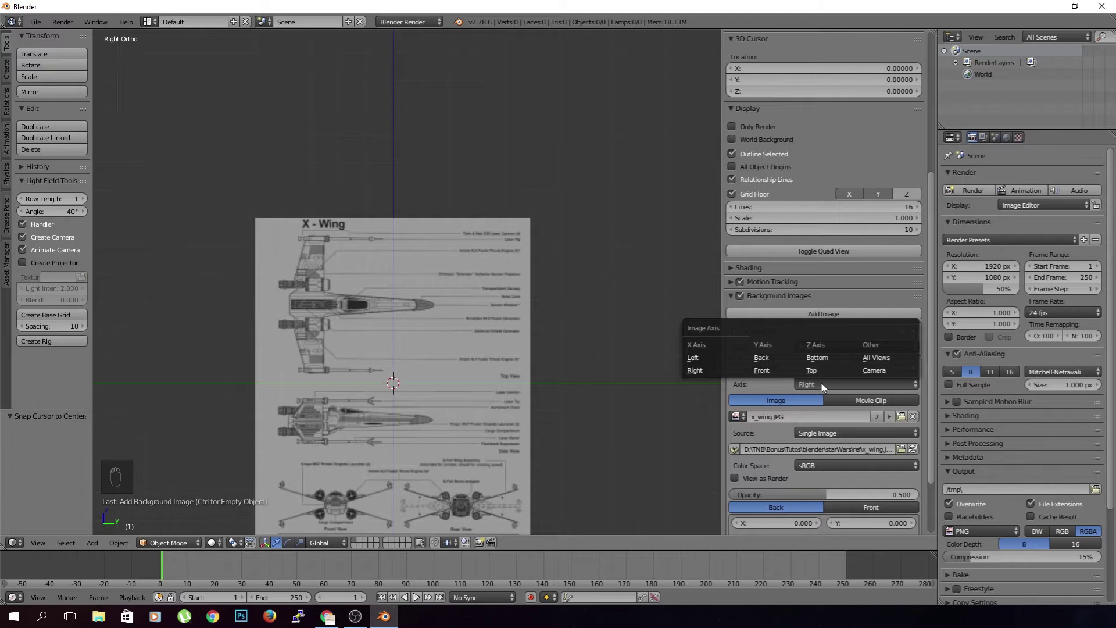
{"action": "left_click", "coordinate": [702, 358]}
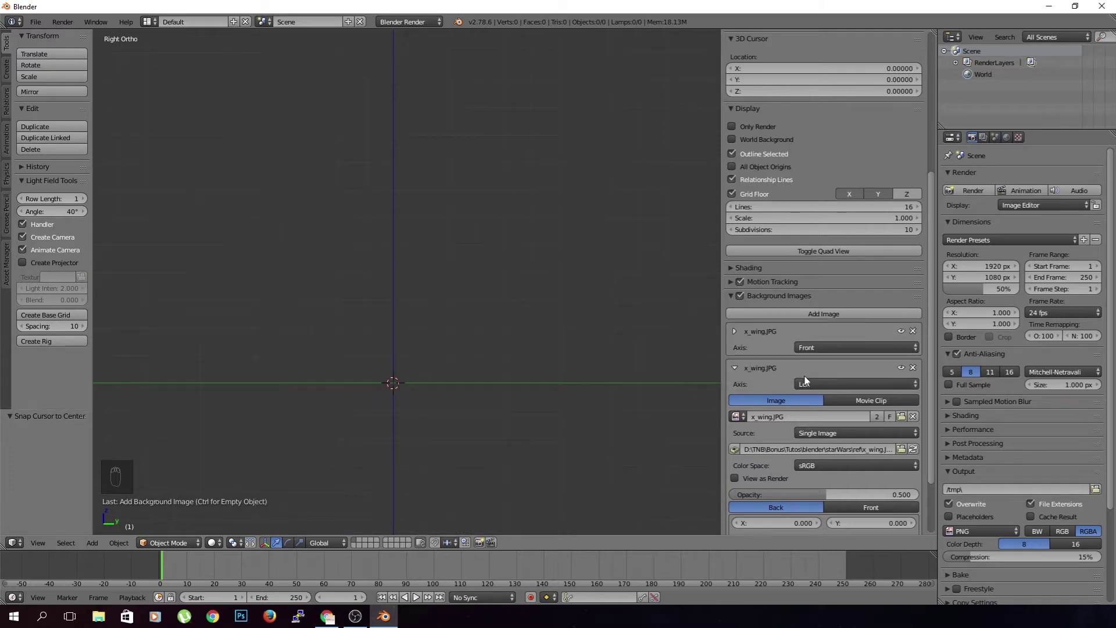
{"action": "left_click", "coordinate": [807, 383]}
{"action": "left_click", "coordinate": [695, 371]}
- Offset the right-view background image to X 1.600 and Y 1.200, comparing it with the front view
{"action": "middle_click_drag", "start_coordinate": [511, 388], "coordinate": [567, 289], "text": "shift"}
{"action": "scroll", "coordinate": [540, 320], "scroll_direction": "up", "scroll_amount": 1}
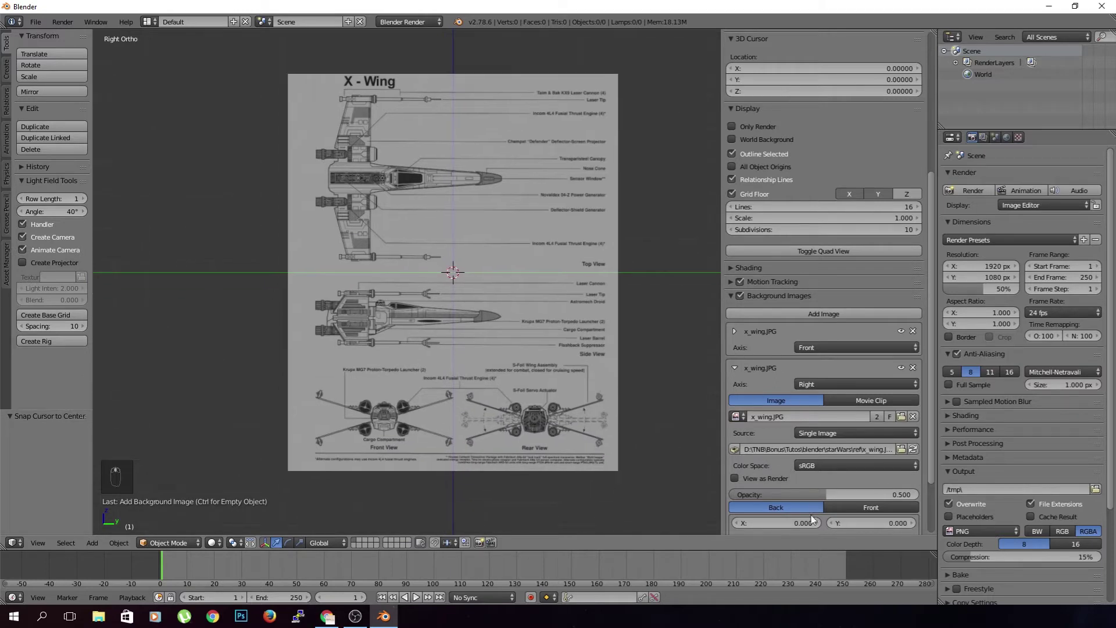
{"action": "left_click_drag", "start_coordinate": [783, 522], "coordinate": [837, 522]}
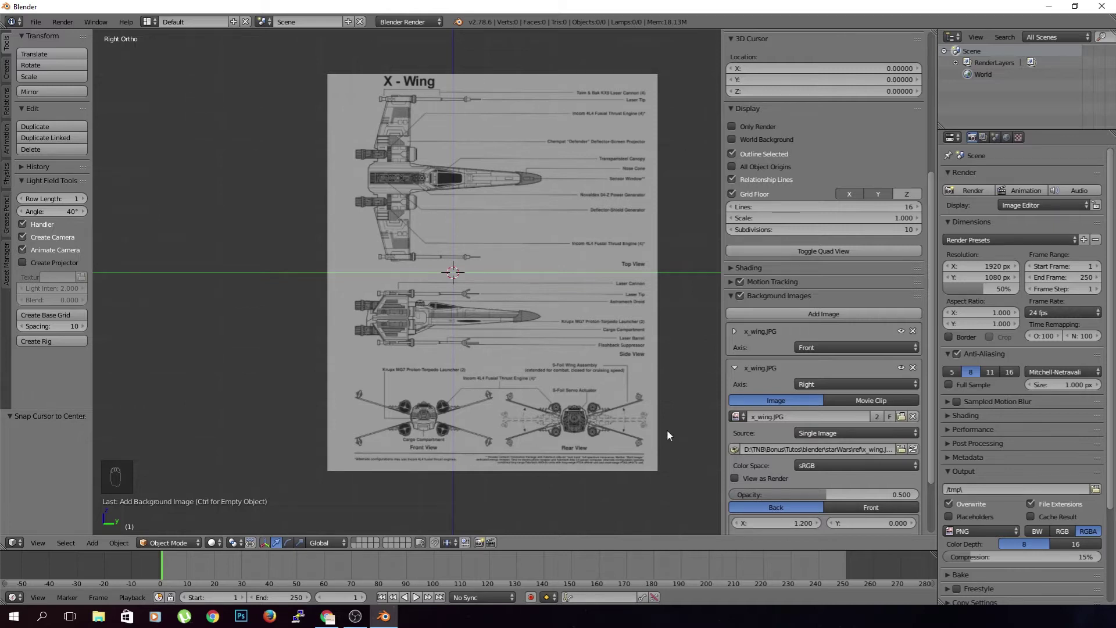
{"action": "key", "text": "KP_3"}
{"action": "key", "text": "KP_1"}
{"action": "key", "text": "KP_3"}
{"action": "key", "text": "KP_1"}
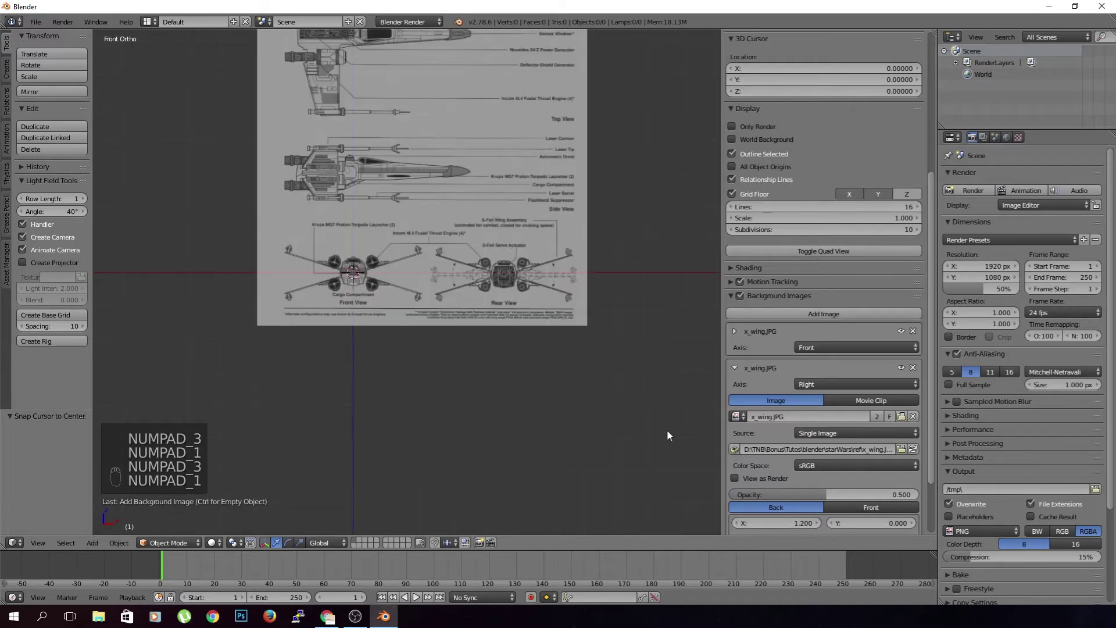
{"action": "key", "text": "KP_3"}
{"action": "left_click_drag", "start_coordinate": [796, 522], "coordinate": [924, 525]}
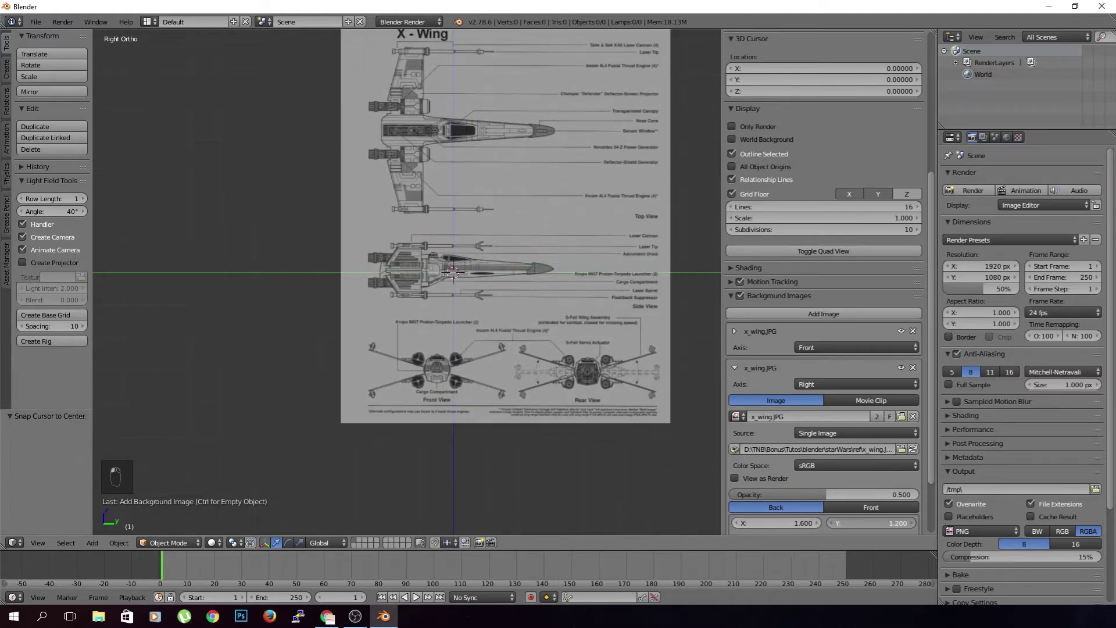
- Fine-tune the right-view image's Y offset to 1.120 so the side-view drawing's nose lines up with the horizontal axis
{"action": "scroll", "coordinate": [617, 380], "scroll_direction": "up", "scroll_amount": 5}
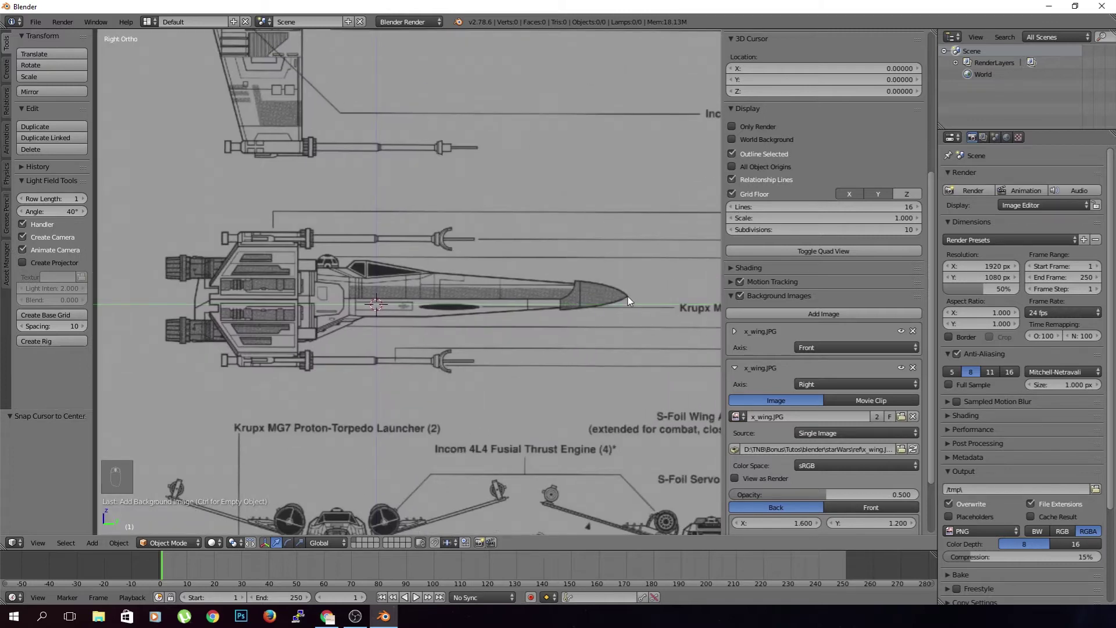
{"action": "left_click", "coordinate": [804, 523]}
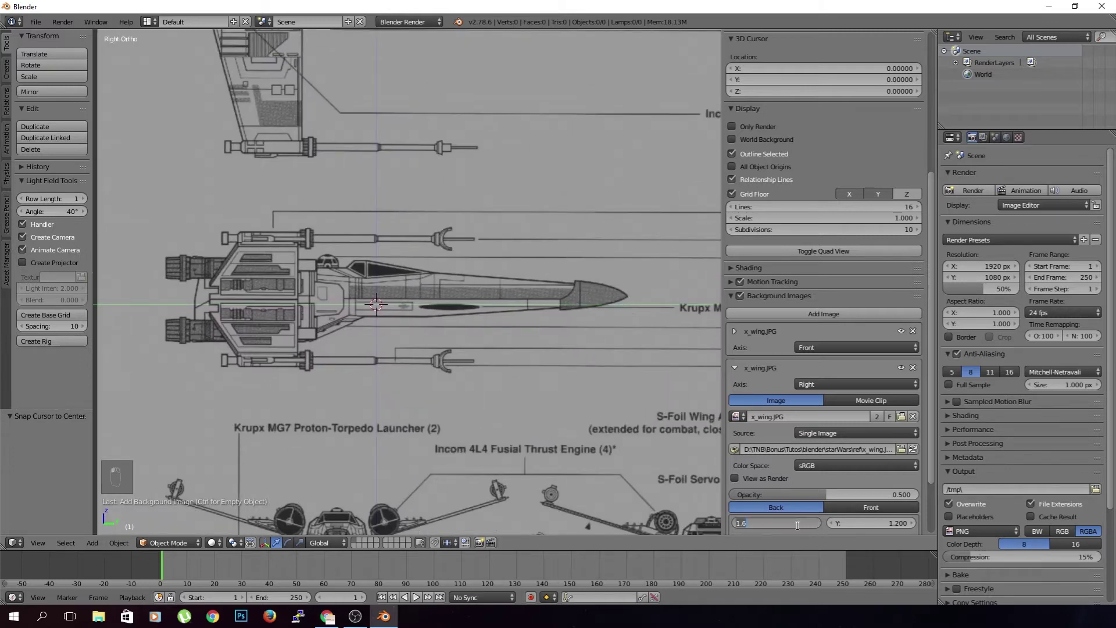
{"action": "left_click", "coordinate": [838, 527]}
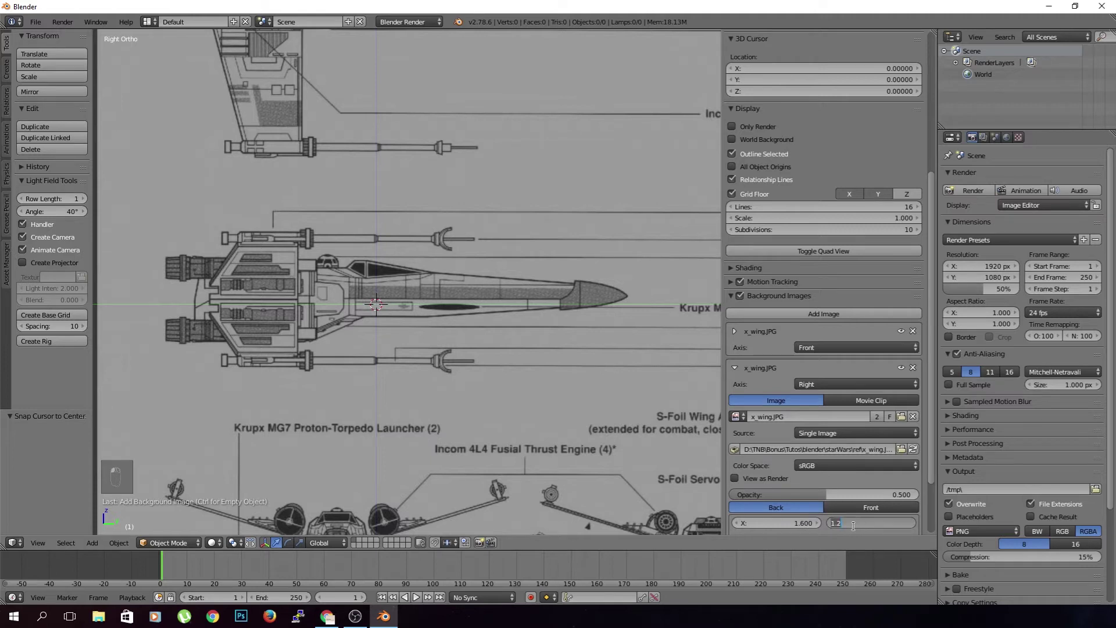
{"action": "left_click_drag", "start_coordinate": [839, 526], "coordinate": [828, 527]}
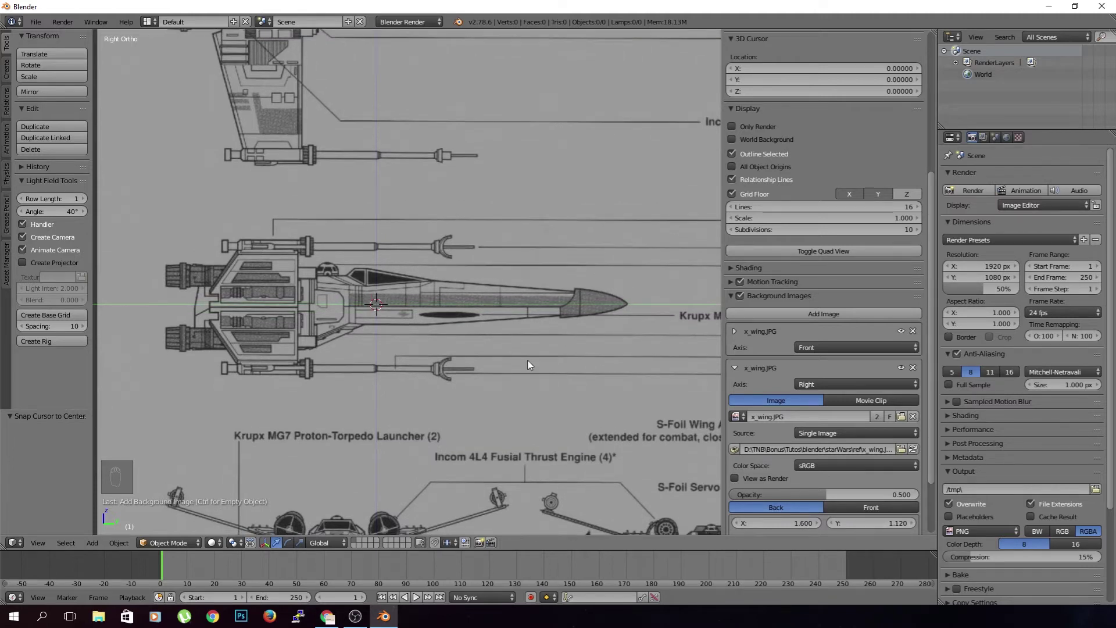
- Add a mesh cube at the 3D cursor, over the blueprint's side-view drawing
{"action": "scroll", "coordinate": [528, 361], "scroll_direction": "down", "scroll_amount": 3}
{"action": "key", "text": "shift+a"}
{"action": "mouse_move", "coordinate": [401, 294]}
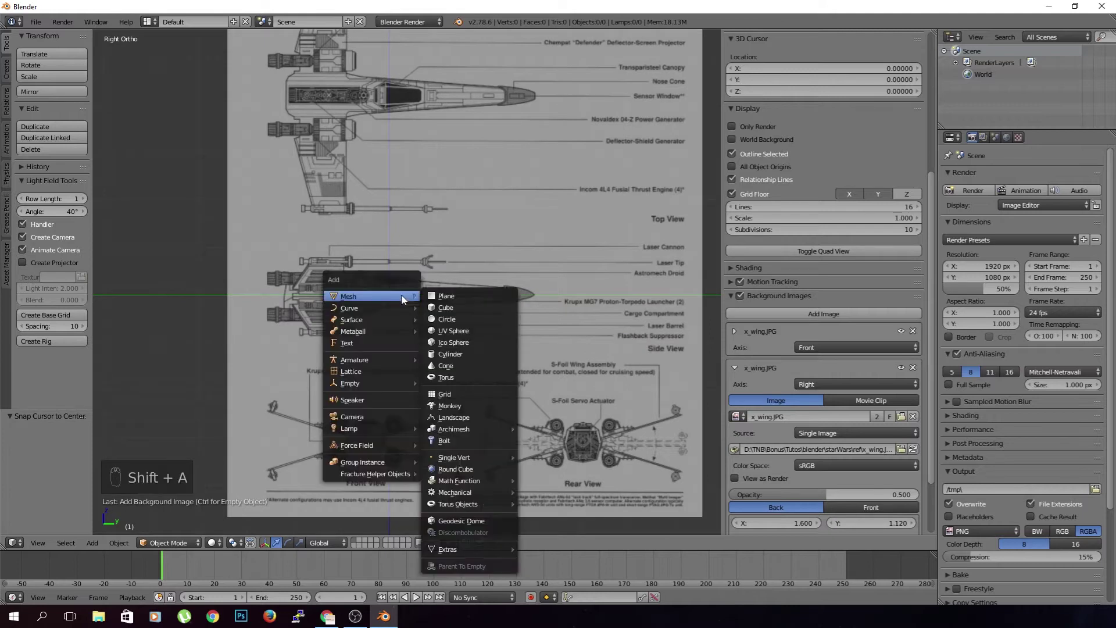
{"action": "left_click", "coordinate": [459, 300]}
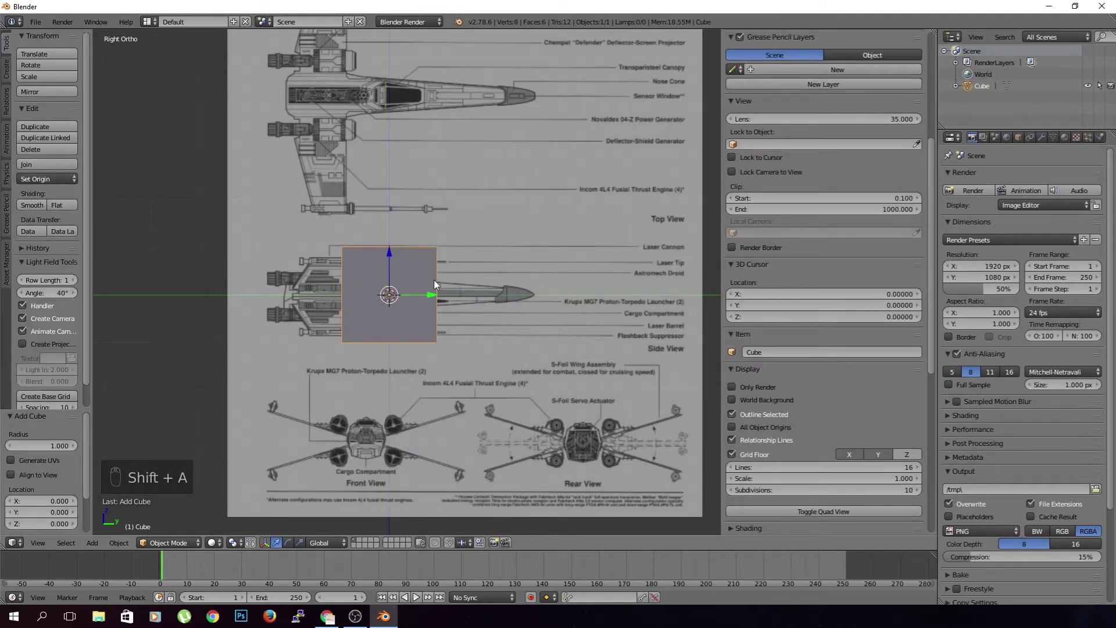
- In Edit Mode, move the cube's upper nose-side corner vertex forward and down onto the side-view fuselage, then return to Object Mode
{"action": "key", "text": "Tab"}
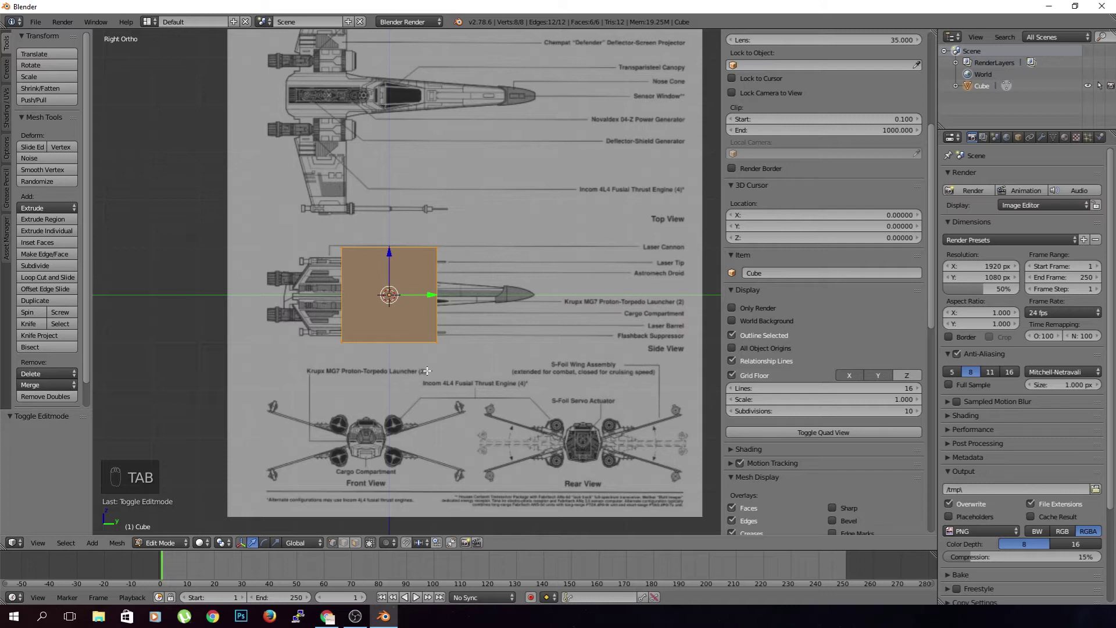
{"action": "key", "text": "a"}
{"action": "key", "text": "a"}
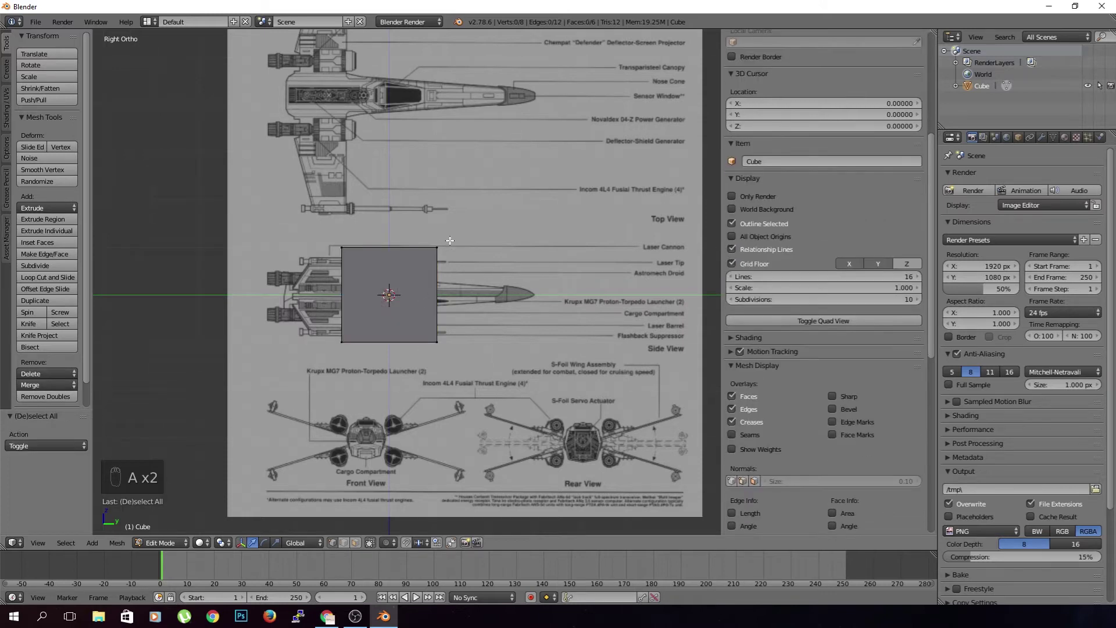
{"action": "key", "text": "b"}
{"action": "left_click_drag", "start_coordinate": [450, 240], "coordinate": [427, 256]}
{"action": "key", "text": "g"}
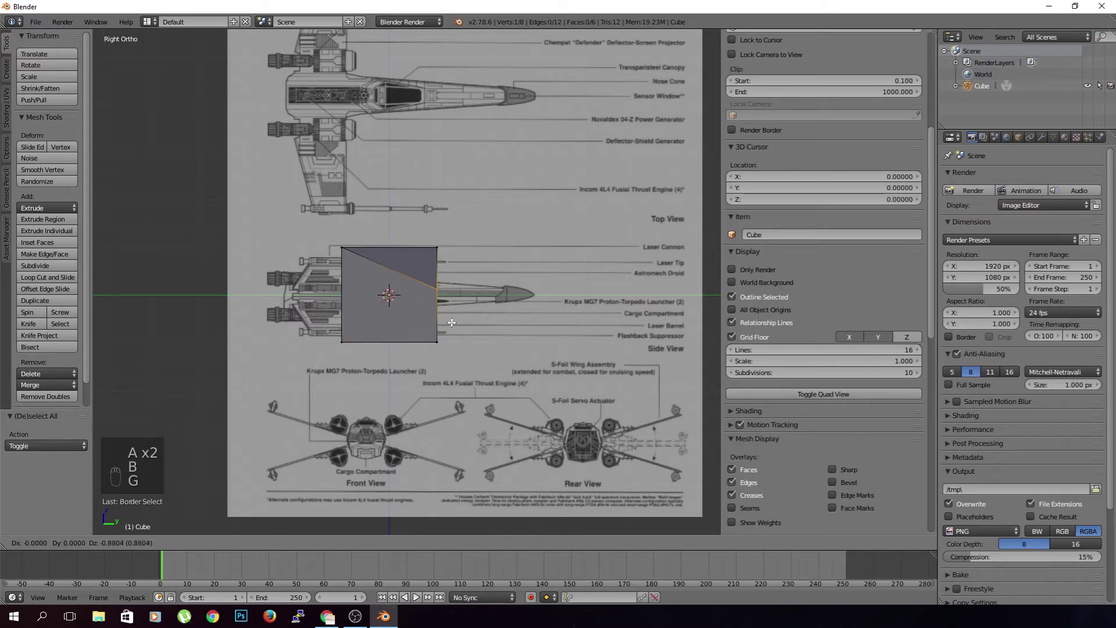
{"action": "left_click", "coordinate": [505, 326]}
{"action": "key", "text": "a"}
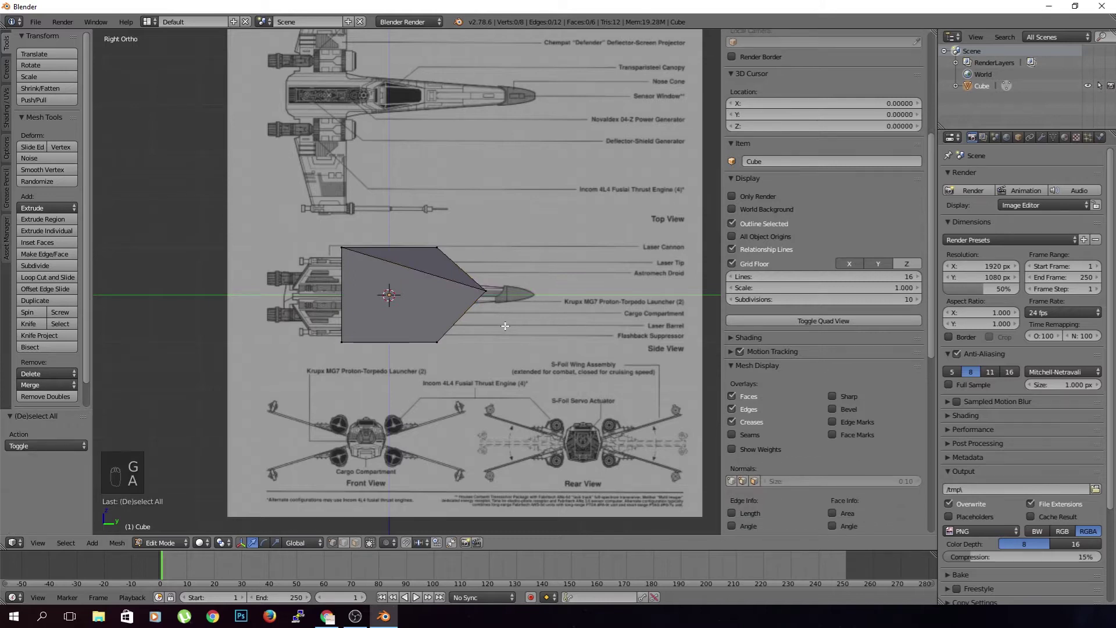
{"action": "key", "text": "KP_5"}
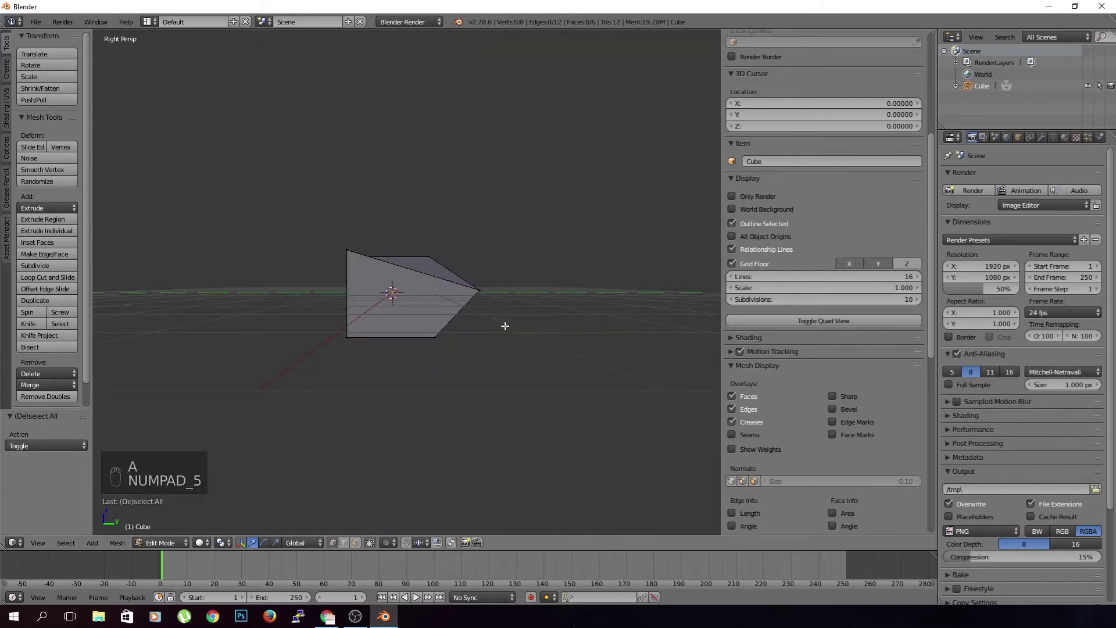
{"action": "key", "text": "KP_5"}
{"action": "key", "text": "Tab"}
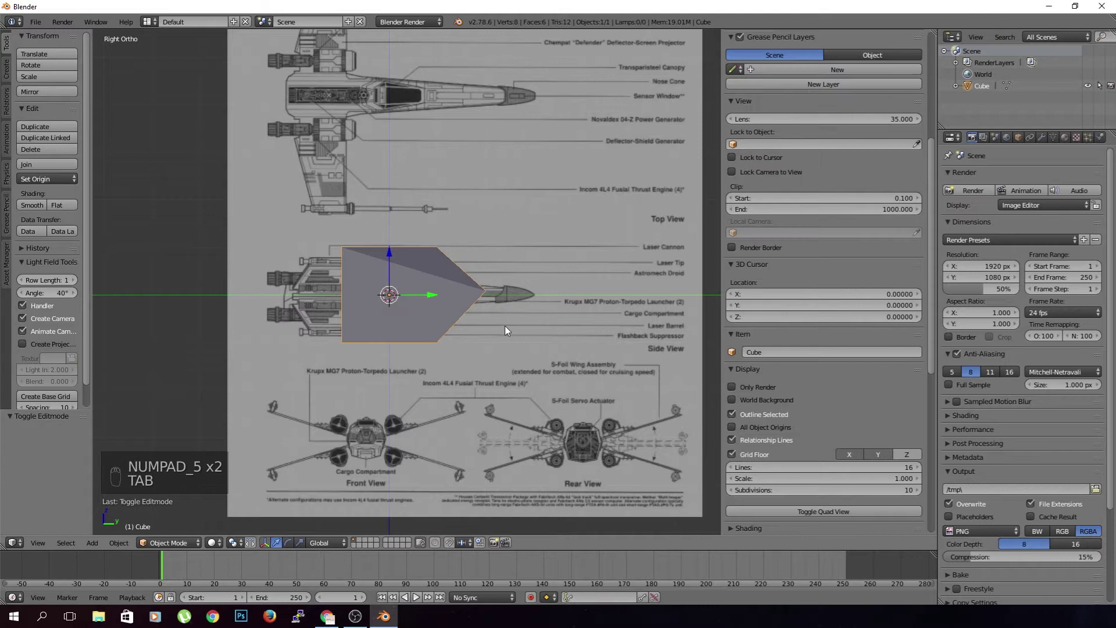
- Examine the deformed cube from an angle and against the blueprint in the front and right orthographic views
{"action": "middle_click_drag", "start_coordinate": [512, 327], "coordinate": [435, 357]}
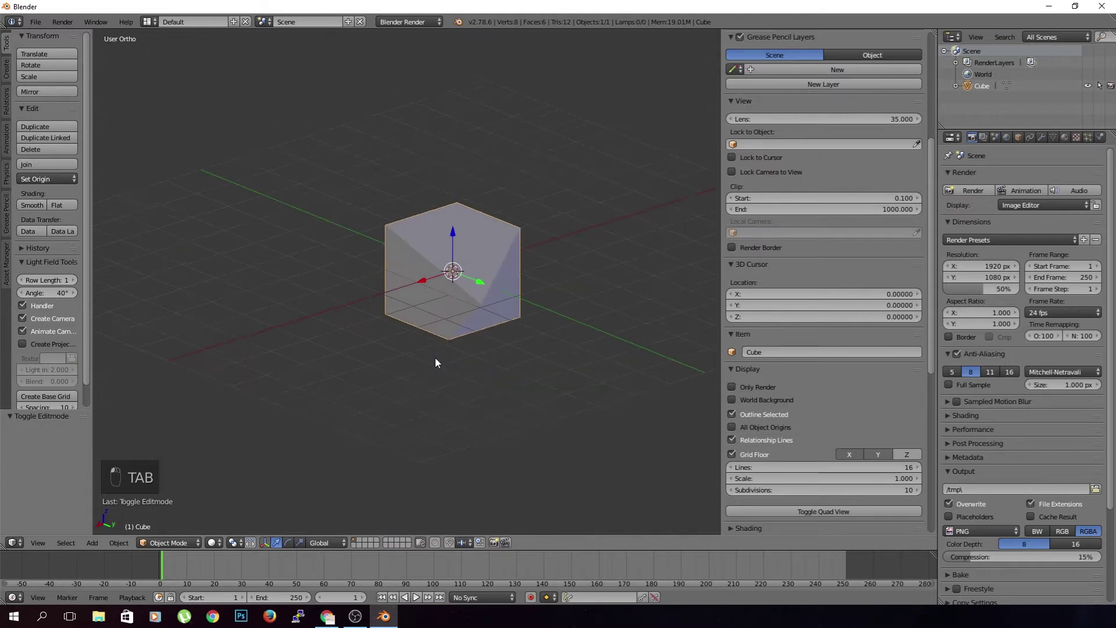
{"action": "key", "text": "KP_1"}
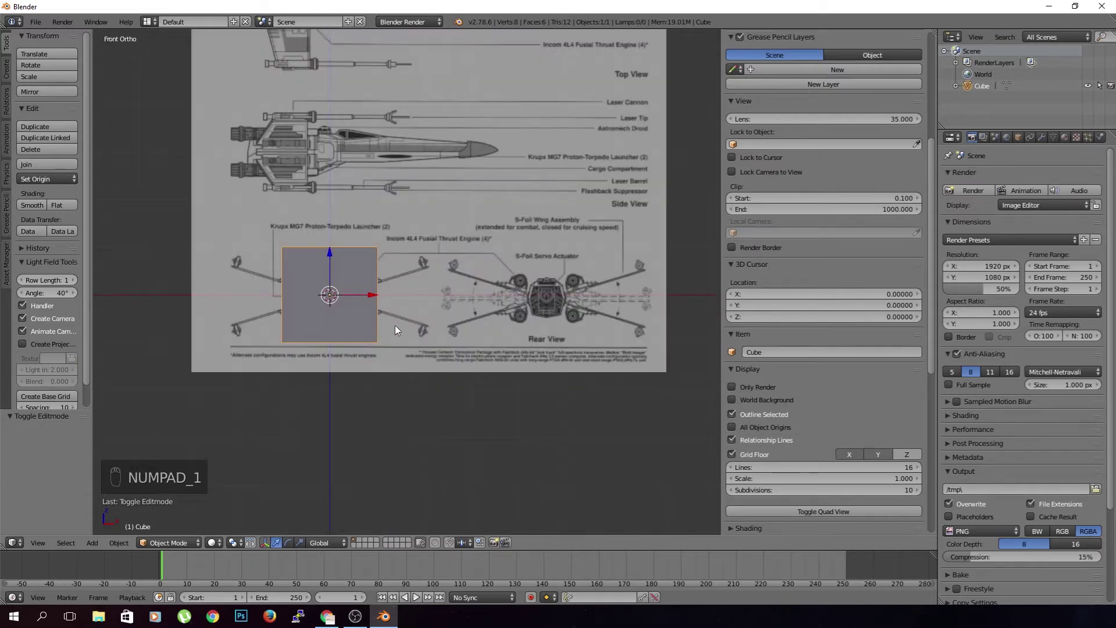
{"action": "scroll", "coordinate": [794, 280], "scroll_direction": "up", "scroll_amount": 8}
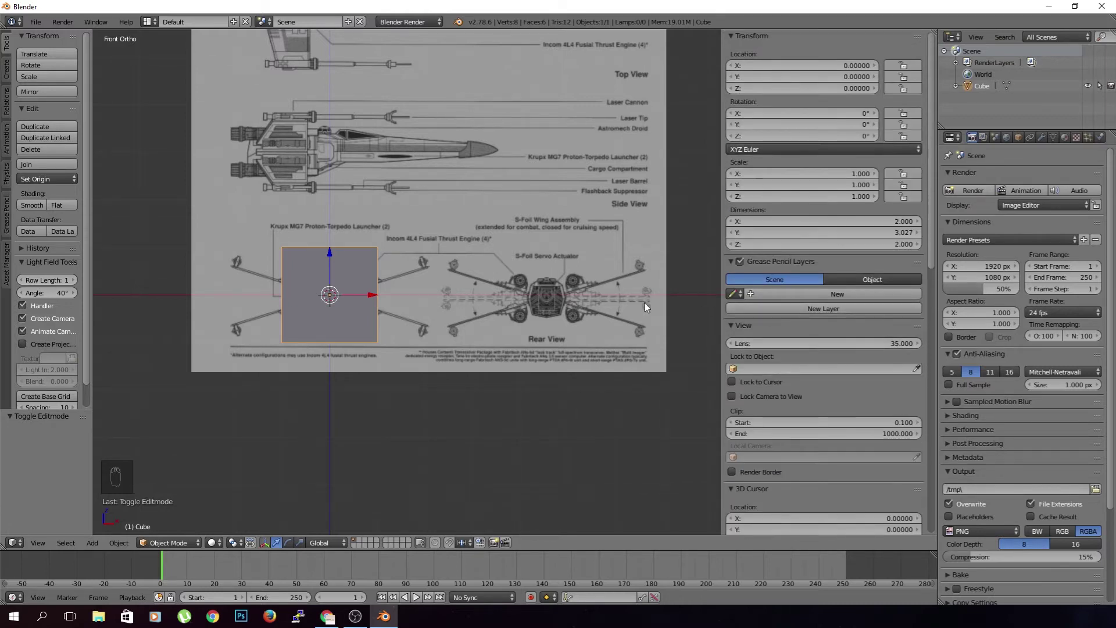
{"action": "key", "text": "KP_3"}
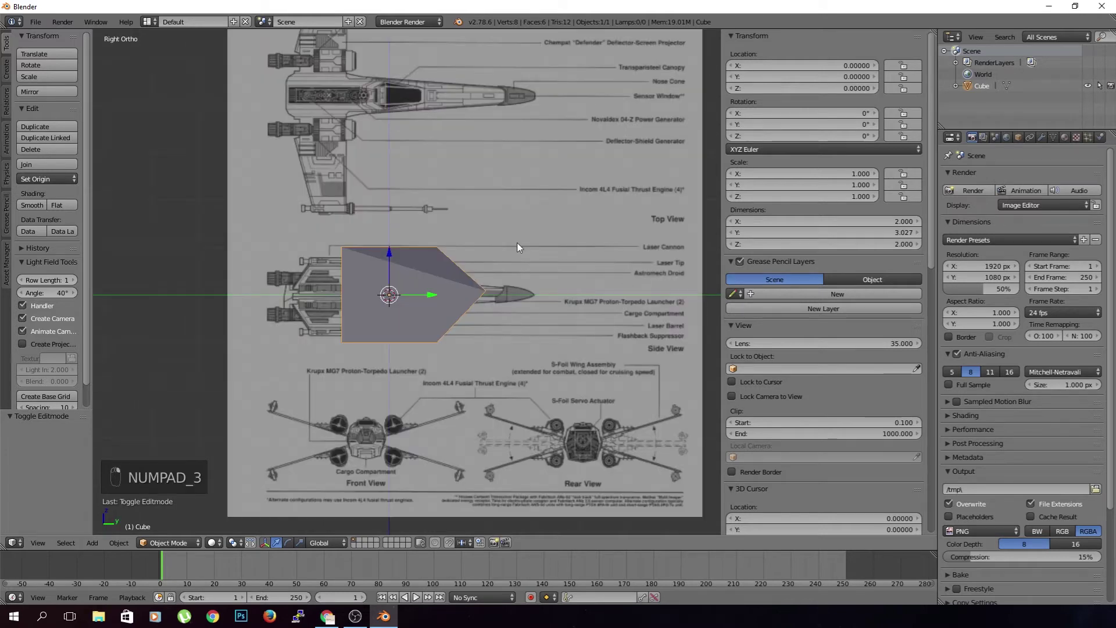
{"action": "scroll", "coordinate": [440, 294], "scroll_direction": "down", "scroll_amount": 2}
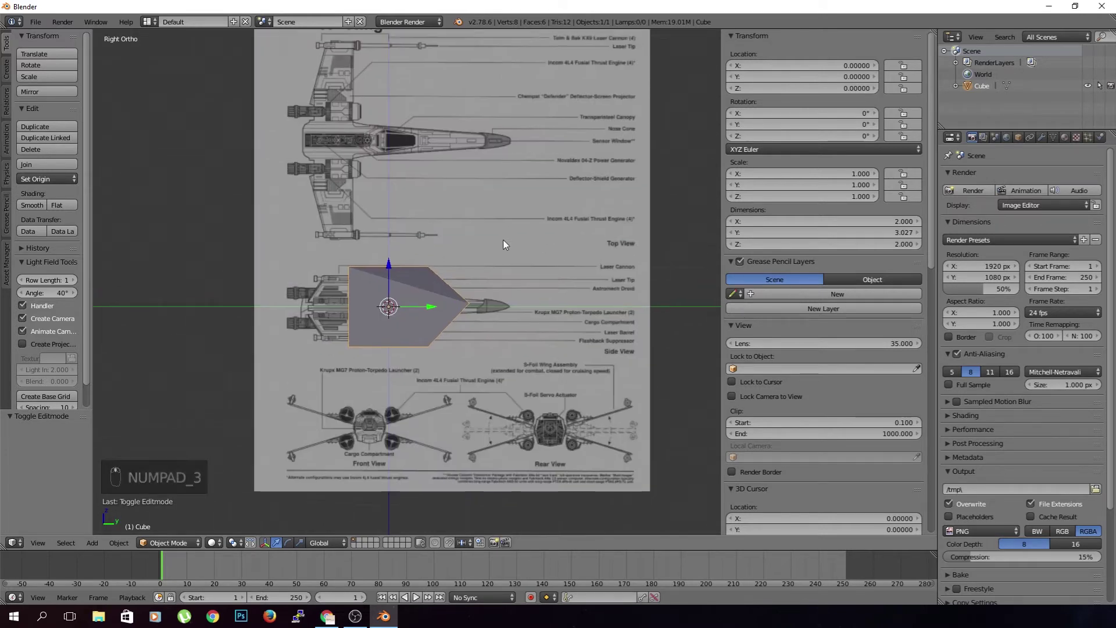
- Flip the right-view background image horizontally, leaving it unflipped vertically
{"action": "scroll", "coordinate": [804, 368], "scroll_direction": "down", "scroll_amount": 15}
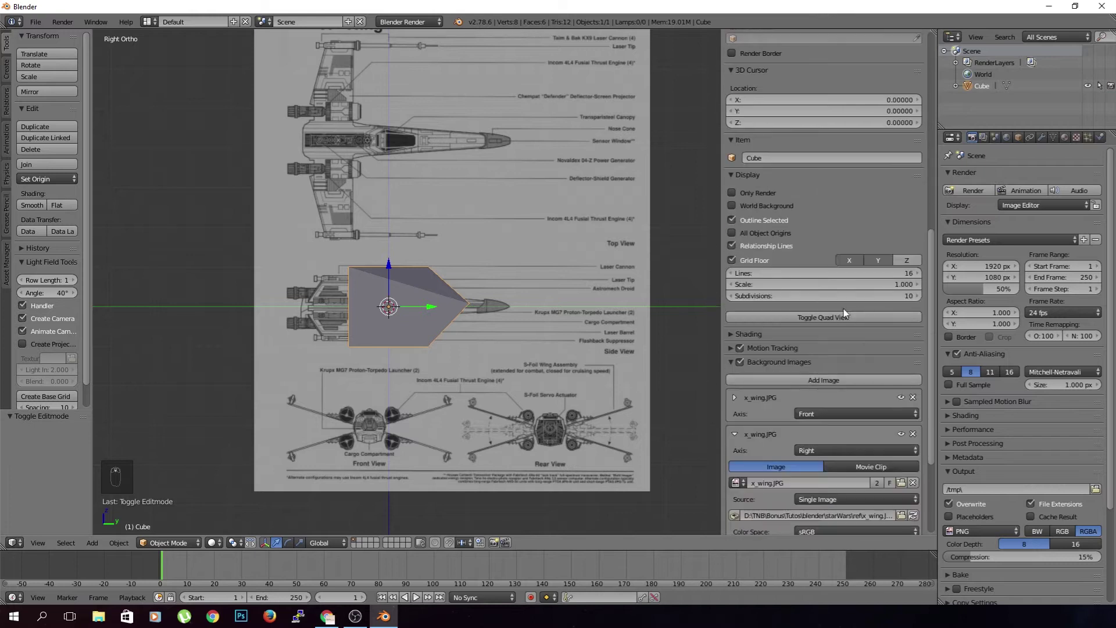
{"action": "scroll", "coordinate": [779, 299], "scroll_direction": "down", "scroll_amount": 1}
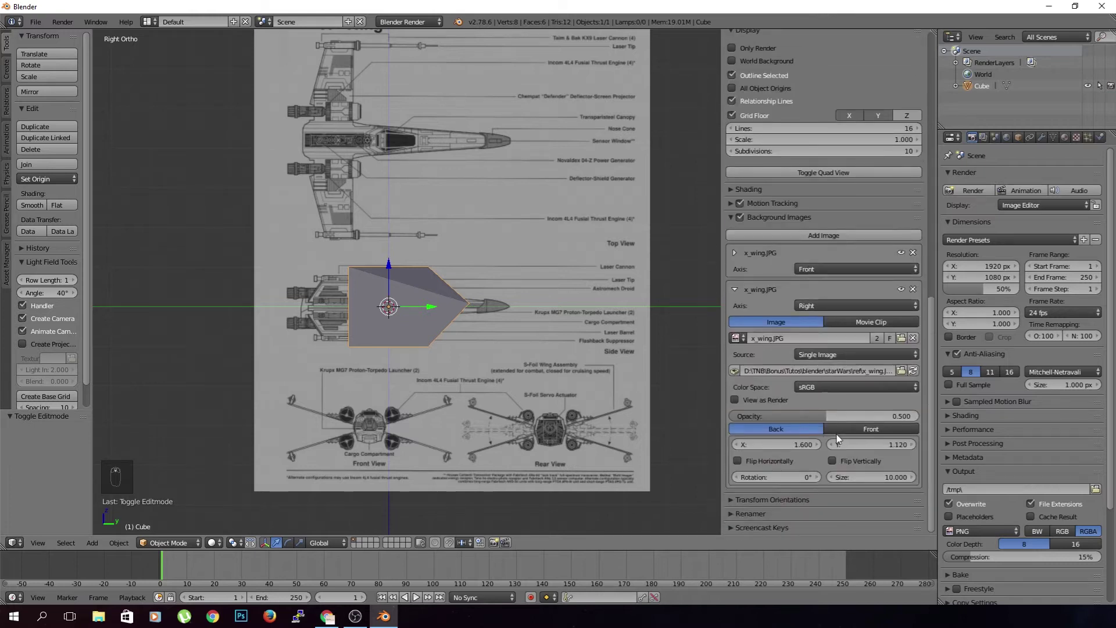
{"action": "left_click", "coordinate": [835, 461]}
{"action": "left_click", "coordinate": [835, 460]}
{"action": "left_click", "coordinate": [795, 461]}
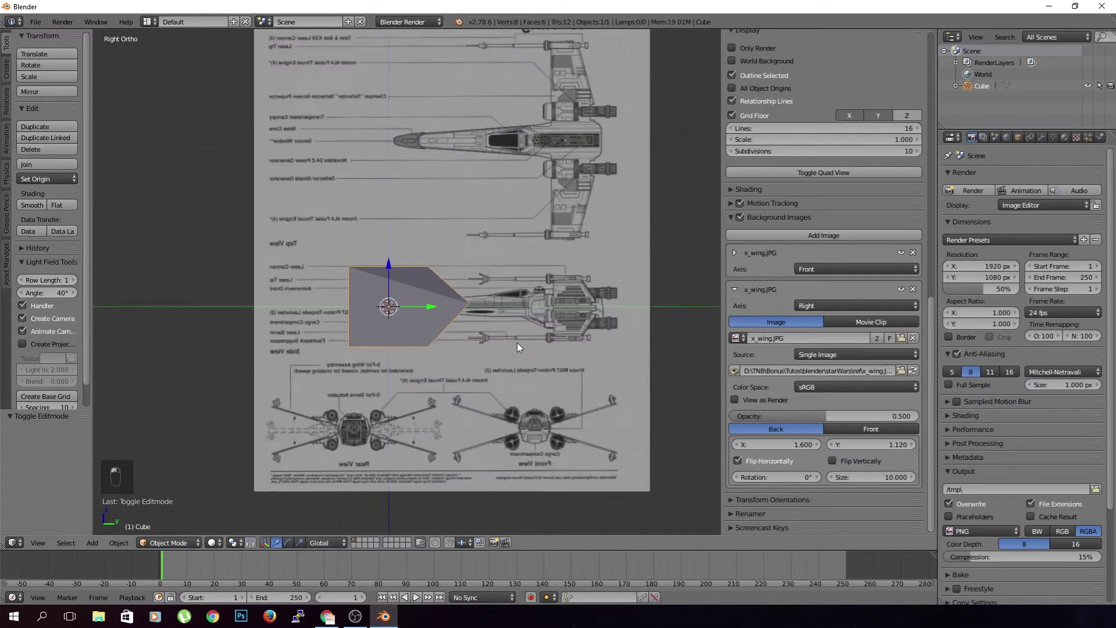
- Set the right-view background image's X offset to -1.210 and delete the deformed cube from the scene
{"action": "scroll", "coordinate": [517, 343], "scroll_direction": "down", "scroll_amount": 1}
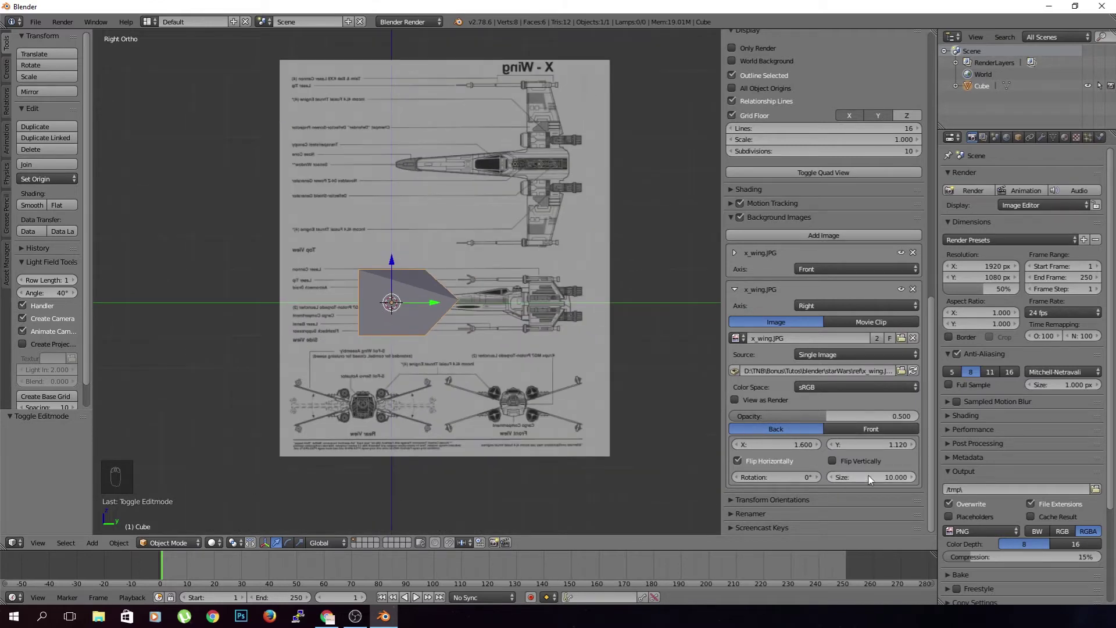
{"action": "left_click_drag", "start_coordinate": [779, 444], "coordinate": [694, 444]}
{"action": "left_click", "coordinate": [403, 326]}
{"action": "key", "text": "Delete"}
{"action": "left_click", "coordinate": [404, 328]}
{"action": "scroll", "coordinate": [401, 328], "scroll_direction": "up", "scroll_amount": 5}
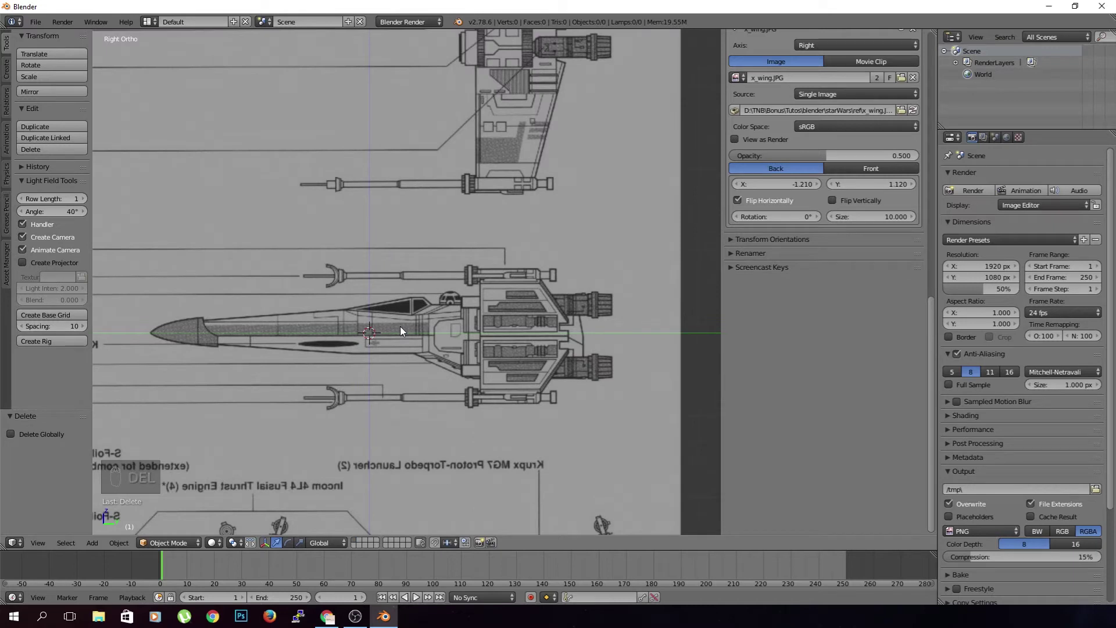
{"action": "middle_click_drag", "start_coordinate": [433, 310], "coordinate": [466, 314], "text": "shift"}
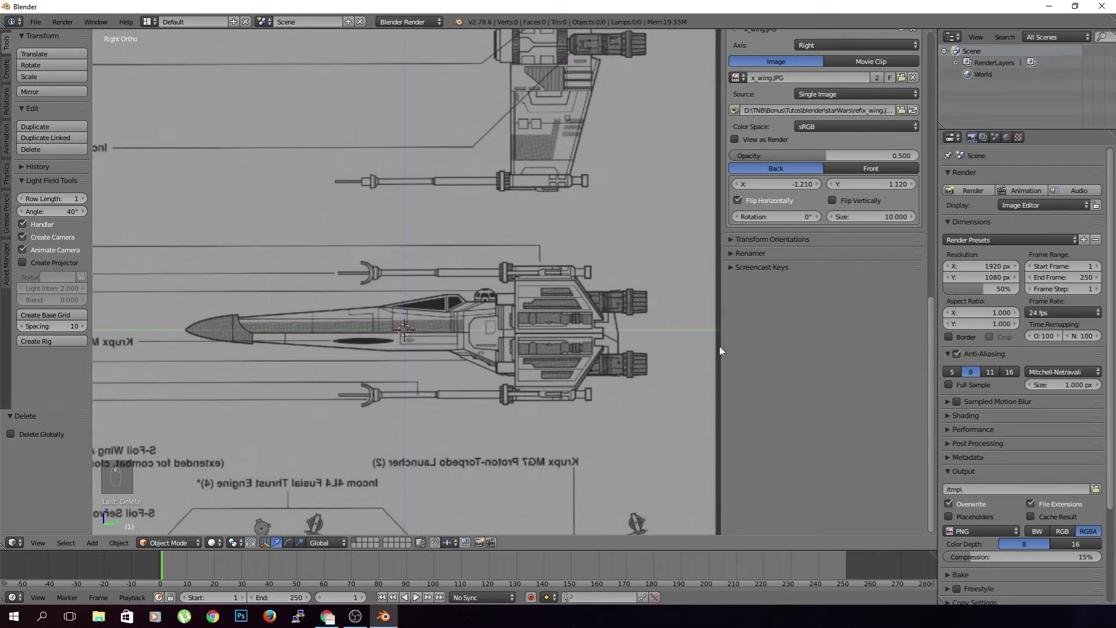
- Narrow the background image settings area to widen the 3D view, and add a new mesh cube at the 3D cursor
{"action": "left_click_drag", "start_coordinate": [720, 349], "coordinate": [828, 338]}
{"action": "middle_click_drag", "start_coordinate": [454, 401], "coordinate": [472, 369], "text": "shift"}
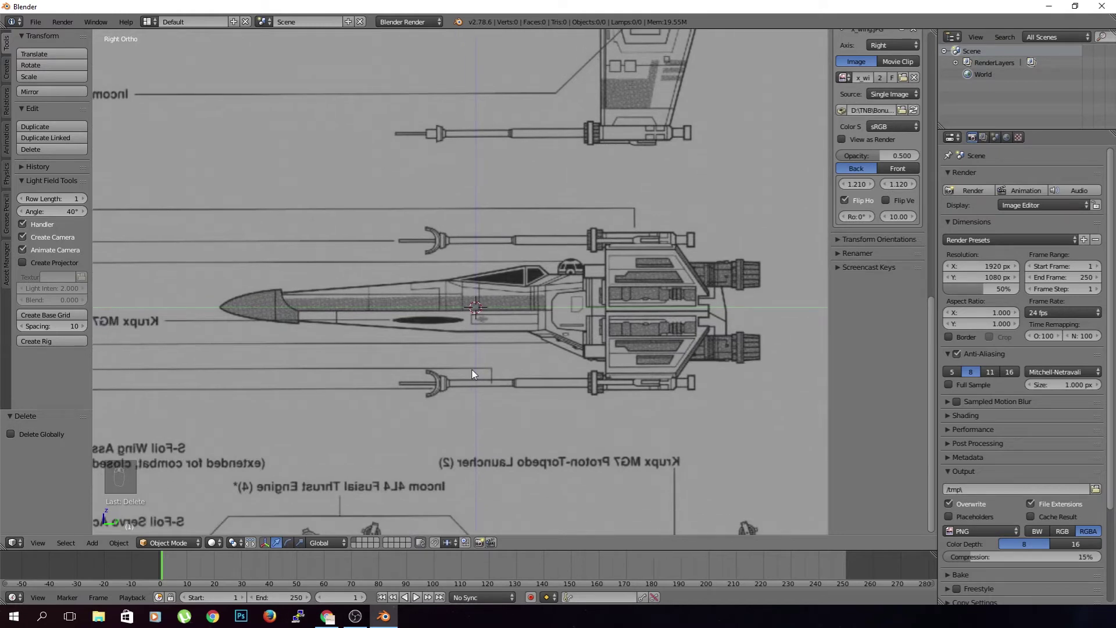
{"action": "key", "text": "shift+a"}
{"action": "key", "text": "shift+a"}
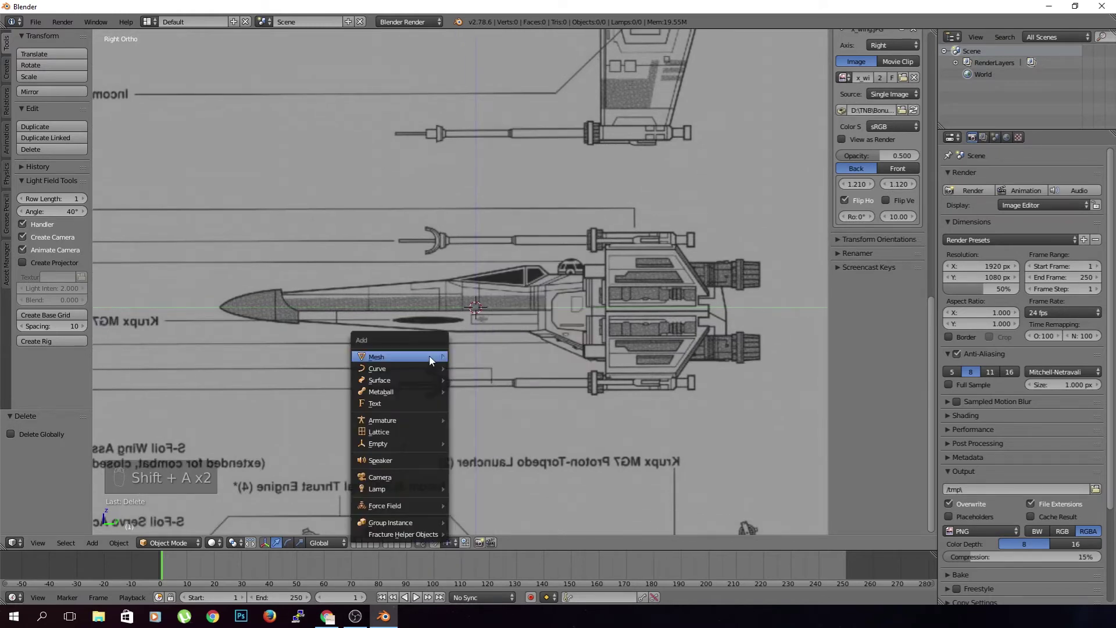
{"action": "mouse_move", "coordinate": [433, 357]}
{"action": "left_click", "coordinate": [473, 102]}
{"action": "scroll", "coordinate": [486, 309], "scroll_direction": "down", "scroll_amount": 1}
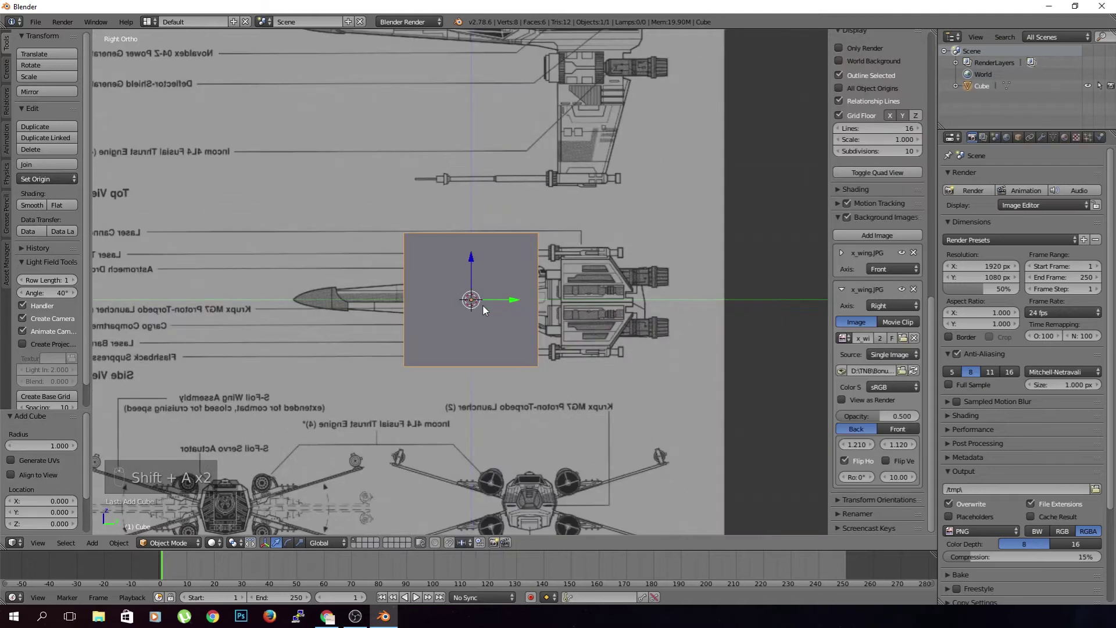
- Enter Edit Mode on the new cube, check it from an angle and return to the right orthographic view
{"action": "key", "text": "Tab"}
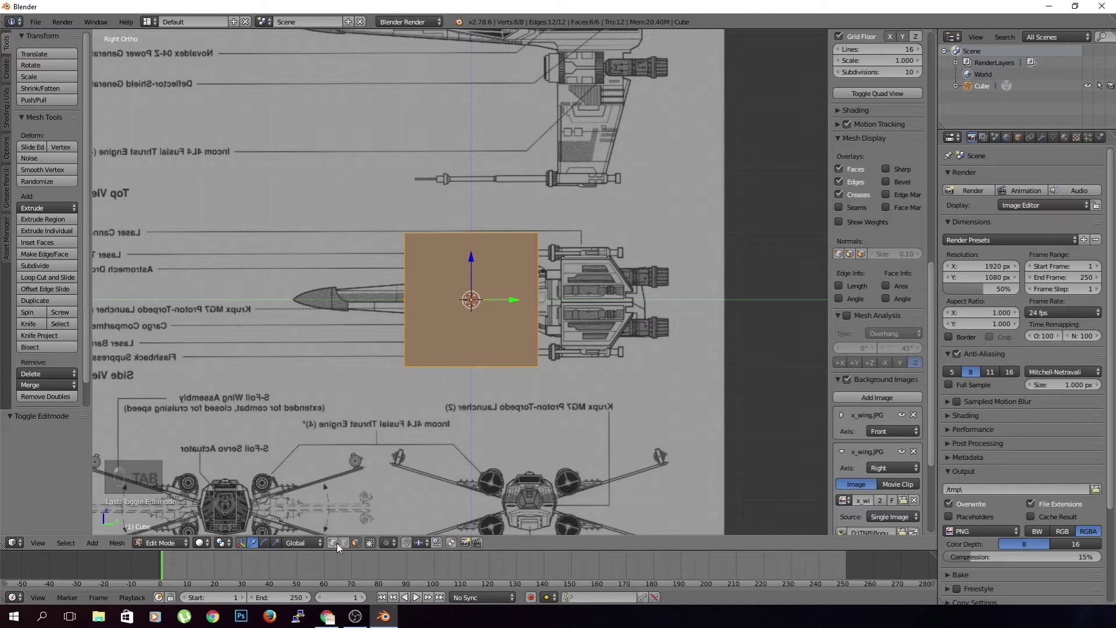
{"action": "middle_click_drag", "start_coordinate": [445, 421], "coordinate": [406, 438]}
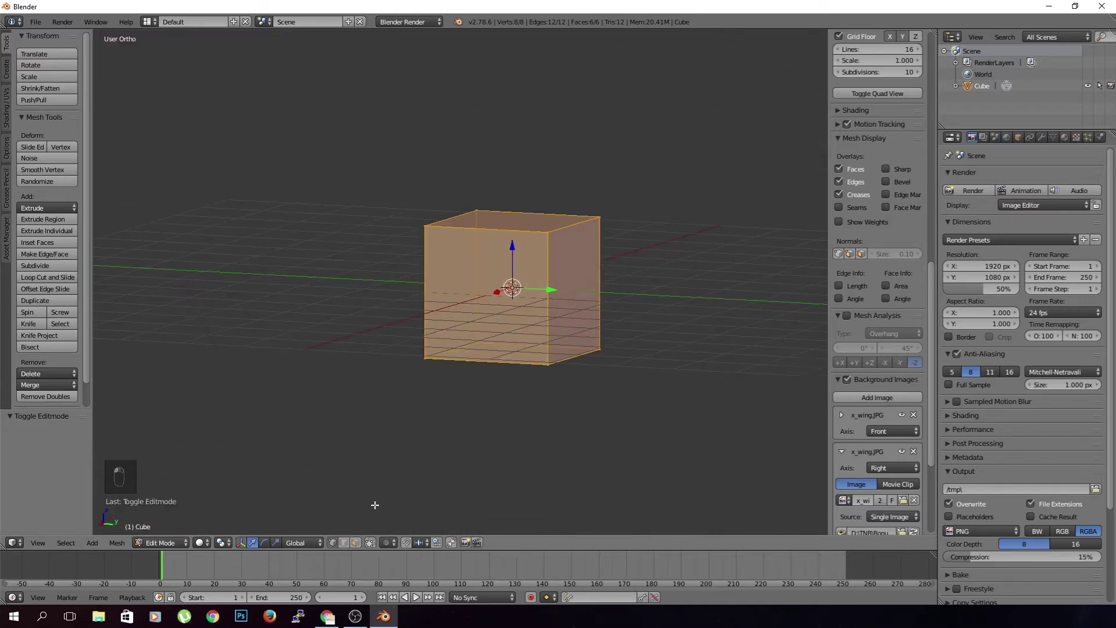
{"action": "key", "text": "KP_3"}
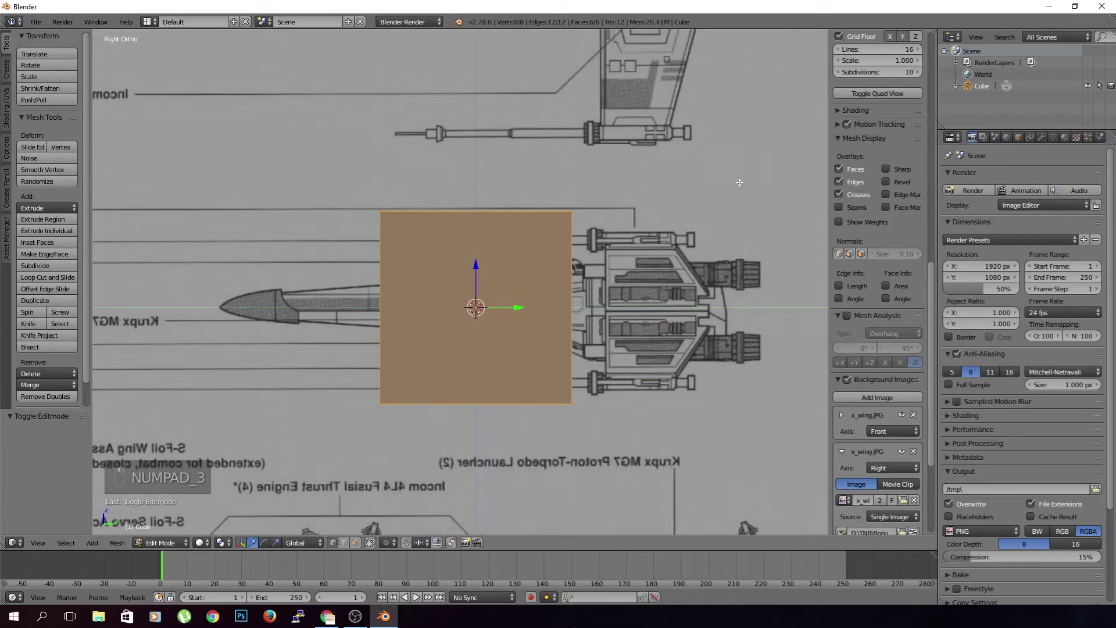
- Split the 3D viewport into two side-by-side areas, hiding their tool and properties shelves and merging away the surplus third area
{"action": "left_click_drag", "start_coordinate": [932, 40], "coordinate": [651, 34]}
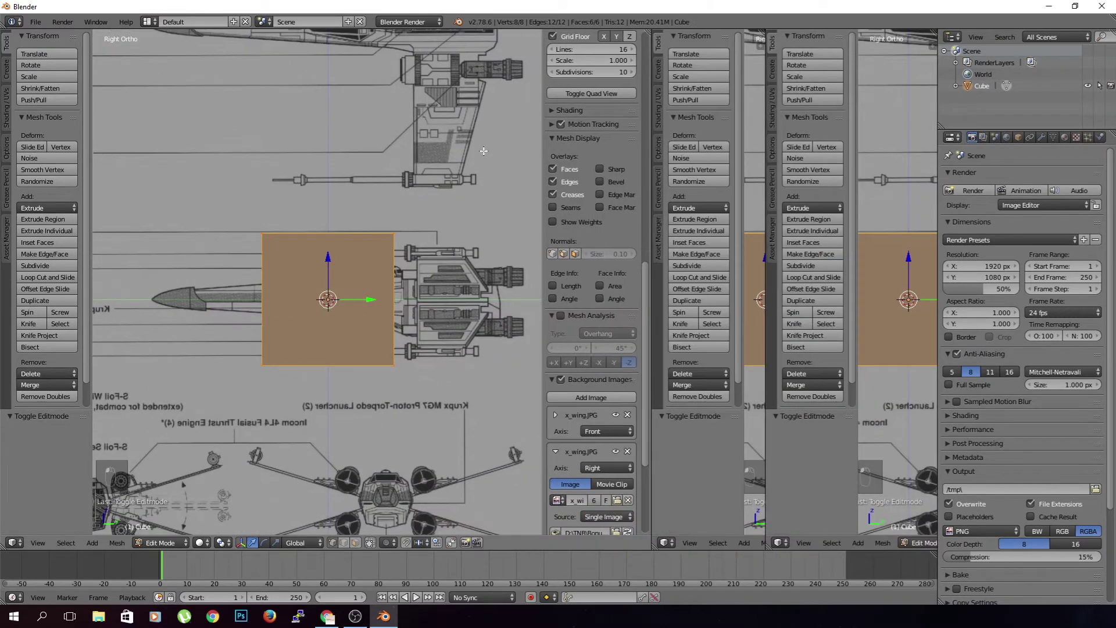
{"action": "key", "text": "t"}
{"action": "key", "text": "n"}
{"action": "key", "text": "t"}
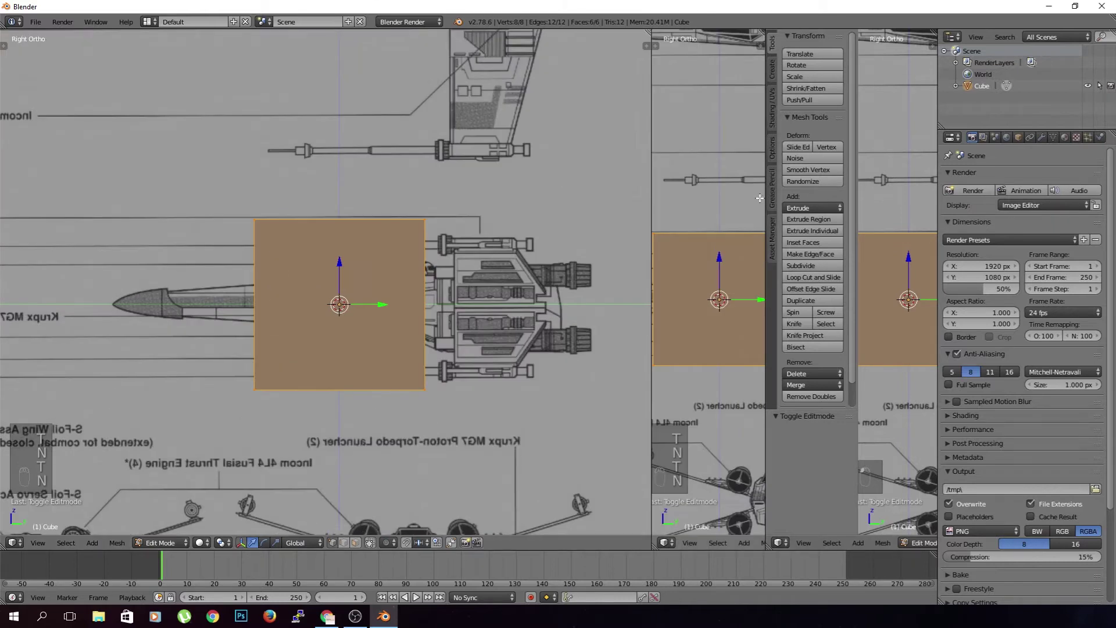
{"action": "key", "text": "n"}
{"action": "key", "text": "t"}
{"action": "key", "text": "t"}
{"action": "left_click_drag", "start_coordinate": [763, 30], "coordinate": [812, 153]}
{"action": "key", "text": "n"}
- Show the front orthographic view in the second viewport, give both viewports about equal width and frame the blueprint's front-view drawing
{"action": "key", "text": "KP_1"}
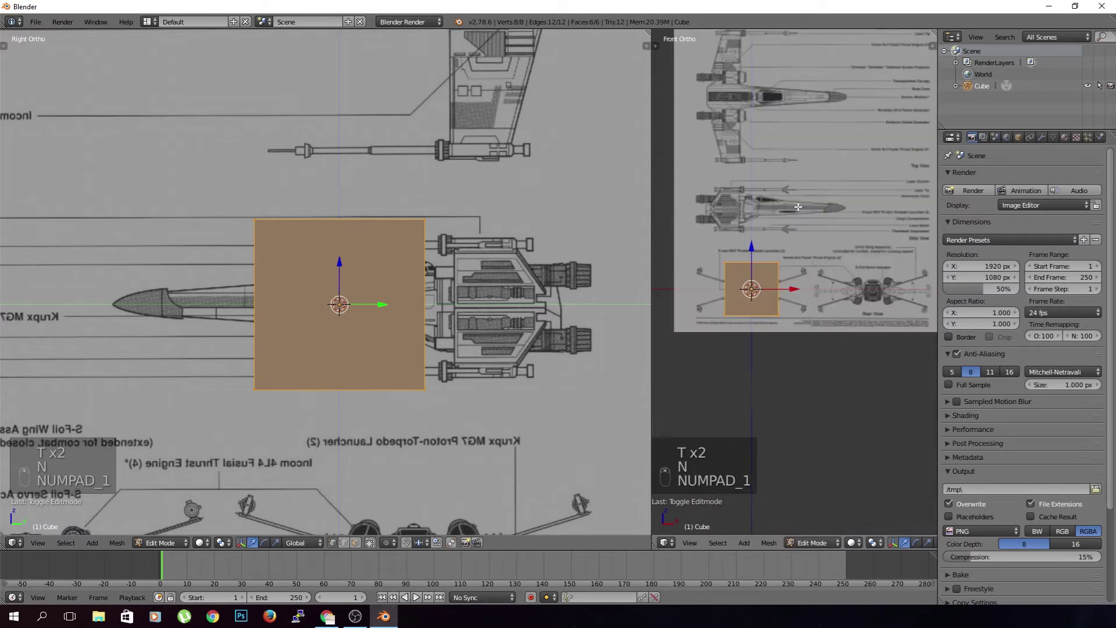
{"action": "scroll", "coordinate": [798, 206], "scroll_direction": "up", "scroll_amount": 2}
{"action": "left_click_drag", "start_coordinate": [650, 302], "coordinate": [471, 302]}
{"action": "scroll", "coordinate": [605, 319], "scroll_direction": "up", "scroll_amount": 3}
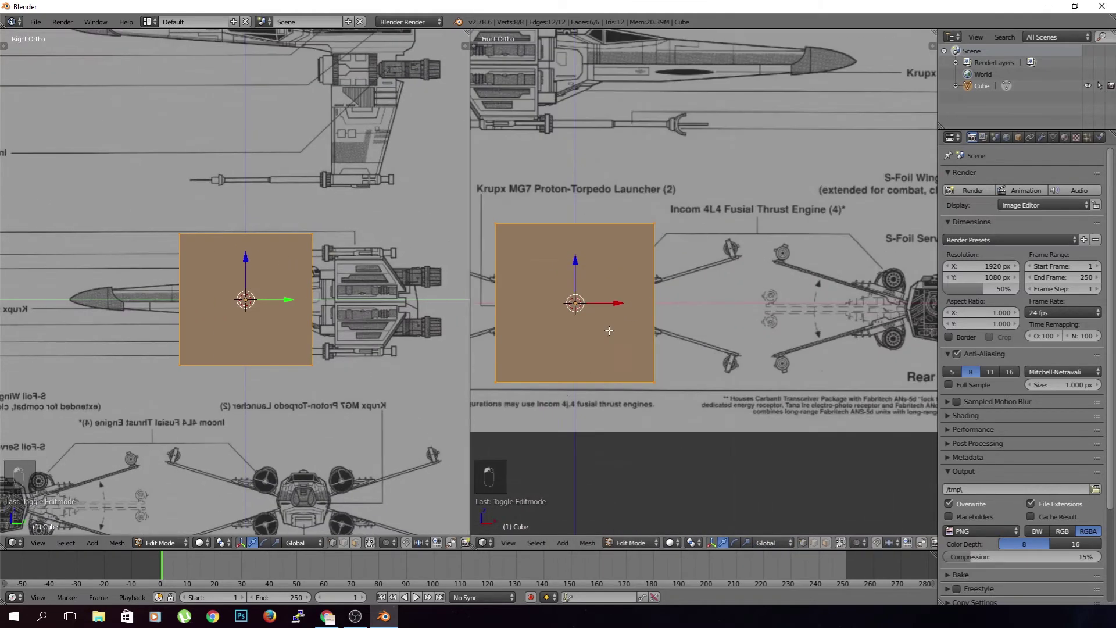
{"action": "middle_click_drag", "start_coordinate": [605, 319], "coordinate": [733, 332], "text": "shift"}
- Switch the front viewport to wireframe and scale the cube to about the fuselage's width in the front-view drawing
{"action": "key", "text": "z"}
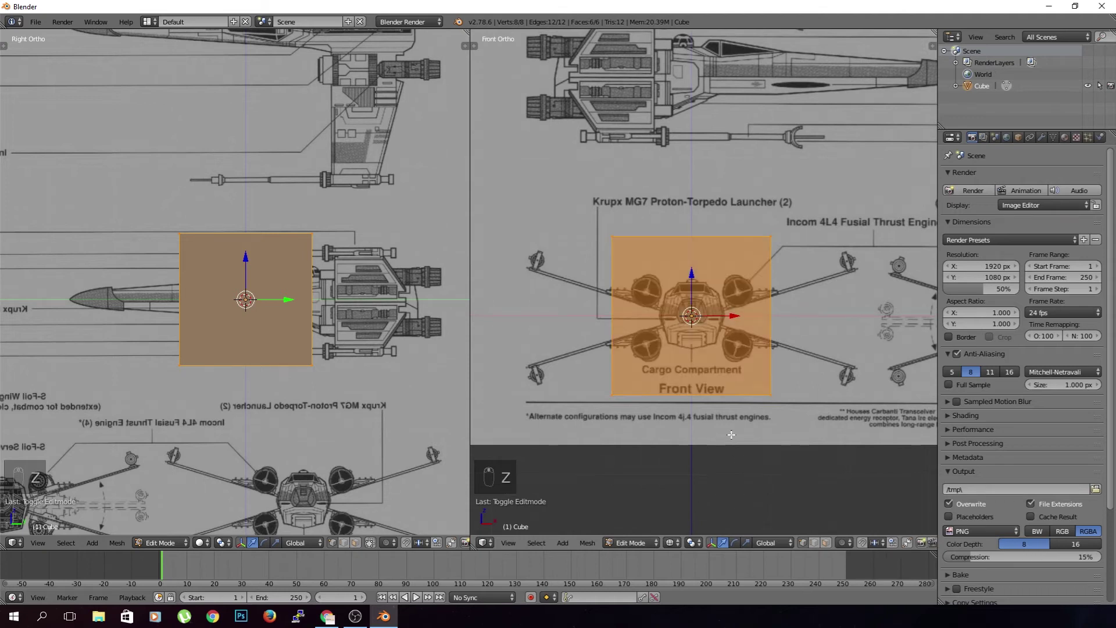
{"action": "key", "text": "s"}
{"action": "left_click", "coordinate": [704, 367]}
{"action": "scroll", "coordinate": [704, 367], "scroll_direction": "up", "scroll_amount": 5}
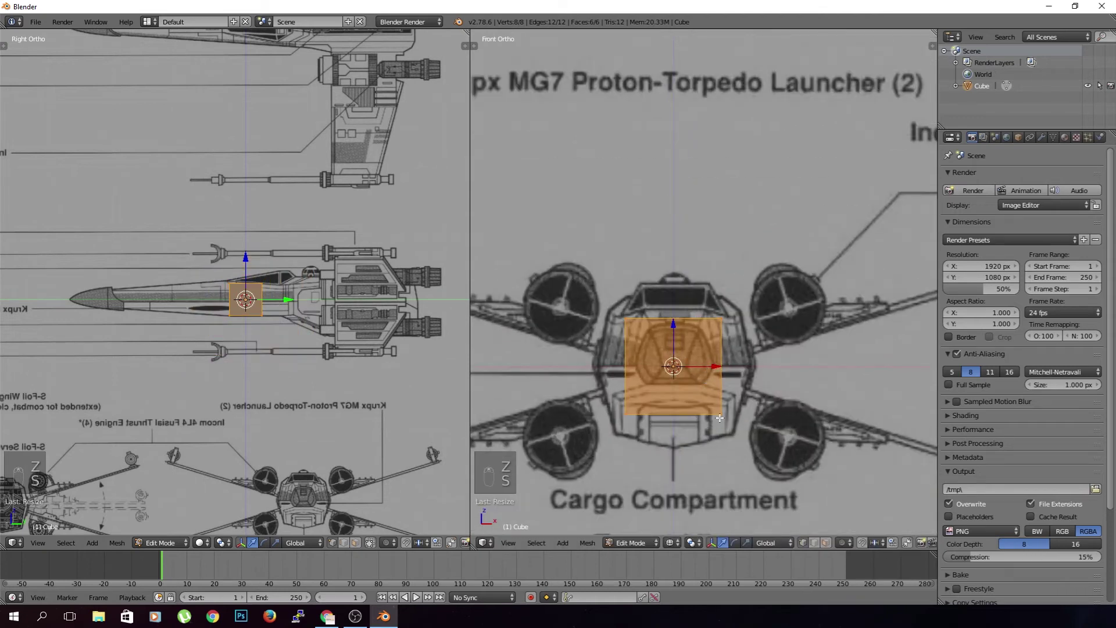
{"action": "key", "text": "s"}
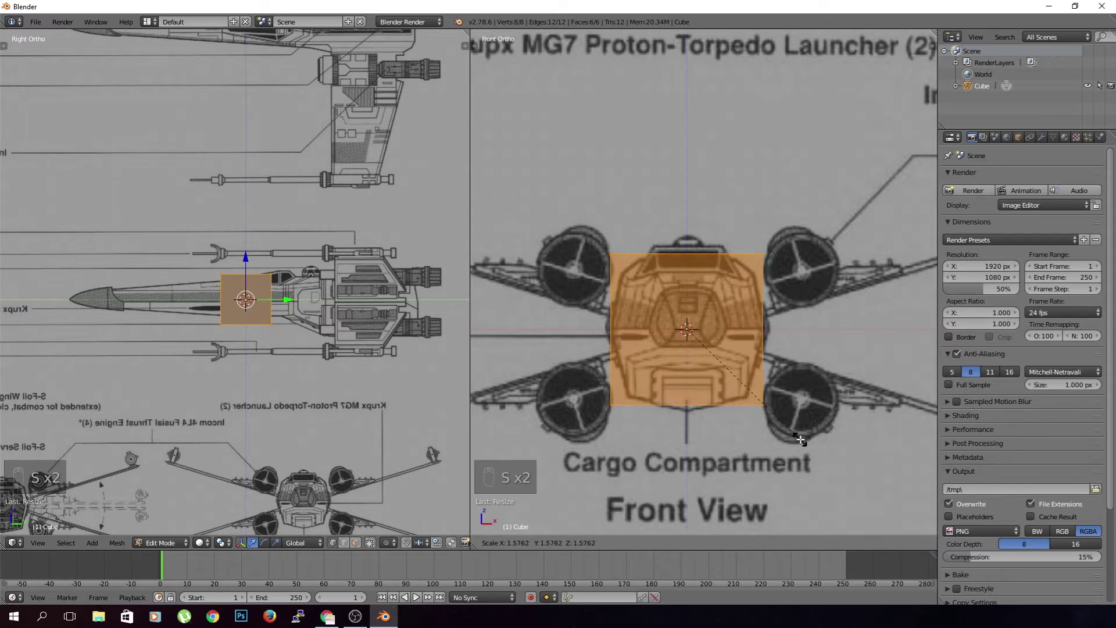
{"action": "left_click", "coordinate": [802, 442]}
{"action": "scroll", "coordinate": [707, 383], "scroll_direction": "up", "scroll_amount": 2}
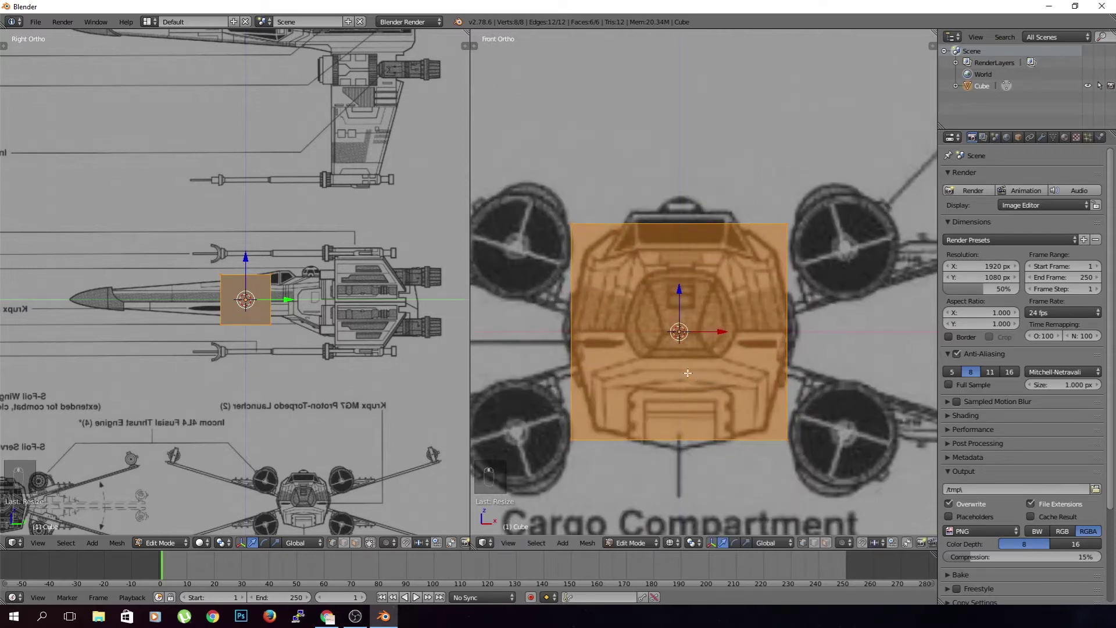
- Add centred vertical and horizontal loop cuts to the cube, scaling the horizontal loop out to the fuselage's widest sides
{"action": "key", "text": "ctrl+r"}
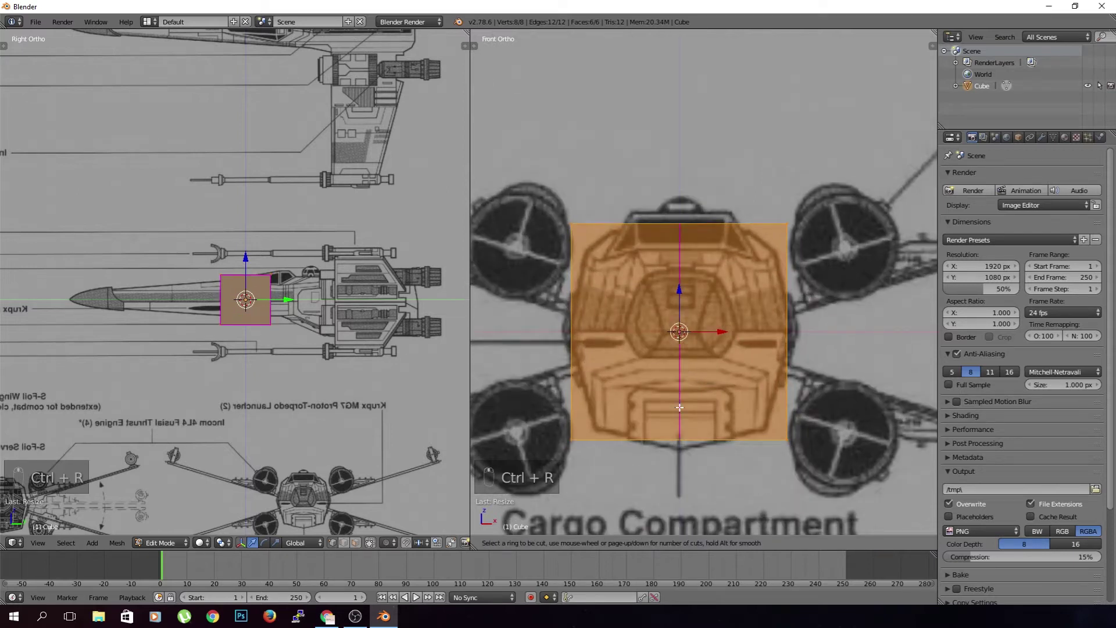
{"action": "left_click", "coordinate": [703, 455]}
{"action": "right_click", "coordinate": [703, 462]}
{"action": "key", "text": "ctrl+r"}
{"action": "left_click", "coordinate": [559, 384]}
{"action": "right_click", "coordinate": [754, 436]}
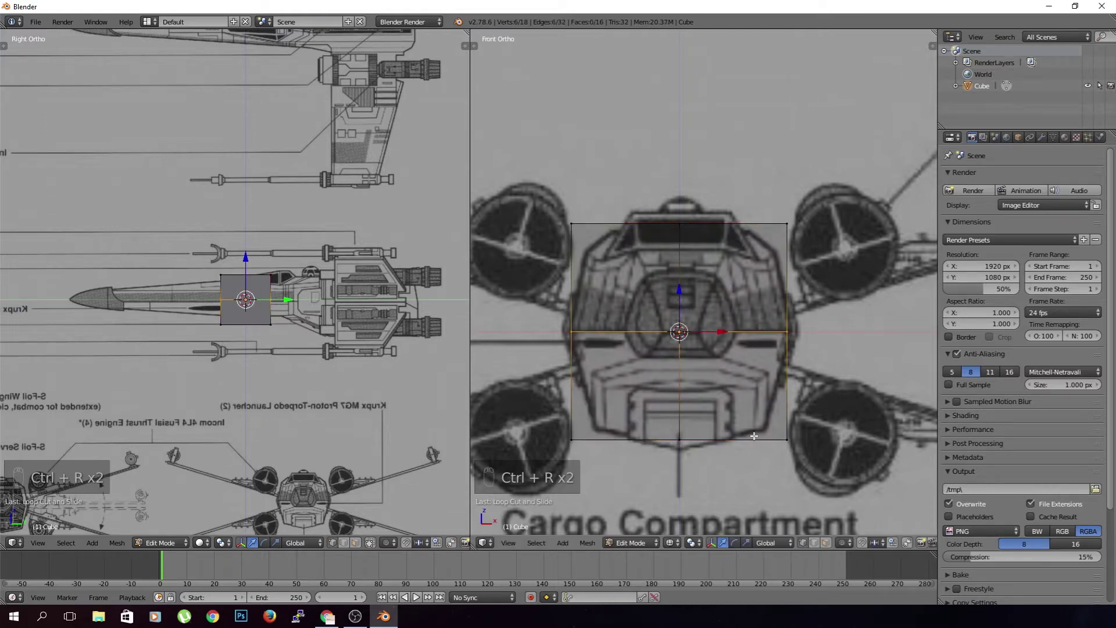
{"action": "key", "text": "s"}
{"action": "left_click", "coordinate": [597, 357]}
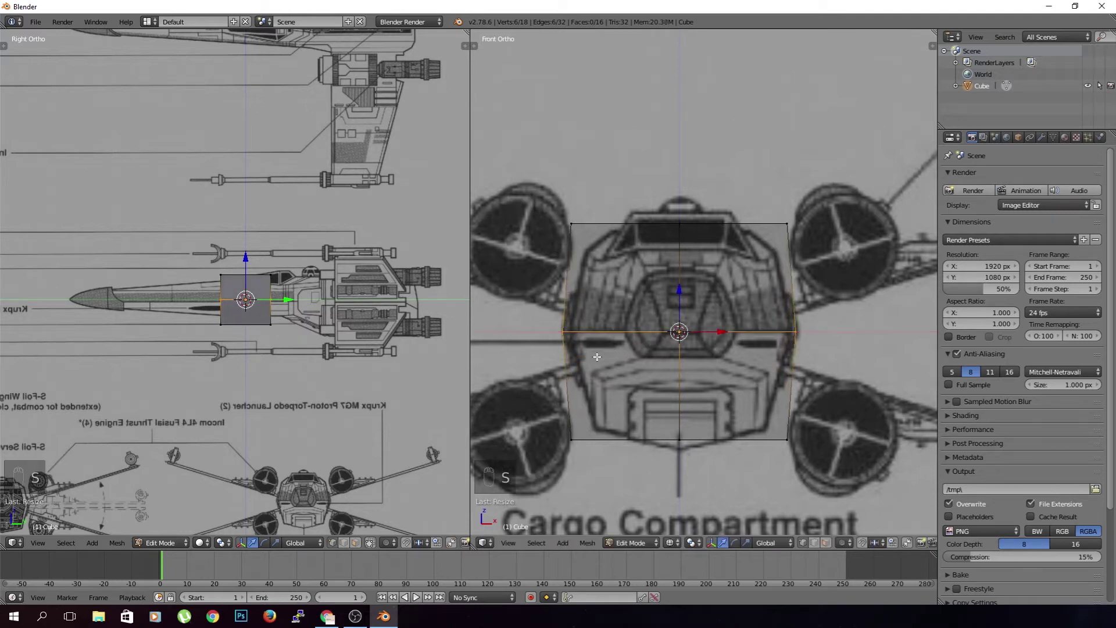
{"action": "key", "text": "a"}
{"action": "key", "text": "b"}
{"action": "left_click_drag", "start_coordinate": [555, 425], "coordinate": [587, 454]}
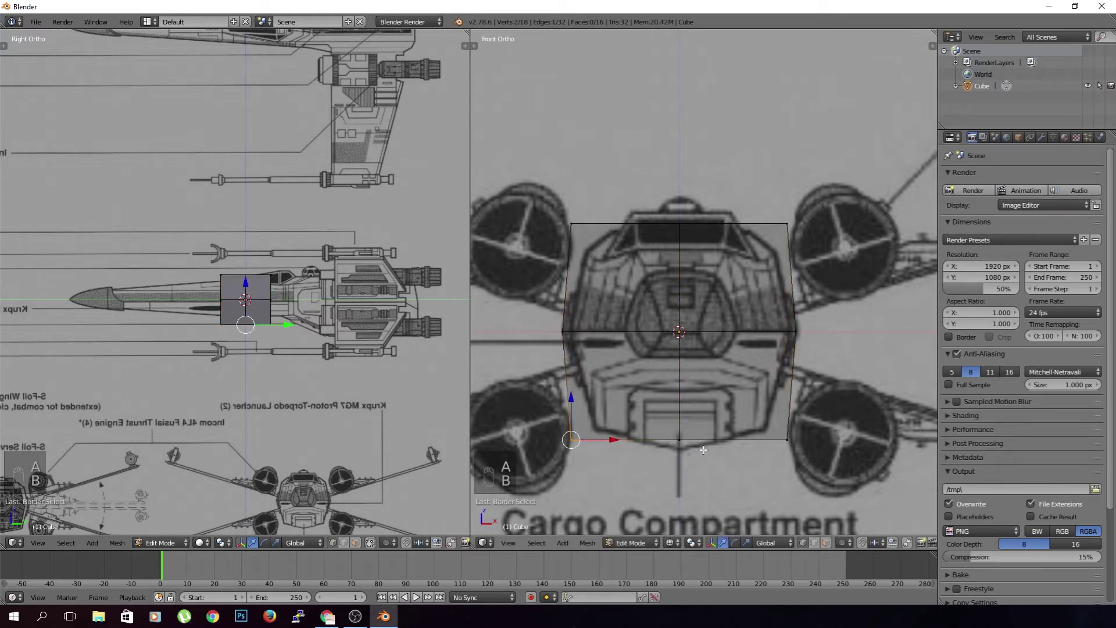
{"action": "key", "text": "a"}
- Delete all faces on the cube's negative-X half in the front view and return to Object Mode
{"action": "scroll", "coordinate": [663, 363], "scroll_direction": "down", "scroll_amount": 2}
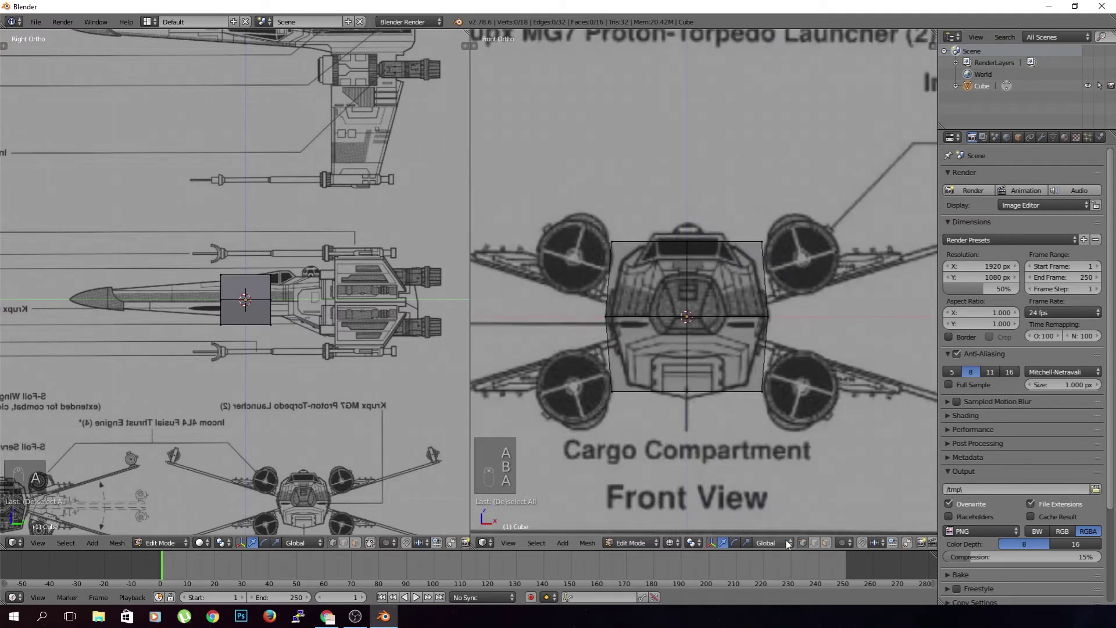
{"action": "key", "text": "b"}
{"action": "left_click_drag", "start_coordinate": [583, 227], "coordinate": [670, 452]}
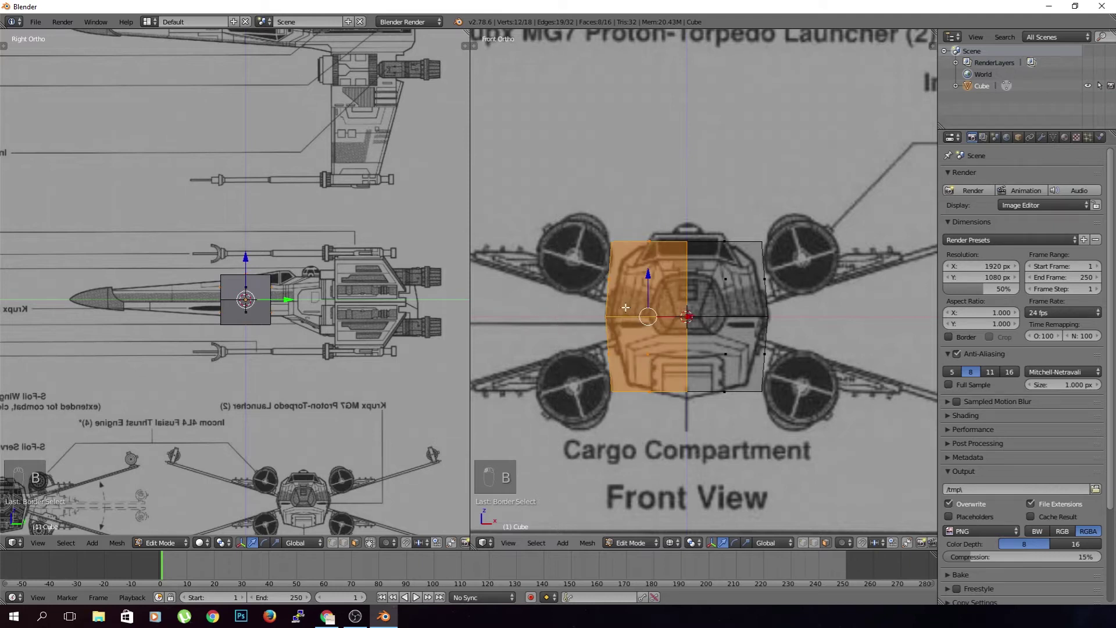
{"action": "key", "text": "x"}
{"action": "left_click", "coordinate": [621, 335]}
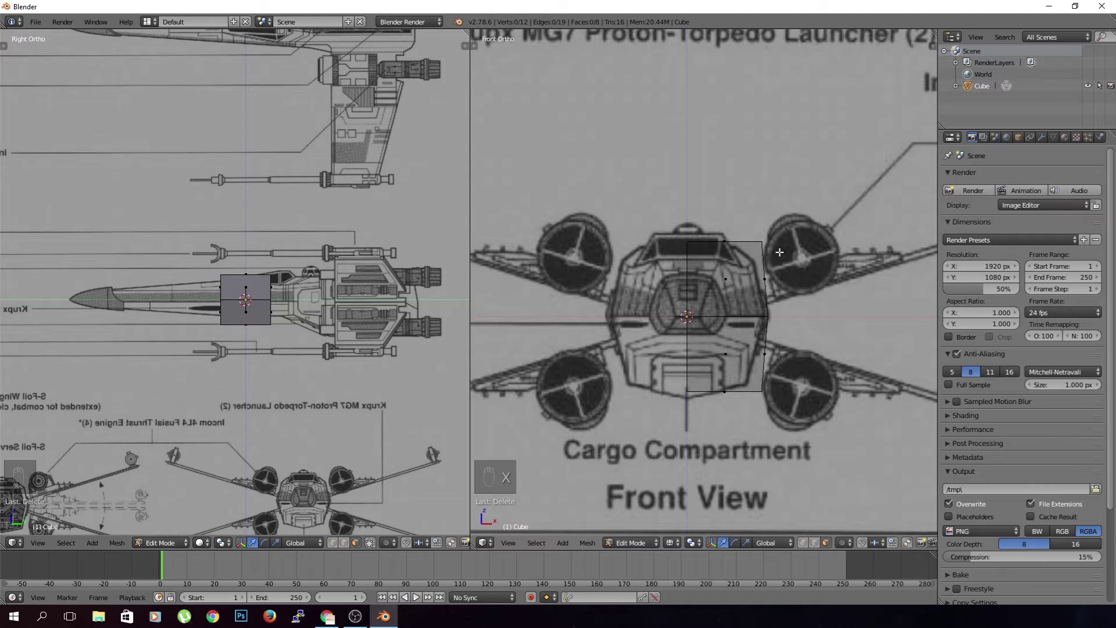
{"action": "key", "text": "a"}
{"action": "key", "text": "Tab"}
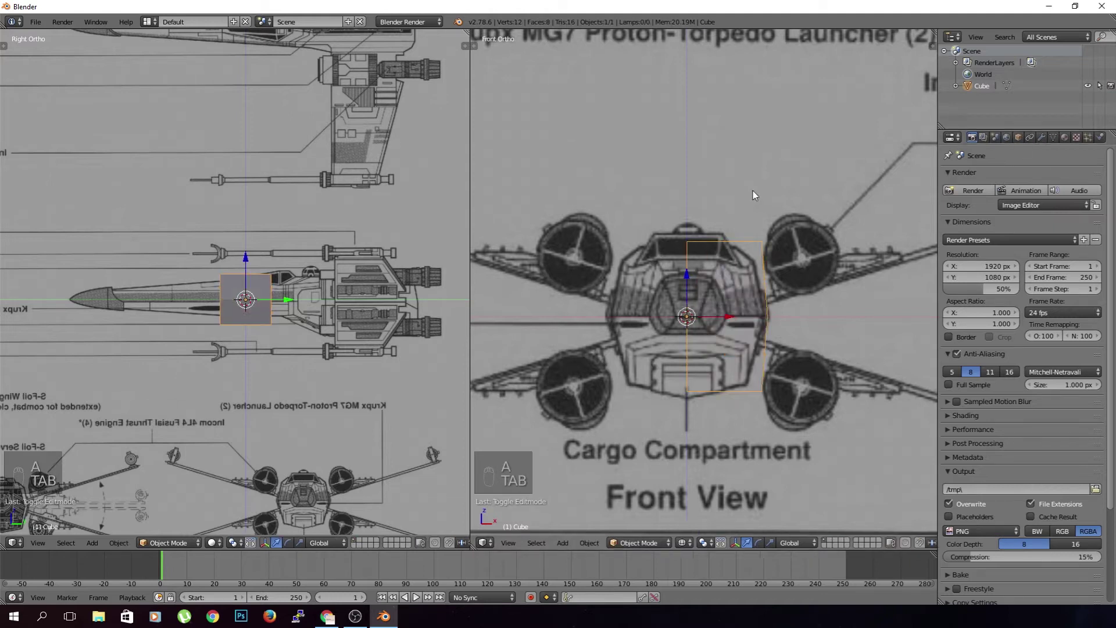
- Add a Mirror modifier on the X axis to the half cube and enable Clipping
{"action": "left_click", "coordinate": [1041, 138]}
{"action": "left_click", "coordinate": [1018, 176]}
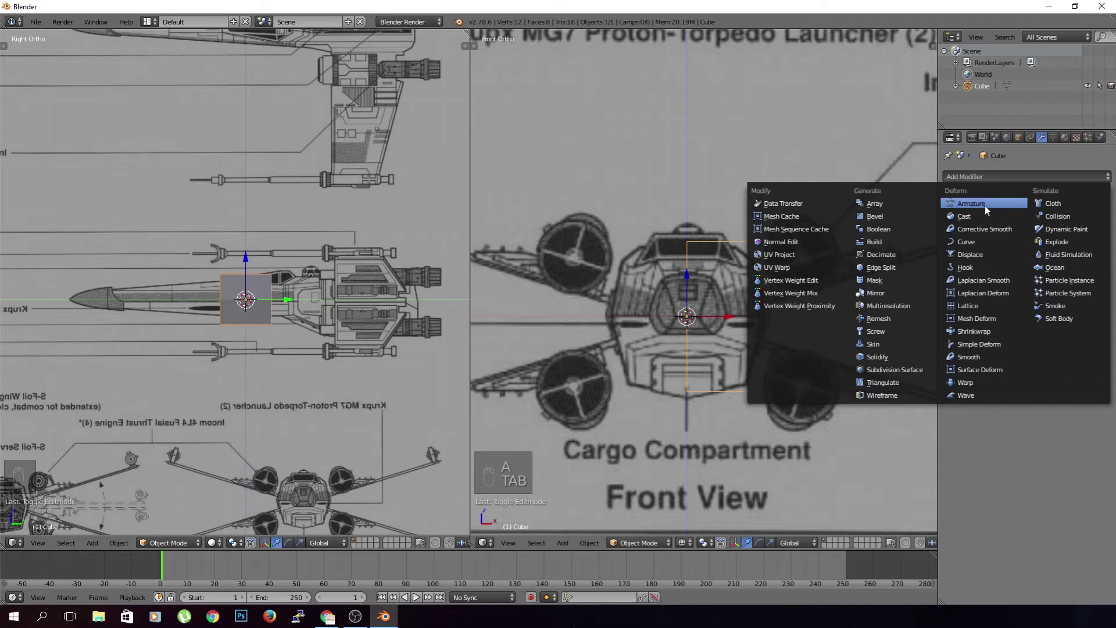
{"action": "left_click", "coordinate": [860, 293]}
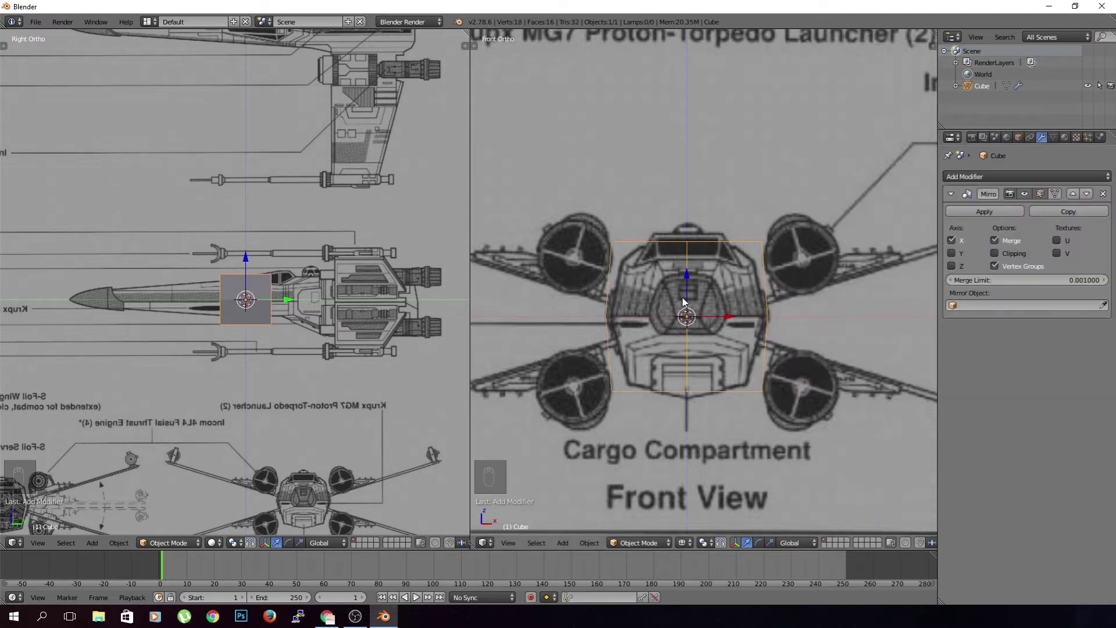
{"action": "left_click", "coordinate": [1013, 255]}
{"action": "scroll", "coordinate": [667, 291], "scroll_direction": "up", "scroll_amount": 3}
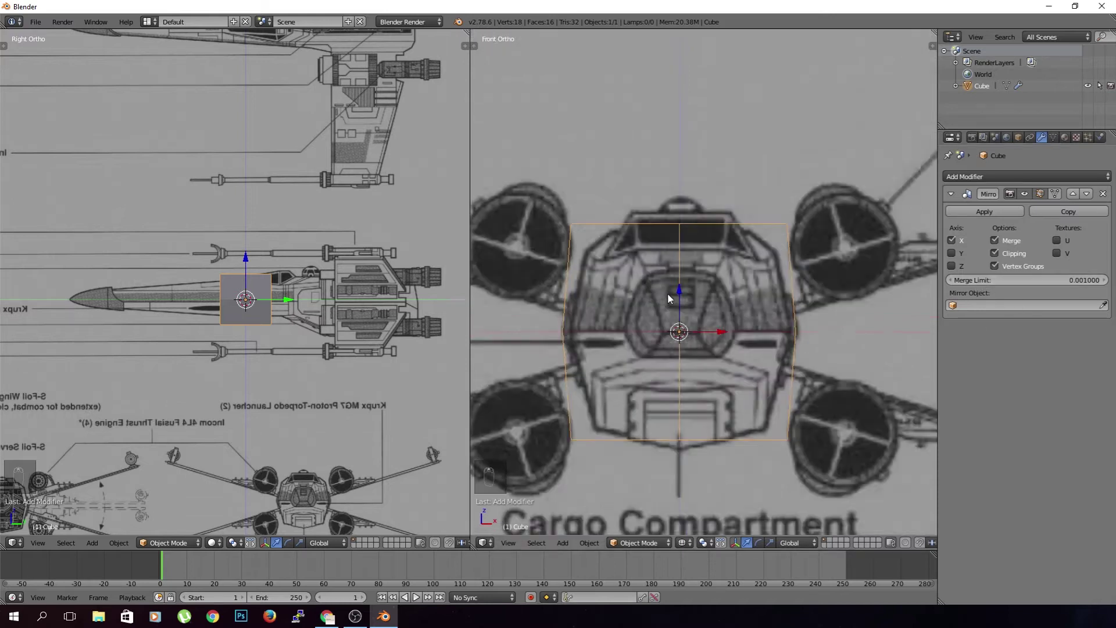
- In Edit Mode, move the mesh's upper outer corner vertices inward and down onto the fuselage's upper shoulder in the front view
{"action": "key", "text": "Tab"}
{"action": "middle_click_drag", "start_coordinate": [595, 351], "coordinate": [697, 375]}
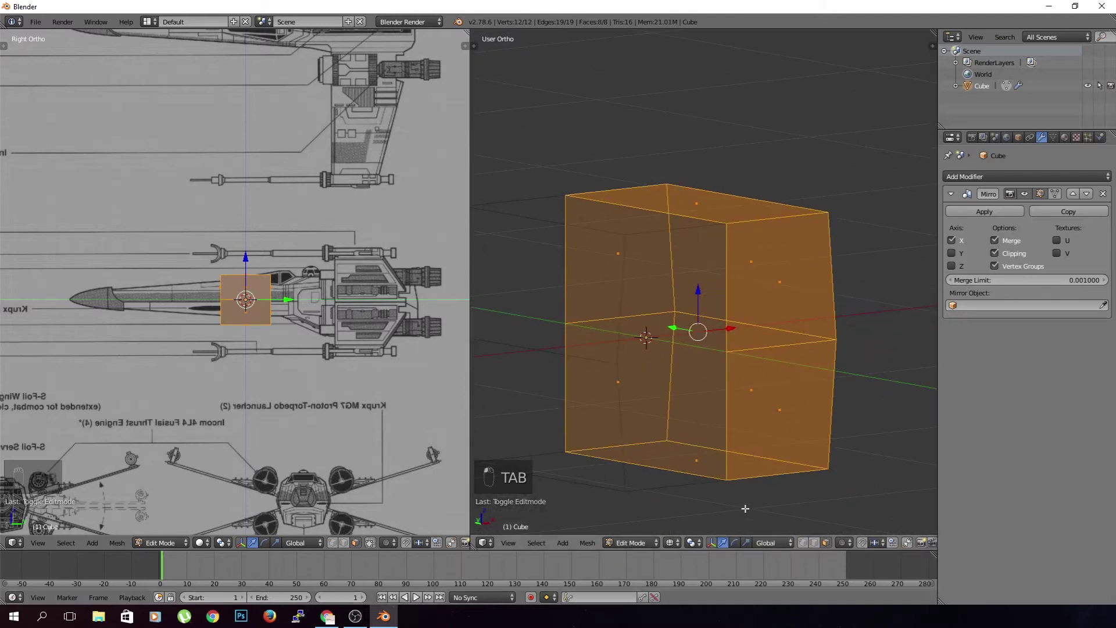
{"action": "middle_click_drag", "start_coordinate": [647, 437], "coordinate": [656, 365]}
{"action": "key", "text": "a"}
{"action": "middle_click_drag", "start_coordinate": [653, 289], "coordinate": [626, 358]}
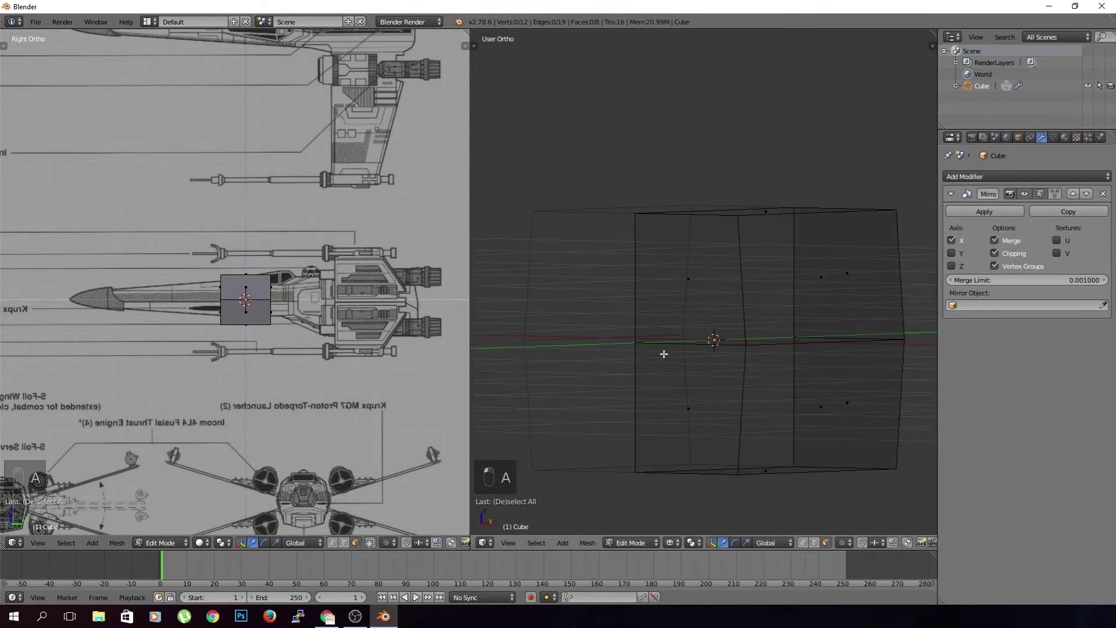
{"action": "key", "text": "KP_1"}
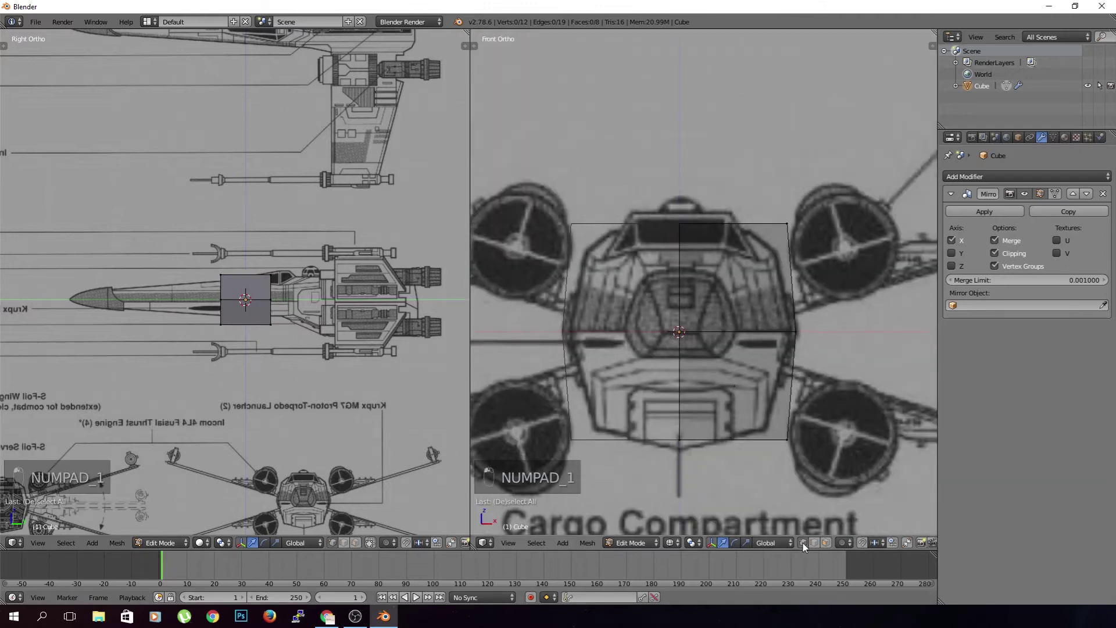
{"action": "key", "text": "b"}
{"action": "left_click_drag", "start_coordinate": [692, 177], "coordinate": [795, 296]}
{"action": "key", "text": "g"}
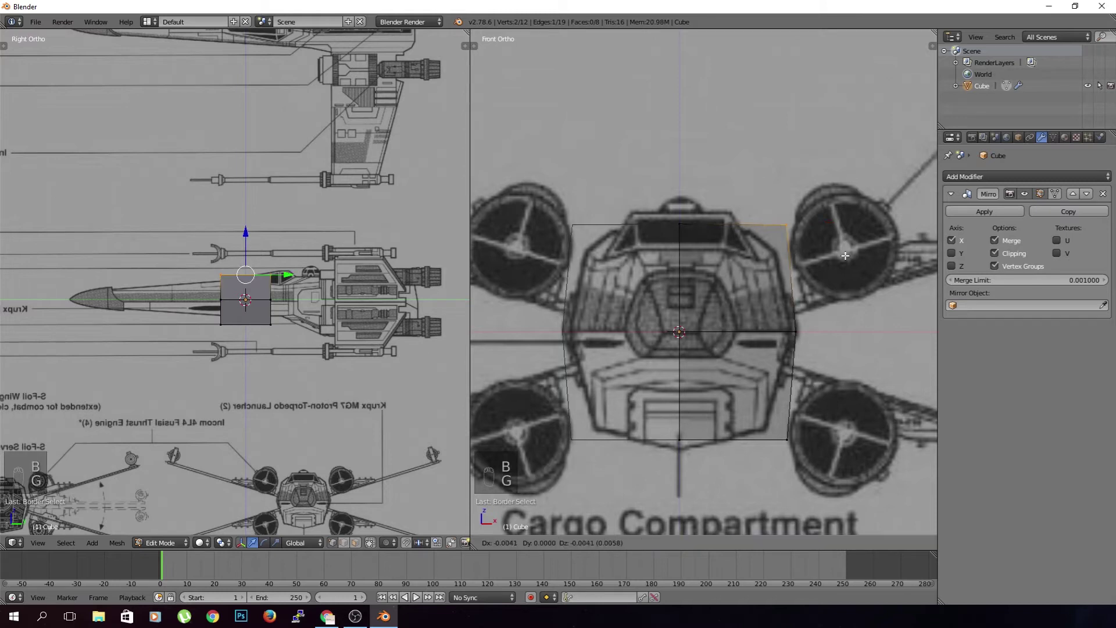
{"action": "left_click", "coordinate": [837, 279]}
- Move the mesh's top centre vertices up to the peak of the fuselage in the front-view drawing
{"action": "key", "text": "a"}
{"action": "key", "text": "b"}
{"action": "left_click_drag", "start_coordinate": [703, 200], "coordinate": [648, 274]}
{"action": "key", "text": "g"}
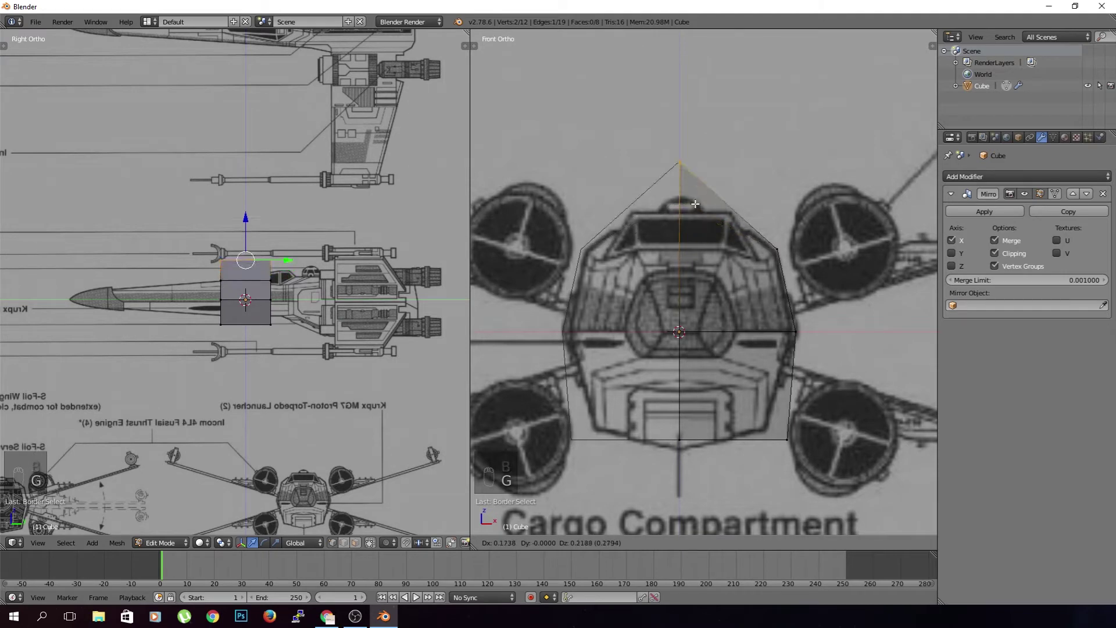
{"action": "left_click", "coordinate": [743, 251]}
{"action": "middle_click_drag", "start_coordinate": [743, 251], "coordinate": [745, 193], "text": "shift"}
- Move the mesh's bottom centre vertices down to the lowest point of the fuselage in the front-view drawing
{"action": "key", "text": "a"}
{"action": "key", "text": "b"}
{"action": "left_click_drag", "start_coordinate": [707, 361], "coordinate": [653, 435]}
{"action": "key", "text": "g"}
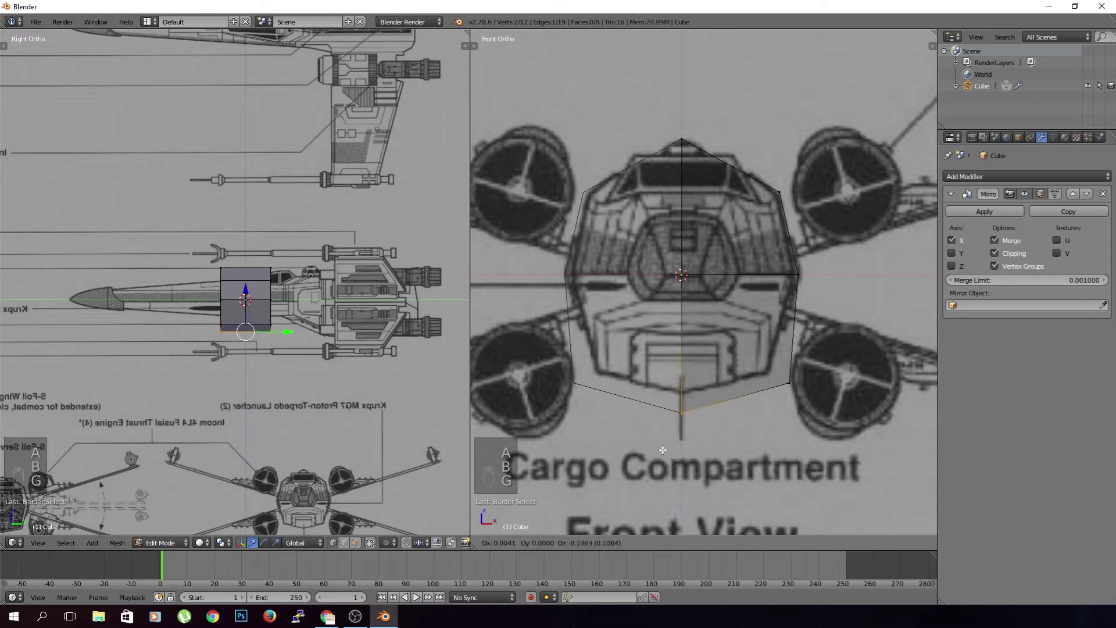
{"action": "left_click", "coordinate": [666, 430]}
- Move the mesh's lower outer corner vertices inward and up onto the fuselage's lower corner in the front-view drawing
{"action": "key", "text": "a"}
{"action": "key", "text": "b"}
{"action": "left_click_drag", "start_coordinate": [924, 363], "coordinate": [783, 426]}
{"action": "key", "text": "g"}
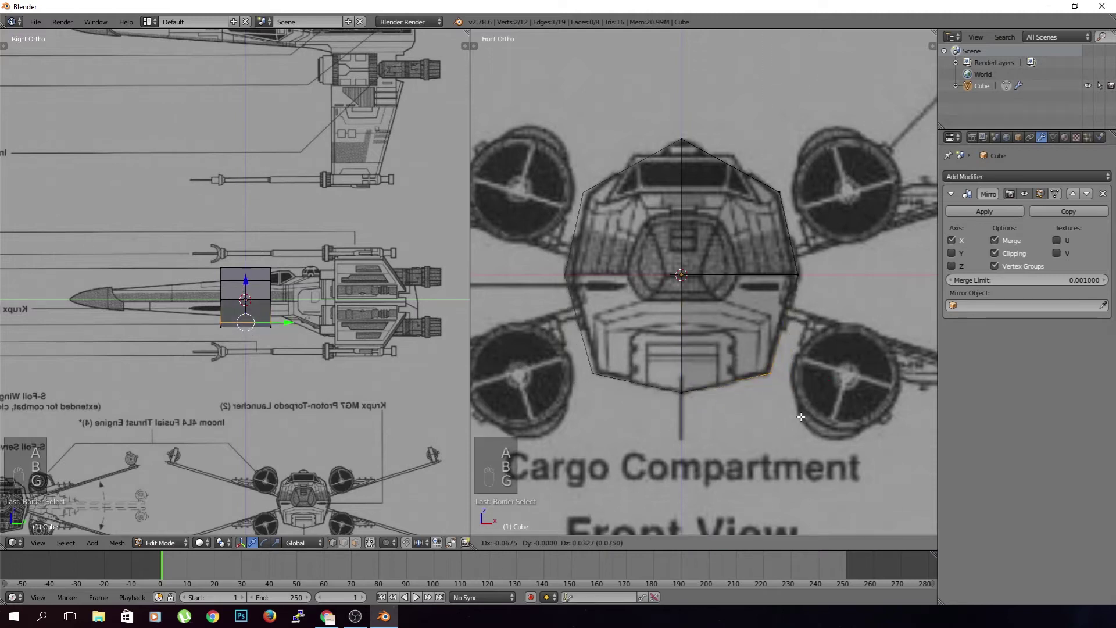
{"action": "left_click", "coordinate": [801, 416]}
{"action": "key", "text": "a"}
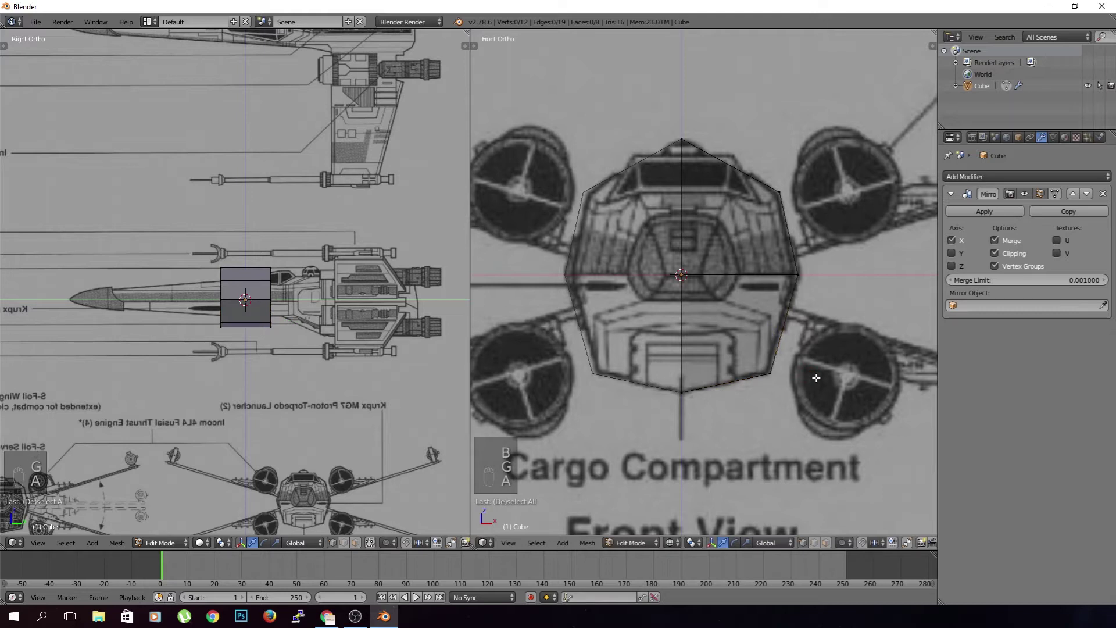
- Move the mesh's front-end vertices forward along Y to the tip of the X-Wing's nose in the side view
{"action": "key", "text": "z"}
{"action": "key", "text": "b"}
{"action": "left_click_drag", "start_coordinate": [215, 256], "coordinate": [244, 333]}
{"action": "middle_click_drag", "start_coordinate": [261, 299], "coordinate": [304, 303], "text": "shift"}
{"action": "left_click_drag", "start_coordinate": [304, 303], "coordinate": [154, 303]}
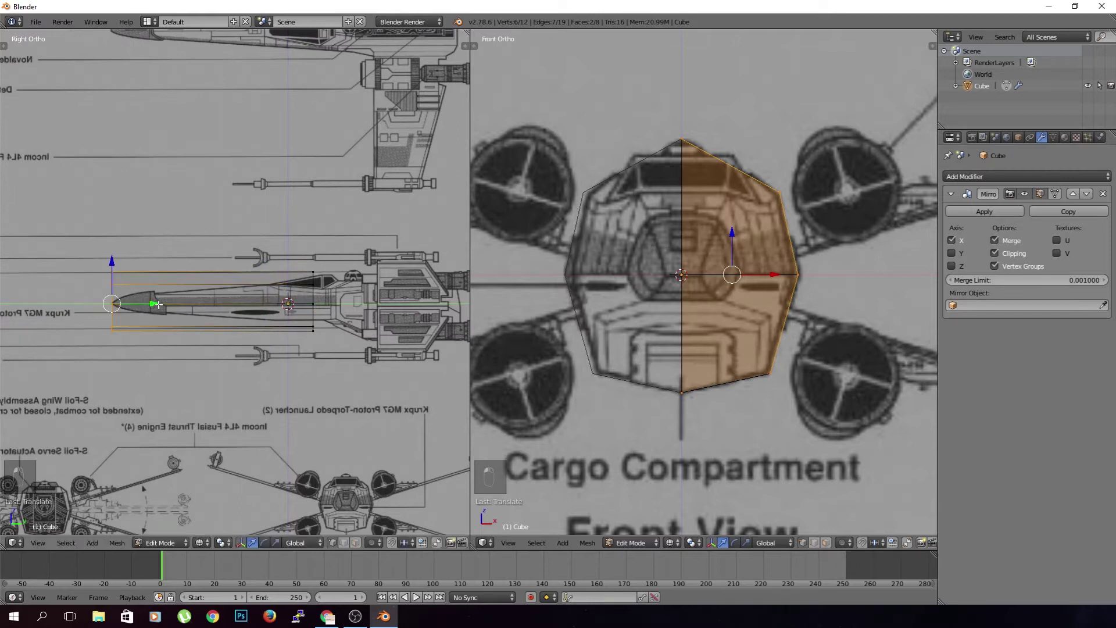
{"action": "key", "text": "a"}
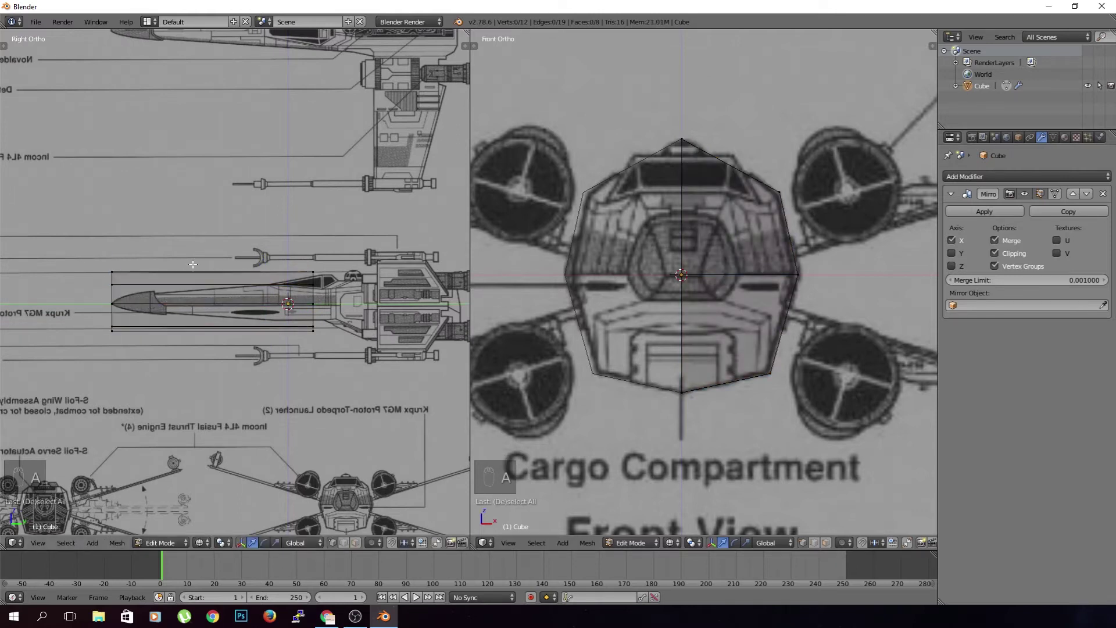
- Enlarge the side view and scale the mesh's front-end vertices down to a narrow point at the nose tip
{"action": "left_click_drag", "start_coordinate": [470, 261], "coordinate": [589, 262]}
{"action": "scroll", "coordinate": [297, 339], "scroll_direction": "up", "scroll_amount": 4}
{"action": "key", "text": "b"}
{"action": "left_click_drag", "start_coordinate": [67, 227], "coordinate": [173, 423]}
{"action": "key", "text": "s"}
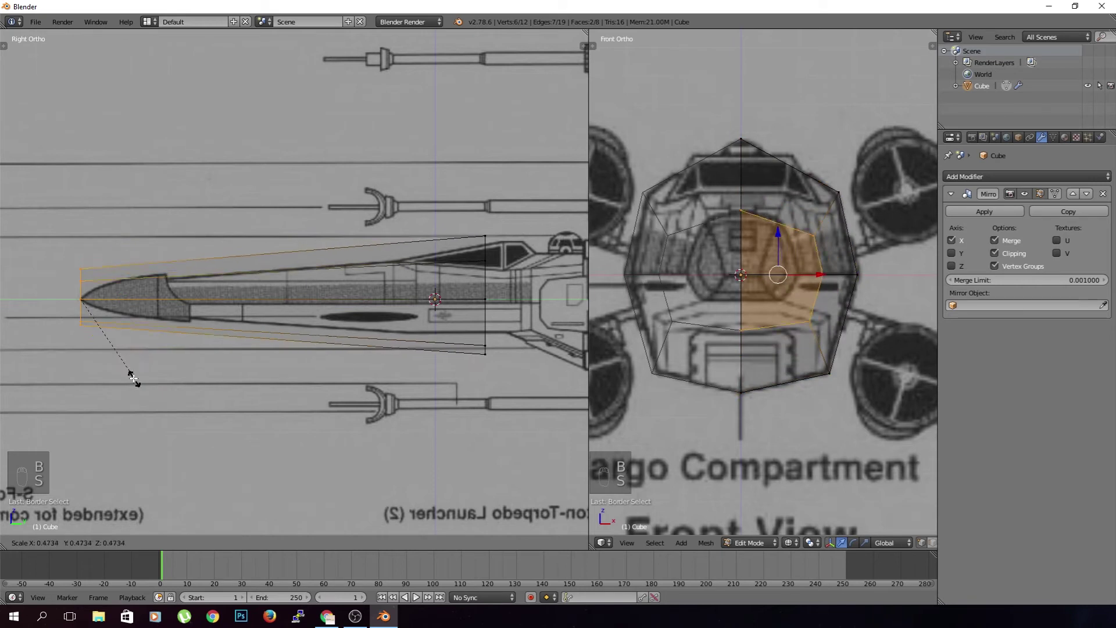
{"action": "left_click", "coordinate": [77, 312]}
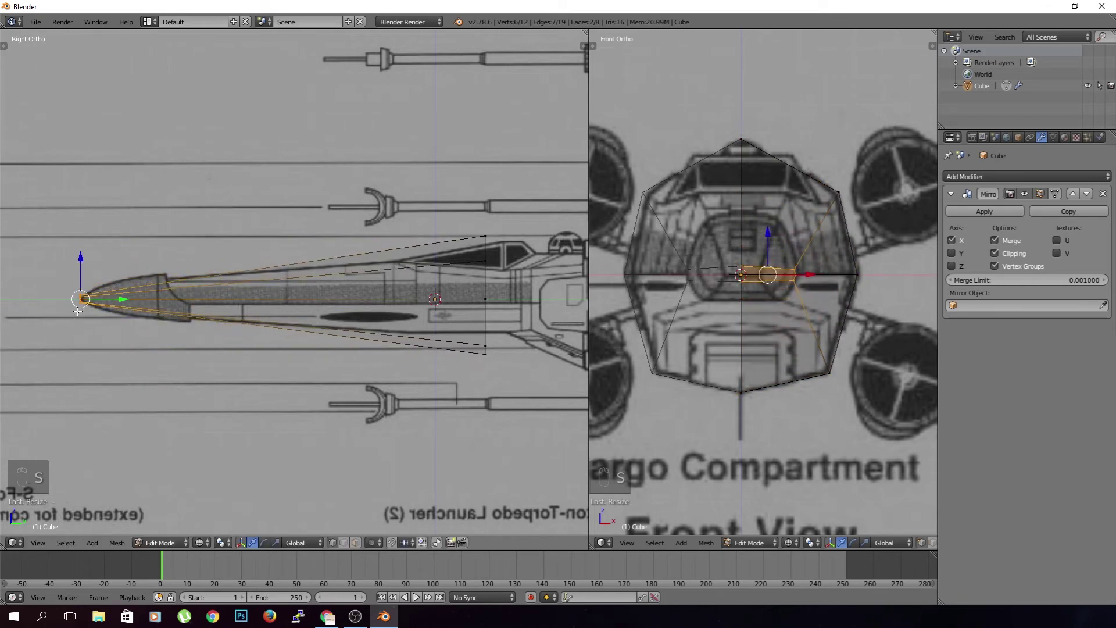
{"action": "key", "text": "s"}
{"action": "left_click", "coordinate": [137, 361]}
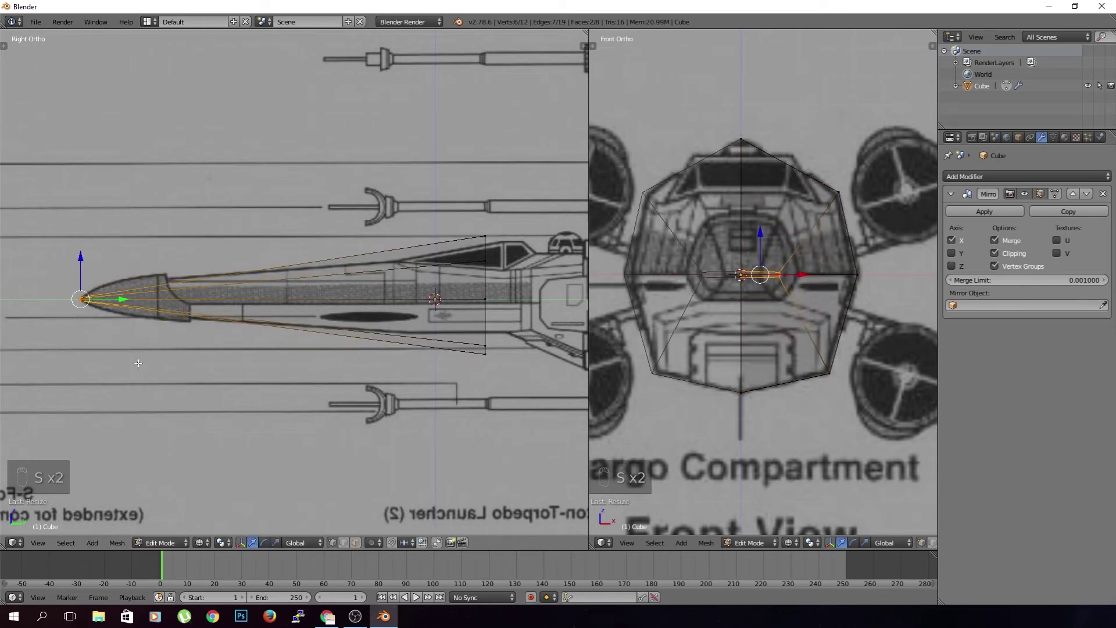
- Add an edge loop just behind the nose tip and scale it up to the nose outline in the side view
{"action": "key", "text": "ctrl+r"}
{"action": "left_click", "coordinate": [218, 294]}
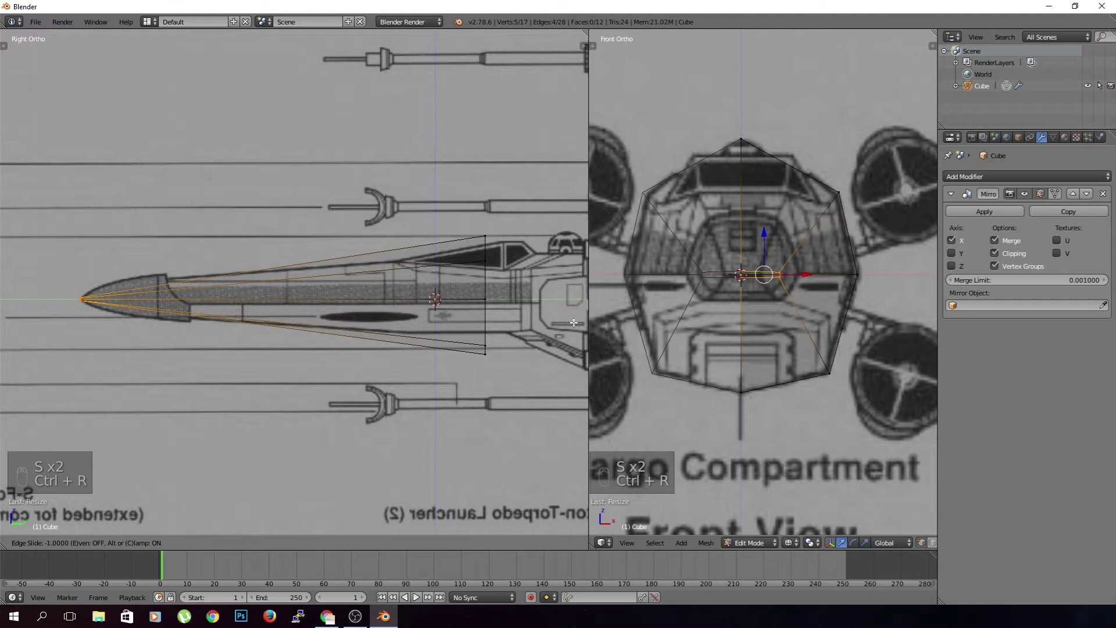
{"action": "left_click", "coordinate": [41, 317]}
{"action": "key", "text": "s"}
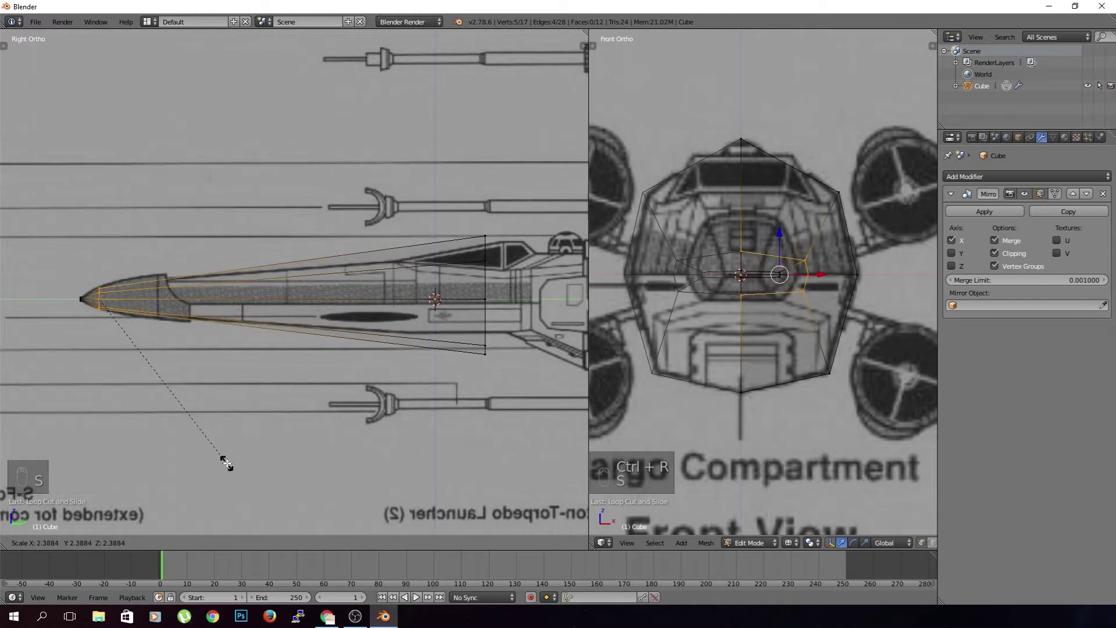
{"action": "left_click", "coordinate": [226, 463]}
- Add two more edge loops, one partway along the nose cone and one near its rear edge, and scale them to the outline
{"action": "key", "text": "ctrl+r"}
{"action": "left_click", "coordinate": [237, 372]}
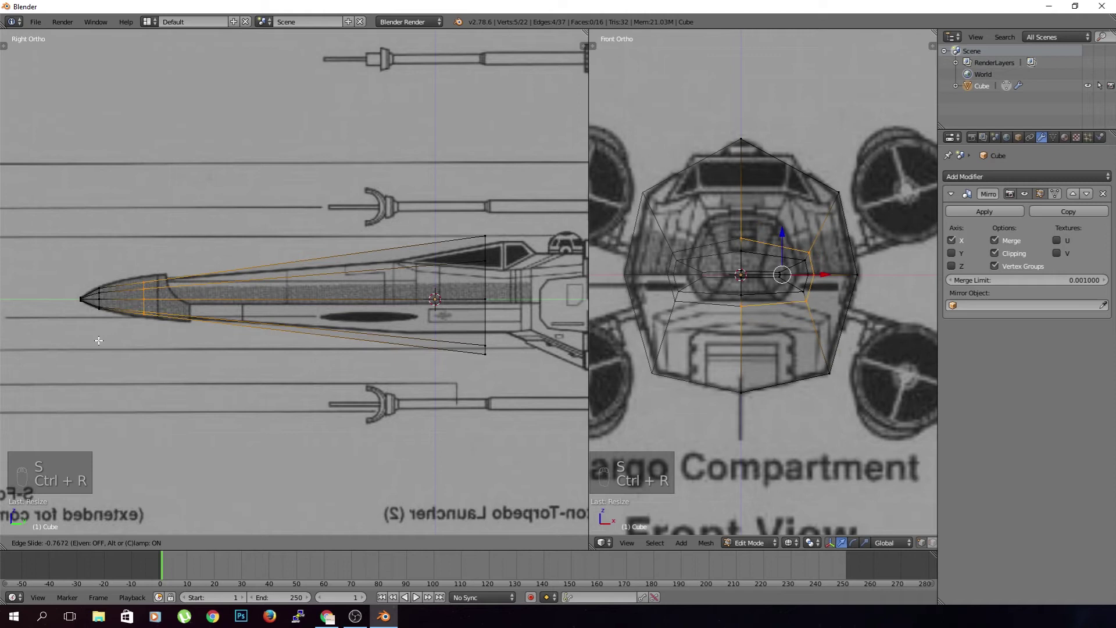
{"action": "left_click", "coordinate": [130, 387]}
{"action": "key", "text": "ctrl+r"}
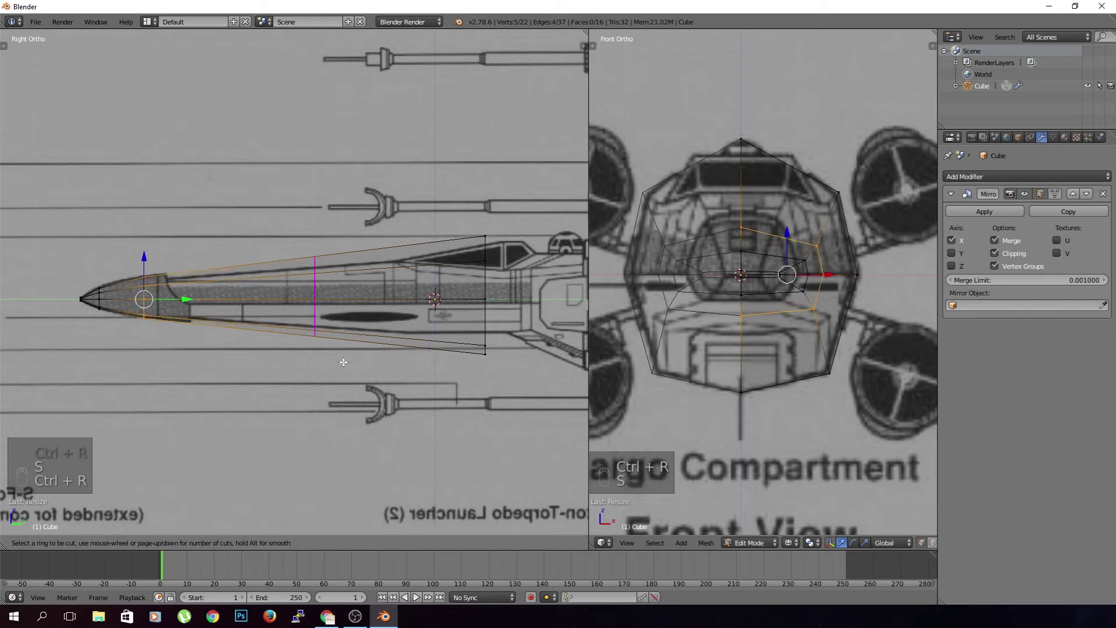
{"action": "left_click", "coordinate": [343, 362]}
{"action": "left_click", "coordinate": [189, 363]}
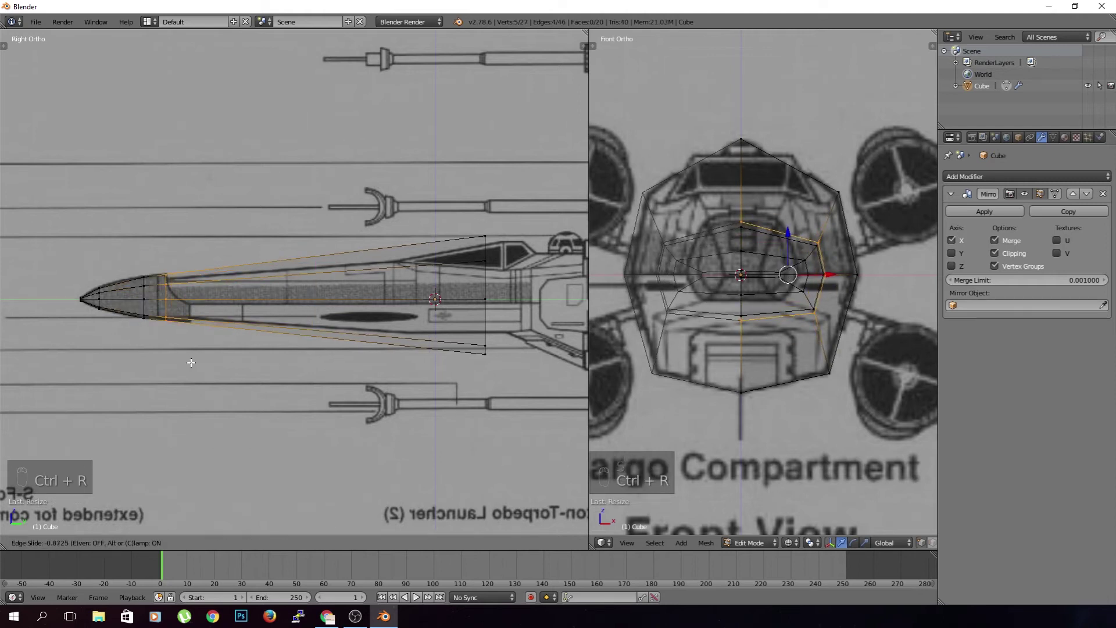
{"action": "key", "text": "s"}
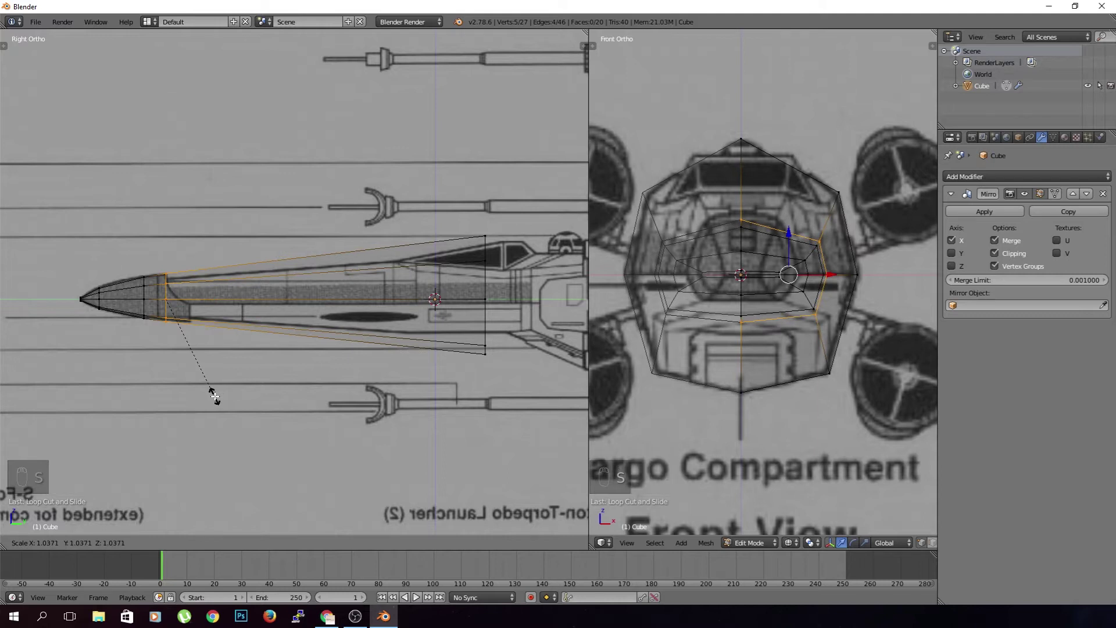
{"action": "left_click", "coordinate": [213, 395]}
- Scale the three nose-cone edge loops down slightly so they sit closer to the fuselage profile in the side view
{"action": "scroll", "coordinate": [264, 407], "scroll_direction": "up", "scroll_amount": 4}
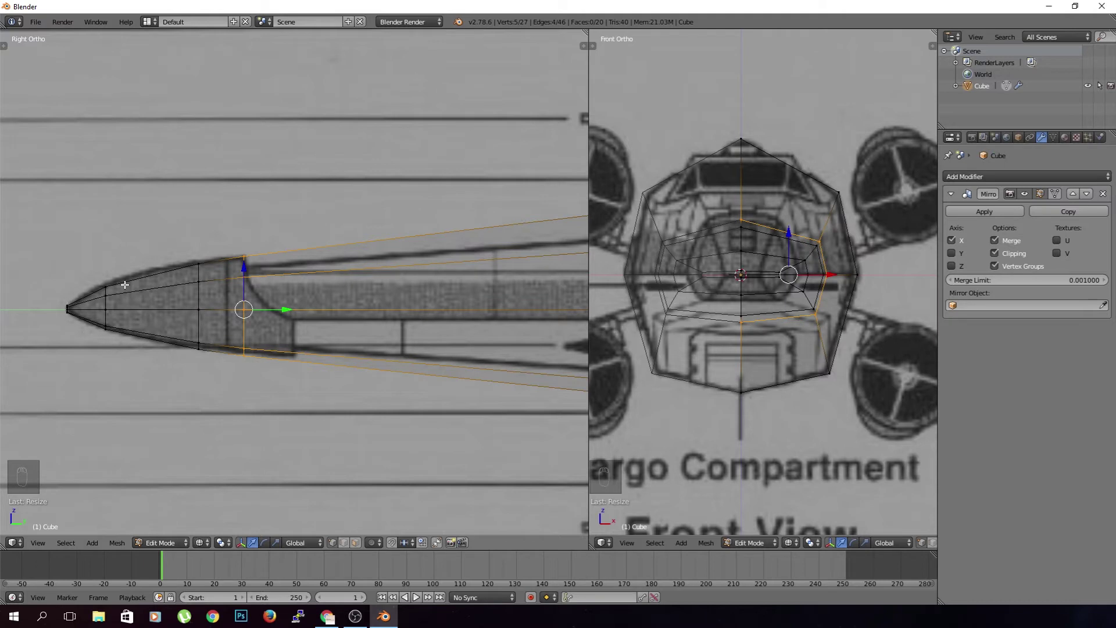
{"action": "key", "text": "s"}
{"action": "left_click", "coordinate": [350, 403]}
{"action": "right_click", "coordinate": [200, 353], "text": "alt"}
{"action": "key", "text": "s"}
{"action": "left_click", "coordinate": [290, 403]}
{"action": "right_click", "coordinate": [108, 331], "text": "alt"}
{"action": "right_click", "coordinate": [146, 353], "text": "alt"}
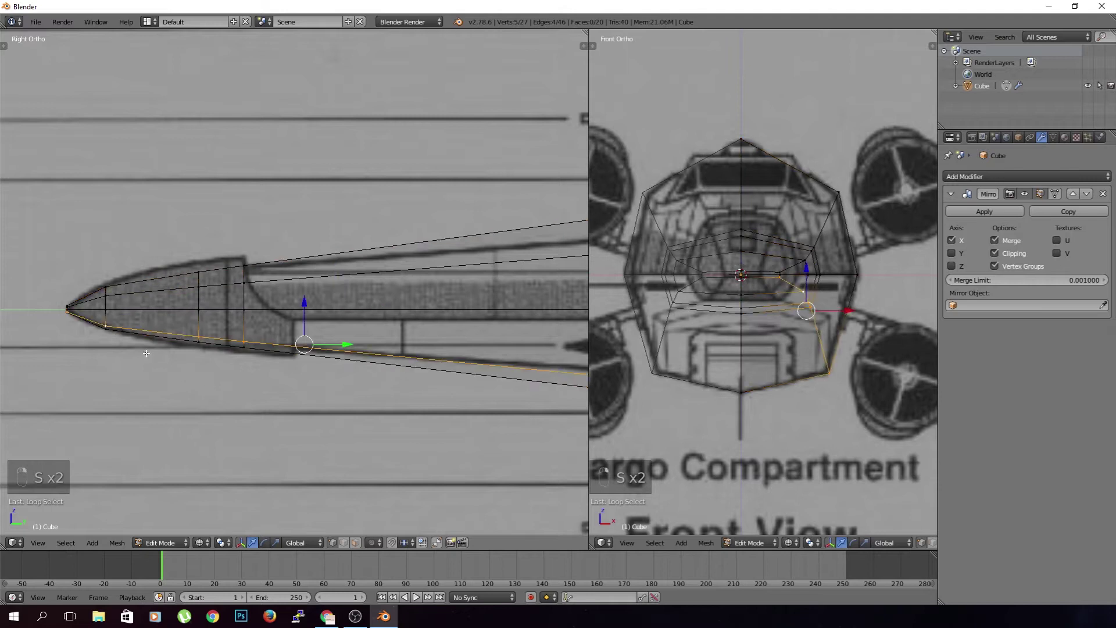
{"action": "right_click", "coordinate": [113, 328], "text": "alt"}
{"action": "key", "text": "s"}
{"action": "left_click", "coordinate": [143, 374]}
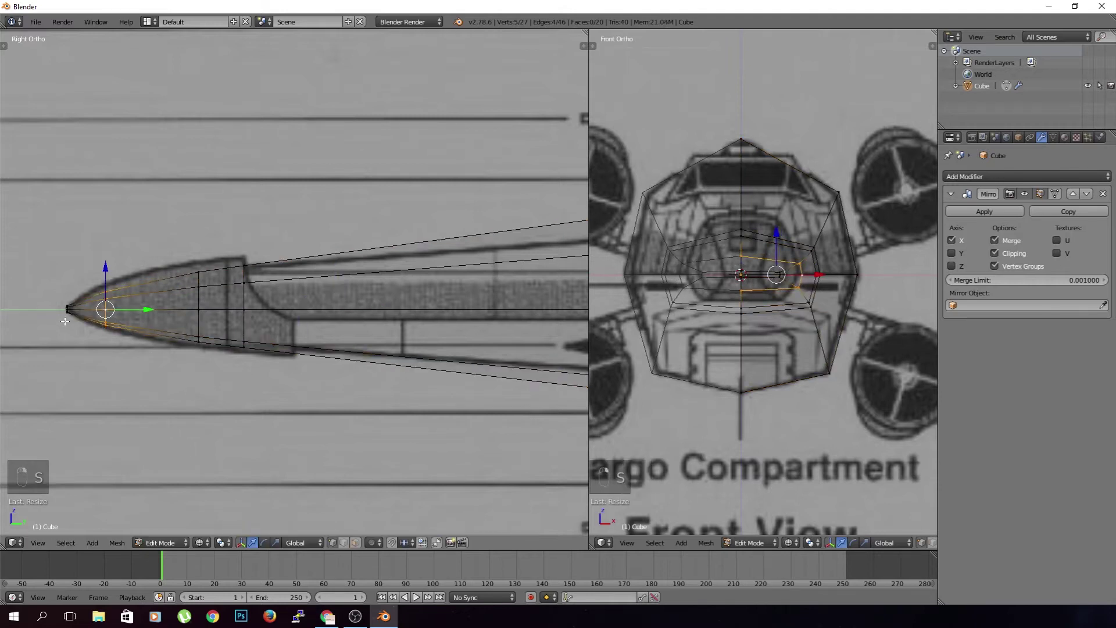
- Move the nose-tip vertices slightly backward along Y to the tip of the nose in the drawing
{"action": "key", "text": "a"}
{"action": "key", "text": "b"}
{"action": "left_click_drag", "start_coordinate": [56, 296], "coordinate": [80, 376]}
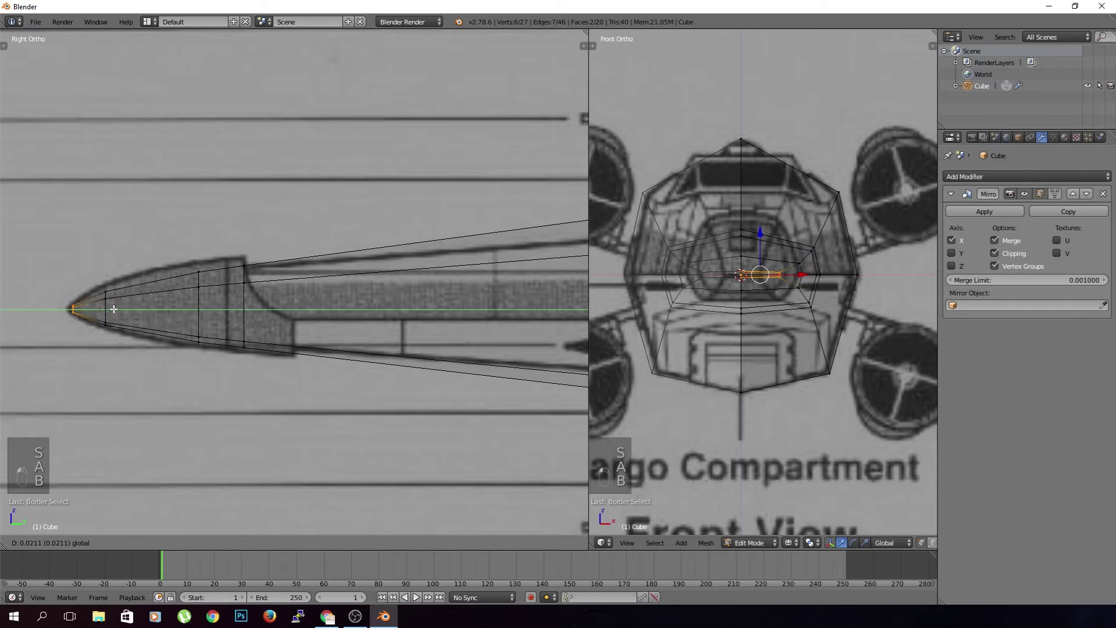
{"action": "key", "text": "a"}
- Add an edge loop on the fuselage just behind the nose cone and scale it to the side-view outline
{"action": "middle_click_drag", "start_coordinate": [274, 411], "coordinate": [210, 406], "text": "shift"}
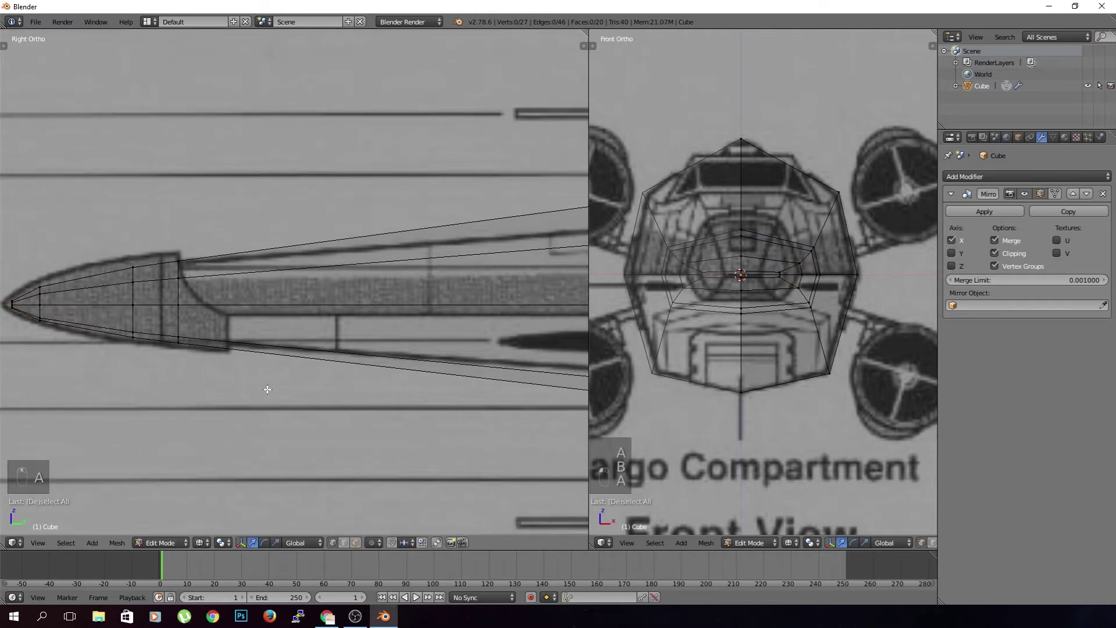
{"action": "key", "text": "ctrl+r"}
{"action": "left_click", "coordinate": [341, 362]}
{"action": "left_click", "coordinate": [99, 379]}
{"action": "key", "text": "s"}
{"action": "left_click", "coordinate": [369, 439]}
{"action": "scroll", "coordinate": [325, 442], "scroll_direction": "down", "scroll_amount": 4}
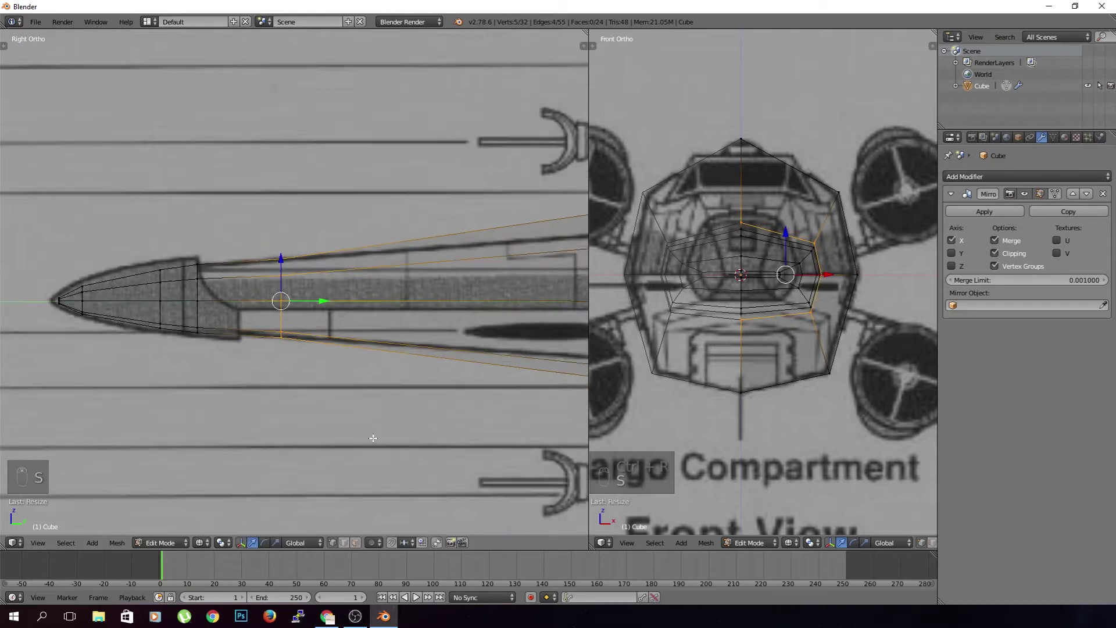
{"action": "key", "text": "a"}
- Add an edge loop midway along the forward fuselage and scale it down to the side-view outline
{"action": "key", "text": "ctrl+r"}
{"action": "left_click", "coordinate": [328, 322]}
{"action": "left_click", "coordinate": [318, 314]}
{"action": "key", "text": "s"}
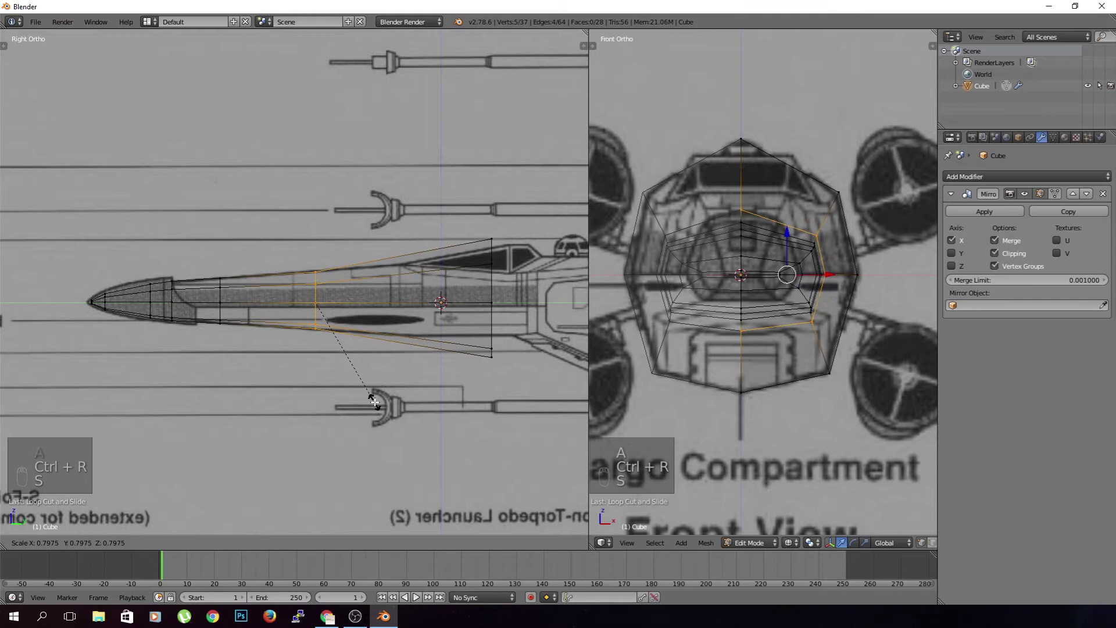
{"action": "left_click", "coordinate": [373, 399]}
- Add an edge loop at the front of the cockpit canopy and scale it down to the fuselage outline
{"action": "scroll", "coordinate": [360, 390], "scroll_direction": "down", "scroll_amount": 3, "text": "ctrl"}
{"action": "key", "text": "ctrl+r"}
{"action": "left_click", "coordinate": [349, 379]}
{"action": "left_click", "coordinate": [348, 379]}
{"action": "key", "text": "s"}
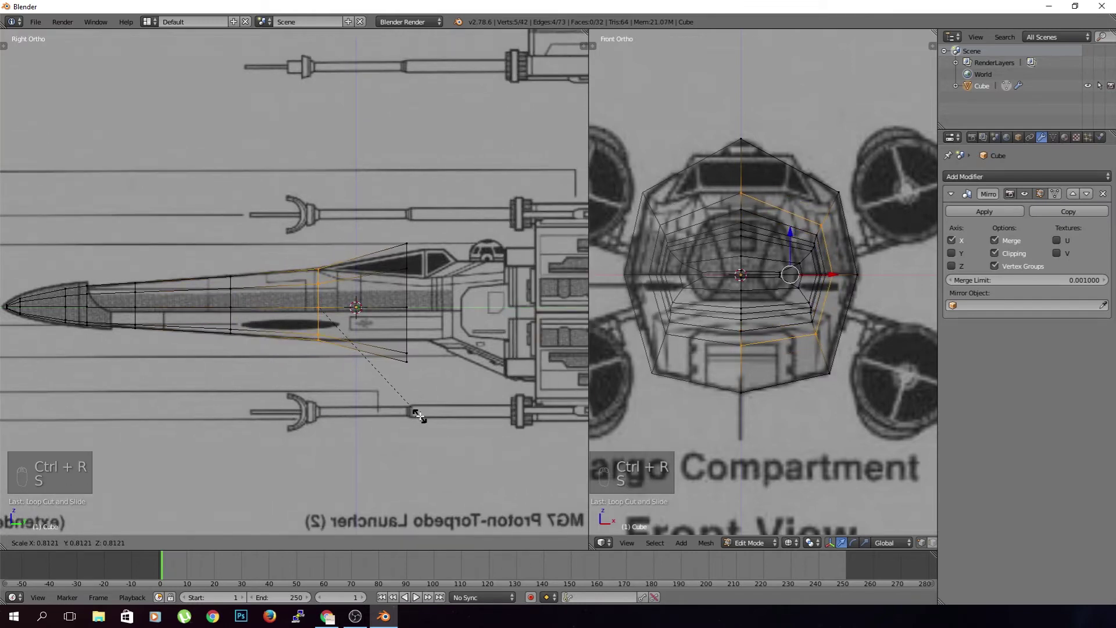
{"action": "left_click", "coordinate": [417, 413]}
{"action": "key", "text": "a"}
- Raise the mesh's rear bottom vertices along Z to the fuselage's underside in the side view
{"action": "middle_click_drag", "start_coordinate": [420, 414], "coordinate": [411, 421], "text": "shift"}
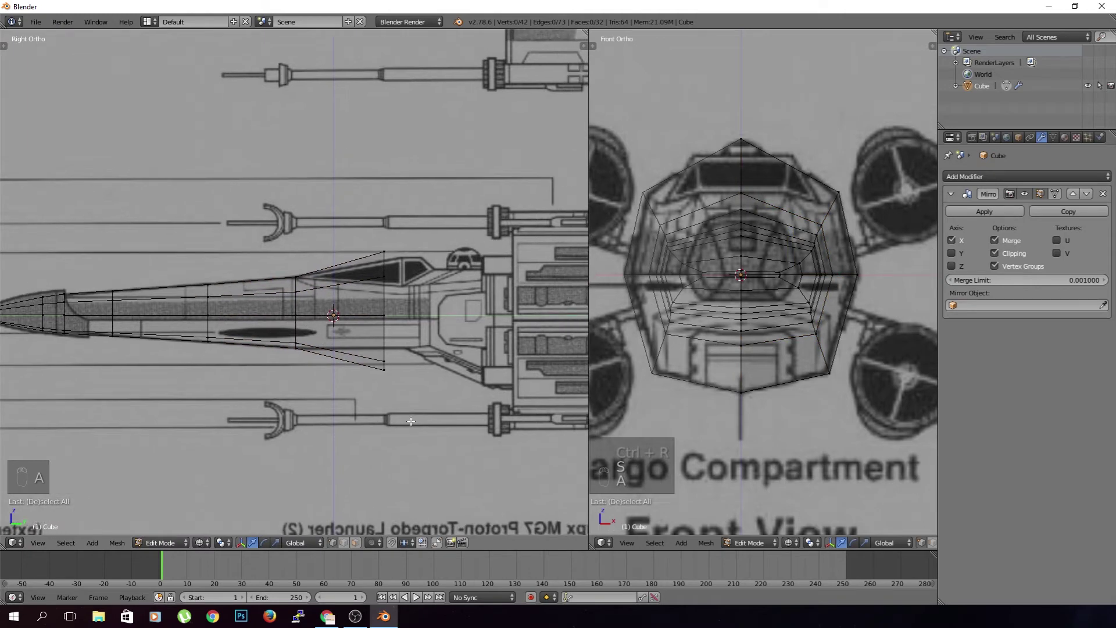
{"action": "scroll", "coordinate": [411, 421], "scroll_direction": "up", "scroll_amount": 2}
{"action": "middle_click_drag", "start_coordinate": [411, 421], "coordinate": [338, 400], "text": "shift"}
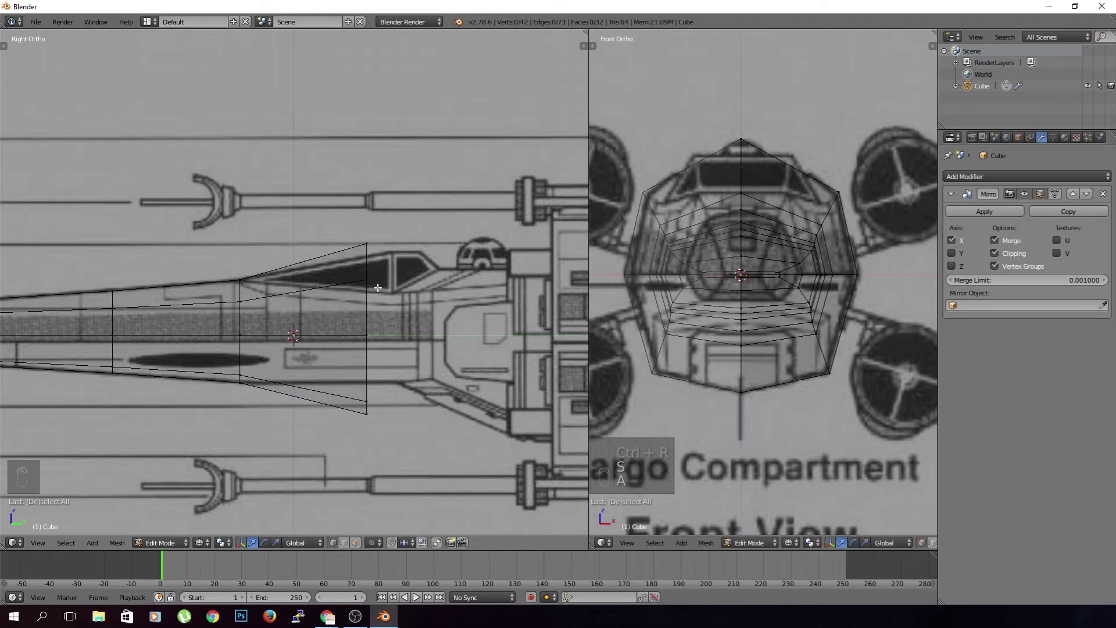
{"action": "middle_click_drag", "start_coordinate": [378, 391], "coordinate": [393, 373], "text": "shift"}
{"action": "key", "text": "b"}
{"action": "left_click_drag", "start_coordinate": [418, 420], "coordinate": [337, 373]}
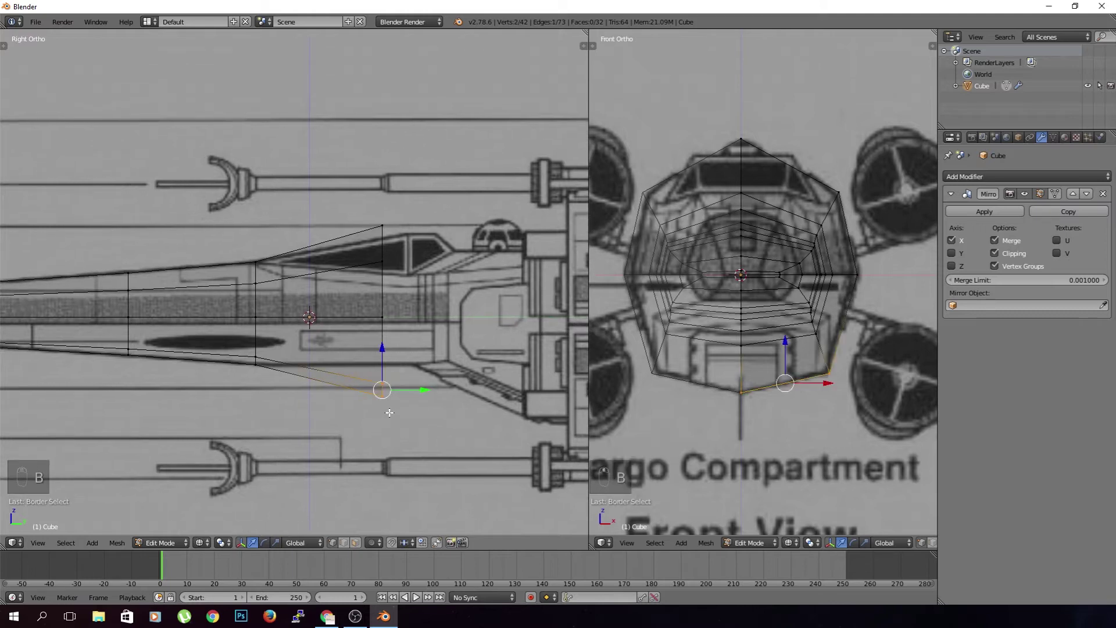
{"action": "scroll", "coordinate": [402, 420], "scroll_direction": "down", "scroll_amount": 1}
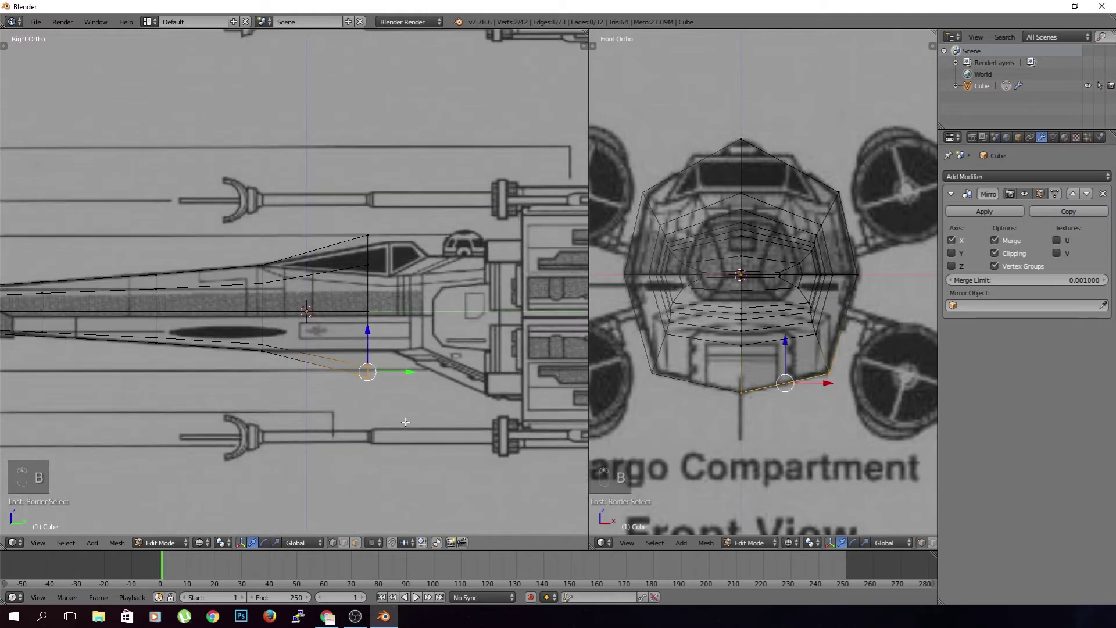
{"action": "key", "text": "g"}
{"action": "key", "text": "z"}
{"action": "left_click", "coordinate": [410, 394]}
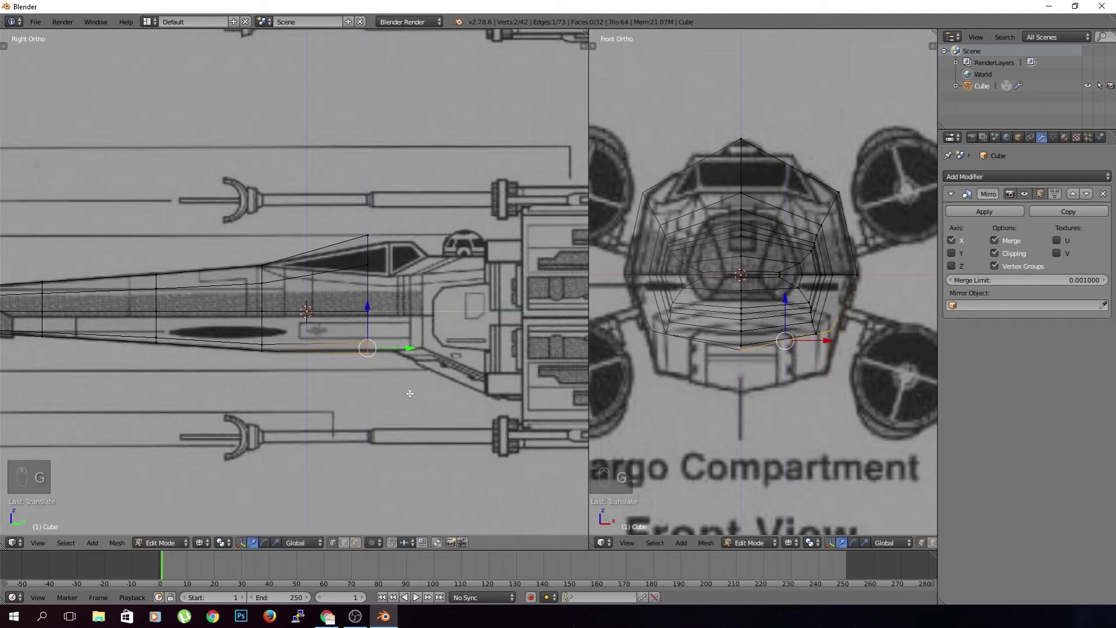
- Lower the mesh's rear top vertices along Z until the upper one meets the base of the cockpit window
{"action": "key", "text": "a"}
{"action": "scroll", "coordinate": [378, 361], "scroll_direction": "up", "scroll_amount": 2}
{"action": "key", "text": "b"}
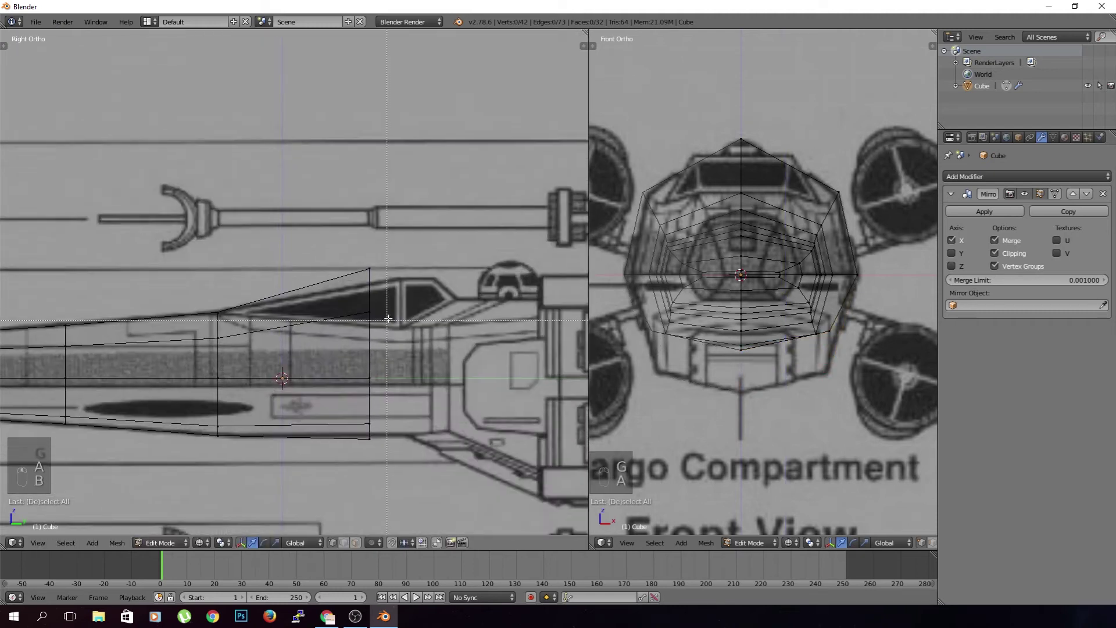
{"action": "left_click_drag", "start_coordinate": [348, 313], "coordinate": [348, 313]}
{"action": "key", "text": "g"}
{"action": "key", "text": "z"}
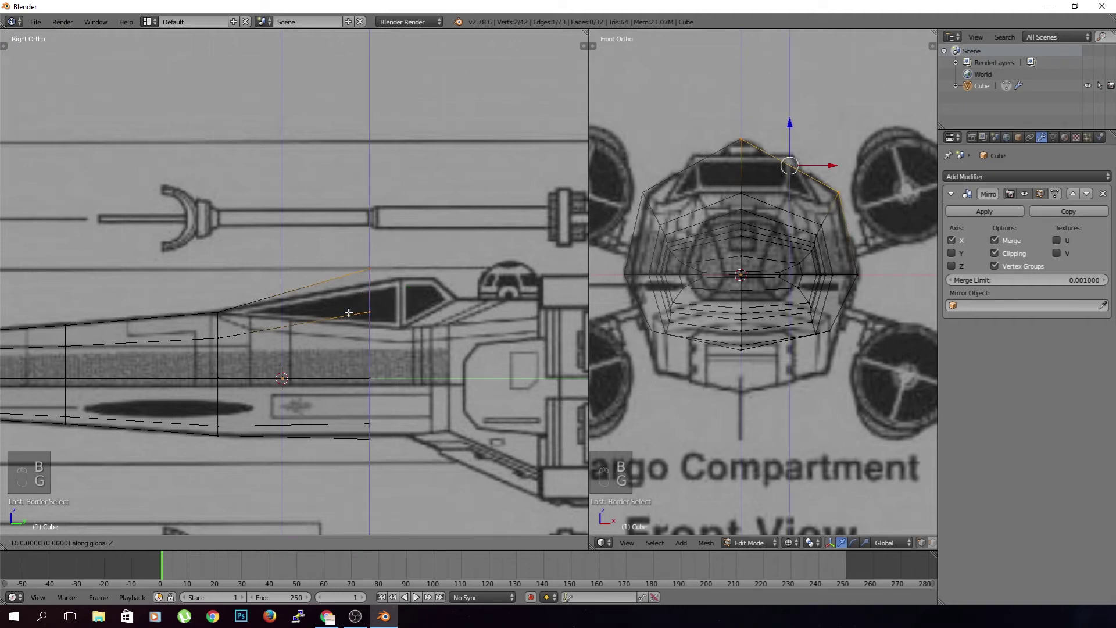
{"action": "left_click", "coordinate": [338, 367]}
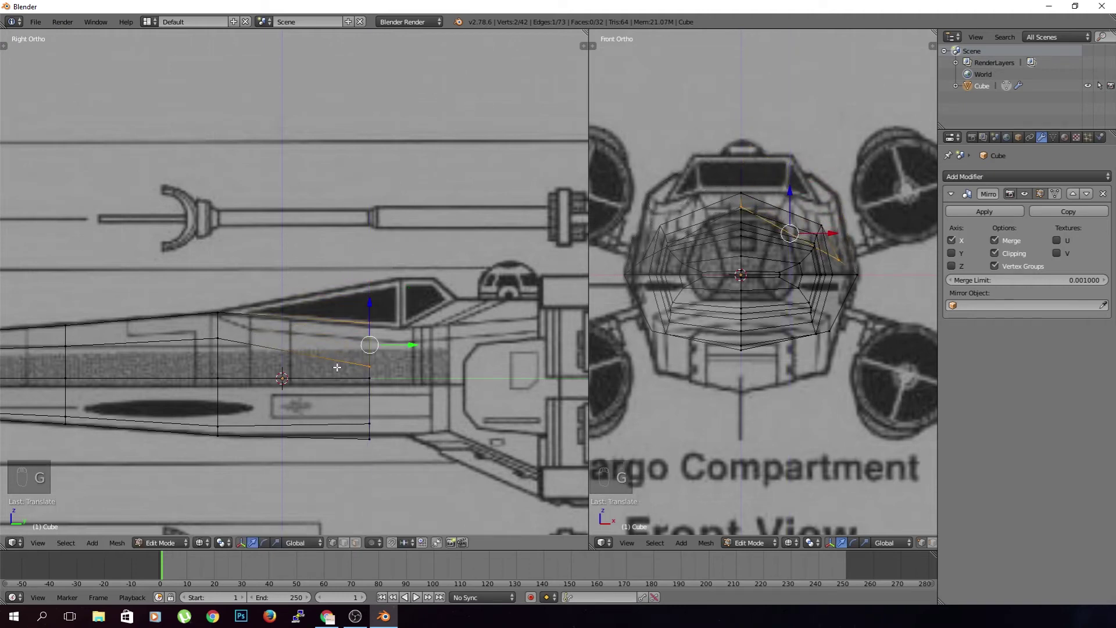
- Raise the rear upper shoulder vertex to smooth the mesh's upper side edge in the side view
{"action": "key", "text": "b"}
{"action": "left_click_drag", "start_coordinate": [381, 356], "coordinate": [359, 376]}
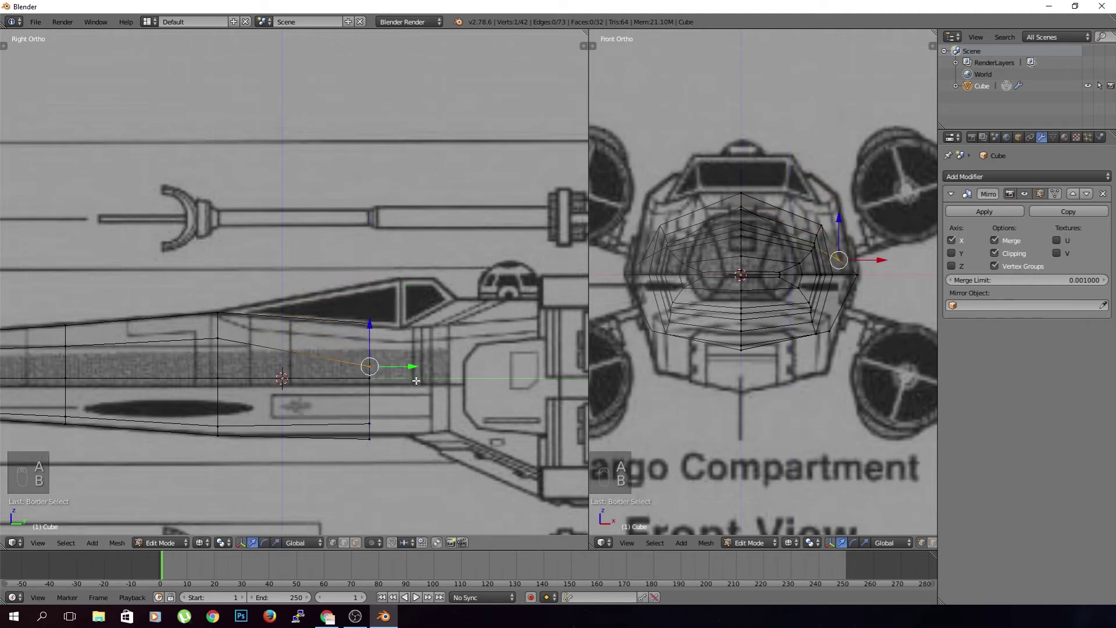
{"action": "key", "text": "g"}
{"action": "left_click", "coordinate": [415, 363]}
{"action": "key", "text": "a"}
- Move all the rear-end vertices back along Y to the upright frame of the cockpit window
{"action": "middle_click_drag", "start_coordinate": [400, 381], "coordinate": [387, 357], "text": "shift"}
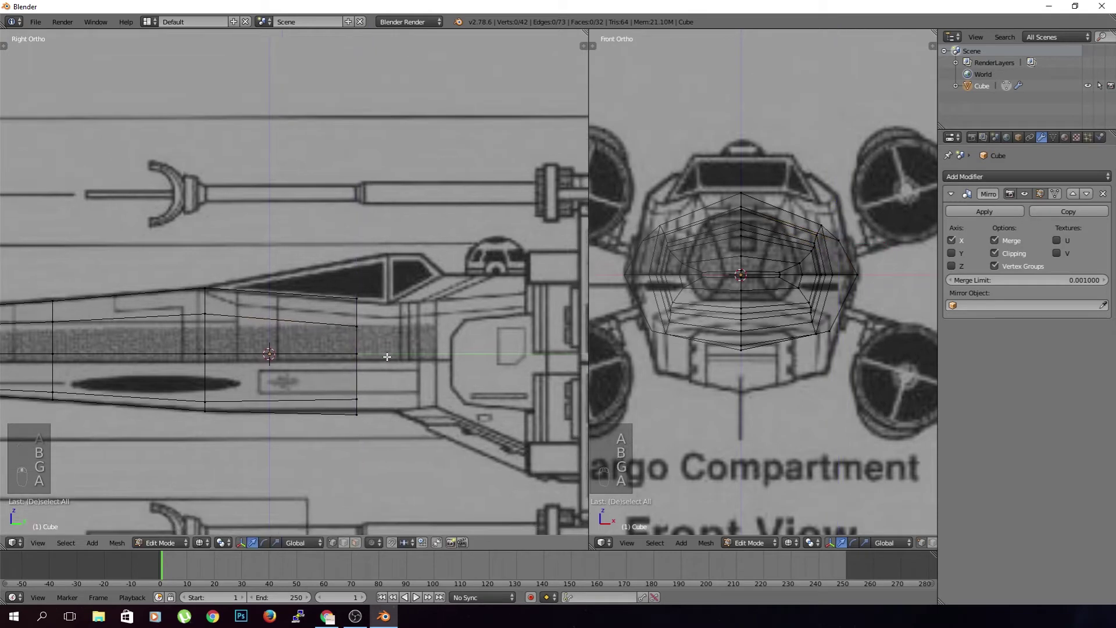
{"action": "key", "text": "b"}
{"action": "left_click_drag", "start_coordinate": [387, 268], "coordinate": [343, 421]}
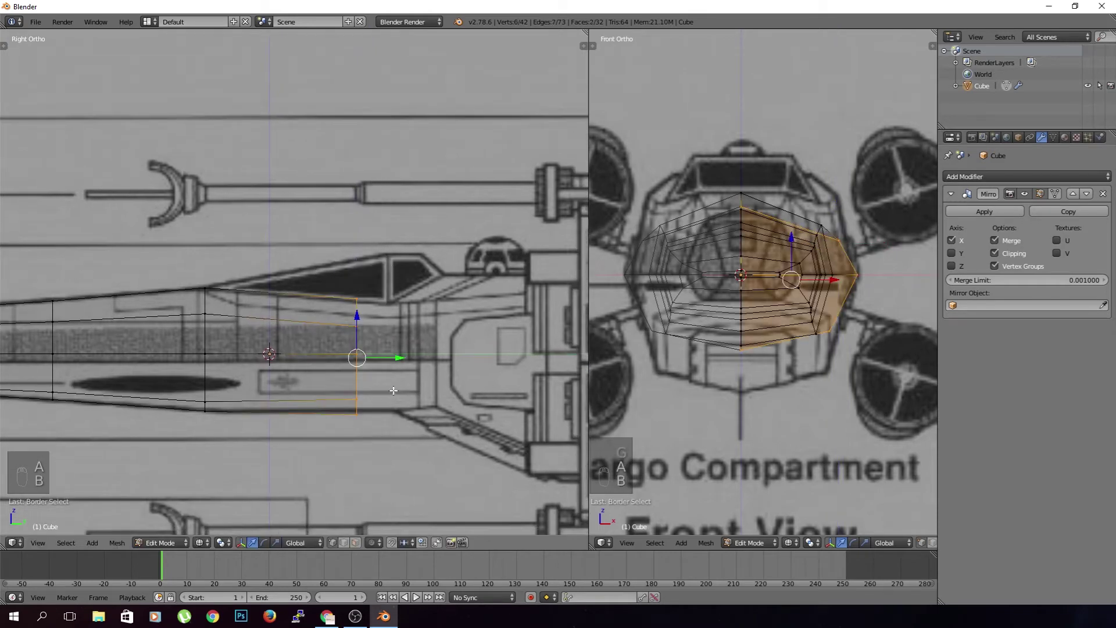
{"action": "key", "text": "g"}
{"action": "left_click", "coordinate": [425, 399]}
{"action": "key", "text": "a"}
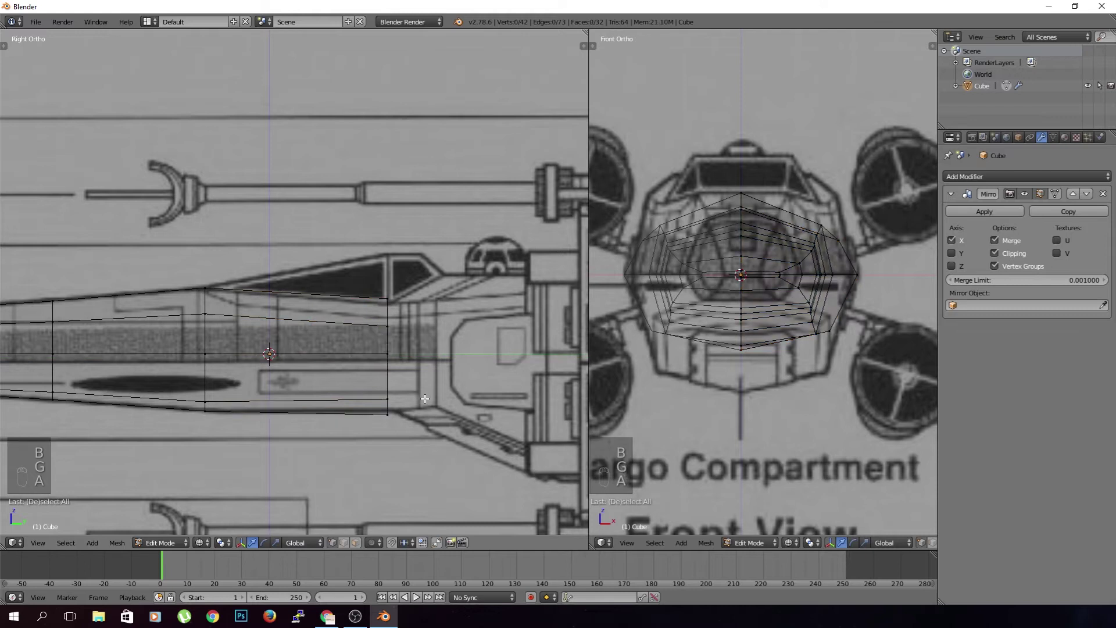
- Move the rear top centre vertex slightly down to the lower edge of the cockpit window in the side view
{"action": "key", "text": "b"}
{"action": "left_click_drag", "start_coordinate": [405, 279], "coordinate": [368, 310]}
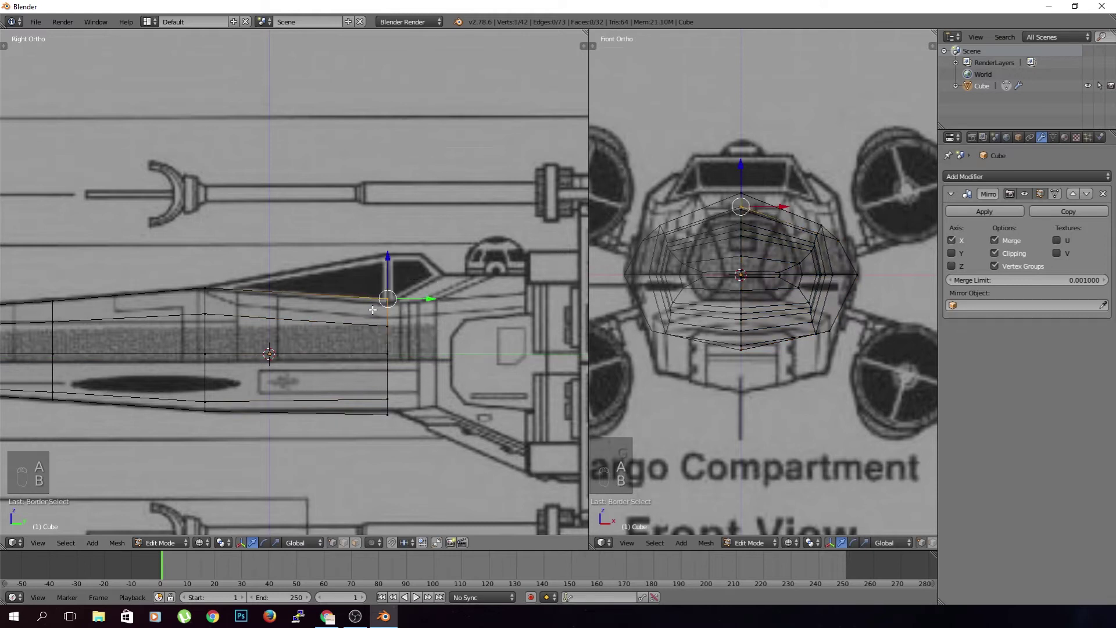
{"action": "key", "text": "g"}
{"action": "left_click", "coordinate": [383, 317]}
{"action": "key", "text": "a"}
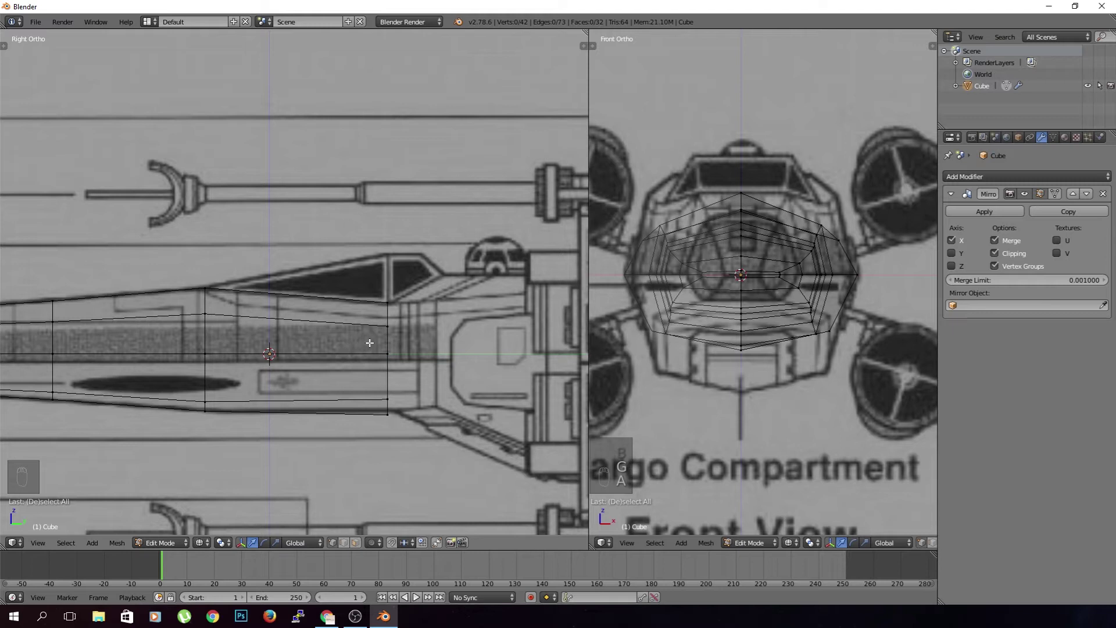
- Move the rear upper side vertex outward to the fuselage outline in the front view and check the shape in solid shading
{"action": "middle_click_drag", "start_coordinate": [285, 363], "coordinate": [347, 350], "text": "shift"}
{"action": "middle_click_drag", "start_coordinate": [797, 299], "coordinate": [786, 319], "text": "shift"}
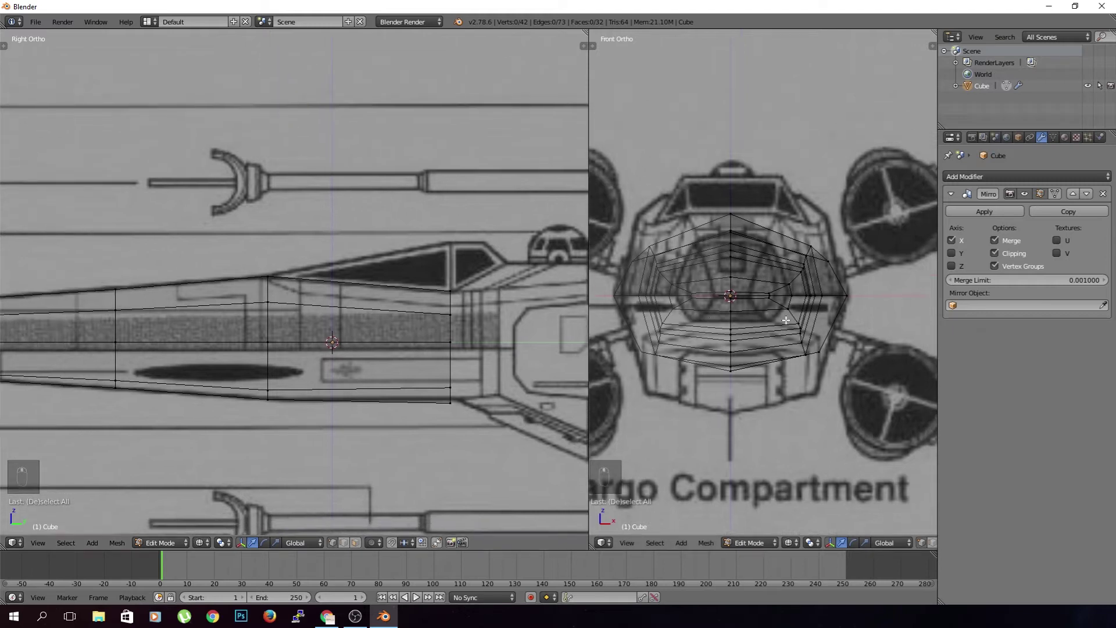
{"action": "key", "text": "b"}
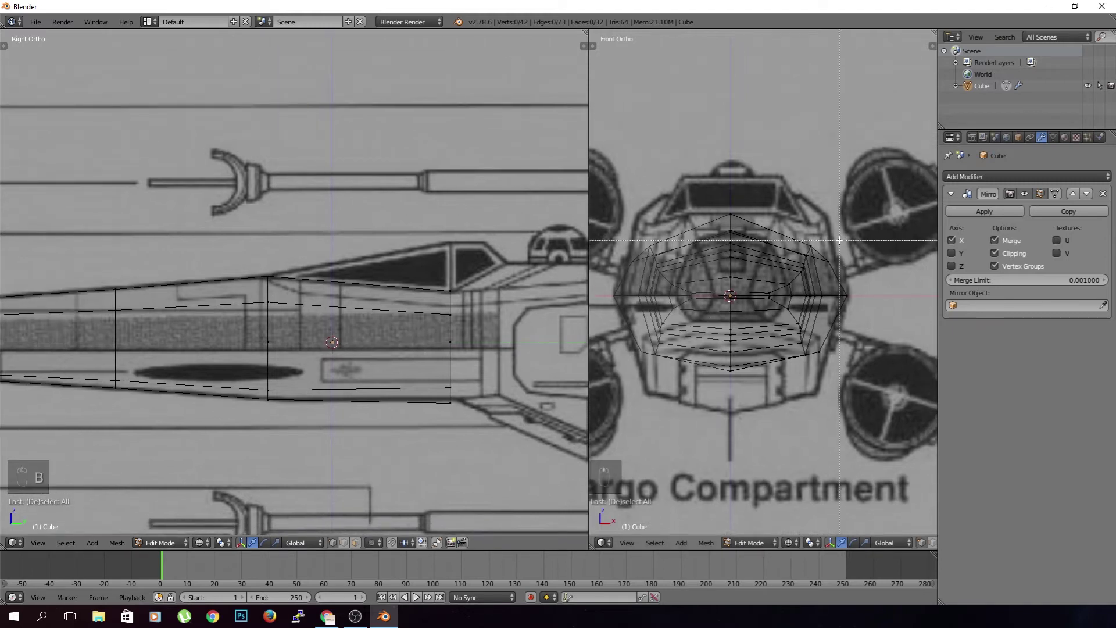
{"action": "left_click_drag", "start_coordinate": [840, 241], "coordinate": [824, 269]}
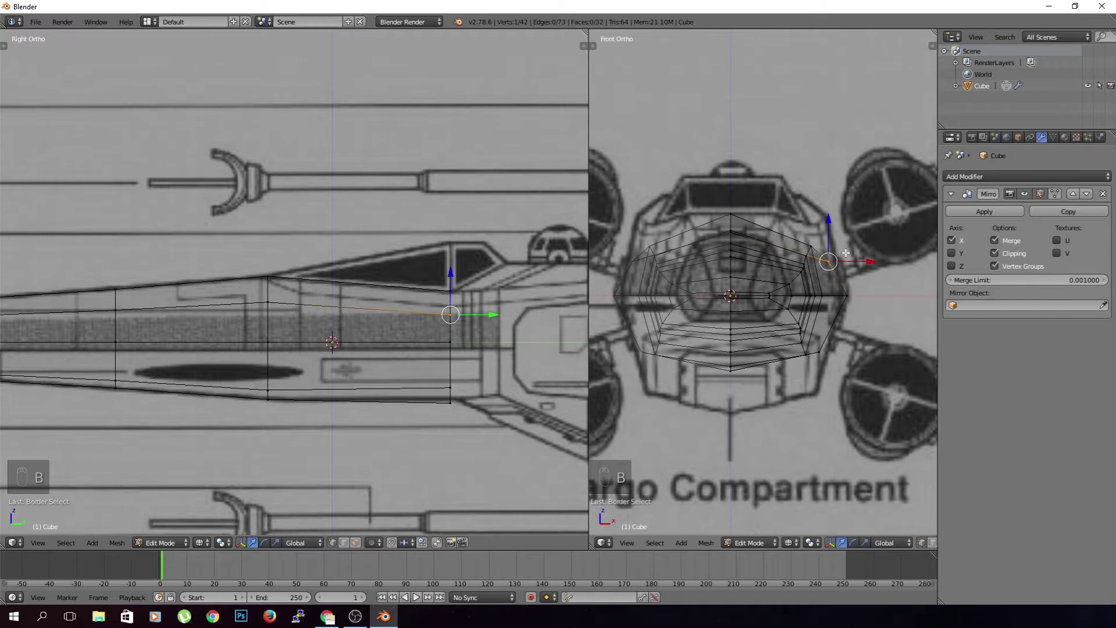
{"action": "key", "text": "g"}
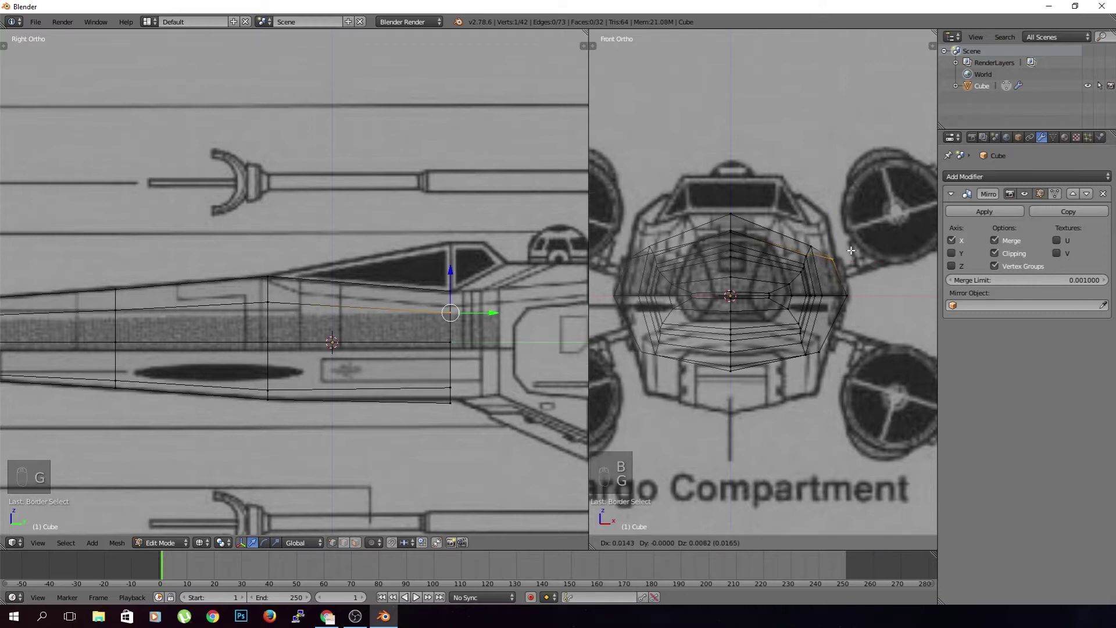
{"action": "left_click", "coordinate": [851, 250]}
{"action": "key", "text": "a"}
{"action": "mouse_move", "coordinate": [818, 254]}
{"action": "middle_mouse_down"}
{"action": "mouse_move", "coordinate": [771, 310]}
{"action": "mouse_move", "coordinate": [715, 304]}
{"action": "mouse_move", "coordinate": [835, 319]}
{"action": "mouse_move", "coordinate": [738, 289]}
{"action": "mouse_move", "coordinate": [698, 326]}
{"action": "mouse_move", "coordinate": [672, 331]}
{"action": "mouse_move", "coordinate": [845, 319]}
{"action": "mouse_move", "coordinate": [819, 336]}
{"action": "mouse_move", "coordinate": [721, 324]}
{"action": "mouse_move", "coordinate": [822, 327]}
{"action": "mouse_move", "coordinate": [802, 364]}
{"action": "mouse_move", "coordinate": [929, 334]}
{"action": "middle_mouse_up"}
{"action": "key", "text": "z"}
{"action": "key", "text": "KP_1"}
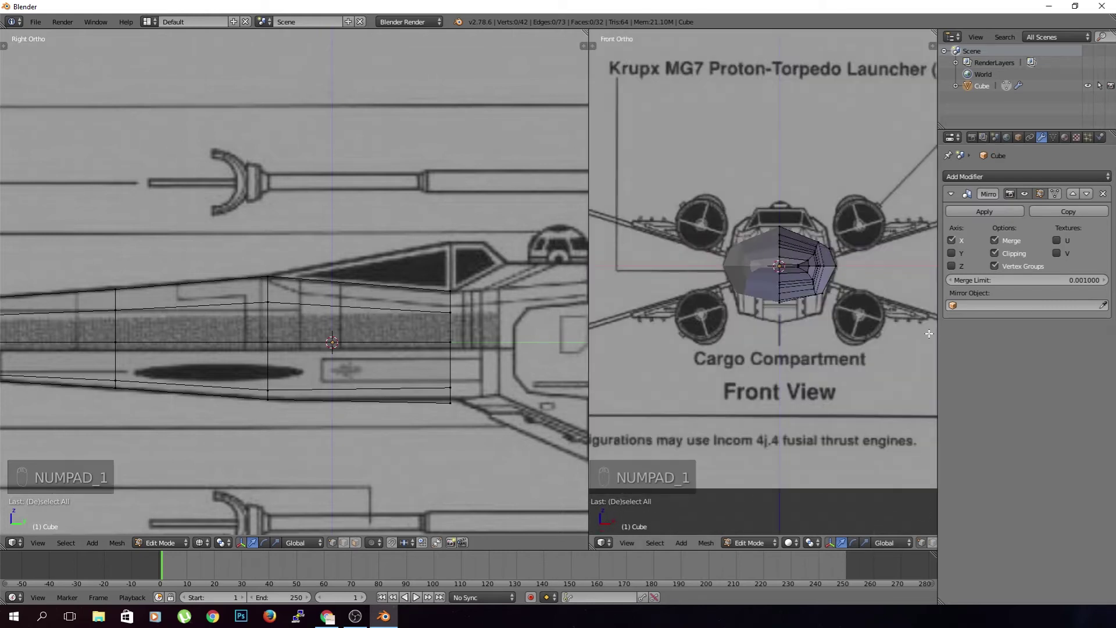
{"action": "key", "text": "z"}
{"action": "scroll", "coordinate": [928, 334], "scroll_direction": "up", "scroll_amount": 1}
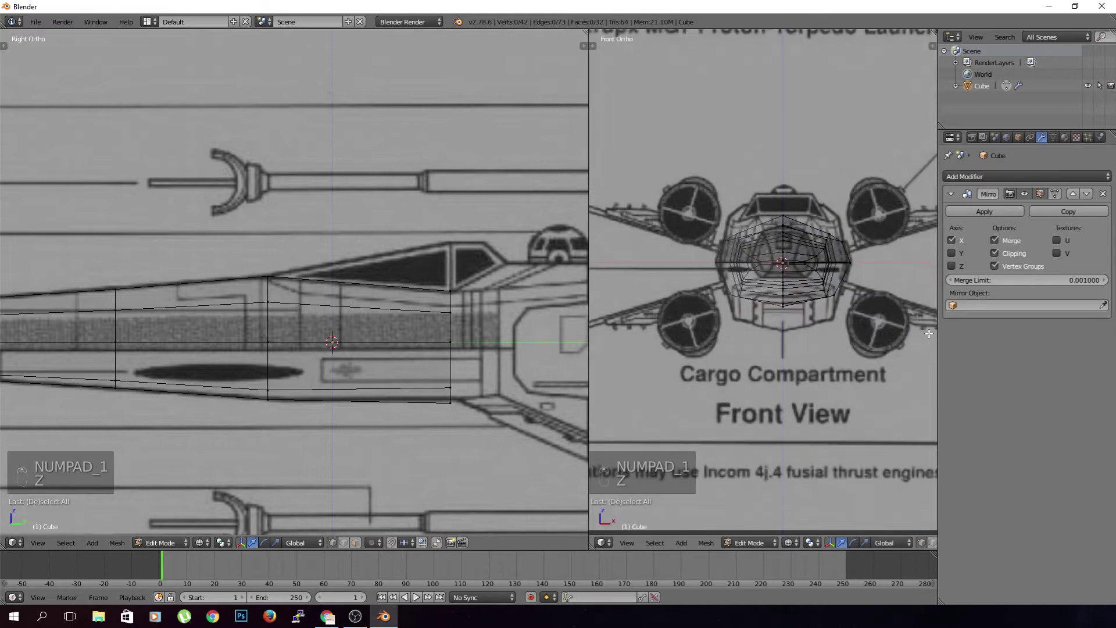
- Add a new background image entry for the side viewport and assign it to the Top axis
{"action": "scroll", "coordinate": [298, 433], "scroll_direction": "down", "scroll_amount": 3}
{"action": "scroll", "coordinate": [297, 432], "scroll_direction": "down", "scroll_amount": 4}
{"action": "scroll", "coordinate": [302, 396], "scroll_direction": "up", "scroll_amount": 2}
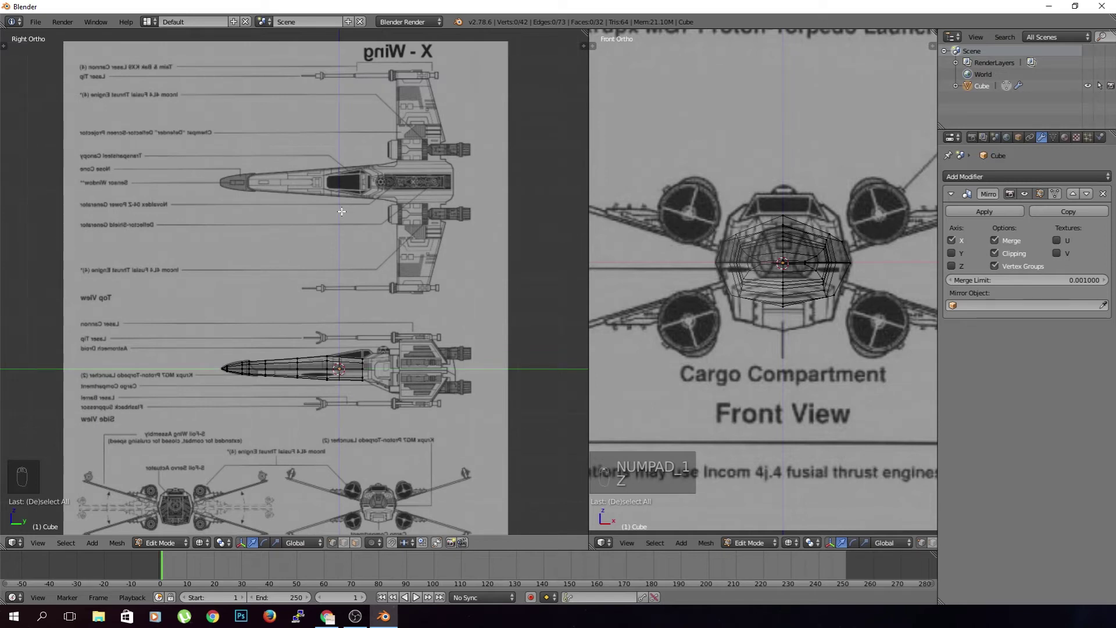
{"action": "key", "text": "n"}
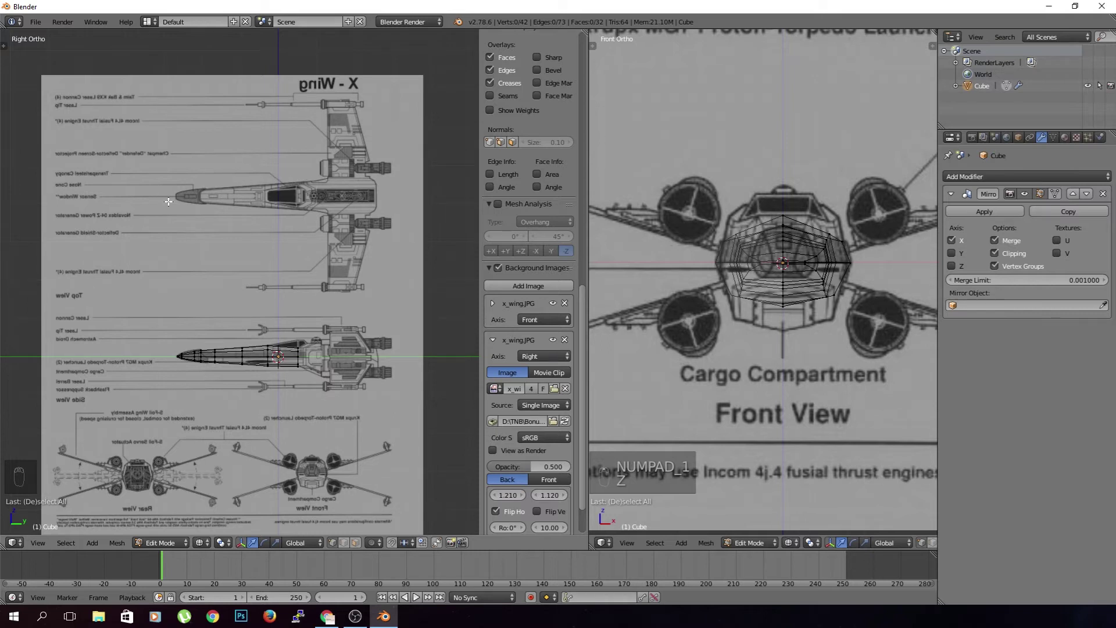
{"action": "left_click_drag", "start_coordinate": [484, 310], "coordinate": [368, 311]}
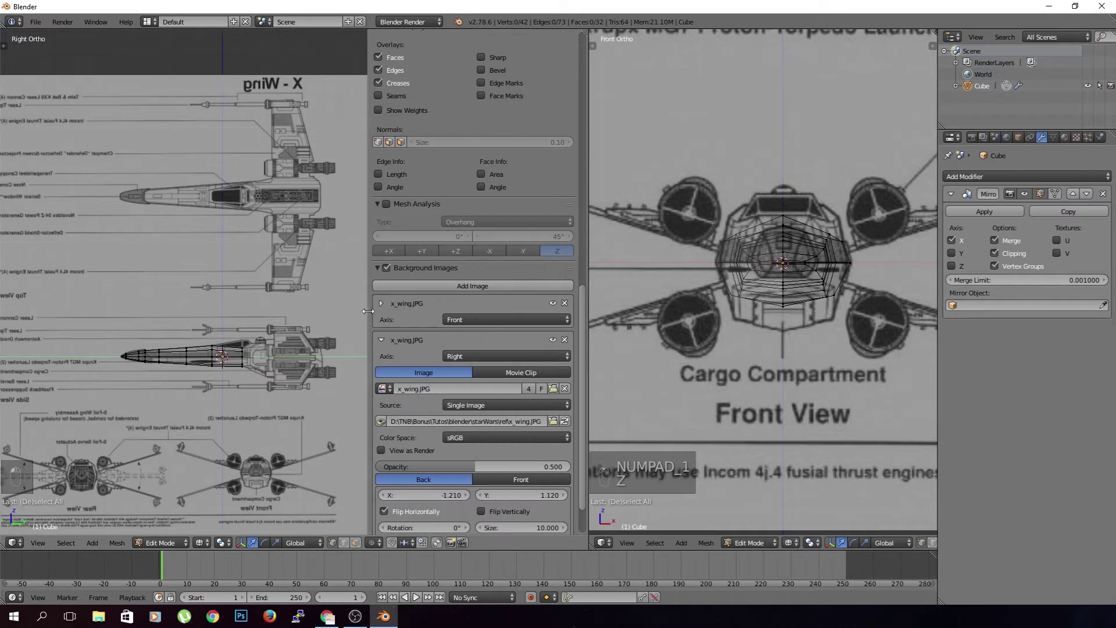
{"action": "left_click", "coordinate": [380, 341]}
{"action": "left_click", "coordinate": [459, 286]}
{"action": "left_click", "coordinate": [464, 394]}
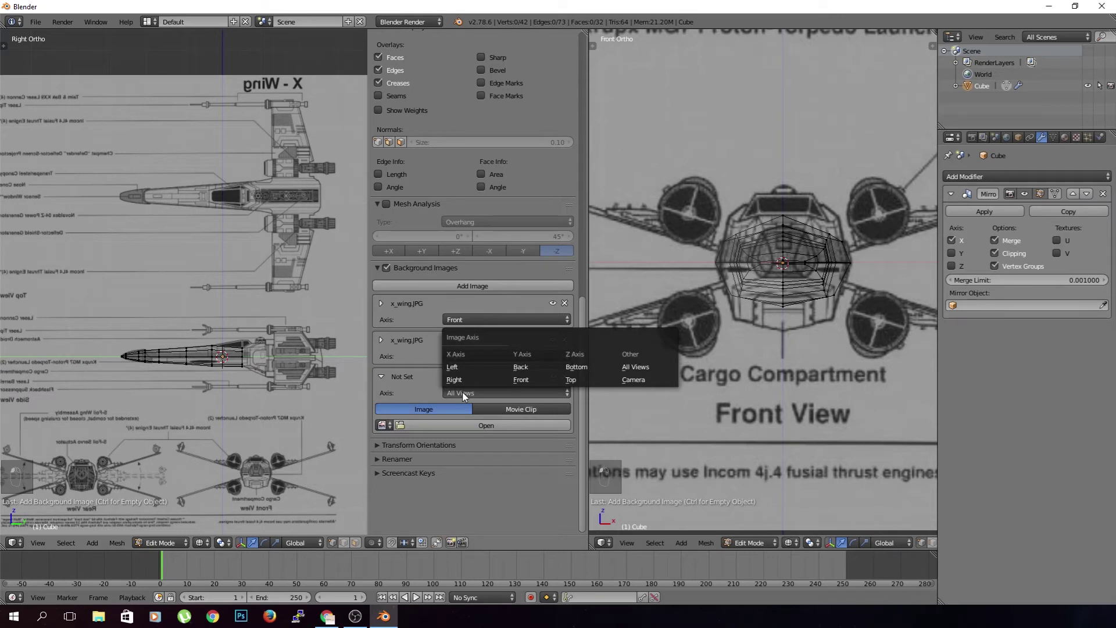
{"action": "left_click", "coordinate": [571, 380]}
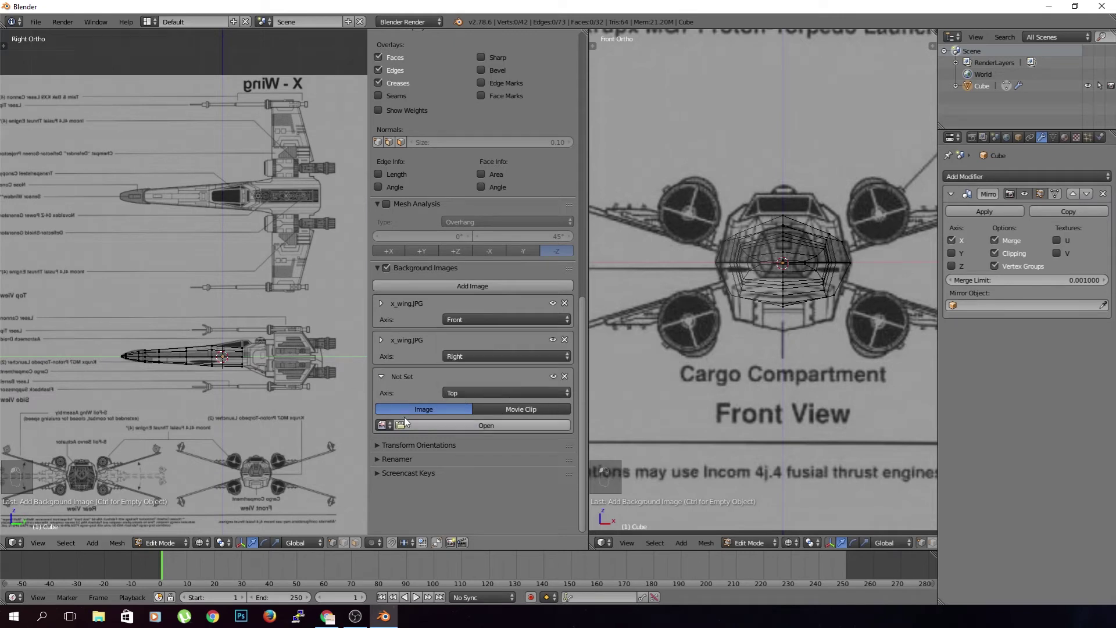
- Load x_wing.JPG from the ref folder into the new background entry and show it in the top view
{"action": "left_click", "coordinate": [435, 424]}
{"action": "left_click", "coordinate": [53, 271]}
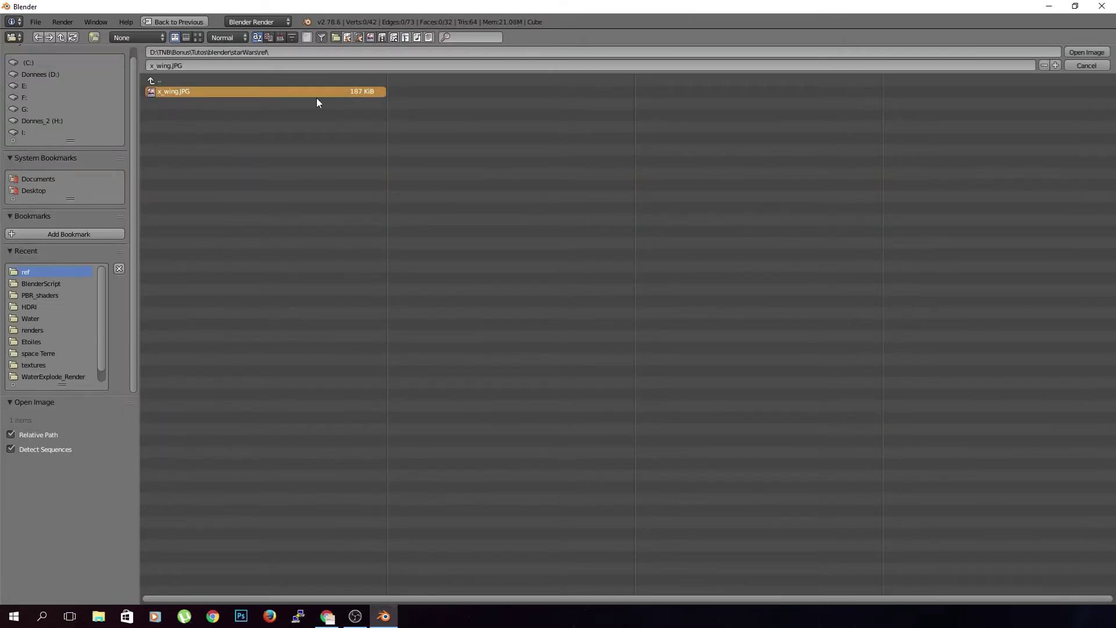
{"action": "left_click", "coordinate": [1074, 53]}
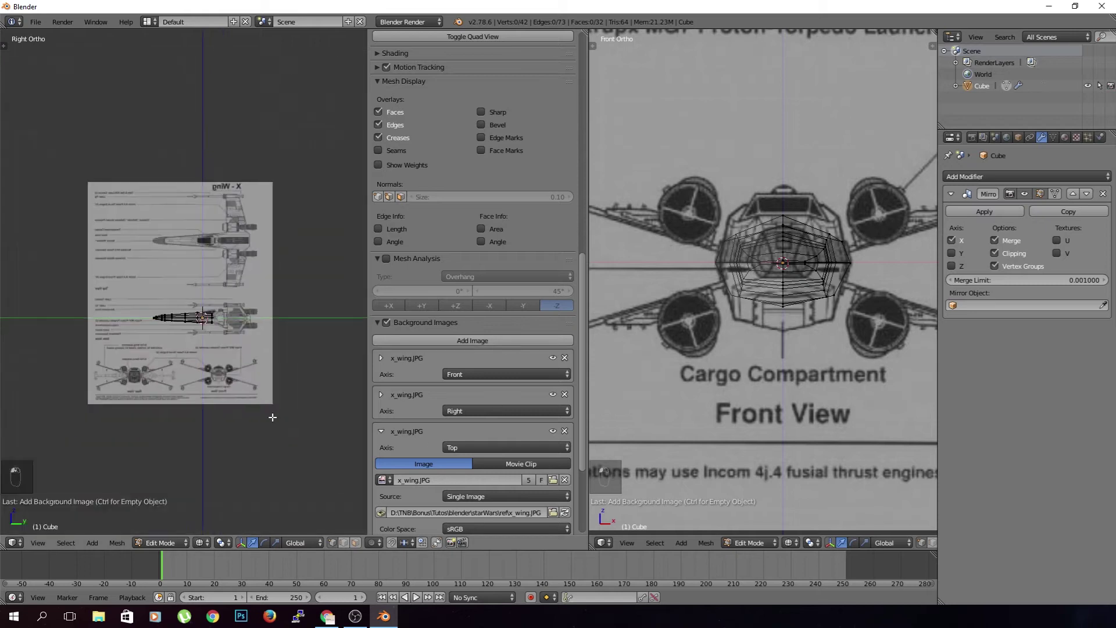
{"action": "scroll", "coordinate": [273, 417], "scroll_direction": "up", "scroll_amount": 2}
{"action": "key", "text": "KP_7"}
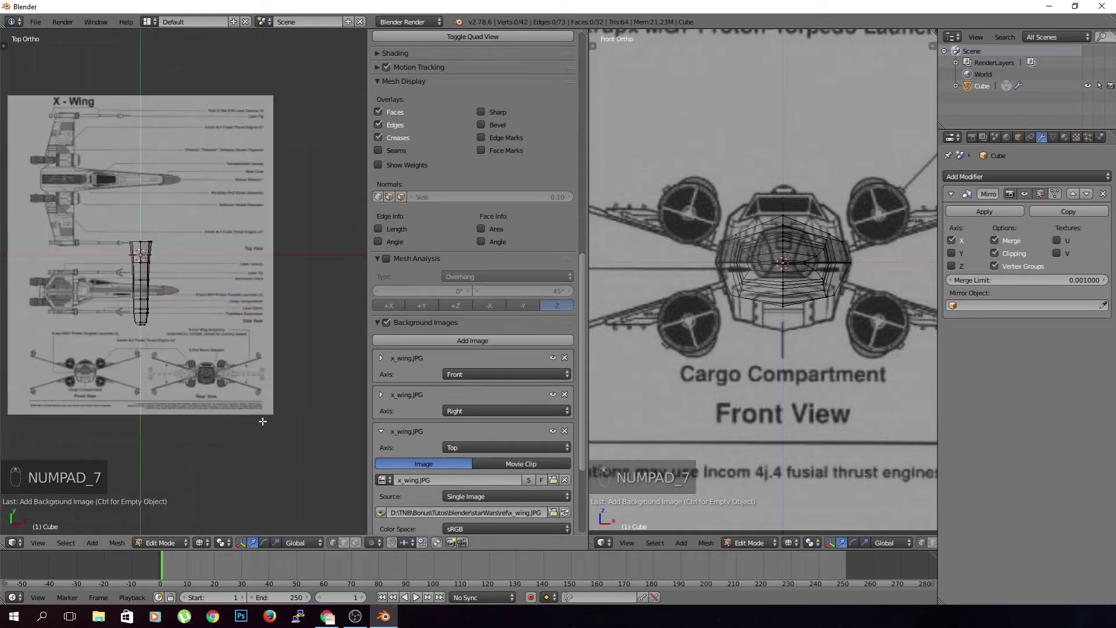
{"action": "scroll", "coordinate": [246, 415], "scroll_direction": "up", "scroll_amount": 1}
{"action": "key", "text": "super"}
{"action": "key", "text": "super"}
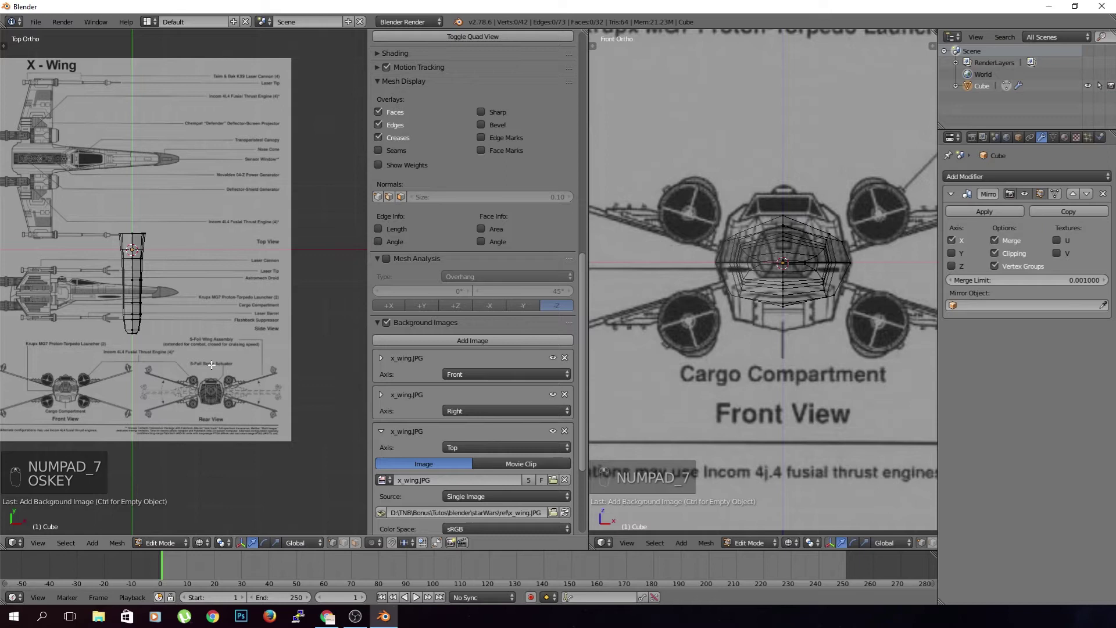
- Set the top background image's rotation to 90° so its fuselage runs parallel to the mesh
{"action": "middle_click_drag", "start_coordinate": [214, 367], "coordinate": [244, 370], "text": "shift"}
{"action": "scroll", "coordinate": [548, 526], "scroll_direction": "down", "scroll_amount": 5}
{"action": "left_click_drag", "start_coordinate": [411, 478], "coordinate": [405, 482]}
{"action": "type", "text": "90"}
{"action": "key", "text": "Return"}
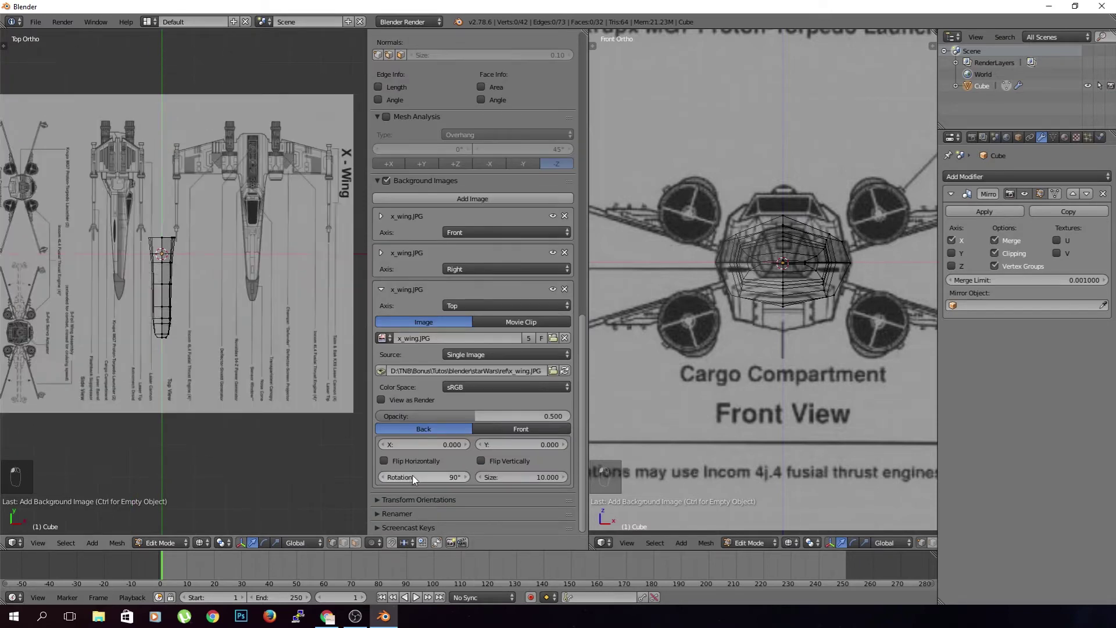
{"action": "middle_click_drag", "start_coordinate": [287, 515], "coordinate": [340, 525], "text": "shift"}
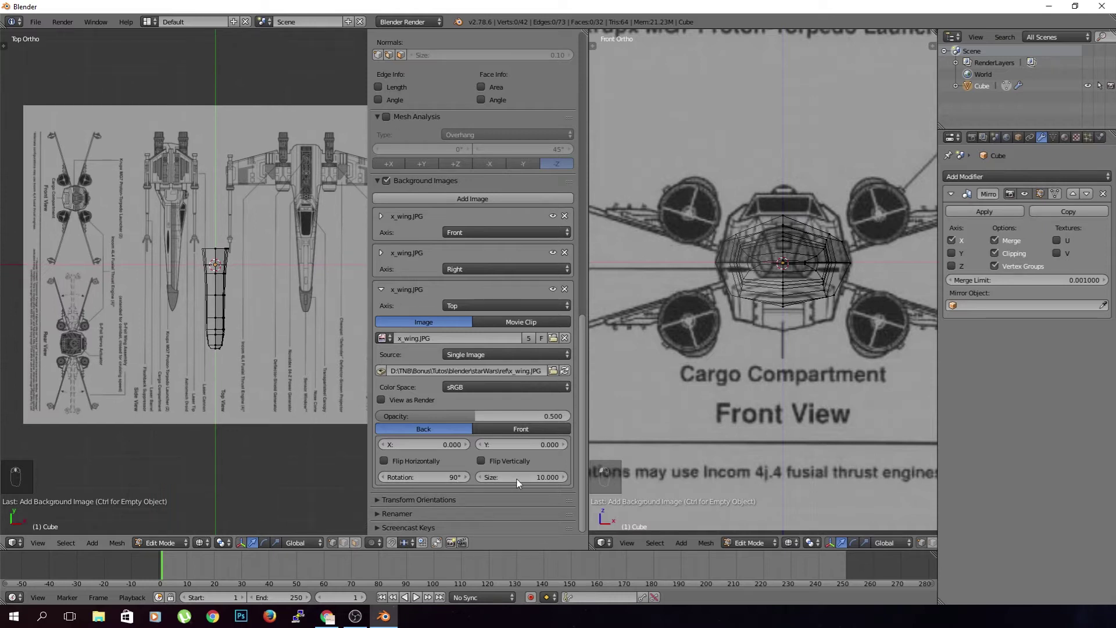
- Offset the top background image to X -2.840 and Y -0.960, aligning the blueprint's nose tip with the mesh
{"action": "left_click_drag", "start_coordinate": [434, 445], "coordinate": [401, 446]}
{"action": "scroll", "coordinate": [282, 85], "scroll_direction": "up", "scroll_amount": 5}
{"action": "middle_click_drag", "start_coordinate": [273, 151], "coordinate": [277, 89], "text": "shift"}
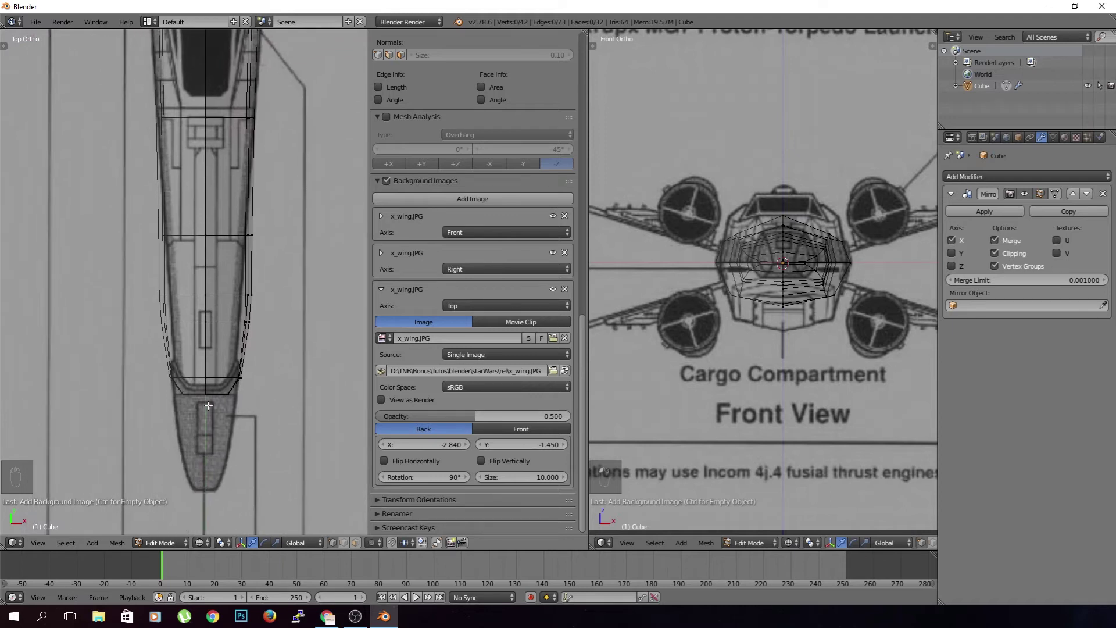
{"action": "left_click_drag", "start_coordinate": [522, 444], "coordinate": [529, 445]}
{"action": "scroll", "coordinate": [236, 382], "scroll_direction": "down", "scroll_amount": 3}
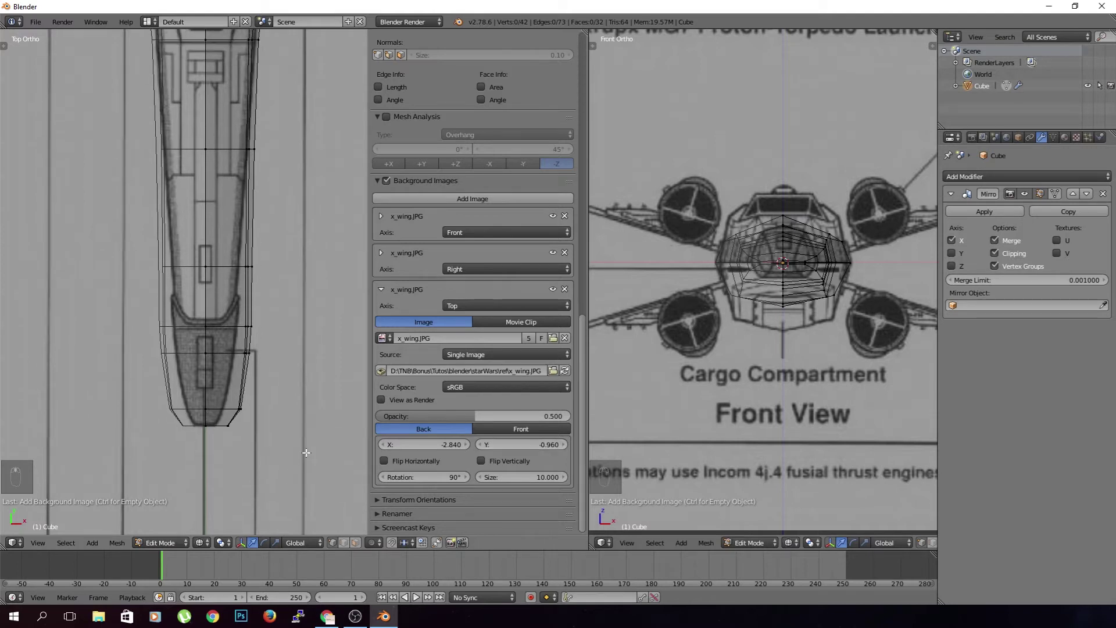
{"action": "scroll", "coordinate": [236, 381], "scroll_direction": "up", "scroll_amount": 3}
{"action": "key", "text": "t"}
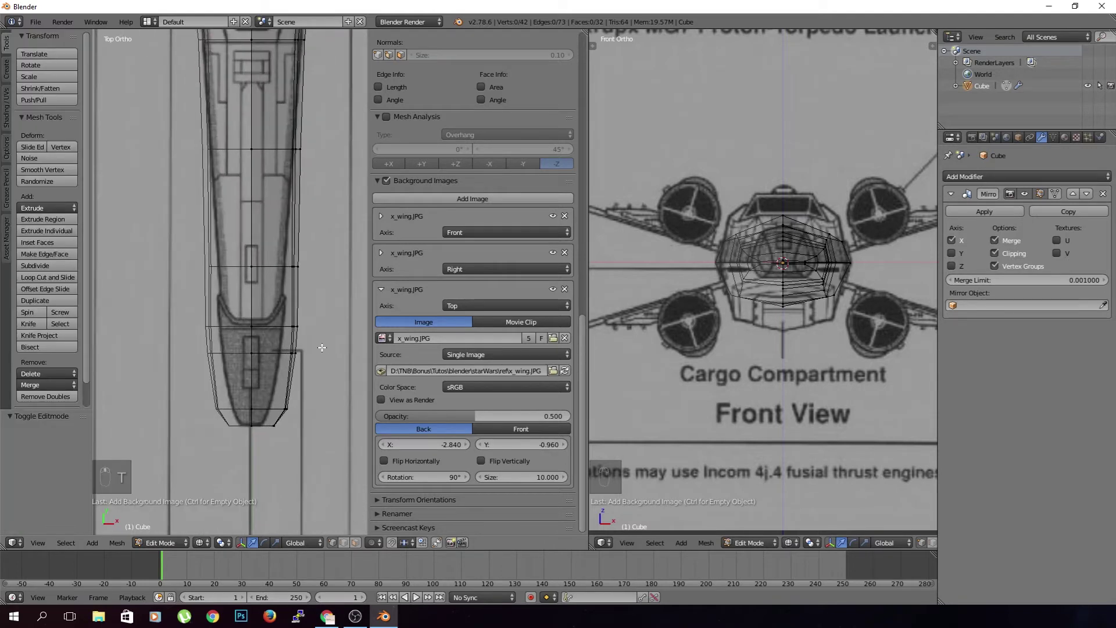
{"action": "key", "text": "t"}
{"action": "key", "text": "n"}
- Scale down the foremost vertices of the nose to match the blueprint's nose tip width in the top view
{"action": "key", "text": "b"}
{"action": "left_click_drag", "start_coordinate": [389, 419], "coordinate": [259, 379]}
{"action": "key", "text": "s"}
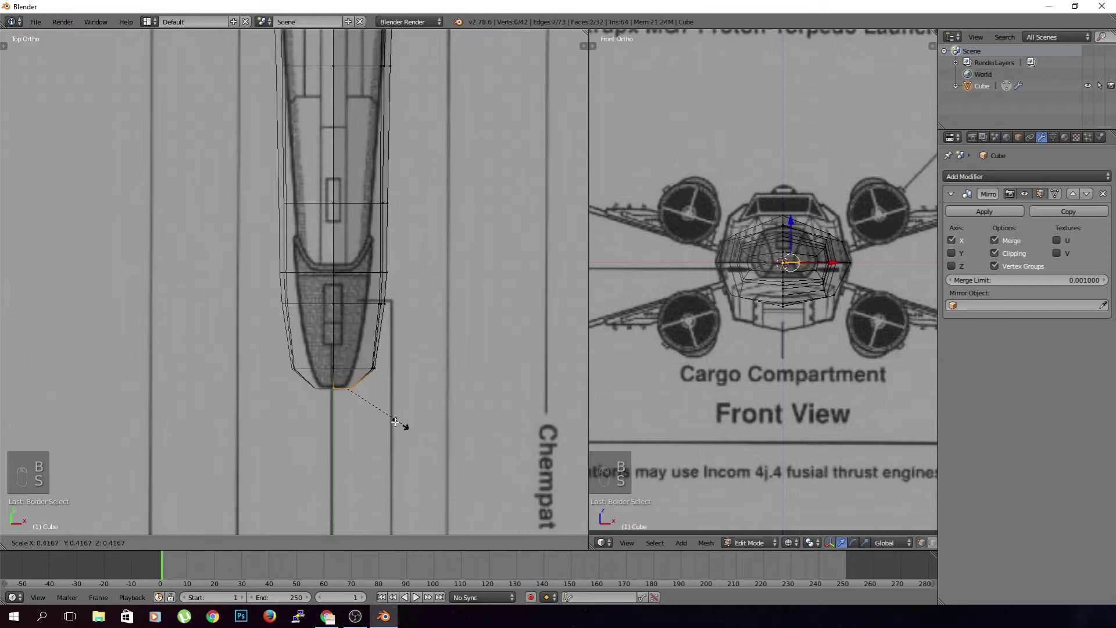
{"action": "left_click", "coordinate": [349, 392]}
{"action": "key", "text": "s"}
{"action": "left_click", "coordinate": [369, 414]}
- Scale in the second vertex row from the nose tip to the blueprint outline in the top view
{"action": "key", "text": "a"}
{"action": "key", "text": "b"}
{"action": "left_click_drag", "start_coordinate": [391, 360], "coordinate": [307, 375]}
{"action": "key", "text": "s"}
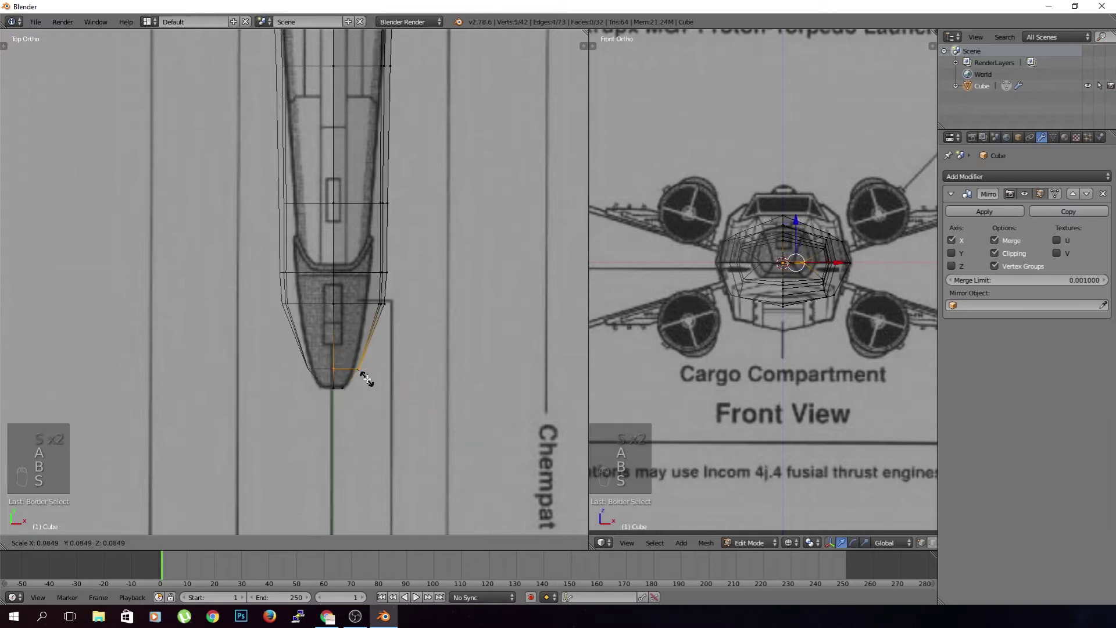
{"action": "left_click", "coordinate": [366, 386]}
{"action": "middle_click_drag", "start_coordinate": [366, 386], "coordinate": [402, 429], "text": "shift"}
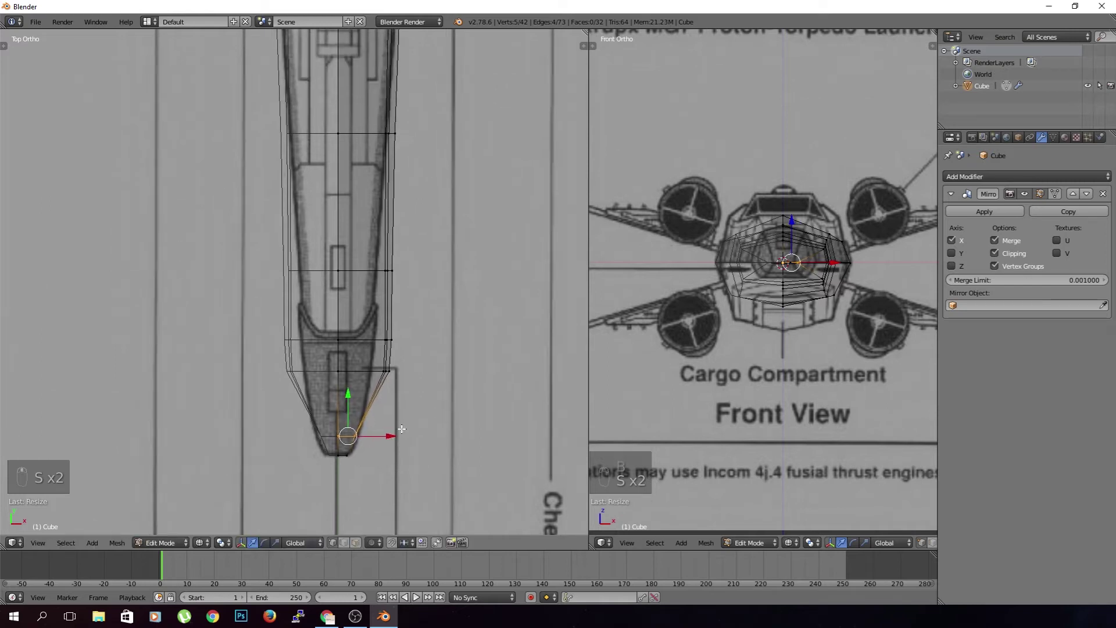
- Scale in the third vertex row, midway along the nose cone, to fit within the top-view outline
{"action": "key", "text": "a"}
{"action": "key", "text": "b"}
{"action": "left_click_drag", "start_coordinate": [256, 381], "coordinate": [380, 354]}
{"action": "key", "text": "s"}
{"action": "left_click", "coordinate": [405, 408]}
{"action": "key", "text": "s"}
{"action": "left_click", "coordinate": [420, 424]}
- Scale in the vertex row at the base of the nose cone to the top-view outline
{"action": "key", "text": "a"}
{"action": "key", "text": "b"}
{"action": "left_click_drag", "start_coordinate": [440, 324], "coordinate": [237, 357]}
{"action": "key", "text": "s"}
{"action": "left_click", "coordinate": [450, 425]}
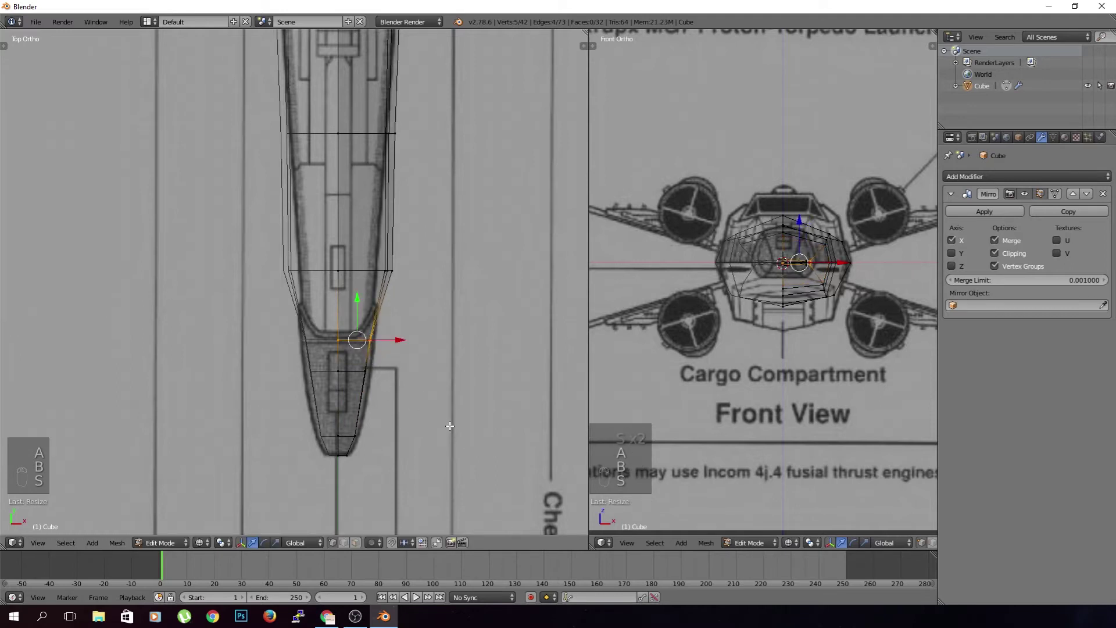
- Scale in the first vertex row behind the nose cone to the fuselage's width in the top view
{"action": "key", "text": "a"}
{"action": "middle_click_drag", "start_coordinate": [418, 366], "coordinate": [427, 395], "text": "shift"}
{"action": "key", "text": "b"}
{"action": "left_click_drag", "start_coordinate": [436, 319], "coordinate": [238, 368]}
{"action": "key", "text": "s"}
{"action": "left_click", "coordinate": [424, 386]}
- Scale in the vertex row midway between the nose cone and the cockpit to the top-view fuselage edge
{"action": "middle_click_drag", "start_coordinate": [423, 387], "coordinate": [436, 451], "text": "shift"}
{"action": "key", "text": "a"}
{"action": "key", "text": "b"}
{"action": "left_click_drag", "start_coordinate": [430, 372], "coordinate": [225, 287]}
{"action": "key", "text": "s"}
{"action": "left_click", "coordinate": [392, 409]}
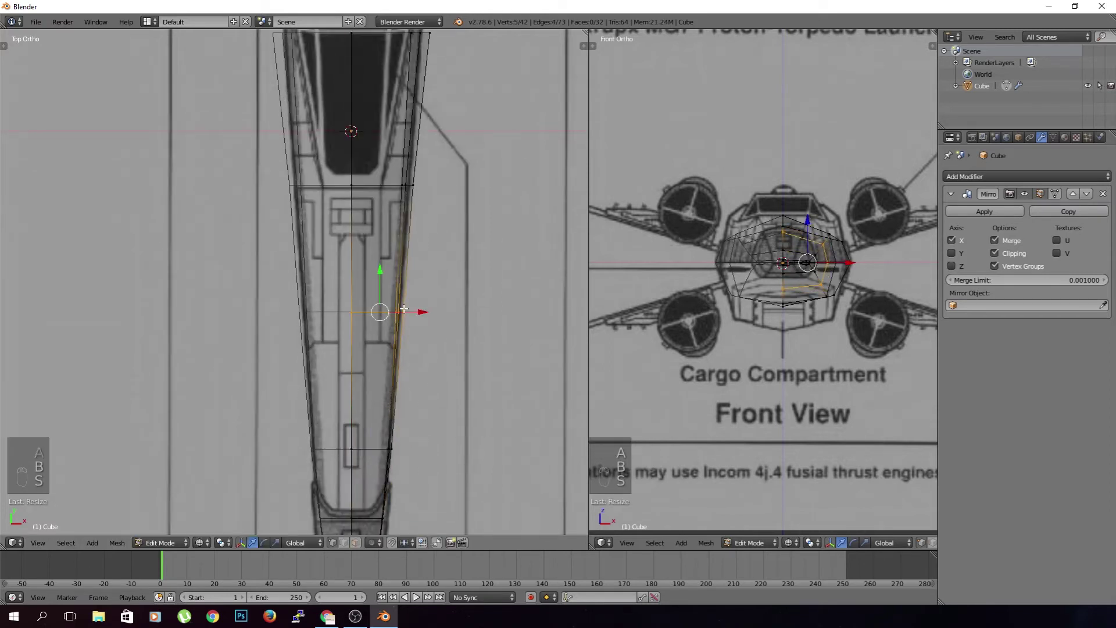
- Scale the vertex row just ahead of the cockpit window to the fuselage width in the top view
{"action": "middle_click_drag", "start_coordinate": [407, 273], "coordinate": [398, 393], "text": "shift"}
{"action": "key", "text": "a"}
{"action": "key", "text": "b"}
{"action": "left_click_drag", "start_coordinate": [403, 114], "coordinate": [211, 314]}
{"action": "key", "text": "s"}
{"action": "left_click", "coordinate": [473, 398]}
- Readjust the width of a forward fuselage vertex row to follow the blueprint's tapered edge
{"action": "middle_click_drag", "start_coordinate": [473, 394], "coordinate": [473, 366], "text": "shift"}
{"action": "key", "text": "a"}
{"action": "key", "text": "b"}
{"action": "left_click_drag", "start_coordinate": [348, 416], "coordinate": [442, 532]}
{"action": "key", "text": "s"}
{"action": "left_click", "coordinate": [471, 465]}
- Scale the mesh's rear-end vertices to about 0.79 to match the fuselage width at the cockpit window's rear frame
{"action": "middle_click_drag", "start_coordinate": [455, 256], "coordinate": [462, 396], "text": "shift"}
{"action": "key", "text": "a"}
{"action": "key", "text": "b"}
{"action": "left_click_drag", "start_coordinate": [465, 246], "coordinate": [232, 311]}
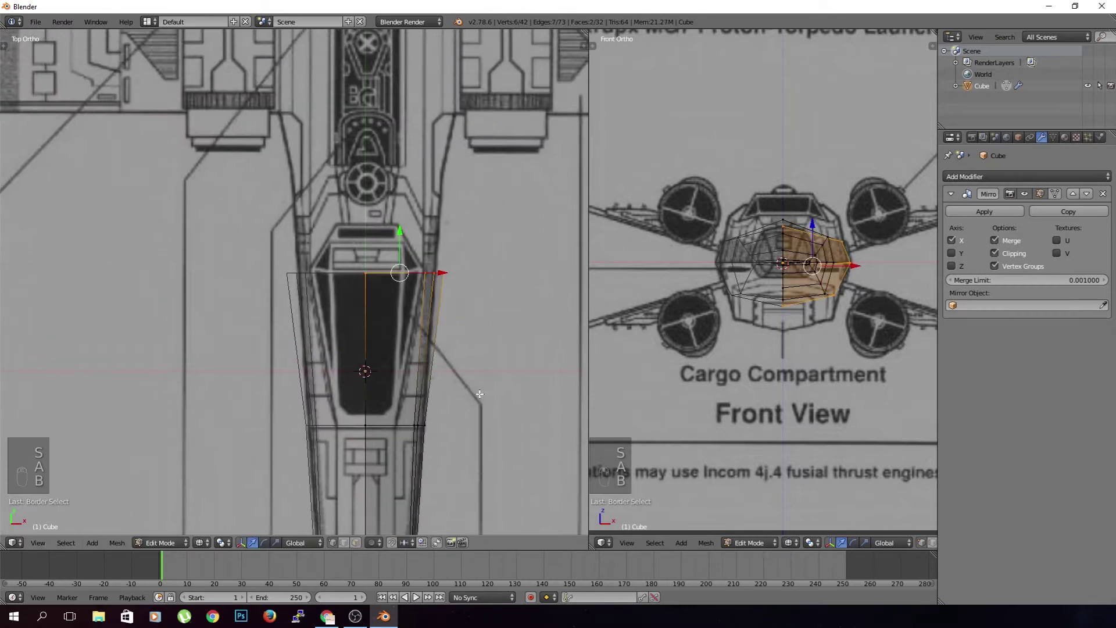
{"action": "key", "text": "s"}
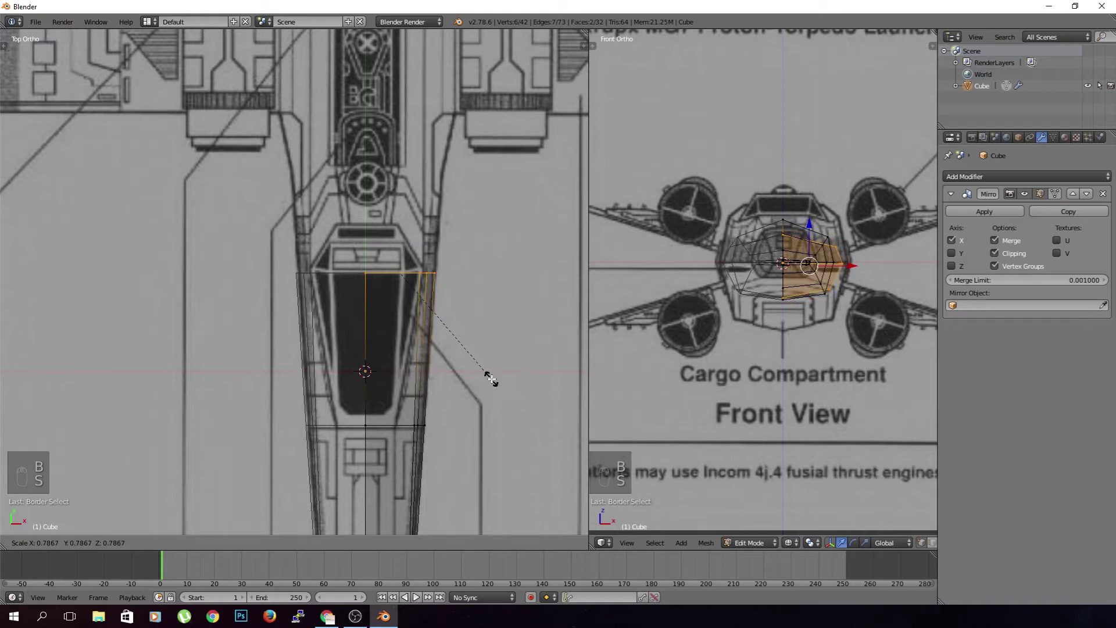
{"action": "left_click", "coordinate": [492, 379]}
- Extrude the rear end back along Y to the astromech droid and scale it up about 1.18 to the fuselage outline
{"action": "middle_click_drag", "start_coordinate": [455, 316], "coordinate": [454, 410], "text": "shift"}
{"action": "key", "text": "e"}
{"action": "right_click", "coordinate": [411, 274]}
{"action": "left_click_drag", "start_coordinate": [401, 303], "coordinate": [401, 202]}
{"action": "key", "text": "s"}
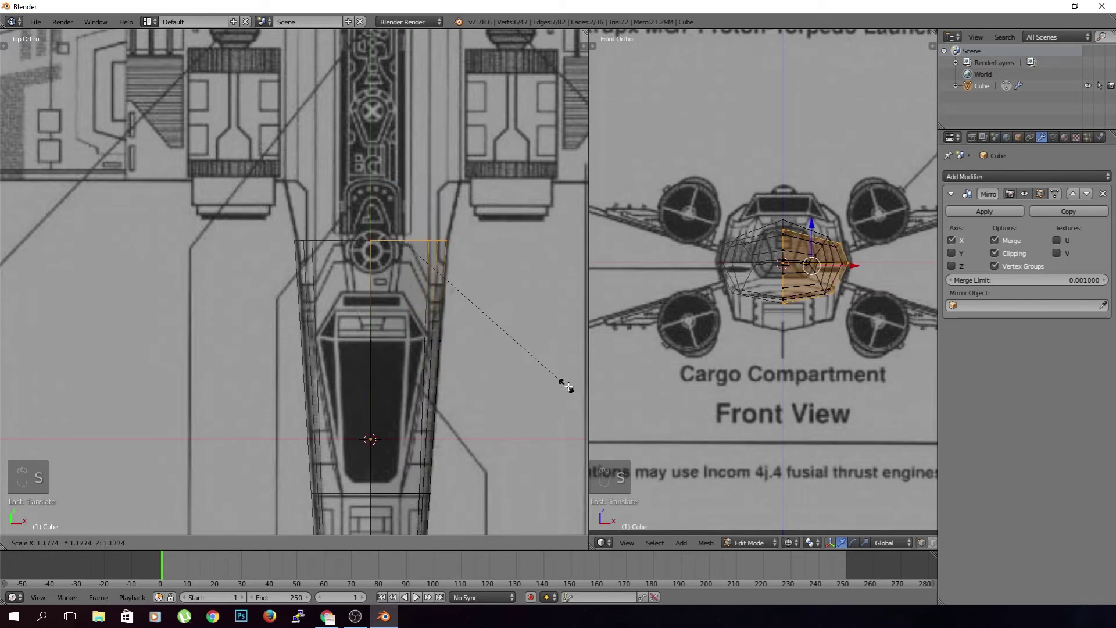
{"action": "left_click", "coordinate": [567, 388]}
- Extrude the rear end about 0.3 further back to the front edge of the wings and enlarge it to the fuselage outline
{"action": "key", "text": "e"}
{"action": "right_click", "coordinate": [504, 326]}
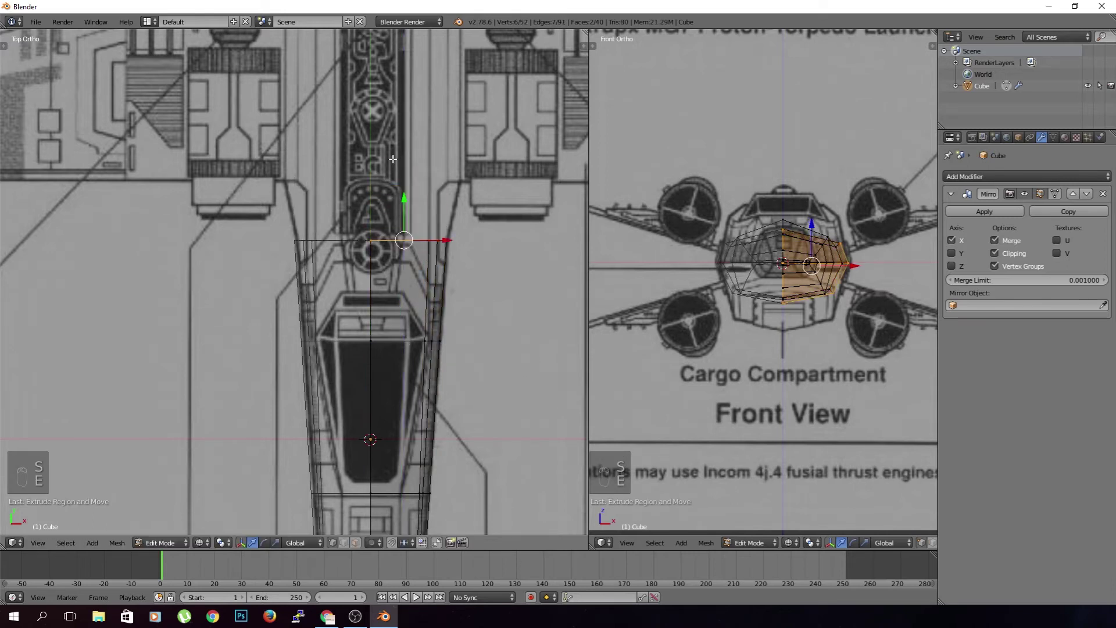
{"action": "left_click_drag", "start_coordinate": [404, 206], "coordinate": [409, 151]}
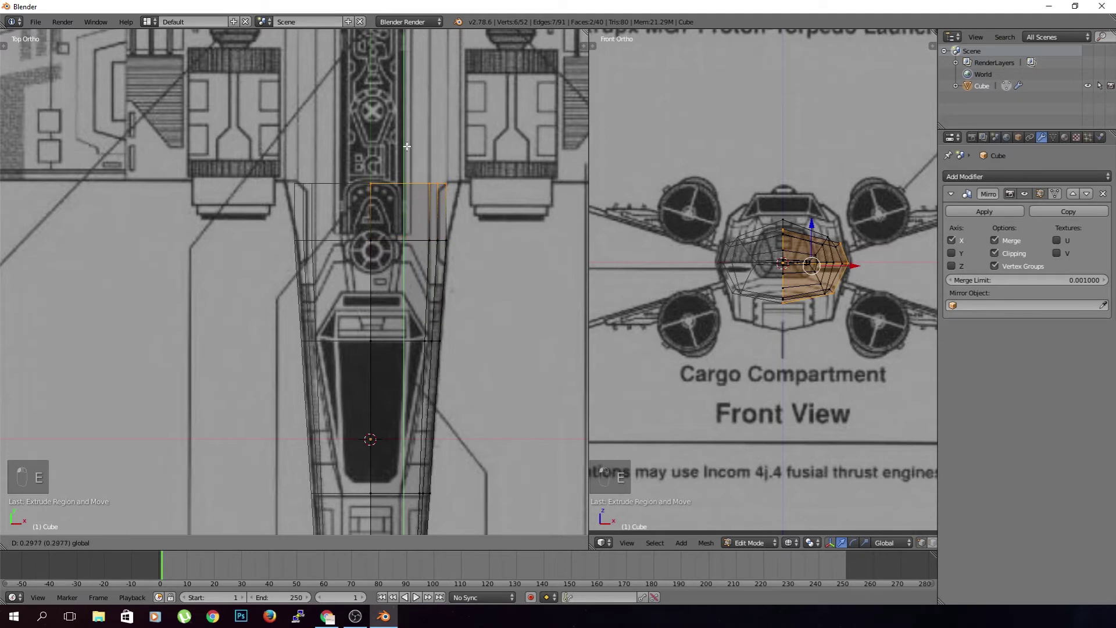
{"action": "left_click", "coordinate": [407, 146]}
{"action": "key", "text": "ctrl+z"}
{"action": "key", "text": "s"}
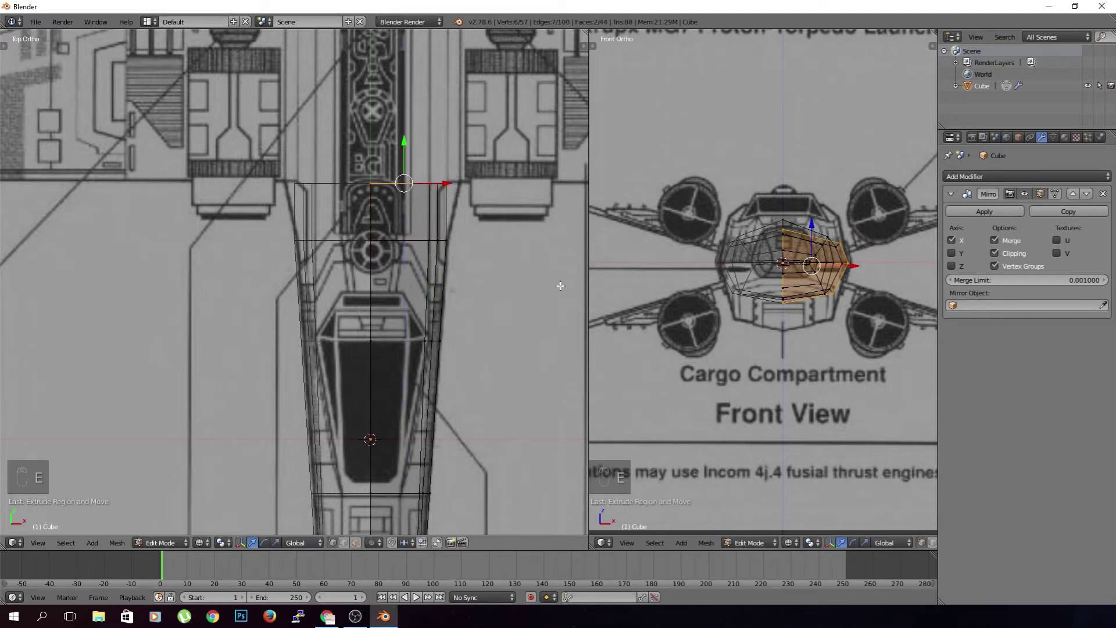
{"action": "left_click", "coordinate": [578, 284]}
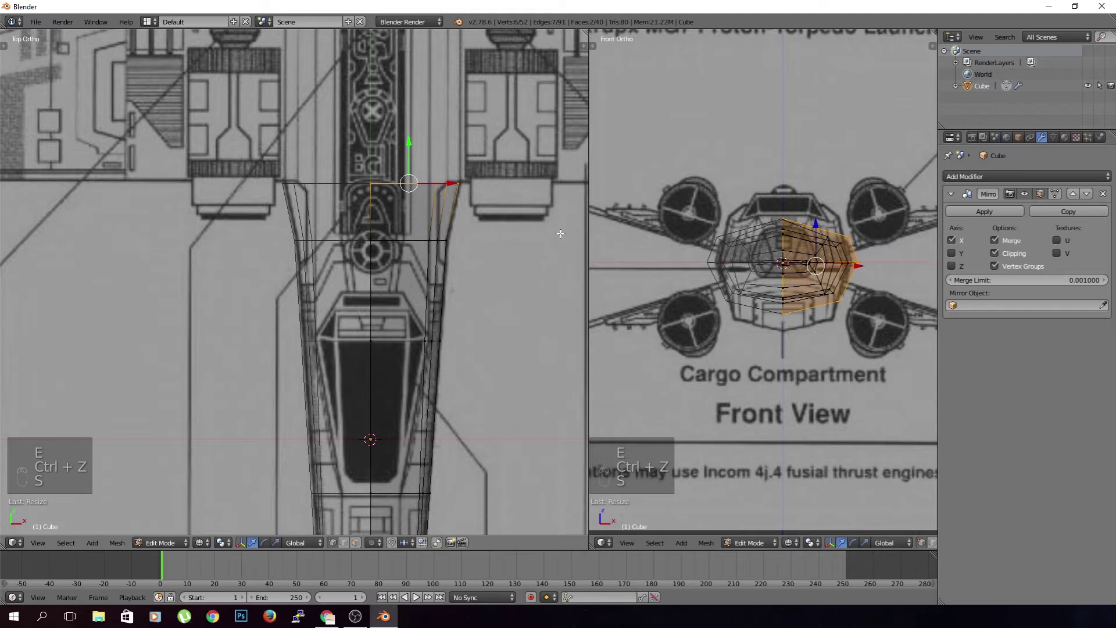
{"action": "middle_click_drag", "start_coordinate": [561, 233], "coordinate": [569, 409], "text": "shift"}
{"action": "left_click_drag", "start_coordinate": [419, 319], "coordinate": [416, 315]}
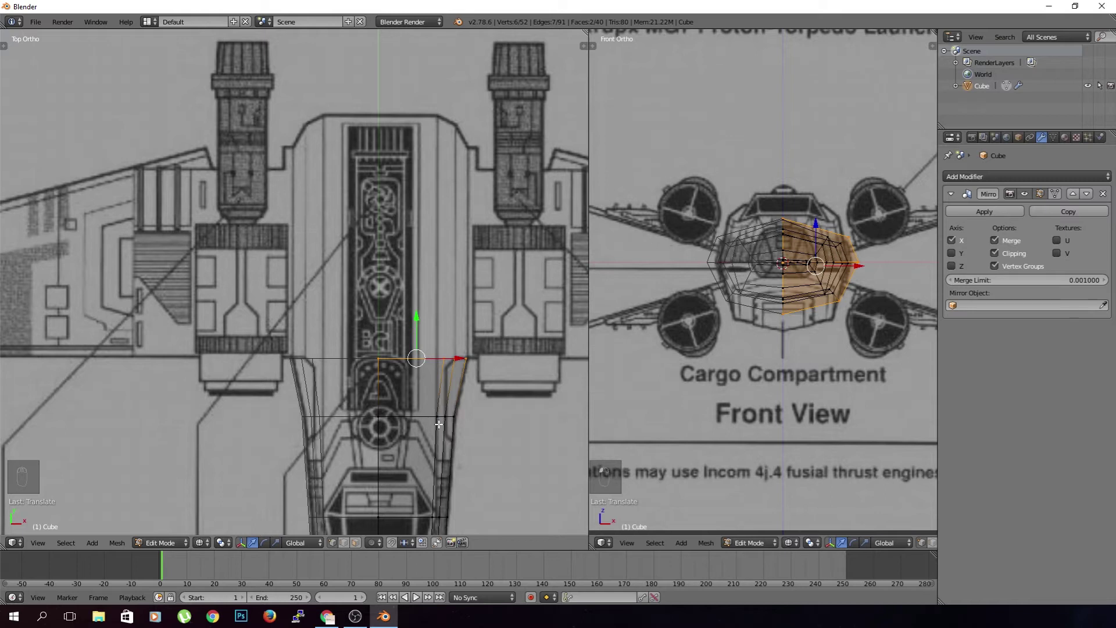
- Extrude the rear end straight back to the side corners where the fuselage's tail begins to taper
{"action": "key", "text": "e"}
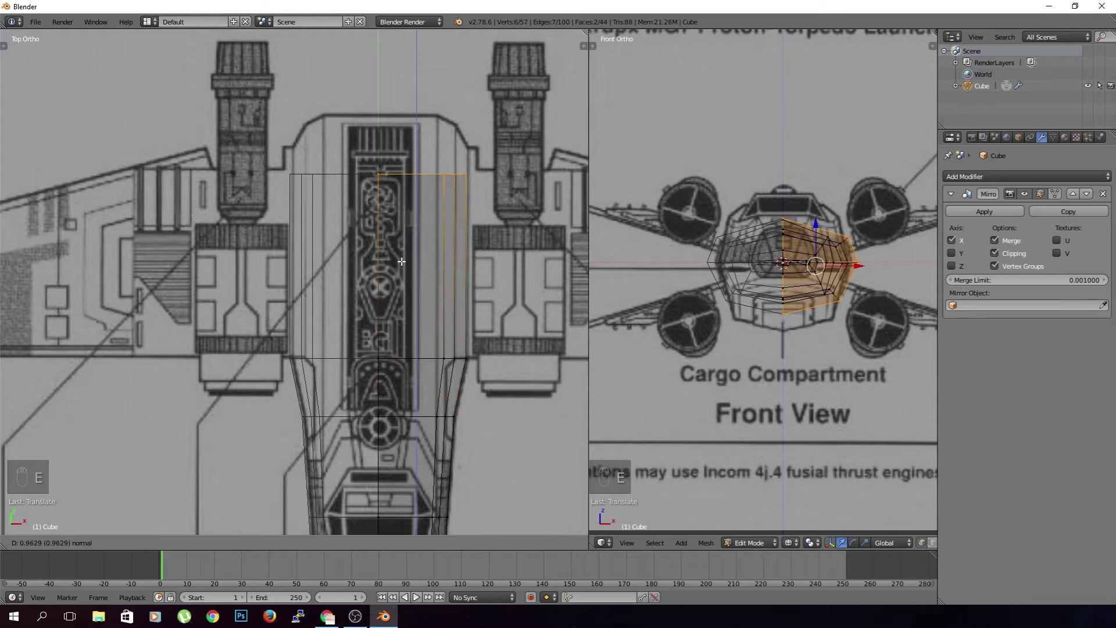
{"action": "left_click", "coordinate": [413, 235]}
{"action": "middle_click_drag", "start_coordinate": [413, 262], "coordinate": [417, 356], "text": "shift"}
{"action": "scroll", "coordinate": [417, 356], "scroll_direction": "up", "scroll_amount": 3}
{"action": "scroll", "coordinate": [469, 376], "scroll_direction": "down", "scroll_amount": 2}
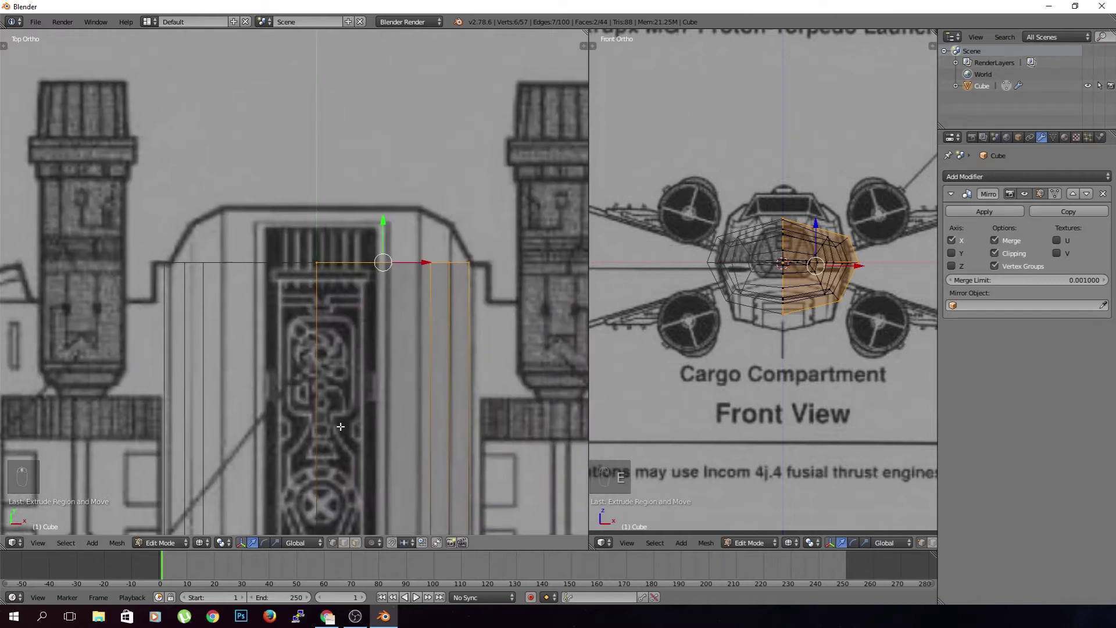
- Extrude the rear end a short way back past the side corners and narrow it along X to the tapering tail outline
{"action": "key", "text": "e"}
{"action": "left_click", "coordinate": [429, 418]}
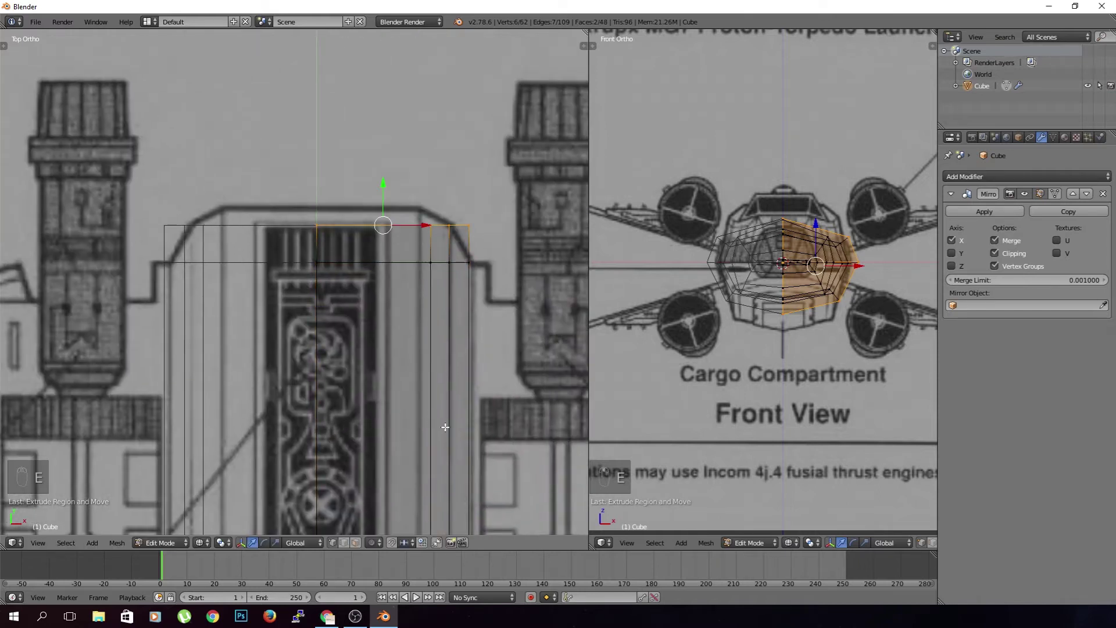
{"action": "key", "text": "s"}
{"action": "key", "text": "y"}
{"action": "key", "text": "x"}
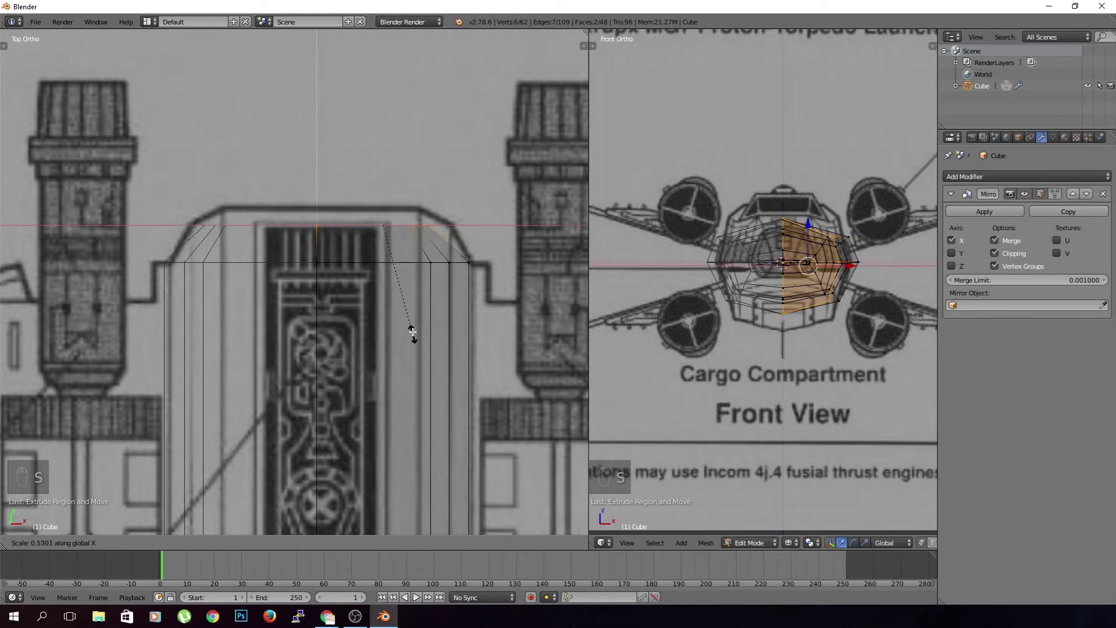
{"action": "left_click", "coordinate": [465, 377]}
- Extrude the tail again to the fuselage's rear edge and narrow it along X by about 0.56 to the top outline
{"action": "key", "text": "e"}
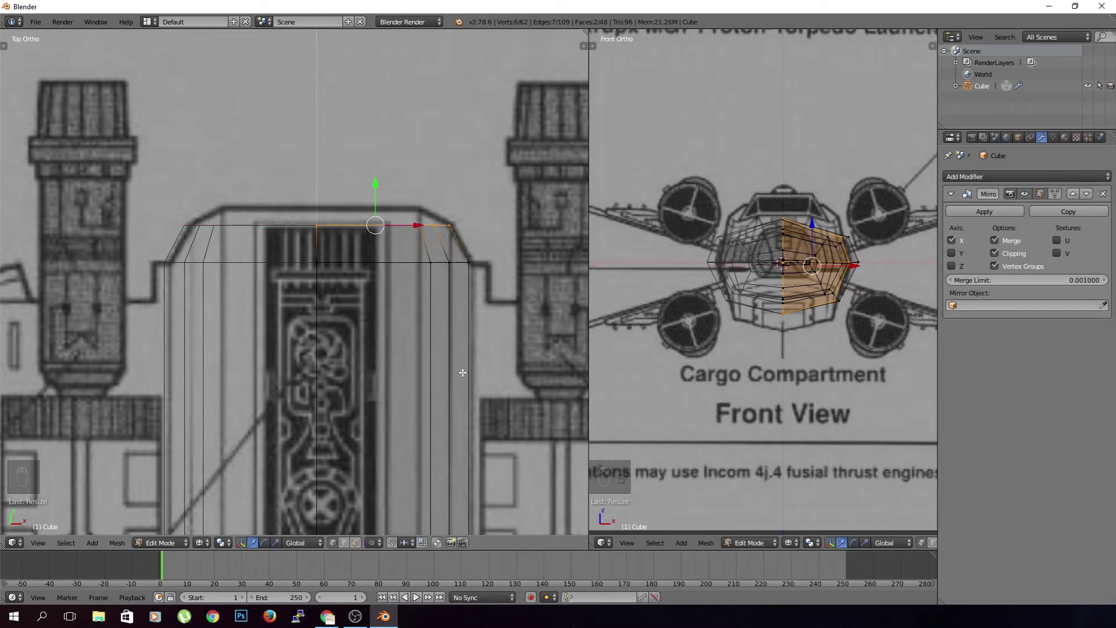
{"action": "left_click", "coordinate": [457, 356]}
{"action": "key", "text": "s"}
{"action": "key", "text": "x"}
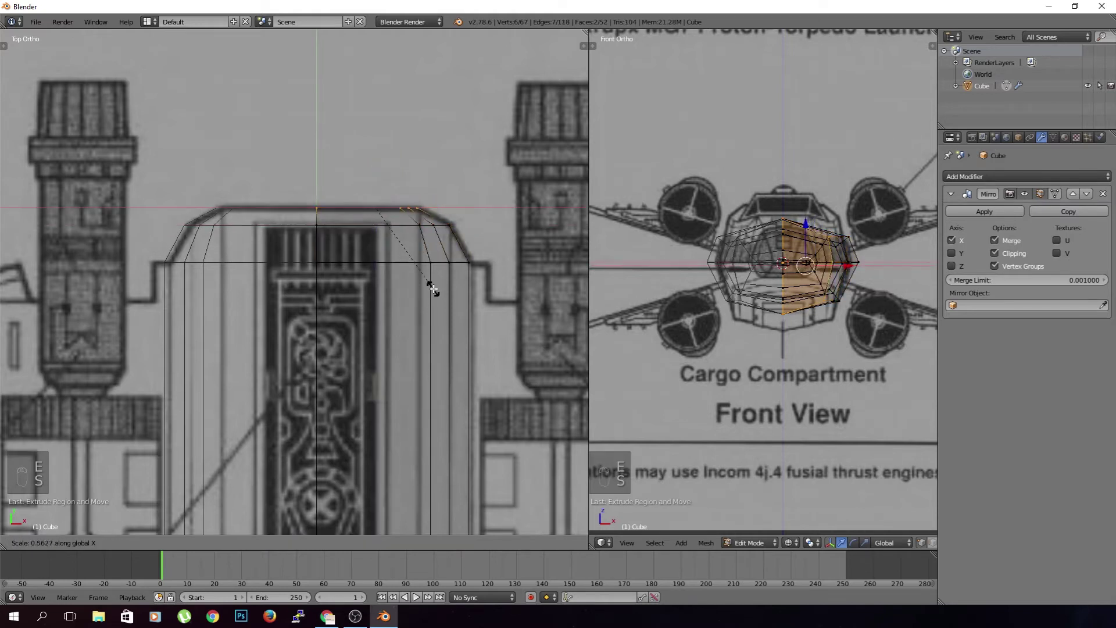
{"action": "left_click", "coordinate": [430, 286]}
- Inspect the whole fuselage shaded in perspective, and compare its wireframe with the side blueprint in the right orthographic view
{"action": "scroll", "coordinate": [441, 337], "scroll_direction": "down", "scroll_amount": 5}
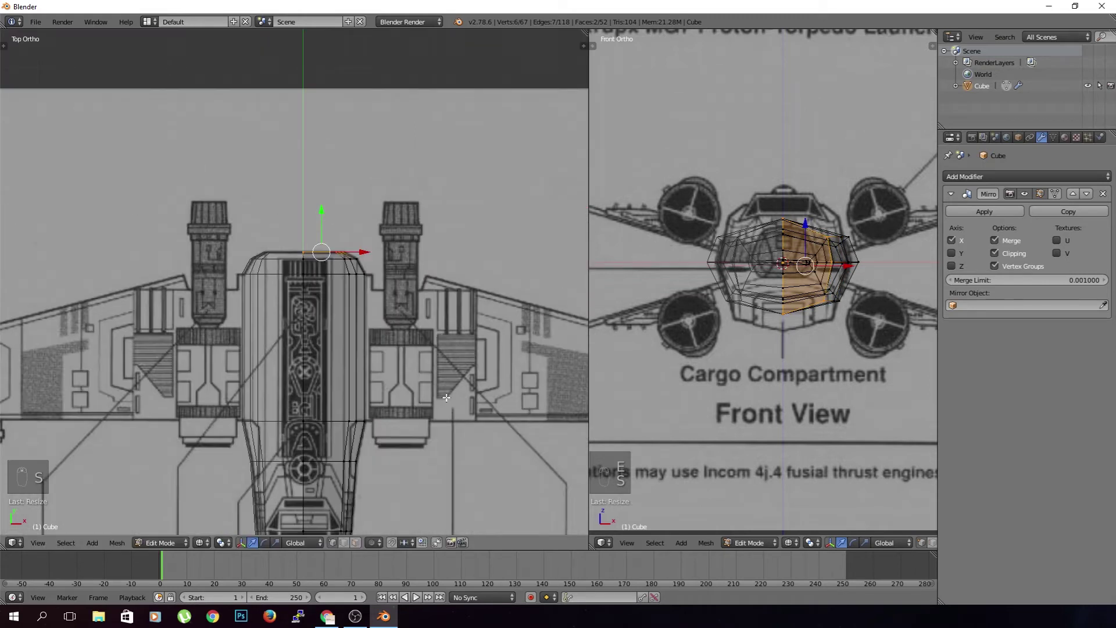
{"action": "mouse_move", "coordinate": [440, 411]}
{"action": "middle_mouse_down"}
{"action": "mouse_move", "coordinate": [326, 326]}
{"action": "mouse_move", "coordinate": [421, 345]}
{"action": "mouse_move", "coordinate": [431, 338]}
{"action": "mouse_move", "coordinate": [329, 301]}
{"action": "mouse_move", "coordinate": [361, 363]}
{"action": "mouse_move", "coordinate": [314, 378]}
{"action": "mouse_move", "coordinate": [370, 384]}
{"action": "mouse_move", "coordinate": [294, 444]}
{"action": "mouse_move", "coordinate": [411, 349]}
{"action": "mouse_move", "coordinate": [244, 386]}
{"action": "mouse_move", "coordinate": [282, 386]}
{"action": "mouse_move", "coordinate": [221, 329]}
{"action": "middle_mouse_up"}
{"action": "key", "text": "a"}
{"action": "key", "text": "KP_5"}
{"action": "key", "text": "z"}
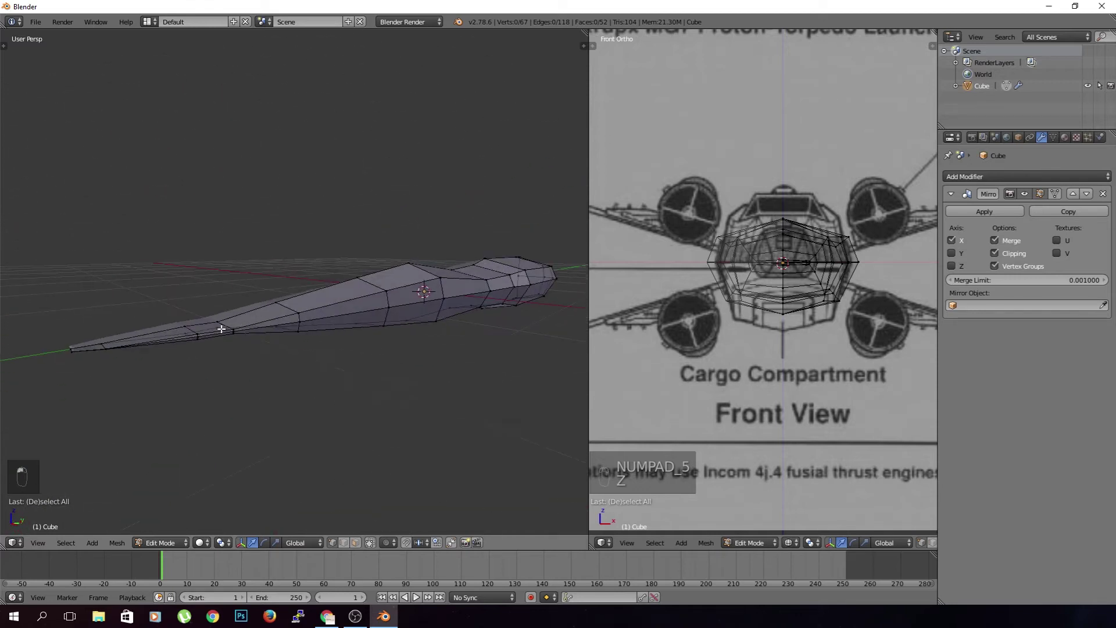
{"action": "key", "text": "KP_3"}
{"action": "key", "text": "KP_5"}
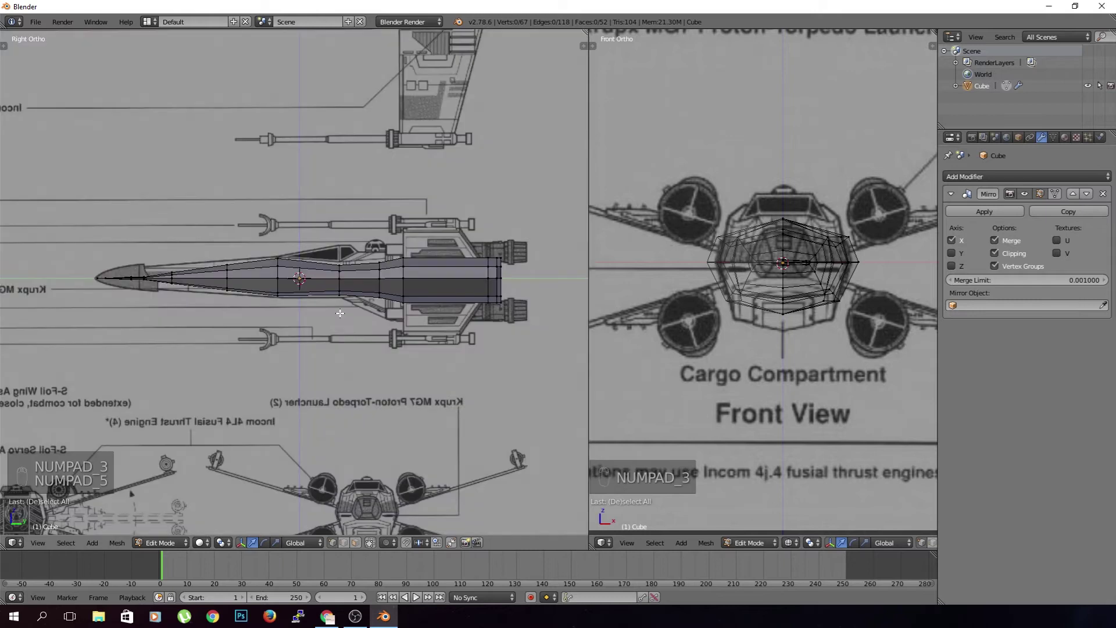
{"action": "key", "text": "z"}
- Scale the vertex loop midway along the nose section along Z to fit the fuselage height in the side blueprint
{"action": "scroll", "coordinate": [319, 396], "scroll_direction": "up", "scroll_amount": 3}
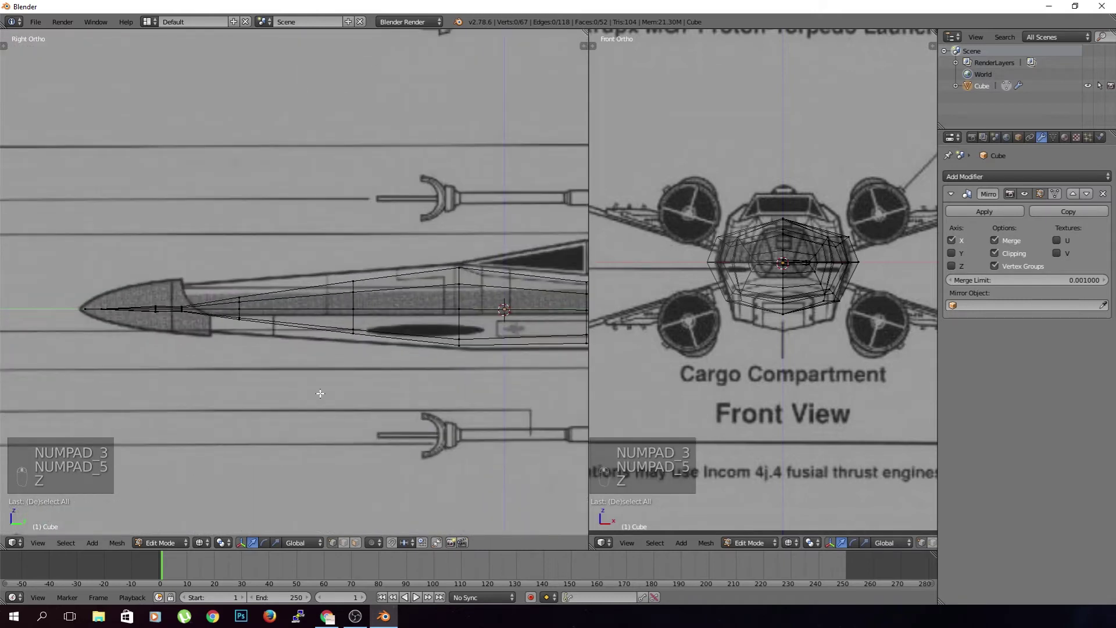
{"action": "key", "text": "b"}
{"action": "left_click_drag", "start_coordinate": [319, 236], "coordinate": [386, 391]}
{"action": "key", "text": "s"}
{"action": "key", "text": "z"}
{"action": "key", "text": "z"}
{"action": "left_click", "coordinate": [389, 418]}
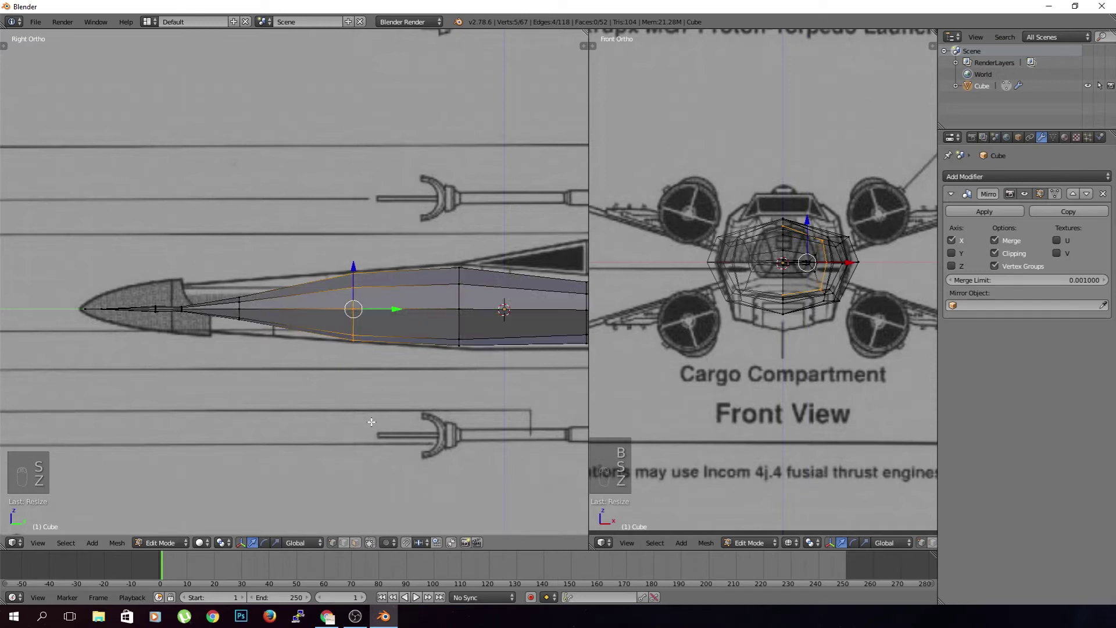
- Scale the vertex loop at the front of the cockpit window along Z to the side outline
{"action": "scroll", "coordinate": [372, 419], "scroll_direction": "down", "scroll_amount": 2, "text": "ctrl"}
{"action": "key", "text": "a"}
{"action": "key", "text": "b"}
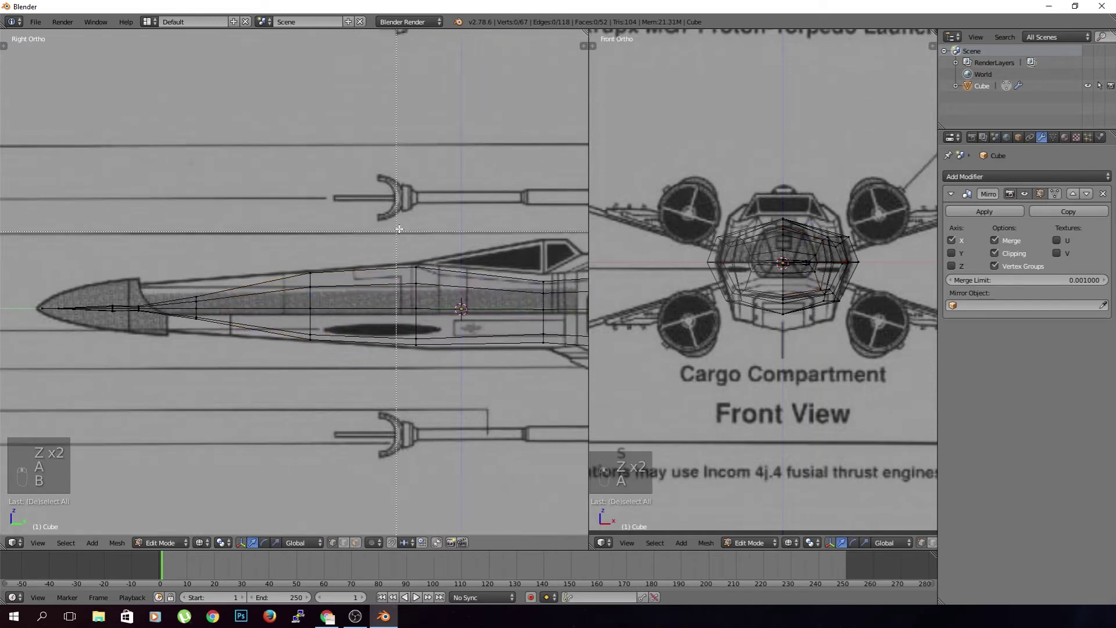
{"action": "left_click_drag", "start_coordinate": [401, 255], "coordinate": [437, 355]}
{"action": "key", "text": "s"}
{"action": "key", "text": "z"}
{"action": "left_click", "coordinate": [437, 423]}
{"action": "key", "text": "a"}
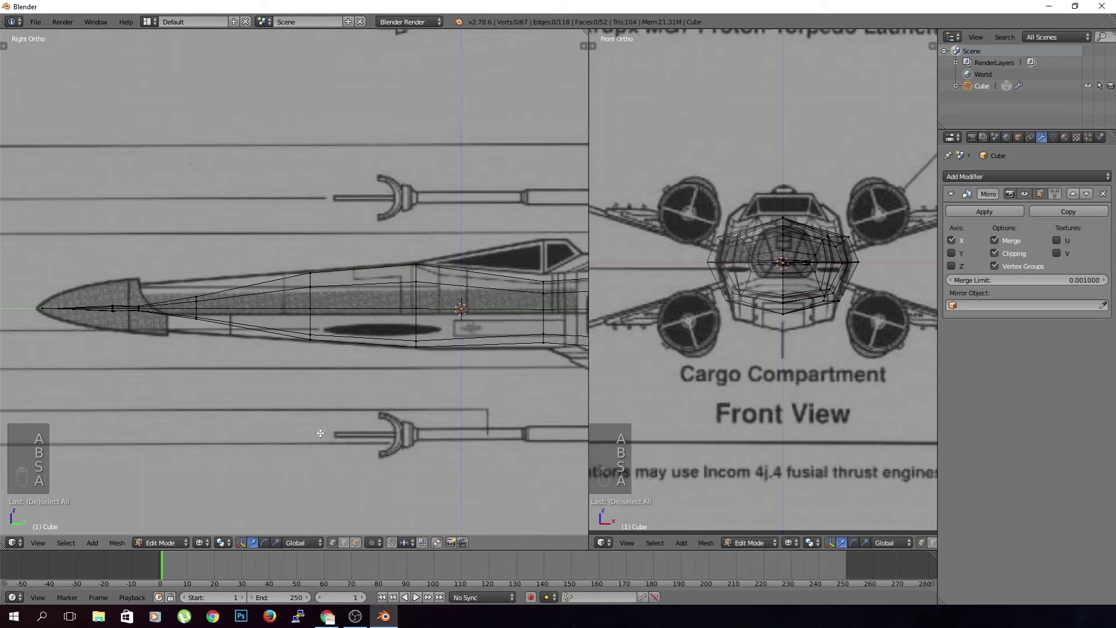
- Scale the vertex loop a little behind the nose cone along Z to match the fuselage height in the side blueprint
{"action": "scroll", "coordinate": [426, 437], "scroll_direction": "up", "scroll_amount": 2, "text": "ctrl"}
{"action": "key", "text": "b"}
{"action": "left_click_drag", "start_coordinate": [317, 272], "coordinate": [349, 336]}
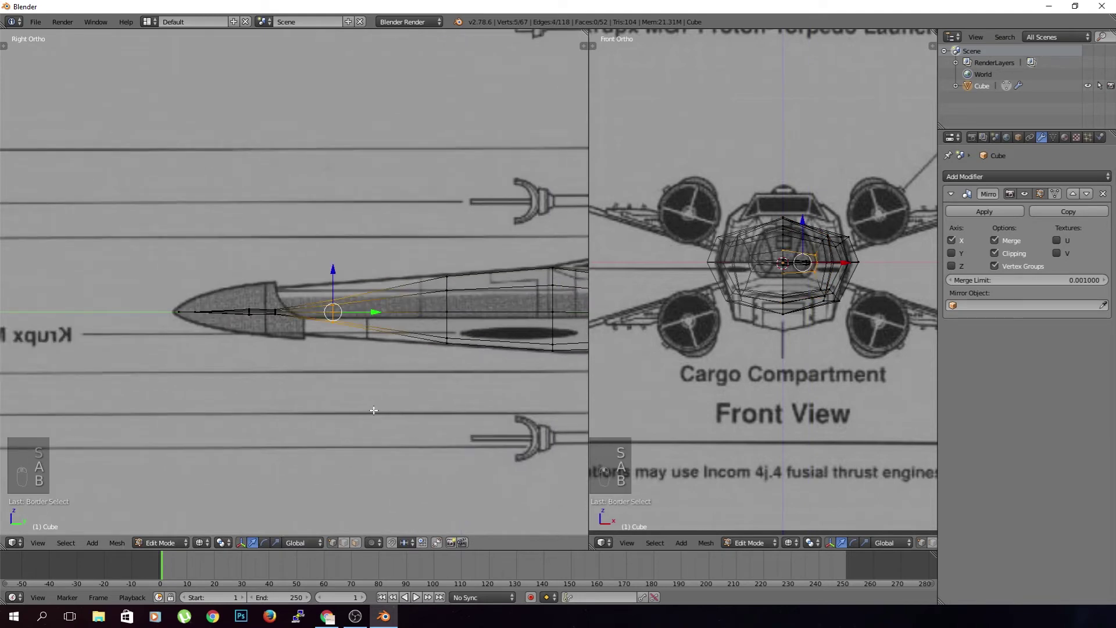
{"action": "key", "text": "s"}
{"action": "key", "text": "z"}
{"action": "left_click", "coordinate": [409, 42]}
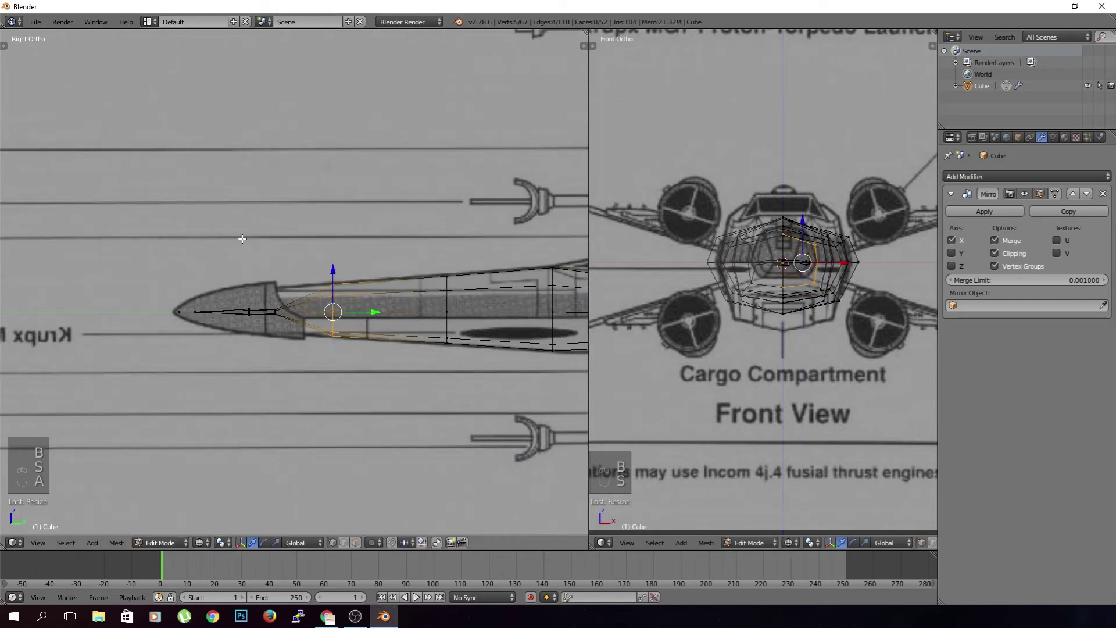
{"action": "key", "text": "a"}
{"action": "key", "text": "a"}
- Enlarge the vertex loop at the rear edge of the nose cone along Z to the side outline
{"action": "scroll", "coordinate": [262, 233], "scroll_direction": "up", "scroll_amount": 2, "text": "ctrl"}
{"action": "key", "text": "b"}
{"action": "left_click_drag", "start_coordinate": [311, 292], "coordinate": [307, 364]}
{"action": "key", "text": "s"}
{"action": "key", "text": "z"}
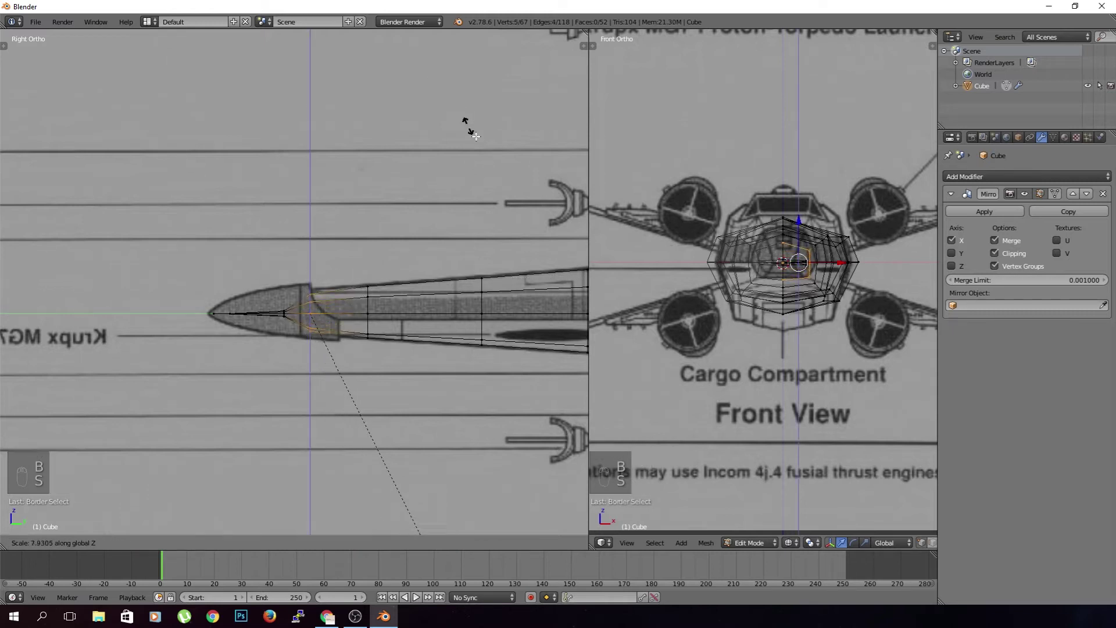
{"action": "right_click", "coordinate": [499, 187]}
{"action": "key", "text": "a"}
- Scale up the next vertex loop forward, inside the nose cone, uniformly towards the side outline
{"action": "key", "text": "b"}
{"action": "left_click_drag", "start_coordinate": [250, 287], "coordinate": [294, 349]}
{"action": "key", "text": "s"}
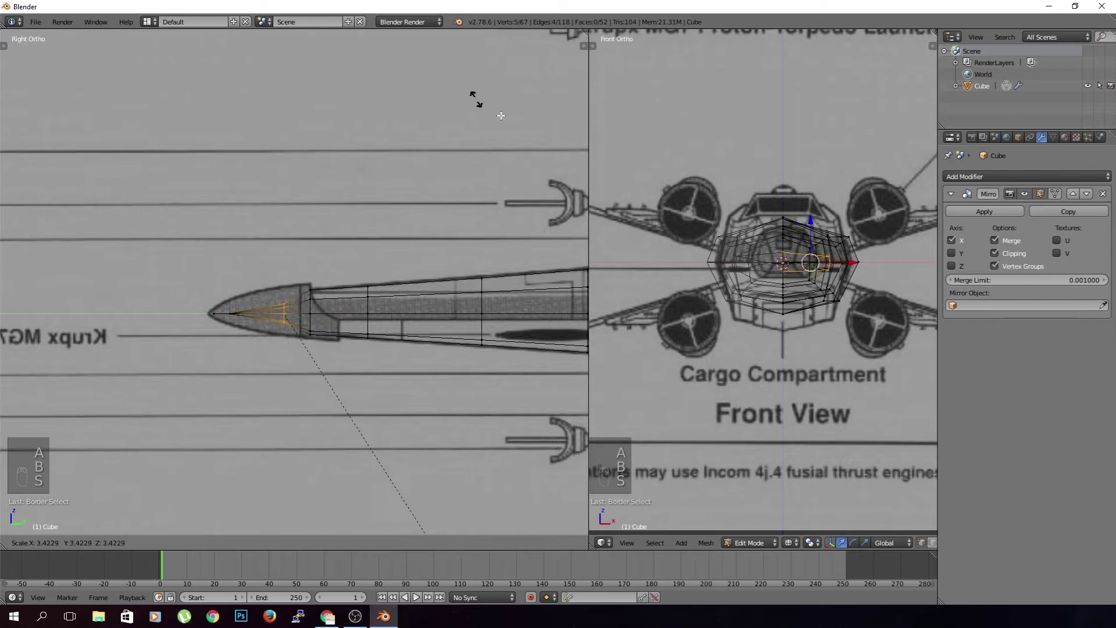
{"action": "right_click", "coordinate": [184, 317]}
{"action": "key", "text": "a"}
- Enlarge the foremost vertices of the nose, including the tip, along Z towards the rounded nose outline
{"action": "key", "text": "b"}
{"action": "left_click_drag", "start_coordinate": [195, 296], "coordinate": [264, 352]}
{"action": "key", "text": "s"}
{"action": "key", "text": "z"}
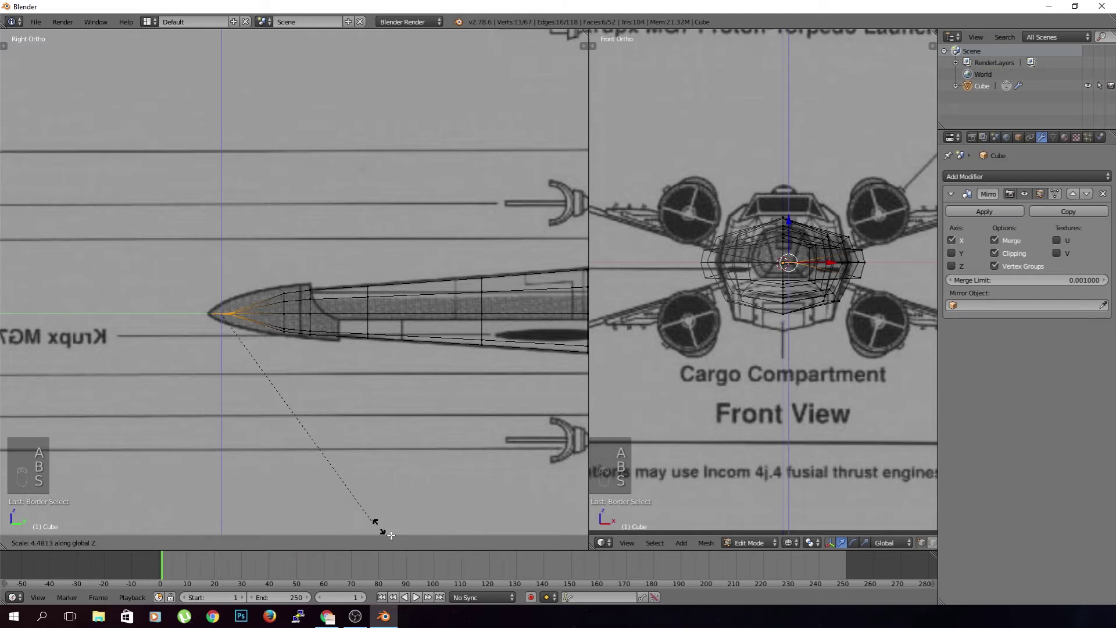
{"action": "right_click", "coordinate": [49, 267]}
{"action": "key", "text": "a"}
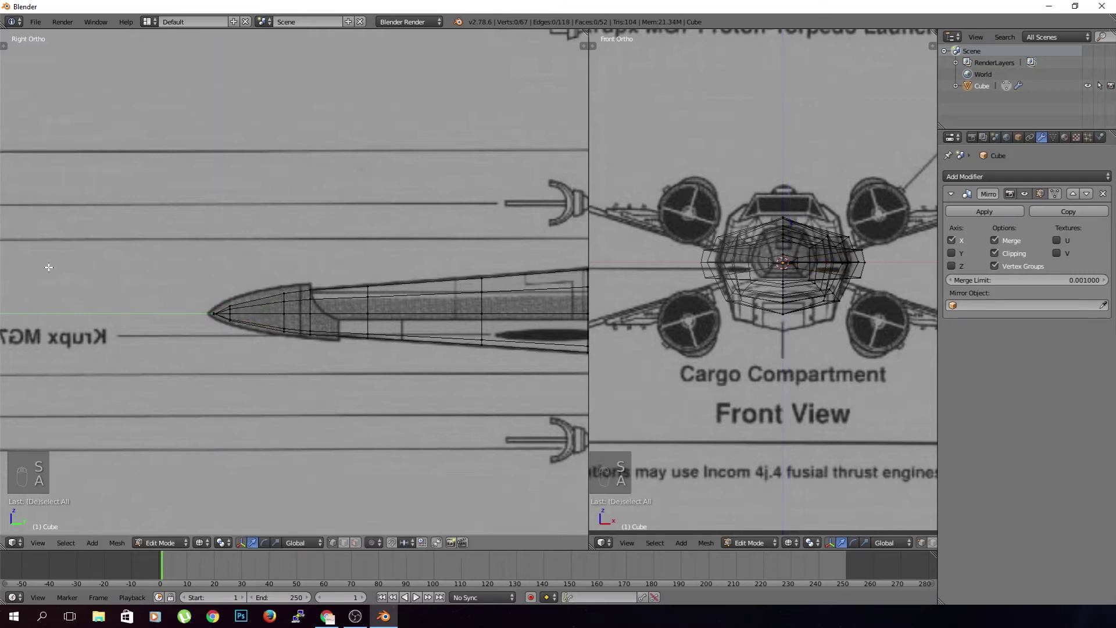
- Scale up the vertices at the very tip of the nose to follow the blunt nose outline
{"action": "scroll", "coordinate": [273, 326], "scroll_direction": "up", "scroll_amount": 5}
{"action": "key", "text": "b"}
{"action": "left_click_drag", "start_coordinate": [339, 302], "coordinate": [394, 410]}
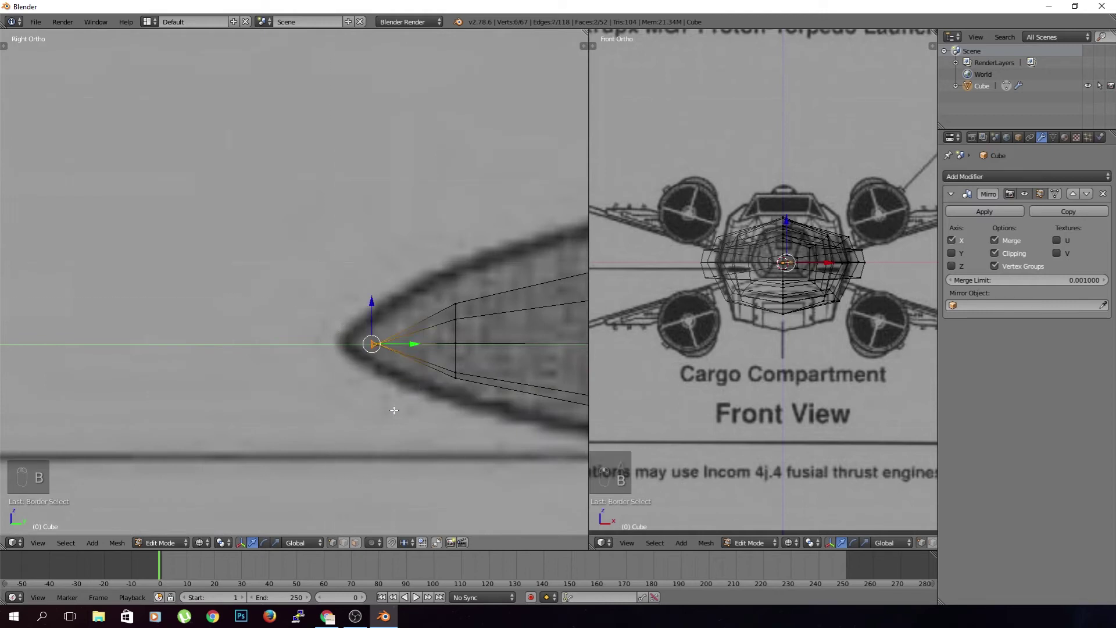
{"action": "key", "text": "s"}
{"action": "left_click", "coordinate": [441, 53]}
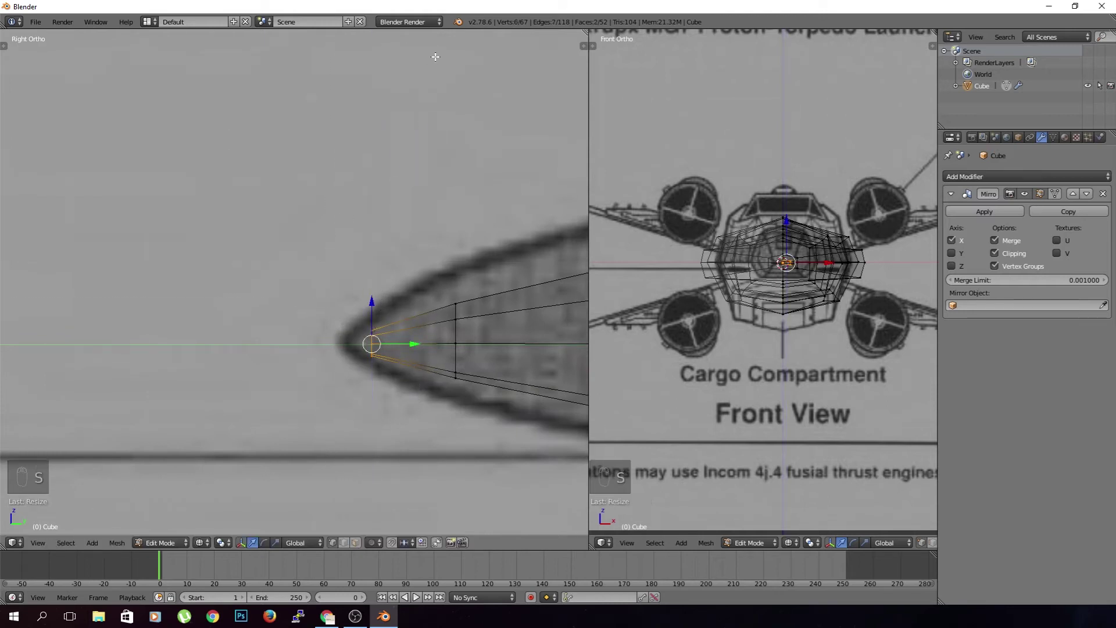
{"action": "key", "text": "a"}
- Shift the tail's upper rear vertices forward to follow the slanted rear edge in the side blueprint
{"action": "scroll", "coordinate": [445, 222], "scroll_direction": "down", "scroll_amount": 6}
{"action": "scroll", "coordinate": [445, 222], "scroll_direction": "down", "scroll_amount": 10, "text": "ctrl"}
{"action": "scroll", "coordinate": [195, 314], "scroll_direction": "up", "scroll_amount": 2}
{"action": "scroll", "coordinate": [194, 314], "scroll_direction": "down", "scroll_amount": 4, "text": "ctrl"}
{"action": "scroll", "coordinate": [465, 291], "scroll_direction": "up", "scroll_amount": 3}
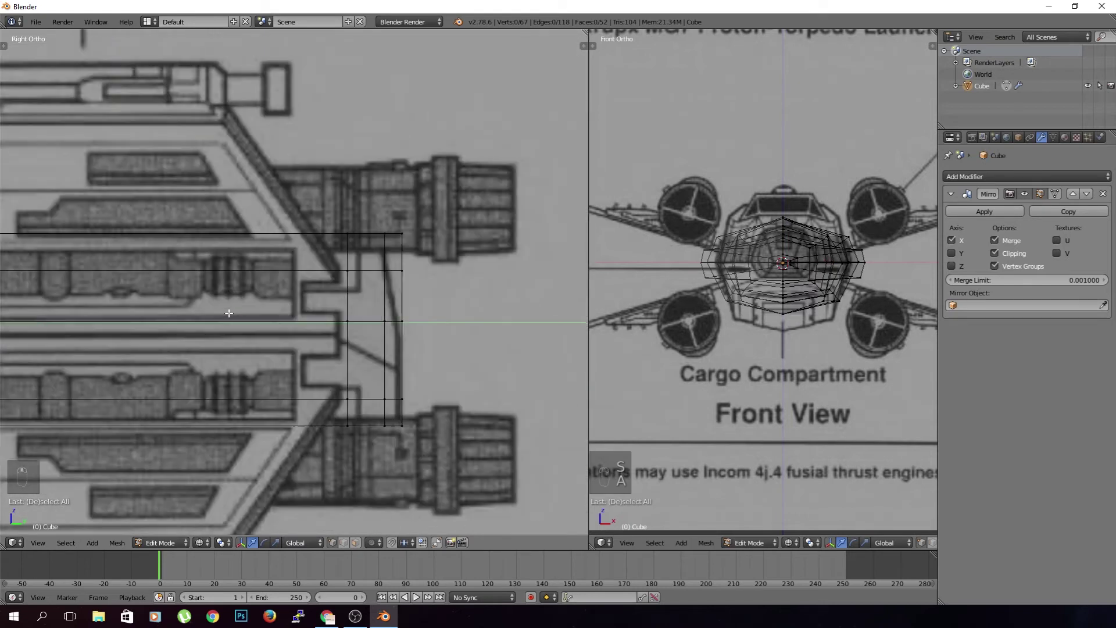
{"action": "key", "text": "b"}
{"action": "left_click_drag", "start_coordinate": [422, 287], "coordinate": [293, 211]}
{"action": "left_click_drag", "start_coordinate": [402, 252], "coordinate": [376, 256]}
{"action": "key", "text": "a"}
{"action": "key", "text": "b"}
{"action": "mouse_move", "coordinate": [414, 304]}
{"action": "left_mouse_down"}
{"action": "mouse_move", "coordinate": [374, 340]}
{"action": "mouse_move", "coordinate": [416, 320]}
{"action": "left_mouse_up"}
{"action": "key", "text": "a"}
- Add a loop cut around the fuselage between the cockpit window's rear frame and the astromech droid
{"action": "middle_click_drag", "start_coordinate": [430, 401], "coordinate": [494, 297], "text": "shift"}
{"action": "scroll", "coordinate": [495, 297], "scroll_direction": "down", "scroll_amount": 3}
{"action": "middle_click_drag", "start_coordinate": [401, 355], "coordinate": [430, 378], "text": "shift"}
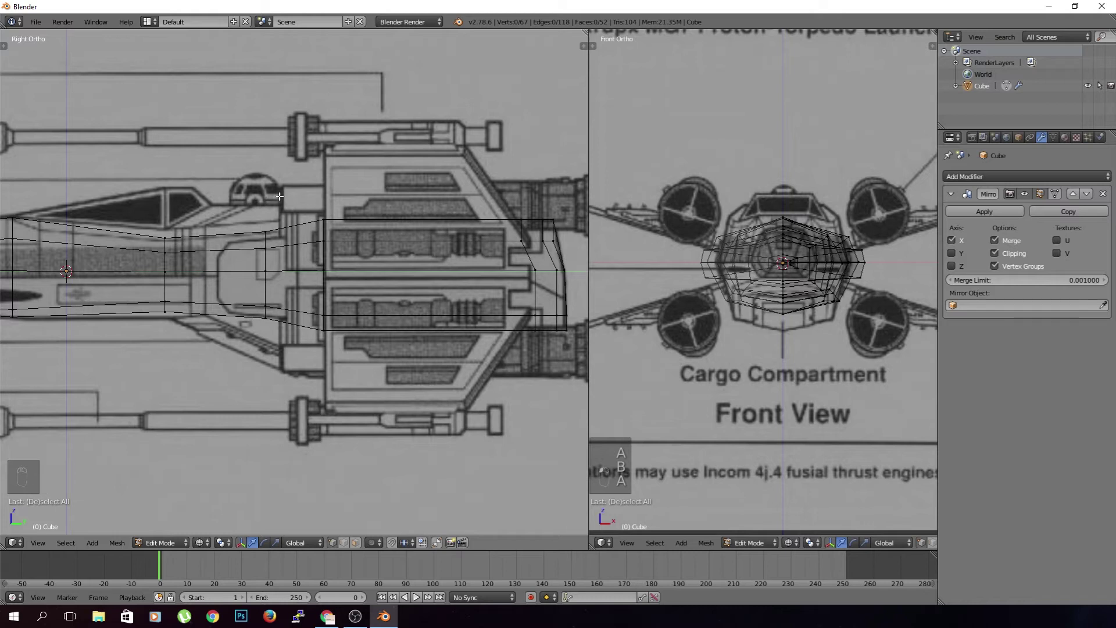
{"action": "middle_click_drag", "start_coordinate": [232, 274], "coordinate": [285, 282], "text": "shift"}
{"action": "key", "text": "ctrl+r"}
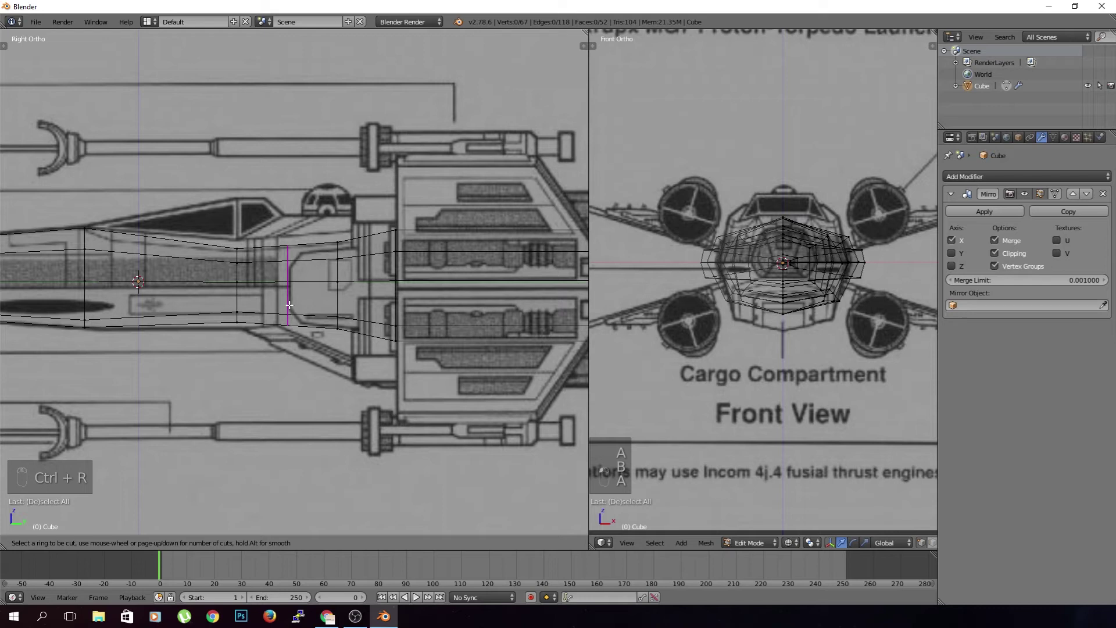
{"action": "left_click", "coordinate": [288, 305]}
{"action": "left_click", "coordinate": [285, 305]}
{"action": "middle_click_drag", "start_coordinate": [297, 266], "coordinate": [308, 302], "text": "shift"}
{"action": "key", "text": "a"}
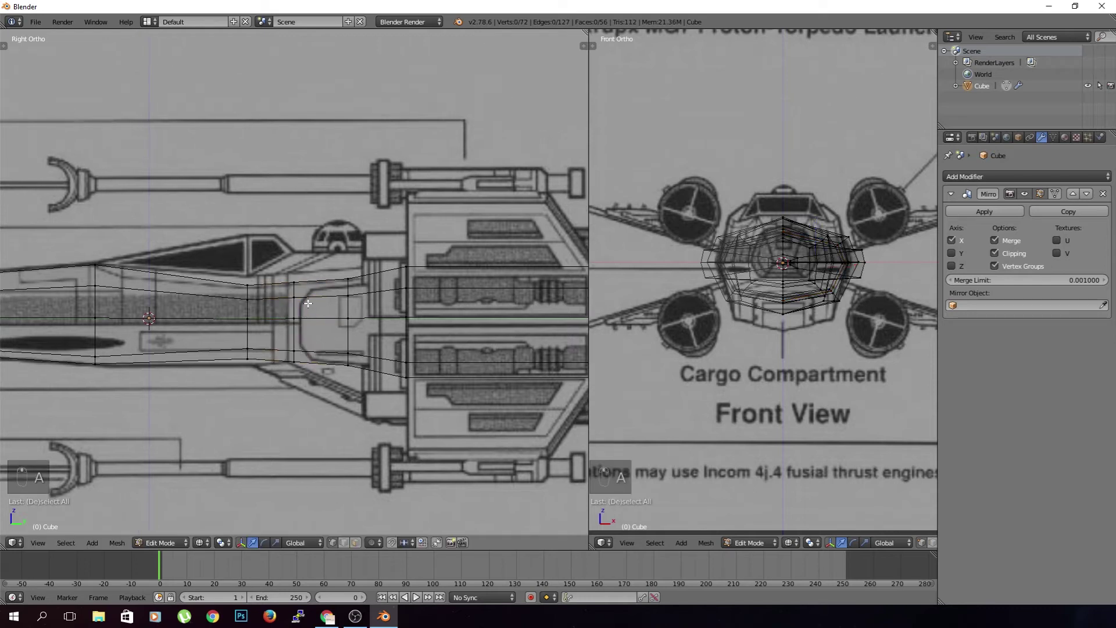
- Scale the new loop behind the cockpit along Z by about 1.73 to the side outline
{"action": "key", "text": "b"}
{"action": "left_click_drag", "start_coordinate": [314, 258], "coordinate": [281, 393]}
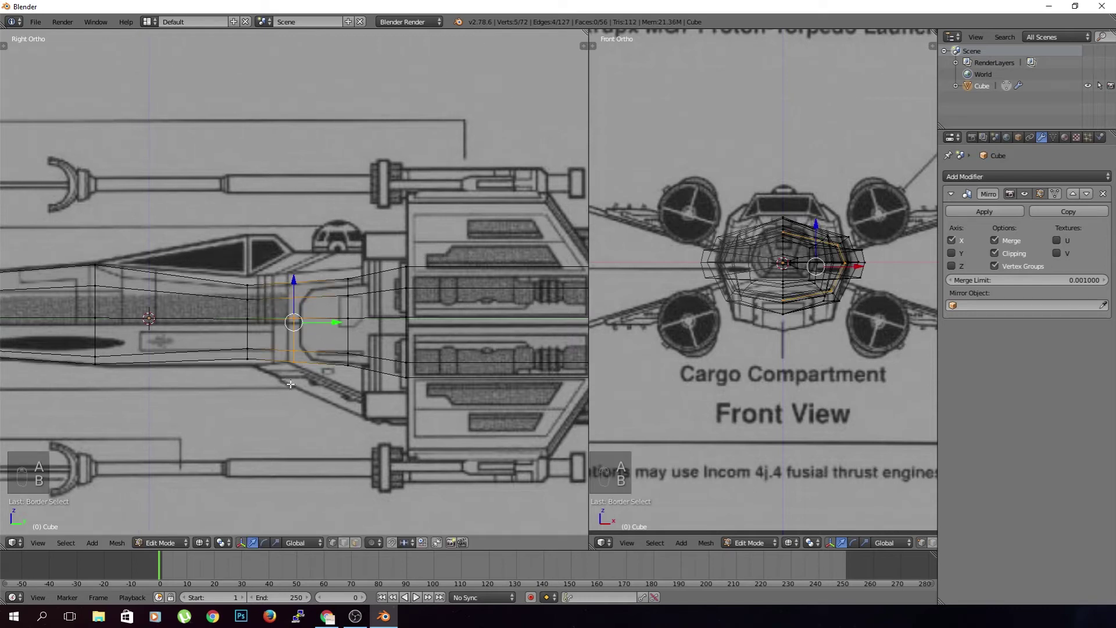
{"action": "key", "text": "s"}
{"action": "key", "text": "z"}
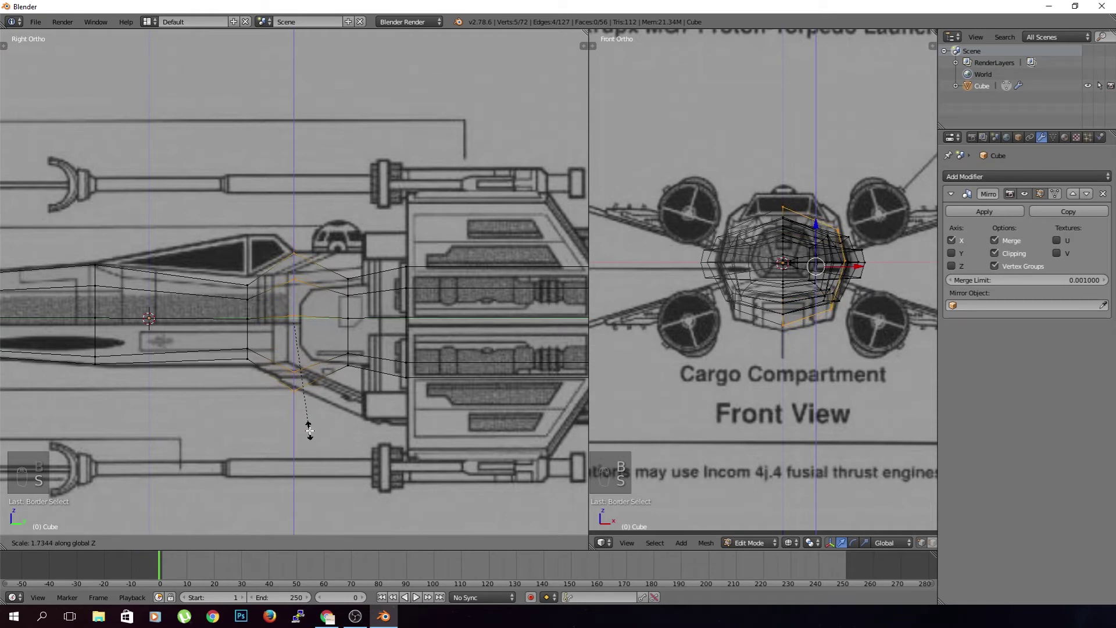
{"action": "left_click", "coordinate": [308, 427]}
{"action": "key", "text": "a"}
- Scale the vertex loop beneath the astromech droid along Z by about 1.7 to the fuselage height
{"action": "key", "text": "b"}
{"action": "left_click_drag", "start_coordinate": [336, 269], "coordinate": [365, 383]}
{"action": "key", "text": "s"}
{"action": "key", "text": "z"}
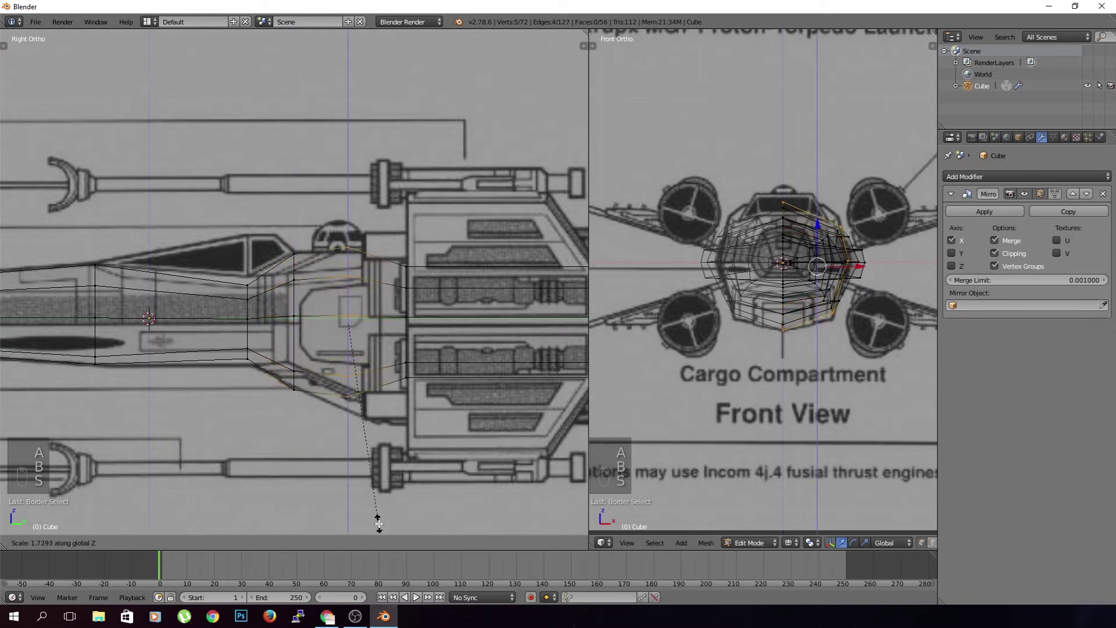
{"action": "left_click", "coordinate": [377, 514]}
{"action": "key", "text": "a"}
- Lower the bottom vertices of the astromech droid's loop along Z to the fuselage's sloping underside
{"action": "key", "text": "b"}
{"action": "left_click_drag", "start_coordinate": [334, 401], "coordinate": [281, 398]}
{"action": "key", "text": "g"}
{"action": "key", "text": "z"}
{"action": "key", "text": "a"}
{"action": "key", "text": "b"}
{"action": "left_click_drag", "start_coordinate": [292, 336], "coordinate": [293, 336]}
{"action": "key", "text": "a"}
- Raise the top vertices at the wings' front edge along Z to the upper fuselage outline
{"action": "middle_click_drag", "start_coordinate": [377, 351], "coordinate": [308, 356], "text": "shift"}
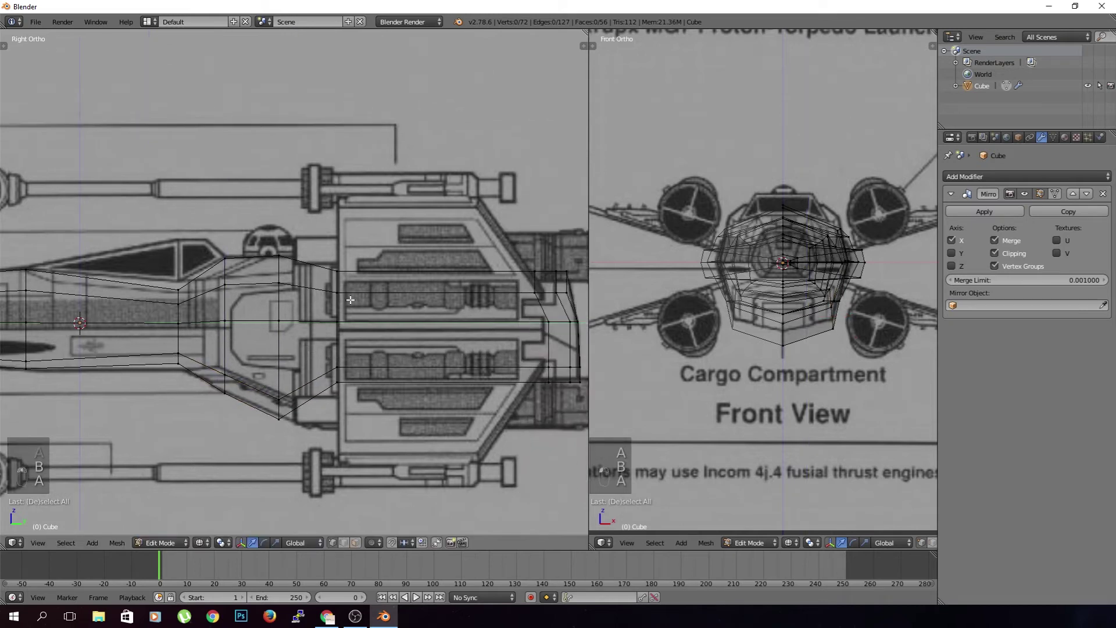
{"action": "key", "text": "b"}
{"action": "left_click_drag", "start_coordinate": [326, 253], "coordinate": [370, 406]}
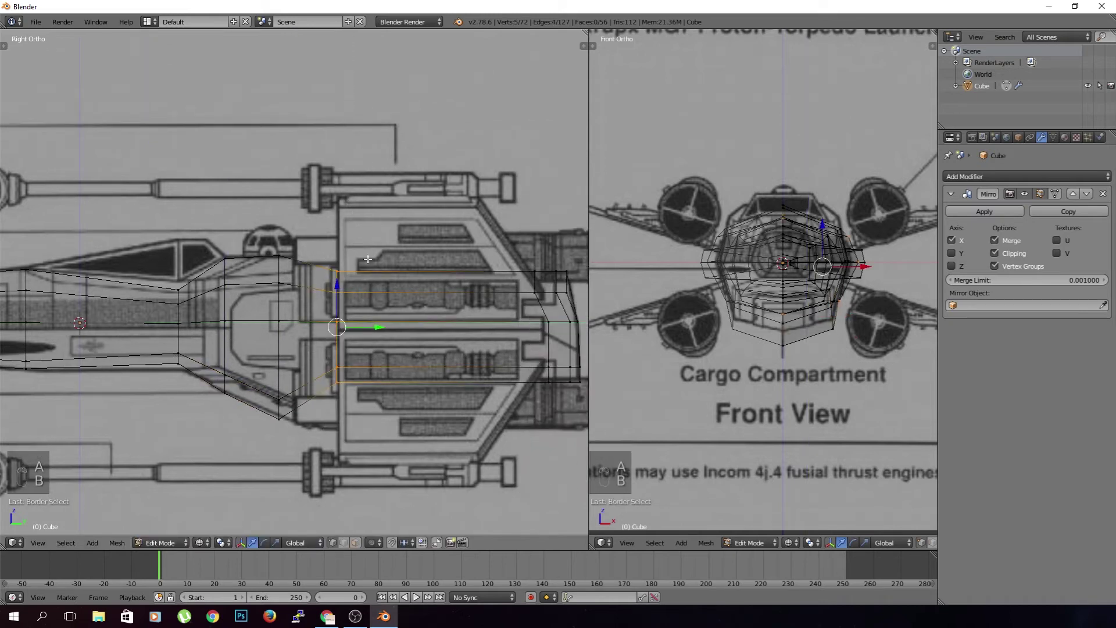
{"action": "key", "text": "a"}
{"action": "left_click_drag", "start_coordinate": [339, 285], "coordinate": [336, 224]}
{"action": "key", "text": "g"}
{"action": "key", "text": "z"}
{"action": "middle_click_drag", "start_coordinate": [336, 225], "coordinate": [300, 166], "text": "shift"}
- Lower the bottom vertices at the wings' front edge along Z by about 0.24 to the fuselage underside
{"action": "key", "text": "a"}
{"action": "key", "text": "b"}
{"action": "left_click_drag", "start_coordinate": [341, 342], "coordinate": [290, 293]}
{"action": "key", "text": "g"}
{"action": "key", "text": "z"}
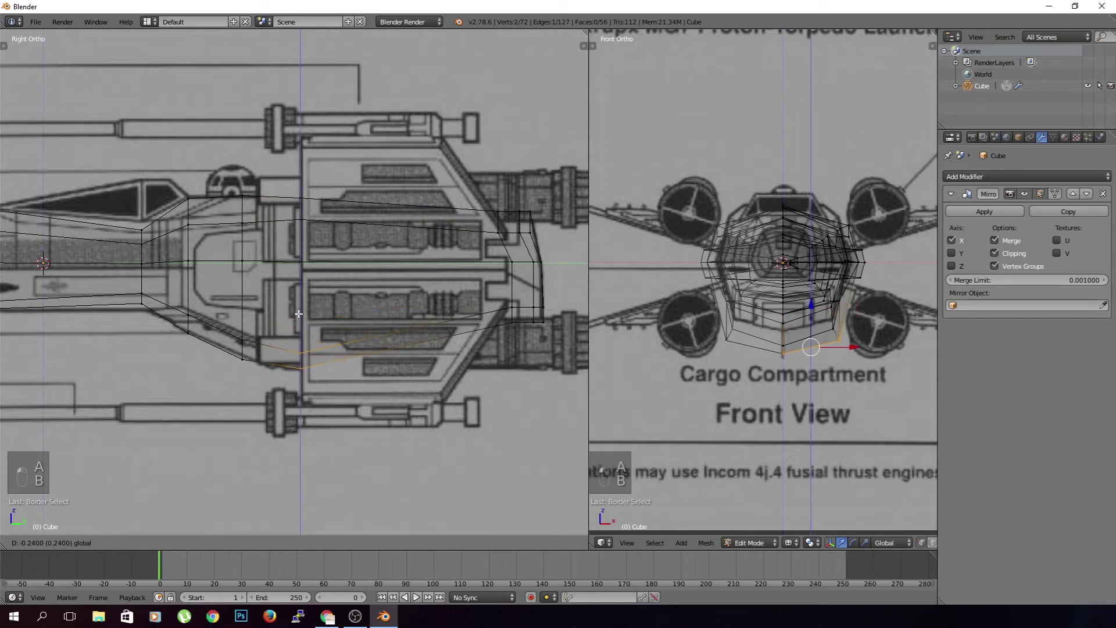
{"action": "left_click", "coordinate": [301, 306]}
- Add a loop cut just behind the astromech droid and lower its bottom vertices to the underside outline
{"action": "key", "text": "ctrl+r"}
{"action": "left_click", "coordinate": [260, 343]}
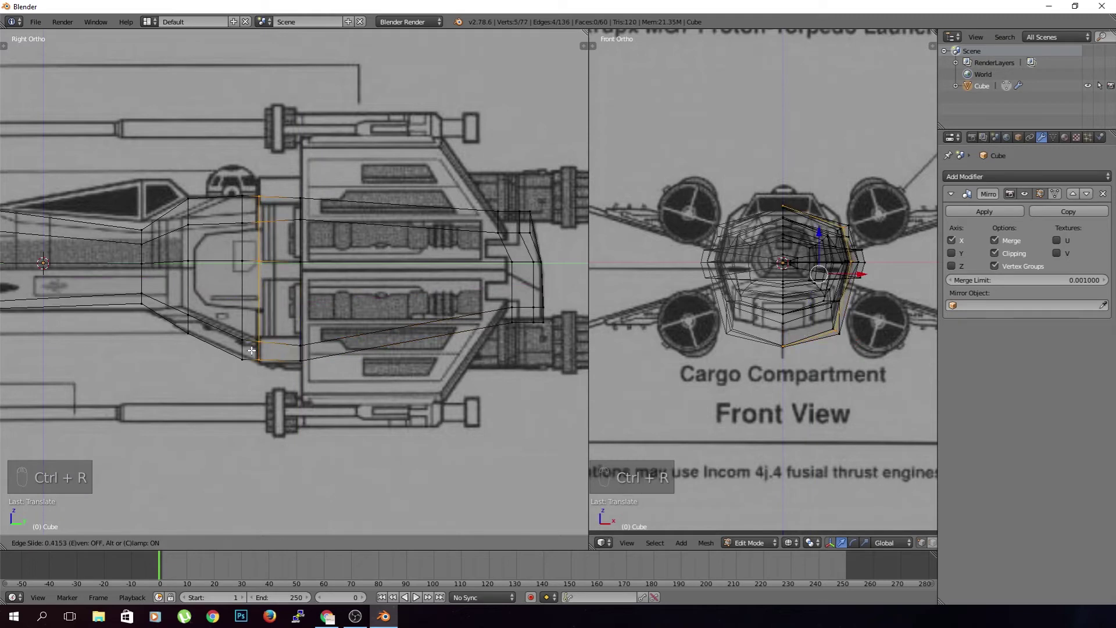
{"action": "left_click", "coordinate": [251, 350]}
{"action": "key", "text": "a"}
{"action": "key", "text": "b"}
{"action": "left_click_drag", "start_coordinate": [286, 399], "coordinate": [251, 353]}
{"action": "key", "text": "a"}
{"action": "middle_click_drag", "start_coordinate": [361, 316], "coordinate": [333, 348], "text": "shift"}
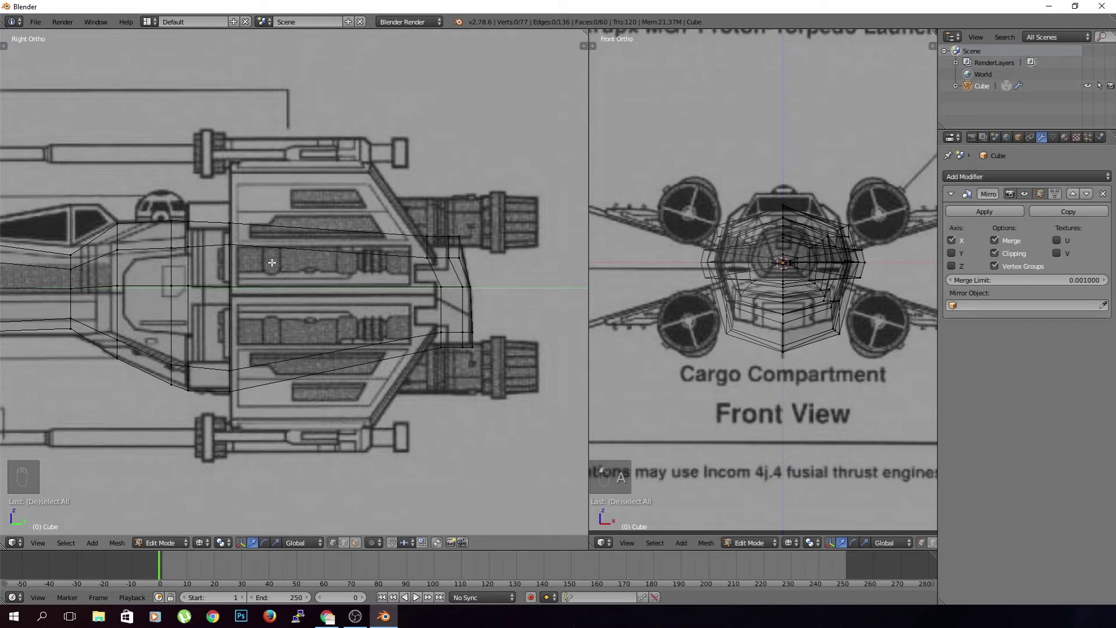
- Nudge the top centre vertex at the wings' front edge up to the fuselage outline
{"action": "middle_click_drag", "start_coordinate": [265, 253], "coordinate": [282, 252], "text": "shift"}
{"action": "right_click_drag", "start_coordinate": [245, 222], "coordinate": [245, 220]}
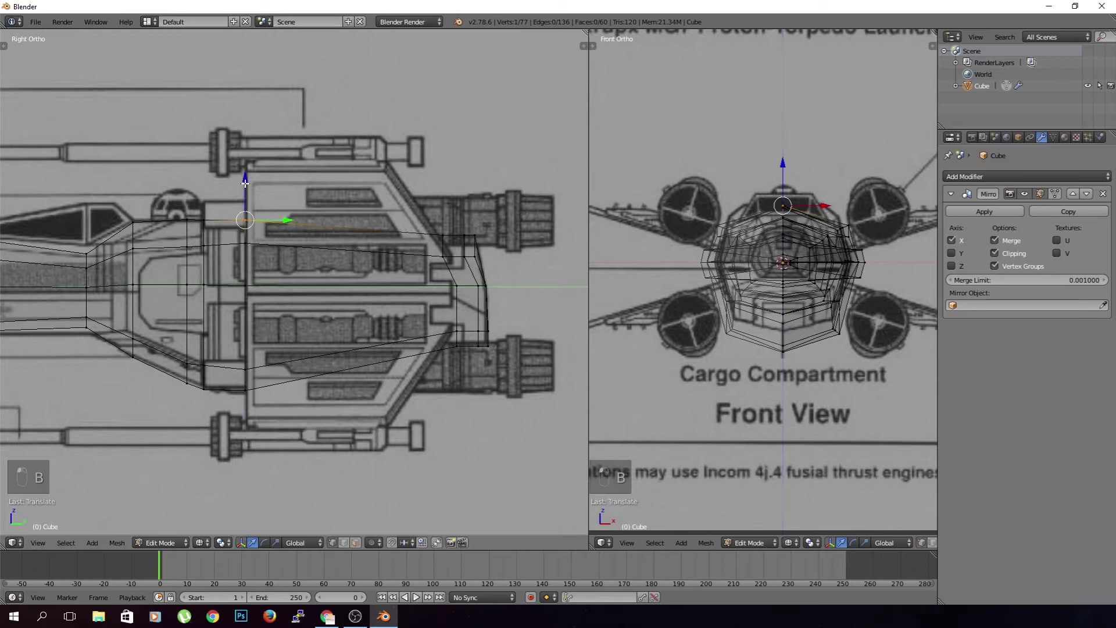
{"action": "middle_click_drag", "start_coordinate": [245, 184], "coordinate": [234, 178], "text": "shift"}
{"action": "key", "text": "a"}
- Lower the bottom vertices of the loop where the tail taper begins to continue the fuselage underside
{"action": "key", "text": "b"}
{"action": "left_click_drag", "start_coordinate": [411, 302], "coordinate": [453, 355]}
{"action": "left_click_drag", "start_coordinate": [444, 289], "coordinate": [442, 331]}
{"action": "key", "text": "a"}
- Raise the top vertices of the loop where the tail taper begins to continue the upper fuselage line
{"action": "key", "text": "b"}
{"action": "left_click_drag", "start_coordinate": [410, 218], "coordinate": [440, 264]}
{"action": "left_click_drag", "start_coordinate": [432, 200], "coordinate": [472, 252]}
{"action": "key", "text": "a"}
{"action": "key", "text": "b"}
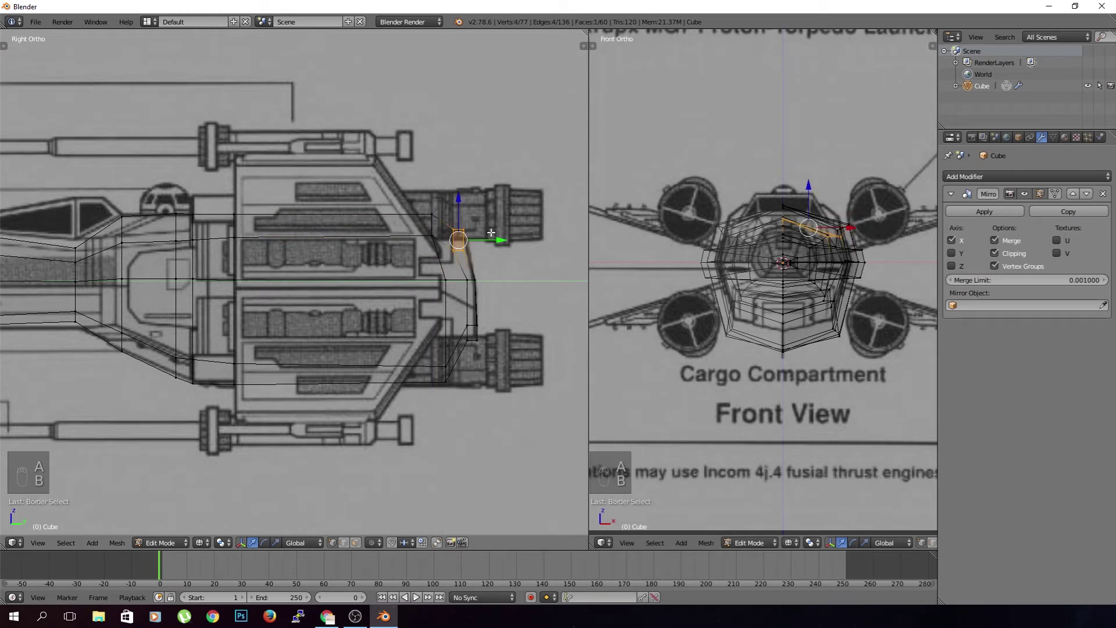
{"action": "key", "text": "a"}
- Shift the lower vertices of the tail-taper loop forward along Y to line them up with the loop's upper vertices
{"action": "mouse_move", "coordinate": [386, 308]}
{"action": "middle_mouse_down", "text": "shift"}
{"action": "mouse_move", "coordinate": [424, 307]}
{"action": "mouse_move", "coordinate": [403, 313]}
{"action": "middle_mouse_up", "text": "shift"}
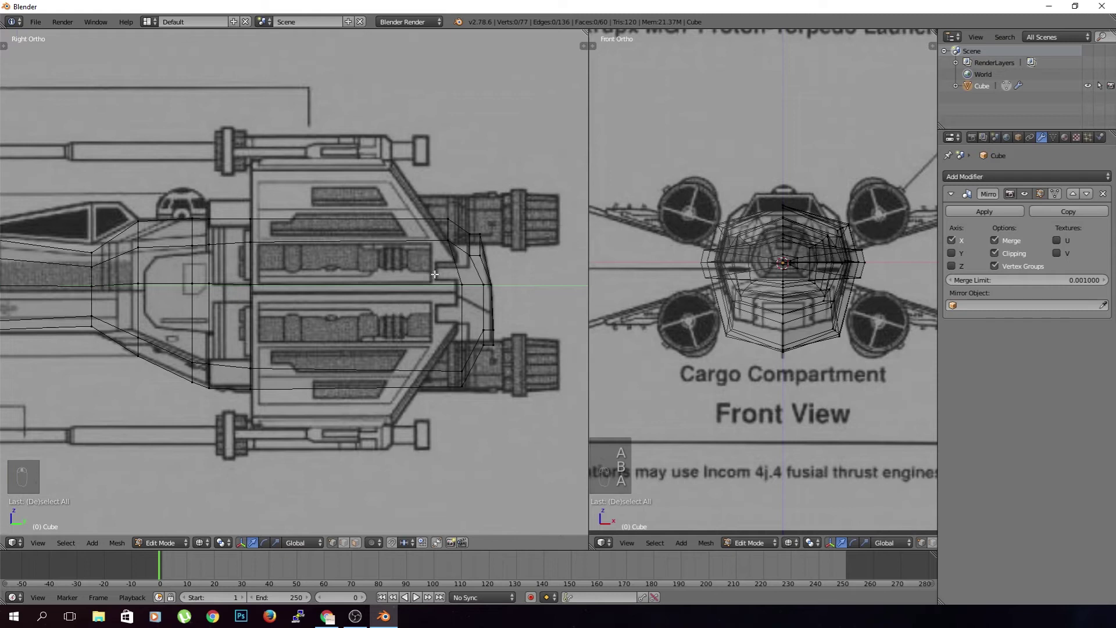
{"action": "key", "text": "b"}
{"action": "left_click_drag", "start_coordinate": [484, 402], "coordinate": [449, 271]}
{"action": "key", "text": "g"}
{"action": "key", "text": "y"}
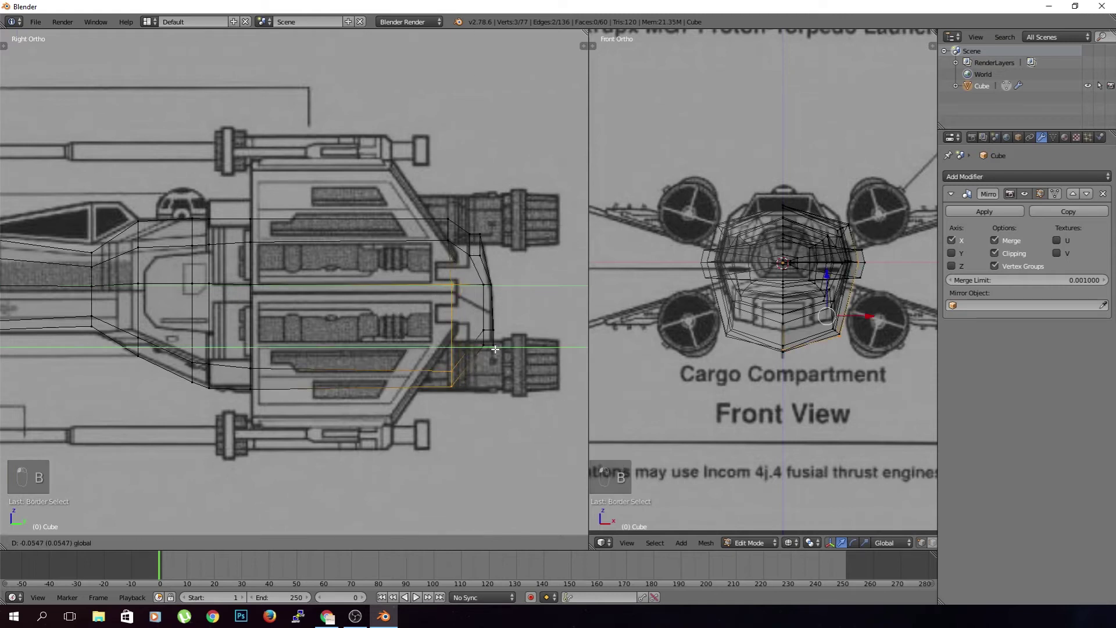
{"action": "left_click", "coordinate": [492, 350]}
{"action": "key", "text": "a"}
- Level the top row of fuselage vertices from the astromech droid back to the tail taper by scaling it flat
{"action": "key", "text": "b"}
{"action": "left_click_drag", "start_coordinate": [133, 207], "coordinate": [471, 224]}
{"action": "key", "text": "s"}
{"action": "left_click", "coordinate": [251, 210]}
{"action": "key", "text": "a"}
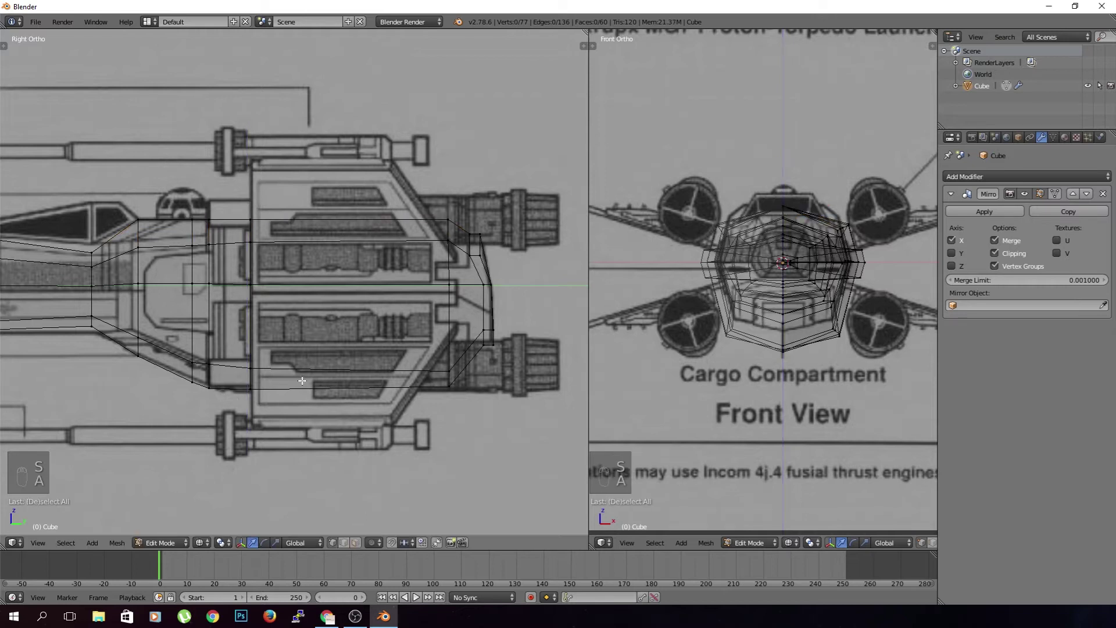
- Flatten the lower side row of fuselage vertices beneath the wings by scaling it to 0 along Z
{"action": "key", "text": "b"}
{"action": "left_click_drag", "start_coordinate": [184, 355], "coordinate": [461, 375]}
{"action": "key", "text": "s"}
{"action": "key", "text": "z"}
{"action": "key", "text": "0"}
{"action": "key", "text": "Return"}
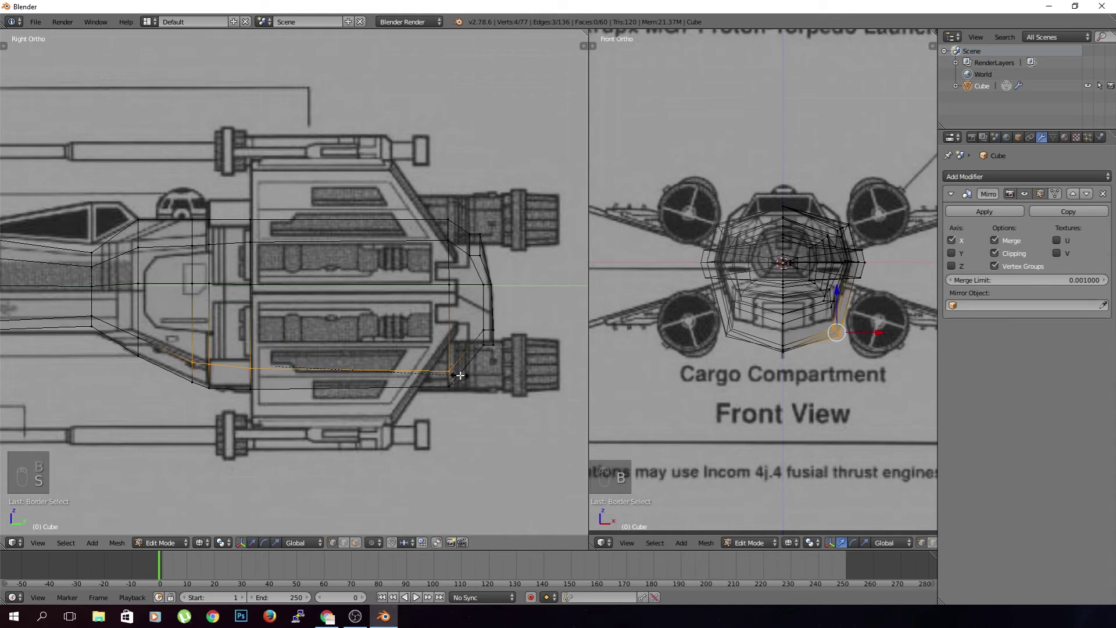
{"action": "key", "text": "a"}
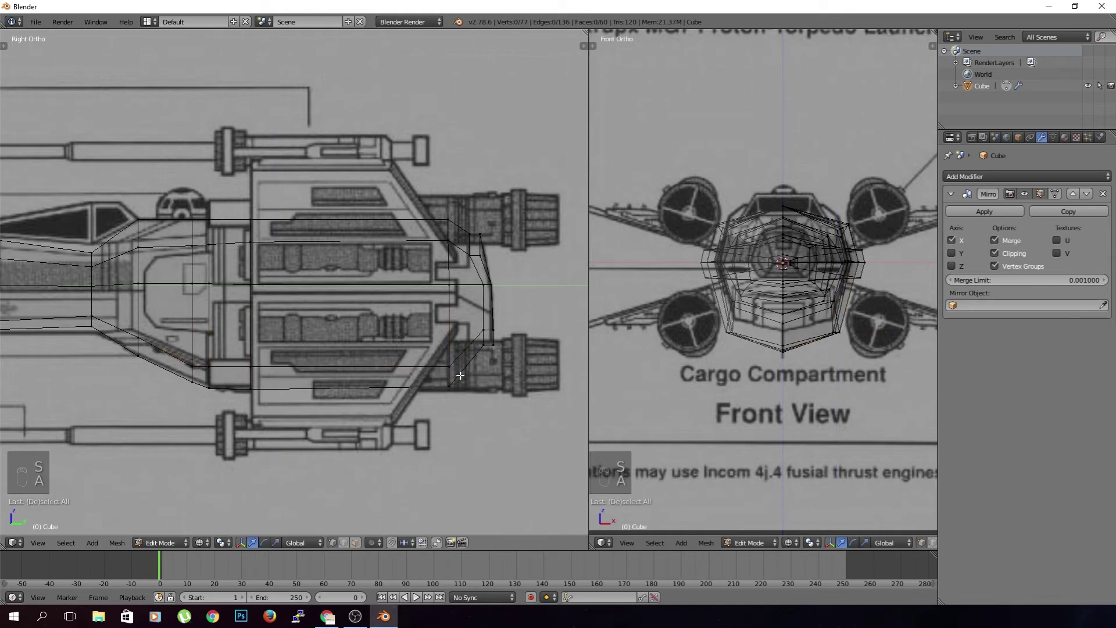
- Straighten the whole tail-taper loop into a vertical line in the side view by scaling it flat
{"action": "key", "text": "b"}
{"action": "left_click_drag", "start_coordinate": [433, 203], "coordinate": [478, 395]}
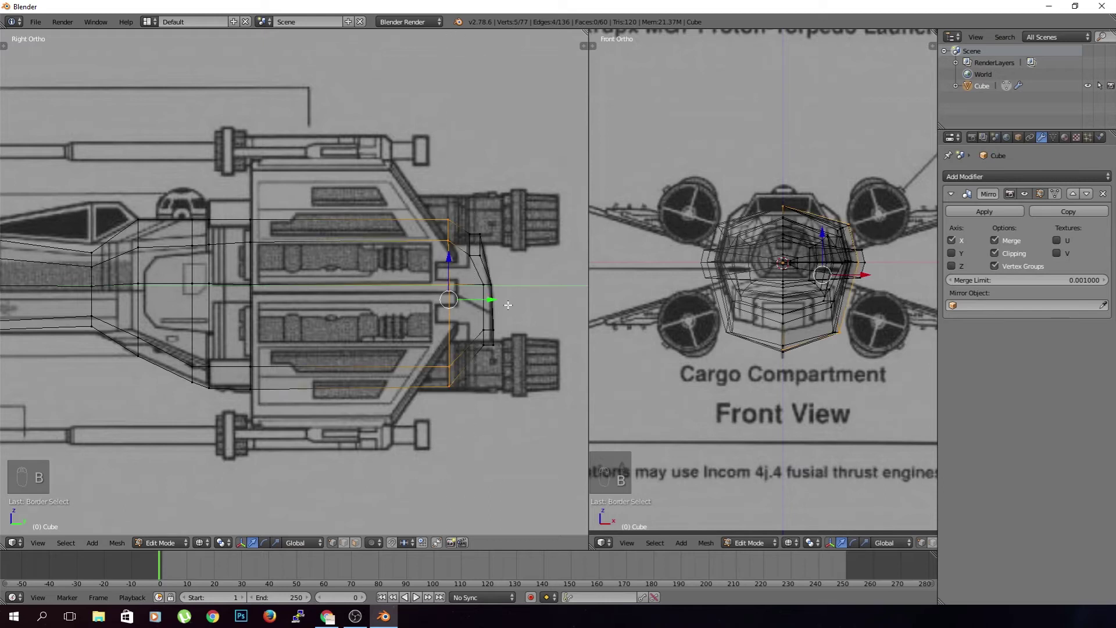
{"action": "key", "text": "s"}
{"action": "left_click", "coordinate": [469, 303]}
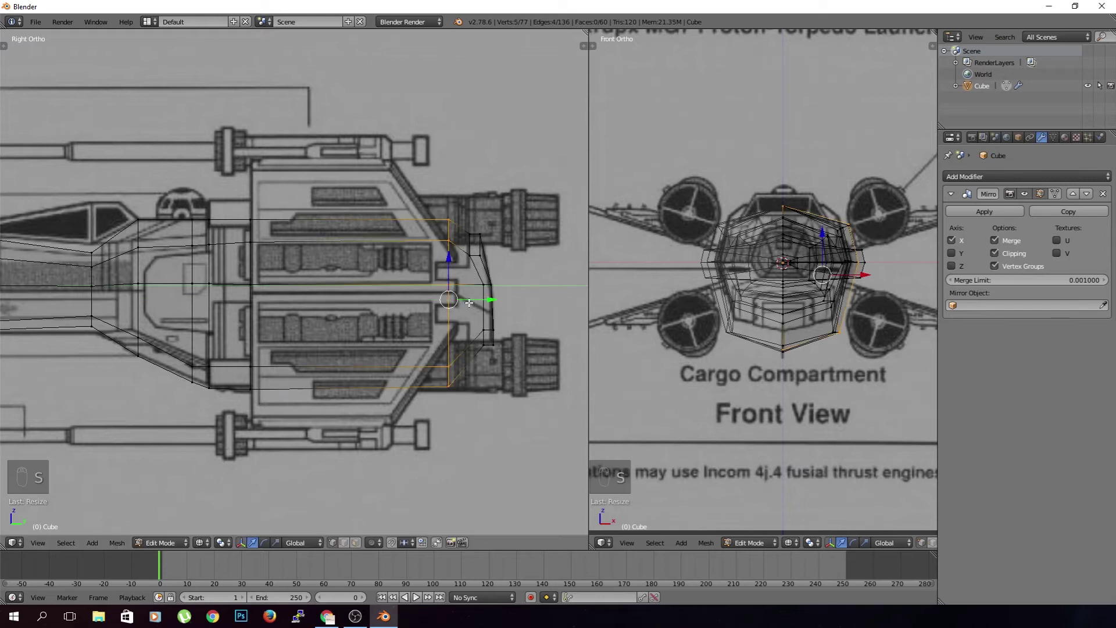
{"action": "key", "text": "a"}
- Move the nose's protruding side vertices inward along X to the nose outline of the top blueprint
{"action": "scroll", "coordinate": [460, 360], "scroll_direction": "down", "scroll_amount": 3}
{"action": "scroll", "coordinate": [459, 361], "scroll_direction": "left", "scroll_amount": 5, "text": "ctrl"}
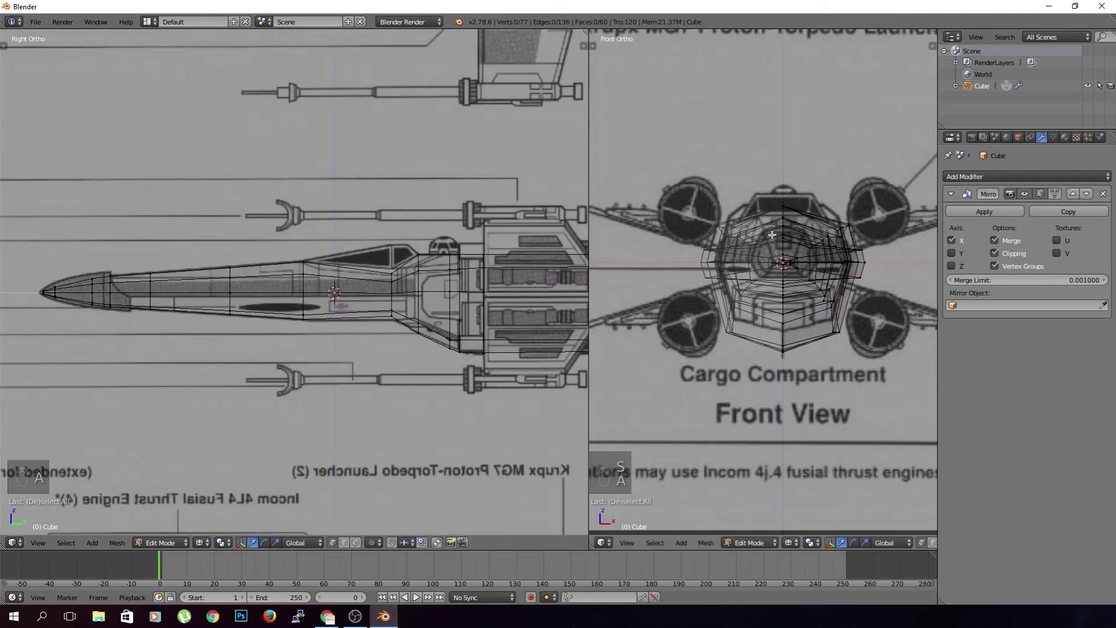
{"action": "key", "text": "space"}
{"action": "mouse_move", "coordinate": [803, 192]}
{"action": "middle_mouse_down"}
{"action": "mouse_move", "coordinate": [777, 217]}
{"action": "mouse_move", "coordinate": [797, 312]}
{"action": "mouse_move", "coordinate": [777, 333]}
{"action": "mouse_move", "coordinate": [822, 286]}
{"action": "mouse_move", "coordinate": [817, 349]}
{"action": "middle_mouse_up"}
{"action": "key", "text": "z"}
{"action": "key", "text": "KP_5"}
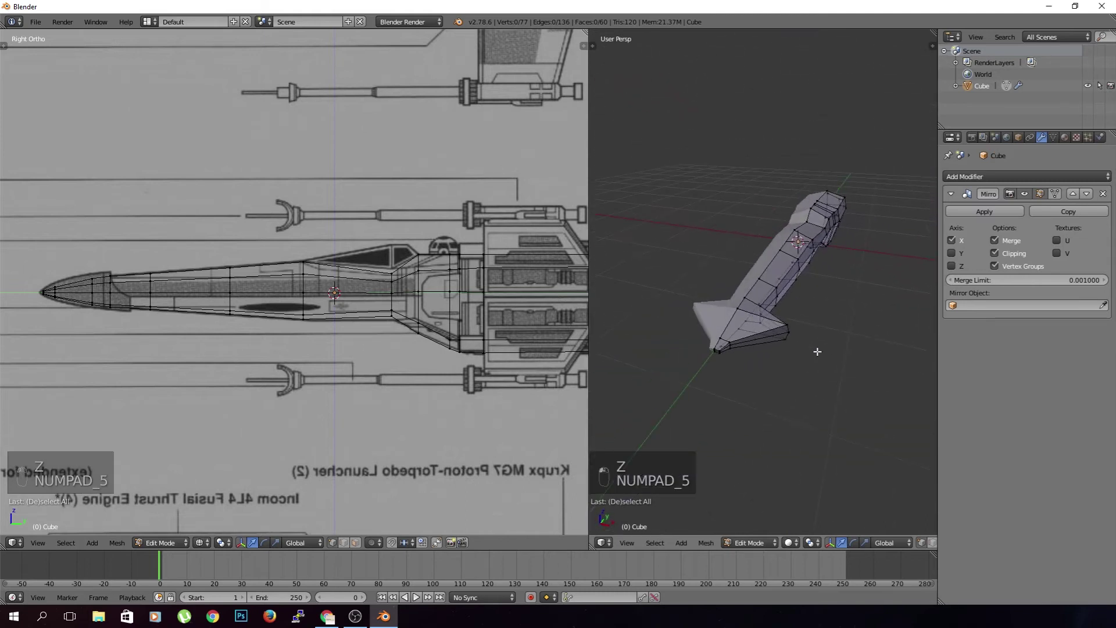
{"action": "key", "text": "b"}
{"action": "left_click_drag", "start_coordinate": [796, 342], "coordinate": [779, 318]}
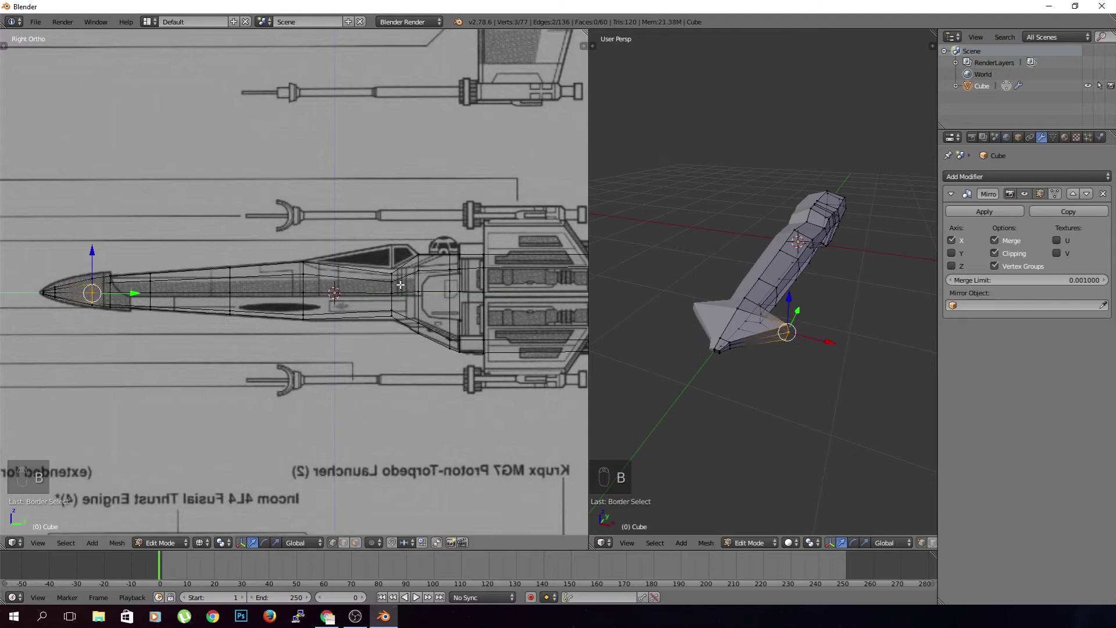
{"action": "key", "text": "KP_7"}
{"action": "scroll", "coordinate": [348, 302], "scroll_direction": "up", "scroll_amount": 3}
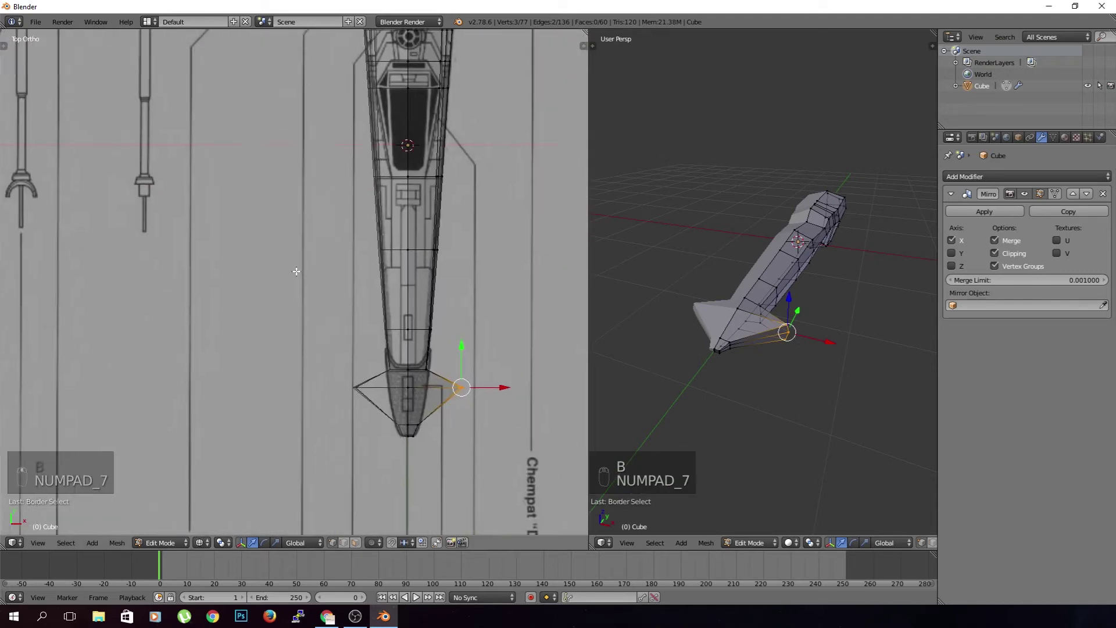
{"action": "scroll", "coordinate": [463, 410], "scroll_direction": "up", "scroll_amount": 2}
{"action": "left_click_drag", "start_coordinate": [532, 391], "coordinate": [482, 395]}
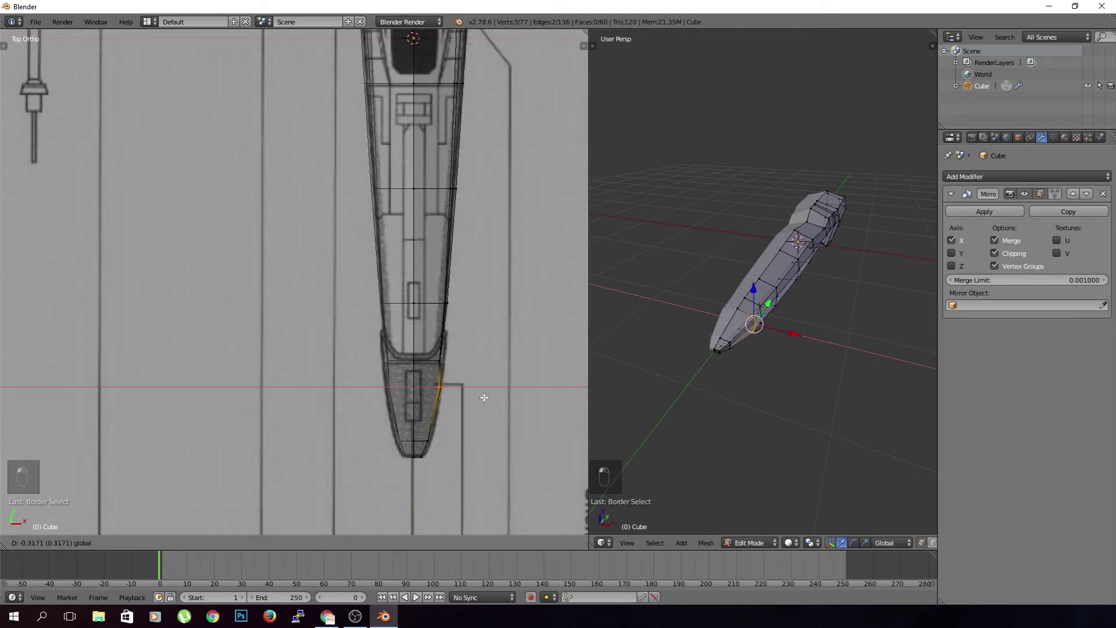
{"action": "left_click_drag", "start_coordinate": [481, 398], "coordinate": [483, 398]}
{"action": "key", "text": "a"}
- Examine the fuselage shape in perspective and against the front, side and top blueprints
{"action": "middle_click_drag", "start_coordinate": [774, 333], "coordinate": [717, 399], "text": "shift"}
{"action": "middle_click_drag", "start_coordinate": [770, 395], "coordinate": [657, 332]}
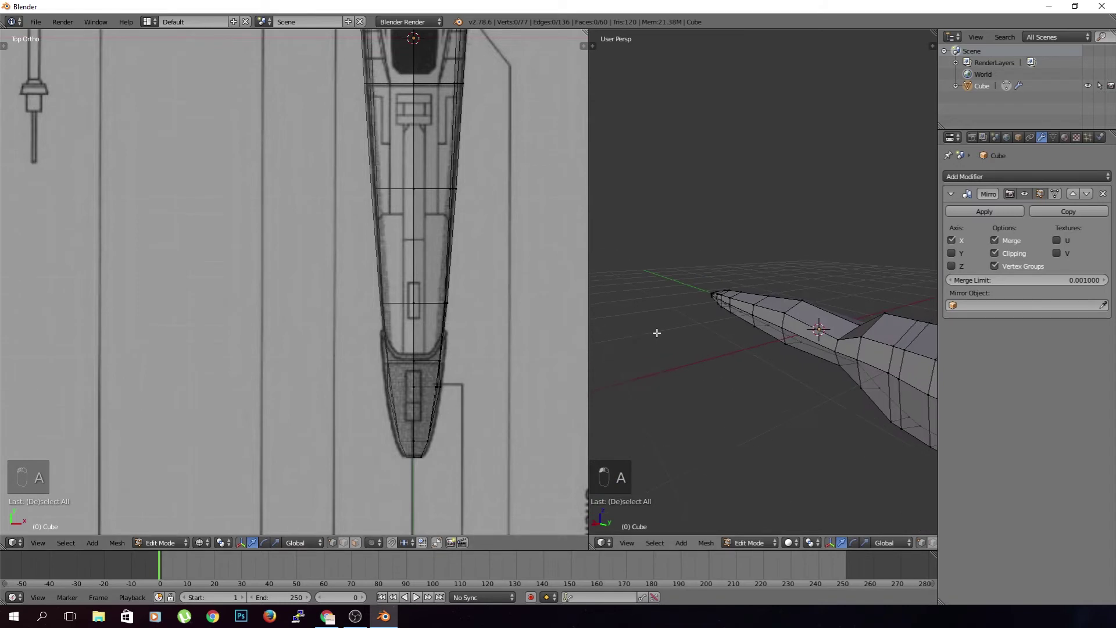
{"action": "key", "text": "KP_1"}
{"action": "key", "text": "KP_5"}
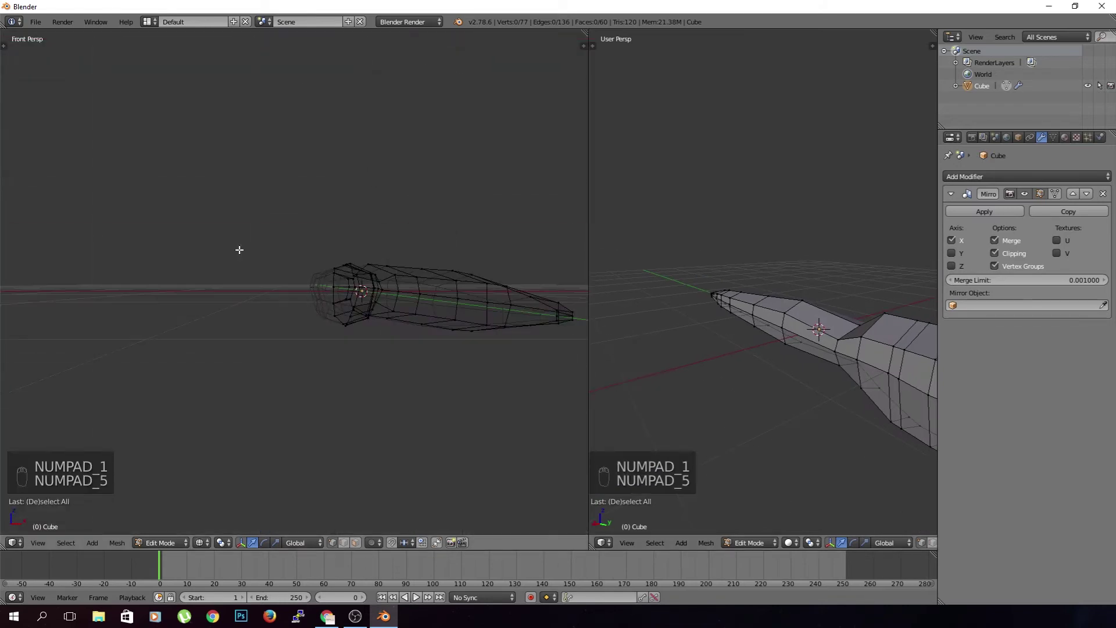
{"action": "key", "text": "KP_5"}
{"action": "scroll", "coordinate": [263, 326], "scroll_direction": "up", "scroll_amount": 5}
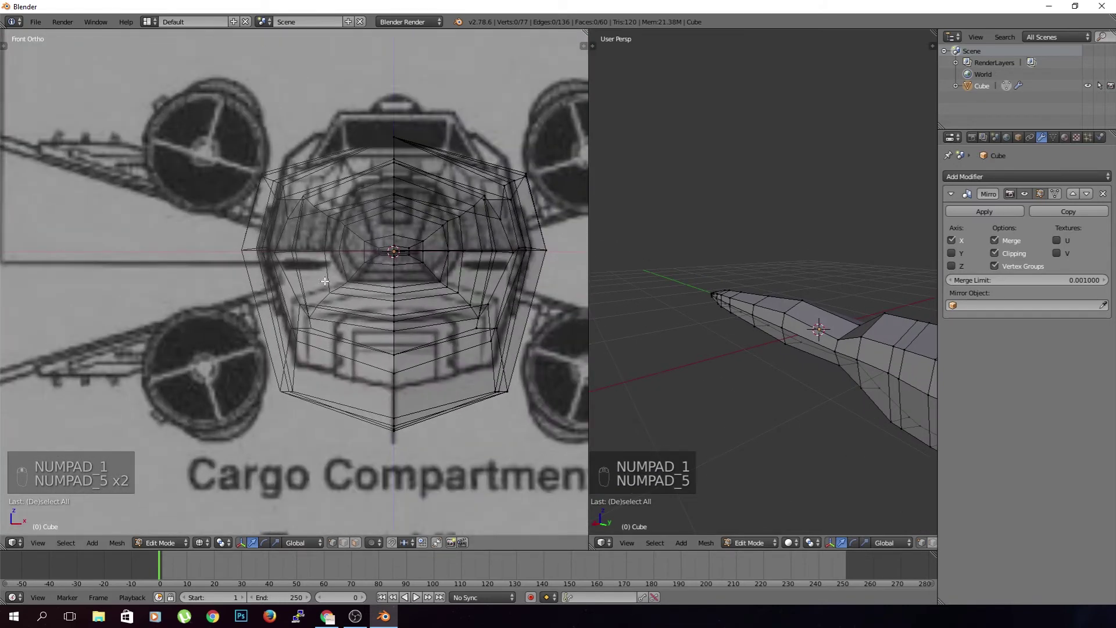
{"action": "middle_click_drag", "start_coordinate": [745, 368], "coordinate": [703, 402]}
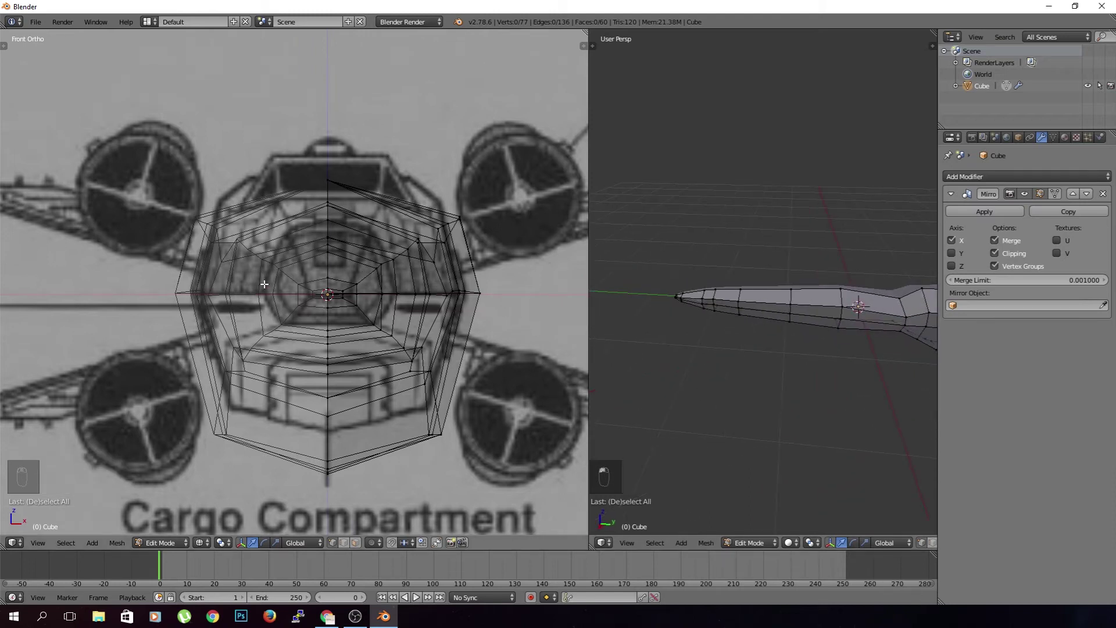
{"action": "middle_click_drag", "start_coordinate": [655, 349], "coordinate": [810, 393]}
{"action": "key", "text": "KP_3"}
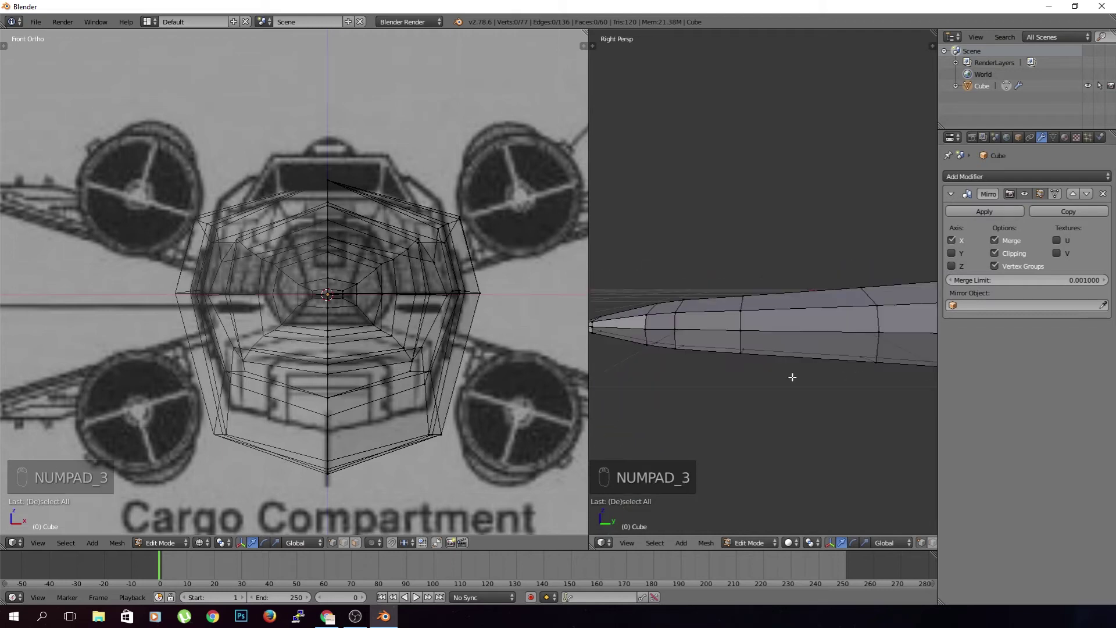
{"action": "key", "text": "KP_1"}
{"action": "key", "text": "KP_3"}
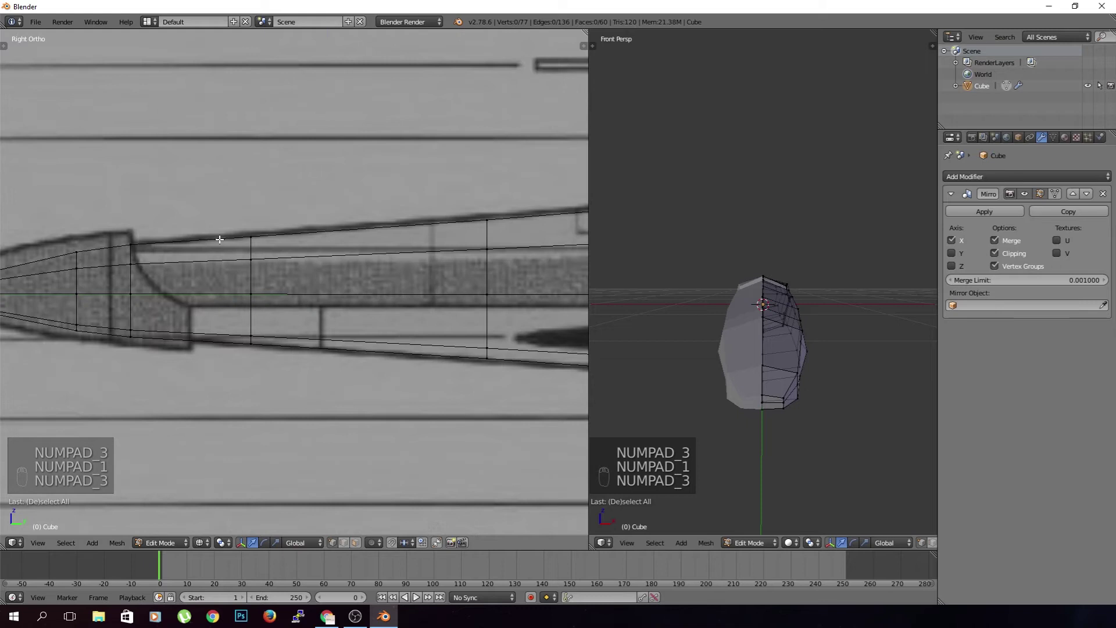
{"action": "scroll", "coordinate": [219, 239], "scroll_direction": "down", "scroll_amount": 5}
{"action": "middle_click_drag", "start_coordinate": [115, 268], "coordinate": [292, 338]}
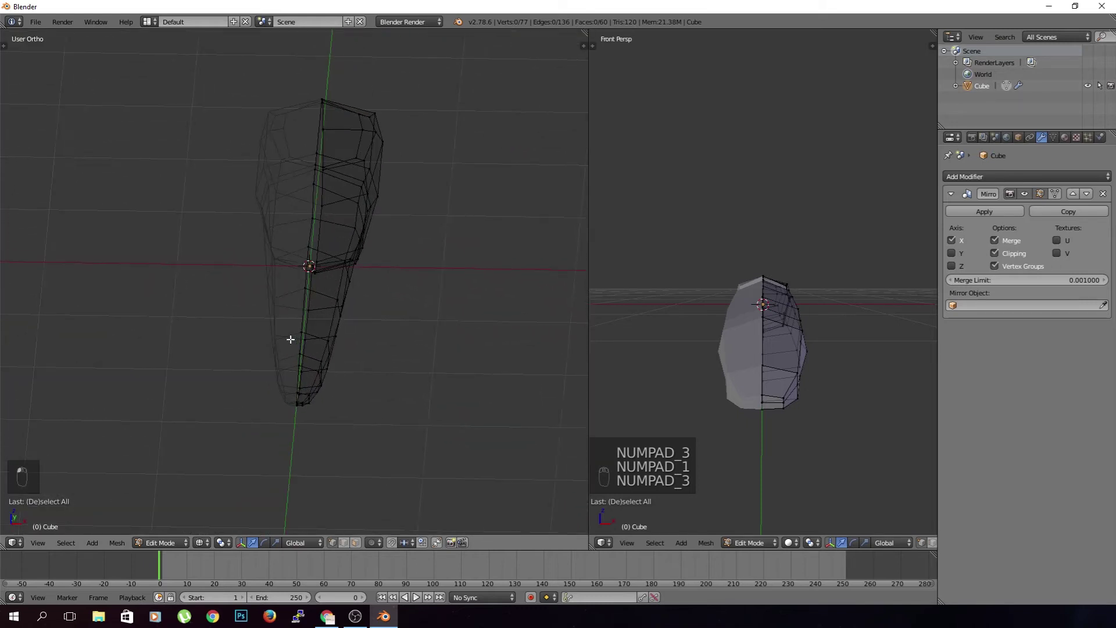
{"action": "key", "text": "KP_1"}
{"action": "scroll", "coordinate": [291, 339], "scroll_direction": "up", "scroll_amount": 6}
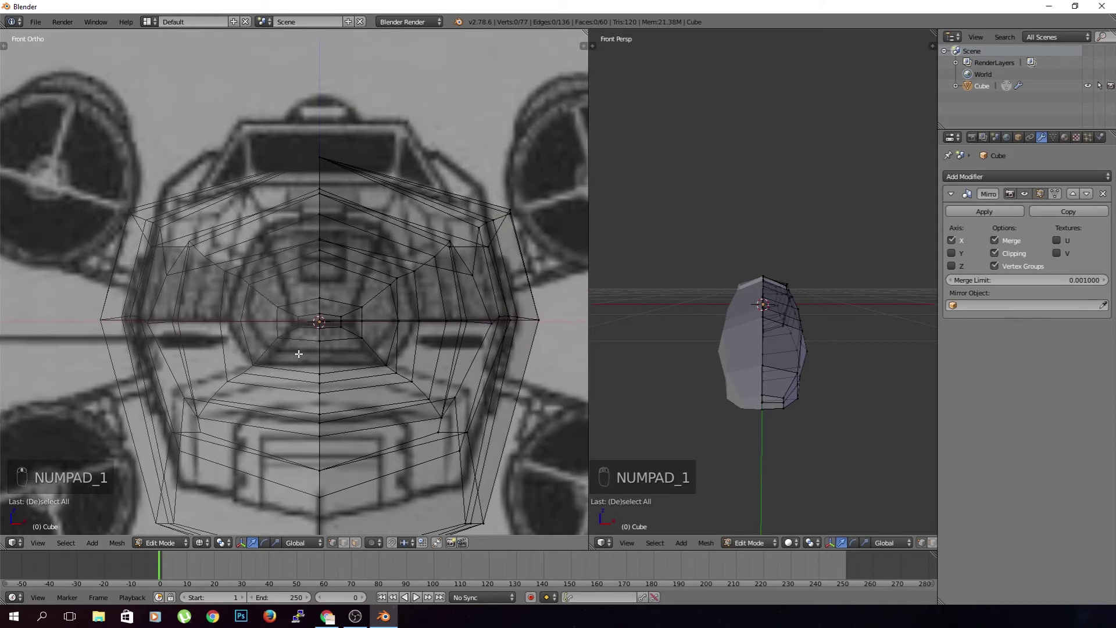
{"action": "key", "text": "KP_7"}
{"action": "scroll", "coordinate": [372, 320], "scroll_direction": "down", "scroll_amount": 4}
{"action": "middle_click_drag", "start_coordinate": [375, 329], "coordinate": [374, 324], "text": "shift"}
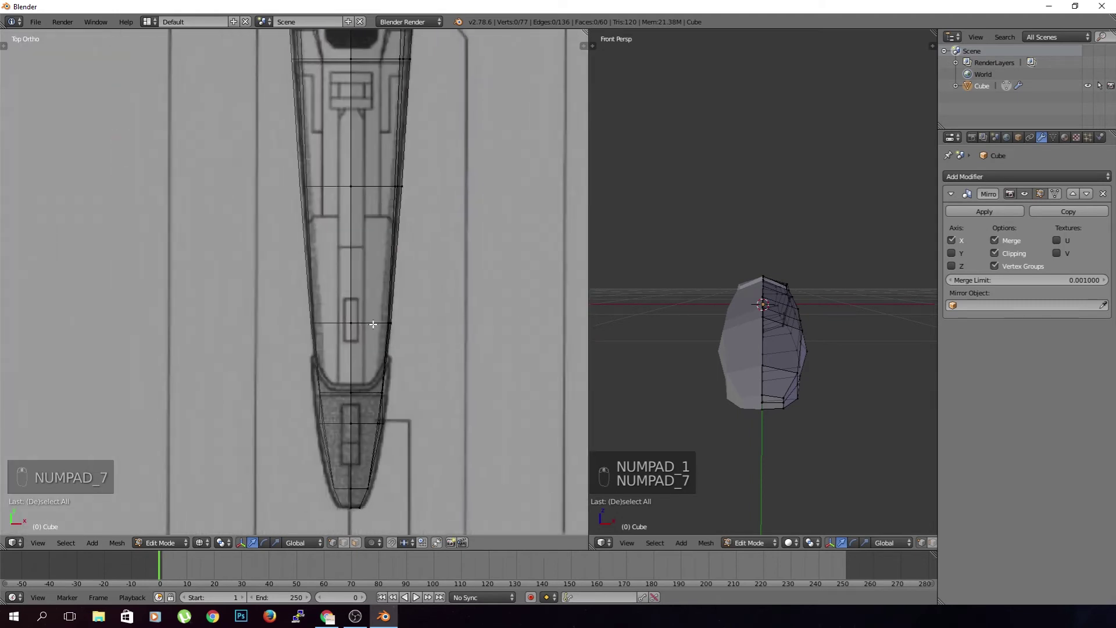
- Adjust two outlying side vertices of the forward fuselage along X to smooth its side contour
{"action": "key", "text": "KP_5"}
{"action": "mouse_move", "coordinate": [348, 361]}
{"action": "middle_mouse_down"}
{"action": "mouse_move", "coordinate": [352, 269]}
{"action": "mouse_move", "coordinate": [366, 282]}
{"action": "mouse_move", "coordinate": [335, 359]}
{"action": "mouse_move", "coordinate": [386, 334]}
{"action": "mouse_move", "coordinate": [384, 389]}
{"action": "mouse_move", "coordinate": [381, 314]}
{"action": "mouse_move", "coordinate": [342, 314]}
{"action": "mouse_move", "coordinate": [329, 326]}
{"action": "mouse_move", "coordinate": [366, 360]}
{"action": "mouse_move", "coordinate": [375, 351]}
{"action": "mouse_move", "coordinate": [360, 360]}
{"action": "middle_mouse_up"}
{"action": "right_click", "coordinate": [369, 296]}
{"action": "left_click_drag", "start_coordinate": [408, 401], "coordinate": [401, 403]}
{"action": "key", "text": "a"}
{"action": "key", "text": "Tab"}
{"action": "middle_click_drag", "start_coordinate": [401, 403], "coordinate": [374, 333]}
{"action": "key", "text": "Tab"}
{"action": "right_click", "coordinate": [380, 330]}
{"action": "left_click_drag", "start_coordinate": [426, 341], "coordinate": [427, 344]}
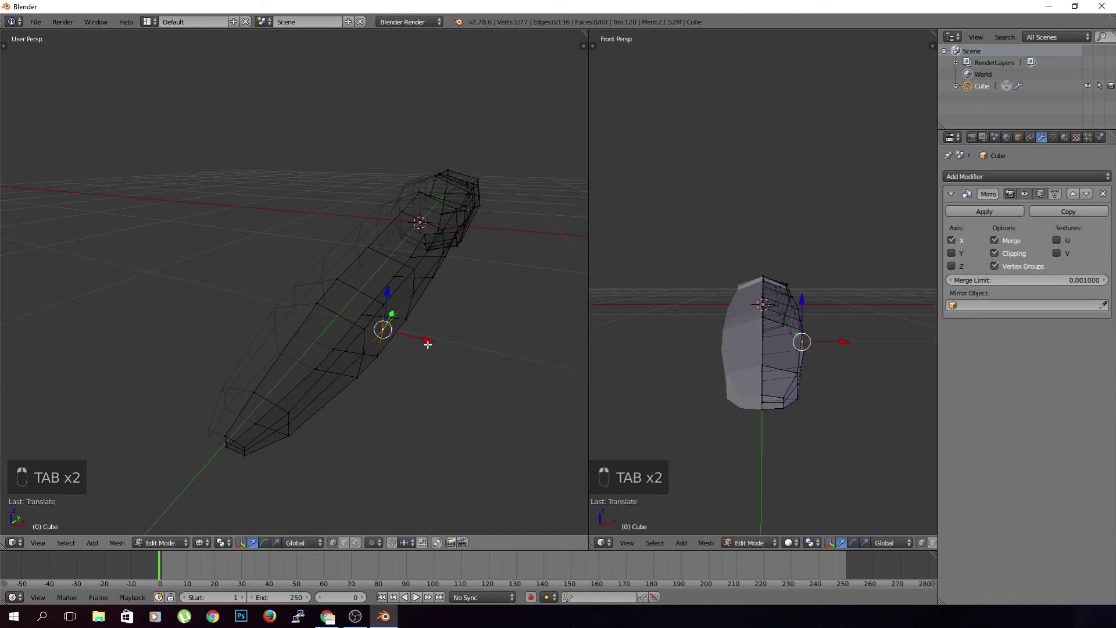
- Leave mesh editing and inspect the mirrored fuselage against the top blueprint and as a shaded solid in perspective
{"action": "key", "text": "Tab"}
{"action": "key", "text": "KP_7"}
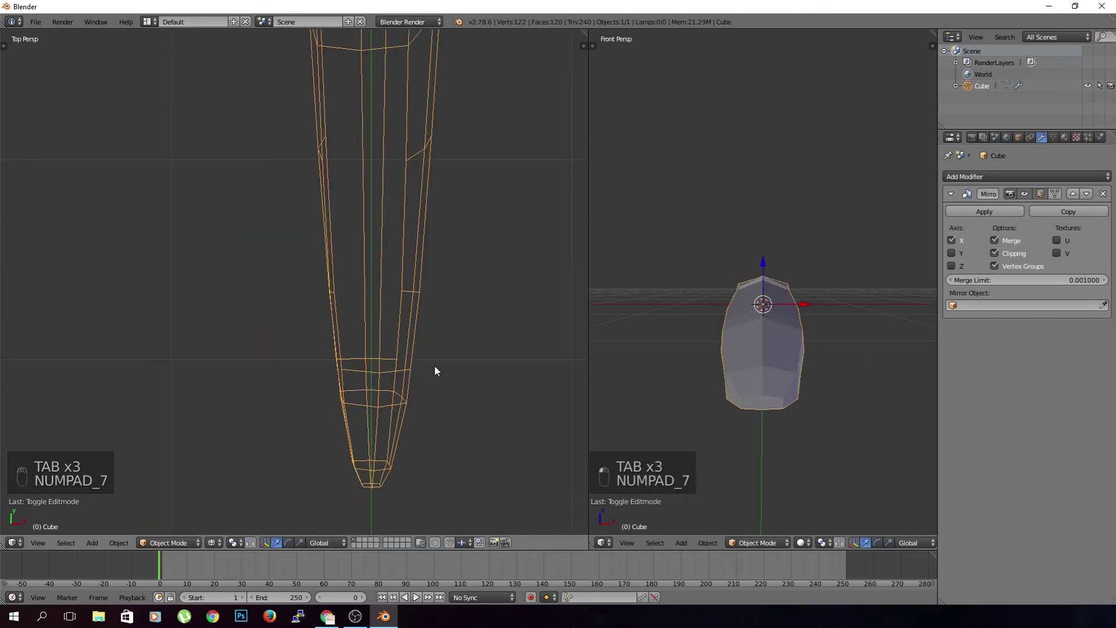
{"action": "key", "text": "KP_5"}
{"action": "key", "text": "a"}
{"action": "key", "text": "a"}
{"action": "scroll", "coordinate": [419, 355], "scroll_direction": "up", "scroll_amount": 5}
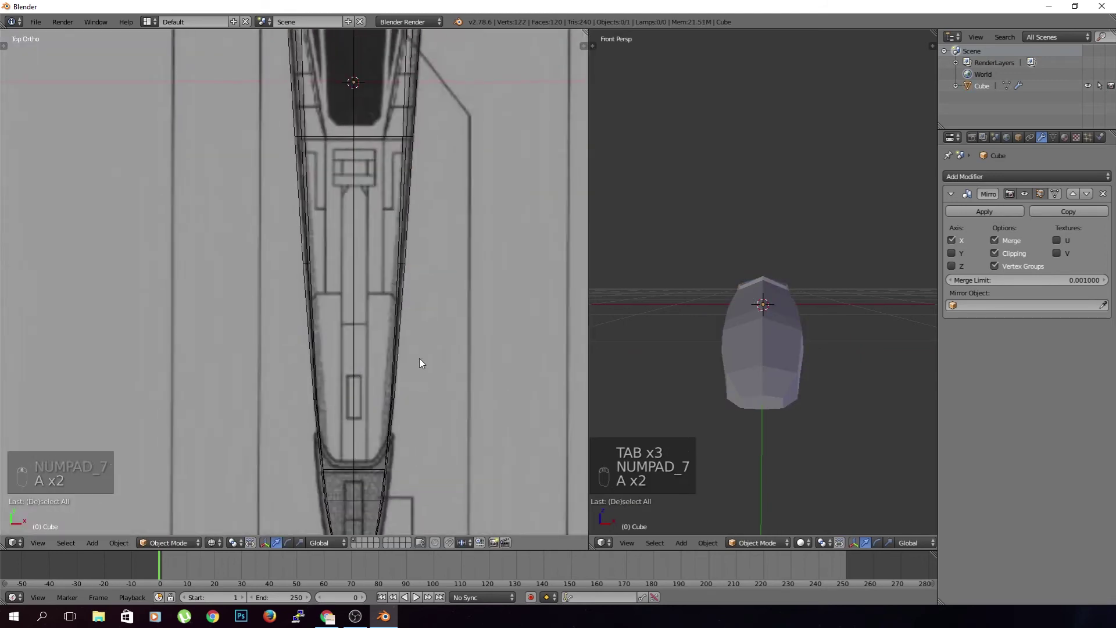
{"action": "scroll", "coordinate": [417, 407], "scroll_direction": "down", "scroll_amount": 3}
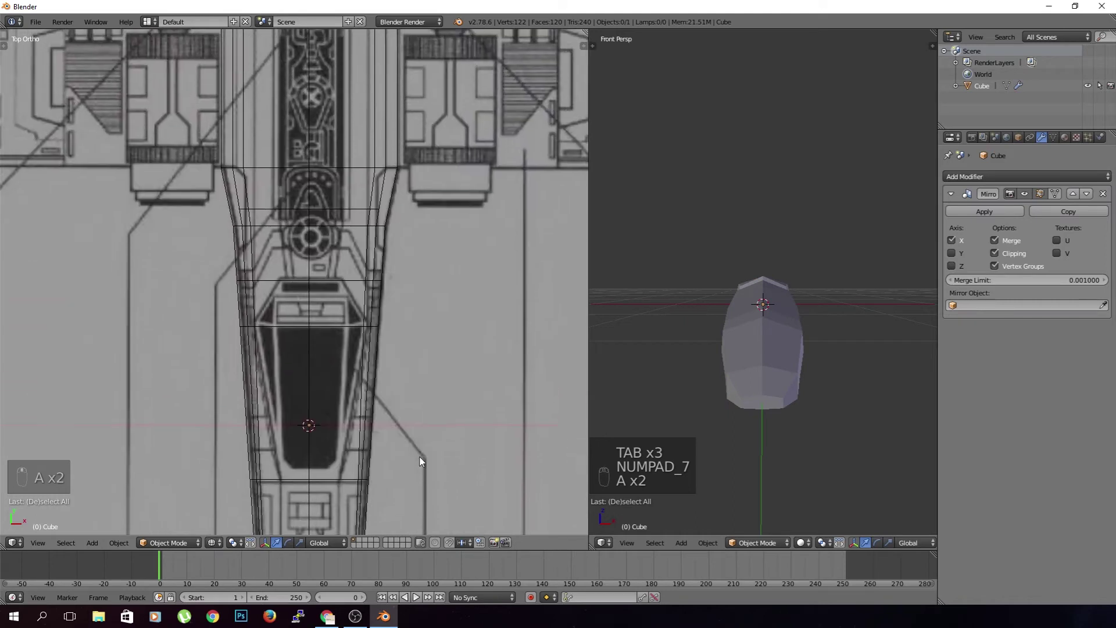
{"action": "middle_click_drag", "start_coordinate": [425, 449], "coordinate": [332, 347]}
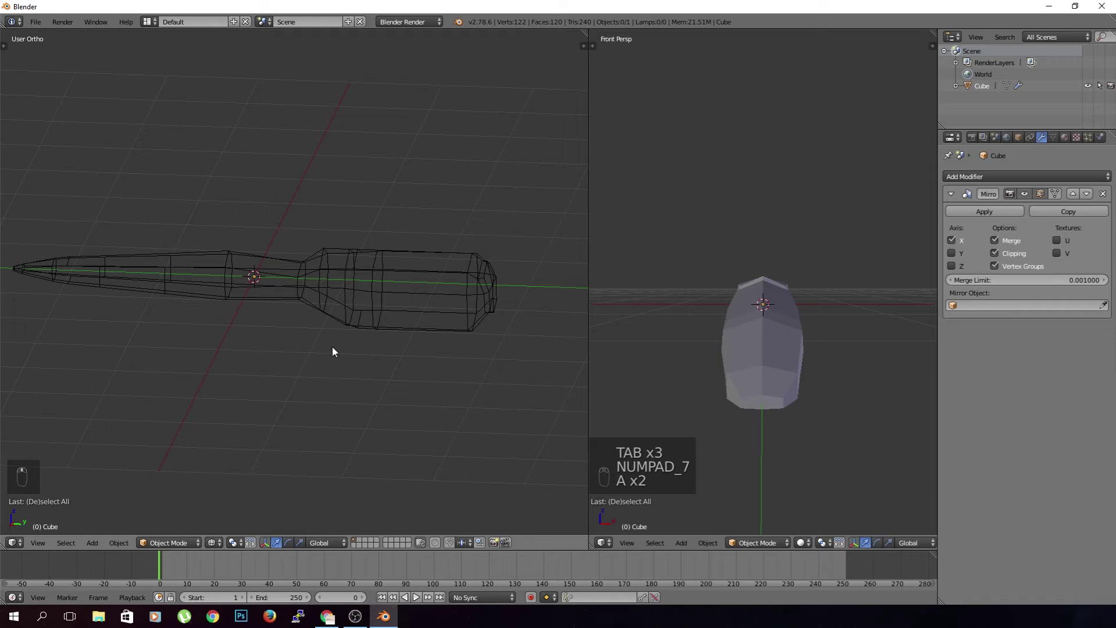
{"action": "key", "text": "KP_5"}
{"action": "key", "text": "KP_3"}
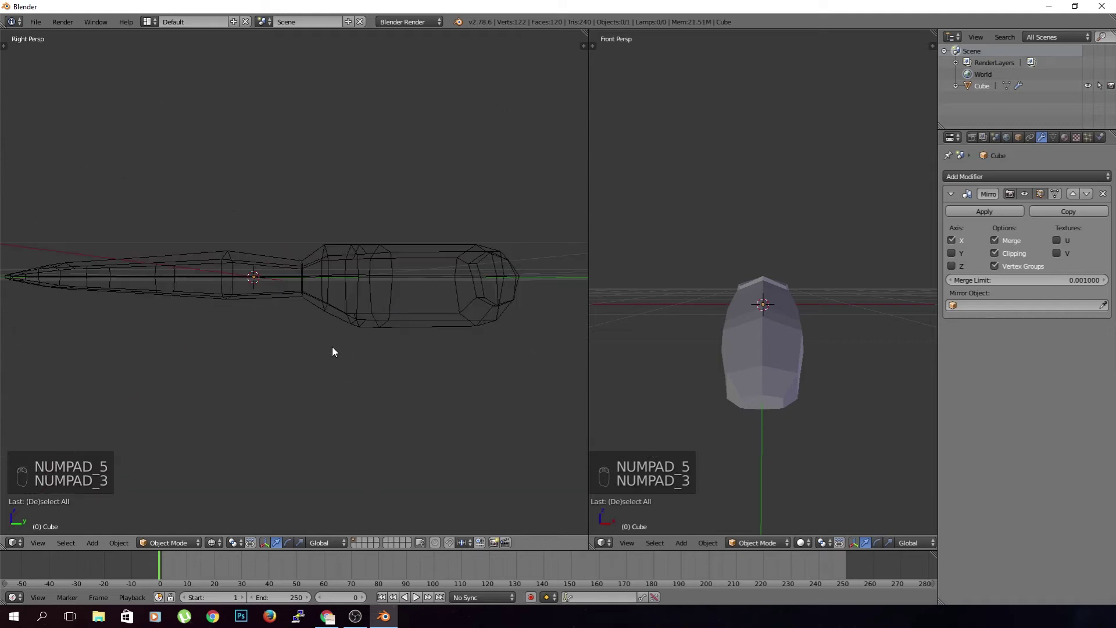
{"action": "key", "text": "z"}
{"action": "middle_click_drag", "start_coordinate": [332, 347], "coordinate": [364, 322]}
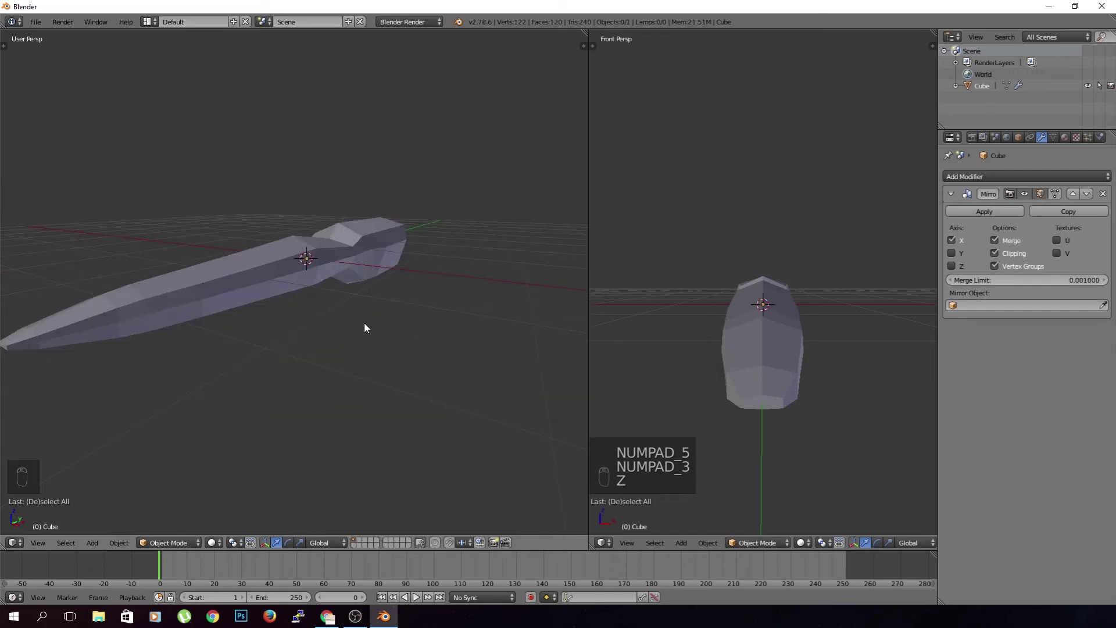
- Lower the bottom vertices beneath the rear of the canopy along Z to the underside outline of the side blueprint
{"action": "key", "text": "KP_3"}
{"action": "key", "text": "KP_5"}
{"action": "key", "text": "z"}
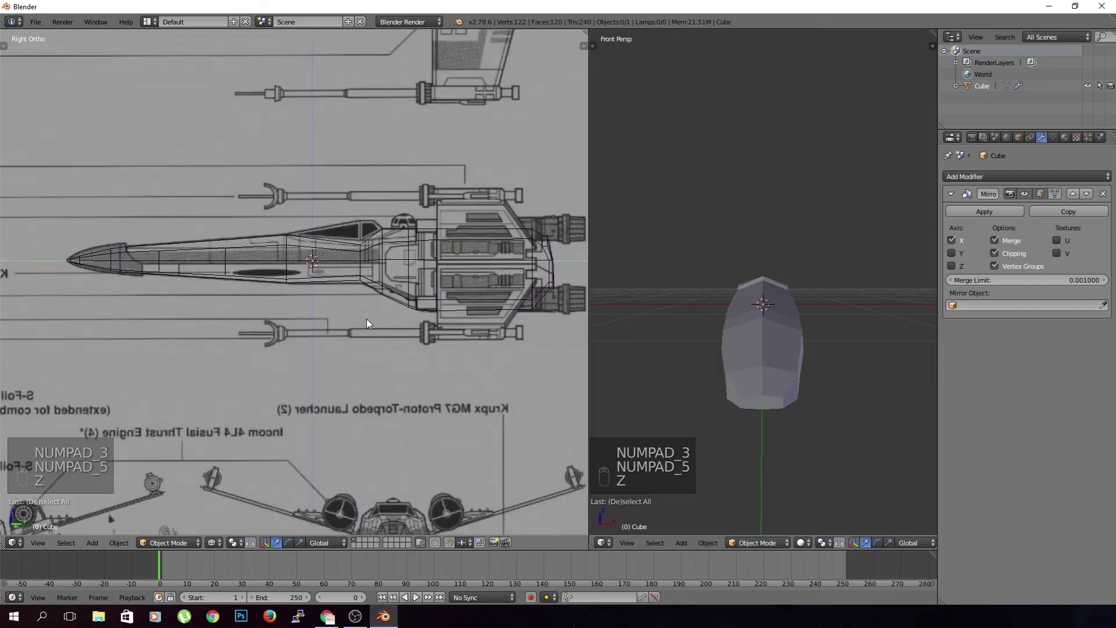
{"action": "scroll", "coordinate": [325, 299], "scroll_direction": "up", "scroll_amount": 3}
{"action": "key", "text": "b"}
{"action": "left_click_drag", "start_coordinate": [357, 267], "coordinate": [379, 304]}
{"action": "key", "text": "Tab"}
{"action": "key", "text": "a"}
{"action": "key", "text": "b"}
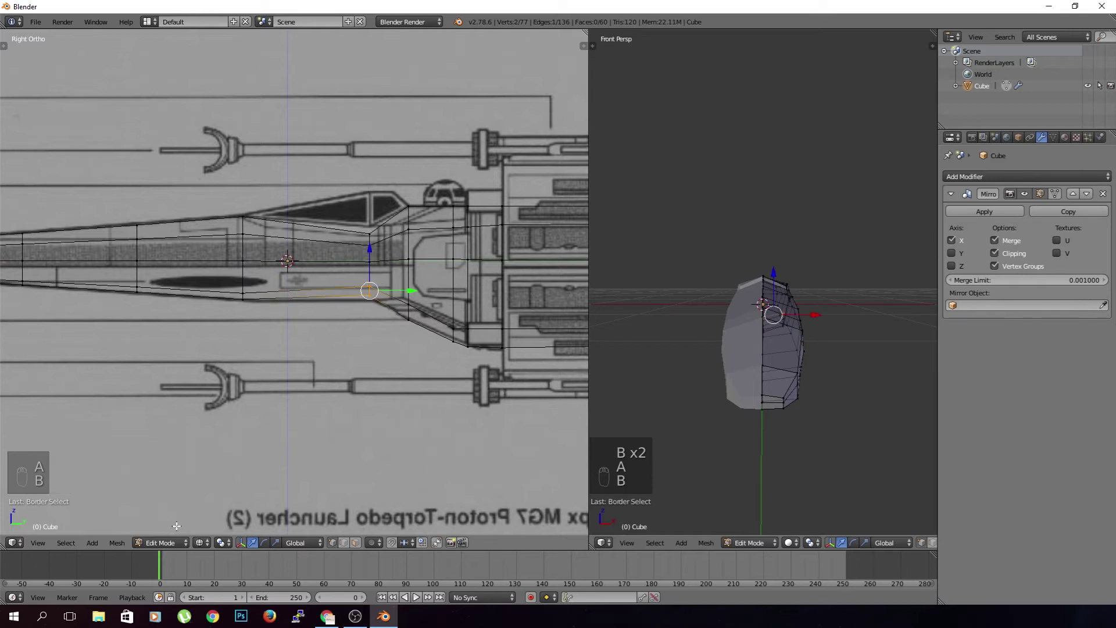
{"action": "key", "text": "g"}
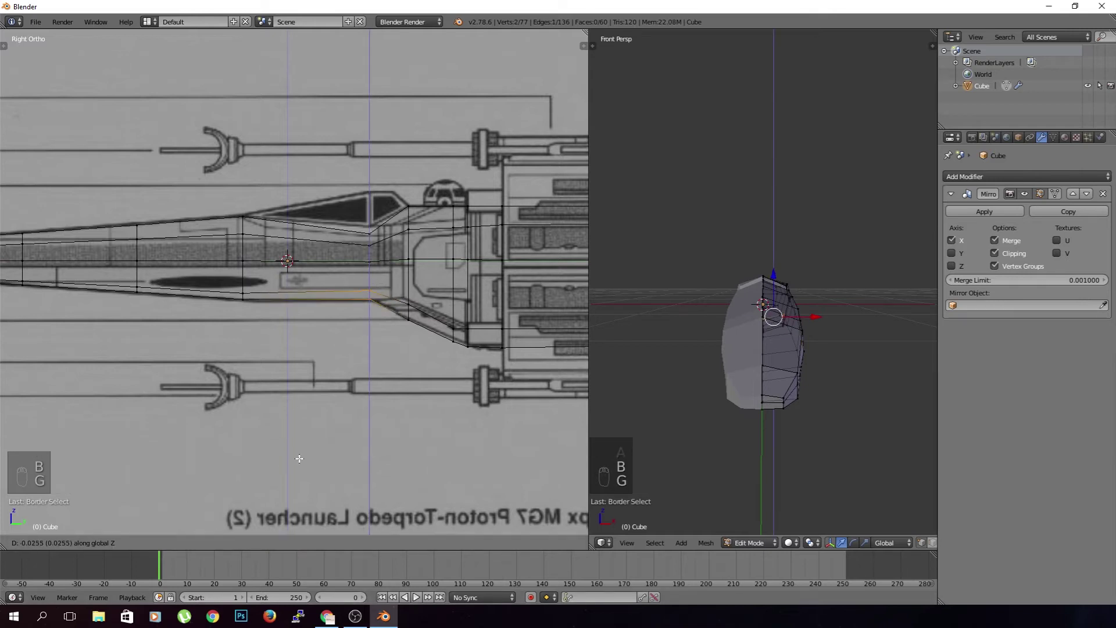
{"action": "left_click", "coordinate": [300, 459]}
{"action": "key", "text": "a"}
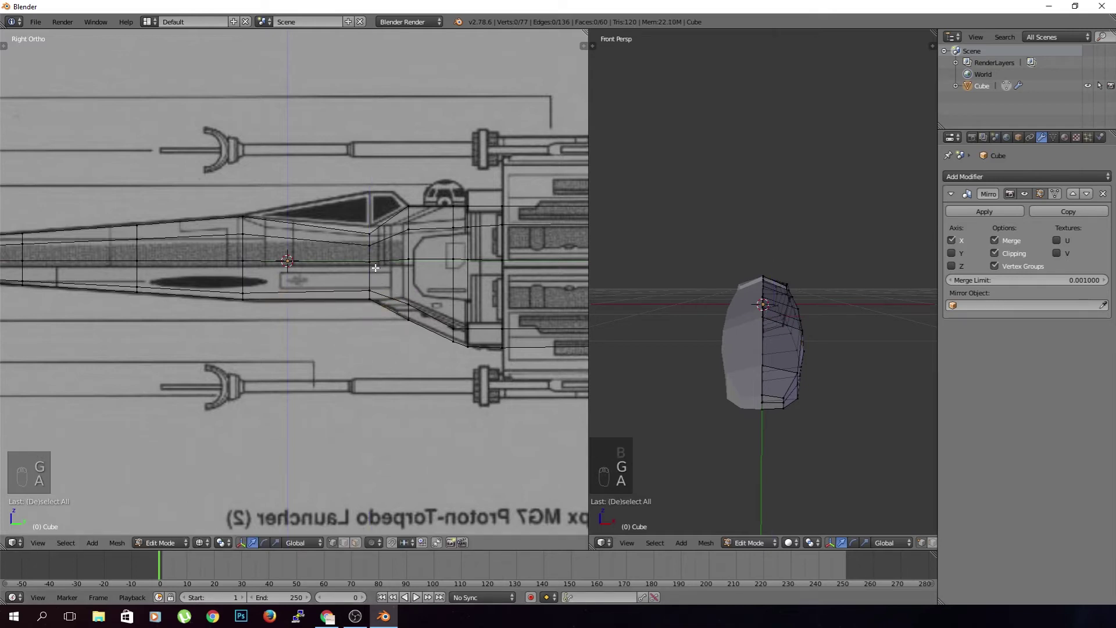
- Return to object mode and add a new cube mesh at the 3D cursor
{"action": "scroll", "coordinate": [372, 245], "scroll_direction": "up", "scroll_amount": 3}
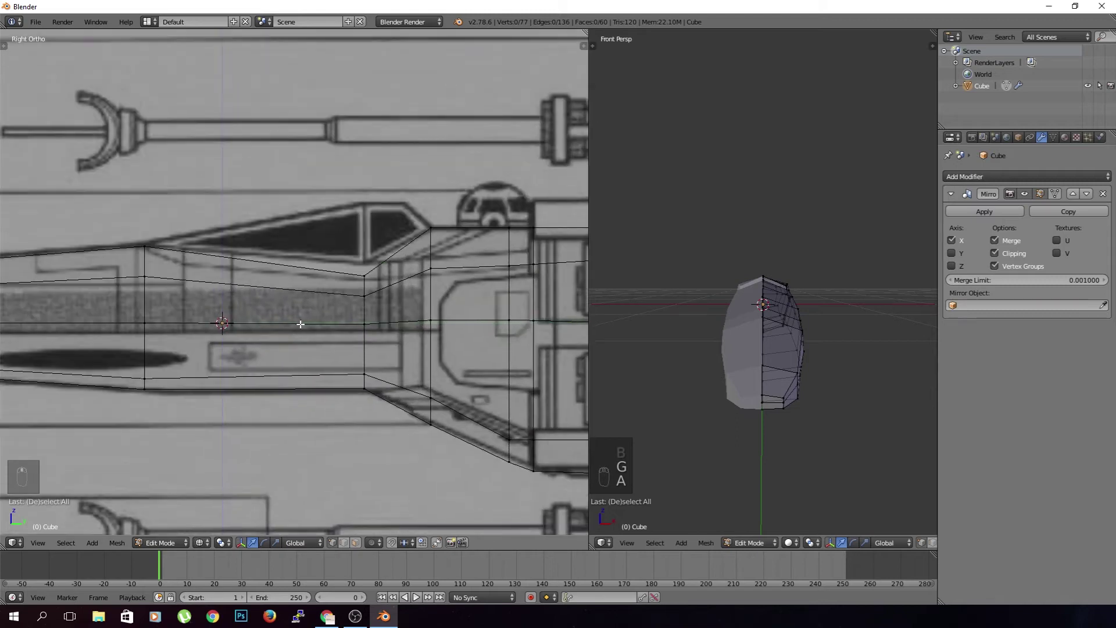
{"action": "key", "text": "Tab"}
{"action": "key", "text": "shift+a"}
{"action": "mouse_move", "coordinate": [312, 325]}
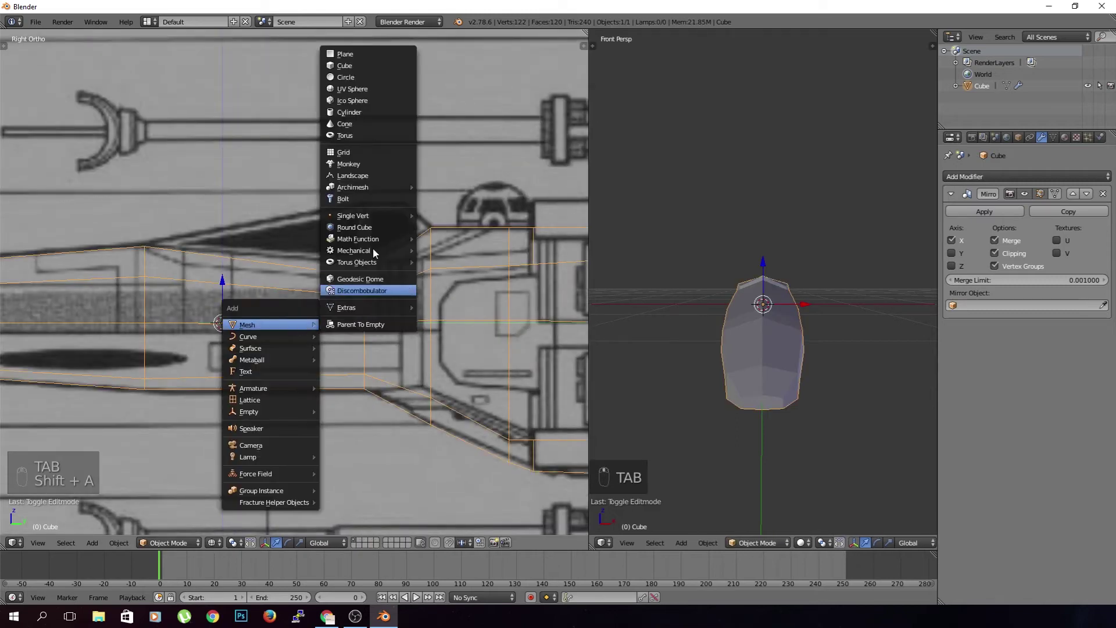
{"action": "left_click", "coordinate": [366, 68]}
{"action": "scroll", "coordinate": [357, 354], "scroll_direction": "down", "scroll_amount": 5}
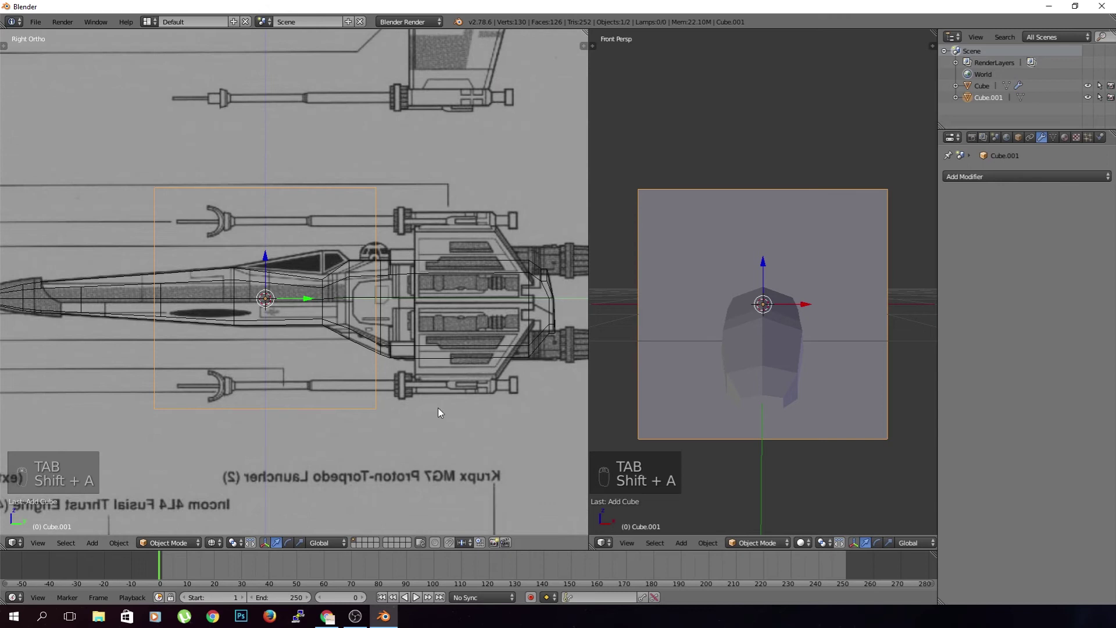
{"action": "key", "text": "g"}
{"action": "left_click", "coordinate": [386, 396]}
{"action": "key", "text": "s"}
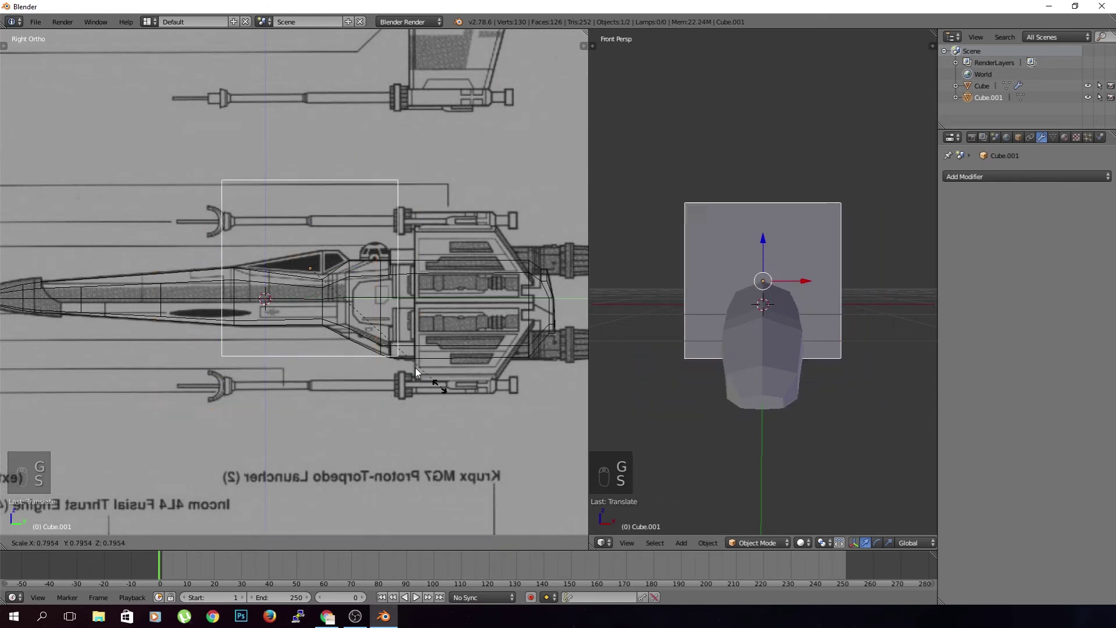
{"action": "left_click", "coordinate": [343, 308]}
{"action": "scroll", "coordinate": [351, 326], "scroll_direction": "up", "scroll_amount": 2}
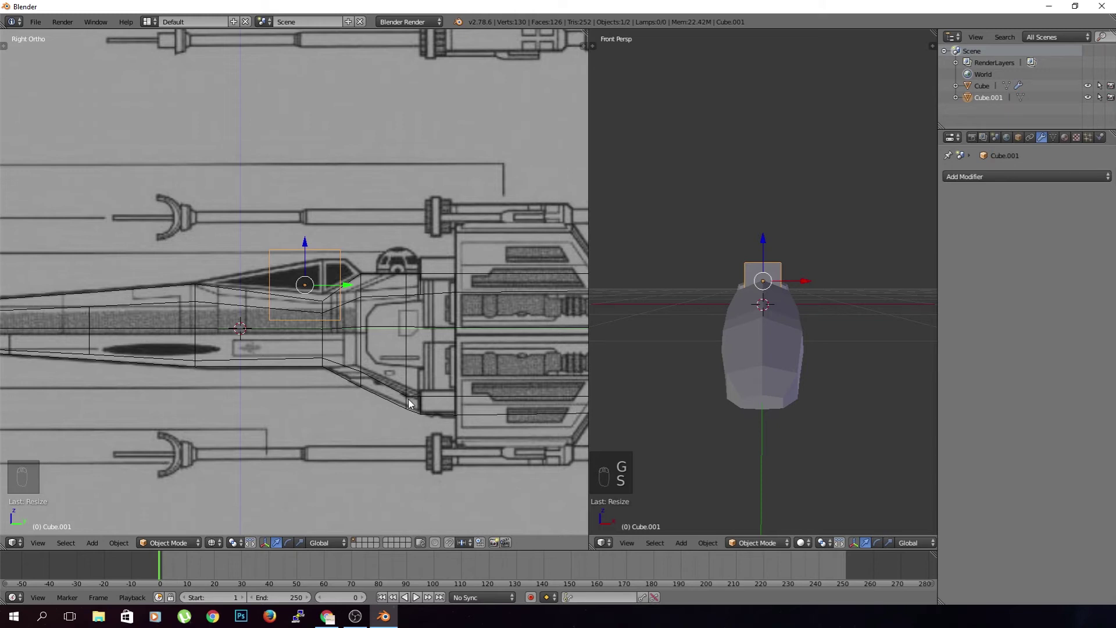
{"action": "key", "text": "ctrl+z"}
{"action": "key", "text": "ctrl+z"}
{"action": "key", "text": "ctrl+z"}
- In edit mode, scale the new cube down and place it over the canopy's rear window in the side blueprint
{"action": "key", "text": "Tab"}
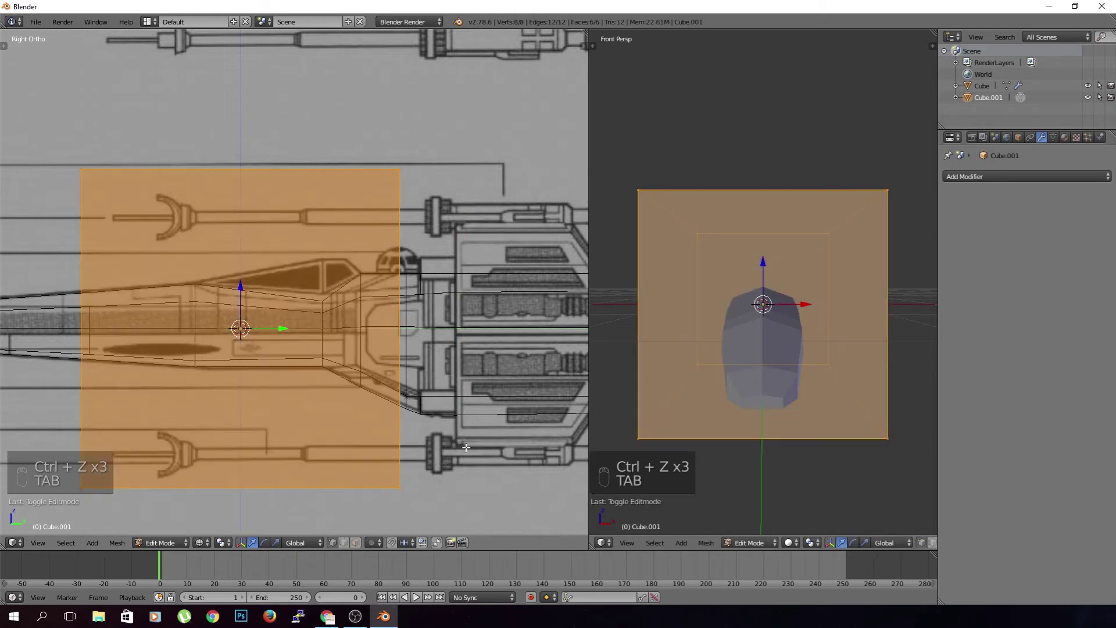
{"action": "key", "text": "s"}
{"action": "left_click", "coordinate": [290, 405]}
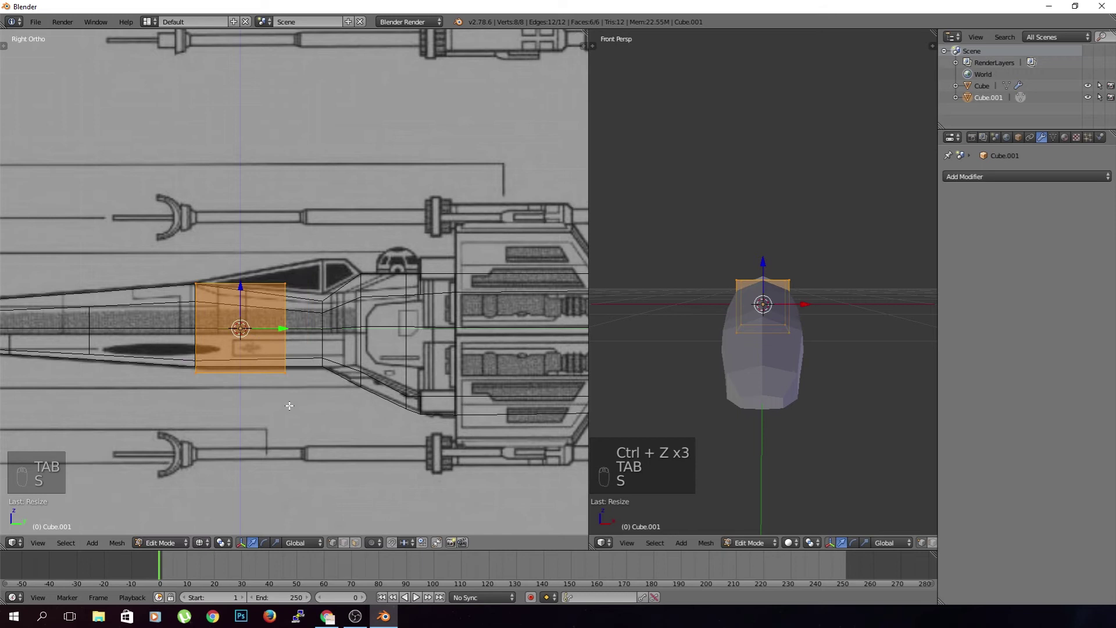
{"action": "key", "text": "g"}
{"action": "left_click", "coordinate": [355, 359]}
{"action": "key", "text": "s"}
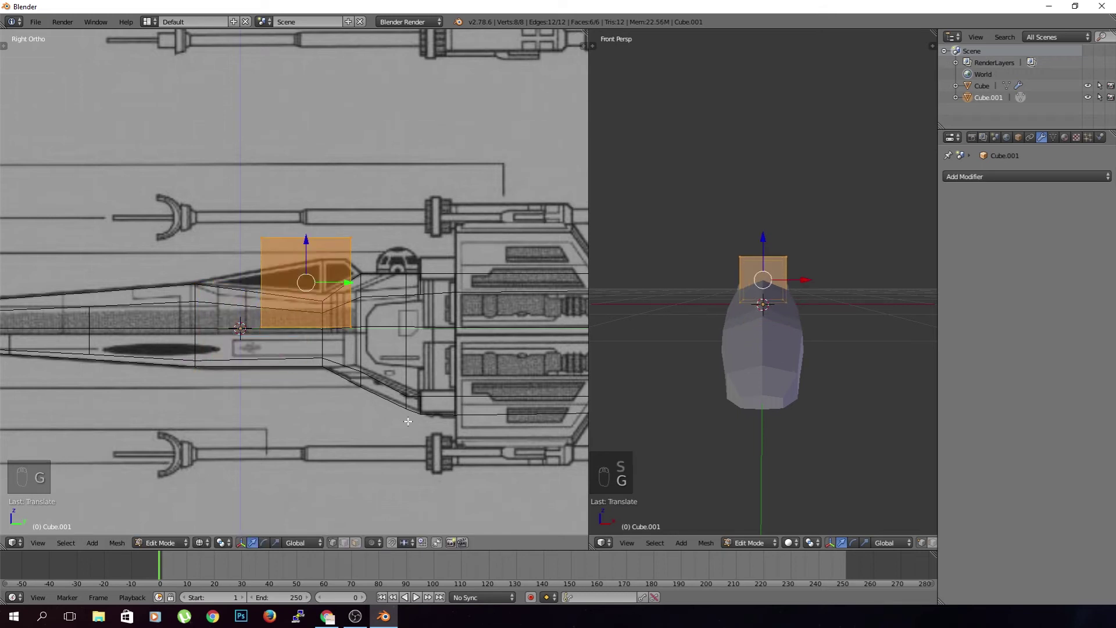
{"action": "left_click", "coordinate": [361, 361]}
{"action": "scroll", "coordinate": [308, 389], "scroll_direction": "up", "scroll_amount": 4}
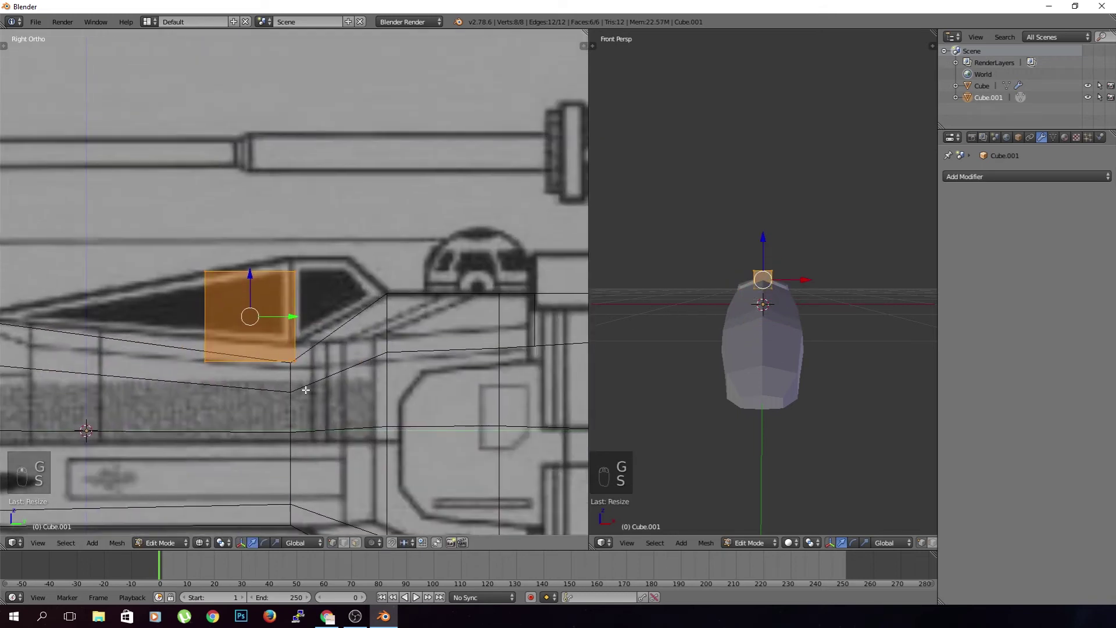
{"action": "key", "text": "g"}
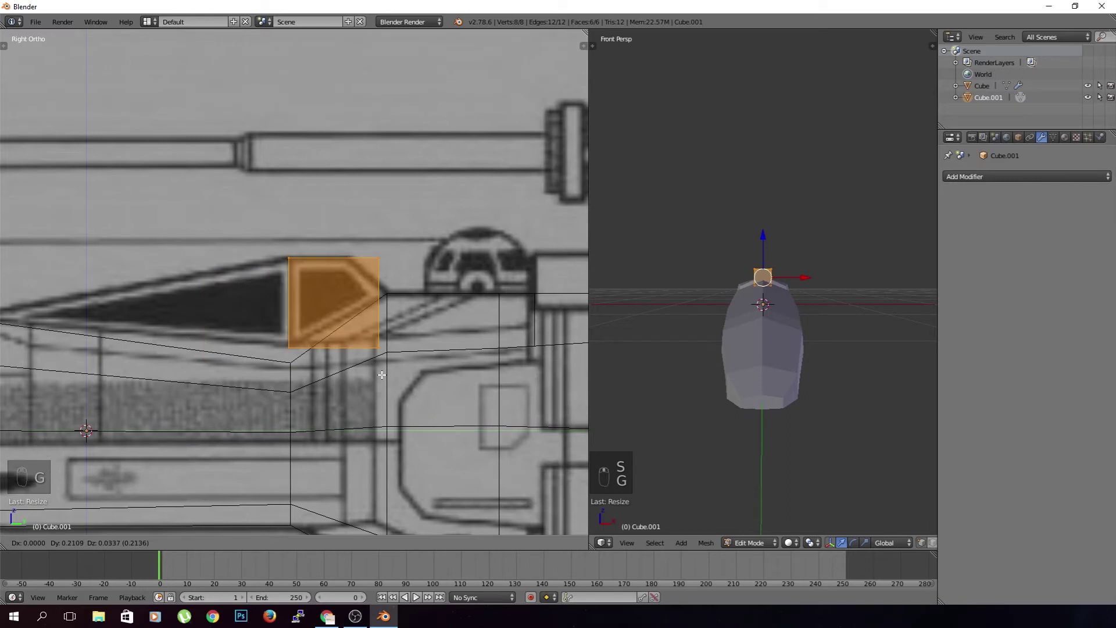
{"action": "left_click", "coordinate": [381, 375]}
{"action": "key", "text": "Tab"}
{"action": "key", "text": "b"}
{"action": "left_click_drag", "start_coordinate": [406, 242], "coordinate": [365, 265]}
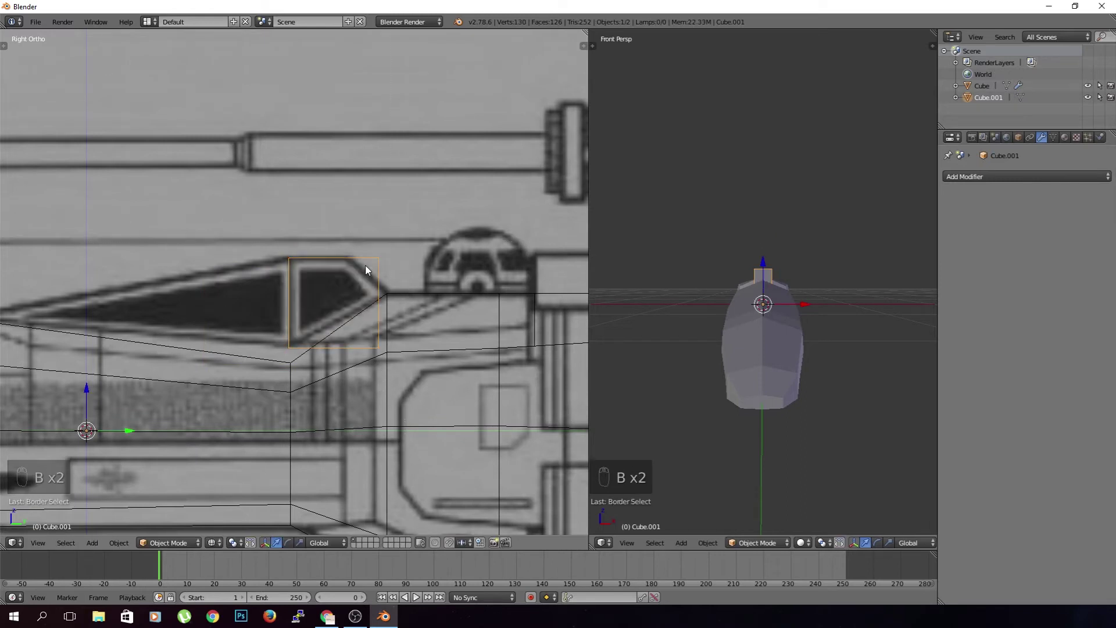
{"action": "key", "text": "Tab"}
{"action": "key", "text": "space"}
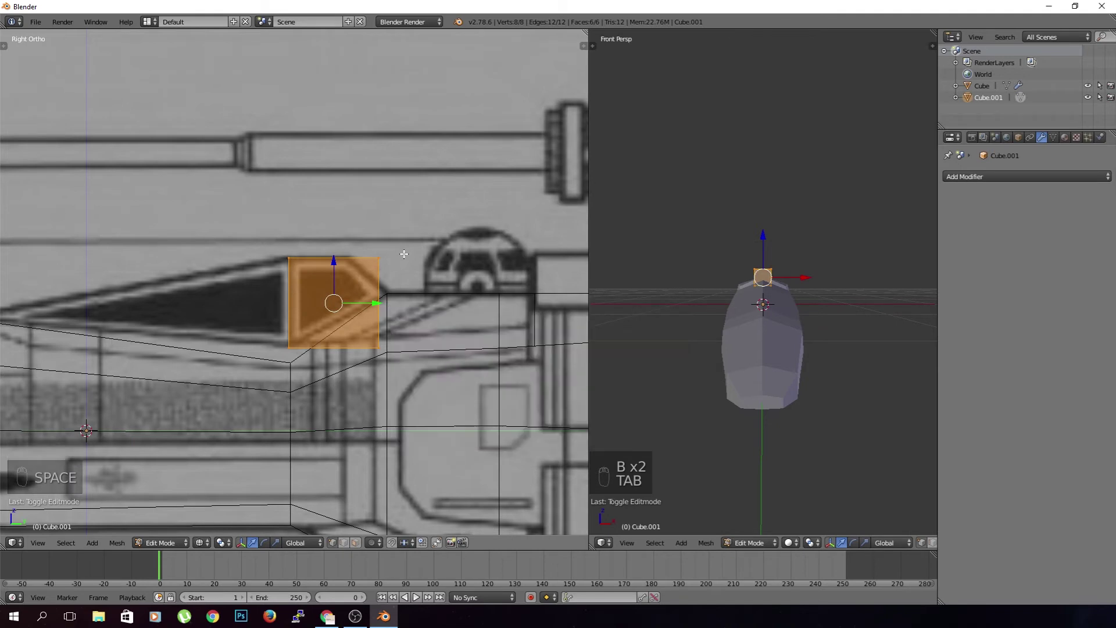
{"action": "key", "text": "Tab"}
- Focus the perspective view on the small canopy cube and add a Mirror modifier on the X axis to it
{"action": "scroll", "coordinate": [734, 321], "scroll_direction": "up", "scroll_amount": 4}
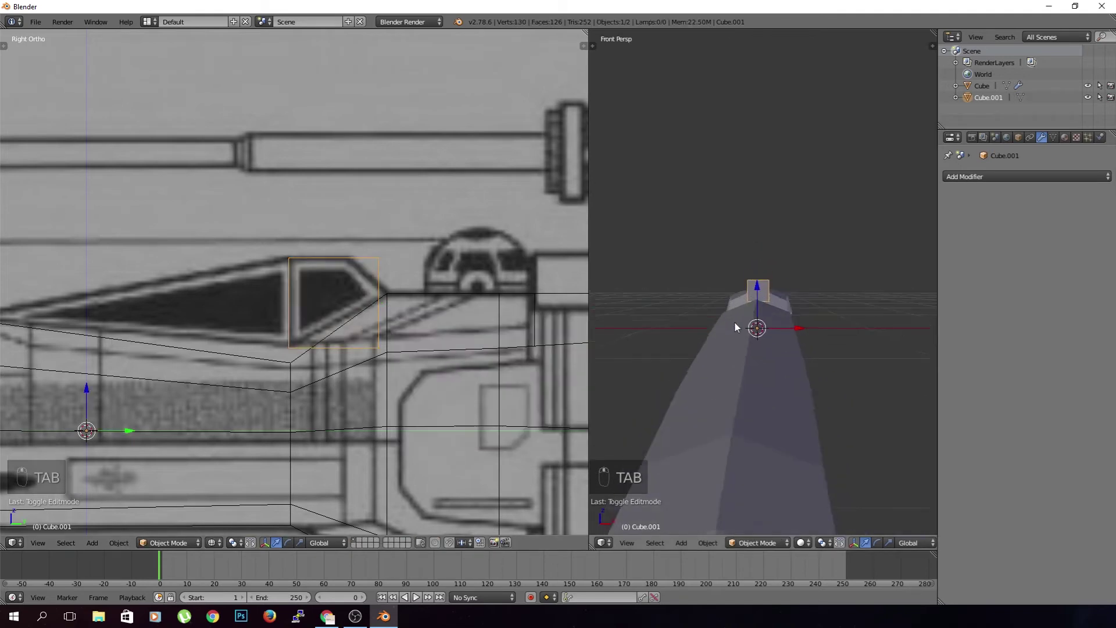
{"action": "right_click", "coordinate": [762, 292]}
{"action": "right_click", "coordinate": [763, 291]}
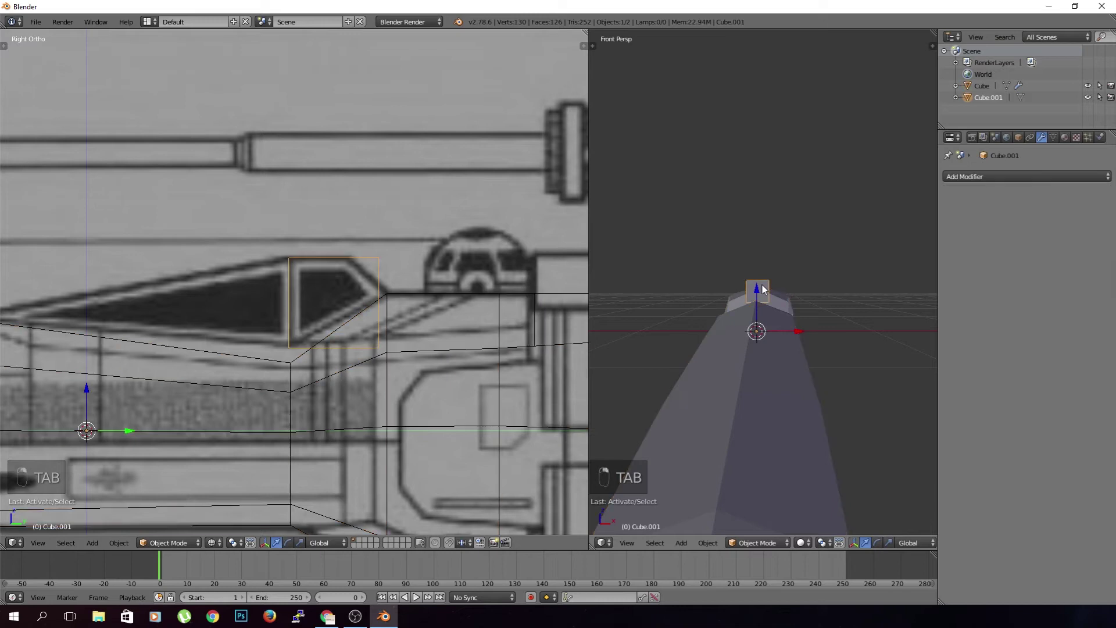
{"action": "key", "text": "KP_Decimal"}
{"action": "middle_click_drag", "start_coordinate": [753, 303], "coordinate": [758, 353]}
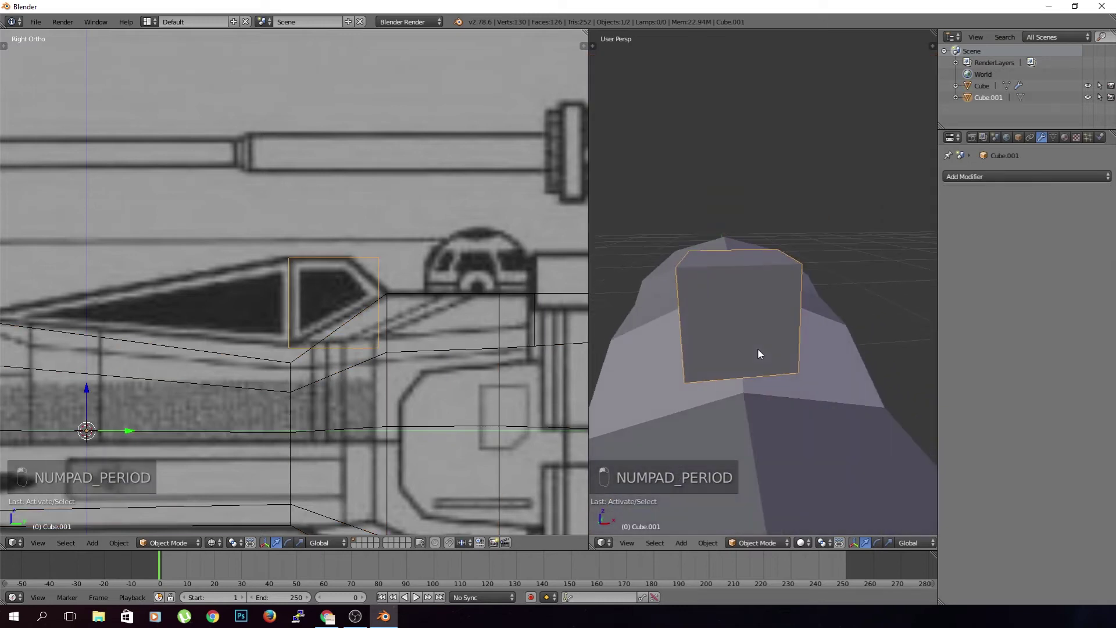
{"action": "left_click", "coordinate": [1040, 178]}
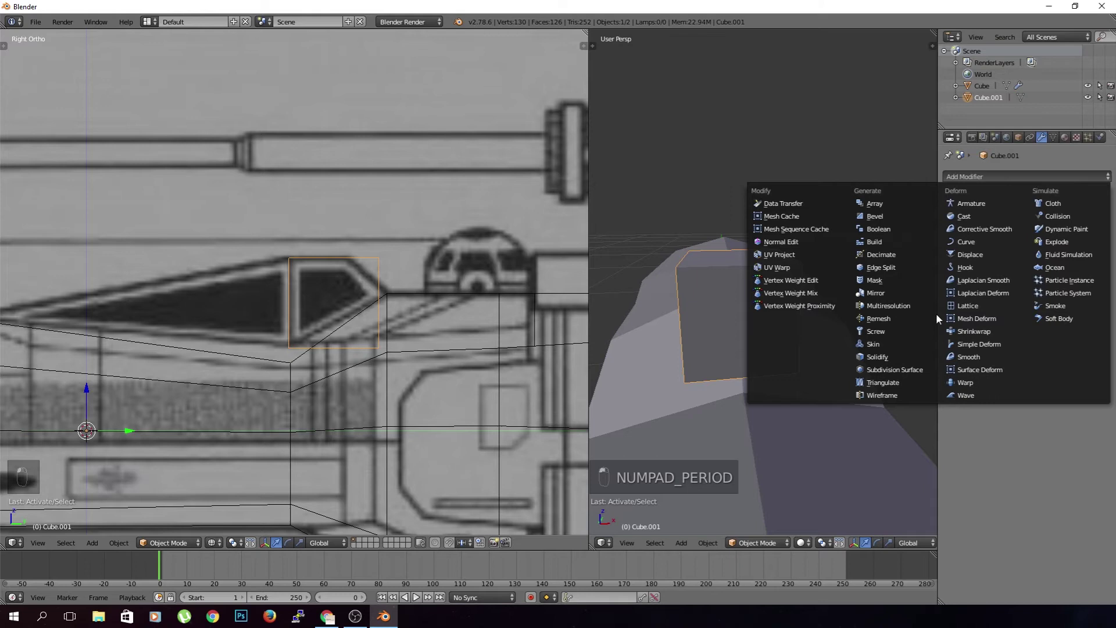
{"action": "left_click", "coordinate": [877, 292]}
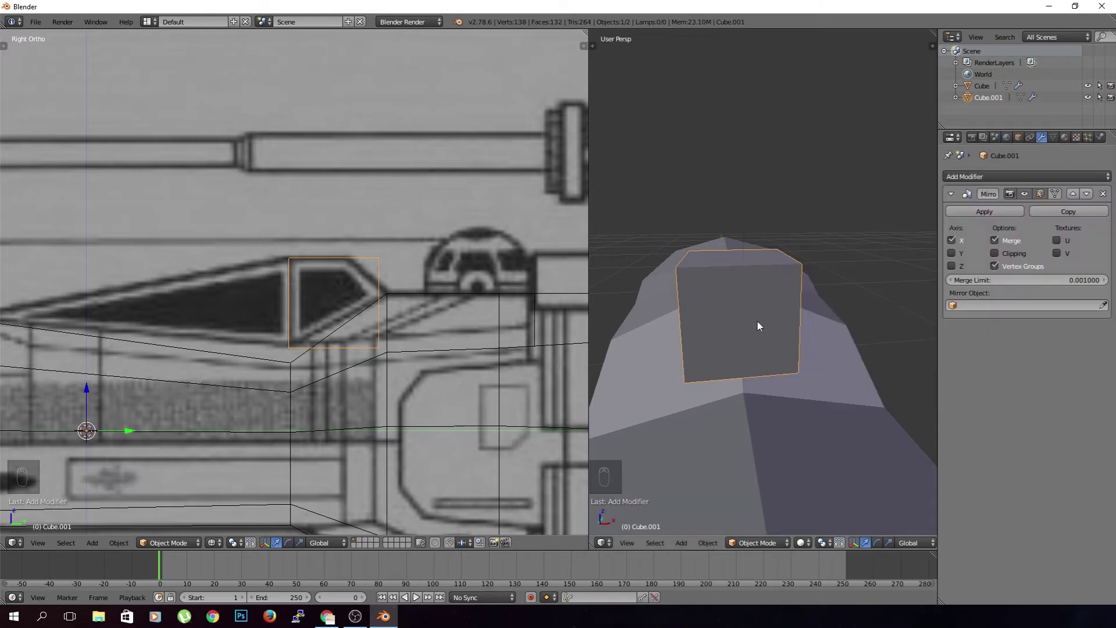
{"action": "middle_click_drag", "start_coordinate": [758, 321], "coordinate": [810, 332]}
- Move the canopy cube's whole mesh along X off the centre line to separate it from its mirrored copy
{"action": "key", "text": "Tab"}
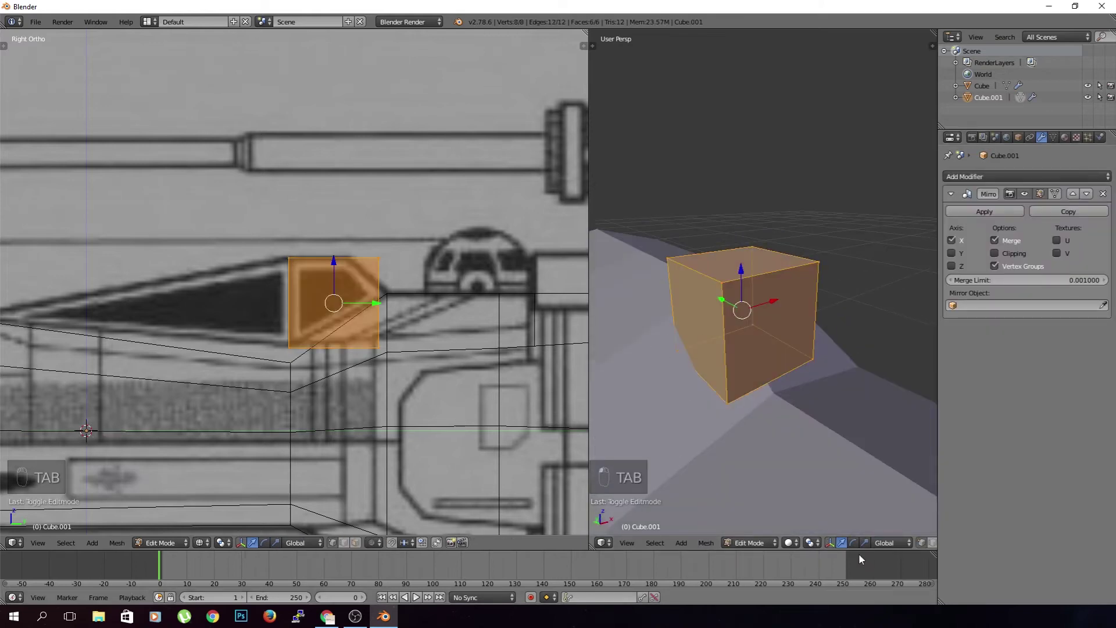
{"action": "middle_click_drag", "start_coordinate": [811, 442], "coordinate": [777, 284]}
{"action": "left_click_drag", "start_coordinate": [777, 284], "coordinate": [807, 258]}
{"action": "middle_click_drag", "start_coordinate": [820, 333], "coordinate": [795, 322]}
{"action": "key", "text": "Tab"}
{"action": "key", "text": "Tab"}
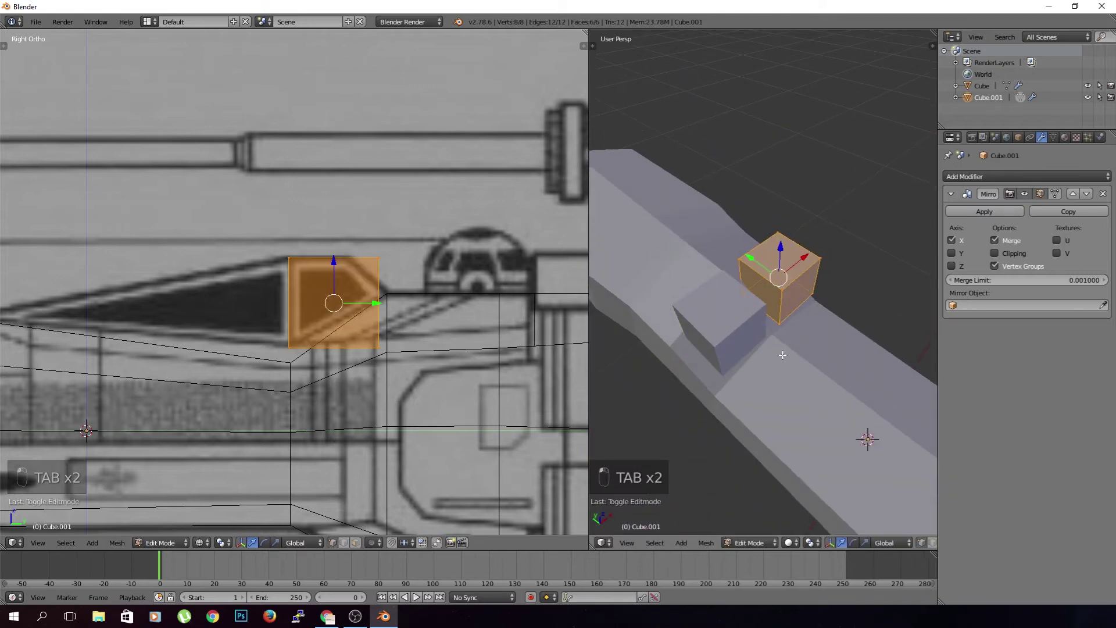
- Switch to face selection and delete the canopy cube's inner face, the one facing the mirror plane
{"action": "key", "text": "ctrl+Tab"}
{"action": "left_click", "coordinate": [749, 378]}
{"action": "right_click", "coordinate": [760, 291]}
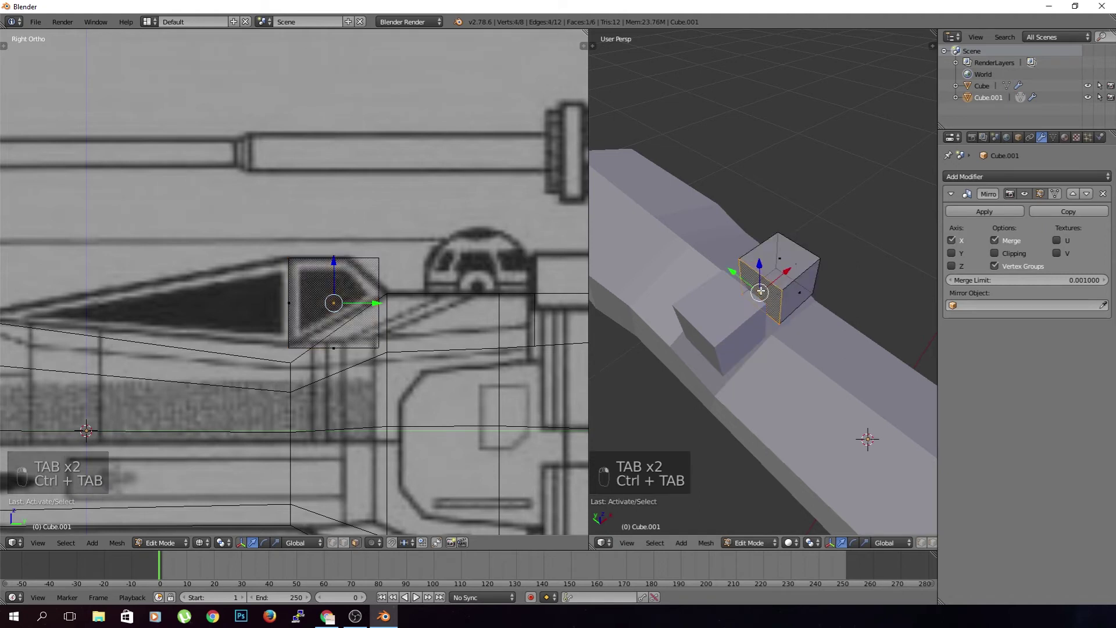
{"action": "key", "text": "x"}
{"action": "left_click", "coordinate": [763, 291]}
{"action": "key", "text": "Tab"}
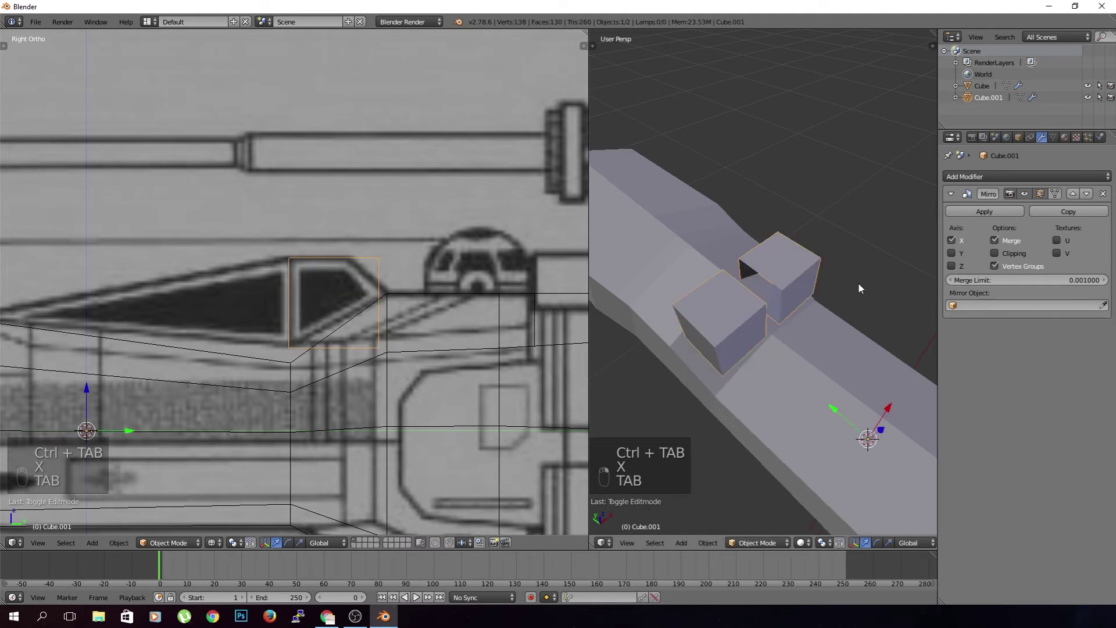
- Undo a trial move of the opened canopy cube toward its mirror image and enable Clipping on the Mirror modifier
{"action": "key", "text": "Tab"}
{"action": "key", "text": "a"}
{"action": "key", "text": "a"}
{"action": "key", "text": "a"}
{"action": "left_click_drag", "start_coordinate": [803, 257], "coordinate": [746, 290]}
{"action": "key", "text": "ctrl+z"}
{"action": "scroll", "coordinate": [747, 295], "scroll_direction": "up", "scroll_amount": 3}
{"action": "middle_click_drag", "start_coordinate": [756, 293], "coordinate": [826, 294]}
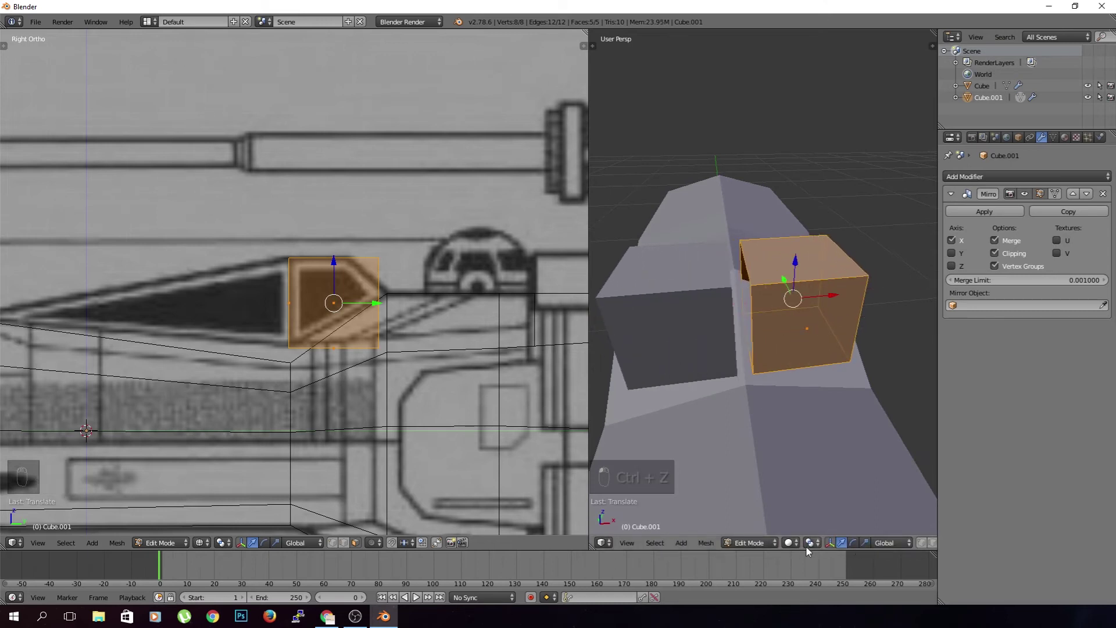
- Switch to vertex selection and snap the canopy cube's front inner vertices along X to the mirror plane
{"action": "key", "text": "ctrl+Tab"}
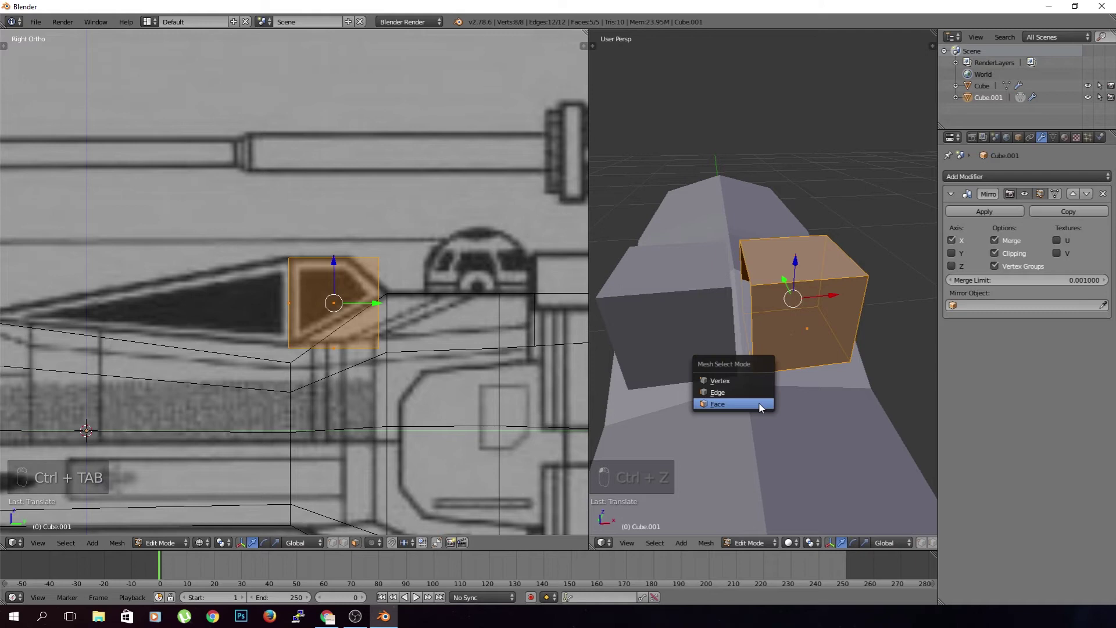
{"action": "left_click", "coordinate": [759, 404]}
{"action": "key", "text": "a"}
{"action": "key", "text": "b"}
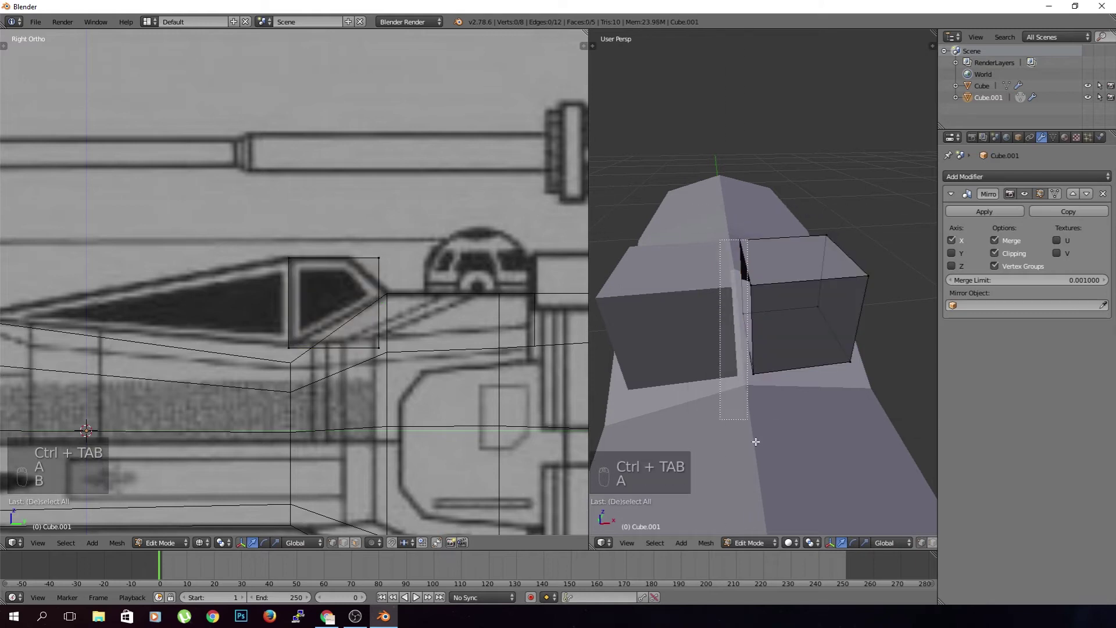
{"action": "left_click_drag", "start_coordinate": [726, 206], "coordinate": [759, 384]}
{"action": "left_click_drag", "start_coordinate": [755, 319], "coordinate": [653, 326]}
- Move the remaining rear inner vertices of the canopy cube along X until they meet the mirror plane
{"action": "key", "text": "a"}
{"action": "middle_click_drag", "start_coordinate": [710, 349], "coordinate": [713, 304]}
{"action": "key", "text": "b"}
{"action": "left_click_drag", "start_coordinate": [686, 227], "coordinate": [742, 287]}
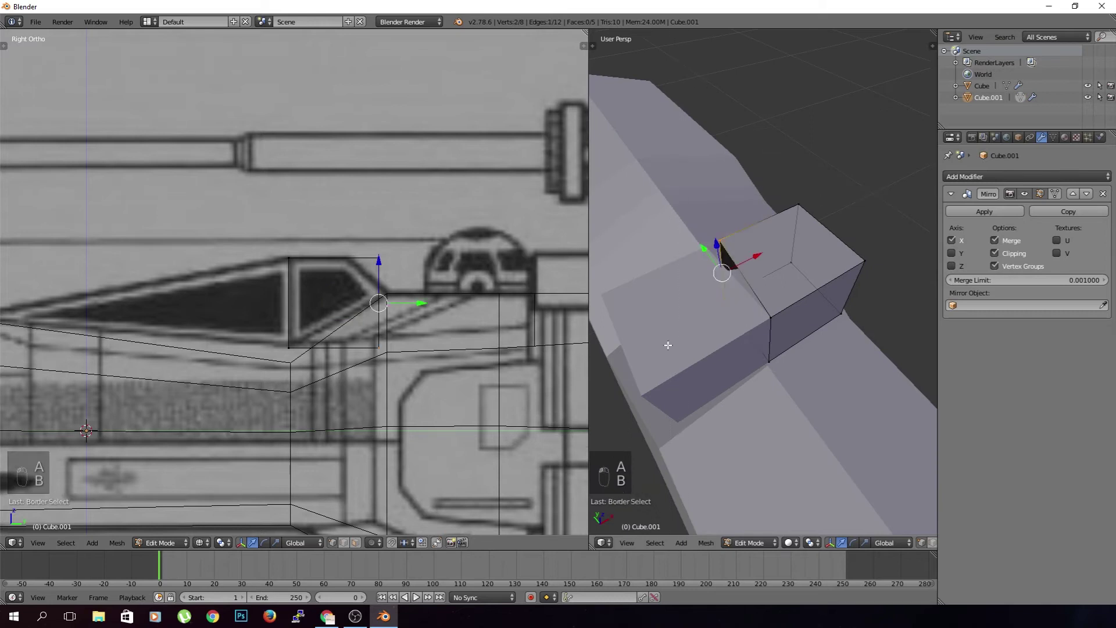
{"action": "middle_click_drag", "start_coordinate": [669, 343], "coordinate": [838, 352]}
{"action": "key", "text": "a"}
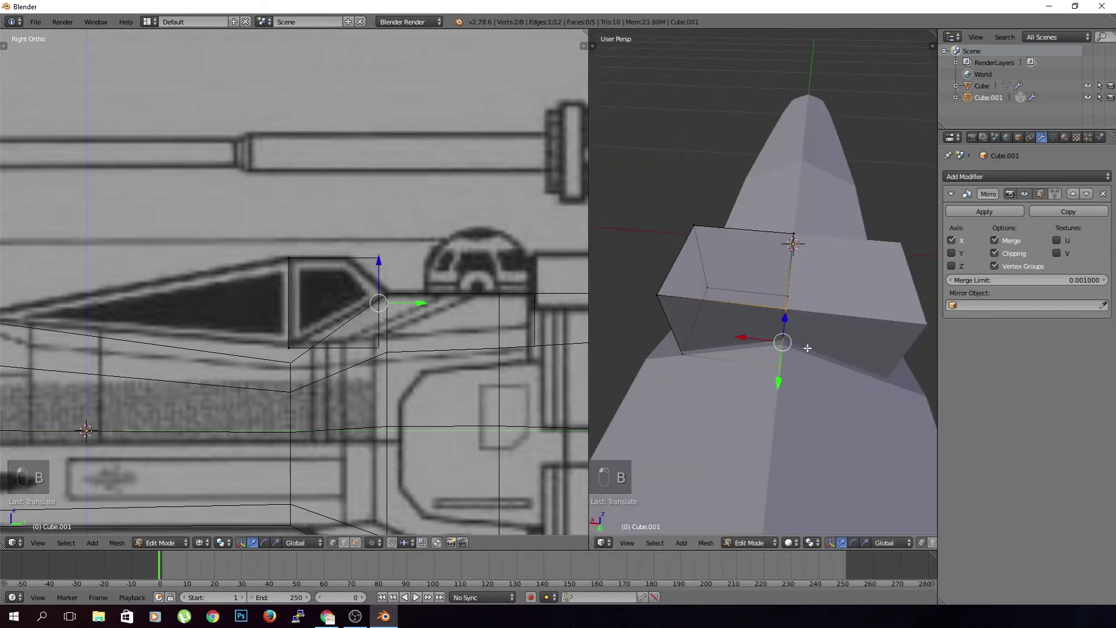
{"action": "key", "text": "a"}
{"action": "key", "text": "a"}
{"action": "left_click_drag", "start_coordinate": [697, 292], "coordinate": [735, 364]}
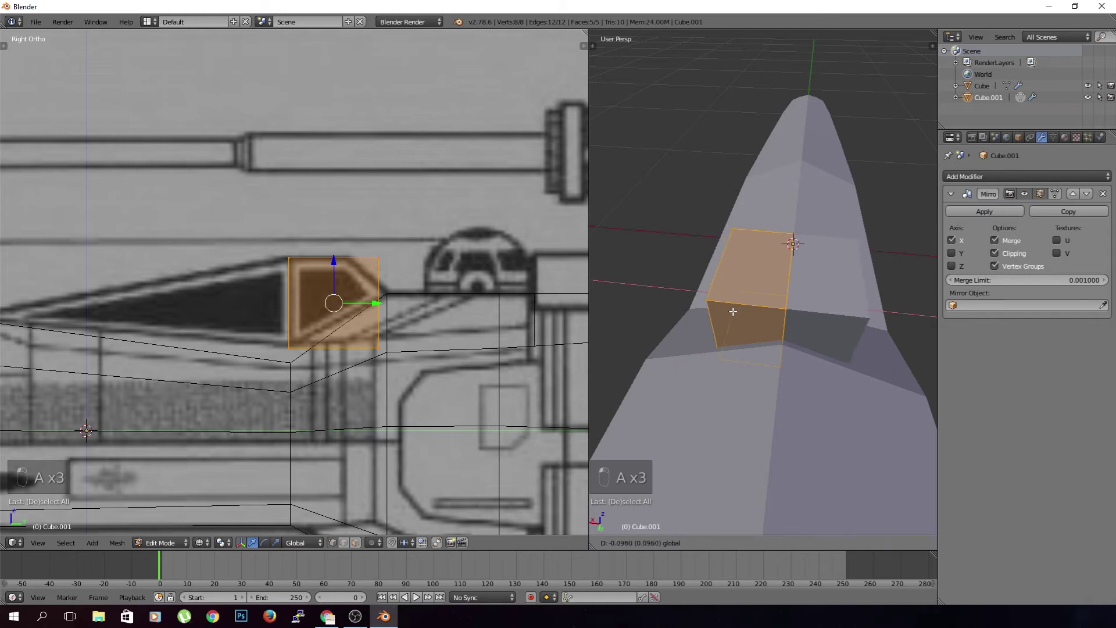
{"action": "key", "text": "ctrl+z"}
{"action": "middle_click_drag", "start_coordinate": [738, 366], "coordinate": [814, 419]}
{"action": "key", "text": "a"}
{"action": "middle_click_drag", "start_coordinate": [884, 461], "coordinate": [700, 343]}
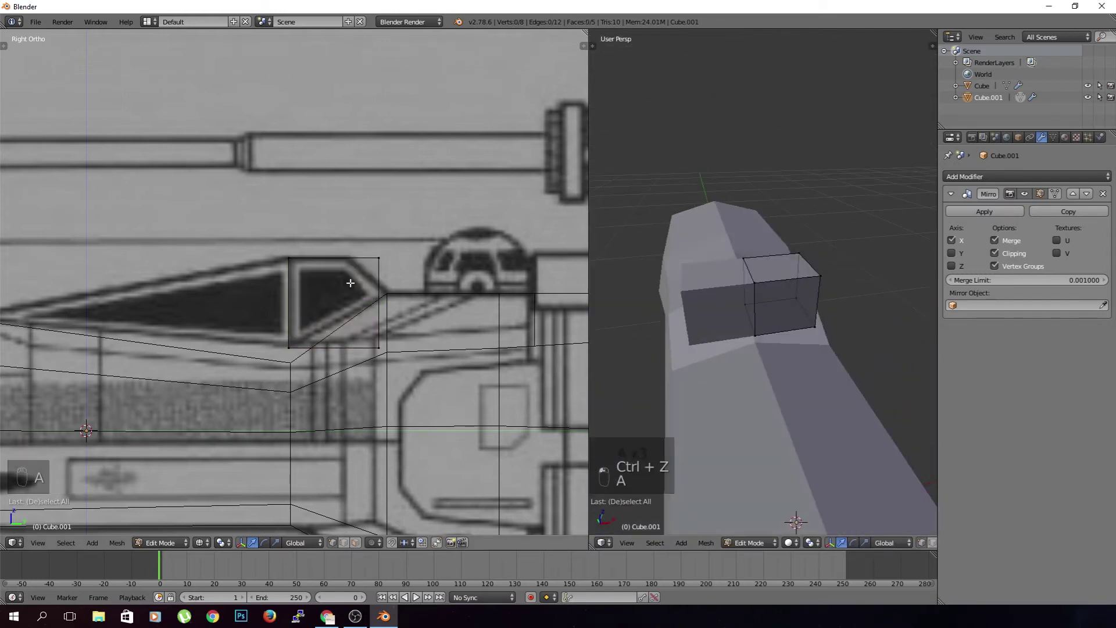
- Shape the canopy's rear in side view, fitting its upper vertices to the window's top corner and its lower ones to the rear tip
{"action": "scroll", "coordinate": [352, 281], "scroll_direction": "up", "scroll_amount": 3}
{"action": "mouse_move", "coordinate": [386, 227]}
{"action": "left_mouse_down"}
{"action": "mouse_move", "coordinate": [407, 214]}
{"action": "mouse_move", "coordinate": [407, 224]}
{"action": "mouse_move", "coordinate": [390, 224]}
{"action": "left_mouse_up"}
{"action": "key", "text": "a"}
{"action": "key", "text": "b"}
{"action": "left_click_drag", "start_coordinate": [351, 396], "coordinate": [404, 375]}
{"action": "key", "text": "g"}
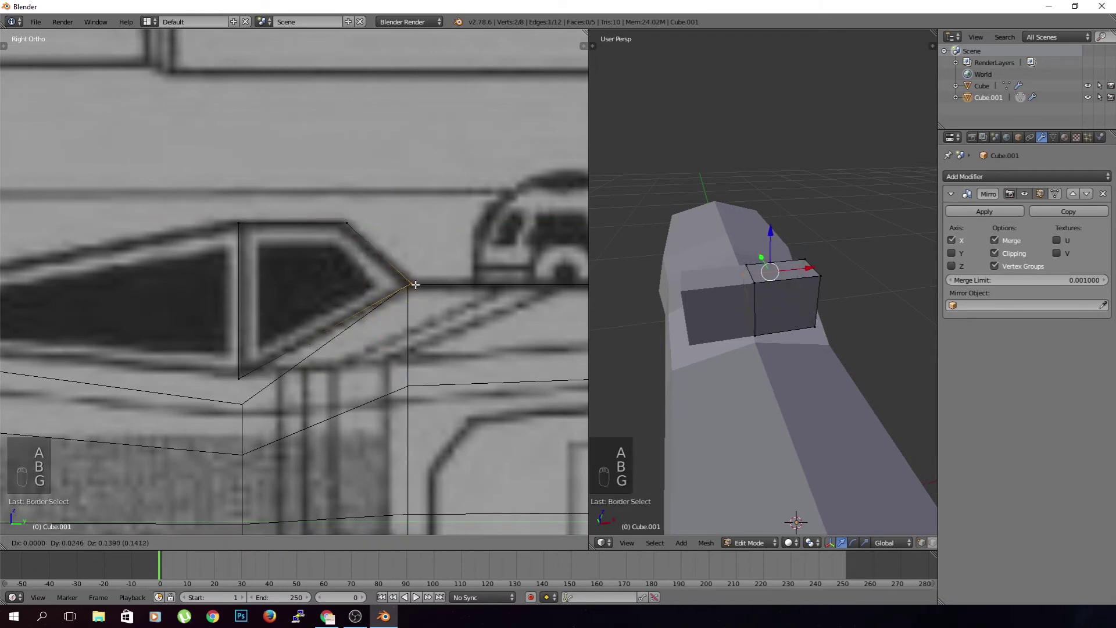
{"action": "left_click", "coordinate": [415, 284]}
- Lower the canopy's bottom front vertices onto the fuselage's upper edge directly below the window divider
{"action": "key", "text": "a"}
{"action": "key", "text": "b"}
{"action": "left_click_drag", "start_coordinate": [233, 364], "coordinate": [274, 386]}
{"action": "key", "text": "g"}
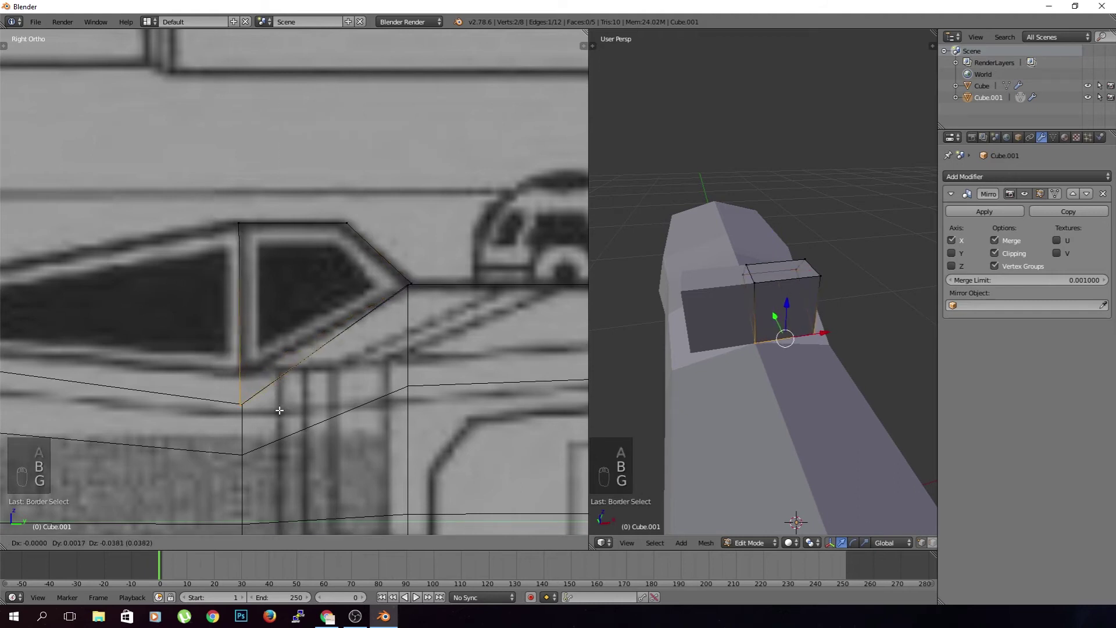
{"action": "left_click", "coordinate": [286, 404]}
- Fine-tune the canopy's rear tip vertices to meet the fuselage corner behind the window
{"action": "key", "text": "a"}
{"action": "key", "text": "b"}
{"action": "left_click_drag", "start_coordinate": [427, 268], "coordinate": [411, 320]}
{"action": "key", "text": "g"}
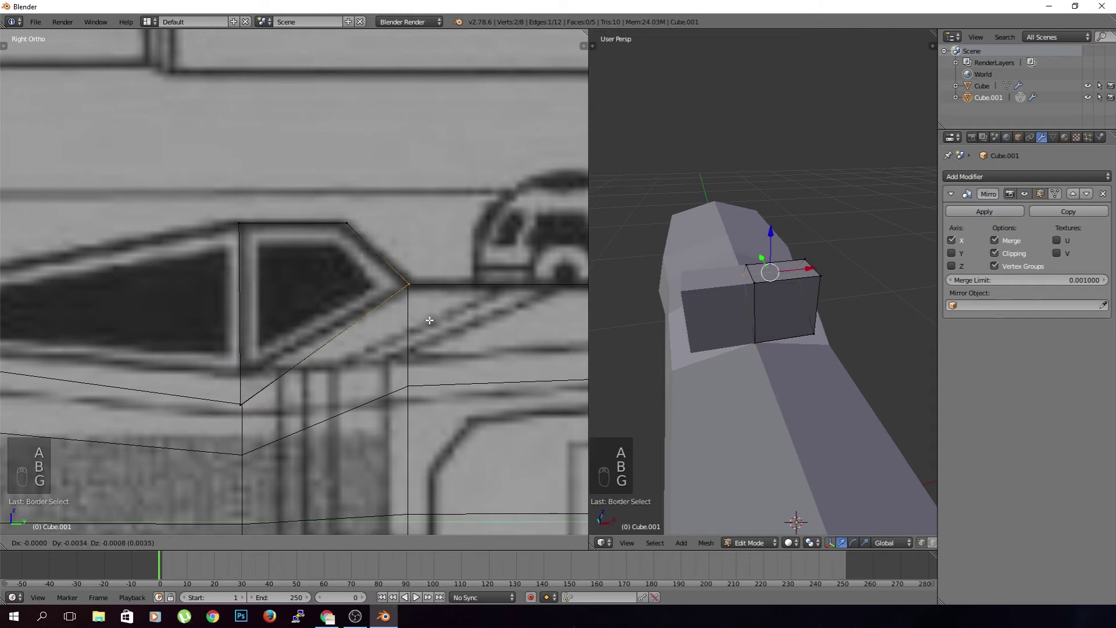
{"action": "left_click", "coordinate": [429, 320]}
- Select the canopy's front face and extrude it about 0.78 forward to the windshield's front tip in the side blueprint
{"action": "middle_click_drag", "start_coordinate": [299, 408], "coordinate": [398, 414], "text": "shift"}
{"action": "key", "text": "a"}
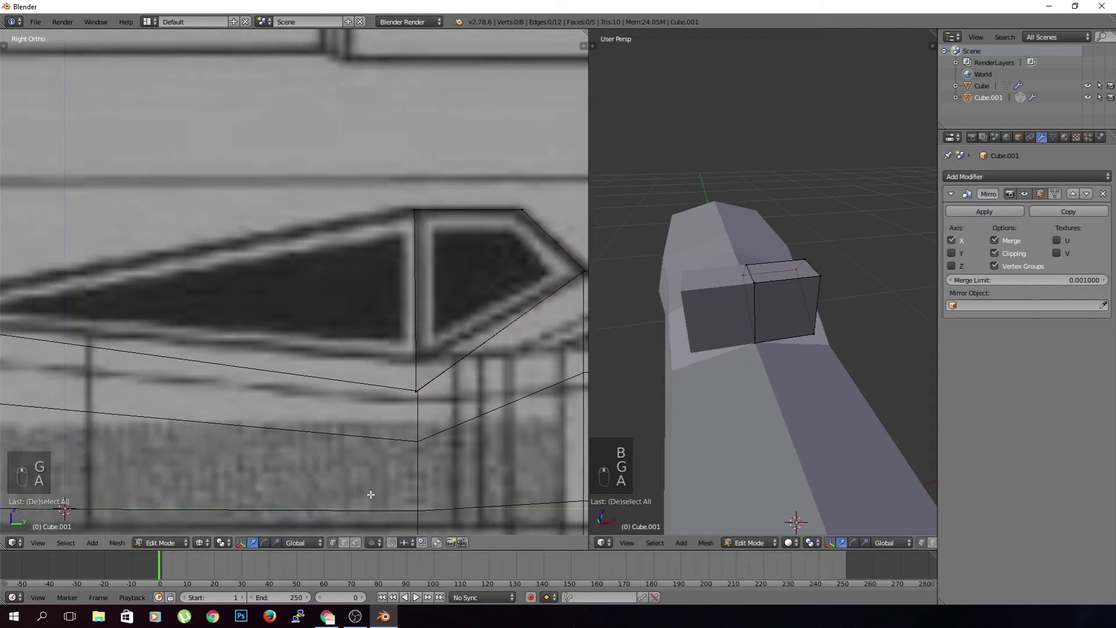
{"action": "right_click", "coordinate": [433, 301]}
{"action": "middle_click_drag", "start_coordinate": [405, 347], "coordinate": [436, 343], "text": "shift"}
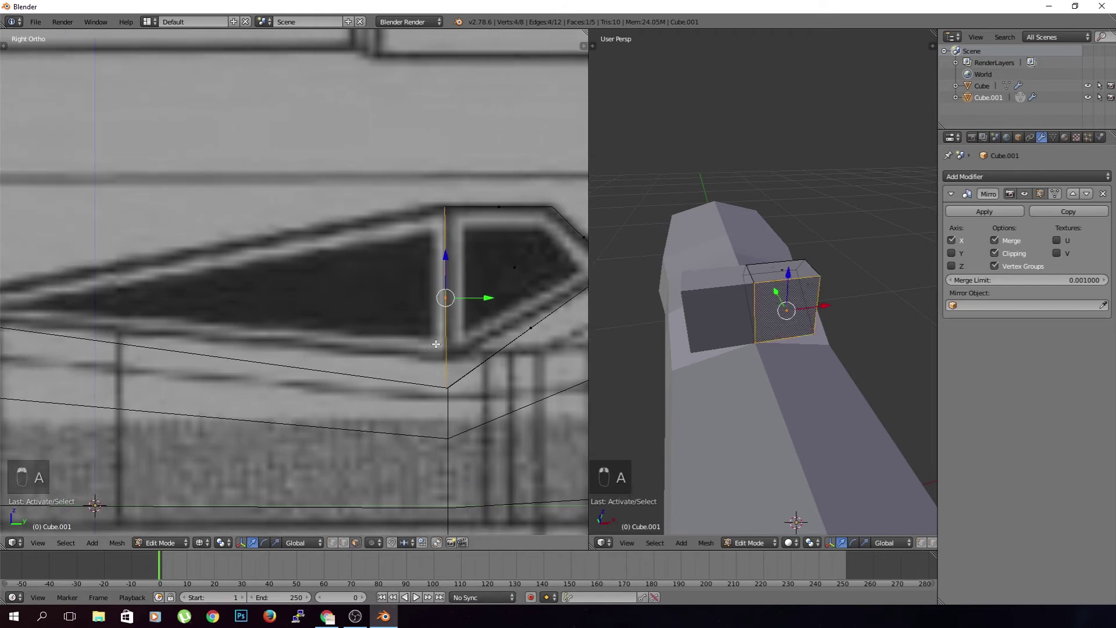
{"action": "scroll", "coordinate": [436, 344], "scroll_direction": "down", "scroll_amount": 3}
{"action": "key", "text": "e"}
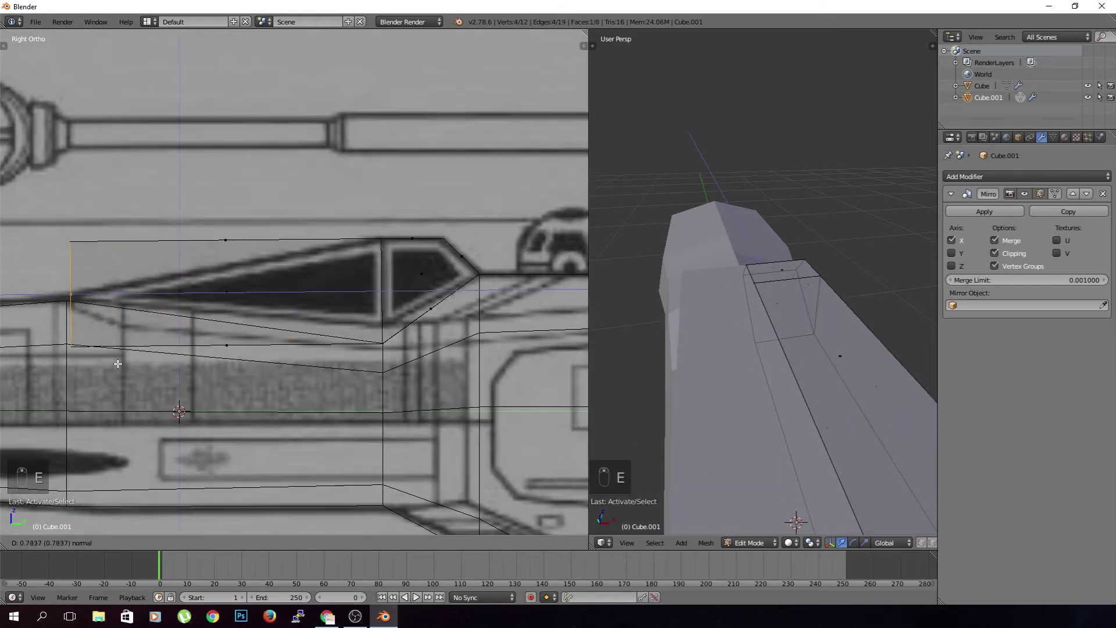
{"action": "left_click", "coordinate": [118, 364]}
- Scale the extruded front face down along Z to taper the windshield to its tip, and return to object mode
{"action": "middle_click_drag", "start_coordinate": [121, 386], "coordinate": [249, 393], "text": "shift"}
{"action": "key", "text": "s"}
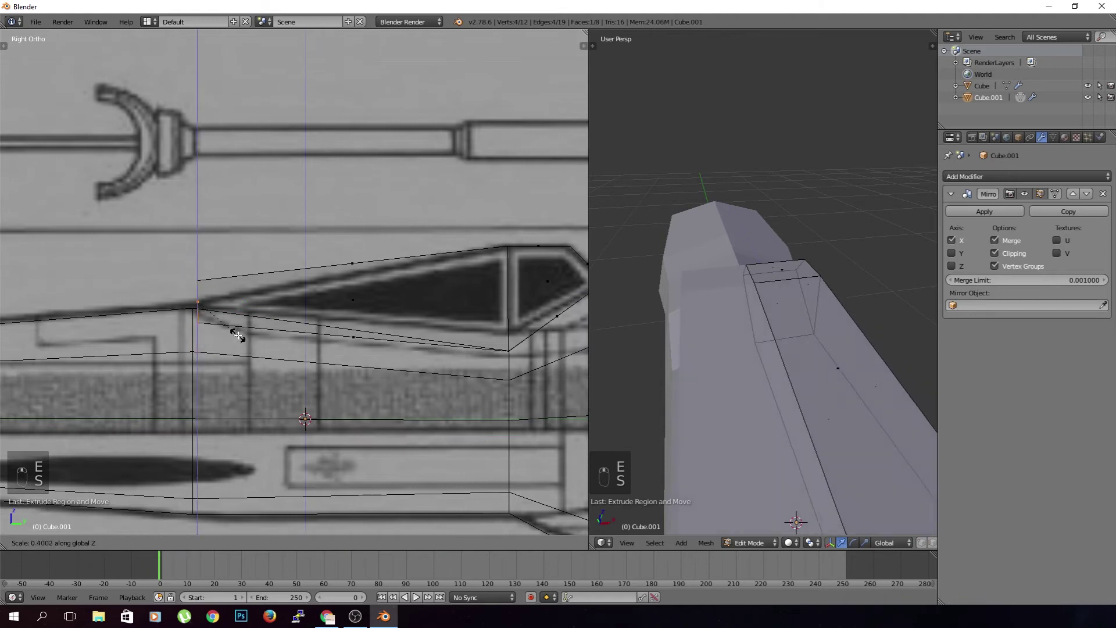
{"action": "left_click", "coordinate": [232, 310]}
{"action": "key", "text": "s"}
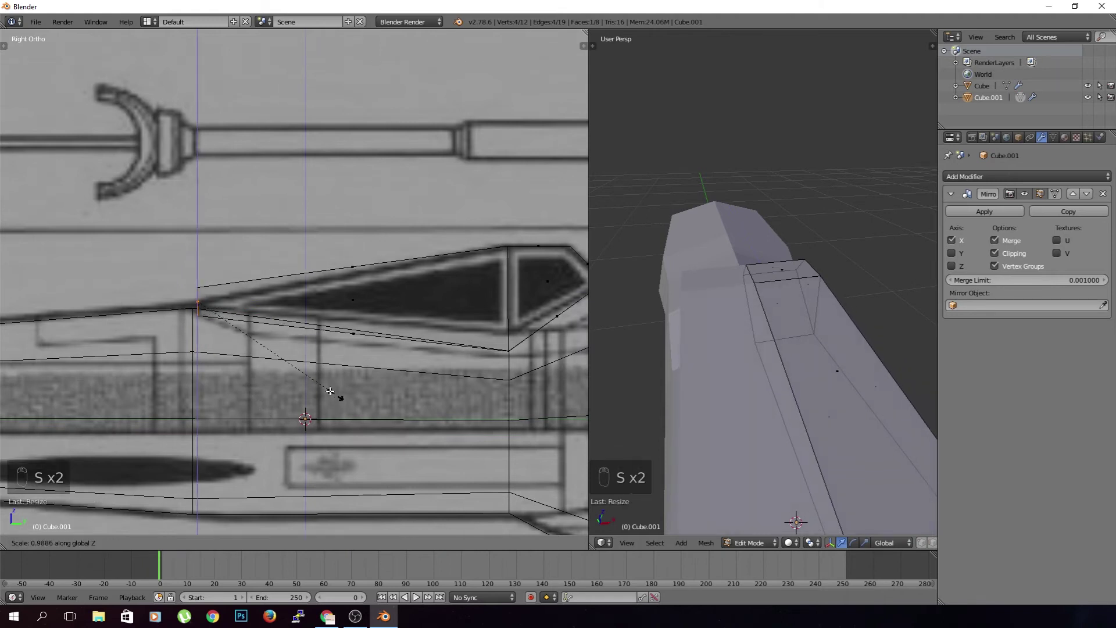
{"action": "left_click", "coordinate": [266, 363]}
{"action": "key", "text": "a"}
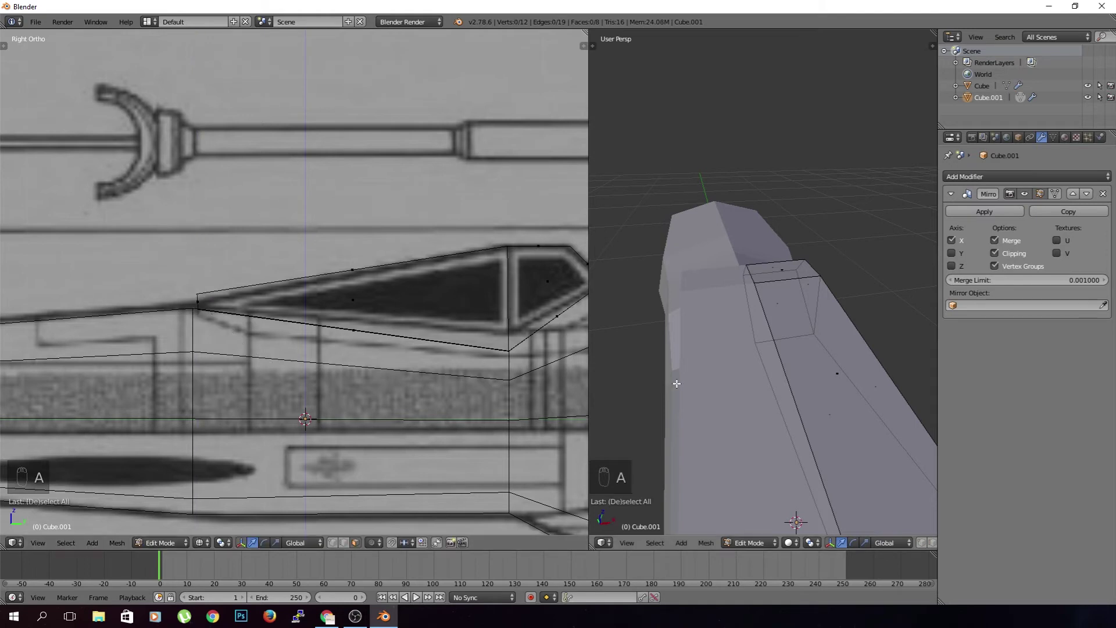
{"action": "key", "text": "Tab"}
{"action": "key", "text": "KP_1"}
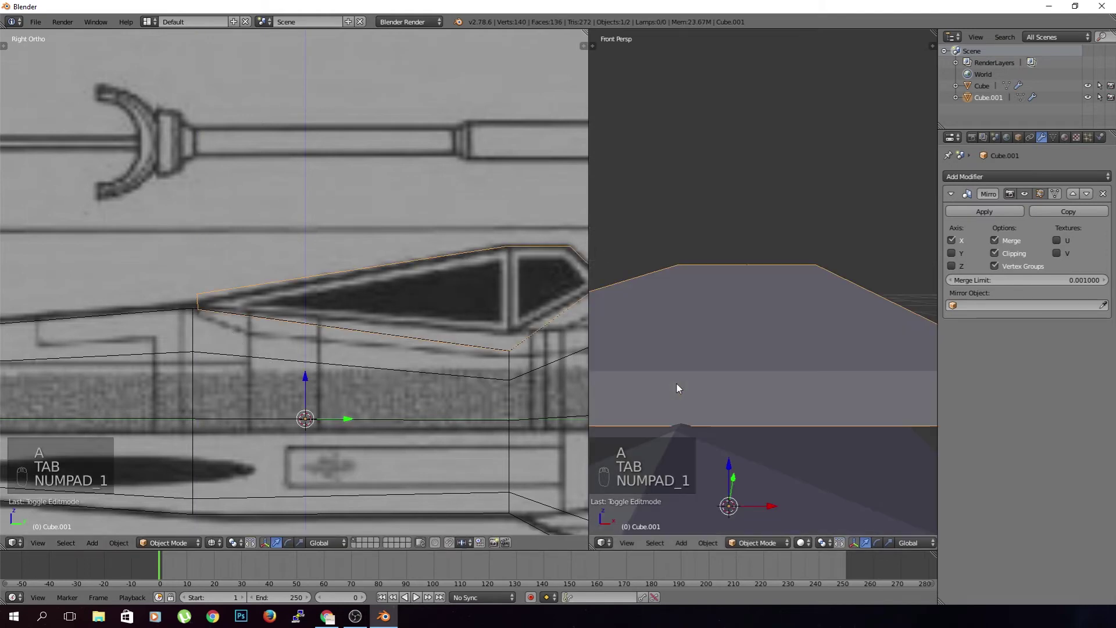
{"action": "middle_click_drag", "start_coordinate": [676, 388], "coordinate": [803, 319]}
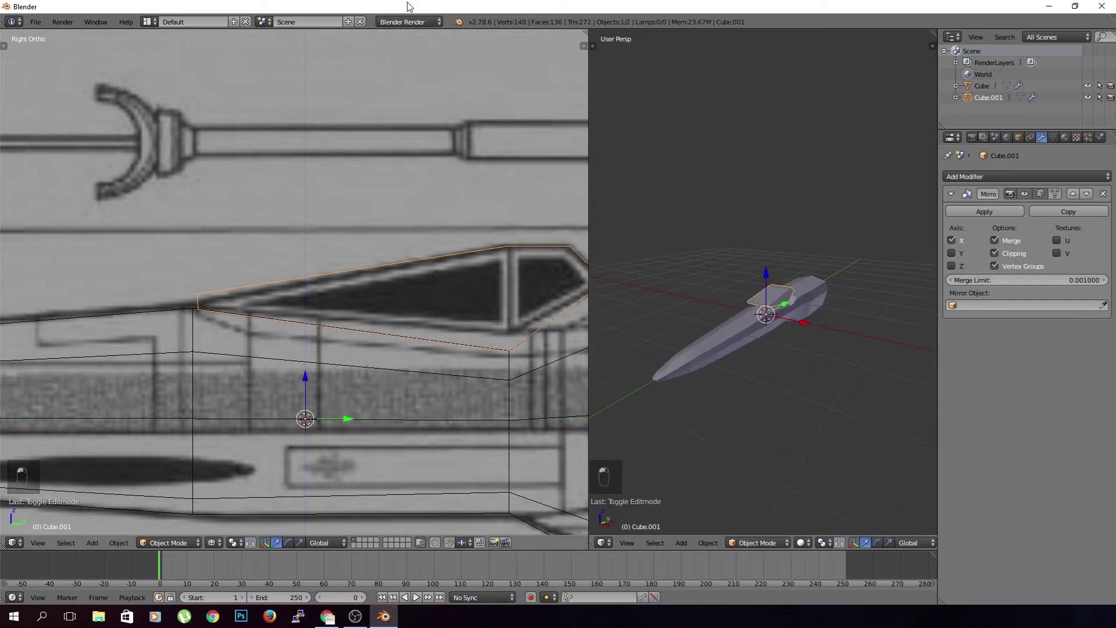
- In the front wireframe view, rotate the cockpit mesh's outer side vertices about -30.8 degrees to follow the blueprint's sloped canopy side
{"action": "key", "text": "KP_5"}
{"action": "key", "text": "KP_5"}
{"action": "key", "text": "KP_1"}
{"action": "key", "text": "z"}
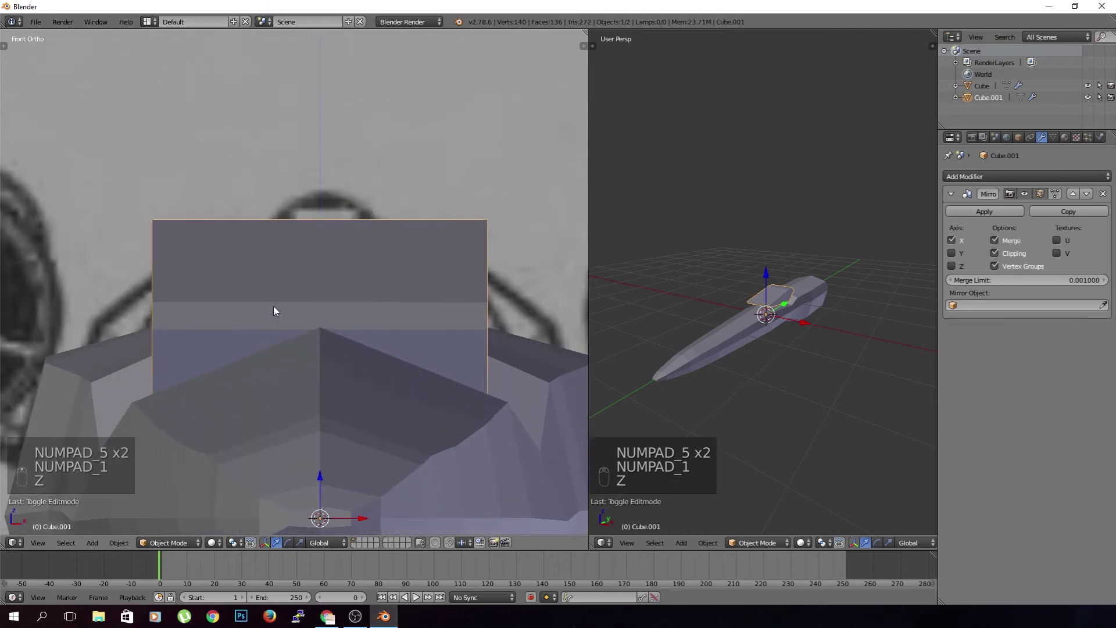
{"action": "key", "text": "Tab"}
{"action": "key", "text": "z"}
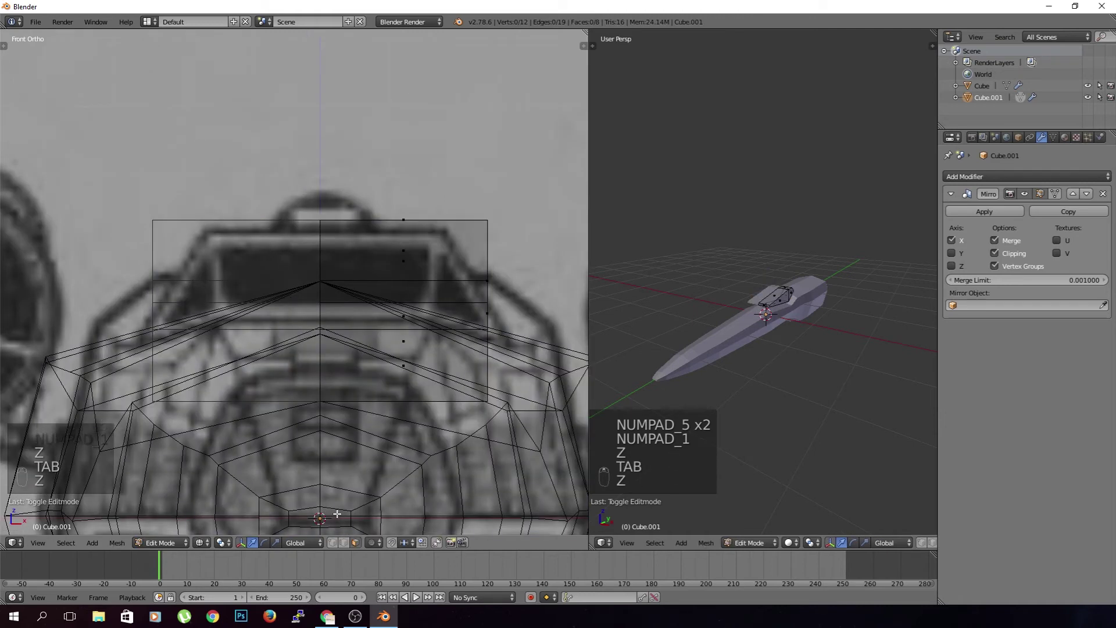
{"action": "key", "text": "b"}
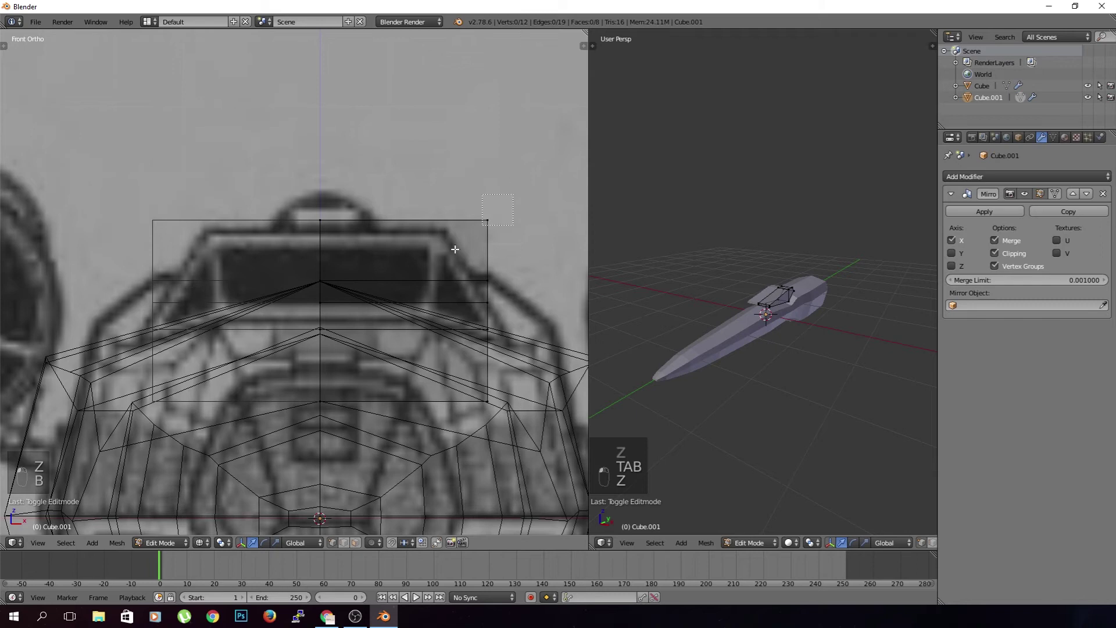
{"action": "left_click_drag", "start_coordinate": [459, 198], "coordinate": [547, 227]}
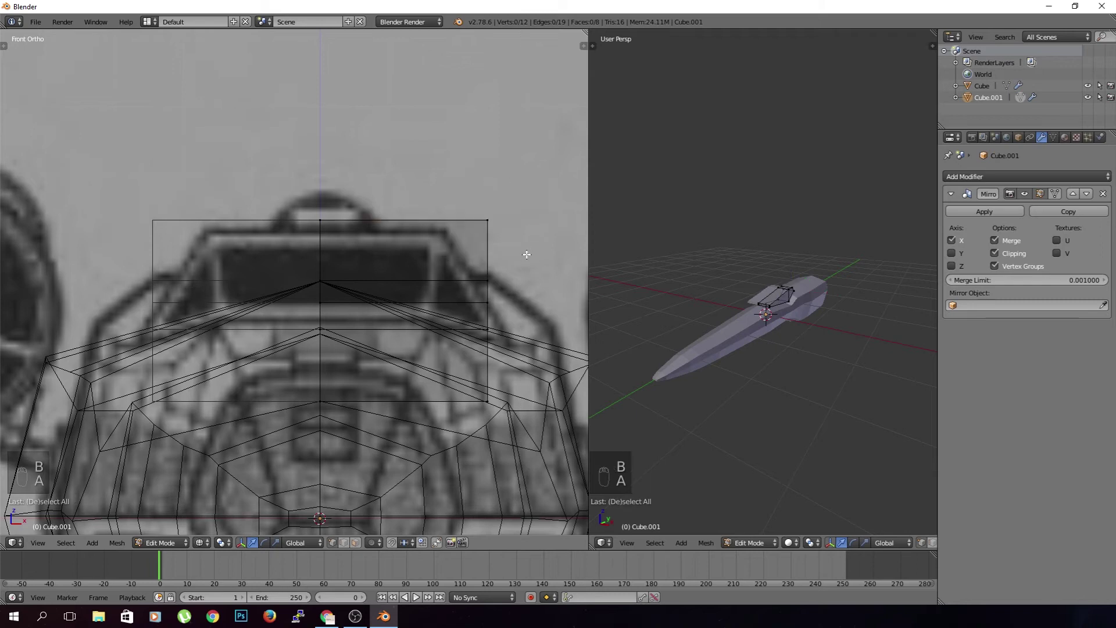
{"action": "key", "text": "b"}
{"action": "left_click_drag", "start_coordinate": [518, 216], "coordinate": [487, 417]}
{"action": "key", "text": "r"}
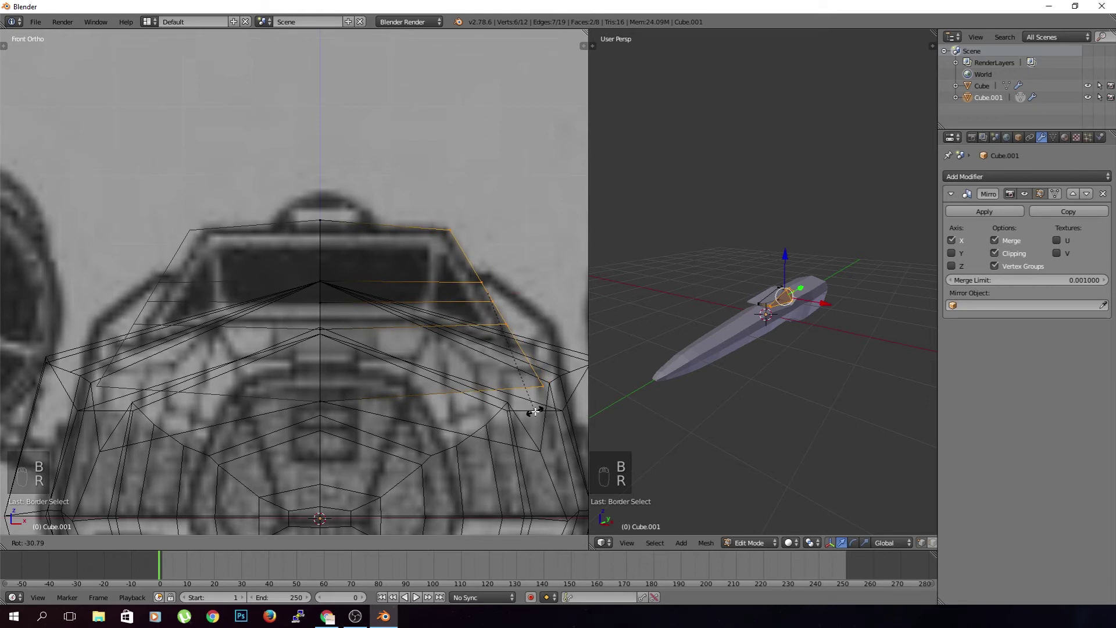
{"action": "right_click", "coordinate": [535, 411]}
- Flatten the cockpit's top edge vertices by scaling them to 0 along Z
{"action": "key", "text": "a"}
{"action": "key", "text": "b"}
{"action": "left_click_drag", "start_coordinate": [499, 199], "coordinate": [178, 240]}
{"action": "key", "text": "s"}
{"action": "key", "text": "z"}
{"action": "key", "text": "0"}
{"action": "key", "text": "Return"}
{"action": "key", "text": "a"}
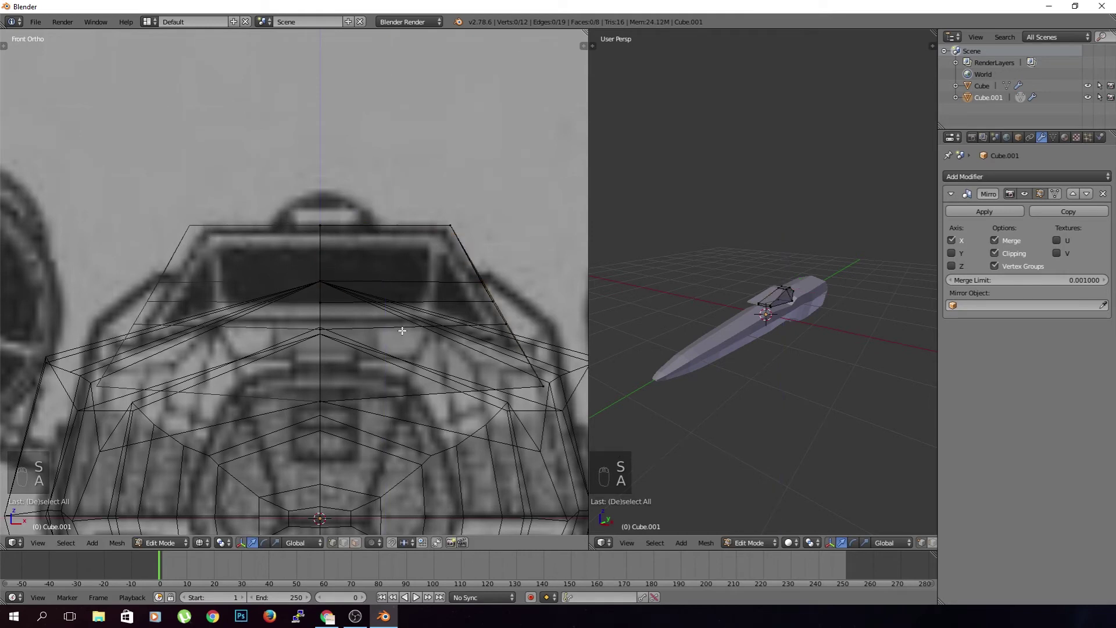
- Flatten the cockpit's lowest edge vertices by scaling them to 0 along Z
{"action": "middle_click_drag", "start_coordinate": [397, 330], "coordinate": [383, 318], "text": "shift"}
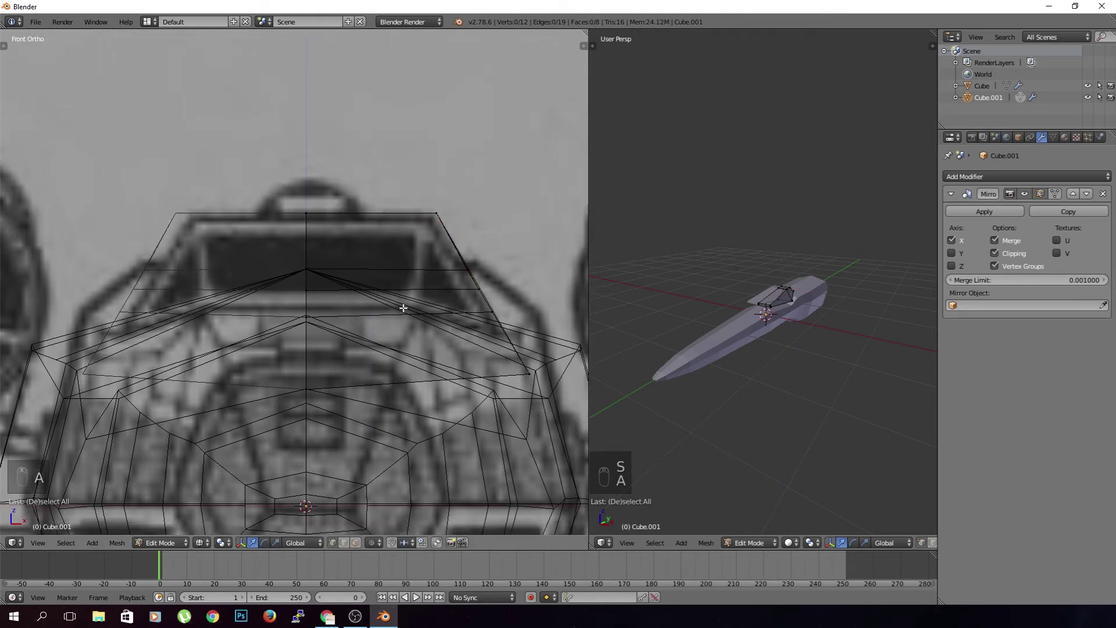
{"action": "key", "text": "b"}
{"action": "left_click_drag", "start_coordinate": [253, 346], "coordinate": [560, 426]}
{"action": "key", "text": "s"}
{"action": "key", "text": "z"}
{"action": "key", "text": "0"}
{"action": "key", "text": "Return"}
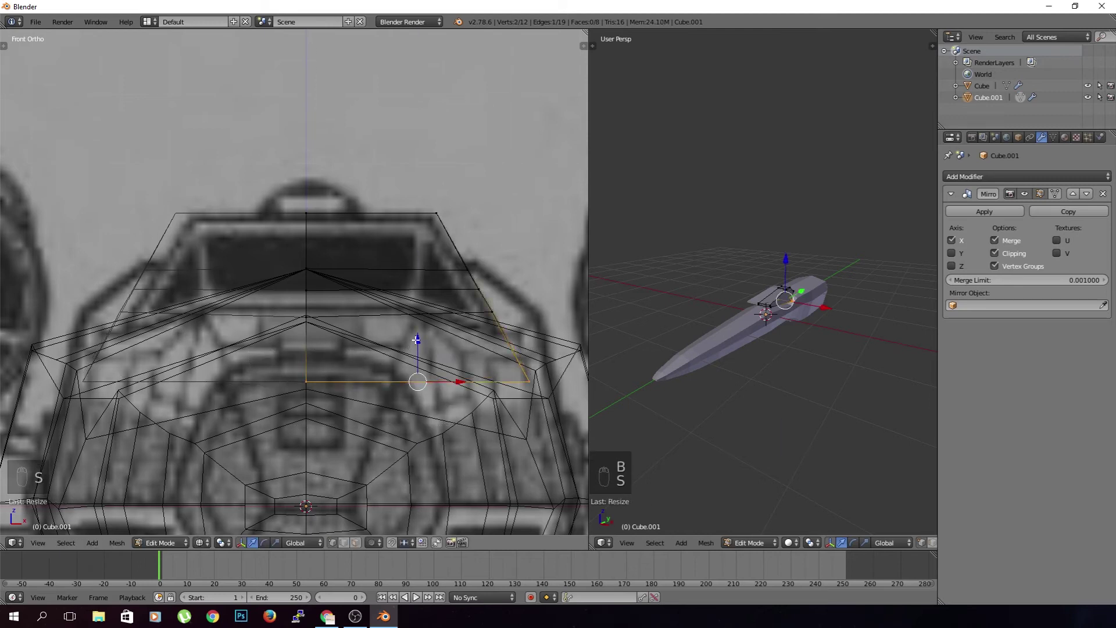
- Select the cockpit's rear outer corner vertex over the top-view blueprint
{"action": "key", "text": "KP_7"}
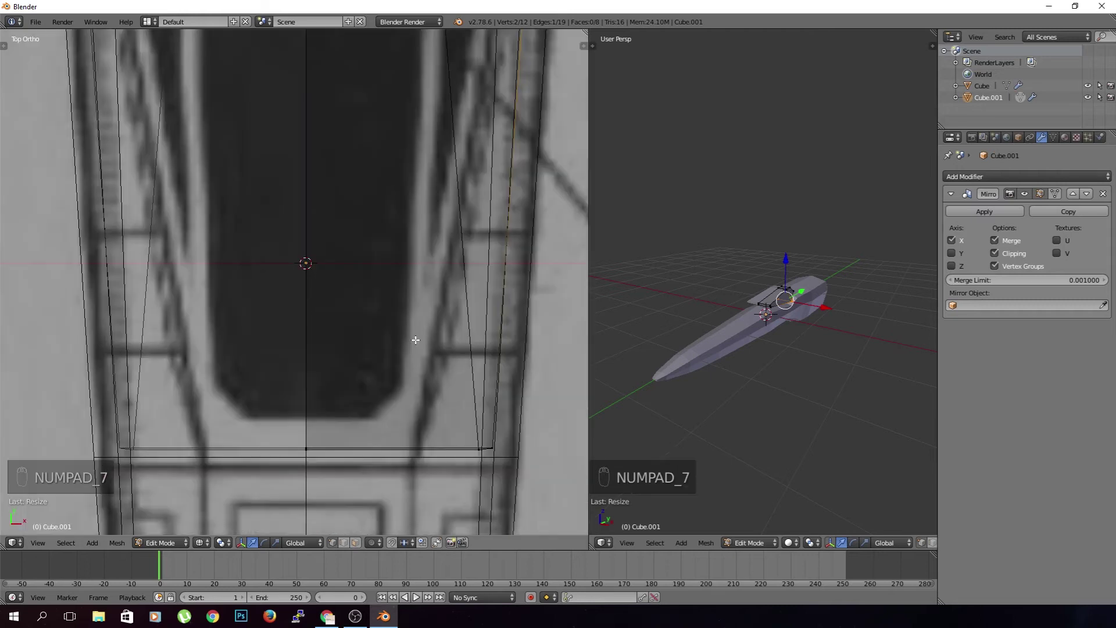
{"action": "scroll", "coordinate": [416, 340], "scroll_direction": "down", "scroll_amount": 5}
{"action": "key", "text": "a"}
{"action": "key", "text": "a"}
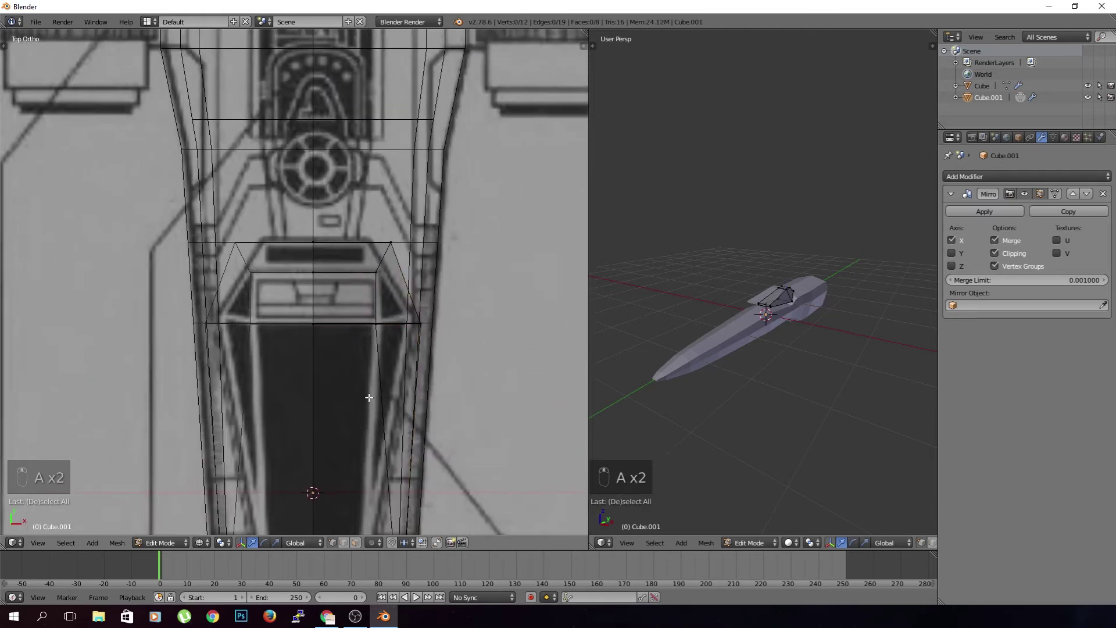
{"action": "scroll", "coordinate": [368, 398], "scroll_direction": "up", "scroll_amount": 1}
{"action": "key", "text": "b"}
{"action": "left_click_drag", "start_coordinate": [401, 228], "coordinate": [436, 239]}
{"action": "left_click_drag", "start_coordinate": [388, 192], "coordinate": [387, 194]}
{"action": "key", "text": "ctrl+a"}
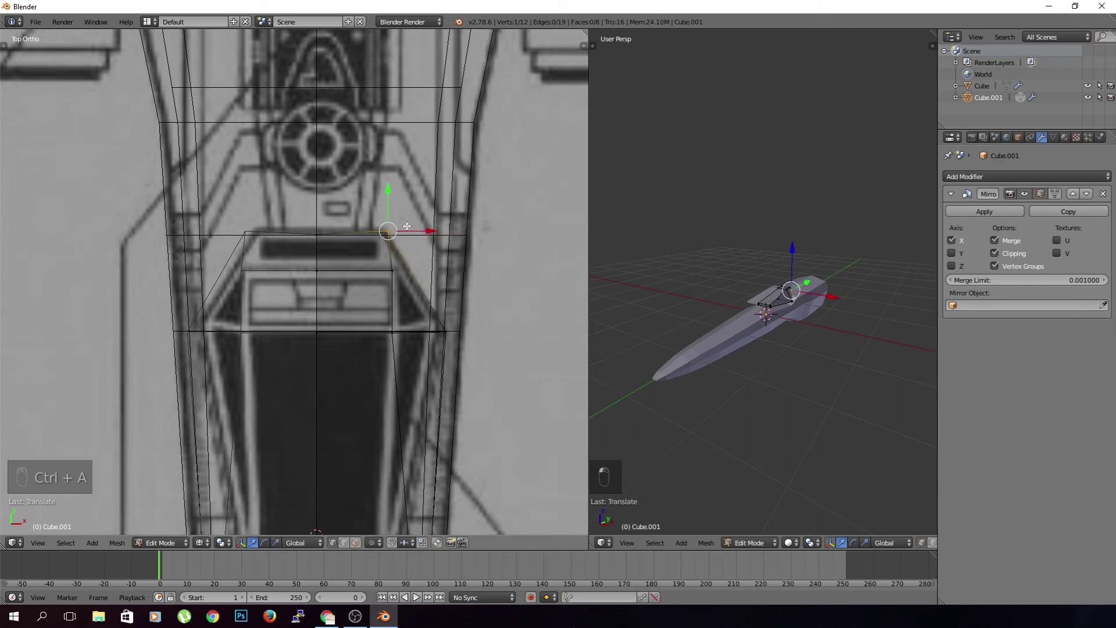
{"action": "key", "text": "ctrl+z"}
{"action": "key", "text": "ctrl+z"}
{"action": "key", "text": "ctrl+z"}
- Move the cockpit's rear corner vertex inward along X onto the blueprint outline, and select the neighbouring roof corner vertex
{"action": "left_click_drag", "start_coordinate": [453, 236], "coordinate": [433, 235]}
{"action": "middle_click_drag", "start_coordinate": [377, 296], "coordinate": [382, 314], "text": "shift"}
{"action": "scroll", "coordinate": [382, 315], "scroll_direction": "up", "scroll_amount": 1}
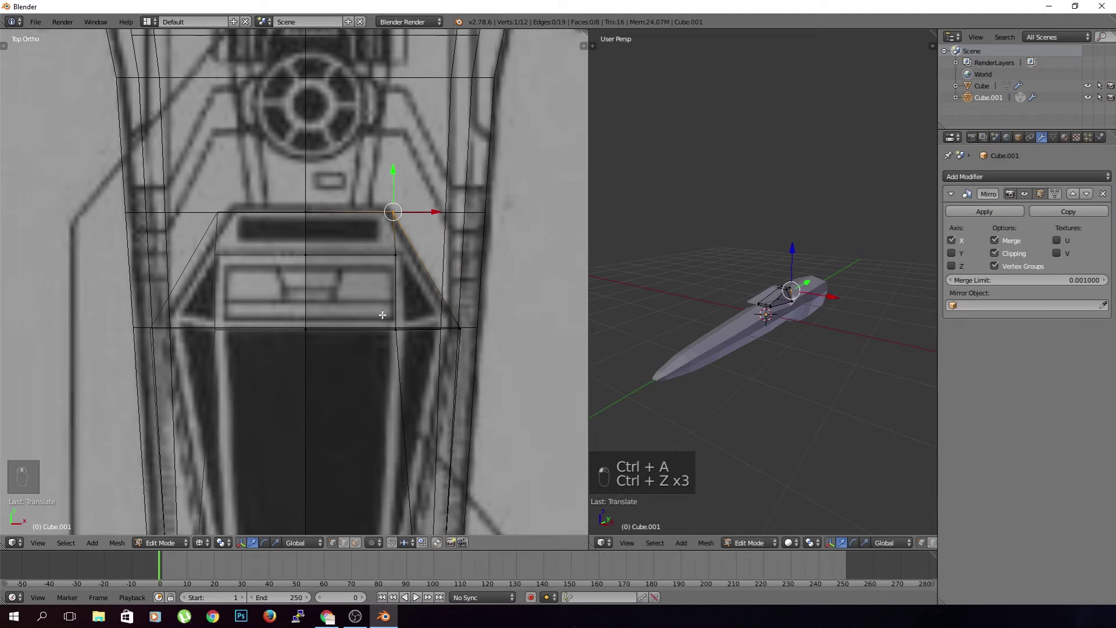
{"action": "left_click", "coordinate": [405, 251]}
{"action": "right_click", "coordinate": [397, 254]}
{"action": "middle_click_drag", "start_coordinate": [395, 381], "coordinate": [404, 289], "text": "shift"}
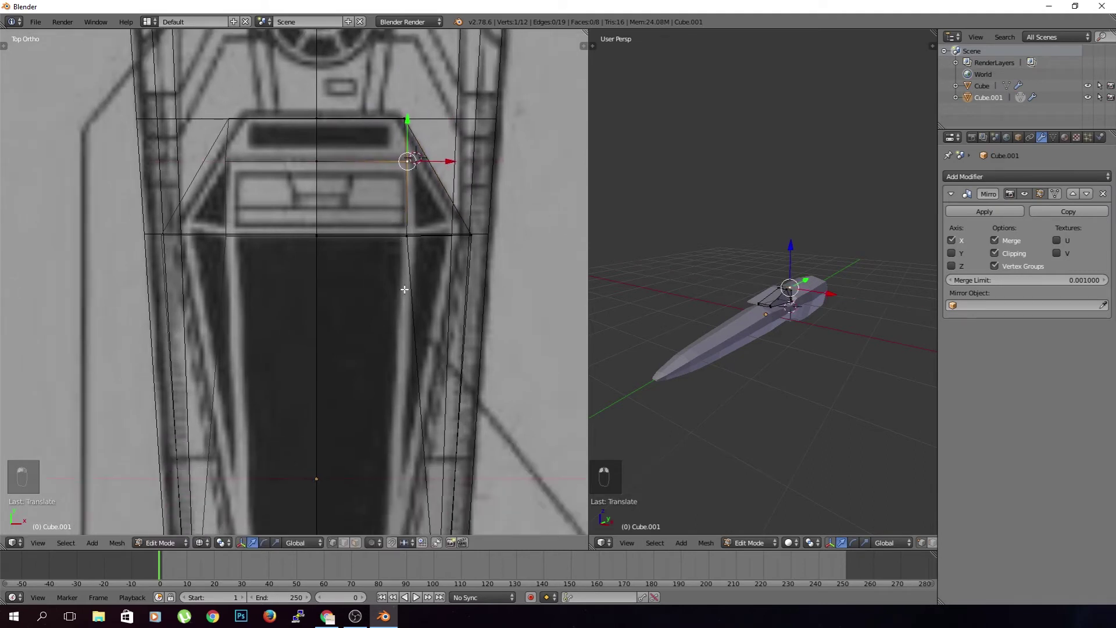
- Examine the cockpit's fit on the fuselage in perspective and against the full top-view X-Wing blueprint
{"action": "scroll", "coordinate": [724, 393], "scroll_direction": "up", "scroll_amount": 4}
{"action": "middle_click_drag", "start_coordinate": [750, 390], "coordinate": [641, 388]}
{"action": "scroll", "coordinate": [292, 383], "scroll_direction": "down", "scroll_amount": 5}
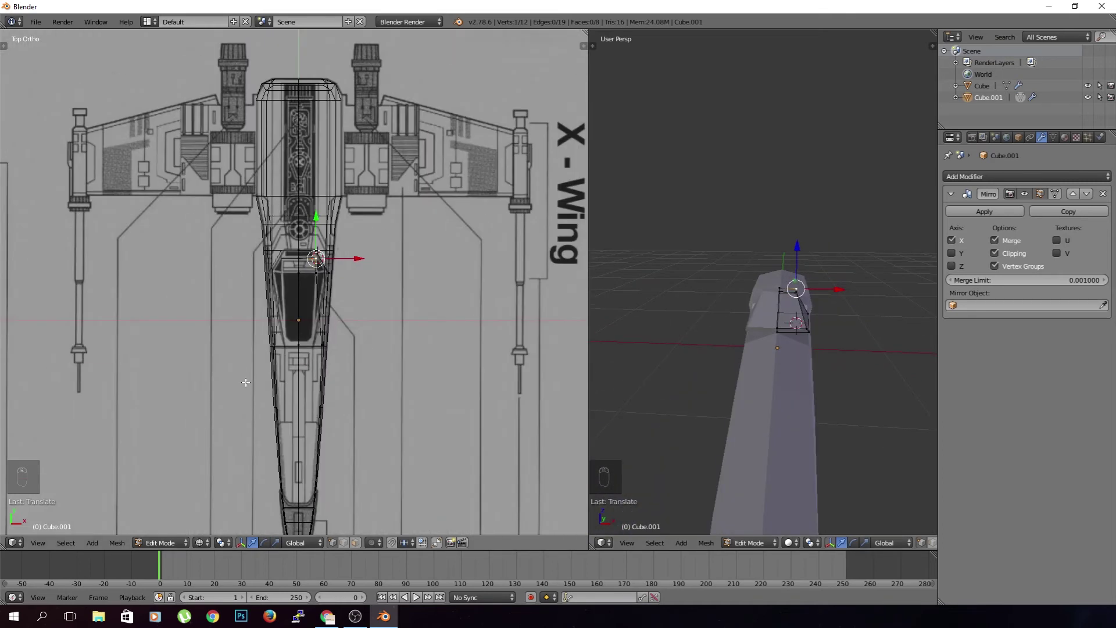
{"action": "scroll", "coordinate": [246, 382], "scroll_direction": "down", "scroll_amount": 6}
{"action": "scroll", "coordinate": [246, 381], "scroll_direction": "up", "scroll_amount": 3}
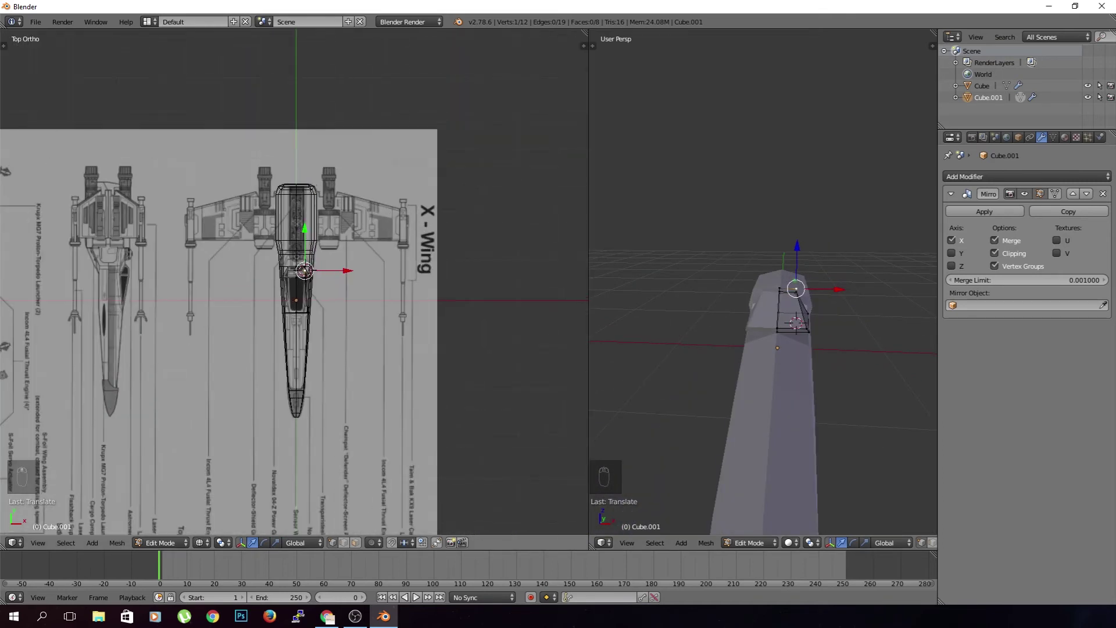
{"action": "left_click", "coordinate": [328, 616]}
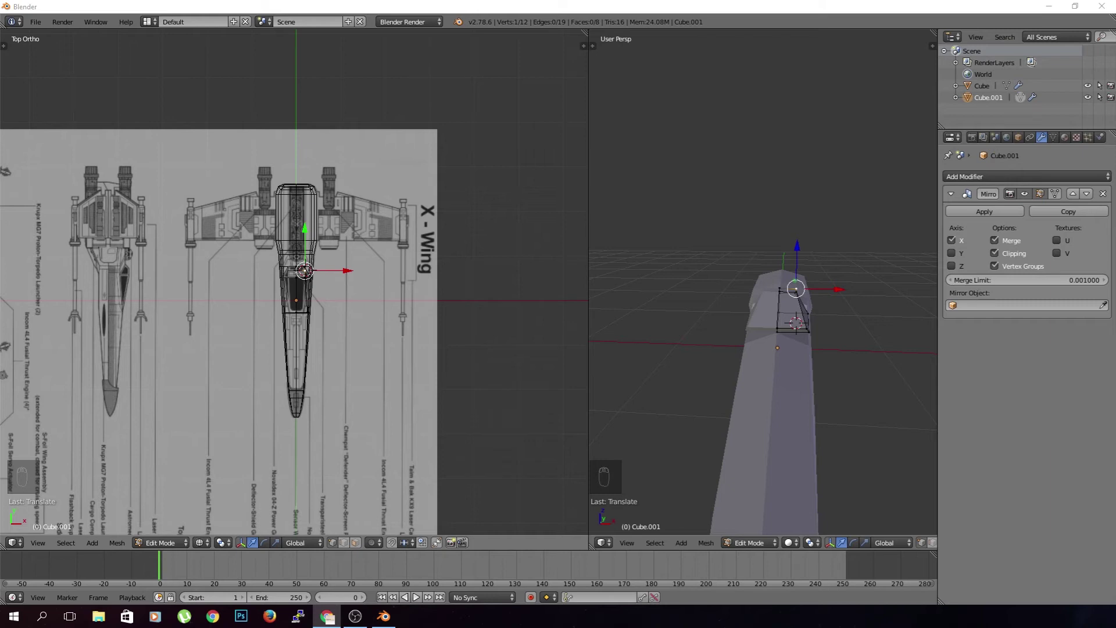
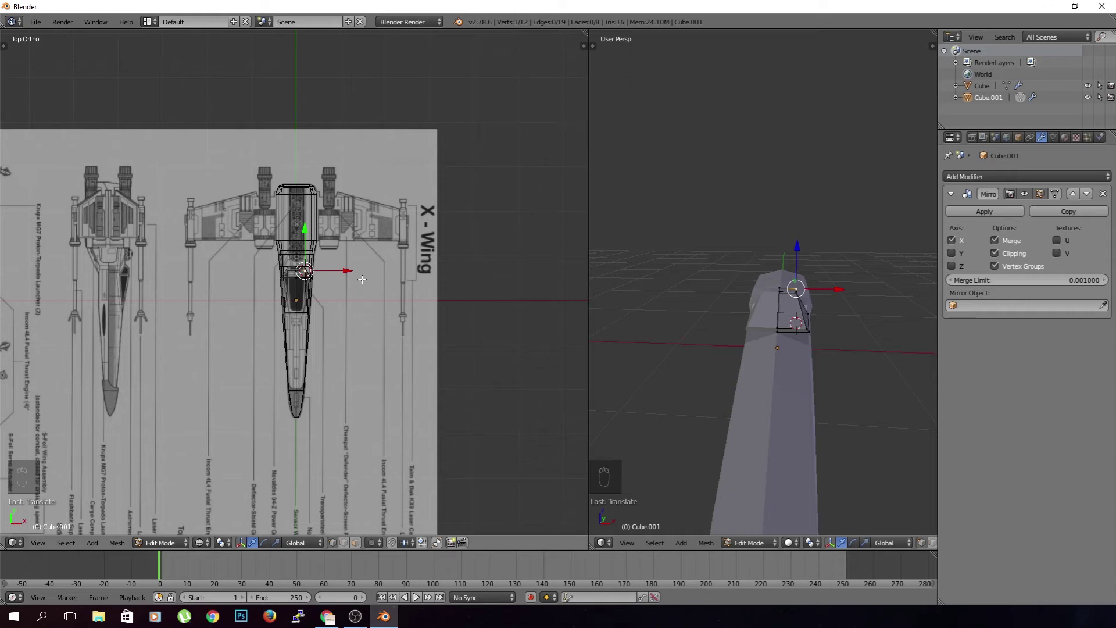
{"action": "middle_click_drag", "start_coordinate": [711, 328], "coordinate": [717, 299], "text": "shift"}
{"action": "scroll", "coordinate": [721, 299], "scroll_direction": "up", "scroll_amount": 4}
{"action": "middle_click_drag", "start_coordinate": [802, 326], "coordinate": [845, 343]}
- Leave the cockpit mesh, select the fuselage object and open it for mesh editing
{"action": "key", "text": "Tab"}
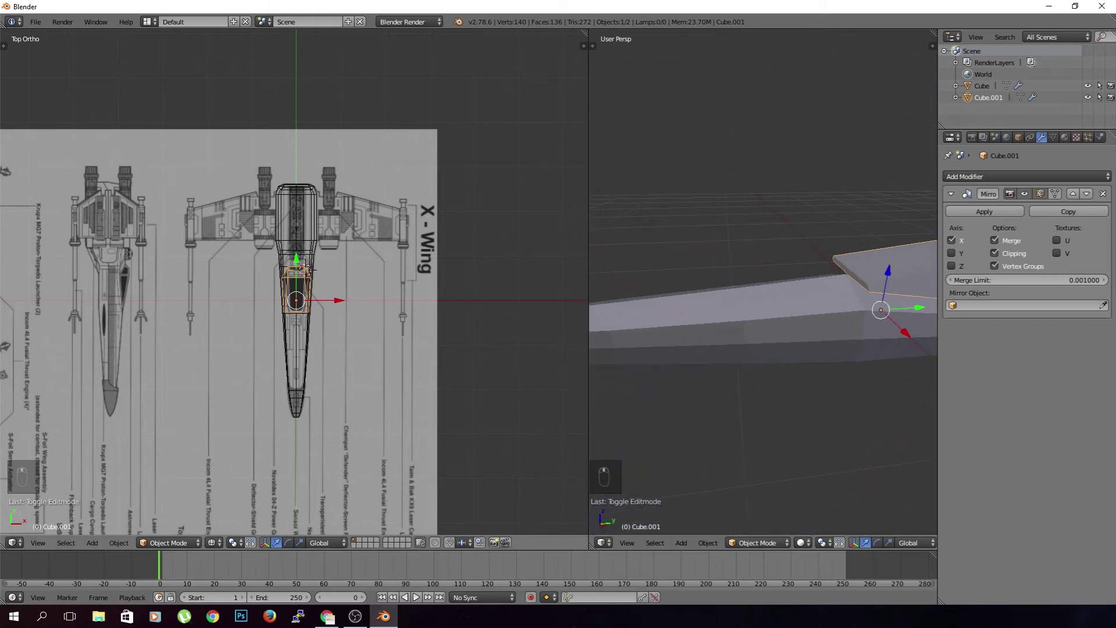
{"action": "key", "text": "Tab"}
{"action": "key", "text": "Tab"}
{"action": "right_click", "coordinate": [726, 324]}
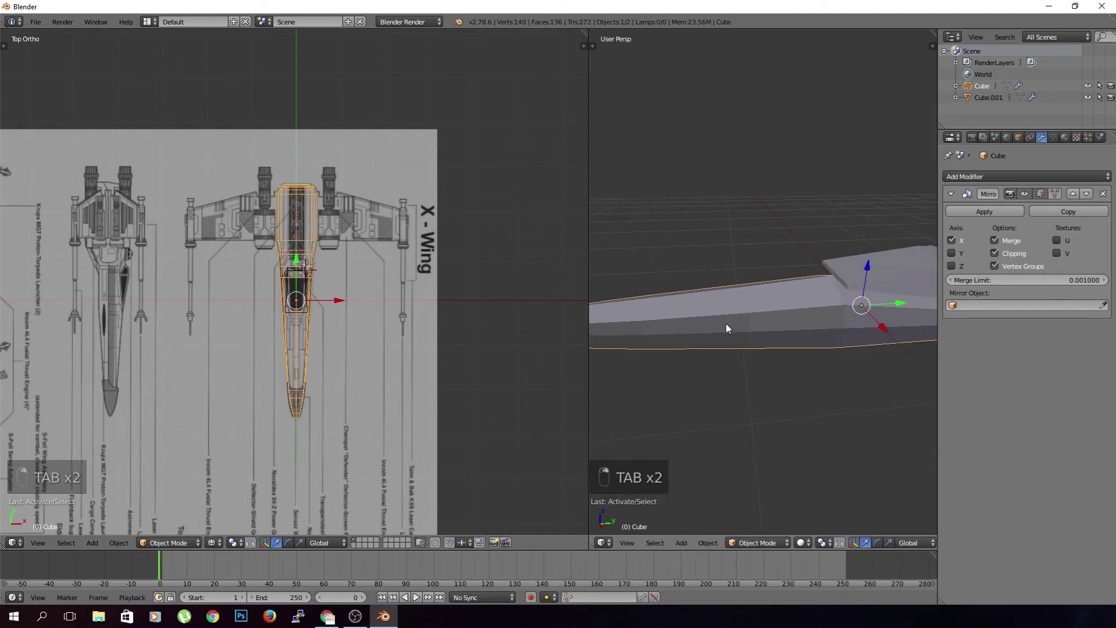
{"action": "scroll", "coordinate": [732, 331], "scroll_direction": "down", "scroll_amount": 3}
{"action": "key", "text": "Tab"}
{"action": "middle_click_drag", "start_coordinate": [739, 294], "coordinate": [725, 437]}
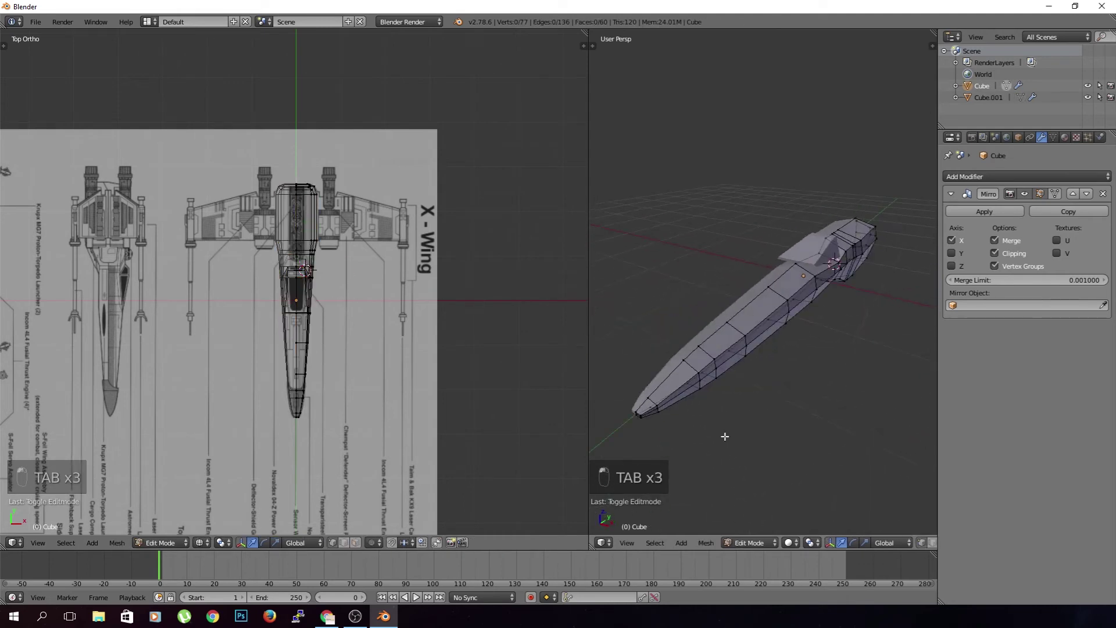
{"action": "mouse_move", "coordinate": [819, 445]}
{"action": "middle_mouse_down"}
{"action": "mouse_move", "coordinate": [735, 441]}
{"action": "mouse_move", "coordinate": [803, 451]}
{"action": "mouse_move", "coordinate": [817, 436]}
{"action": "middle_mouse_up"}
{"action": "right_click", "coordinate": [812, 273]}
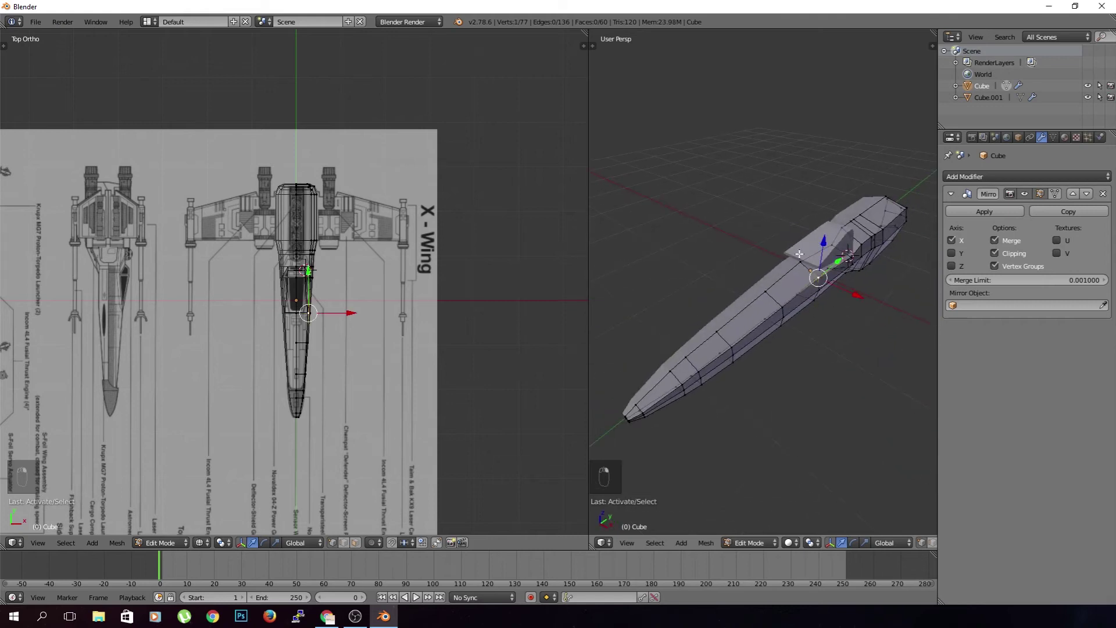
{"action": "key", "text": "s"}
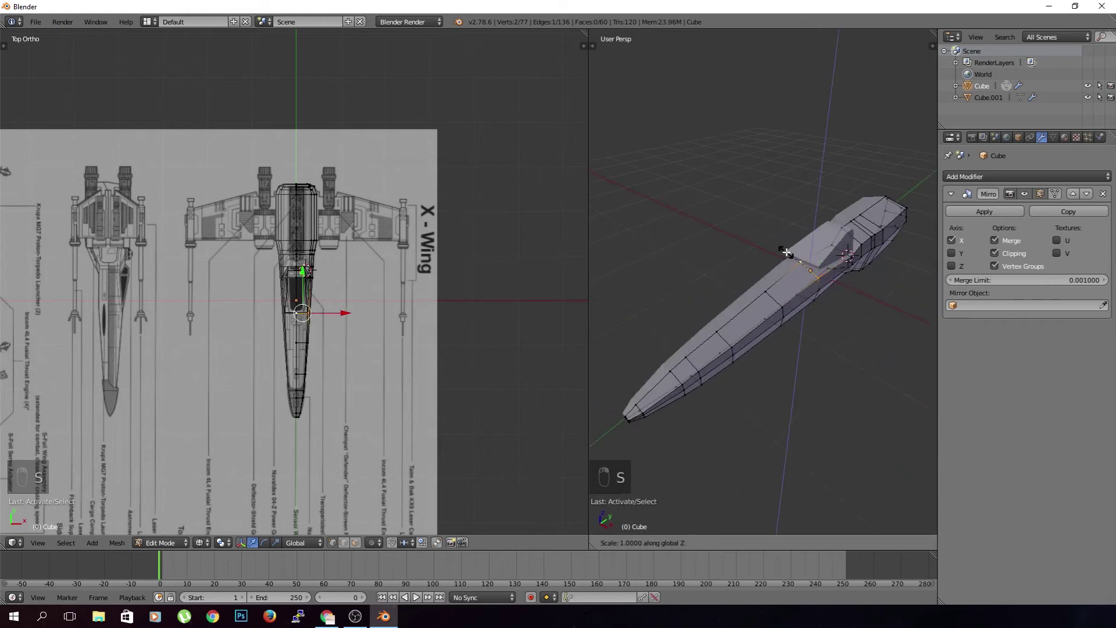
{"action": "right_click", "coordinate": [782, 309]}
{"action": "right_click", "coordinate": [761, 291], "text": "shift"}
{"action": "key", "text": "x"}
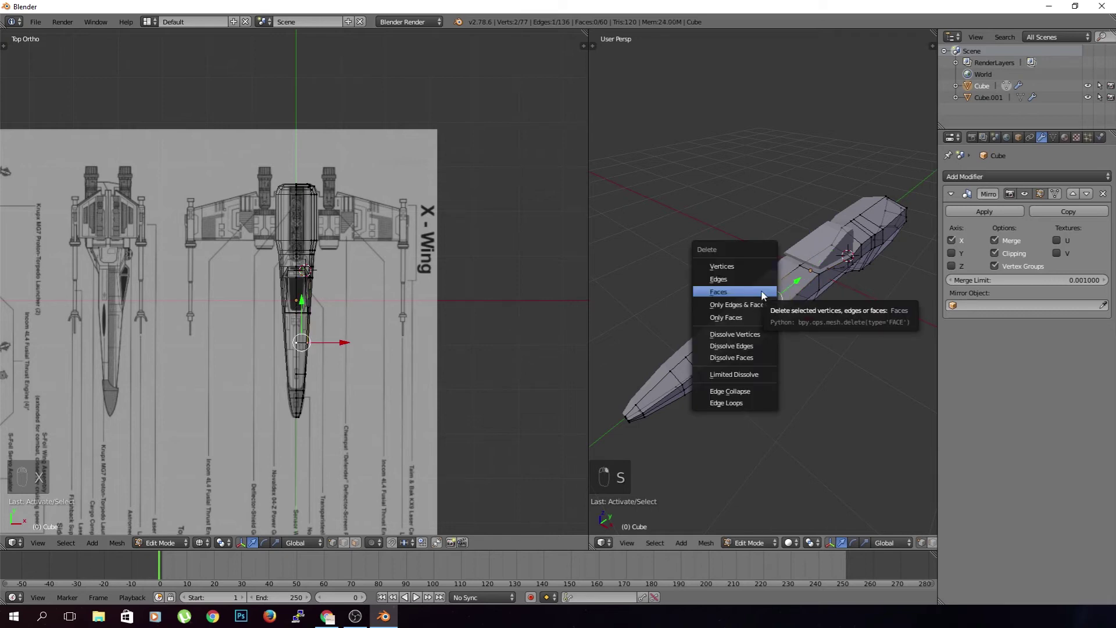
{"action": "key", "text": "ctrl+z"}
{"action": "key", "text": "ctrl+z"}
{"action": "key", "text": "ctrl+z"}
{"action": "key", "text": "ctrl+z"}
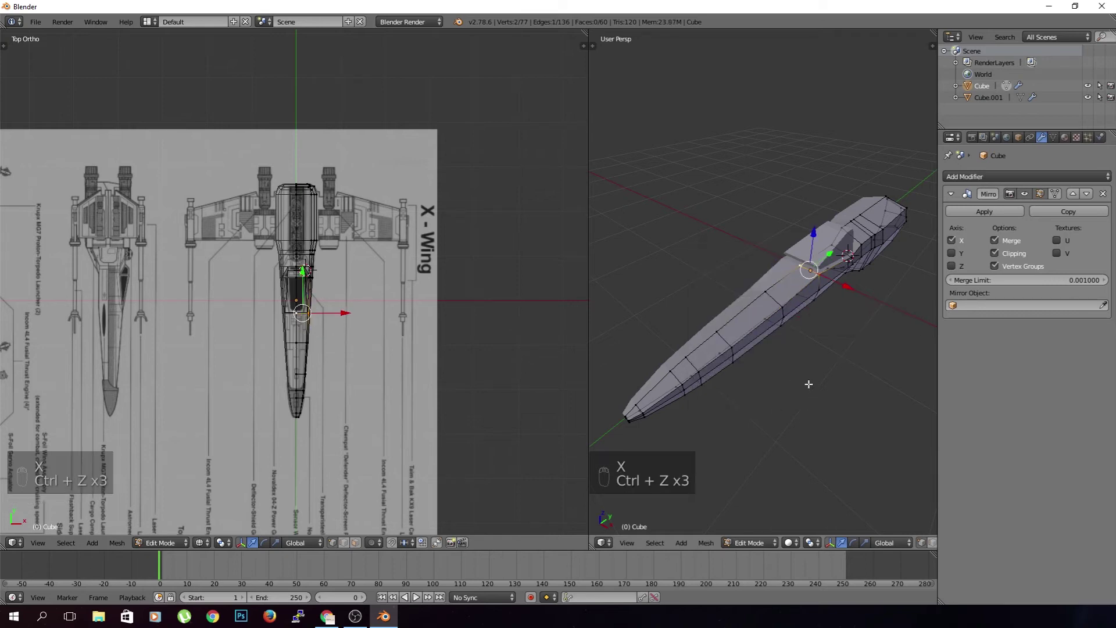
{"action": "key", "text": "a"}
- Select the five vertices along the fuselage's upper side edge, from the cockpit's front toward the nose
{"action": "middle_click_drag", "start_coordinate": [809, 384], "coordinate": [812, 276]}
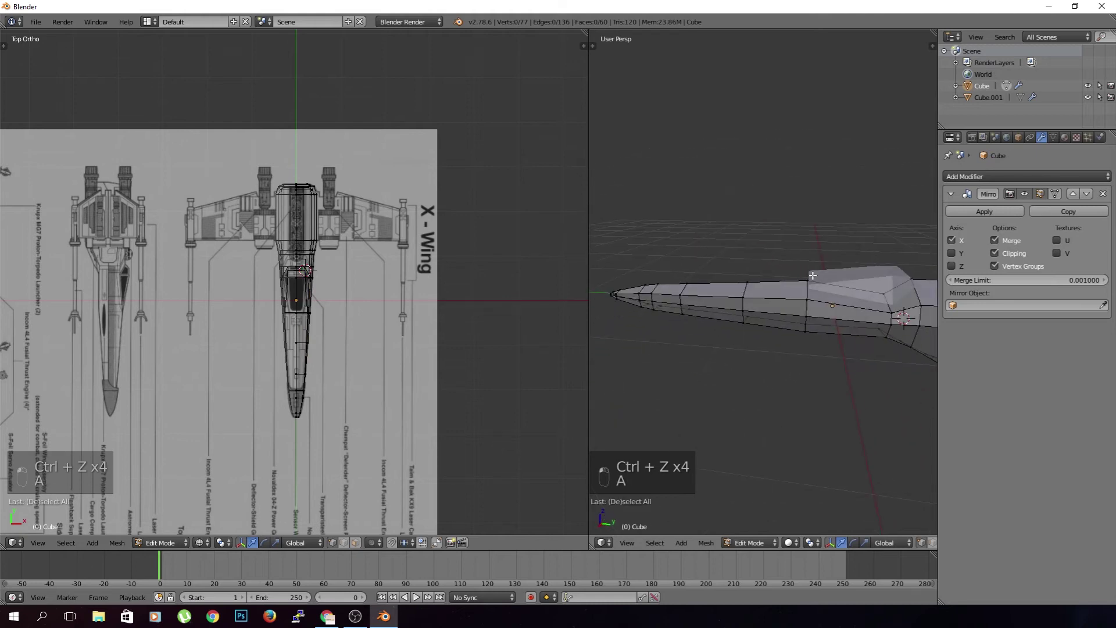
{"action": "right_click", "coordinate": [807, 297]}
{"action": "right_click", "coordinate": [744, 297], "text": "shift"}
{"action": "right_click", "coordinate": [681, 301], "text": "shift"}
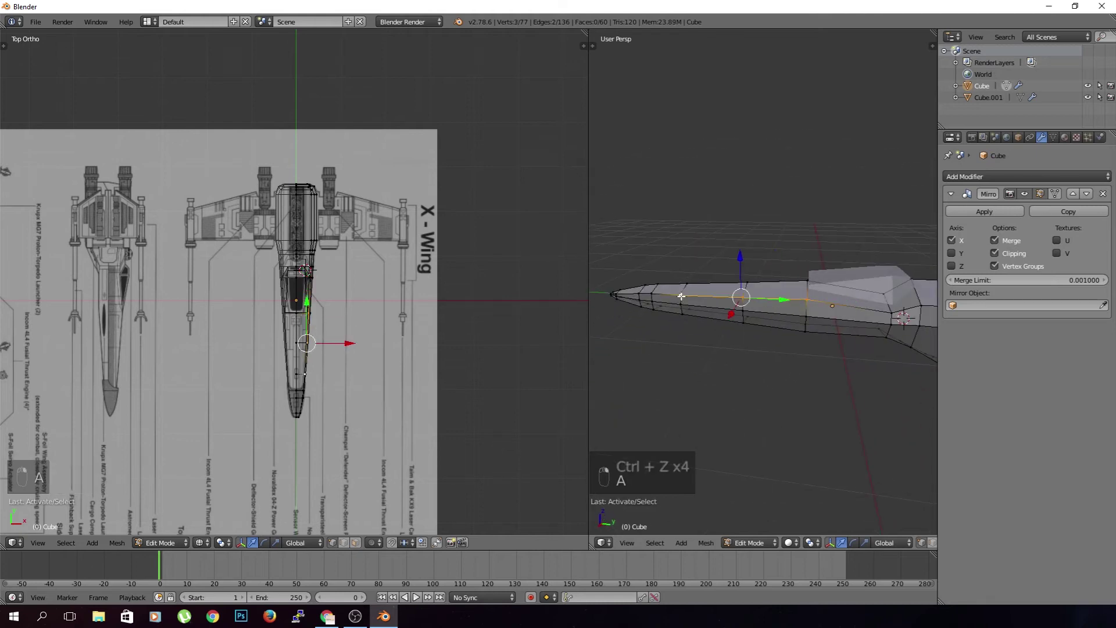
{"action": "middle_click_drag", "start_coordinate": [681, 301], "coordinate": [749, 330]}
{"action": "right_click", "coordinate": [632, 304], "text": "shift"}
{"action": "right_click", "coordinate": [630, 304], "text": "shift"}
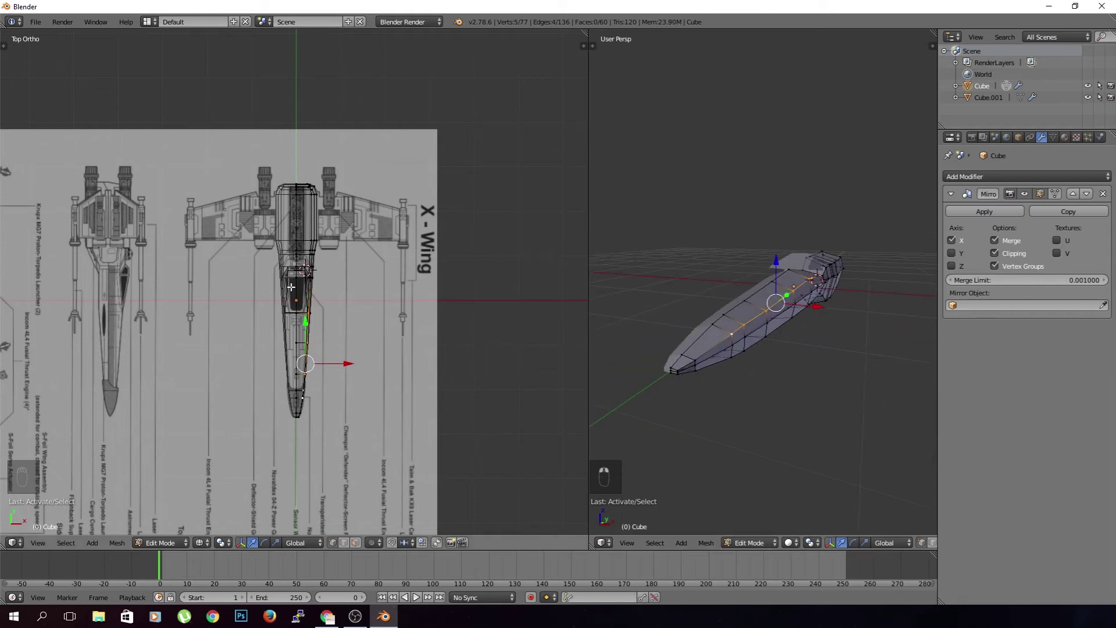
- Raise the selected side edge vertices along Z toward the fuselage's top outline in the side-view blueprint
{"action": "key", "text": "KP_3"}
{"action": "scroll", "coordinate": [184, 341], "scroll_direction": "up", "scroll_amount": 4}
{"action": "middle_click_drag", "start_coordinate": [183, 342], "coordinate": [300, 338], "text": "shift"}
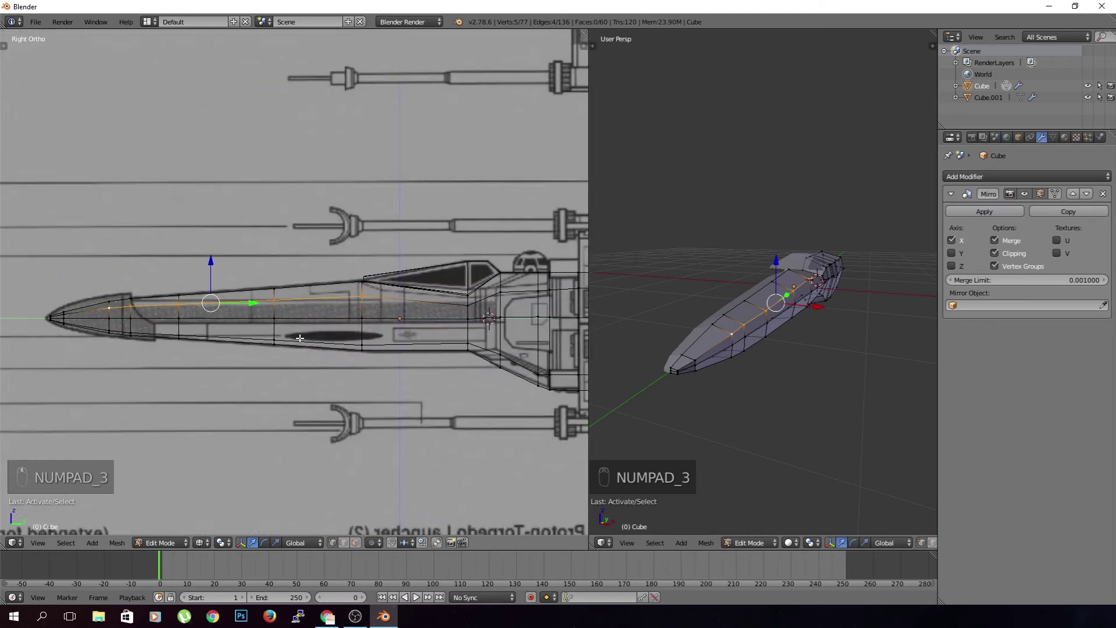
{"action": "left_click_drag", "start_coordinate": [213, 260], "coordinate": [209, 251]}
- Adjust the heights of individual upper side vertices so they follow the fuselage's top line up to the cockpit
{"action": "scroll", "coordinate": [280, 286], "scroll_direction": "up", "scroll_amount": 3}
{"action": "scroll", "coordinate": [279, 286], "scroll_direction": "up", "scroll_amount": 2}
{"action": "left_click", "coordinate": [113, 311]}
{"action": "left_click", "coordinate": [211, 304]}
{"action": "left_click_drag", "start_coordinate": [211, 265], "coordinate": [209, 258]}
{"action": "left_click", "coordinate": [408, 286]}
{"action": "left_click_drag", "start_coordinate": [408, 252], "coordinate": [408, 243]}
{"action": "middle_click_drag", "start_coordinate": [407, 243], "coordinate": [212, 260], "text": "shift"}
{"action": "left_click", "coordinate": [403, 287]}
{"action": "left_click_drag", "start_coordinate": [399, 260], "coordinate": [400, 299]}
{"action": "left_click", "coordinate": [392, 243]}
- Level the upper vertex pairs at the cockpit's front joint and the next fuselage section forward by scaling them along Z
{"action": "key", "text": "a"}
{"action": "key", "text": "b"}
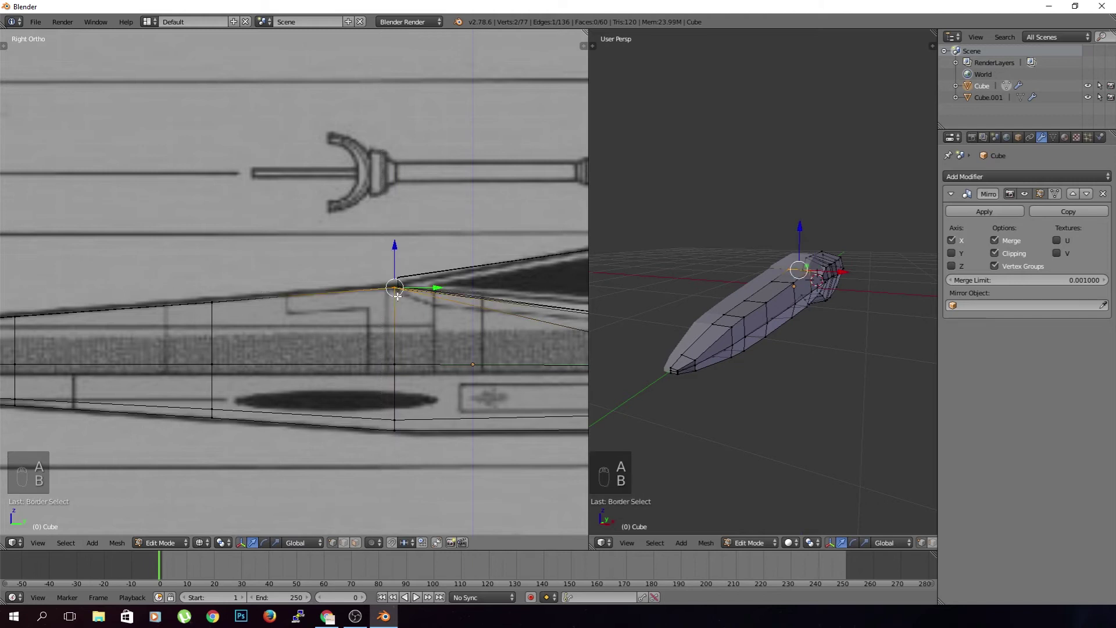
{"action": "key", "text": "s"}
{"action": "left_click", "coordinate": [370, 295]}
{"action": "scroll", "coordinate": [384, 296], "scroll_direction": "up", "scroll_amount": 3, "text": "ctrl"}
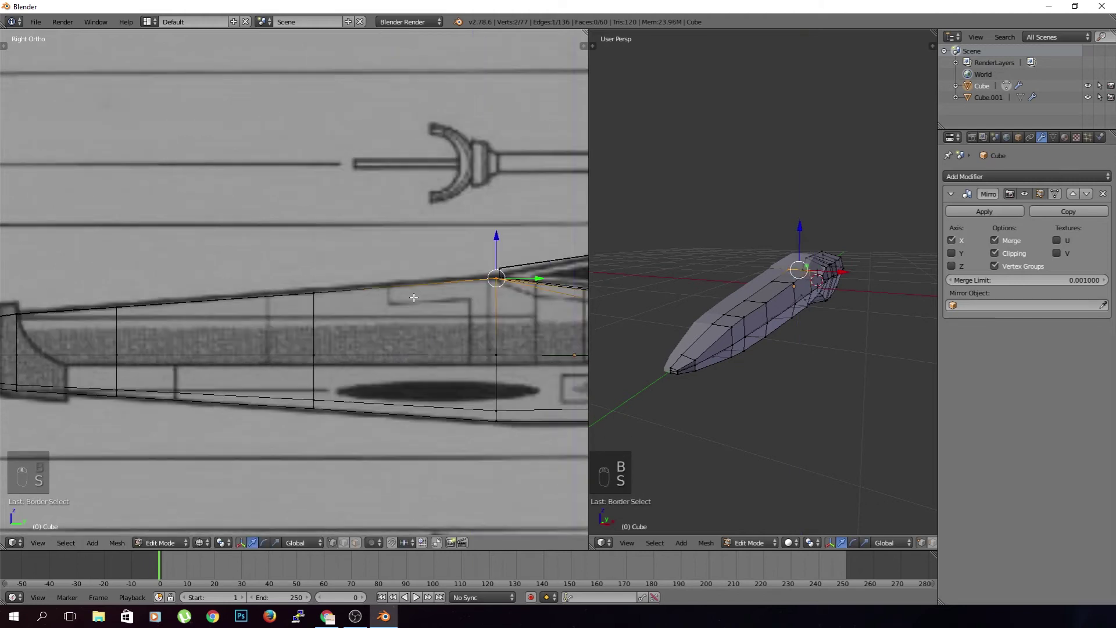
{"action": "key", "text": "a"}
{"action": "key", "text": "b"}
{"action": "left_click_drag", "start_coordinate": [408, 250], "coordinate": [340, 316]}
{"action": "key", "text": "s"}
{"action": "left_click", "coordinate": [328, 311]}
- Level the upper vertex pair at the fuselage section just behind the nose cone by scaling it along Z
{"action": "key", "text": "a"}
{"action": "key", "text": "b"}
{"action": "left_click_drag", "start_coordinate": [148, 288], "coordinate": [184, 317]}
{"action": "key", "text": "s"}
{"action": "key", "text": "z"}
{"action": "left_click", "coordinate": [155, 311]}
{"action": "key", "text": "a"}
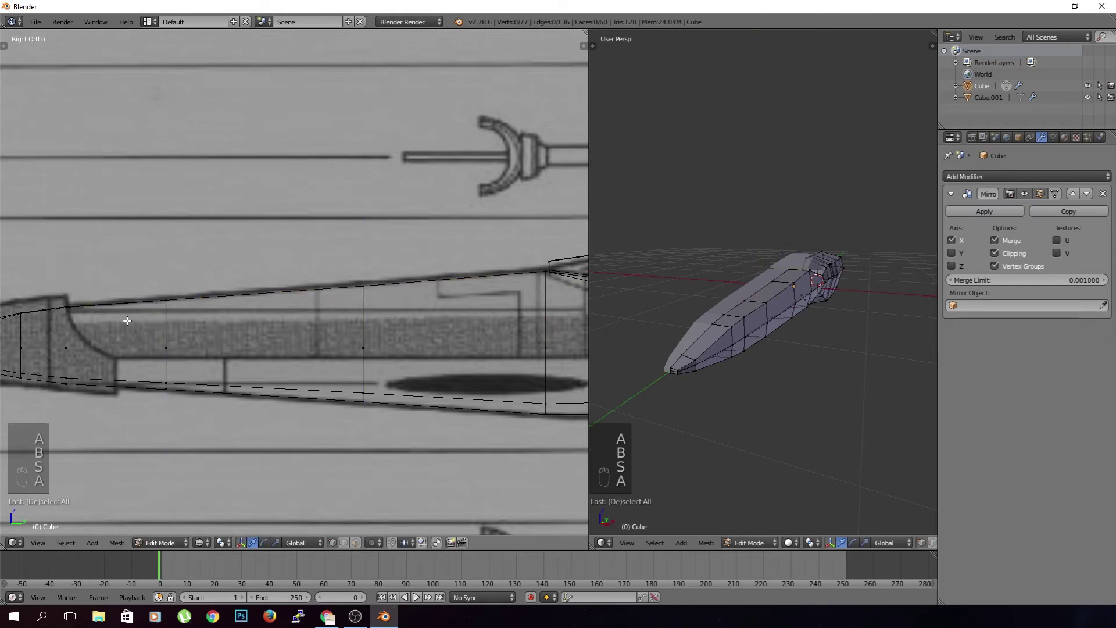
- Level the upper vertex pairs at the nose cone's rear edge and the section ahead of it by scaling along Z
{"action": "scroll", "coordinate": [174, 302], "scroll_direction": "up", "scroll_amount": 4, "text": "ctrl"}
{"action": "key", "text": "b"}
{"action": "left_click_drag", "start_coordinate": [205, 294], "coordinate": [112, 317]}
{"action": "key", "text": "s"}
{"action": "left_click", "coordinate": [152, 314]}
{"action": "key", "text": "a"}
{"action": "scroll", "coordinate": [142, 320], "scroll_direction": "up", "scroll_amount": 1, "text": "ctrl"}
{"action": "key", "text": "b"}
{"action": "key", "text": "s"}
{"action": "key", "text": "z"}
{"action": "left_click", "coordinate": [111, 317]}
{"action": "key", "text": "a"}
- Move the cockpit canopy's lower front vertices onto the fuselage's upper vertices at the cockpit's front joint in side view
{"action": "scroll", "coordinate": [180, 294], "scroll_direction": "down", "scroll_amount": 5, "text": "ctrl"}
{"action": "scroll", "coordinate": [180, 294], "scroll_direction": "up", "scroll_amount": 2, "text": "shift"}
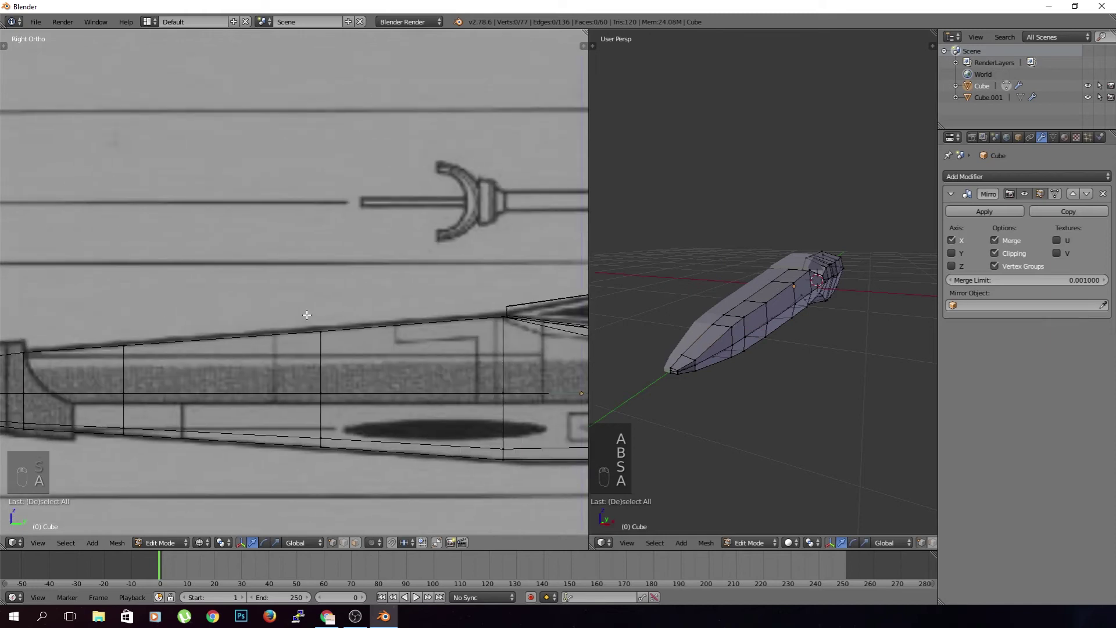
{"action": "scroll", "coordinate": [307, 315], "scroll_direction": "up", "scroll_amount": 4}
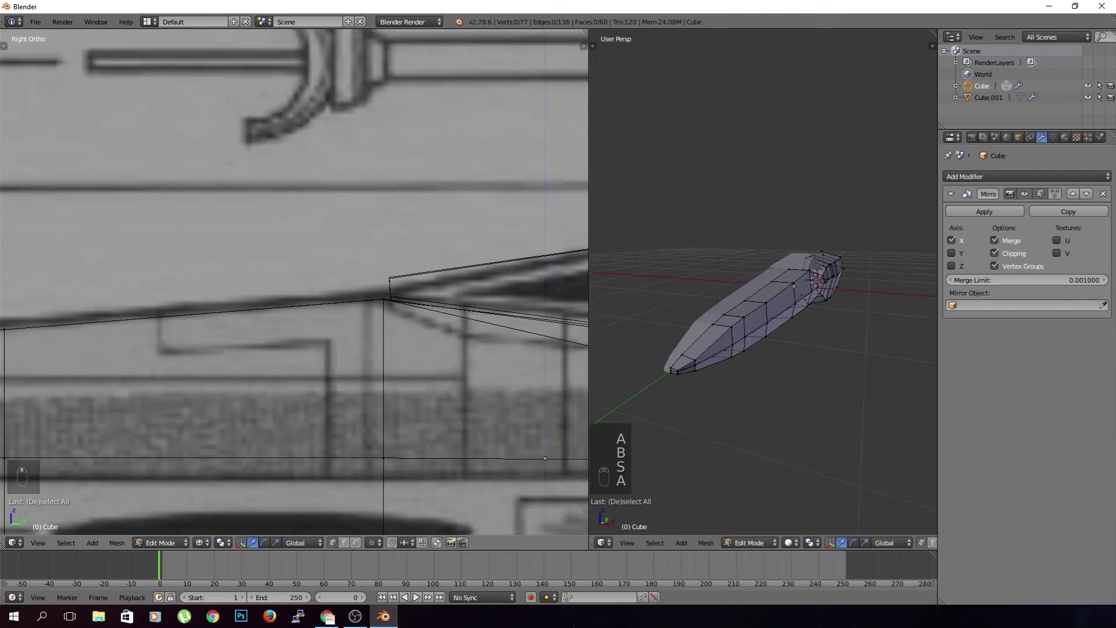
{"action": "scroll", "coordinate": [302, 268], "scroll_direction": "up", "scroll_amount": 1}
{"action": "scroll", "coordinate": [336, 312], "scroll_direction": "up", "scroll_amount": 1}
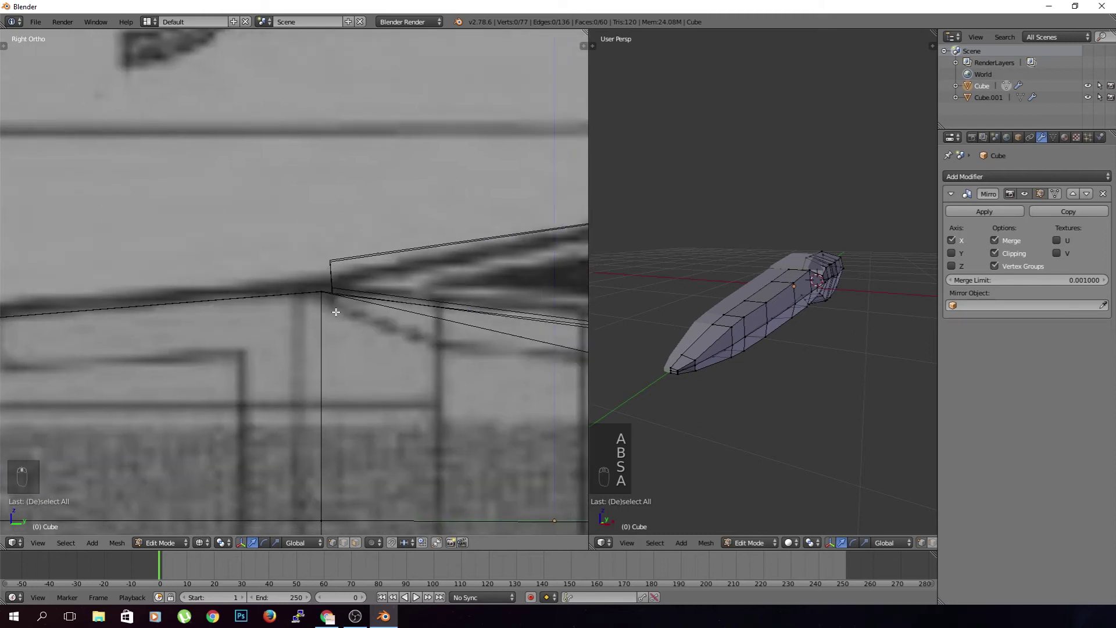
{"action": "key", "text": "Tab"}
{"action": "right_click", "coordinate": [392, 252]}
{"action": "key", "text": "Tab"}
{"action": "scroll", "coordinate": [379, 314], "scroll_direction": "up", "scroll_amount": 1}
{"action": "key", "text": "b"}
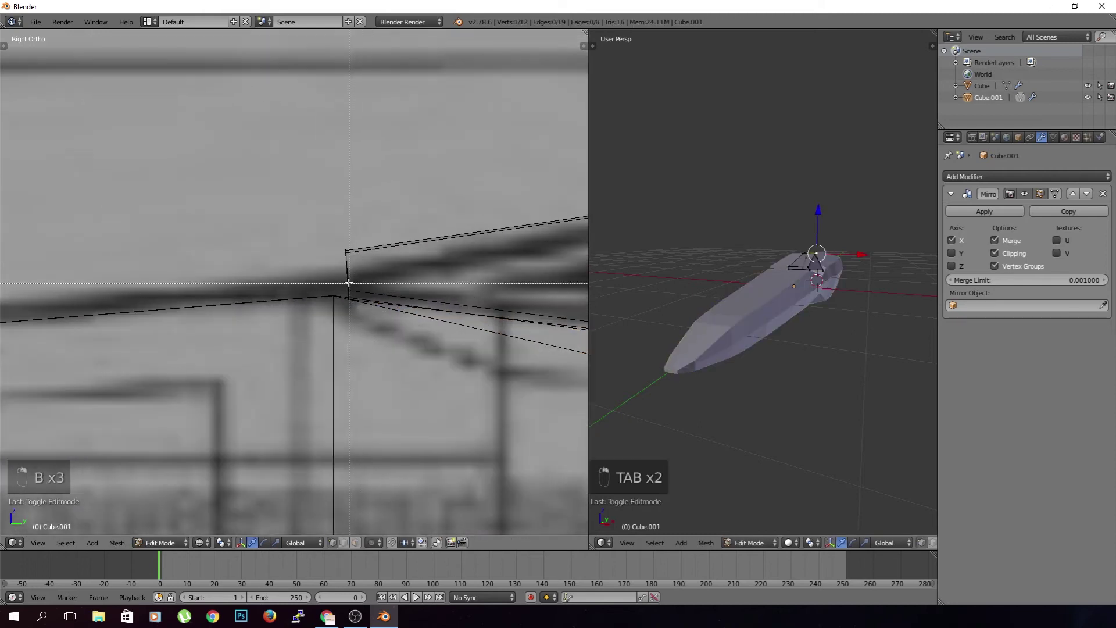
{"action": "left_click_drag", "start_coordinate": [326, 264], "coordinate": [384, 340]}
{"action": "key", "text": "g"}
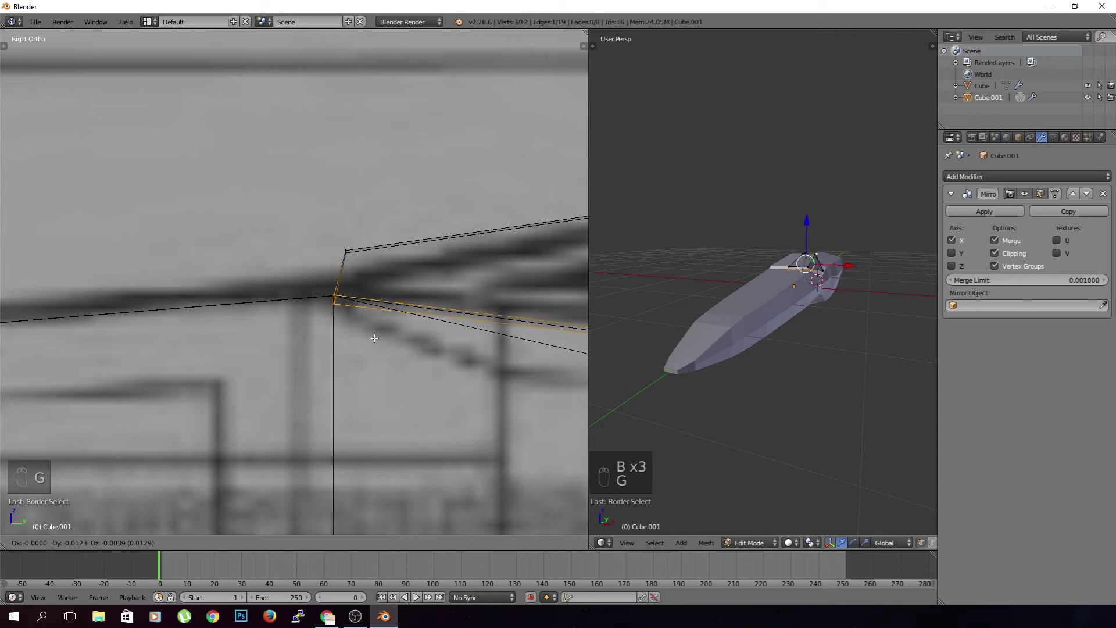
{"action": "left_click", "coordinate": [374, 336]}
{"action": "key", "text": "a"}
- Lower the canopy's upper front vertices to just above the fuselage's front joint so the canopy edge follows the side blueprint
{"action": "key", "text": "b"}
{"action": "left_click_drag", "start_coordinate": [330, 247], "coordinate": [391, 267]}
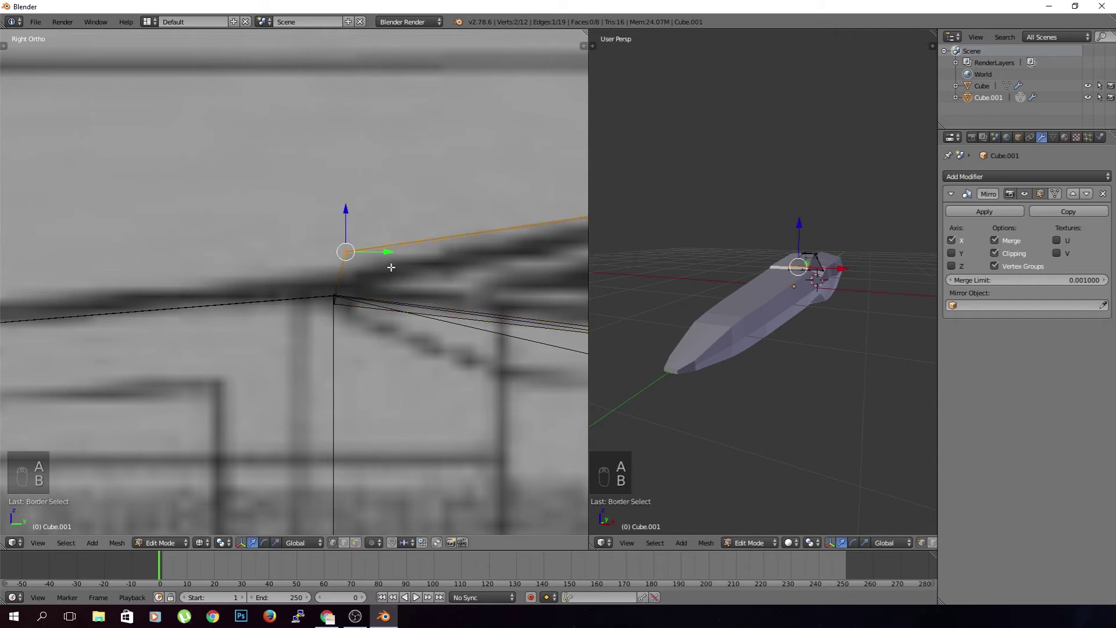
{"action": "key", "text": "g"}
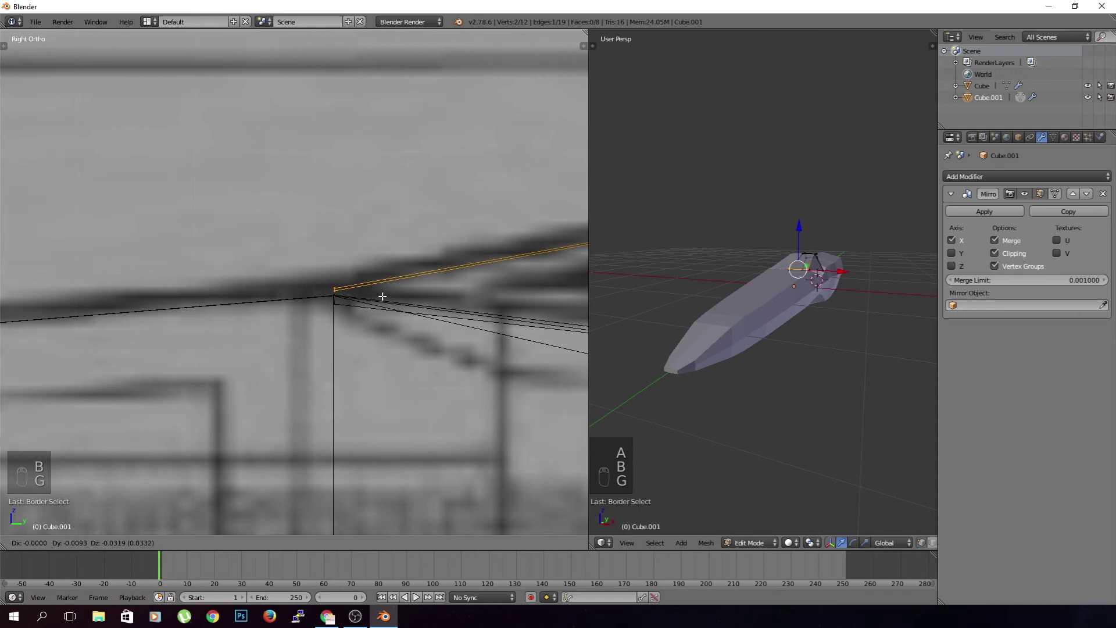
{"action": "left_click", "coordinate": [383, 296]}
{"action": "key", "text": "a"}
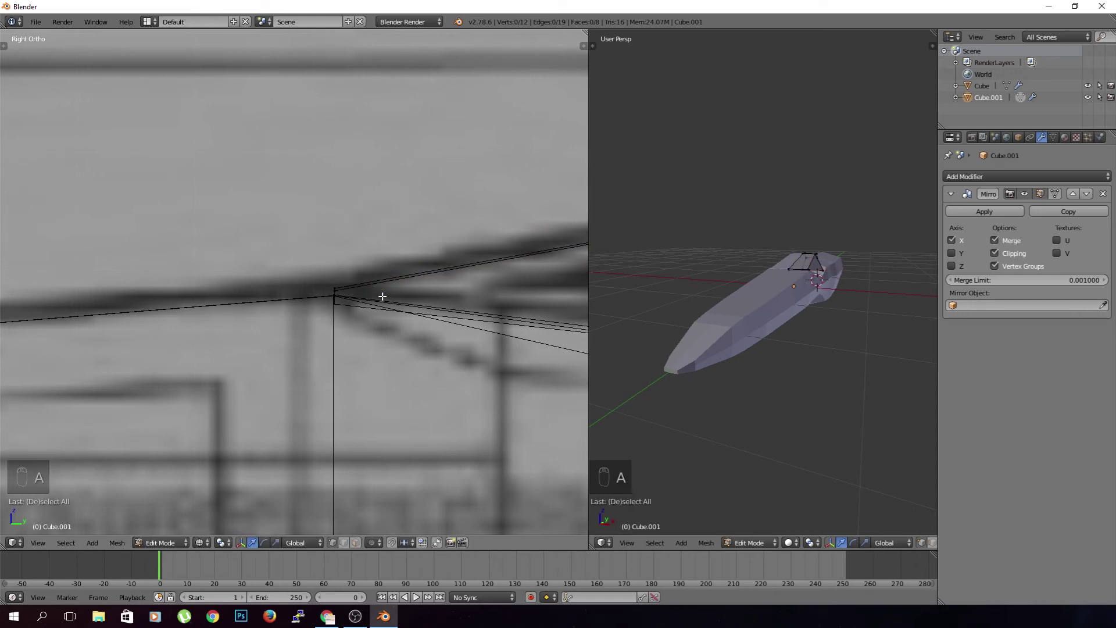
{"action": "key", "text": "Tab"}
{"action": "scroll", "coordinate": [349, 353], "scroll_direction": "down", "scroll_amount": 5}
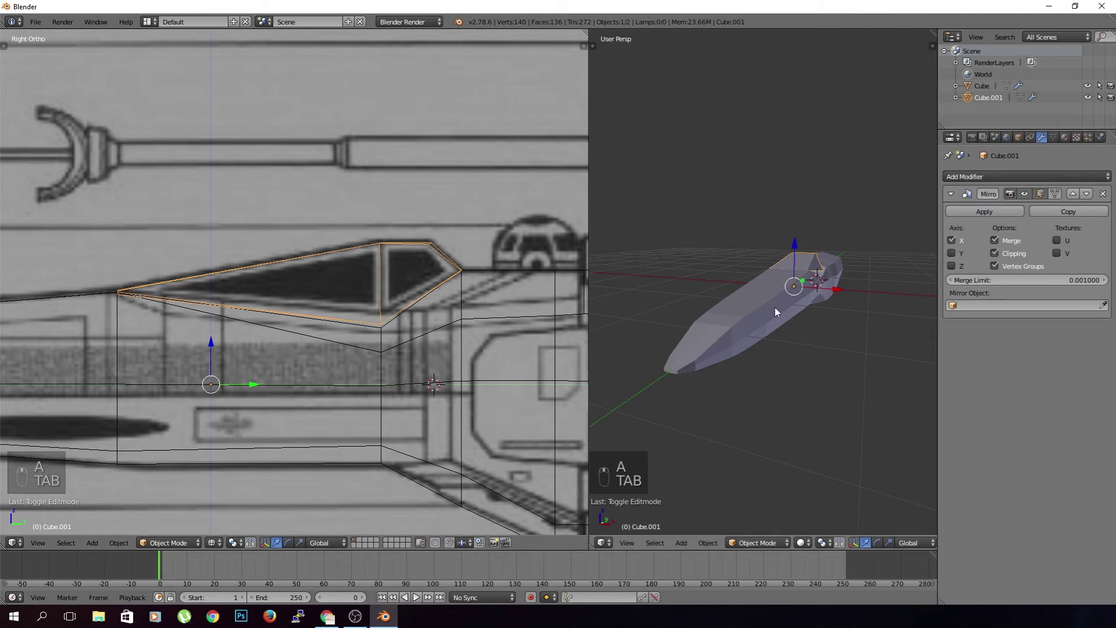
- Raise the fuselage side vertex beneath the canopy's lowest corner close to the canopy's lower edge in side view
{"action": "middle_click_drag", "start_coordinate": [824, 342], "coordinate": [974, 345]}
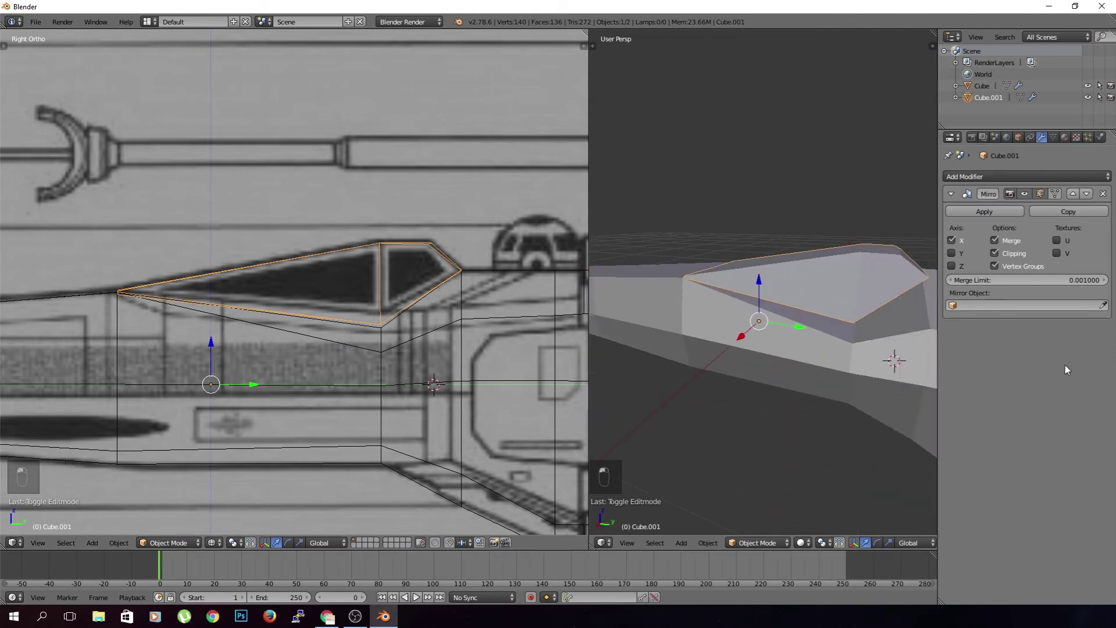
{"action": "scroll", "coordinate": [382, 357], "scroll_direction": "up", "scroll_amount": 4}
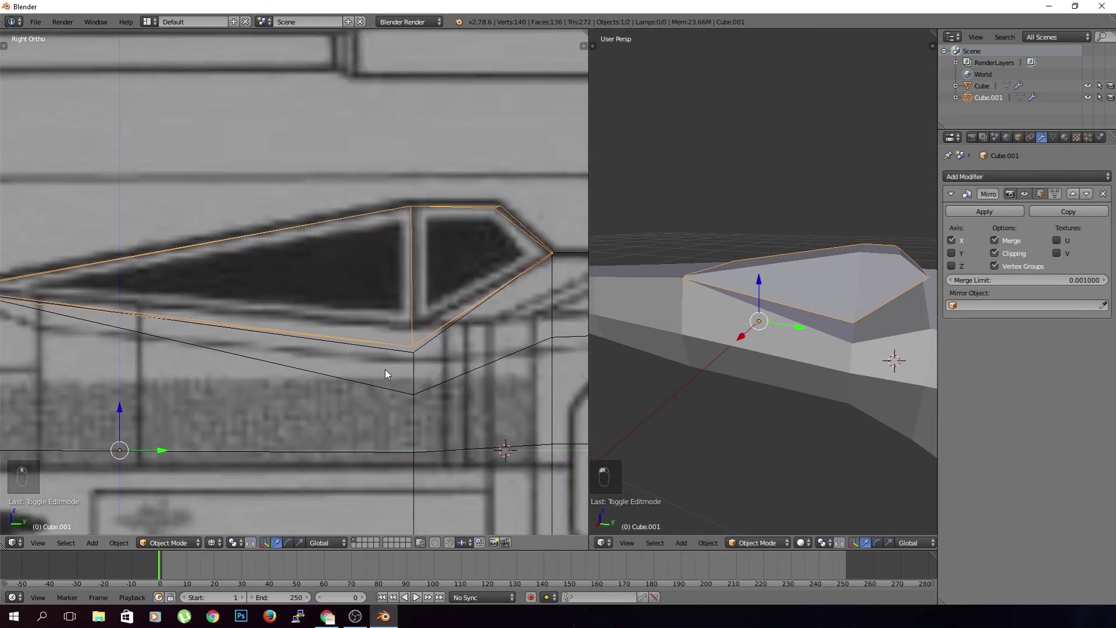
{"action": "right_click", "coordinate": [847, 356]}
{"action": "key", "text": "Tab"}
{"action": "right_click", "coordinate": [803, 343]}
{"action": "left_click_drag", "start_coordinate": [382, 347], "coordinate": [394, 309]}
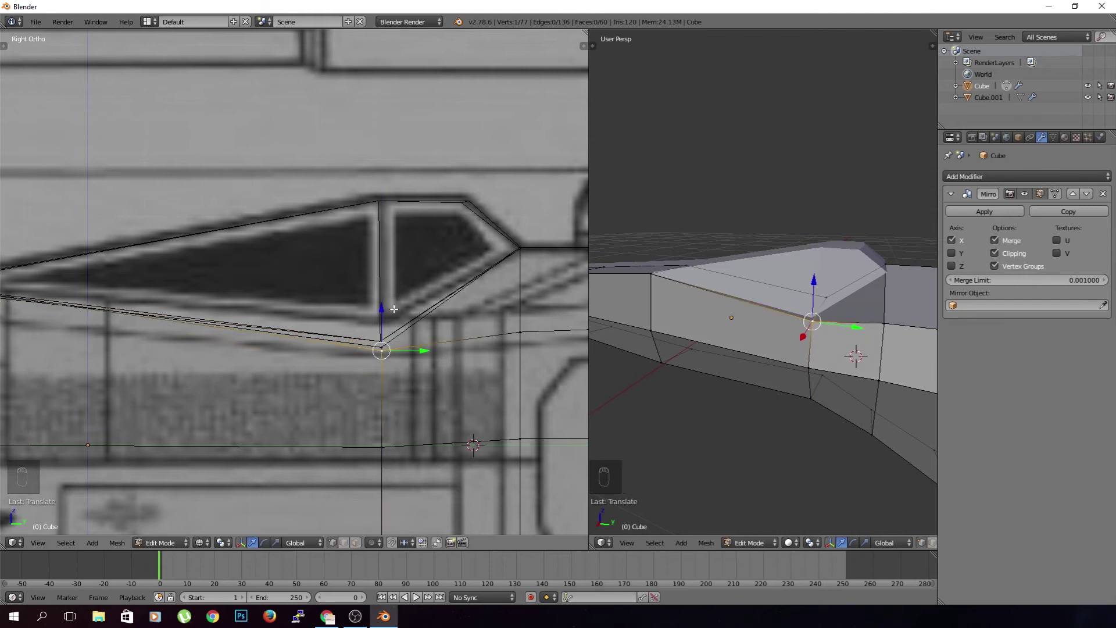
{"action": "key", "text": "ctrl+z"}
{"action": "left_click_drag", "start_coordinate": [382, 349], "coordinate": [346, 376]}
- Level the fuselage vertex pair beneath the canopy's lowest corner by scaling to 0 along Z, and move it against the corner
{"action": "key", "text": "a"}
{"action": "key", "text": "b"}
{"action": "key", "text": "b"}
{"action": "key", "text": "s"}
{"action": "key", "text": "z"}
{"action": "key", "text": "0"}
{"action": "key", "text": "Return"}
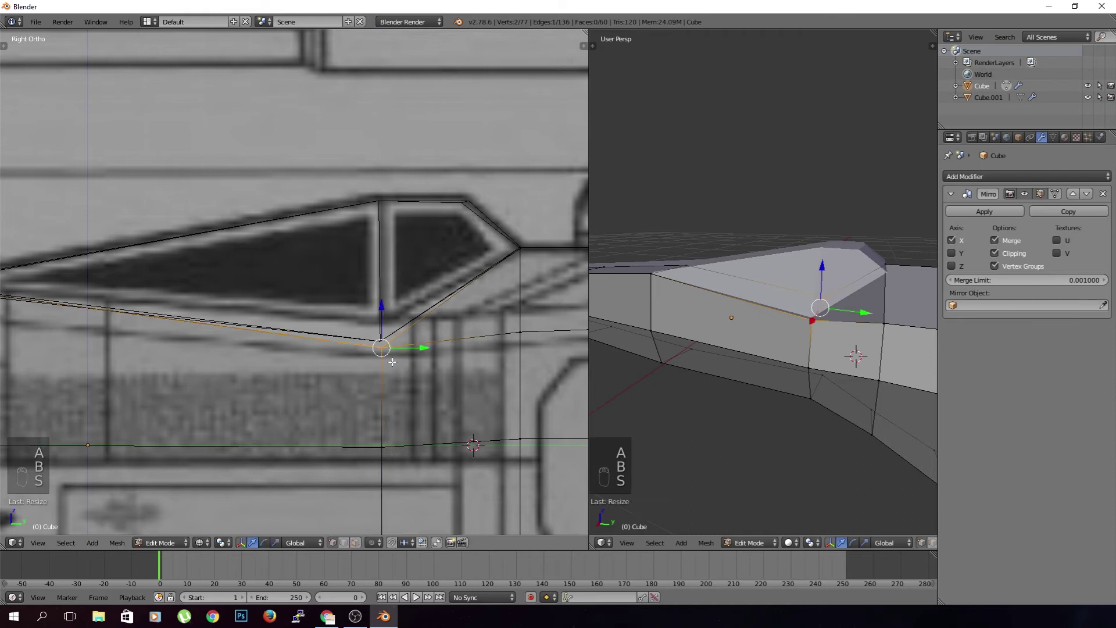
{"action": "key", "text": "g"}
{"action": "left_click", "coordinate": [422, 372]}
{"action": "scroll", "coordinate": [218, 415], "scroll_direction": "up", "scroll_amount": 2}
{"action": "scroll", "coordinate": [296, 411], "scroll_direction": "down", "scroll_amount": 2}
{"action": "middle_click_drag", "start_coordinate": [297, 411], "coordinate": [160, 423], "text": "shift"}
{"action": "key", "text": "a"}
{"action": "key", "text": "Tab"}
- Examine the fuselage shape in perspective and compare it with the rear and side drawings of the blueprint
{"action": "middle_click_drag", "start_coordinate": [840, 399], "coordinate": [710, 359]}
{"action": "key", "text": "a"}
{"action": "key", "text": "a"}
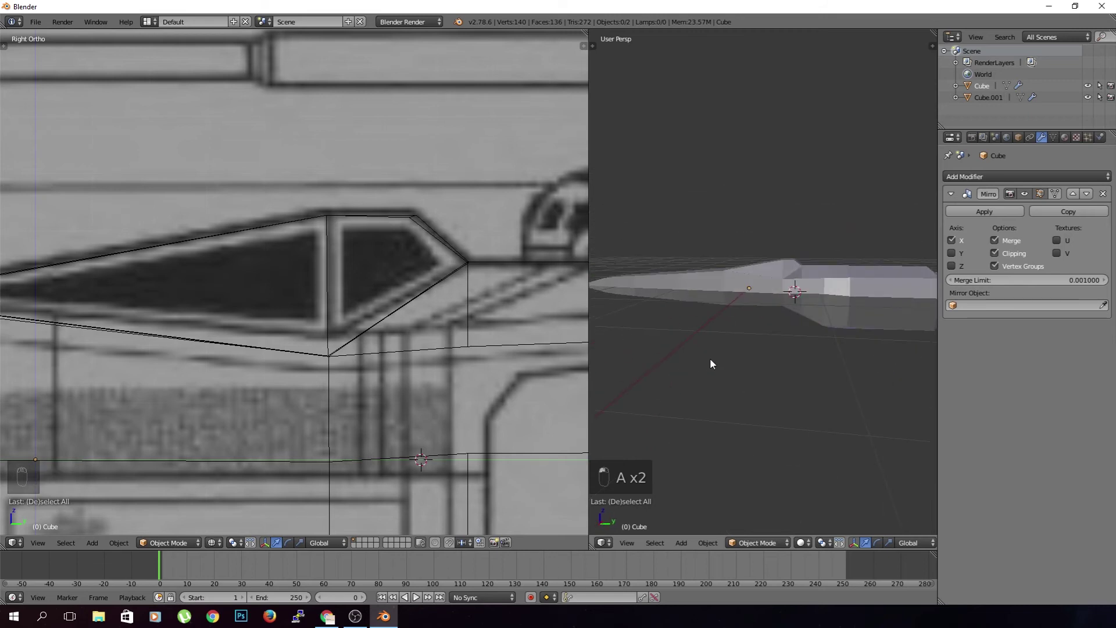
{"action": "middle_click_drag", "start_coordinate": [818, 330], "coordinate": [744, 405]}
{"action": "middle_click_drag", "start_coordinate": [815, 429], "coordinate": [730, 357]}
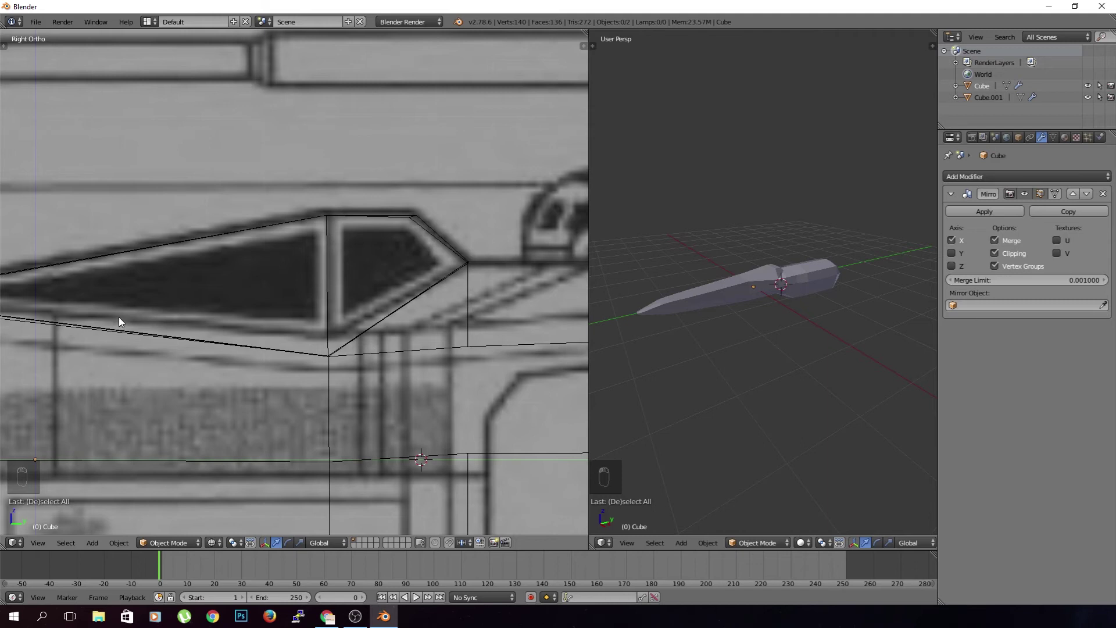
{"action": "scroll", "coordinate": [327, 317], "scroll_direction": "down", "scroll_amount": 6}
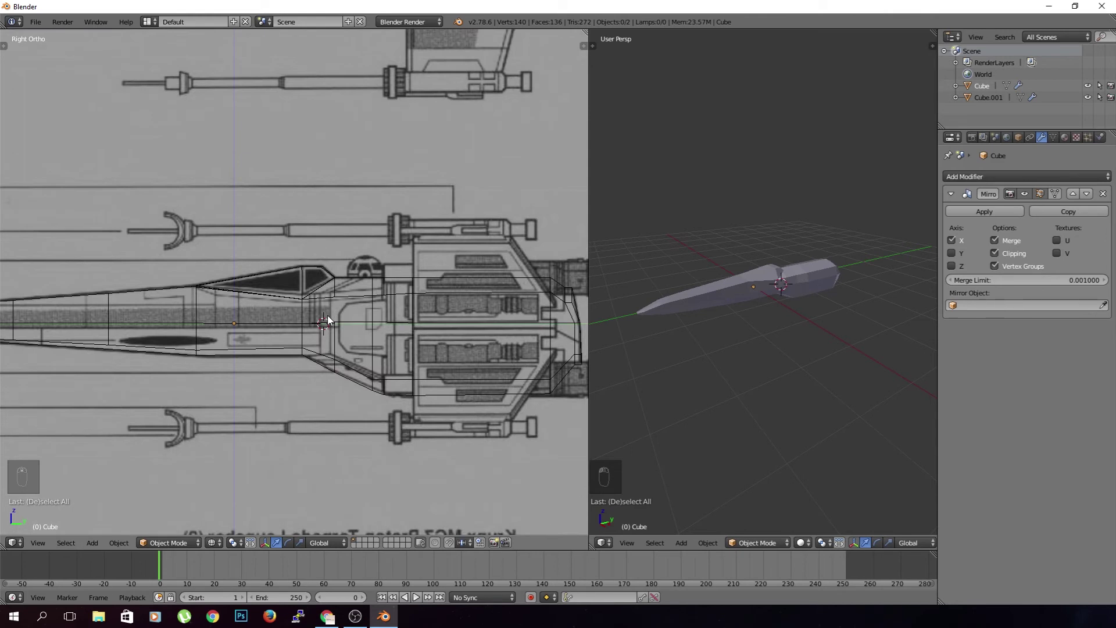
{"action": "scroll", "coordinate": [327, 319], "scroll_direction": "down", "scroll_amount": 5}
{"action": "middle_click_drag", "start_coordinate": [344, 330], "coordinate": [482, 253], "text": "shift"}
{"action": "scroll", "coordinate": [483, 252], "scroll_direction": "up", "scroll_amount": 2}
{"action": "scroll", "coordinate": [483, 257], "scroll_direction": "up", "scroll_amount": 2}
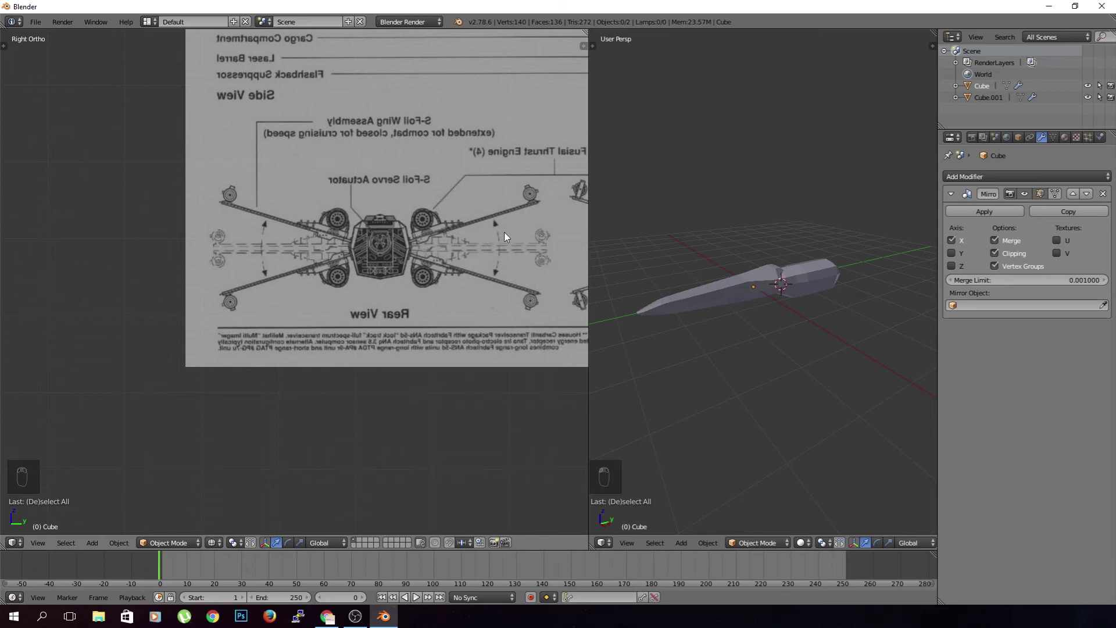
{"action": "scroll", "coordinate": [487, 198], "scroll_direction": "down", "scroll_amount": 4}
{"action": "middle_click_drag", "start_coordinate": [487, 197], "coordinate": [372, 438], "text": "shift"}
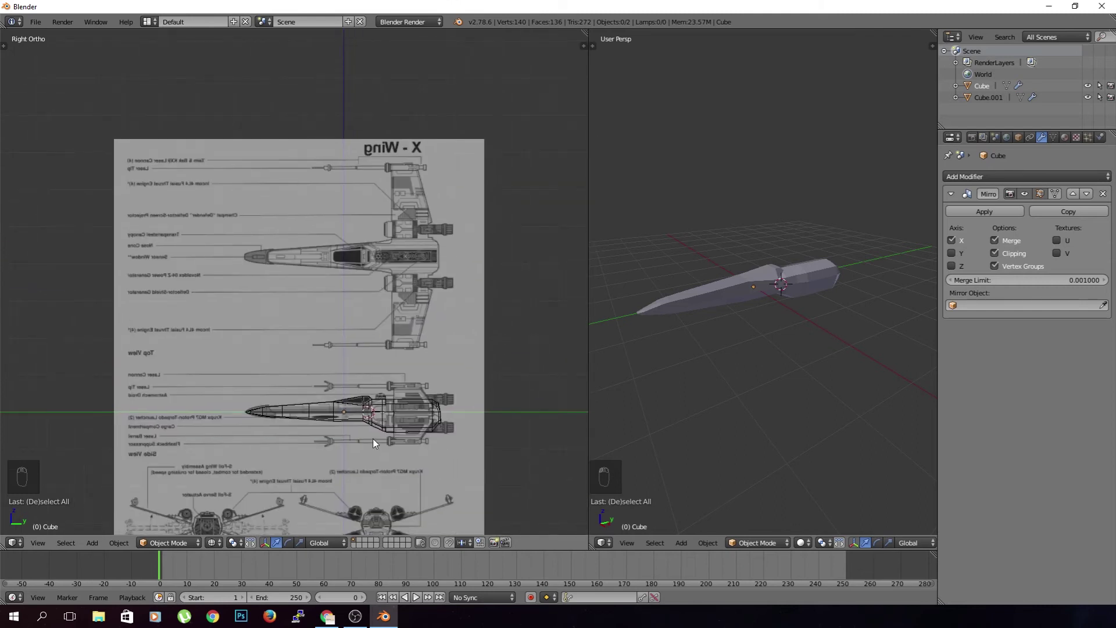
- Examine the top-view blueprint around the wings and engines beside the fuselage
{"action": "key", "text": "KP_7"}
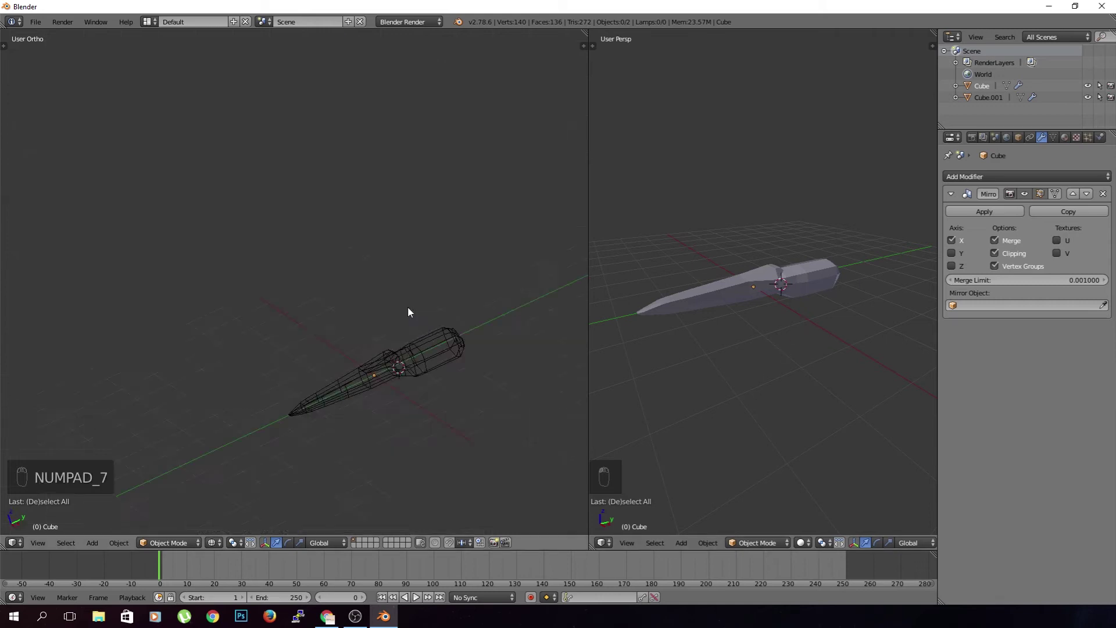
{"action": "scroll", "coordinate": [236, 431], "scroll_direction": "up", "scroll_amount": 5}
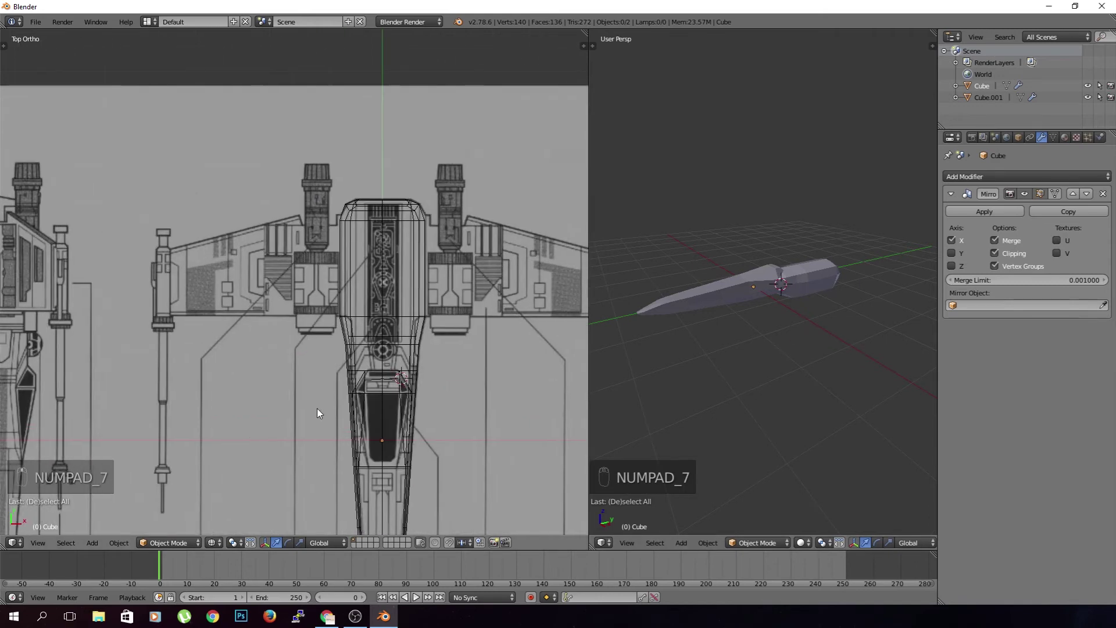
{"action": "middle_click_drag", "start_coordinate": [316, 408], "coordinate": [210, 370], "text": "shift"}
{"action": "scroll", "coordinate": [408, 271], "scroll_direction": "down", "scroll_amount": 3}
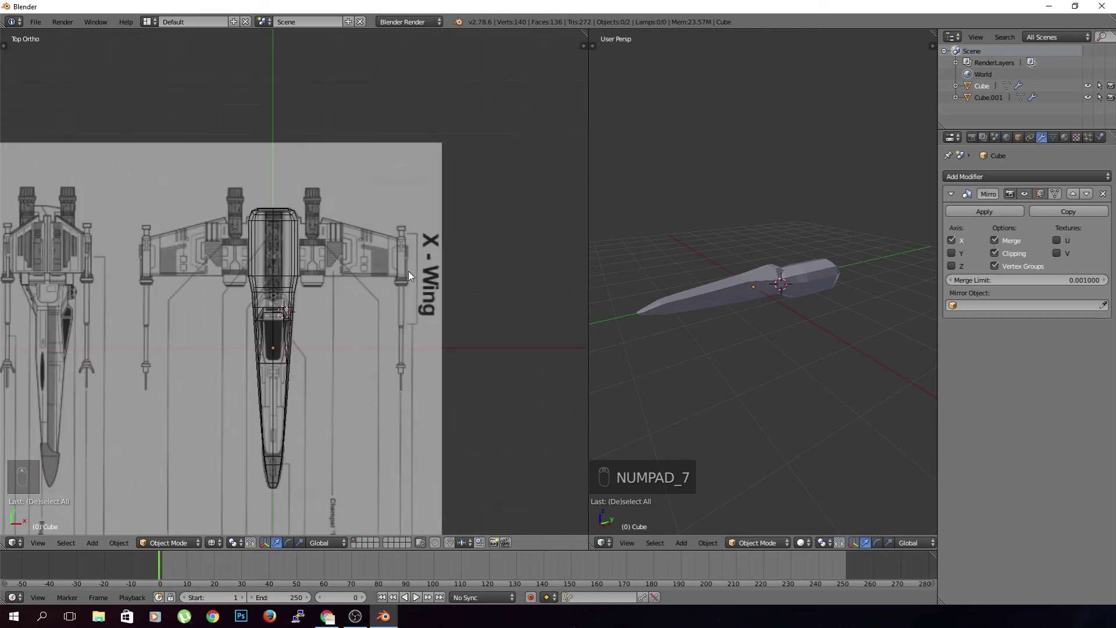
{"action": "middle_click_drag", "start_coordinate": [373, 264], "coordinate": [449, 67], "text": "shift"}
{"action": "scroll", "coordinate": [423, 207], "scroll_direction": "down", "scroll_amount": 1}
{"action": "middle_click_drag", "start_coordinate": [423, 208], "coordinate": [430, 298], "text": "shift"}
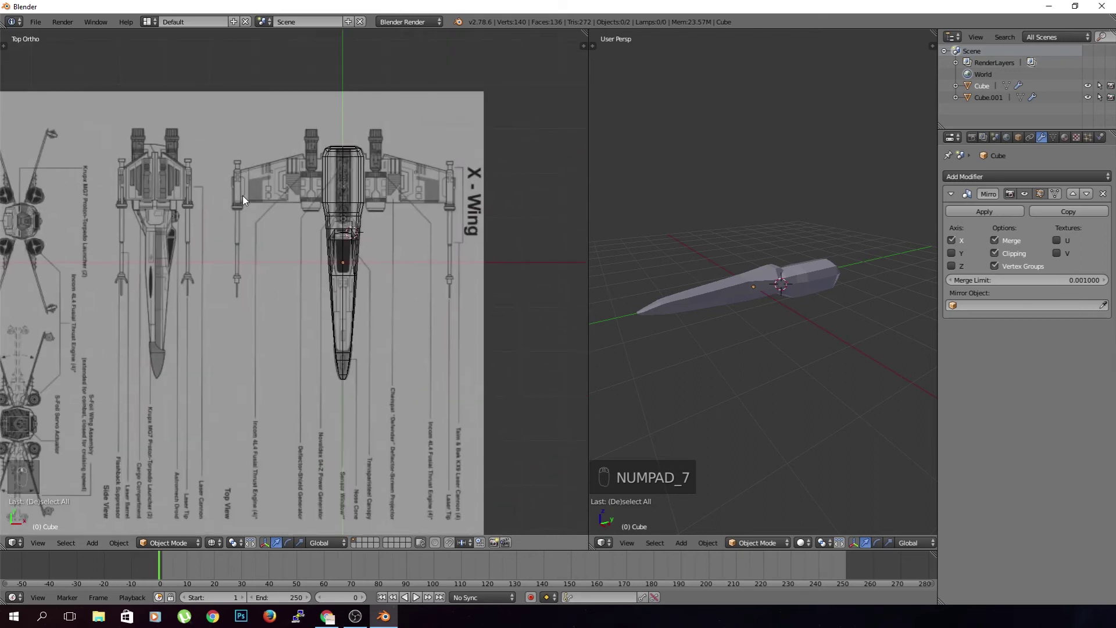
{"action": "middle_click_drag", "start_coordinate": [298, 214], "coordinate": [494, 228], "text": "shift"}
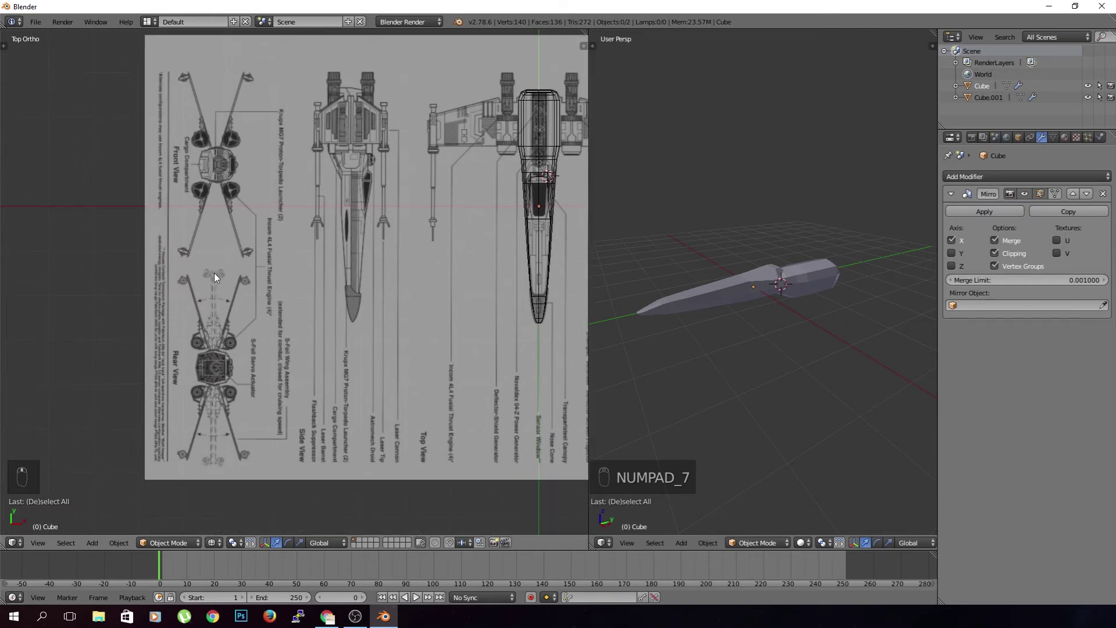
{"action": "middle_click_drag", "start_coordinate": [523, 311], "coordinate": [301, 371], "text": "shift"}
{"action": "scroll", "coordinate": [304, 371], "scroll_direction": "up", "scroll_amount": 4}
{"action": "scroll", "coordinate": [305, 369], "scroll_direction": "up", "scroll_amount": 1}
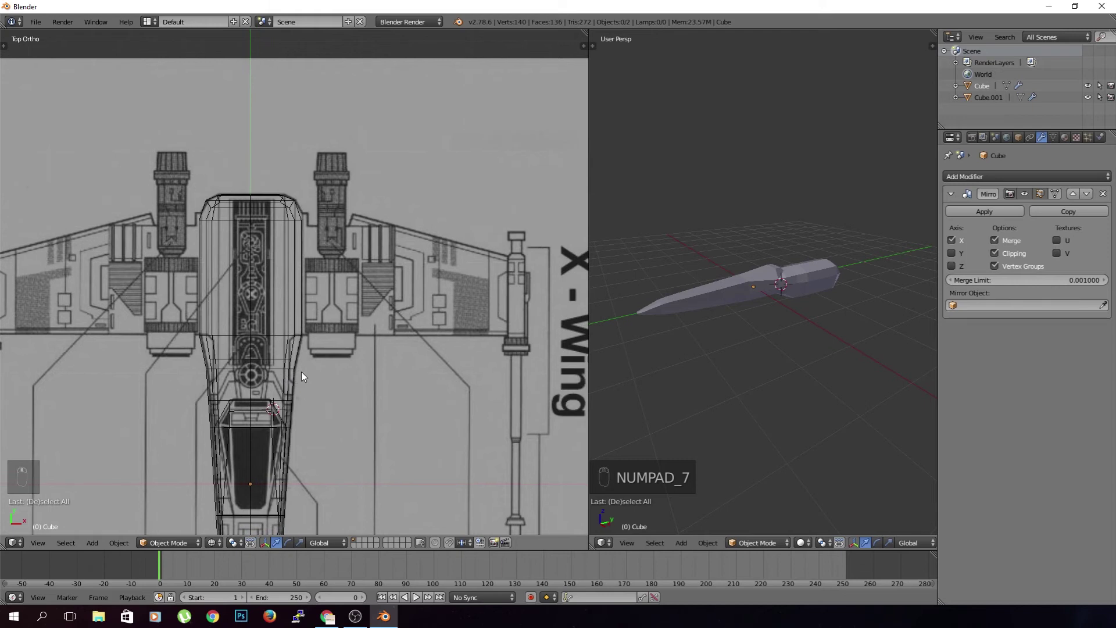
{"action": "key", "text": "shift+a"}
{"action": "mouse_move", "coordinate": [357, 337]}
{"action": "left_click", "coordinate": [395, 78]}
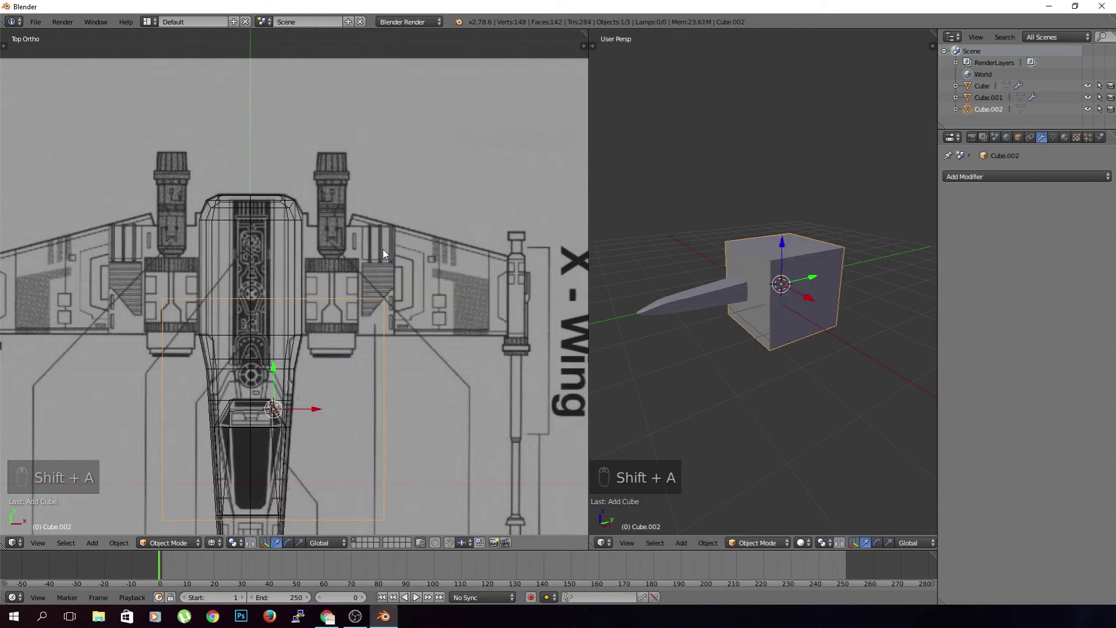
{"action": "key", "text": "s"}
{"action": "right_click", "coordinate": [302, 461]}
{"action": "key", "text": "g"}
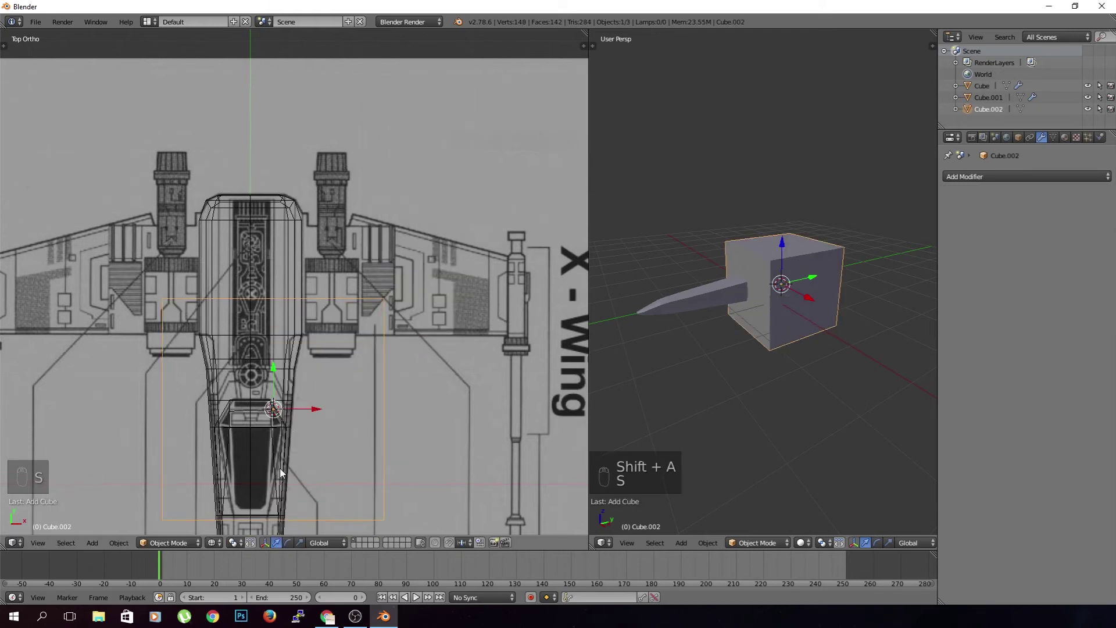
{"action": "left_click", "coordinate": [334, 332]}
{"action": "key", "text": "s"}
{"action": "left_click", "coordinate": [367, 337]}
{"action": "key", "text": "ctrl+z"}
{"action": "key", "text": "ctrl+z"}
{"action": "key", "text": "ctrl+z"}
{"action": "key", "text": "ctrl+z"}
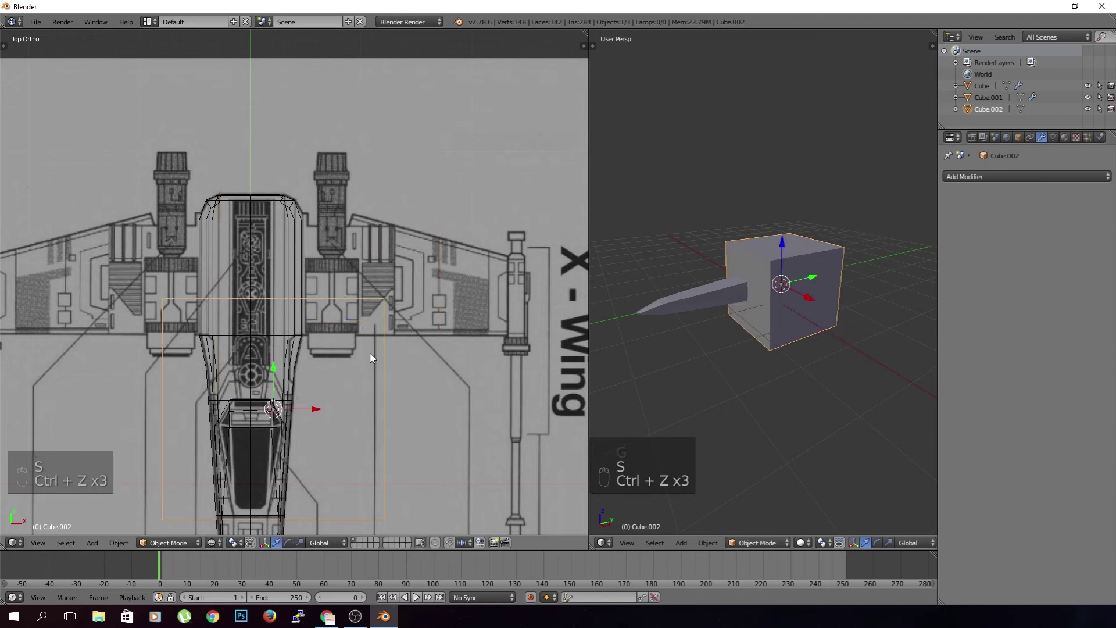
- Snap the 3D cursor to the scene's center
{"action": "key", "text": "shift+s"}
{"action": "left_click", "coordinate": [370, 373]}
{"action": "key", "text": "shift+a"}
{"action": "mouse_move", "coordinate": [329, 413]}
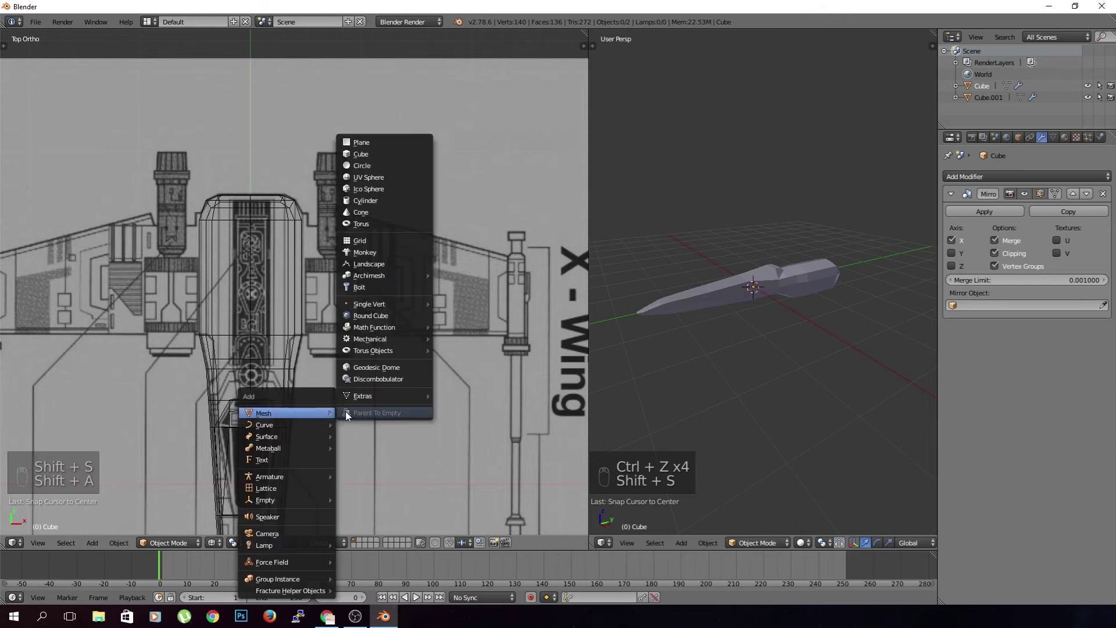
{"action": "key", "text": "m"}
{"action": "key", "text": "c"}
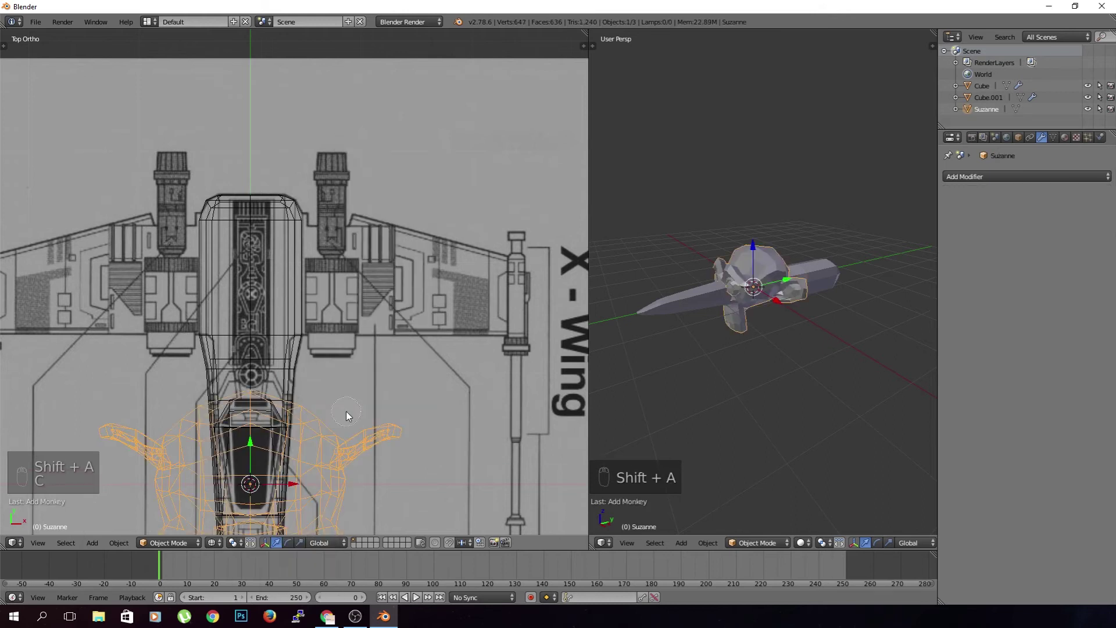
{"action": "key", "text": "ctrl+z"}
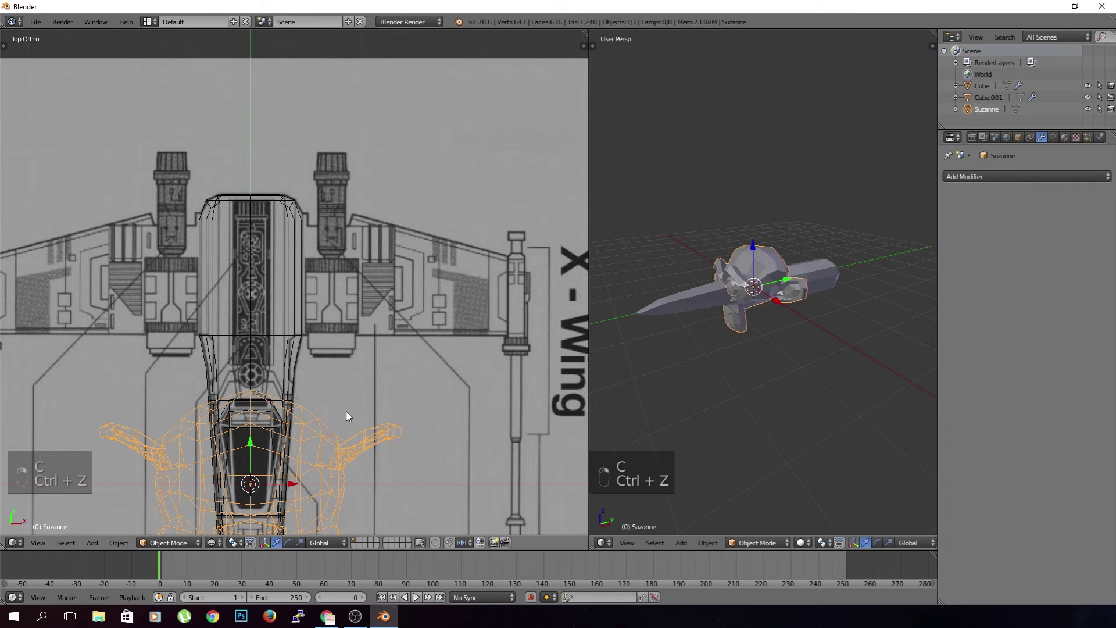
{"action": "key", "text": "Delete"}
{"action": "left_click", "coordinate": [347, 416]}
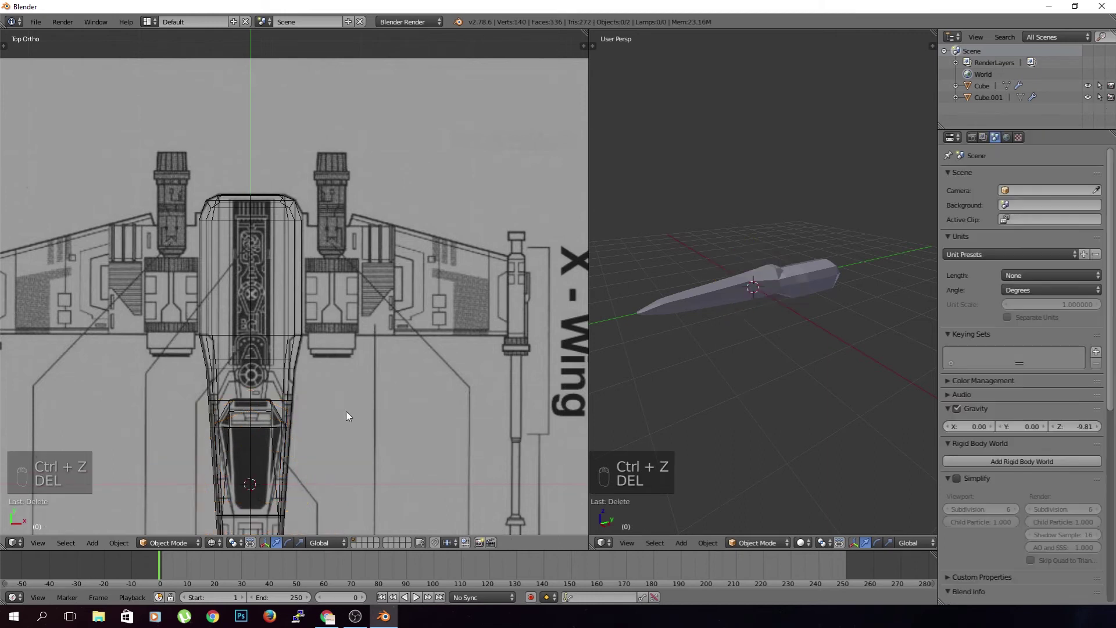
- Add a cube at the center, then move and shrink its mesh over the engine on the fuselage's positive X side, keeping its origin centered
{"action": "key", "text": "shift+a"}
{"action": "key", "text": "c"}
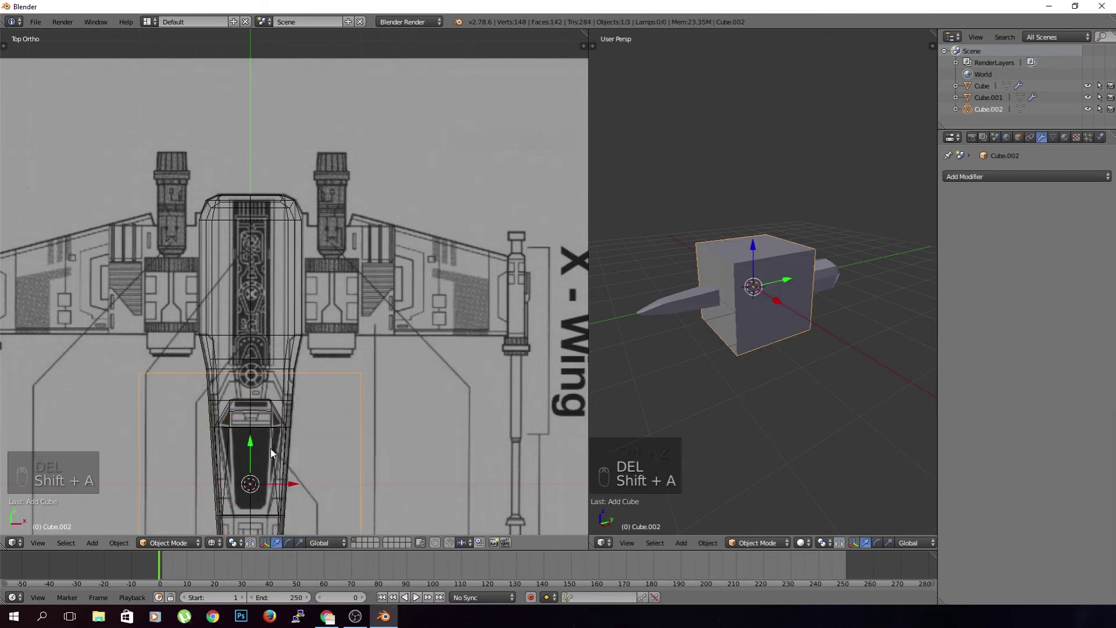
{"action": "key", "text": "Tab"}
{"action": "key", "text": "g"}
{"action": "left_click", "coordinate": [420, 352]}
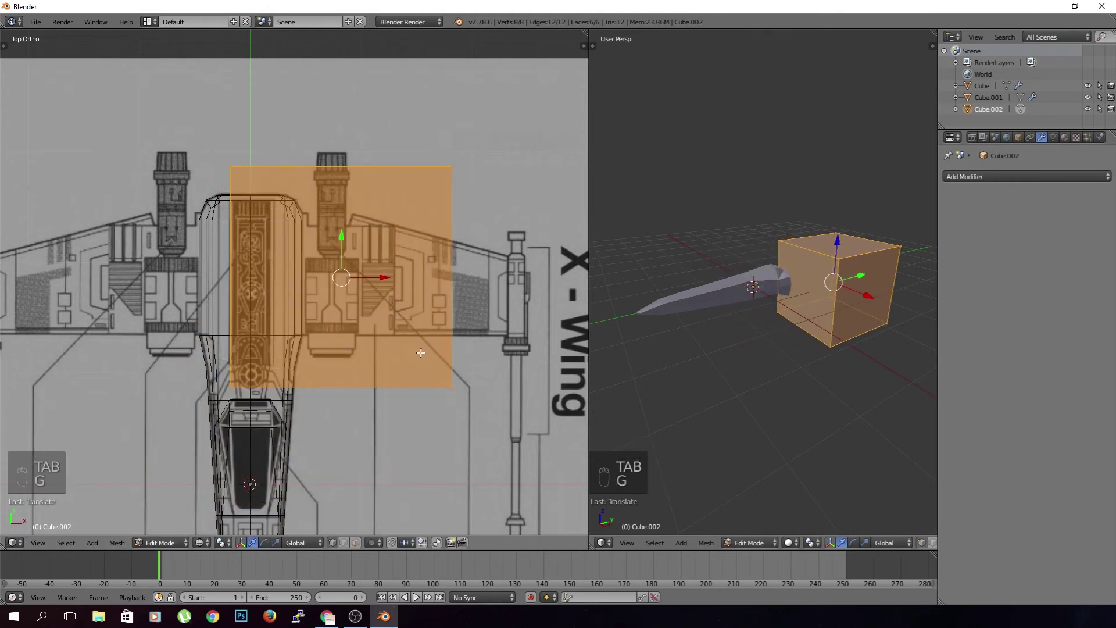
{"action": "key", "text": "s"}
{"action": "left_click", "coordinate": [391, 374]}
{"action": "key", "text": "Tab"}
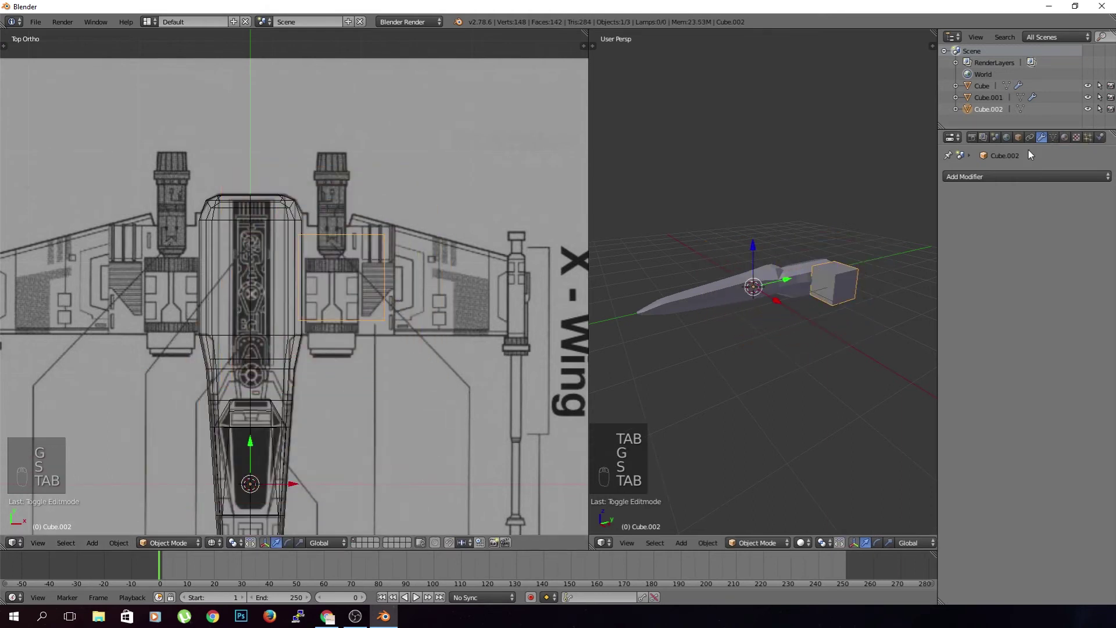
- Add an X-axis Mirror modifier to the new cube and move its mesh slightly outward to the engine's inner edge
{"action": "left_click", "coordinate": [1028, 176]}
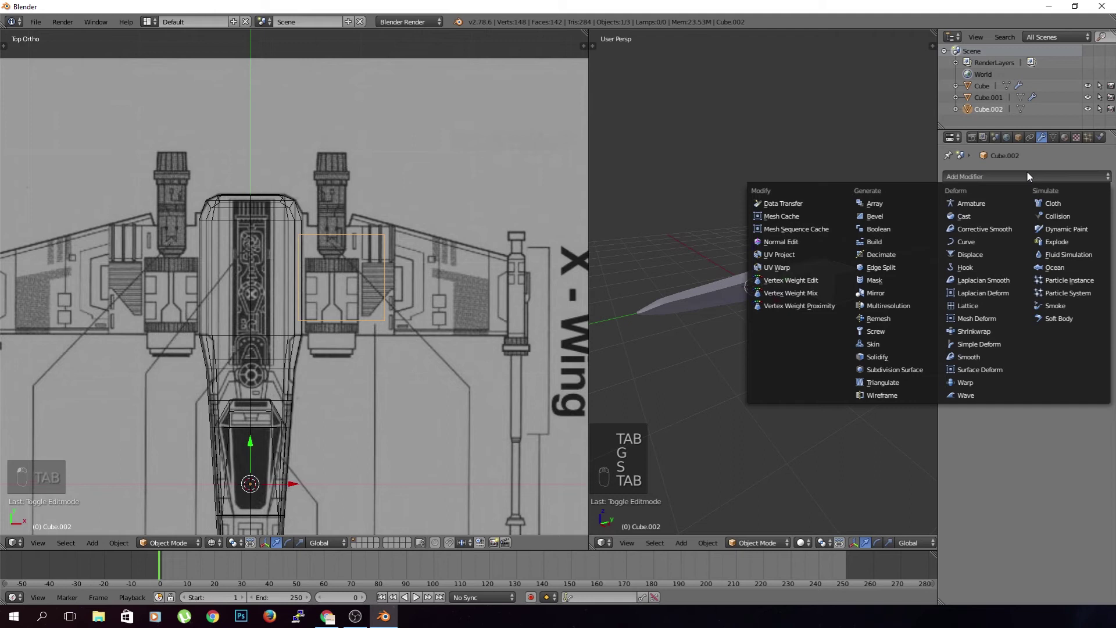
{"action": "left_click", "coordinate": [895, 294]}
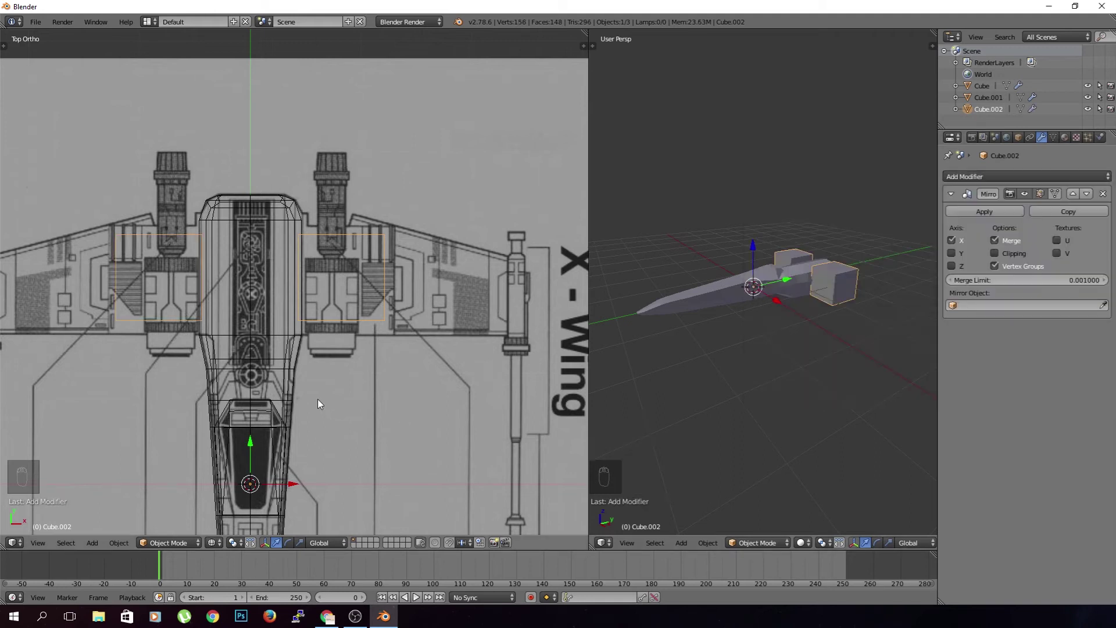
{"action": "scroll", "coordinate": [329, 384], "scroll_direction": "up", "scroll_amount": 3}
{"action": "key", "text": "Tab"}
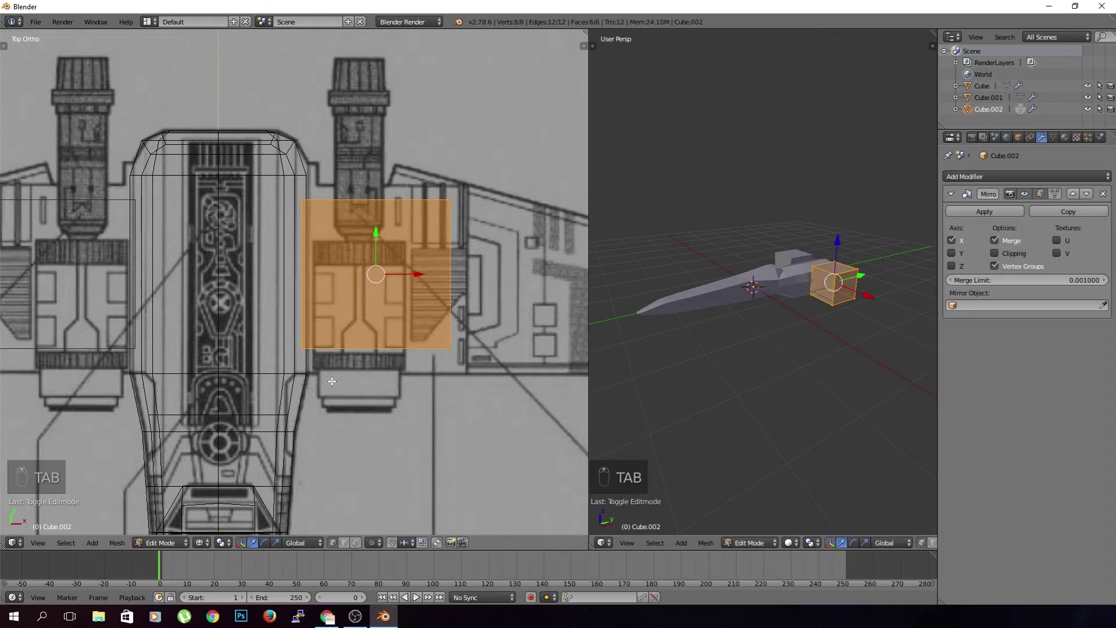
{"action": "left_click_drag", "start_coordinate": [419, 273], "coordinate": [431, 274]}
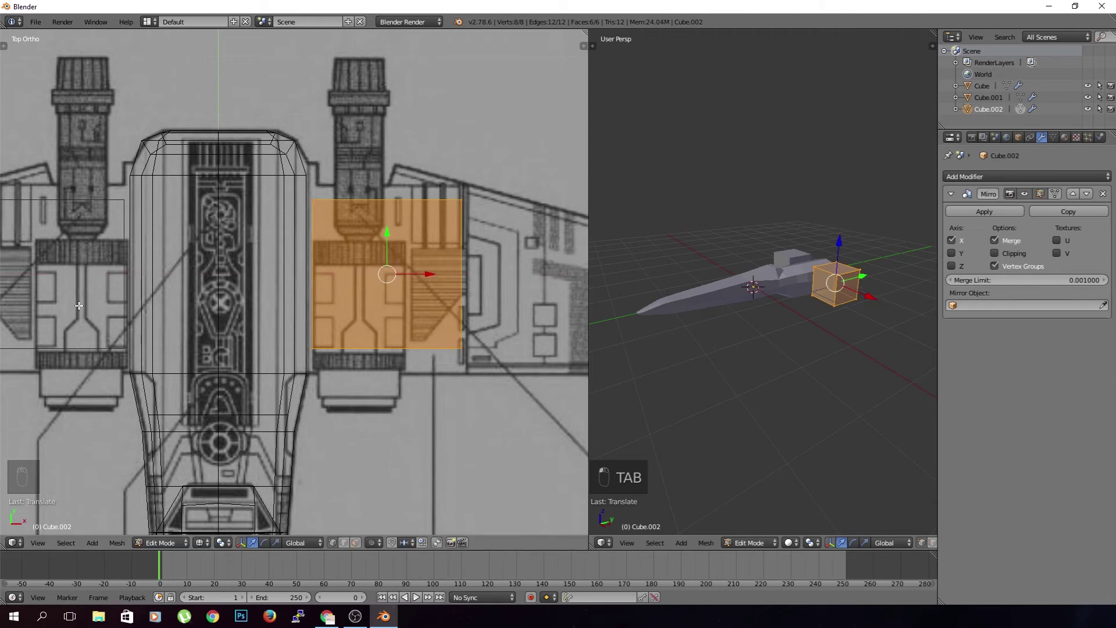
{"action": "middle_click_drag", "start_coordinate": [334, 356], "coordinate": [277, 379], "text": "shift"}
{"action": "middle_click_drag", "start_coordinate": [322, 321], "coordinate": [316, 337], "text": "shift"}
{"action": "key", "text": "Tab"}
{"action": "key", "text": "Tab"}
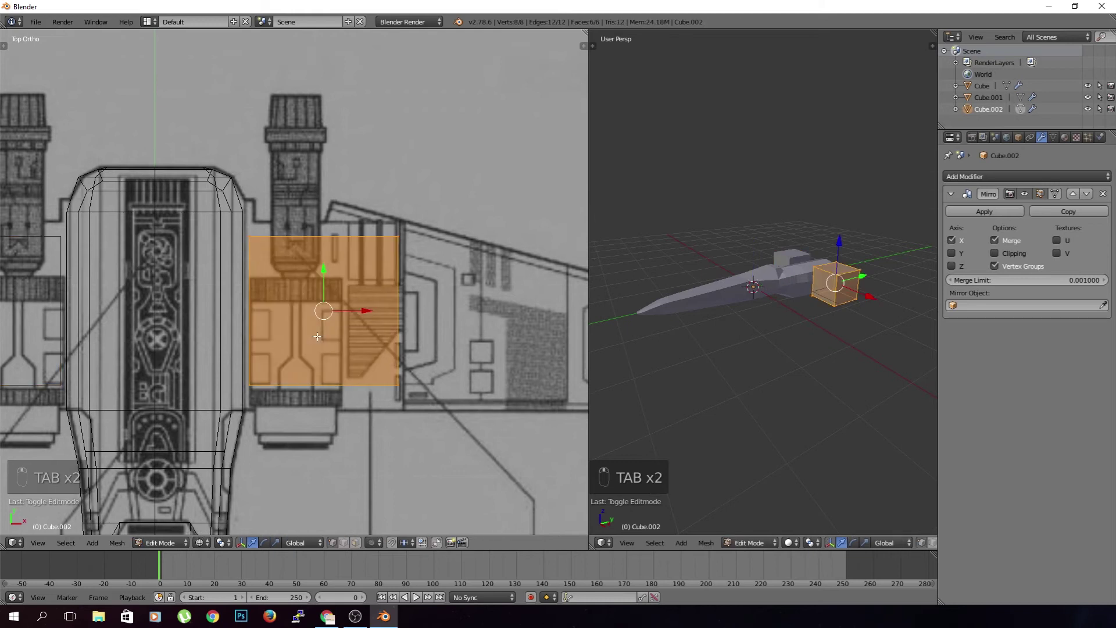
- Move the cube's rear vertices along Y to the wing root's rear line on the top-view blueprint
{"action": "key", "text": "a"}
{"action": "key", "text": "a"}
{"action": "key", "text": "a"}
{"action": "key", "text": "b"}
{"action": "left_click_drag", "start_coordinate": [409, 260], "coordinate": [244, 221]}
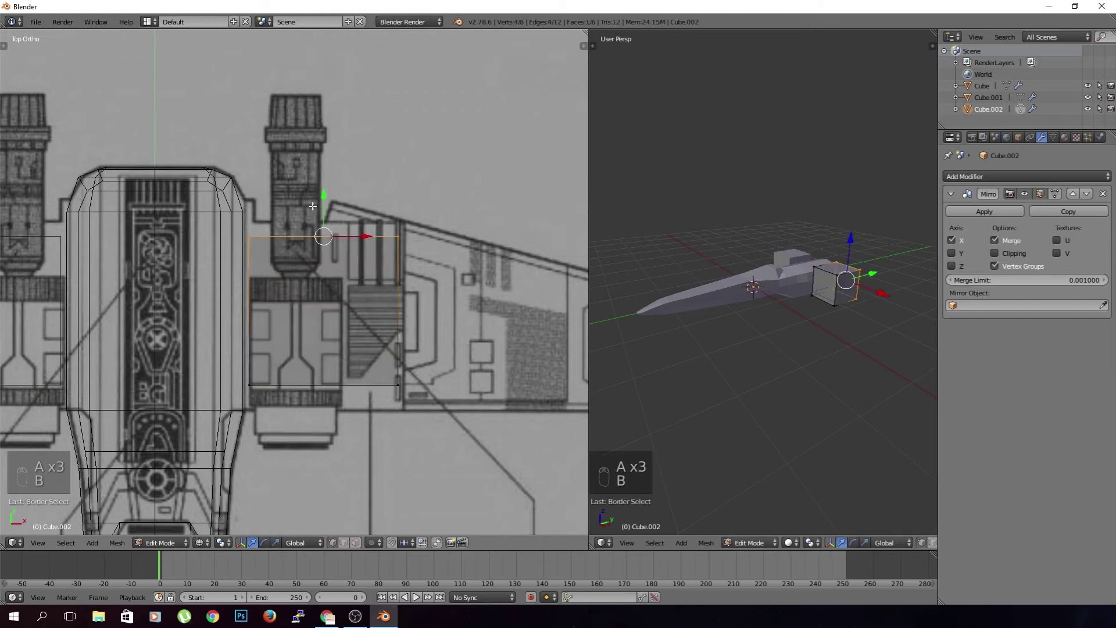
{"action": "key", "text": "g"}
{"action": "key", "text": "y"}
{"action": "left_click", "coordinate": [320, 184]}
{"action": "key", "text": "Tab"}
{"action": "key", "text": "Tab"}
- Move the cube's front vertices along Y to the wing's straight front edge on the blueprint
{"action": "key", "text": "b"}
{"action": "left_click_drag", "start_coordinate": [401, 351], "coordinate": [263, 392]}
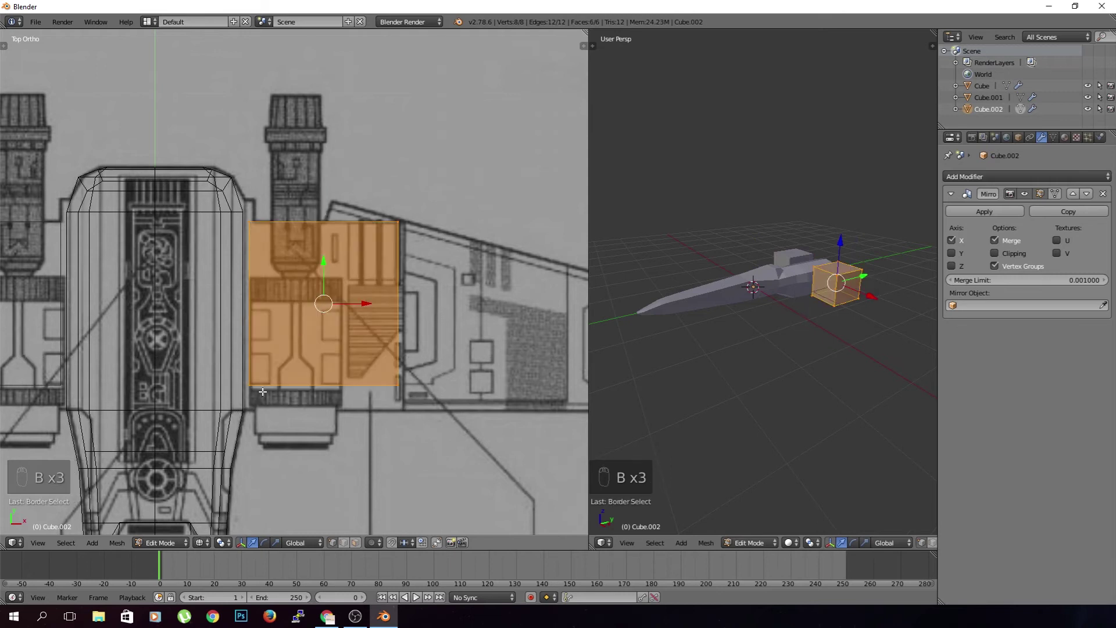
{"action": "key", "text": "Tab"}
{"action": "key", "text": "Tab"}
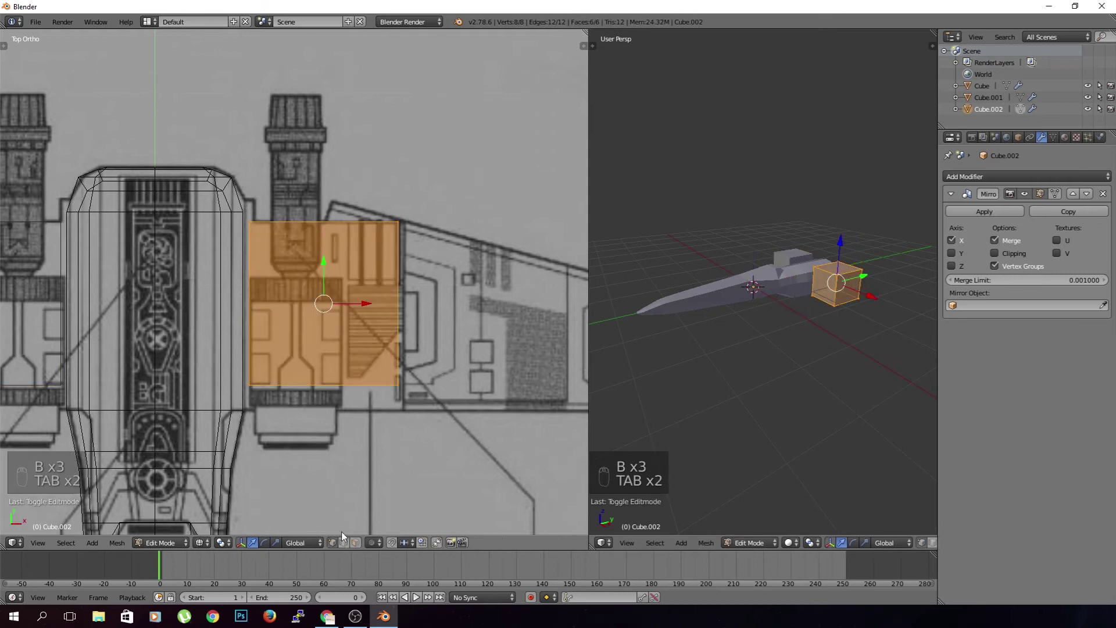
{"action": "key", "text": "a"}
{"action": "key", "text": "a"}
{"action": "key", "text": "a"}
{"action": "key", "text": "a"}
{"action": "key", "text": "b"}
{"action": "left_click_drag", "start_coordinate": [407, 408], "coordinate": [241, 370]}
{"action": "key", "text": "g"}
{"action": "key", "text": "z"}
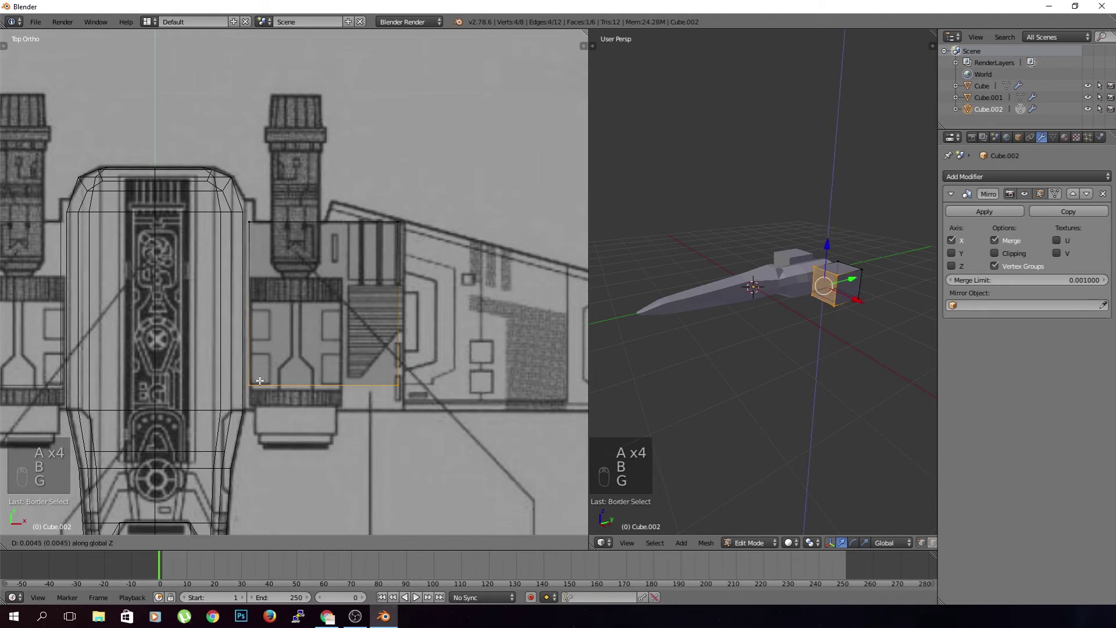
{"action": "key", "text": "y"}
{"action": "left_click", "coordinate": [257, 399]}
- Move the cube's outer side vertices along X to the wing tip, against the cannon's inner side
{"action": "middle_click_drag", "start_coordinate": [408, 373], "coordinate": [327, 375], "text": "shift"}
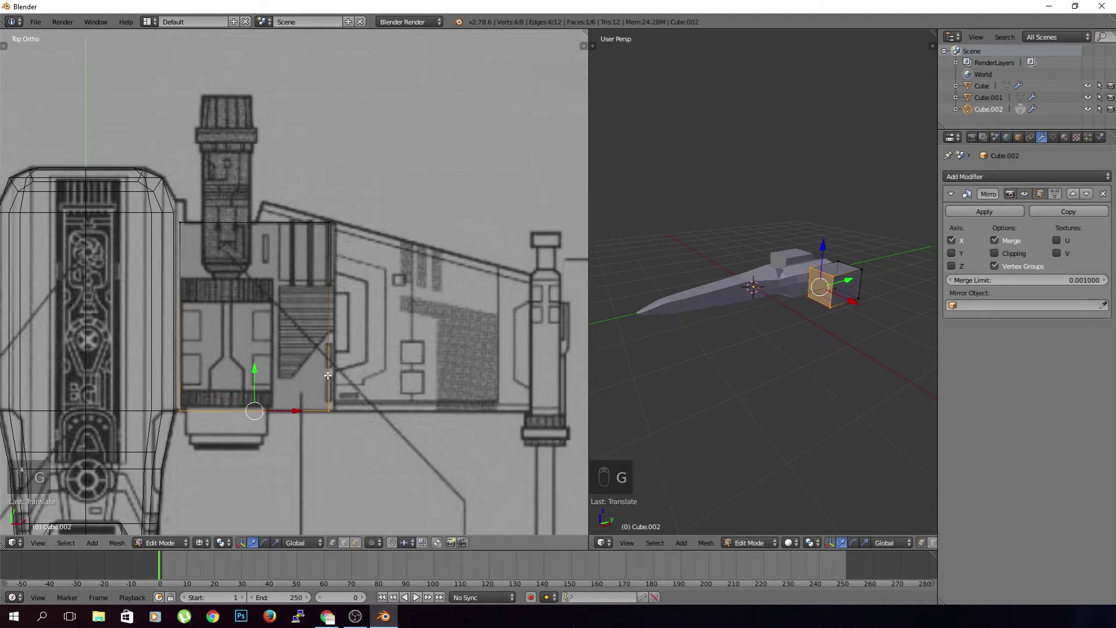
{"action": "key", "text": "a"}
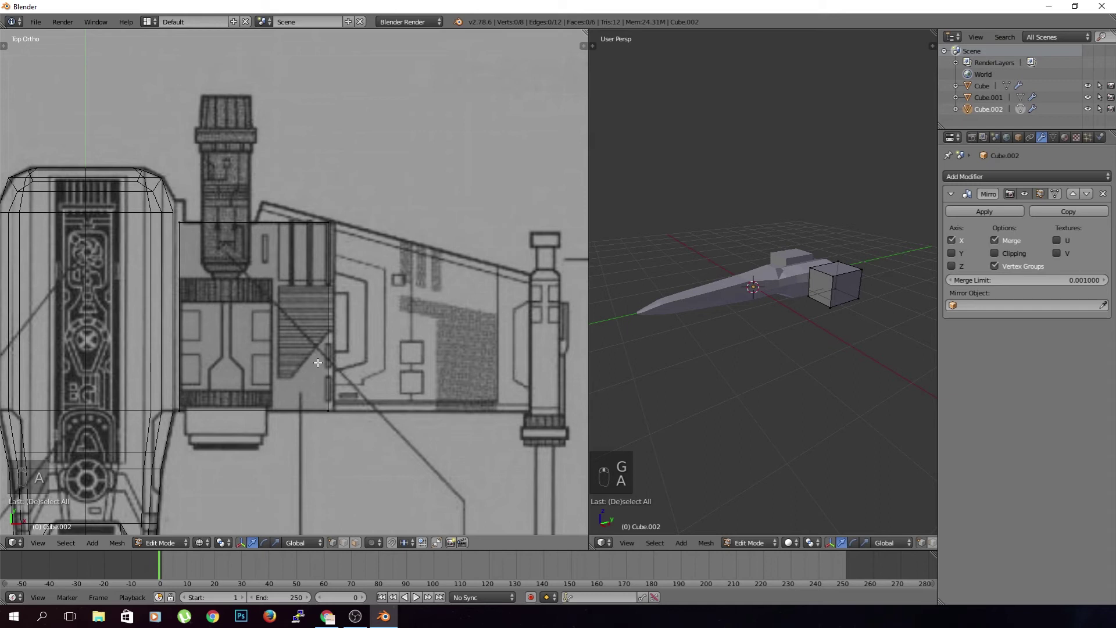
{"action": "key", "text": "b"}
{"action": "left_click_drag", "start_coordinate": [311, 209], "coordinate": [343, 421]}
{"action": "left_click_drag", "start_coordinate": [369, 317], "coordinate": [570, 320]}
{"action": "middle_click_drag", "start_coordinate": [571, 320], "coordinate": [479, 345], "text": "shift"}
- Move the outer rear corner vertices along Y to the wing's slanted rear edge at the tip
{"action": "key", "text": "a"}
{"action": "key", "text": "b"}
{"action": "left_click_drag", "start_coordinate": [480, 203], "coordinate": [430, 278]}
{"action": "left_click_drag", "start_coordinate": [438, 204], "coordinate": [441, 257]}
{"action": "middle_click_drag", "start_coordinate": [441, 257], "coordinate": [532, 262], "text": "shift"}
- Move the inner rear corner vertices backward along Y so the wing's rear edge follows the blueprint's slant
{"action": "key", "text": "a"}
{"action": "key", "text": "b"}
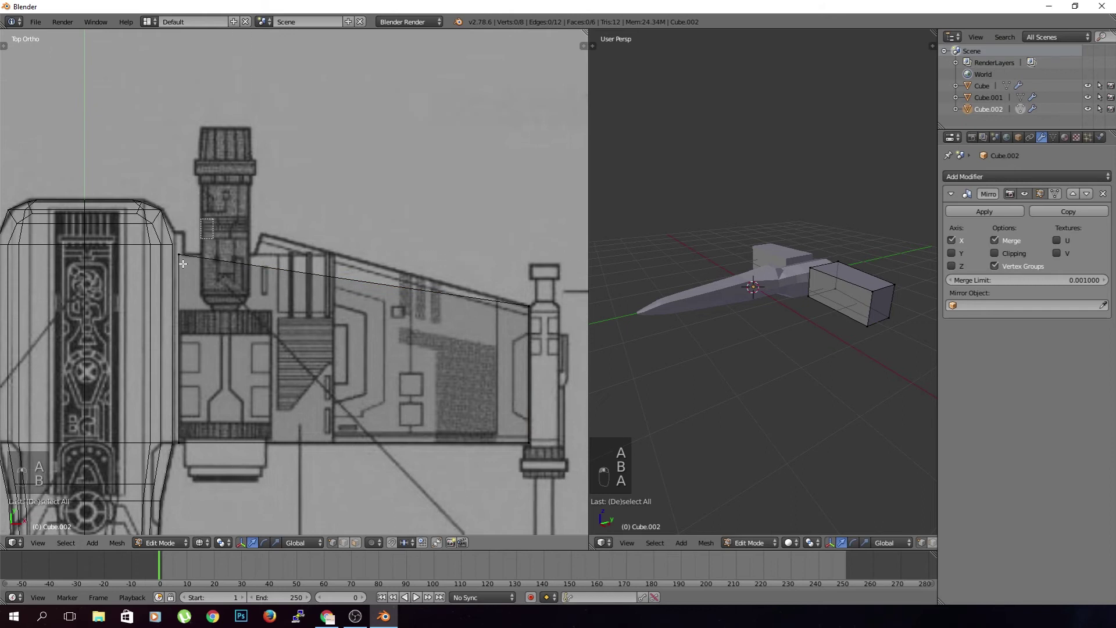
{"action": "left_click_drag", "start_coordinate": [168, 244], "coordinate": [181, 278]}
{"action": "left_click_drag", "start_coordinate": [179, 214], "coordinate": [187, 171]}
{"action": "key", "text": "a"}
{"action": "middle_click_drag", "start_coordinate": [268, 211], "coordinate": [400, 425], "text": "shift"}
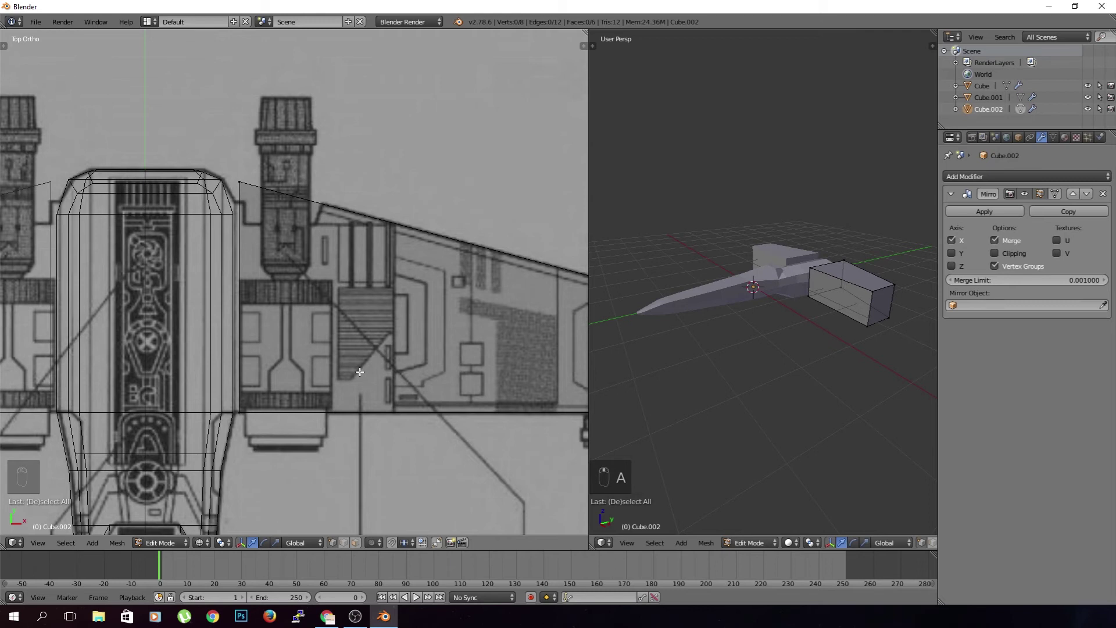
- Move the wing's inner side vertices along X so the wing root reaches inside the fuselage
{"action": "middle_click_drag", "start_coordinate": [353, 368], "coordinate": [375, 352], "text": "shift"}
{"action": "key", "text": "b"}
{"action": "left_click_drag", "start_coordinate": [271, 147], "coordinate": [258, 409]}
{"action": "key", "text": "g"}
{"action": "key", "text": "x"}
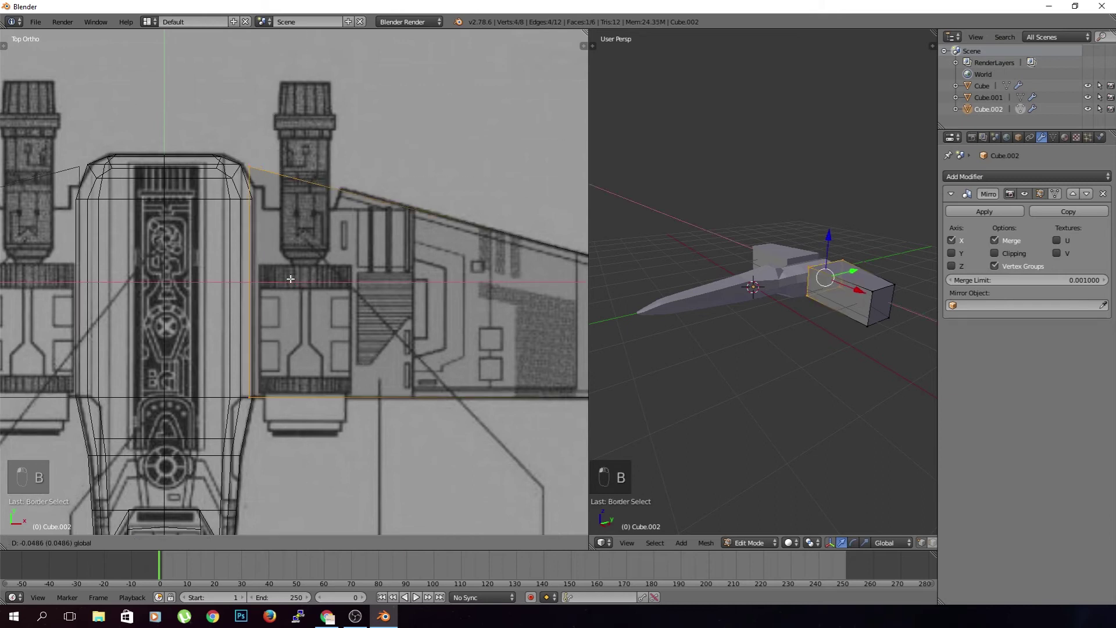
{"action": "left_click", "coordinate": [269, 284]}
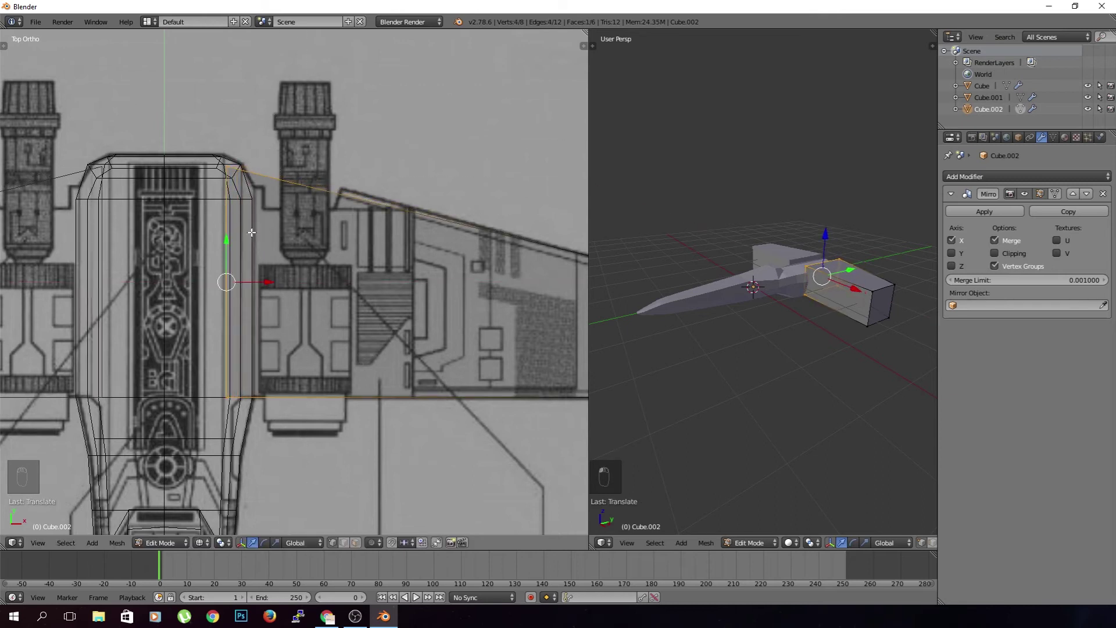
{"action": "key", "text": "a"}
- Move the inner rear corner vertices about 0.04 units backward along Y to align the rear edge with the blueprint's slanted line
{"action": "middle_click_drag", "start_coordinate": [411, 357], "coordinate": [362, 317], "text": "shift"}
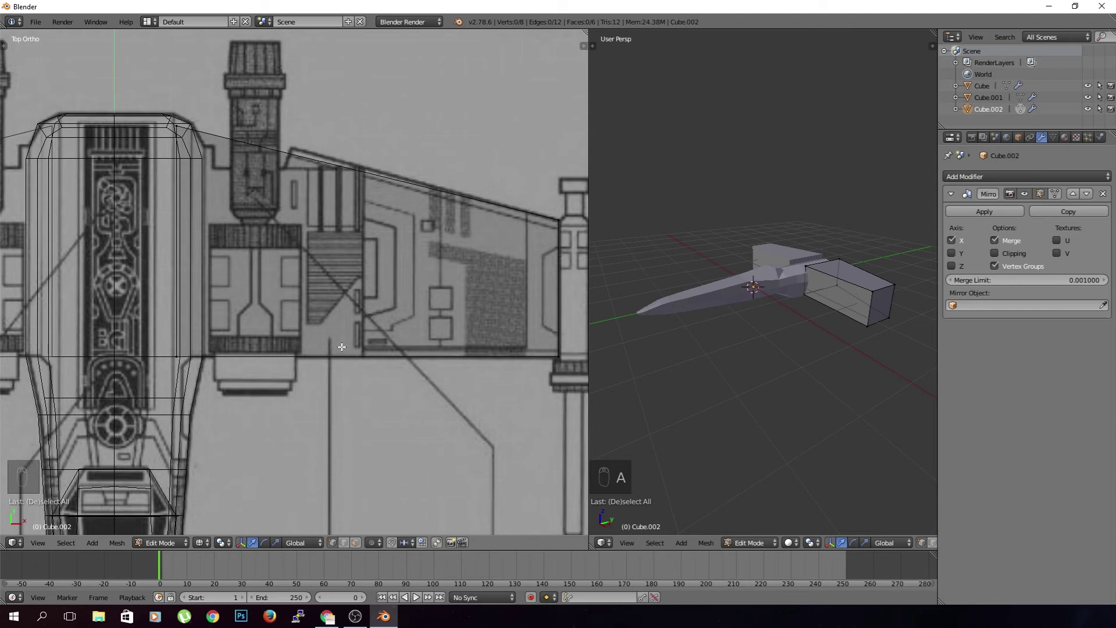
{"action": "middle_click_drag", "start_coordinate": [410, 289], "coordinate": [423, 329], "text": "shift"}
{"action": "right_click", "coordinate": [187, 168]}
{"action": "key", "text": "a"}
{"action": "key", "text": "b"}
{"action": "left_click_drag", "start_coordinate": [168, 148], "coordinate": [215, 186]}
{"action": "key", "text": "g"}
{"action": "key", "text": "z"}
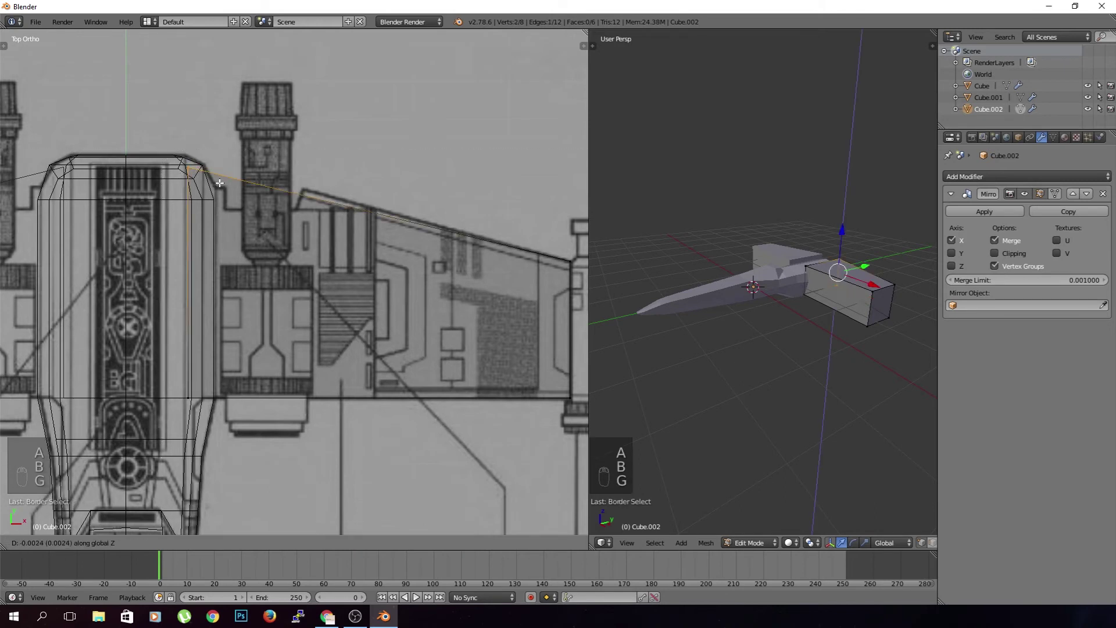
{"action": "right_click", "coordinate": [219, 183]}
{"action": "key", "text": "g"}
{"action": "key", "text": "y"}
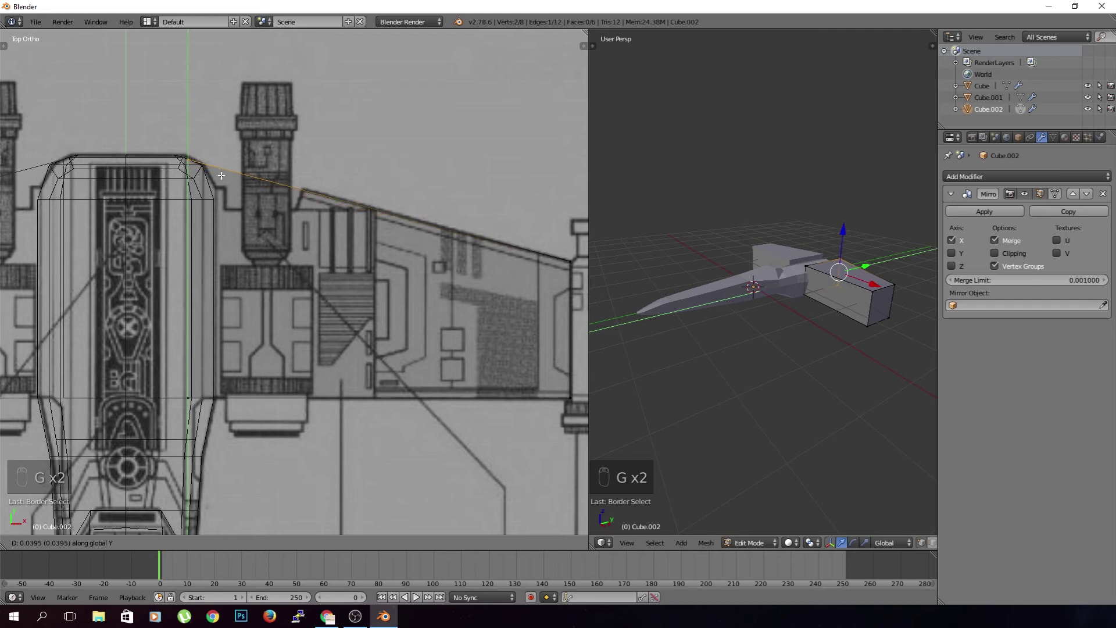
{"action": "left_click", "coordinate": [222, 175]}
{"action": "key", "text": "a"}
- Cut two closely spaced front-to-back edge loops through the wing at the outer side of the engine notch
{"action": "key", "text": "ctrl+r"}
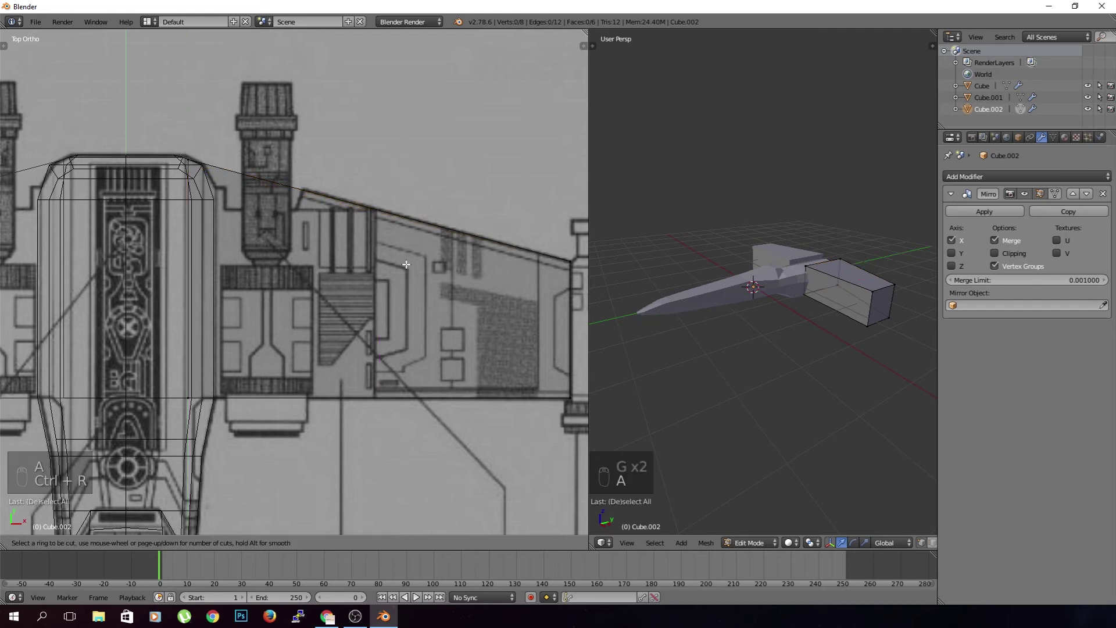
{"action": "left_click", "coordinate": [385, 408]}
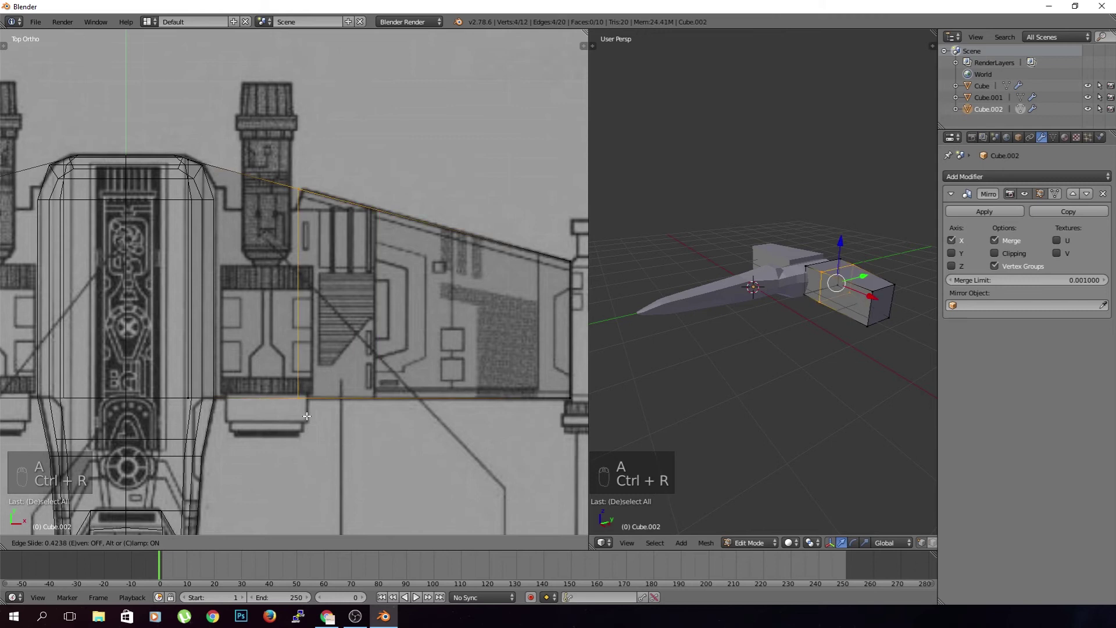
{"action": "left_click", "coordinate": [312, 416]}
{"action": "key", "text": "ctrl+r"}
{"action": "left_click", "coordinate": [316, 397]}
{"action": "left_click", "coordinate": [324, 395]}
- Cut two closely spaced front-to-back edge loops through the wing at the engine notch's inner side
{"action": "key", "text": "ctrl+r"}
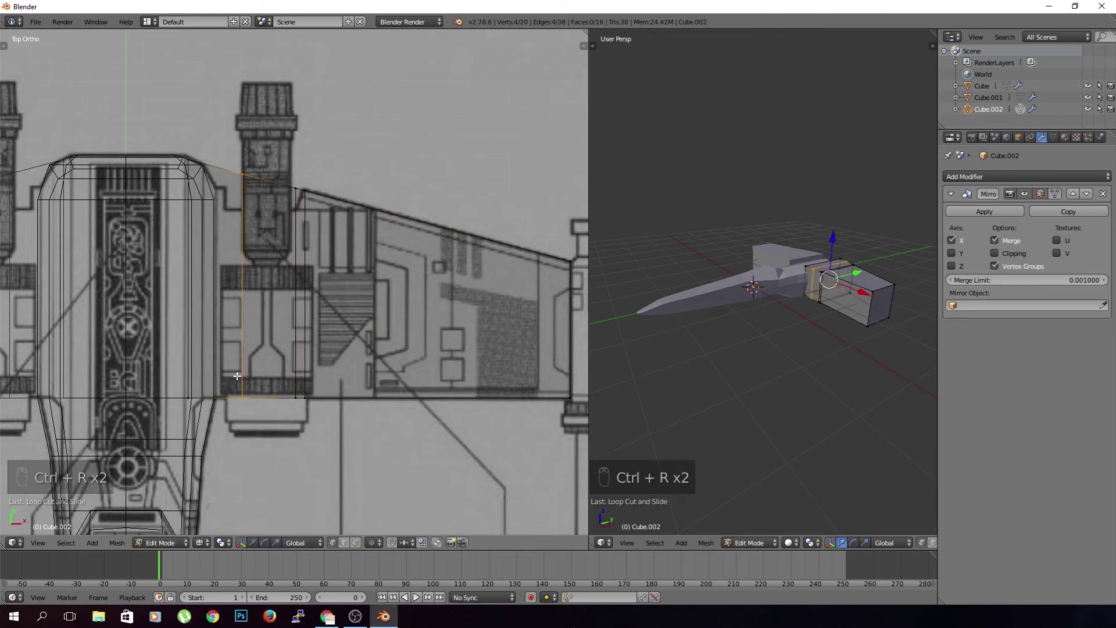
{"action": "left_click", "coordinate": [256, 379]}
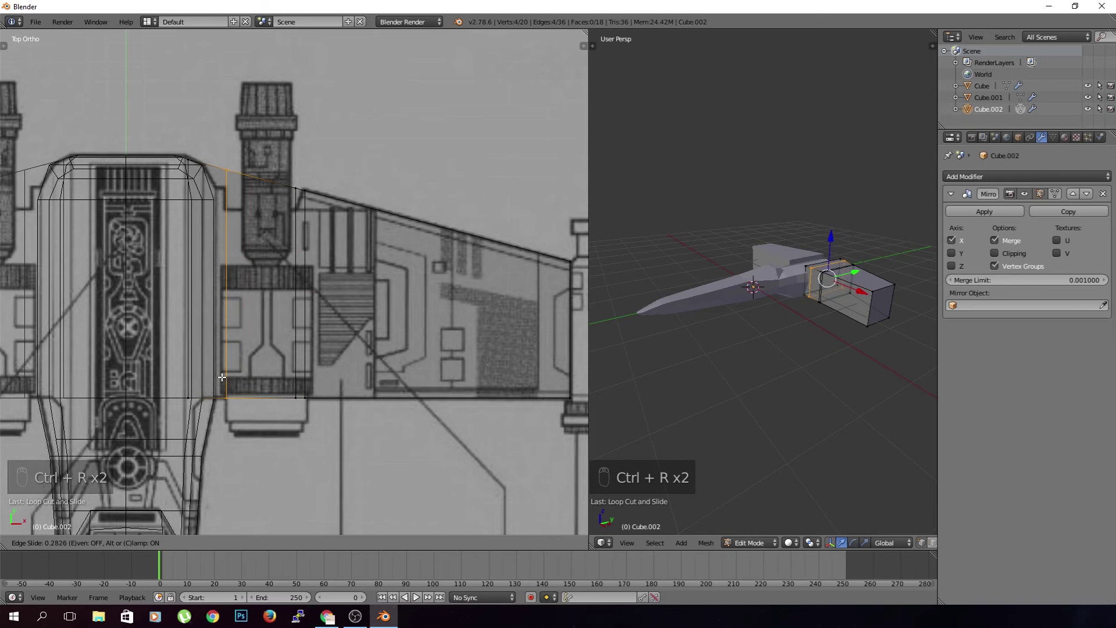
{"action": "left_click", "coordinate": [223, 377]}
{"action": "key", "text": "ctrl+r"}
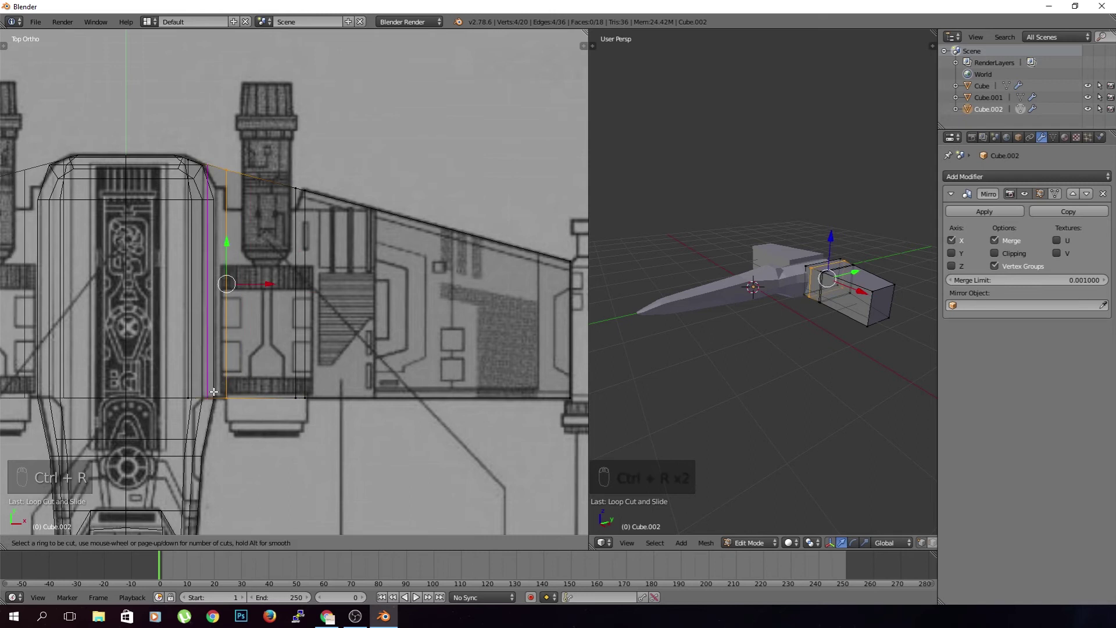
{"action": "left_click", "coordinate": [217, 393]}
{"action": "left_click", "coordinate": [231, 391]}
{"action": "key", "text": "ctrl+r"}
{"action": "left_click", "coordinate": [224, 389]}
{"action": "left_click", "coordinate": [220, 377]}
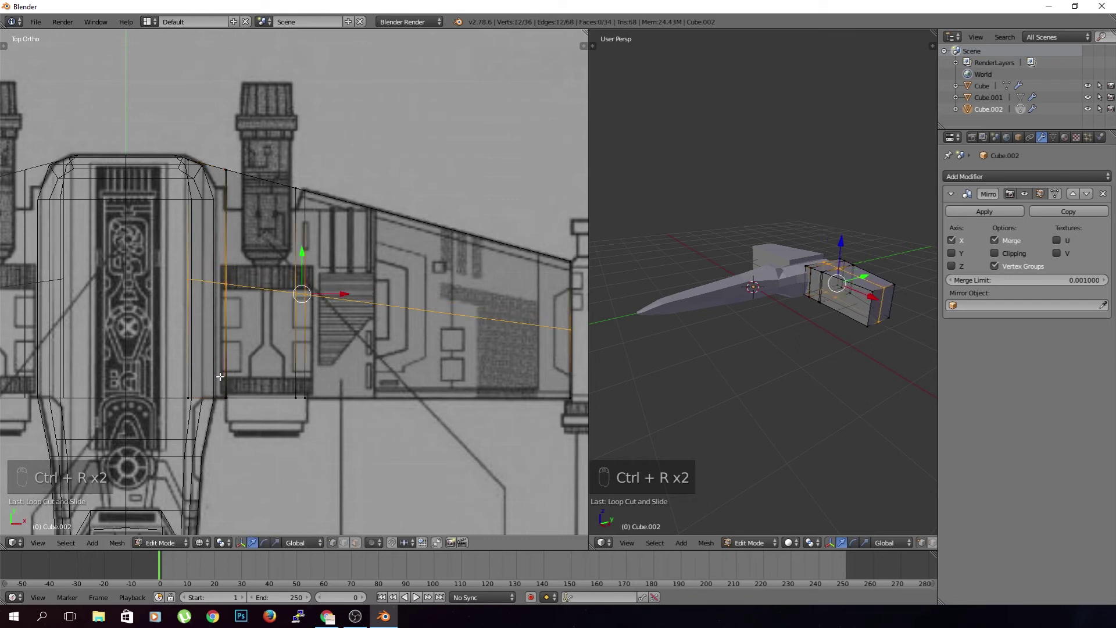
{"action": "key", "text": "ctrl+z"}
- Cut two more front-to-back edge loops through the wing root, at the small step beside the fuselage and at the fuselage's rear corner
{"action": "key", "text": "ctrl+r"}
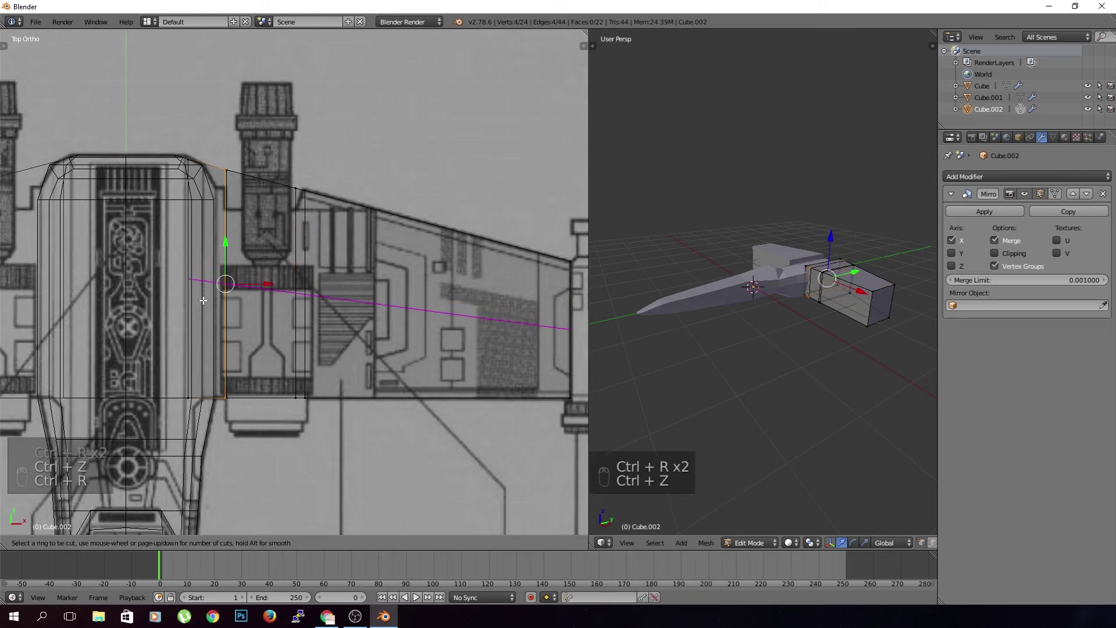
{"action": "left_click", "coordinate": [220, 174]}
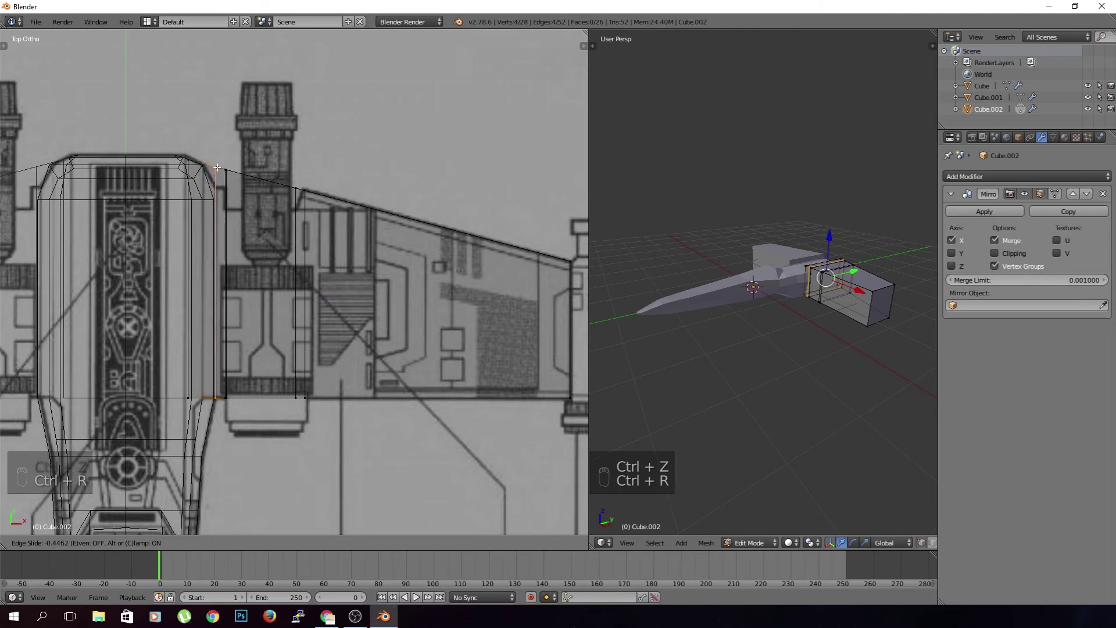
{"action": "left_click", "coordinate": [218, 167]}
{"action": "key", "text": "ctrl+r"}
{"action": "left_click", "coordinate": [202, 169]}
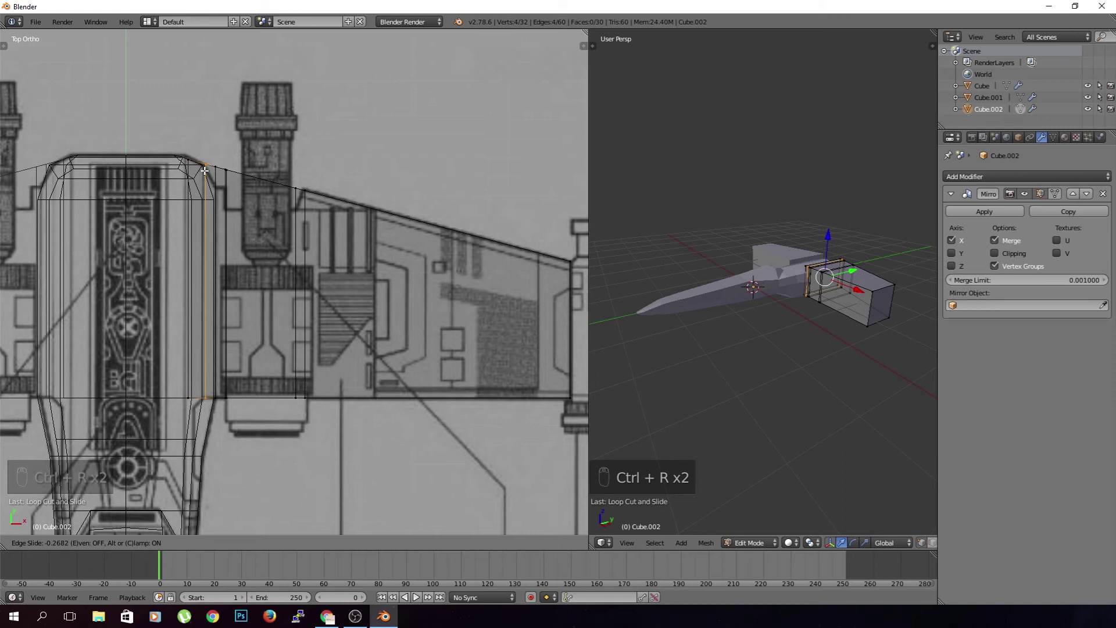
{"action": "left_click", "coordinate": [206, 174]}
{"action": "key", "text": "a"}
{"action": "scroll", "coordinate": [291, 370], "scroll_direction": "up", "scroll_amount": 2}
{"action": "scroll", "coordinate": [291, 370], "scroll_direction": "up", "scroll_amount": 3}
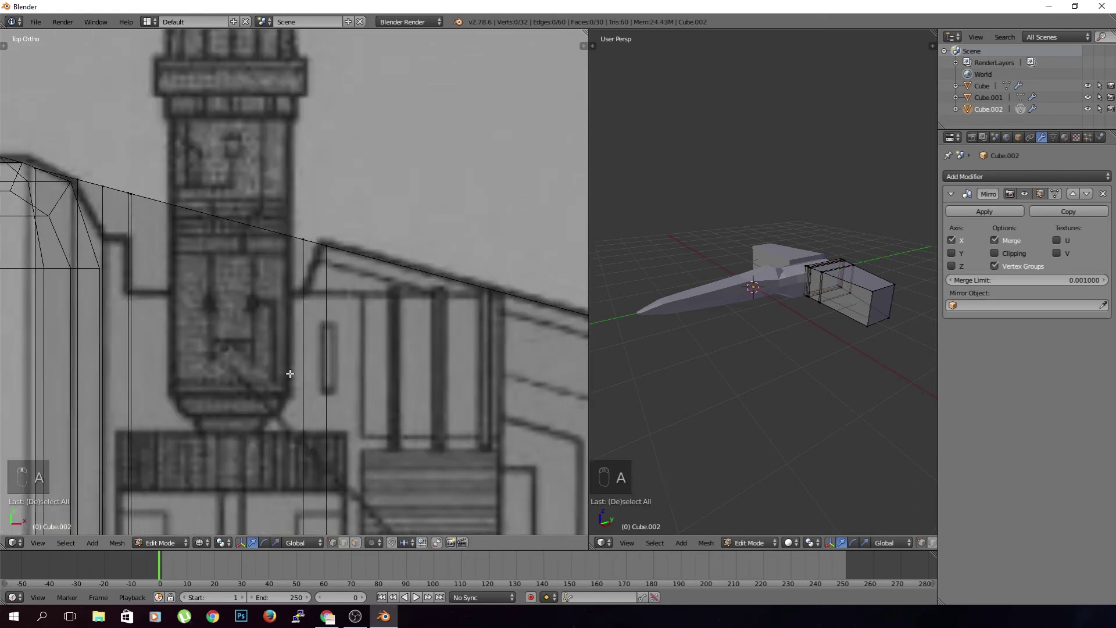
{"action": "scroll", "coordinate": [274, 254], "scroll_direction": "down", "scroll_amount": 3}
{"action": "key", "text": "b"}
{"action": "left_click_drag", "start_coordinate": [294, 203], "coordinate": [292, 197]}
{"action": "left_click_drag", "start_coordinate": [297, 148], "coordinate": [290, 178]}
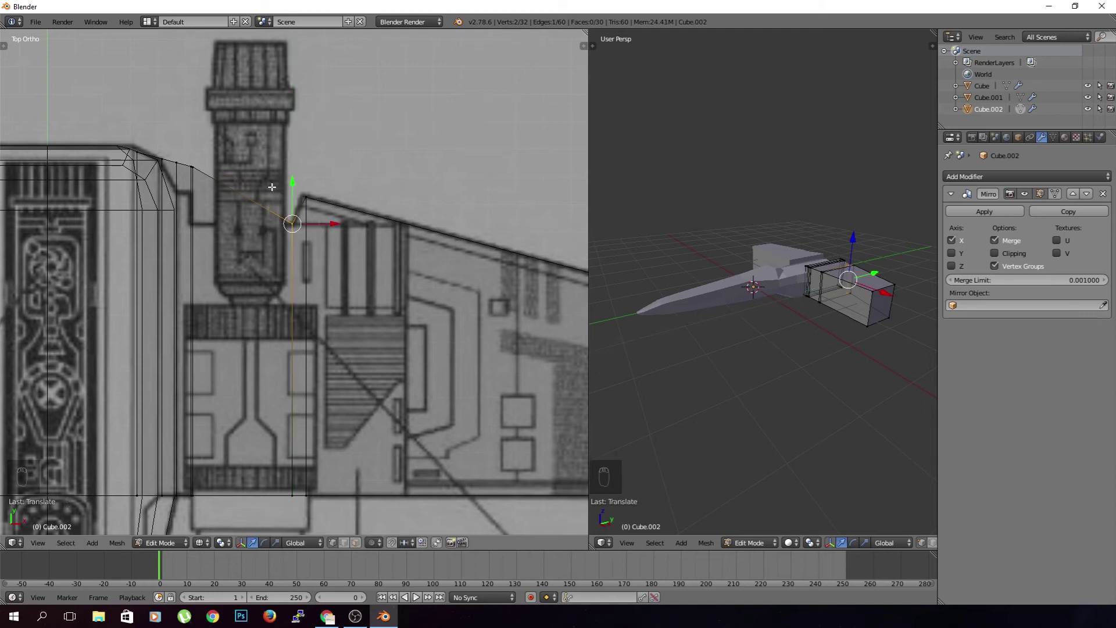
{"action": "key", "text": "ctrl+z"}
- Align the rear vertices on both sides of the engine notch by scaling them to 0 along Y
{"action": "key", "text": "a"}
{"action": "key", "text": "b"}
{"action": "left_click_drag", "start_coordinate": [300, 154], "coordinate": [192, 189]}
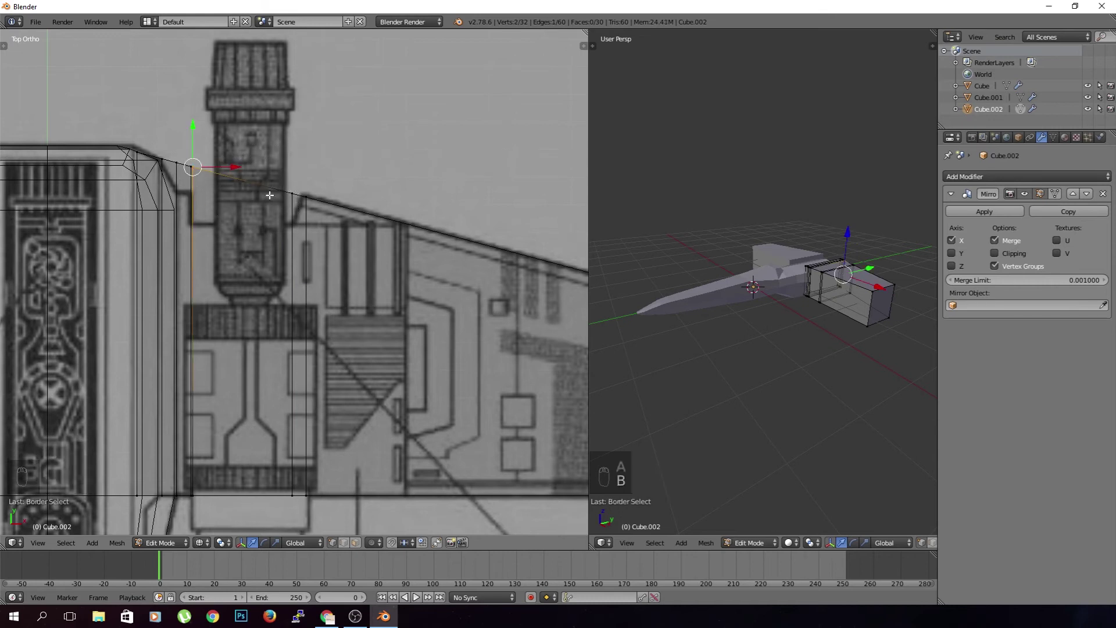
{"action": "key", "text": "b"}
{"action": "left_click_drag", "start_coordinate": [271, 162], "coordinate": [297, 205]}
{"action": "key", "text": "s"}
{"action": "key", "text": "y"}
{"action": "key", "text": "0"}
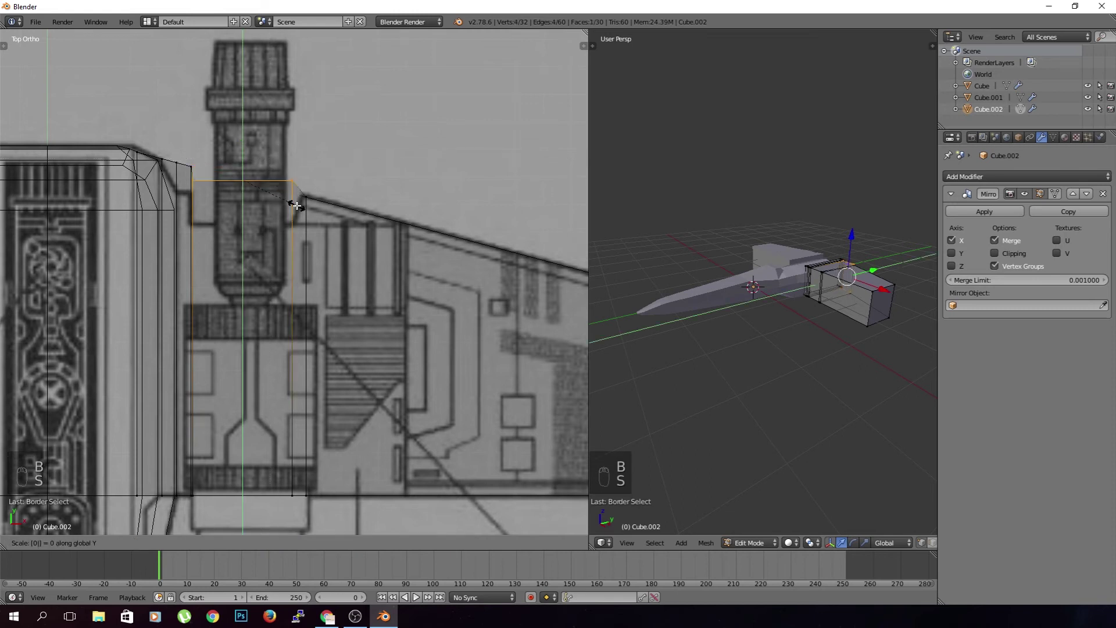
{"action": "key", "text": "Return"}
- Move the aligned notch vertices about 0.156 units forward along Y to the notch's base line on the blueprint
{"action": "key", "text": "g"}
{"action": "key", "text": "y"}
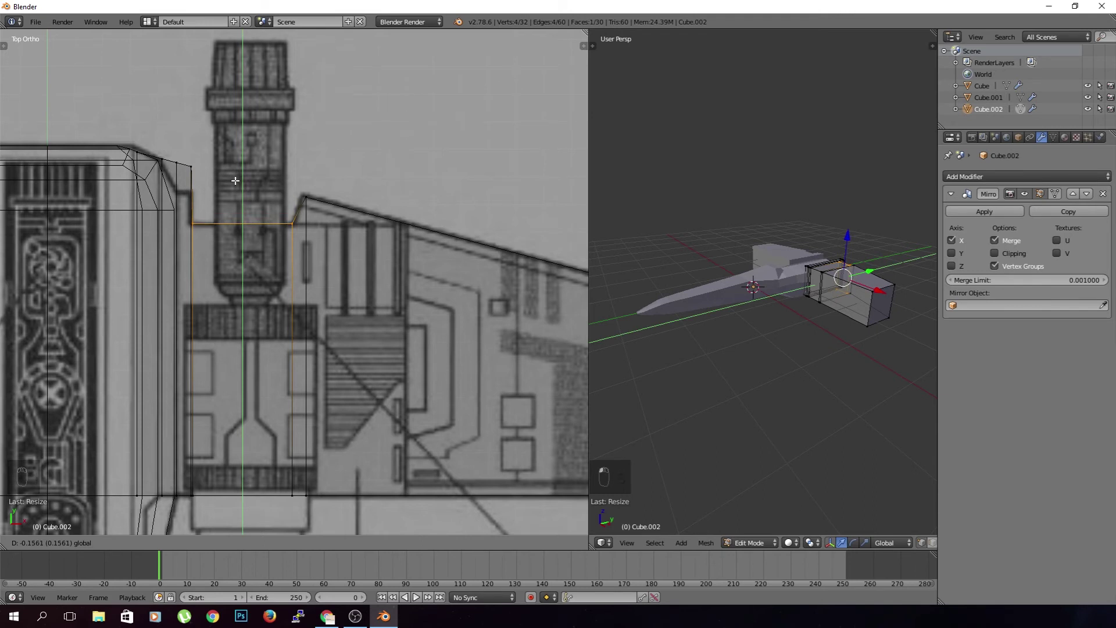
{"action": "left_click", "coordinate": [235, 181]}
{"action": "middle_click_drag", "start_coordinate": [232, 180], "coordinate": [263, 196], "text": "shift"}
{"action": "key", "text": "a"}
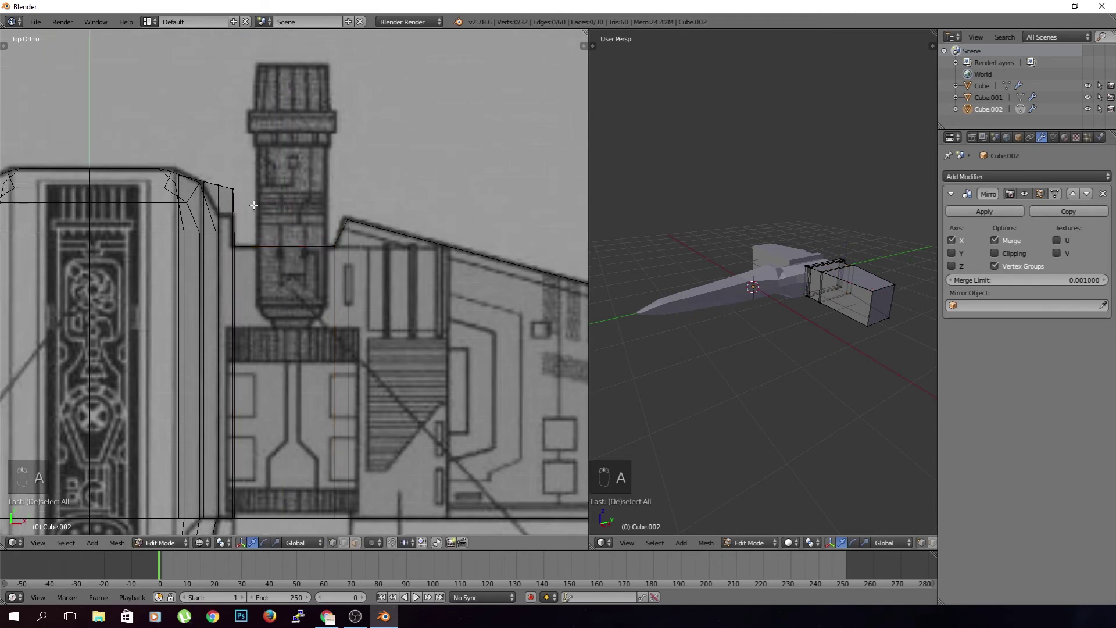
- Align the wing's rear vertices at the small step beside the fuselage by scaling them flat along Y
{"action": "scroll", "coordinate": [419, 376], "scroll_direction": "up", "scroll_amount": 2}
{"action": "middle_click_drag", "start_coordinate": [418, 376], "coordinate": [436, 386], "text": "shift"}
{"action": "scroll", "coordinate": [344, 306], "scroll_direction": "up", "scroll_amount": 2}
{"action": "key", "text": "b"}
{"action": "left_click_drag", "start_coordinate": [347, 203], "coordinate": [294, 260]}
{"action": "key", "text": "s"}
{"action": "left_click", "coordinate": [318, 267]}
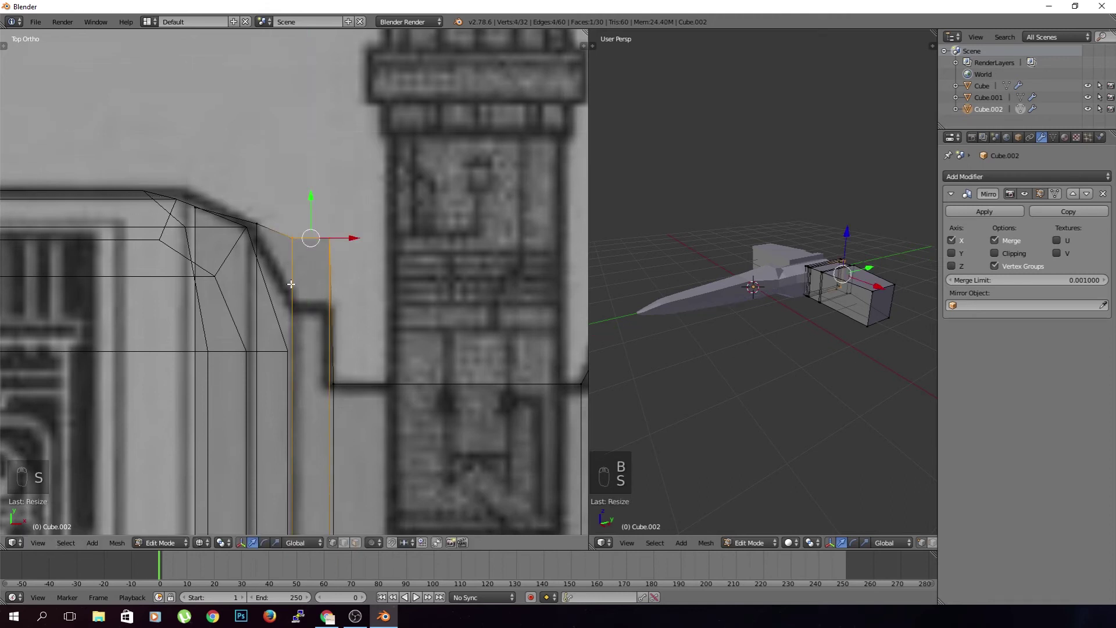
- Move the aligned step vertices 0.1 units forward along Y onto the blueprint's step line
{"action": "key", "text": "g"}
{"action": "key", "text": "y"}
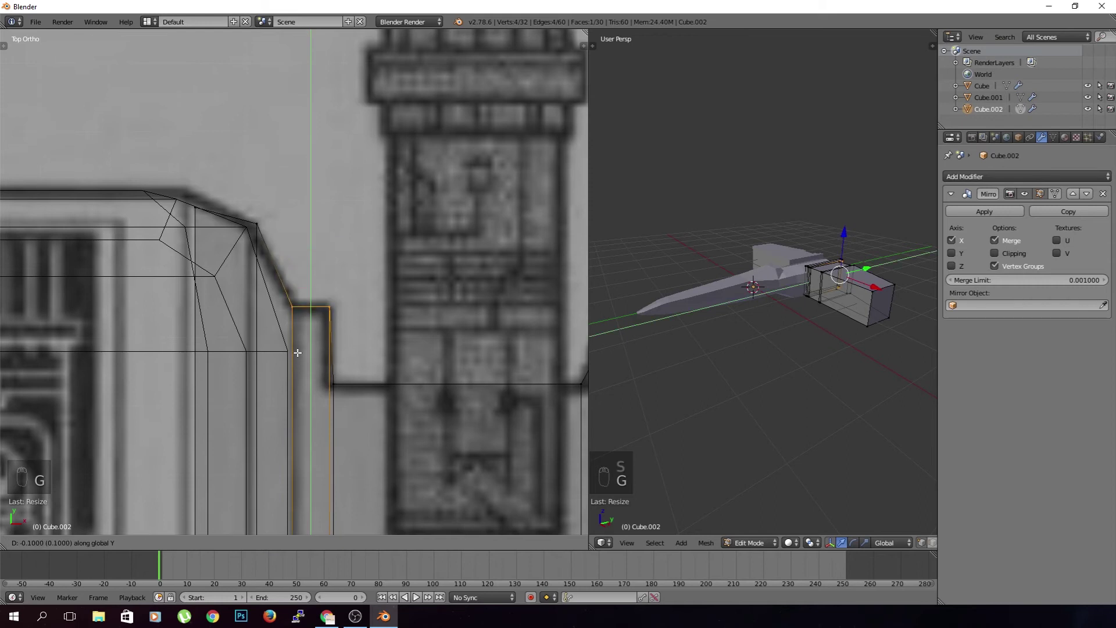
{"action": "left_click", "coordinate": [298, 353]}
{"action": "key", "text": "a"}
- Examine the wing area in the blueprint's side view
{"action": "scroll", "coordinate": [298, 352], "scroll_direction": "down", "scroll_amount": 5}
{"action": "scroll", "coordinate": [365, 382], "scroll_direction": "up", "scroll_amount": 2}
{"action": "middle_click_drag", "start_coordinate": [363, 428], "coordinate": [343, 332], "text": "shift"}
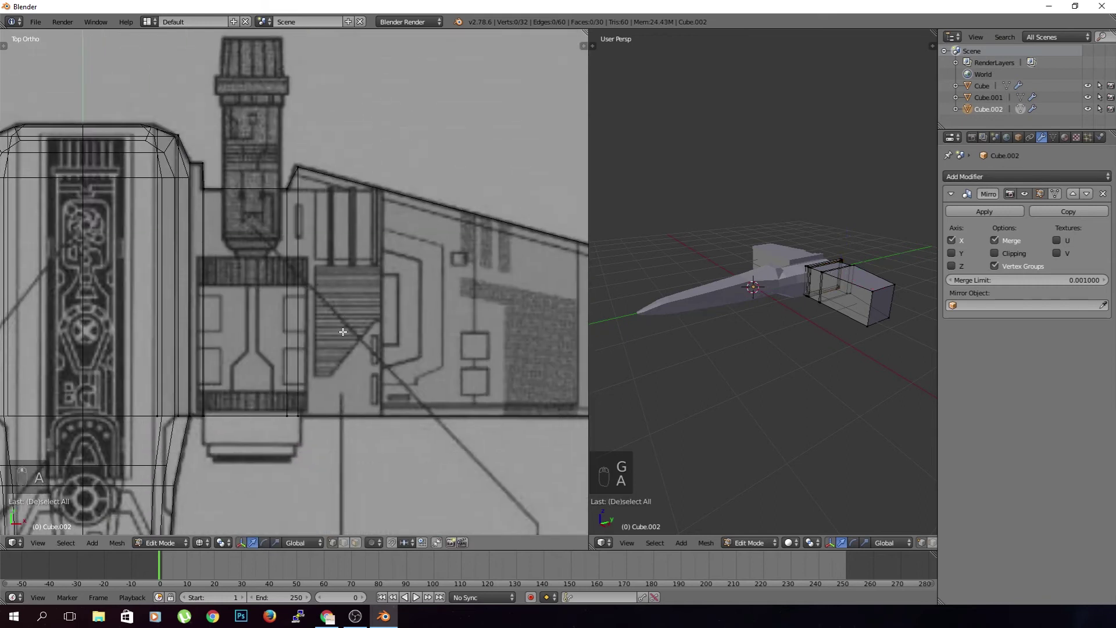
{"action": "key", "text": "KP_3"}
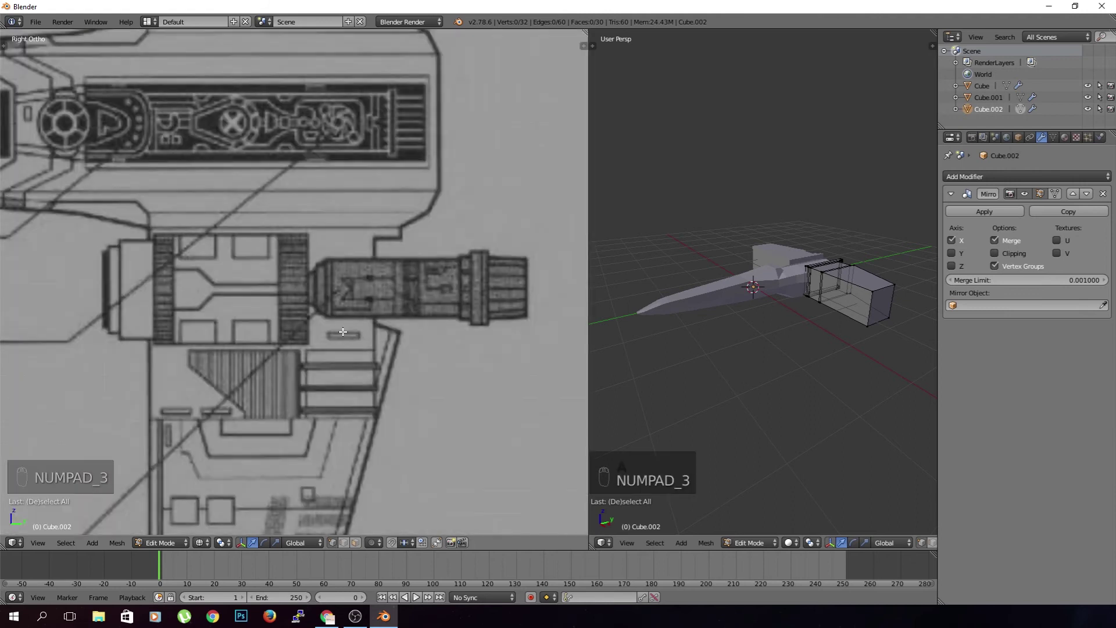
{"action": "scroll", "coordinate": [343, 332], "scroll_direction": "down", "scroll_amount": 6}
{"action": "scroll", "coordinate": [340, 340], "scroll_direction": "up", "scroll_amount": 5}
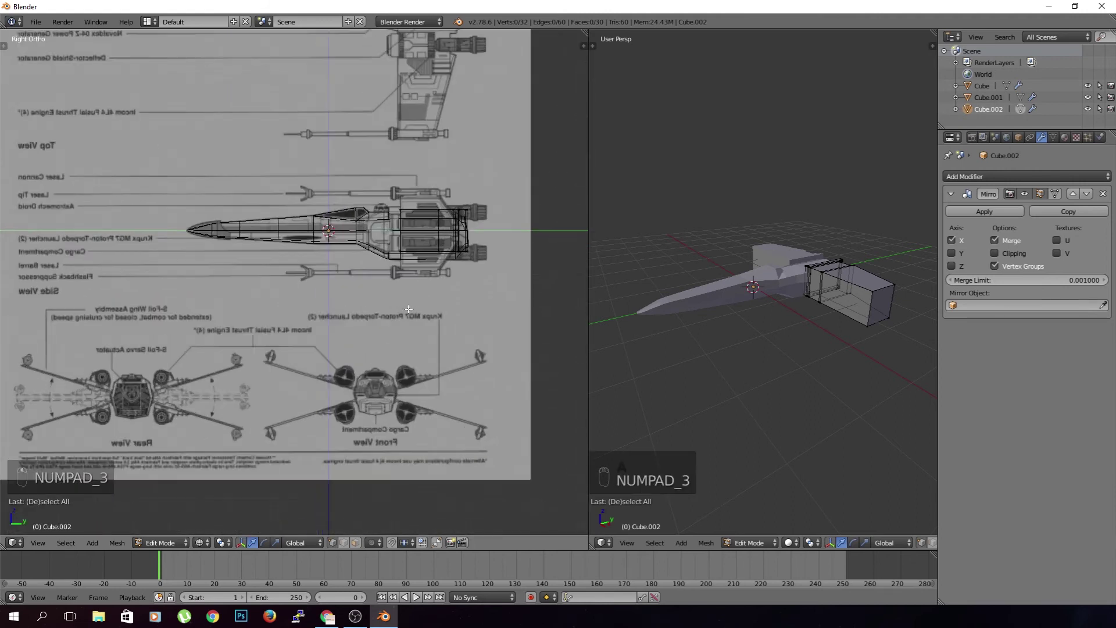
{"action": "scroll", "coordinate": [339, 345], "scroll_direction": "down", "scroll_amount": 2}
{"action": "scroll", "coordinate": [361, 296], "scroll_direction": "up", "scroll_amount": 4}
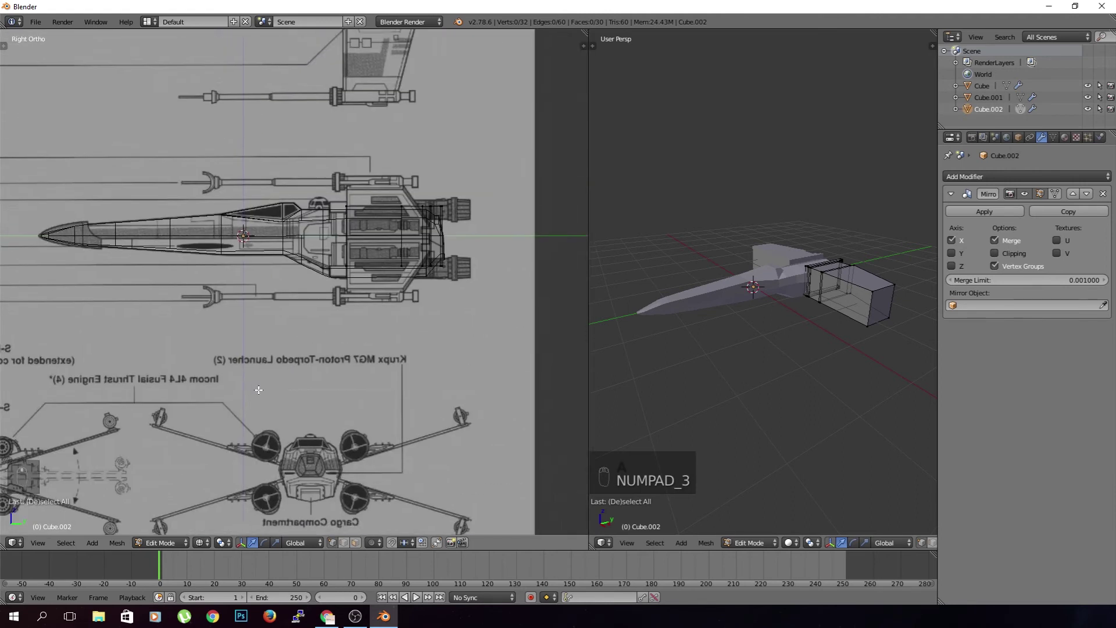
{"action": "middle_click_drag", "start_coordinate": [361, 296], "coordinate": [258, 376], "text": "shift"}
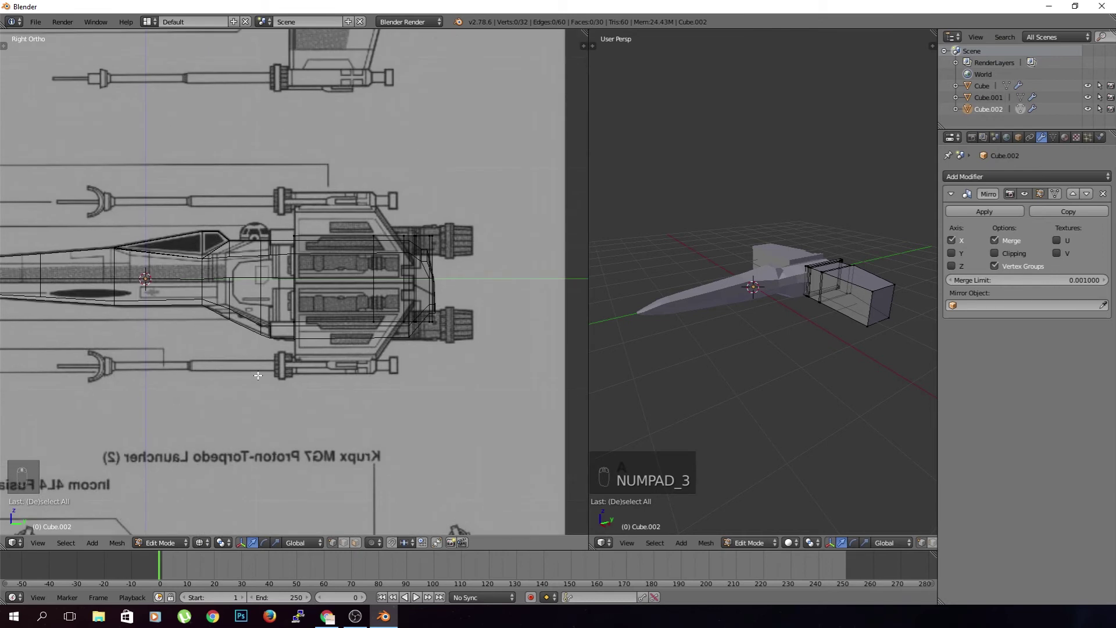
- Flatten the entire wing mesh along Z in two passes, scaling by about 0.30 and then about 0.42
{"action": "middle_click_drag", "start_coordinate": [749, 348], "coordinate": [802, 384]}
{"action": "key", "text": "Tab"}
{"action": "key", "text": "Tab"}
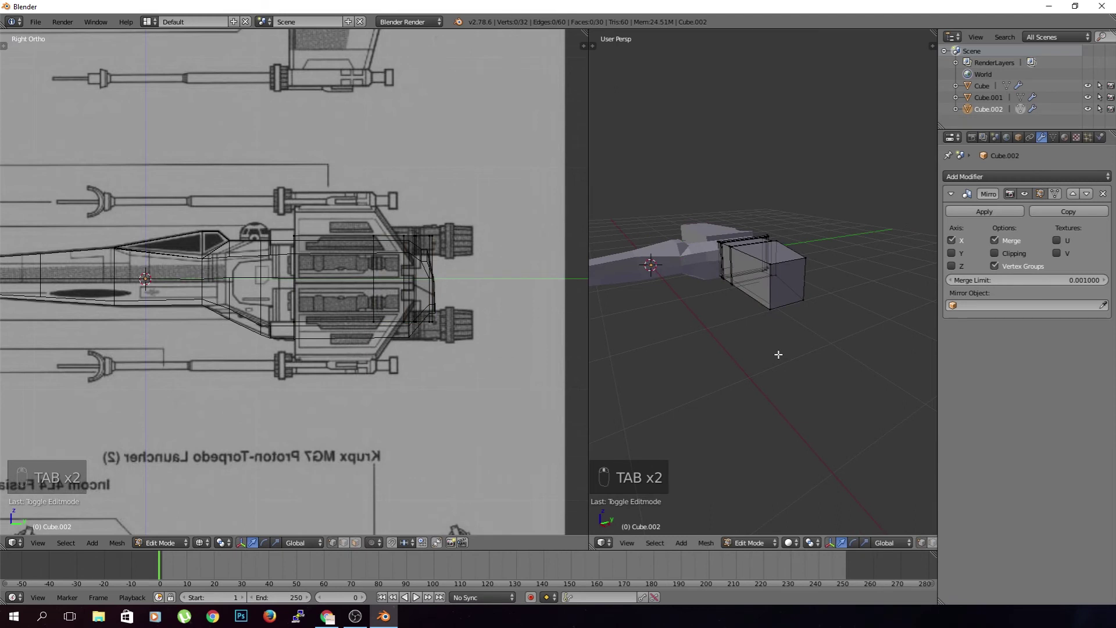
{"action": "key", "text": "a"}
{"action": "key", "text": "a"}
{"action": "key", "text": "a"}
{"action": "key", "text": "s"}
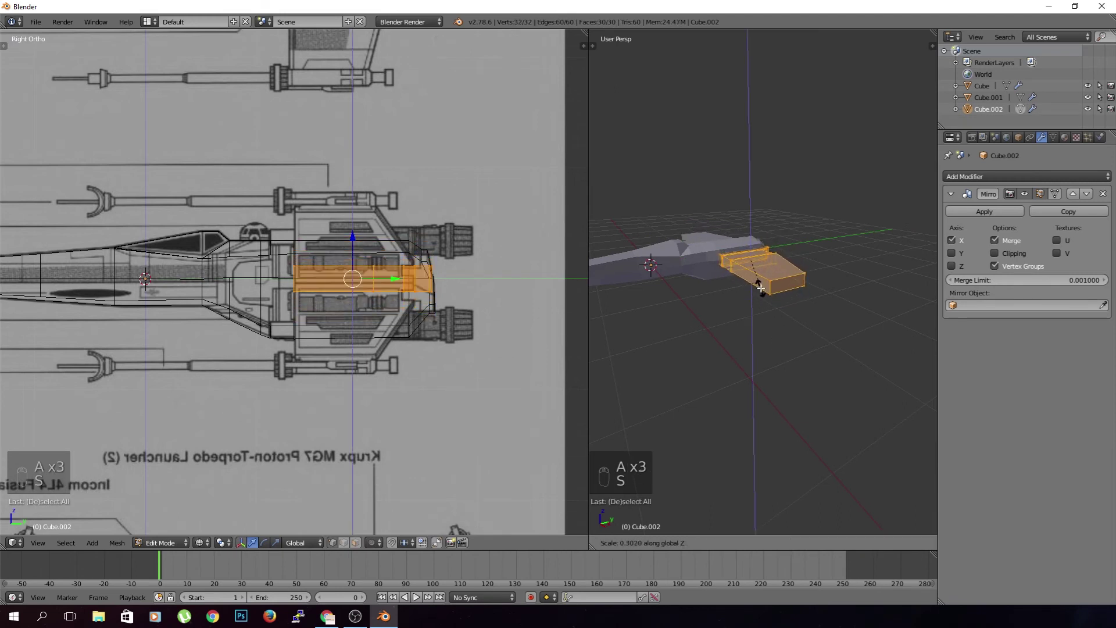
{"action": "left_click", "coordinate": [764, 295]}
{"action": "key", "text": "s"}
{"action": "key", "text": "z"}
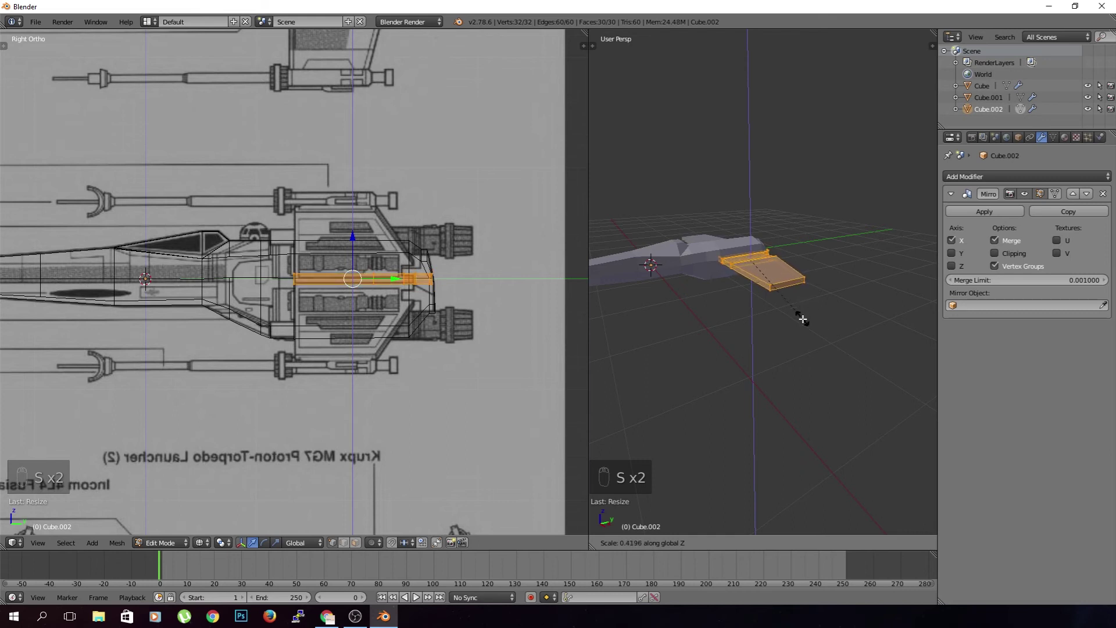
{"action": "left_click", "coordinate": [801, 318]}
- Examine the wing's thickness and position against the front and rear views of the blueprint
{"action": "middle_click_drag", "start_coordinate": [800, 316], "coordinate": [628, 351]}
{"action": "scroll", "coordinate": [211, 365], "scroll_direction": "down", "scroll_amount": 2}
{"action": "middle_click_drag", "start_coordinate": [211, 364], "coordinate": [395, 282], "text": "shift"}
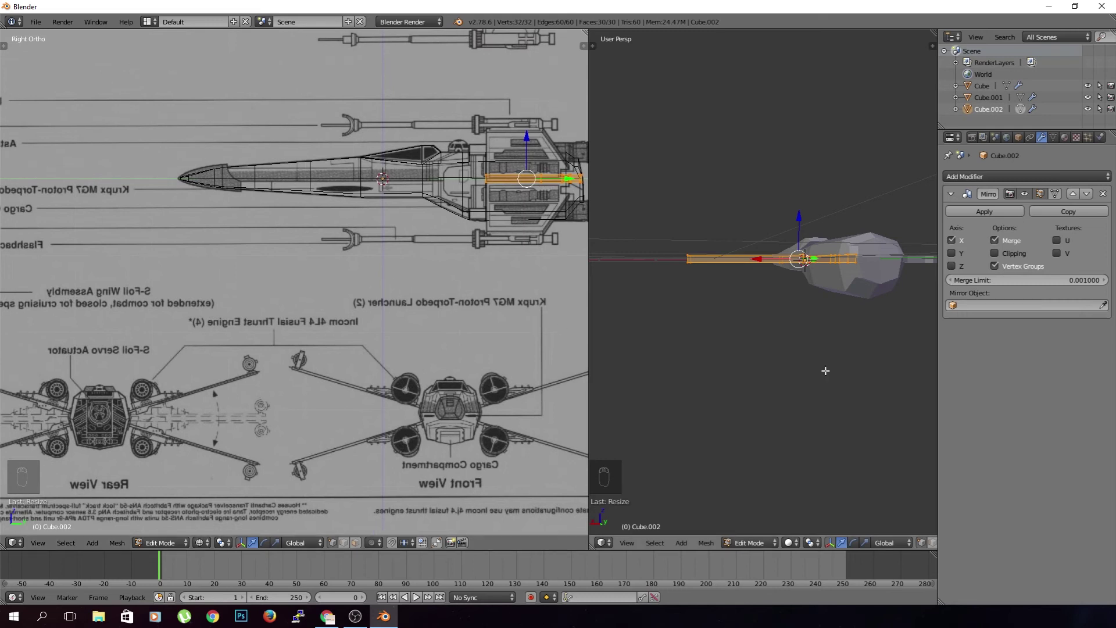
{"action": "key", "text": "KP_1"}
{"action": "middle_click_drag", "start_coordinate": [296, 331], "coordinate": [306, 382], "text": "shift"}
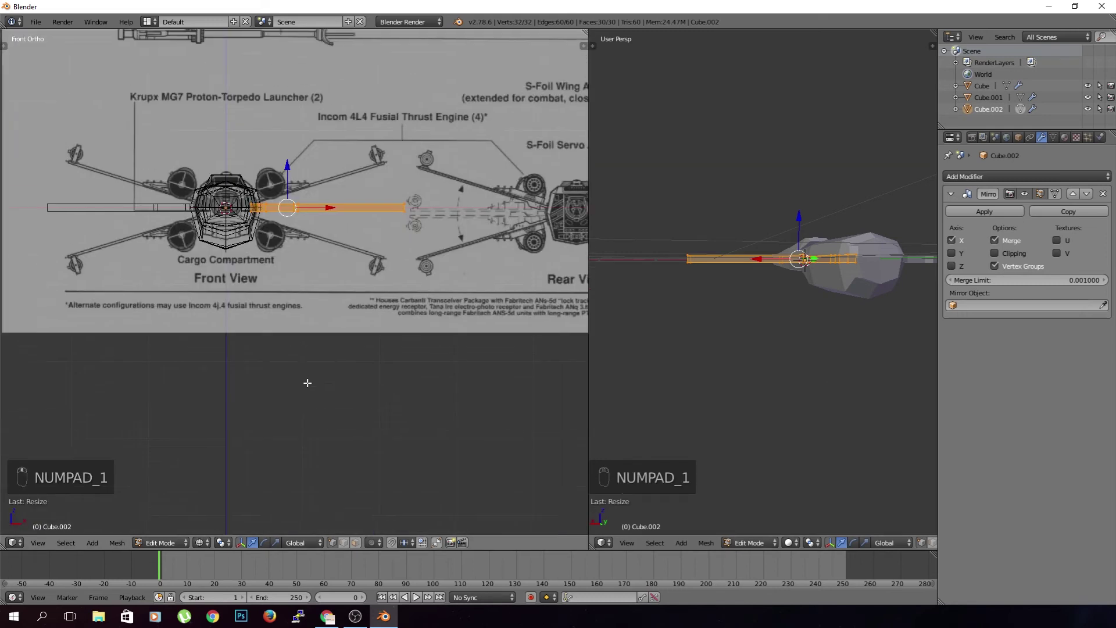
{"action": "scroll", "coordinate": [226, 395], "scroll_direction": "up", "scroll_amount": 4}
{"action": "scroll", "coordinate": [226, 395], "scroll_direction": "down", "scroll_amount": 2}
{"action": "middle_click_drag", "start_coordinate": [226, 394], "coordinate": [40, 398], "text": "shift"}
{"action": "scroll", "coordinate": [94, 399], "scroll_direction": "down", "scroll_amount": 3}
{"action": "middle_click_drag", "start_coordinate": [217, 284], "coordinate": [363, 294], "text": "shift"}
{"action": "scroll", "coordinate": [366, 309], "scroll_direction": "down", "scroll_amount": 1}
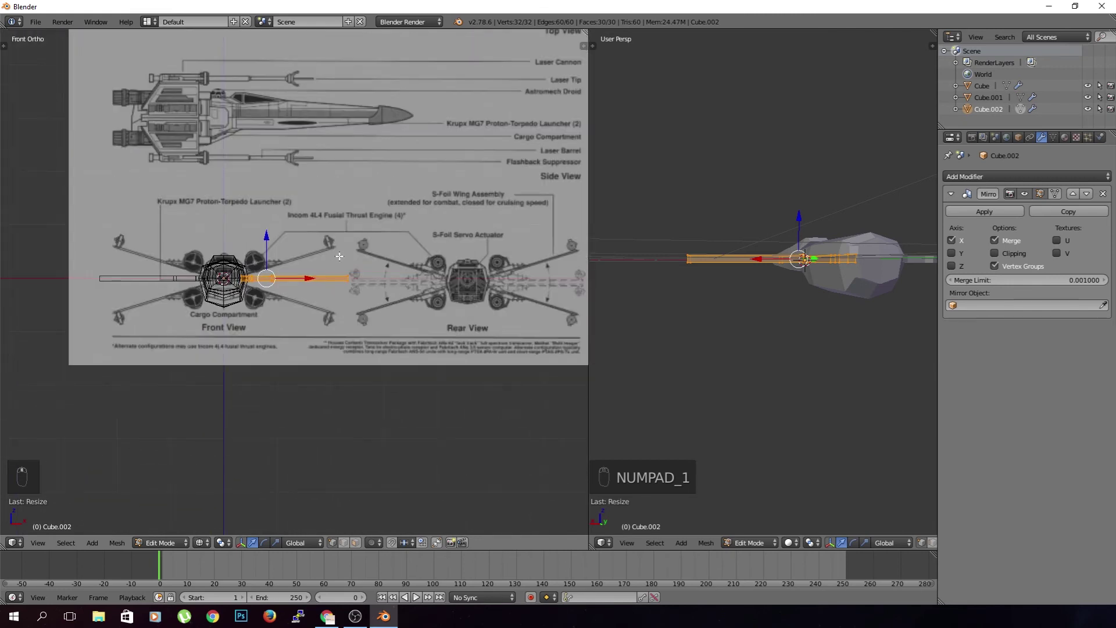
{"action": "middle_click_drag", "start_coordinate": [340, 256], "coordinate": [301, 392], "text": "shift"}
{"action": "middle_click_drag", "start_coordinate": [336, 292], "coordinate": [391, 464], "text": "shift"}
{"action": "middle_click_drag", "start_coordinate": [261, 404], "coordinate": [293, 197], "text": "shift"}
{"action": "scroll", "coordinate": [391, 349], "scroll_direction": "up", "scroll_amount": 4}
{"action": "middle_click_drag", "start_coordinate": [358, 456], "coordinate": [261, 404], "text": "shift"}
{"action": "middle_click_drag", "start_coordinate": [394, 346], "coordinate": [359, 262], "text": "shift"}
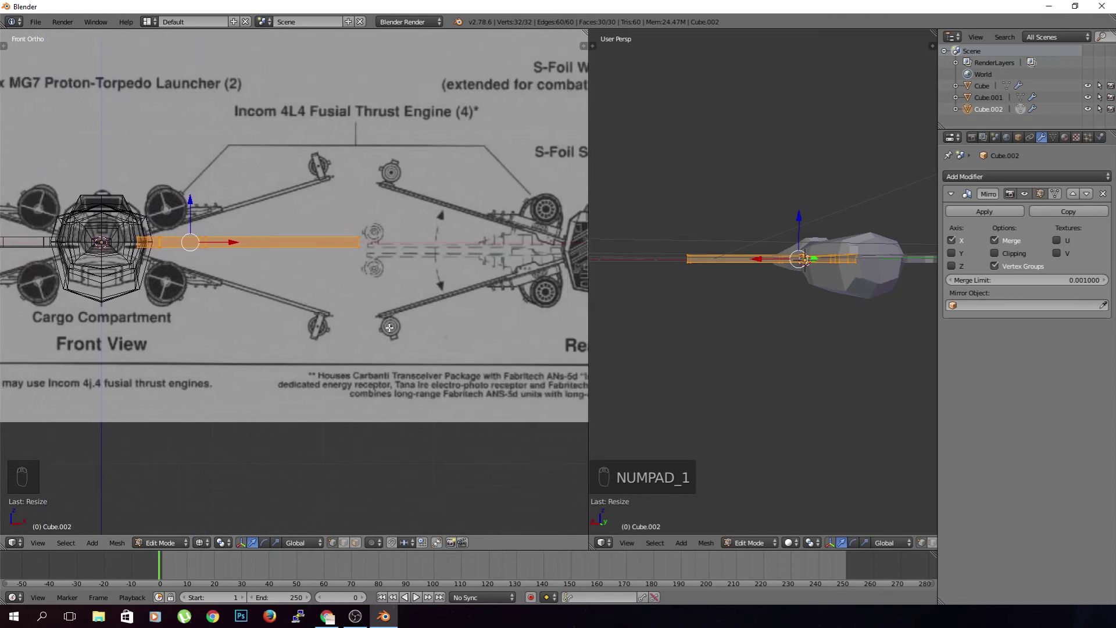
- Thin the wing further by scaling it to about 0.37 along Z
{"action": "key", "text": "s"}
{"action": "key", "text": "z"}
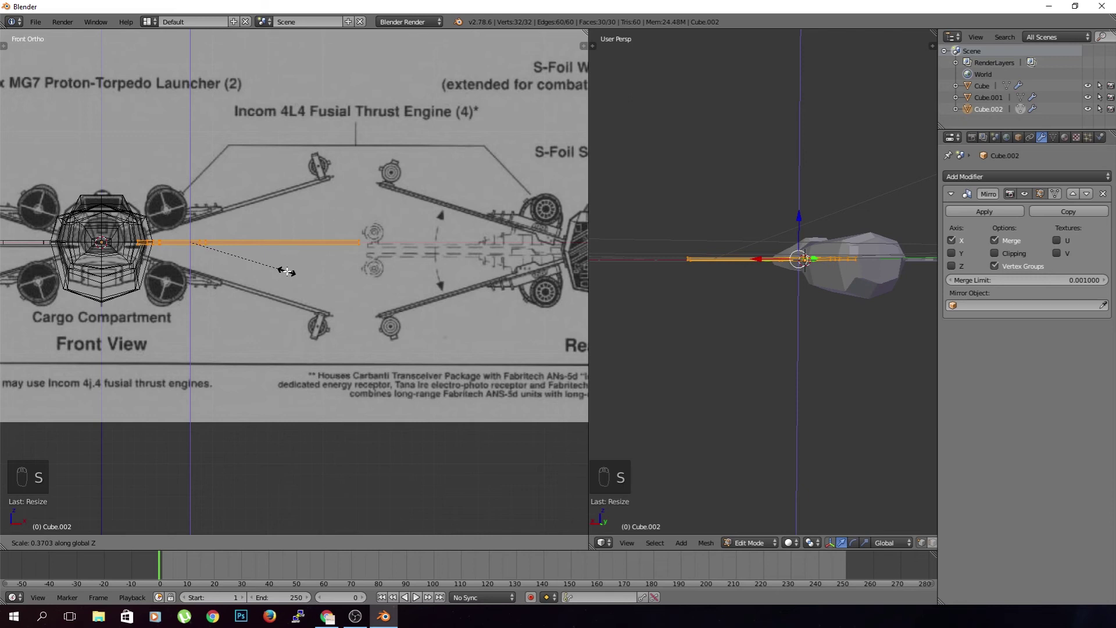
{"action": "left_click", "coordinate": [287, 272]}
{"action": "left_click_drag", "start_coordinate": [190, 200], "coordinate": [189, 197]}
{"action": "key", "text": "ctrl+z"}
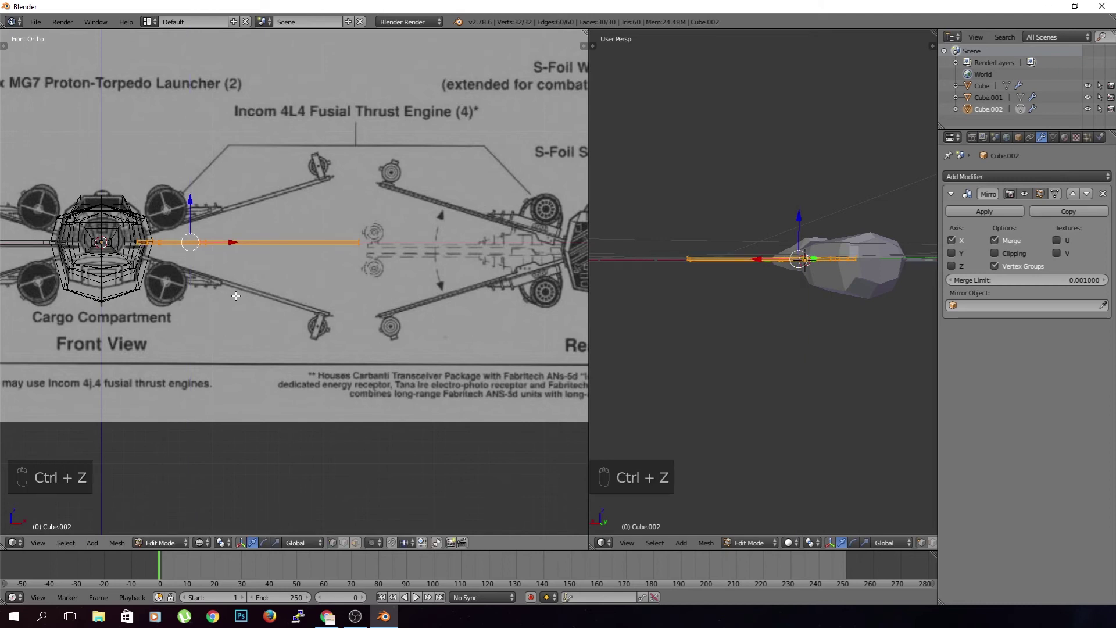
- Move the wing mesh slightly down along Z in the front view
{"action": "scroll", "coordinate": [138, 309], "scroll_direction": "down", "scroll_amount": 5, "text": "ctrl"}
{"action": "middle_click_drag", "start_coordinate": [137, 309], "coordinate": [237, 301], "text": "shift"}
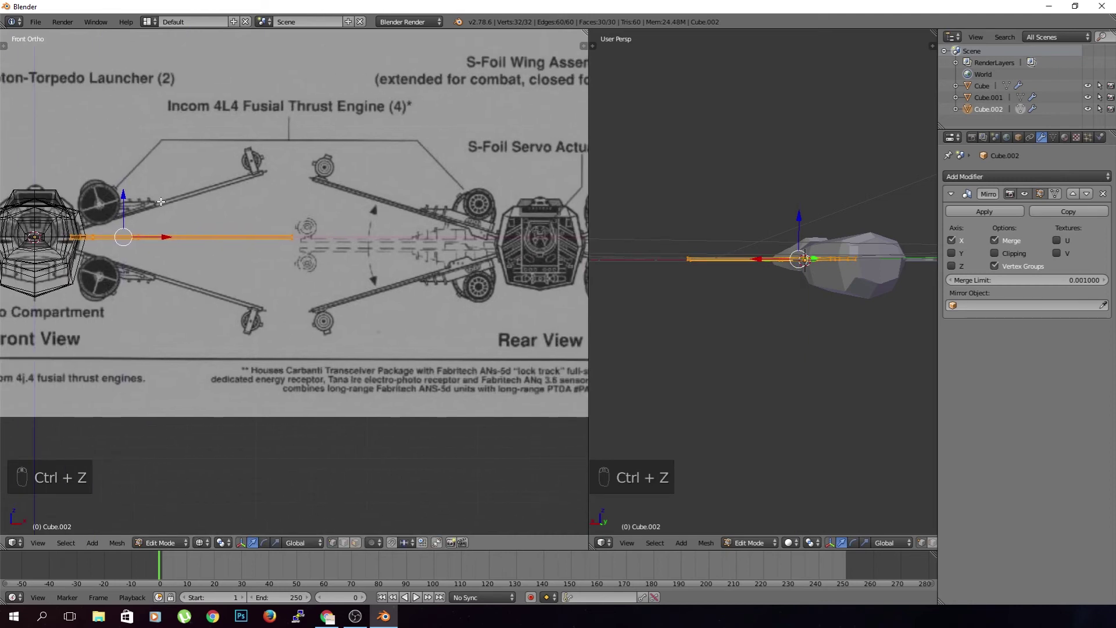
{"action": "left_click_drag", "start_coordinate": [123, 195], "coordinate": [126, 199]}
{"action": "middle_click_drag", "start_coordinate": [125, 198], "coordinate": [239, 290], "text": "shift"}
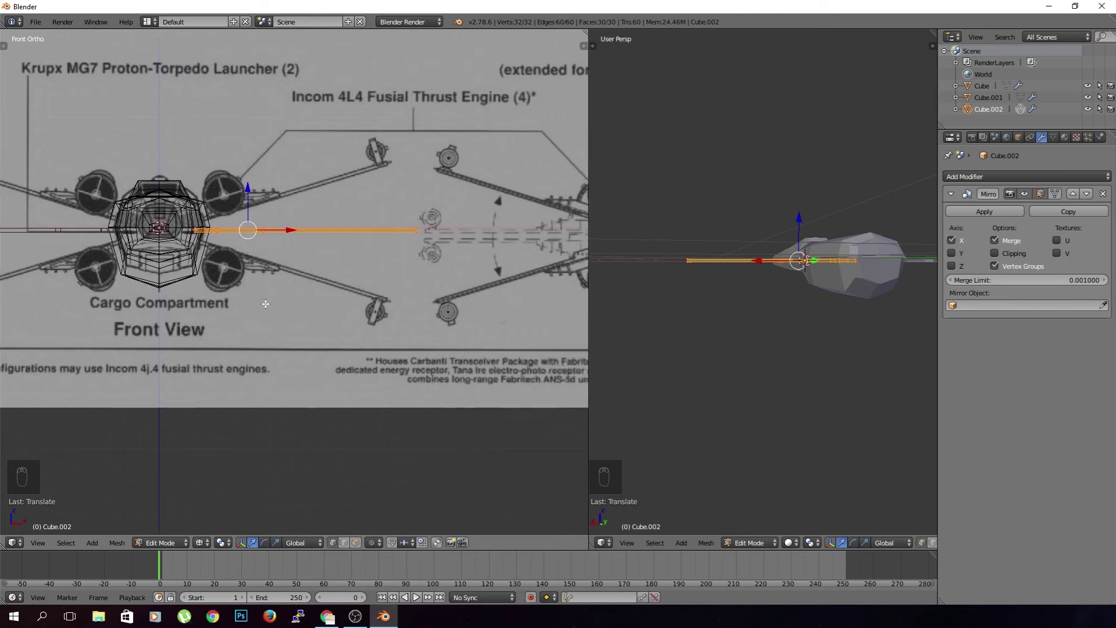
- Fine-tune the wing's thickness by scaling it along Z against the front-view blueprint
{"action": "key", "text": "s"}
{"action": "key", "text": "z"}
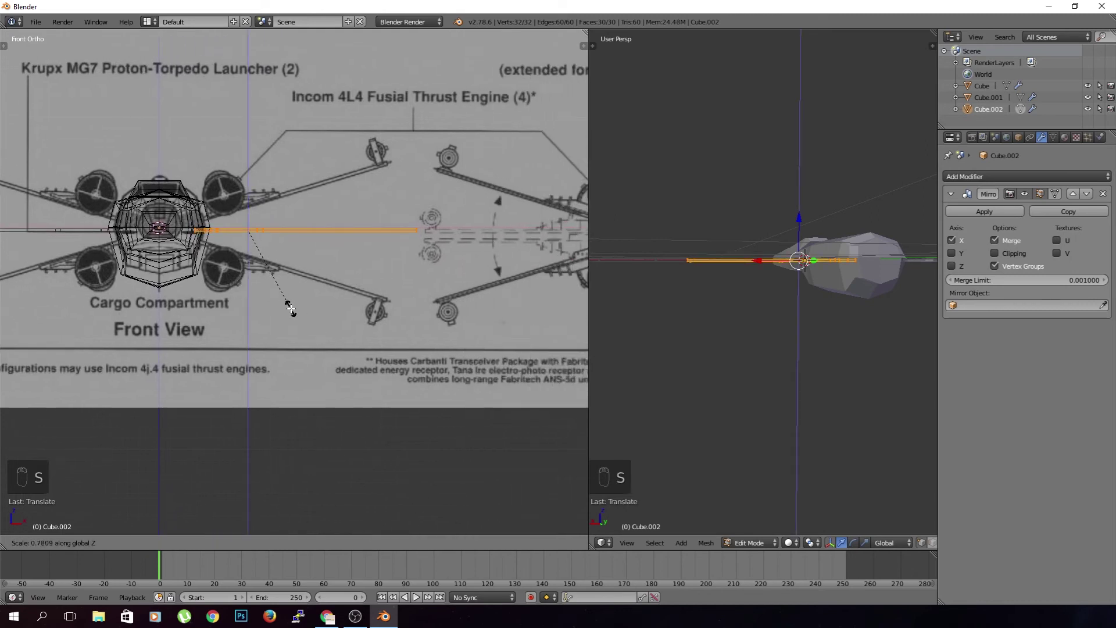
{"action": "left_click", "coordinate": [301, 325]}
{"action": "scroll", "coordinate": [307, 335], "scroll_direction": "up", "scroll_amount": 2}
{"action": "scroll", "coordinate": [307, 336], "scroll_direction": "up", "scroll_amount": 1}
{"action": "middle_click_drag", "start_coordinate": [307, 335], "coordinate": [341, 369], "text": "shift"}
{"action": "middle_click_drag", "start_coordinate": [255, 362], "coordinate": [323, 337], "text": "shift"}
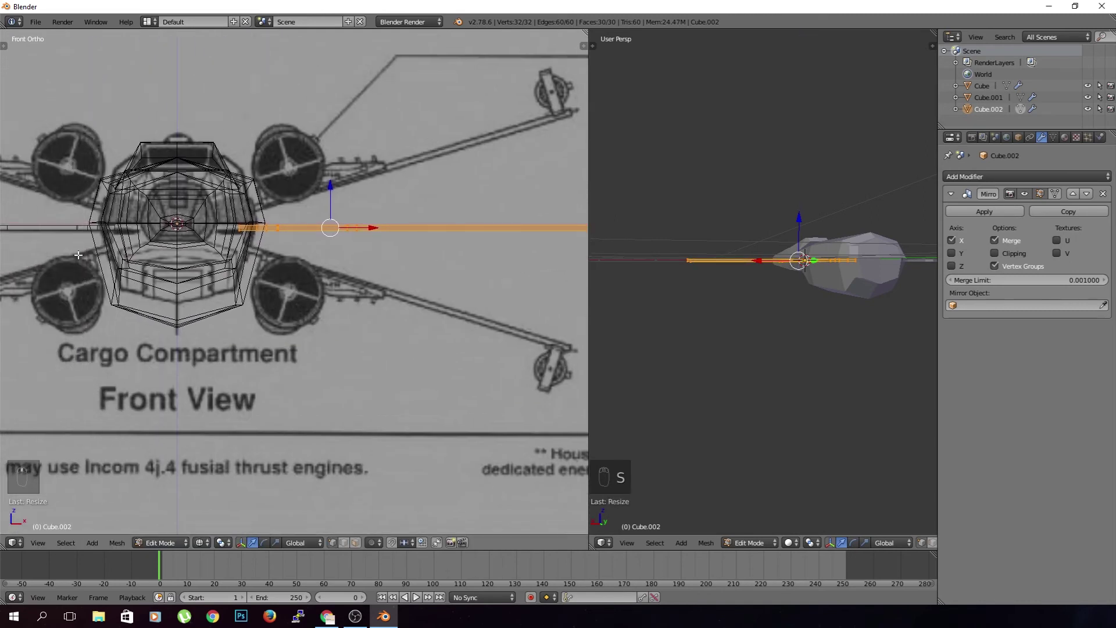
{"action": "middle_click_drag", "start_coordinate": [108, 269], "coordinate": [266, 278], "text": "shift"}
- Enable Z-axis mirroring in the wing's Mirror modifier, keeping X on and Y off
{"action": "key", "text": "Tab"}
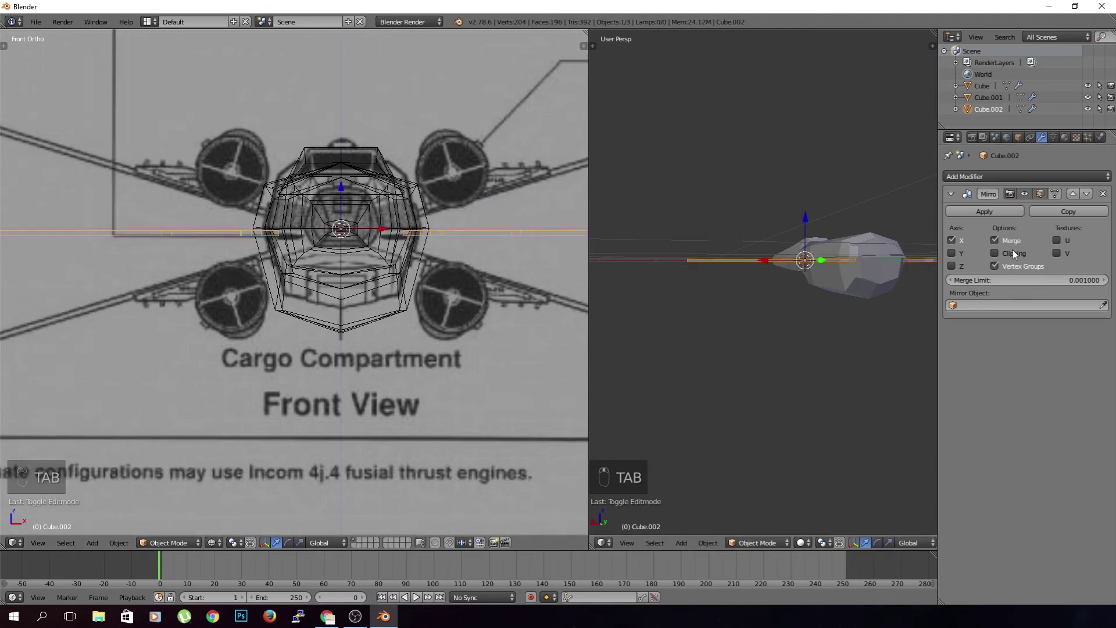
{"action": "left_click", "coordinate": [952, 255]}
{"action": "left_click", "coordinate": [952, 253]}
{"action": "left_click", "coordinate": [952, 265]}
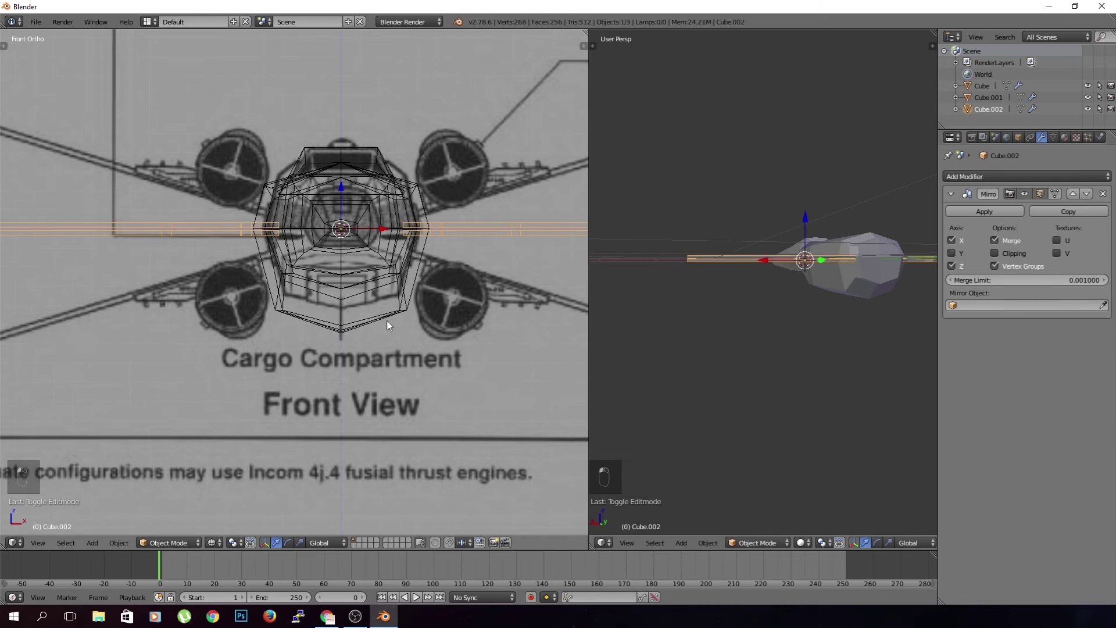
{"action": "key", "text": "Tab"}
{"action": "middle_click_drag", "start_coordinate": [344, 333], "coordinate": [247, 338], "text": "shift"}
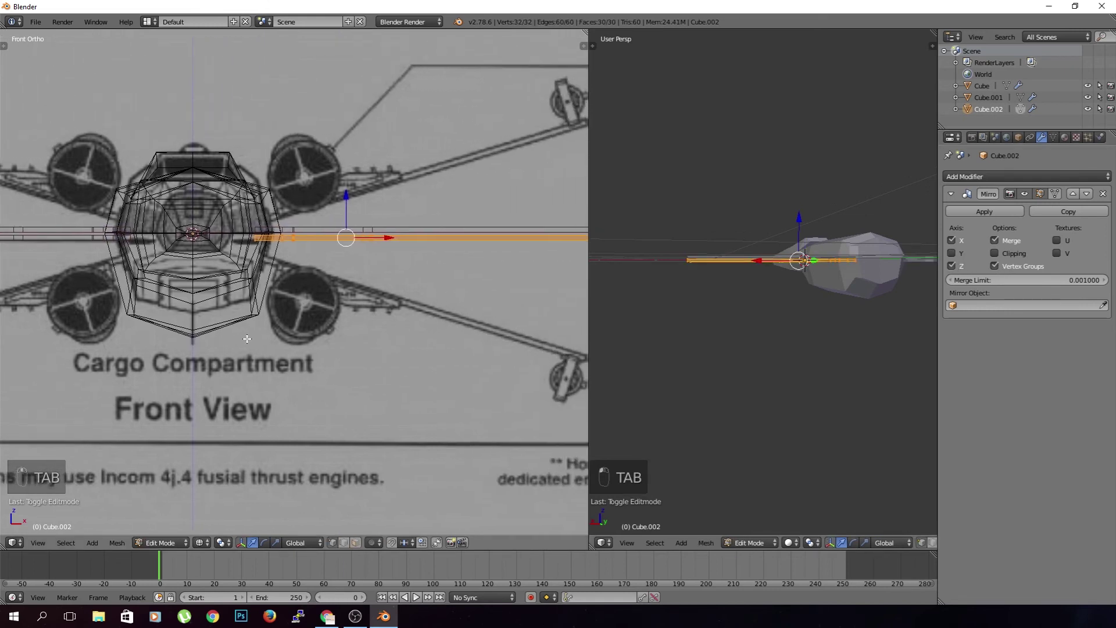
- Switch the wing's Z-axis mirroring off and back on to compare both versions with the front-view blueprint
{"action": "key", "text": "Tab"}
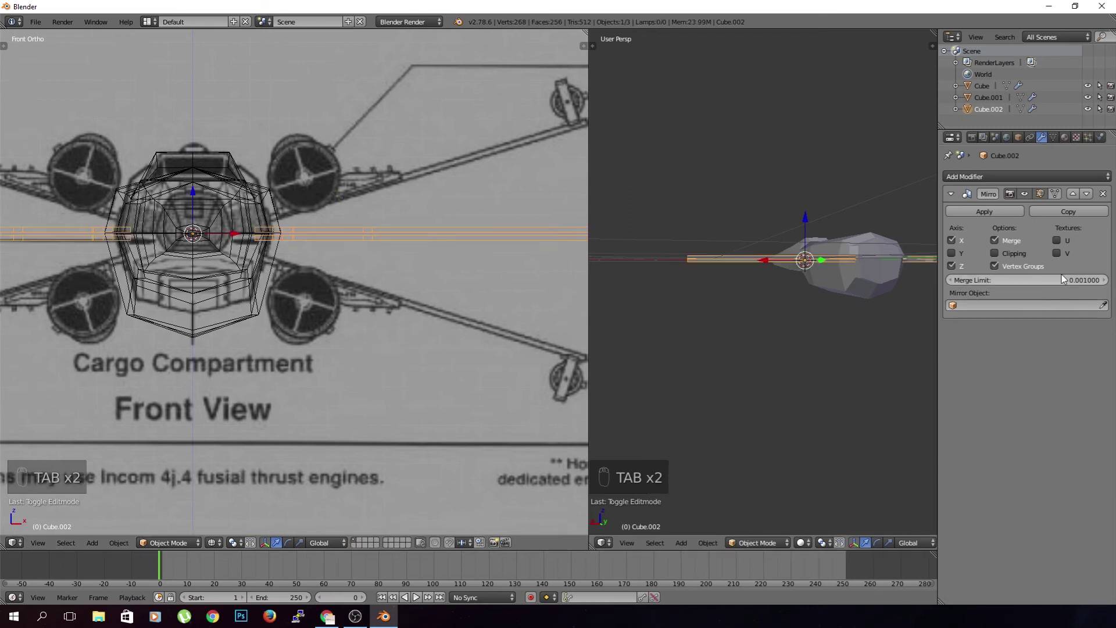
{"action": "left_click", "coordinate": [952, 265]}
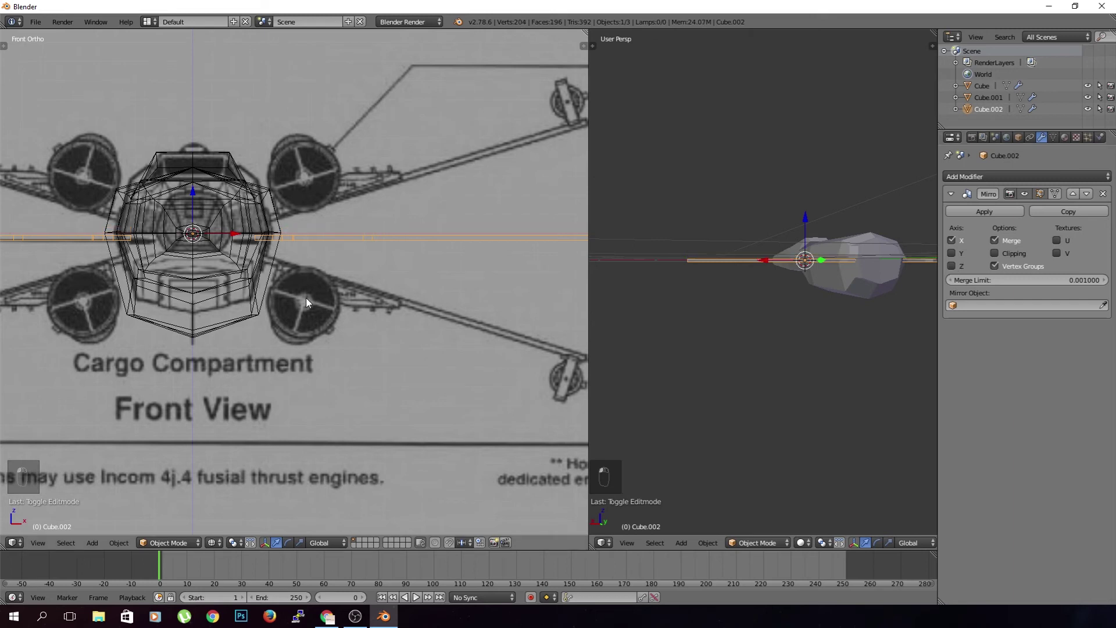
{"action": "key", "text": "Tab"}
{"action": "scroll", "coordinate": [306, 298], "scroll_direction": "down", "scroll_amount": 2}
{"action": "key", "text": "Tab"}
{"action": "mouse_move", "coordinate": [404, 318]}
{"action": "middle_mouse_down", "text": "shift"}
{"action": "mouse_move", "coordinate": [138, 308]}
{"action": "mouse_move", "coordinate": [337, 307]}
{"action": "mouse_move", "coordinate": [402, 334]}
{"action": "middle_mouse_up", "text": "shift"}
{"action": "key", "text": "Tab"}
{"action": "key", "text": "Tab"}
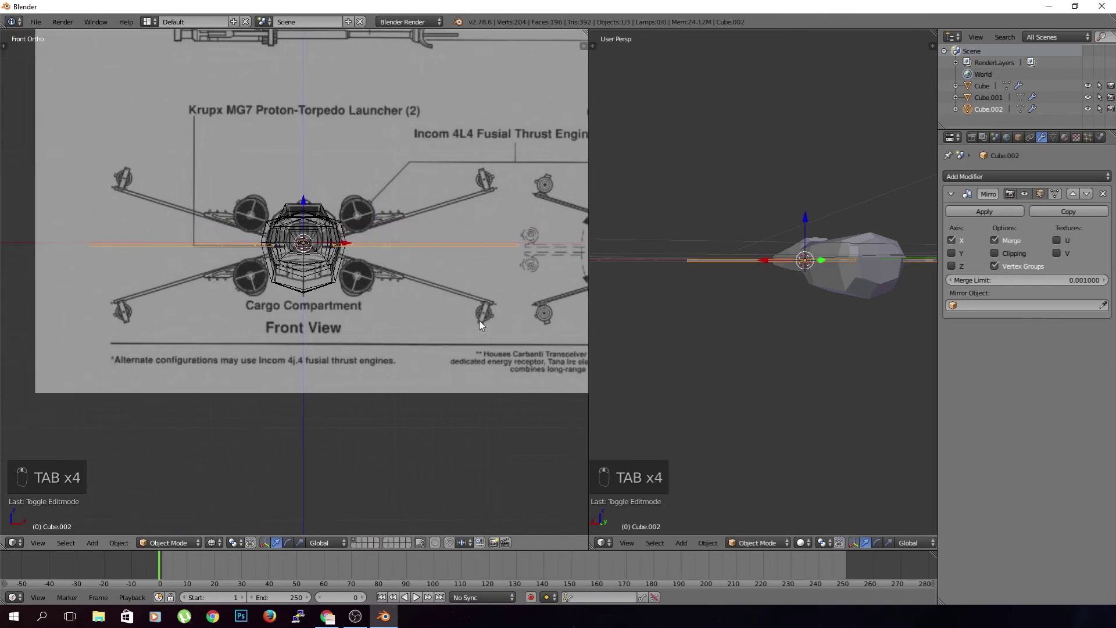
{"action": "left_click", "coordinate": [953, 266]}
{"action": "scroll", "coordinate": [414, 408], "scroll_direction": "up", "scroll_amount": 4}
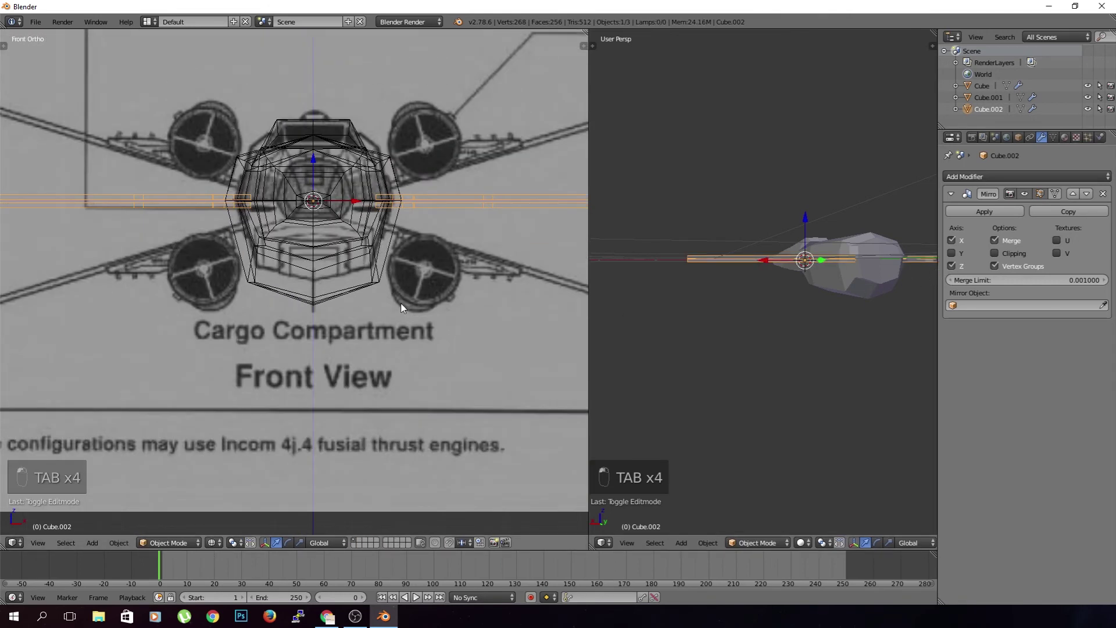
- Toggle the Mirror modifier's Z axis off and on once more while checking the wing beside the fuselage
{"action": "middle_click_drag", "start_coordinate": [400, 302], "coordinate": [349, 363], "text": "shift"}
{"action": "key", "text": "Tab"}
{"action": "middle_click_drag", "start_coordinate": [431, 279], "coordinate": [370, 281], "text": "shift"}
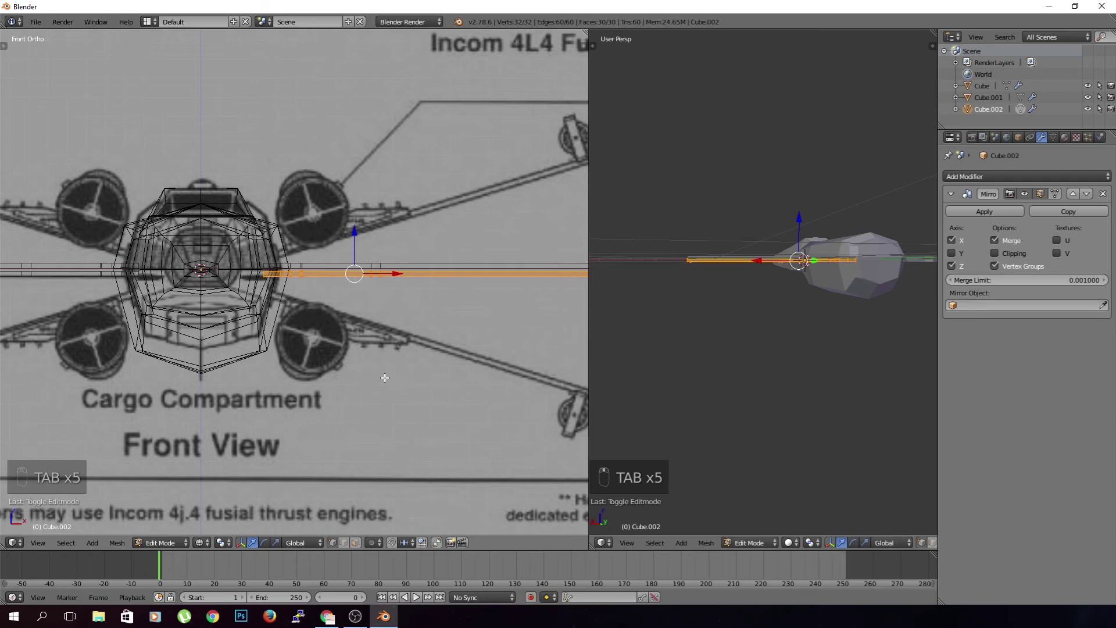
{"action": "key", "text": "Tab"}
{"action": "left_click", "coordinate": [953, 265]}
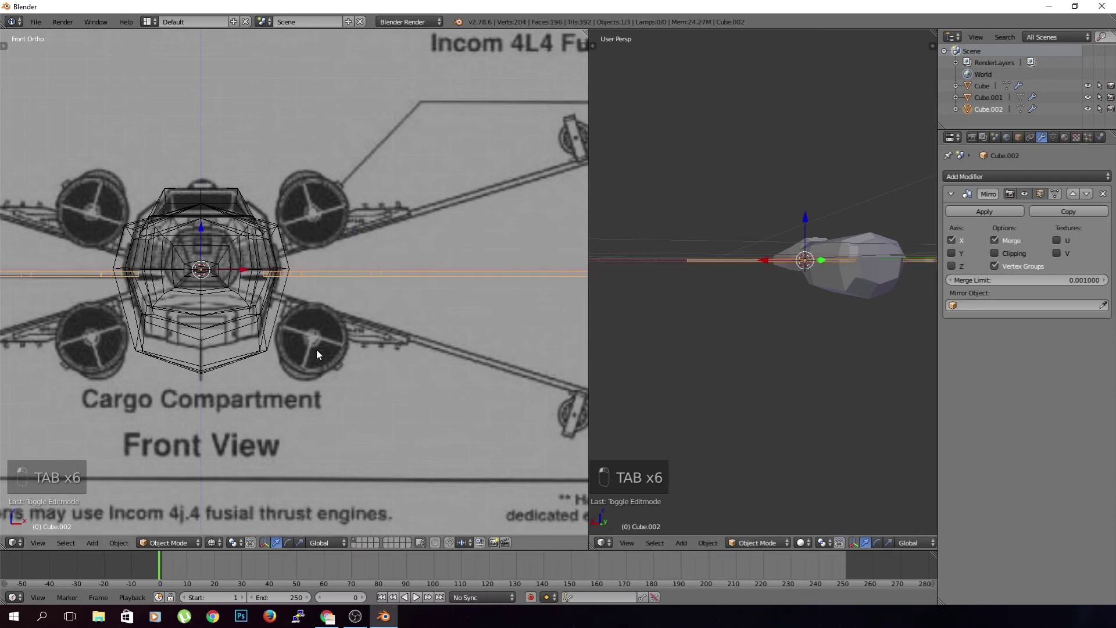
{"action": "middle_click_drag", "start_coordinate": [258, 326], "coordinate": [269, 321], "text": "shift"}
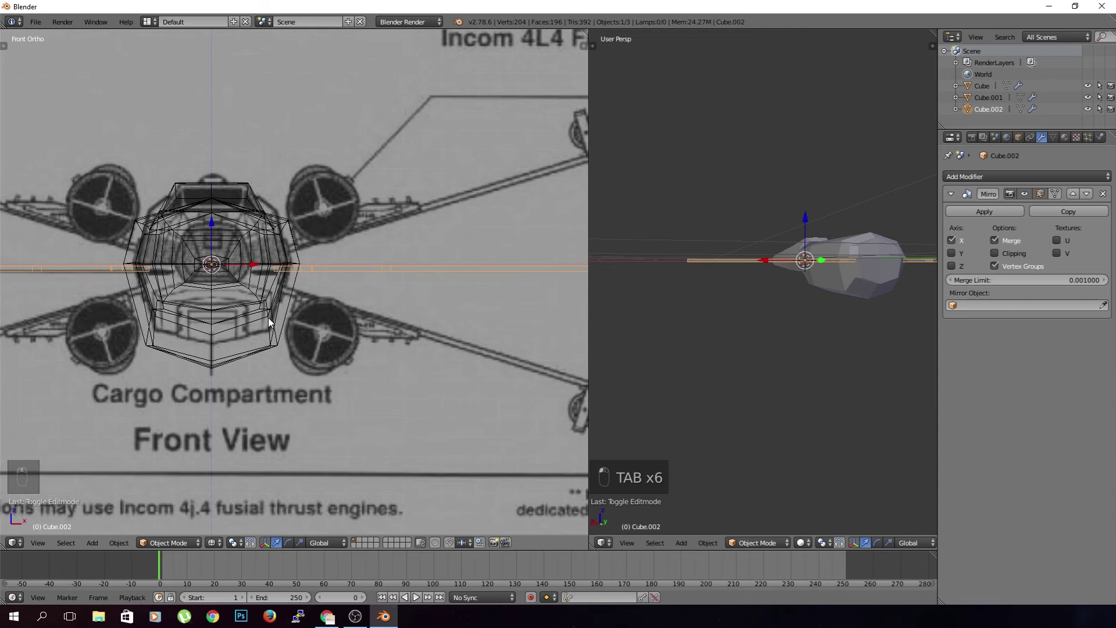
{"action": "middle_click_drag", "start_coordinate": [277, 255], "coordinate": [236, 285], "text": "shift"}
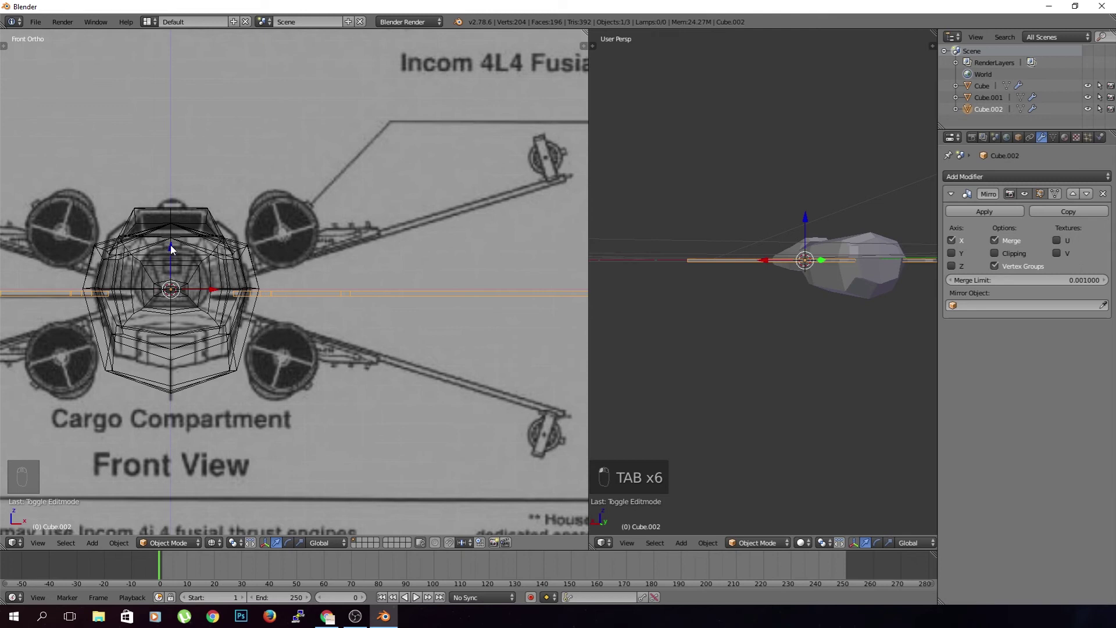
{"action": "key", "text": "Tab"}
{"action": "left_click", "coordinate": [952, 266]}
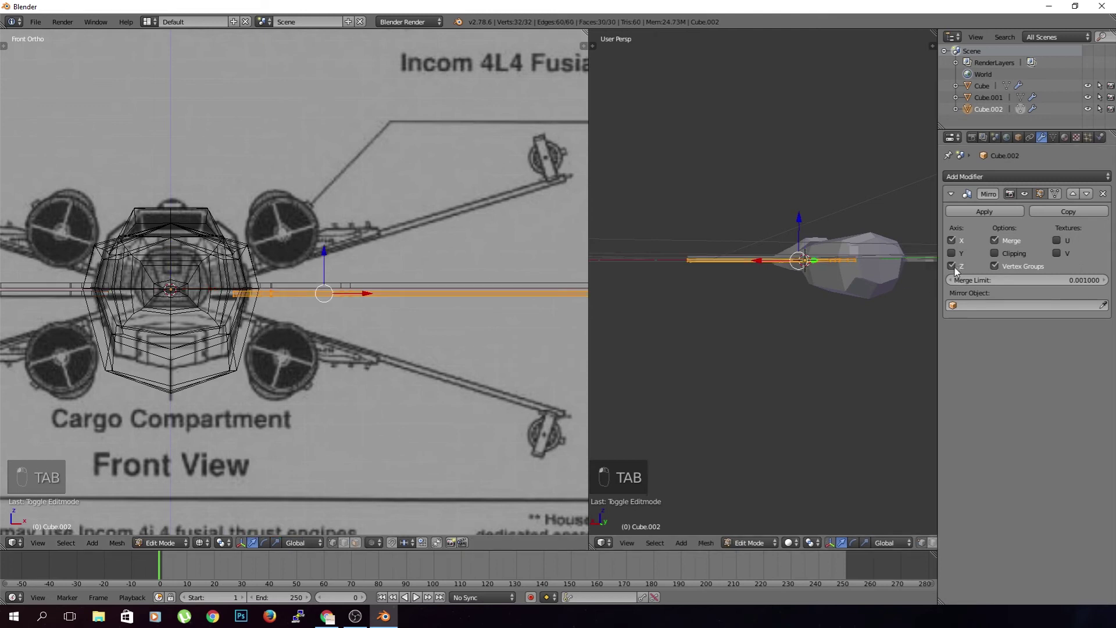
- Raise the wing mesh off the mirror plane and lower the wing object so both mirrored wings match the blueprint's dashed closed position
{"action": "left_click_drag", "start_coordinate": [324, 255], "coordinate": [329, 242]}
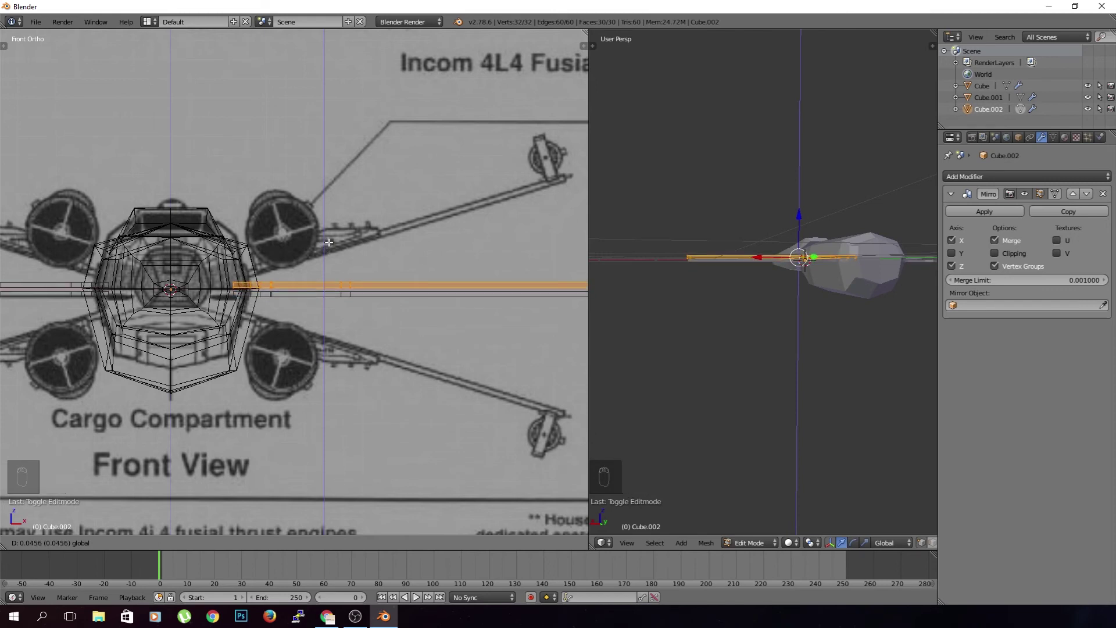
{"action": "scroll", "coordinate": [450, 270], "scroll_direction": "down", "scroll_amount": 4}
{"action": "left_click_drag", "start_coordinate": [329, 241], "coordinate": [225, 250]}
{"action": "key", "text": "Tab"}
{"action": "scroll", "coordinate": [229, 296], "scroll_direction": "down", "scroll_amount": 5, "text": "ctrl"}
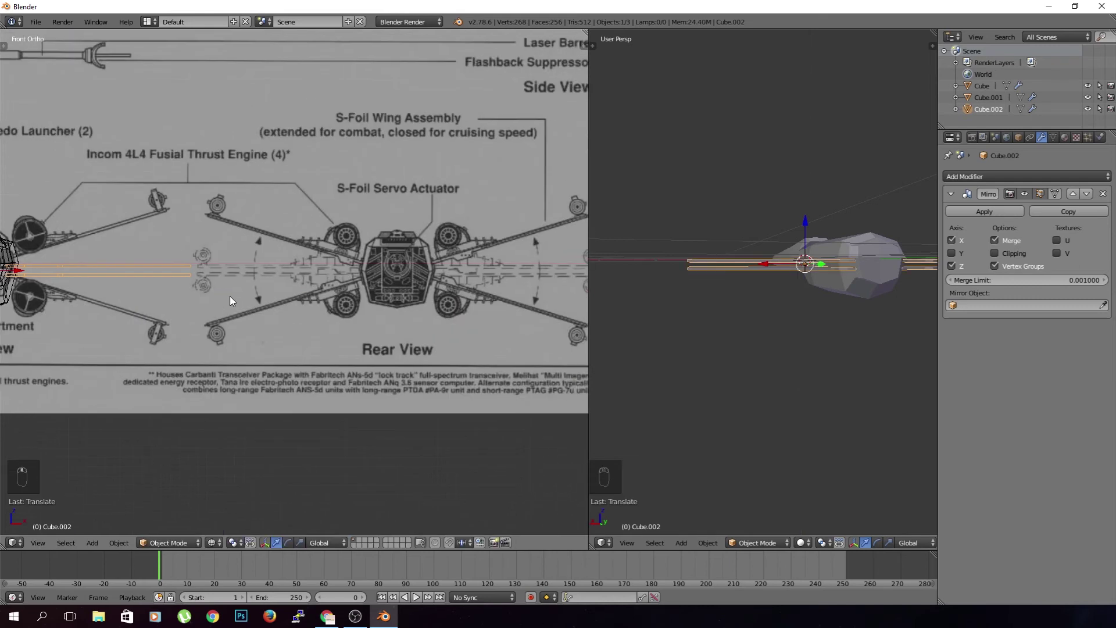
{"action": "middle_click_drag", "start_coordinate": [229, 295], "coordinate": [472, 293], "text": "shift"}
{"action": "scroll", "coordinate": [349, 297], "scroll_direction": "up", "scroll_amount": 4}
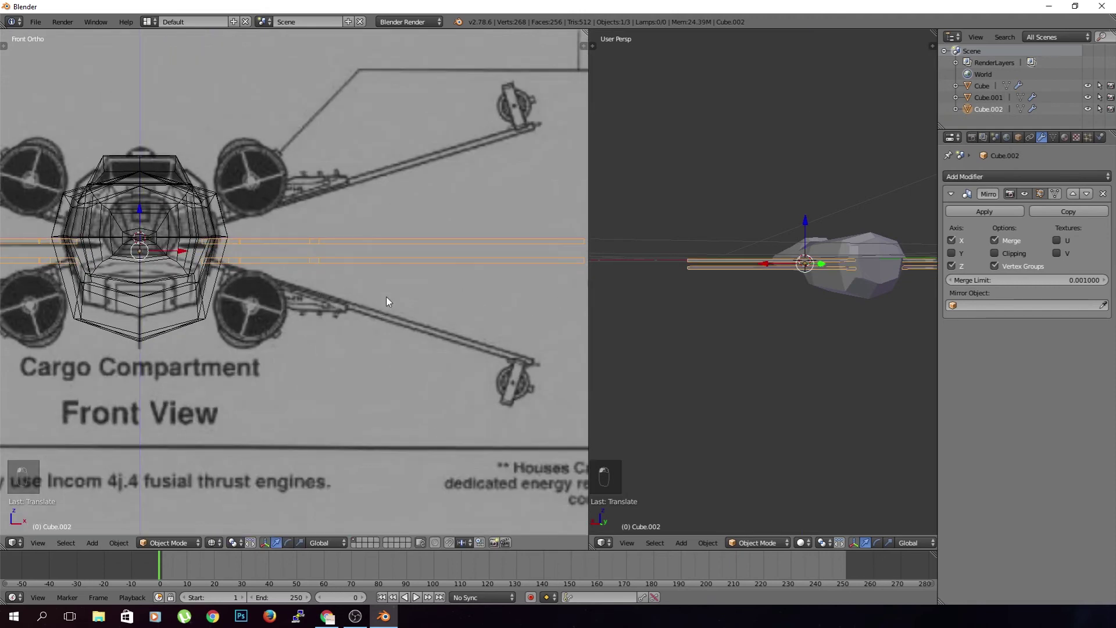
- Examine the mirrored wings against the front-view blueprint, around the 3D model, and against the top-view wing outline
{"action": "scroll", "coordinate": [407, 296], "scroll_direction": "down", "scroll_amount": 3}
{"action": "mouse_move", "coordinate": [458, 296]}
{"action": "middle_mouse_down", "text": "shift"}
{"action": "mouse_move", "coordinate": [392, 294]}
{"action": "mouse_move", "coordinate": [449, 298]}
{"action": "middle_mouse_up", "text": "shift"}
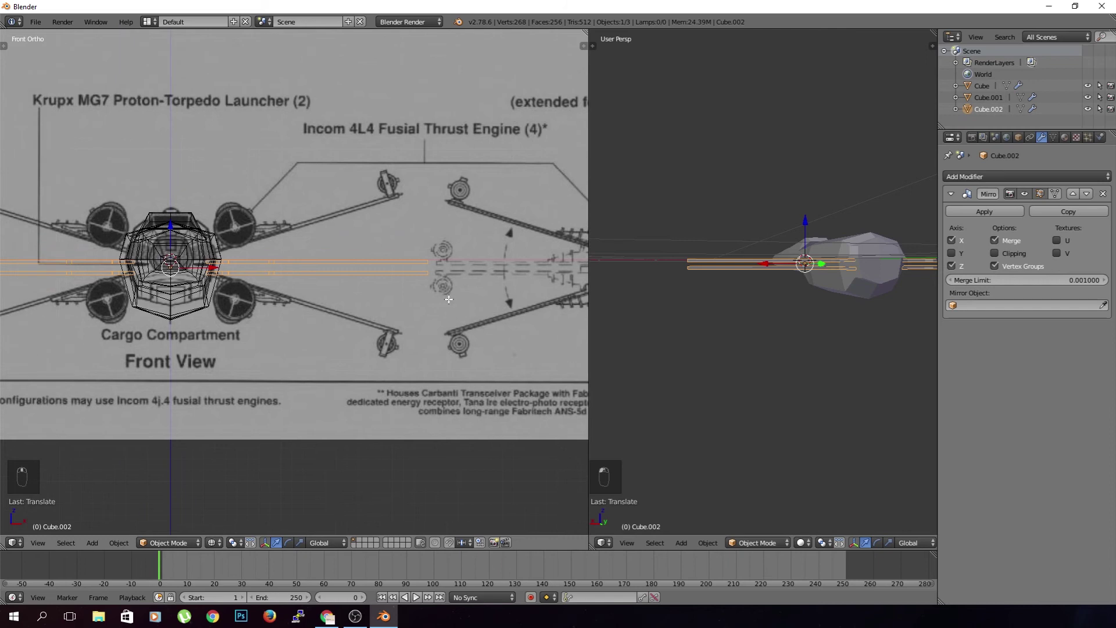
{"action": "key", "text": "Tab"}
{"action": "key", "text": "Tab"}
{"action": "middle_click_drag", "start_coordinate": [827, 288], "coordinate": [864, 374]}
{"action": "key", "text": "KP_7"}
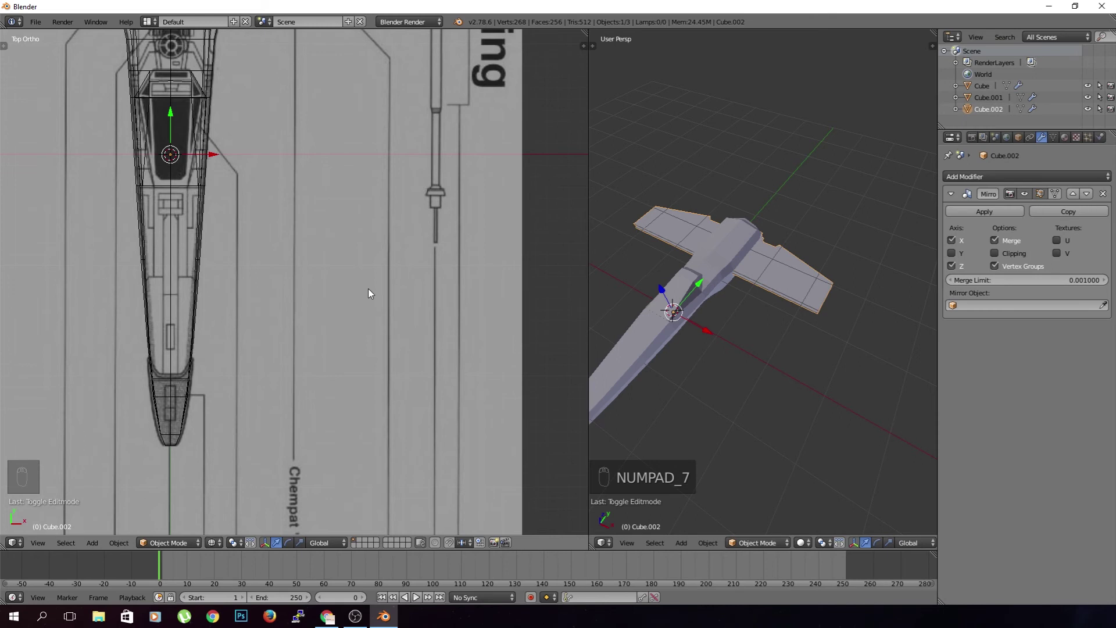
{"action": "middle_click_drag", "start_coordinate": [368, 288], "coordinate": [268, 112], "text": "shift"}
{"action": "scroll", "coordinate": [304, 189], "scroll_direction": "up", "scroll_amount": 3}
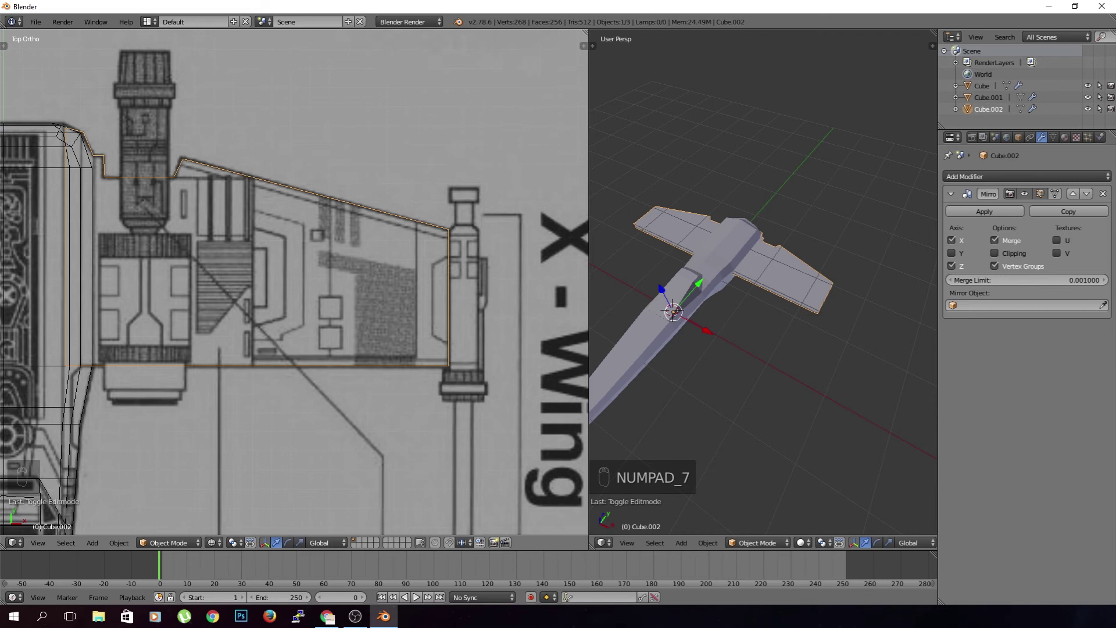
{"action": "scroll", "coordinate": [187, 298], "scroll_direction": "up", "scroll_amount": 2}
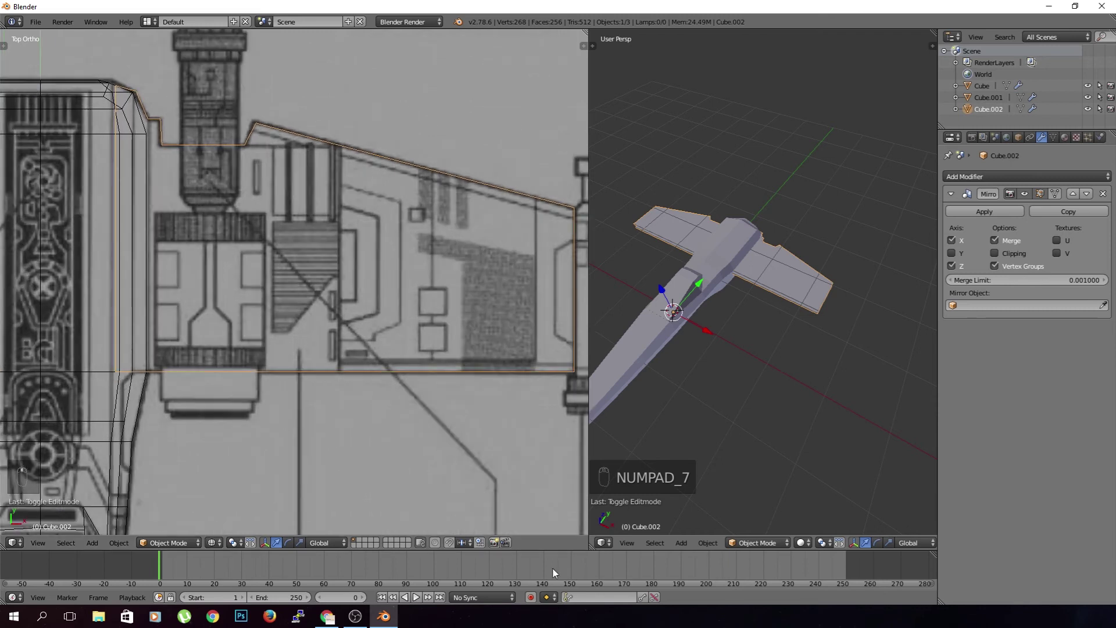
- Try to extrude the large outer wing face in the mesh and scale it down over the panel details
{"action": "key", "text": "Tab"}
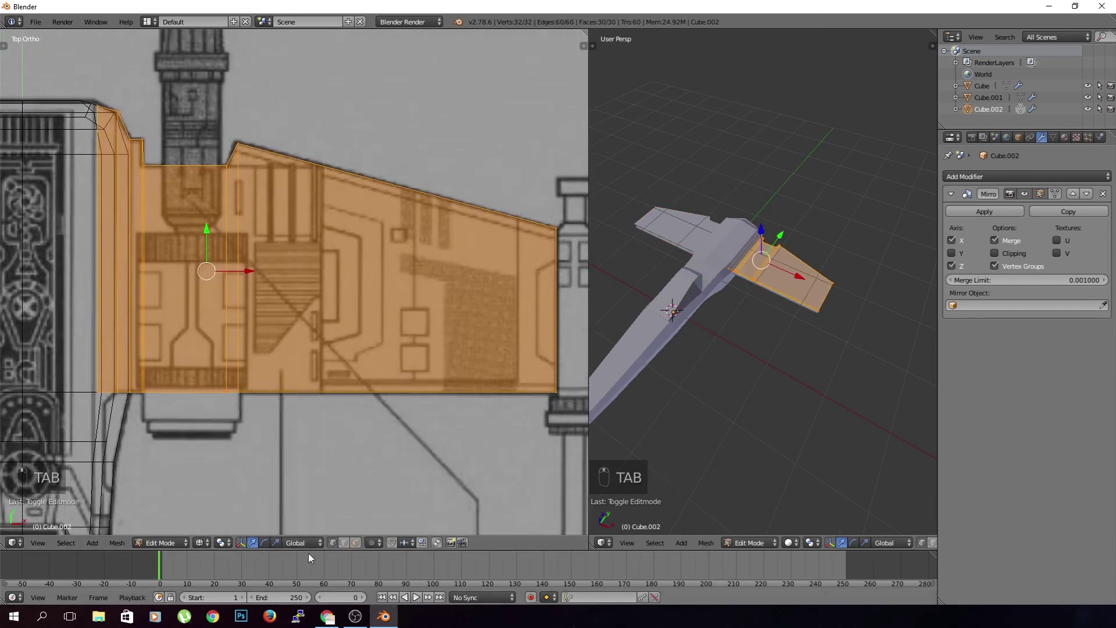
{"action": "scroll", "coordinate": [454, 363], "scroll_direction": "down", "scroll_amount": 1}
{"action": "right_click", "coordinate": [421, 376]}
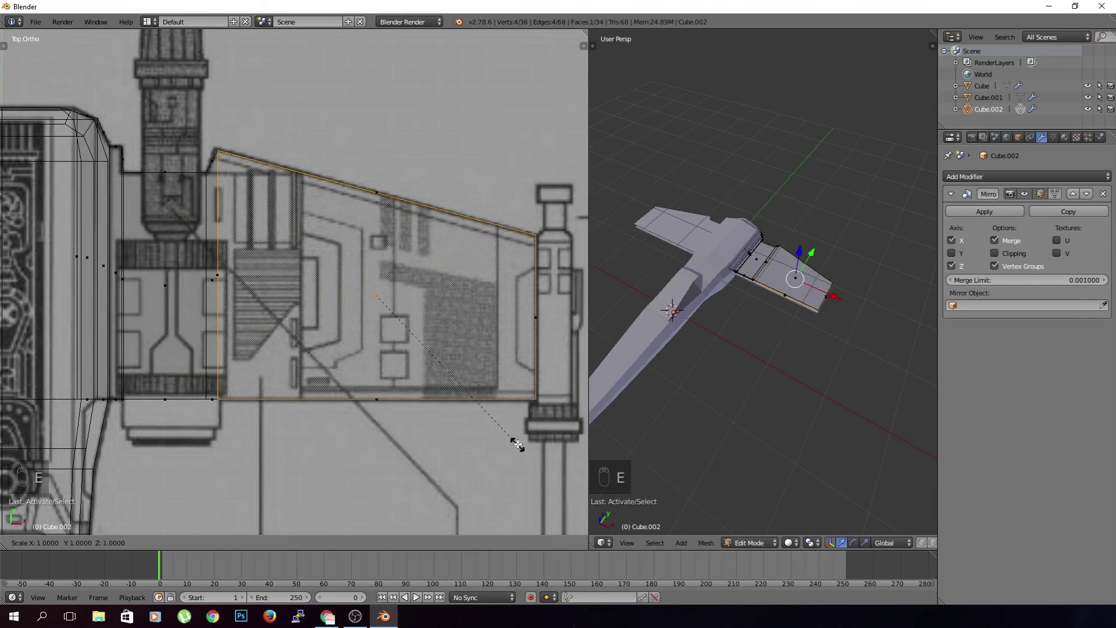
{"action": "key", "text": "e"}
{"action": "key", "text": "s"}
{"action": "scroll", "coordinate": [339, 371], "scroll_direction": "up", "scroll_amount": 1}
{"action": "middle_click_drag", "start_coordinate": [340, 371], "coordinate": [333, 371], "text": "shift"}
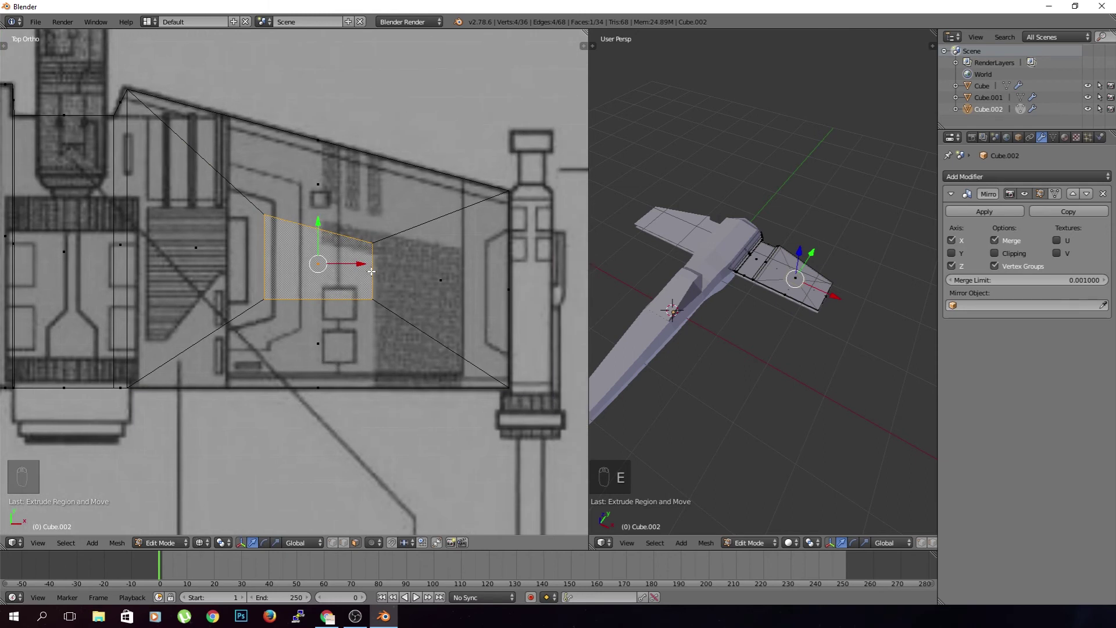
{"action": "key", "text": "ctrl+z"}
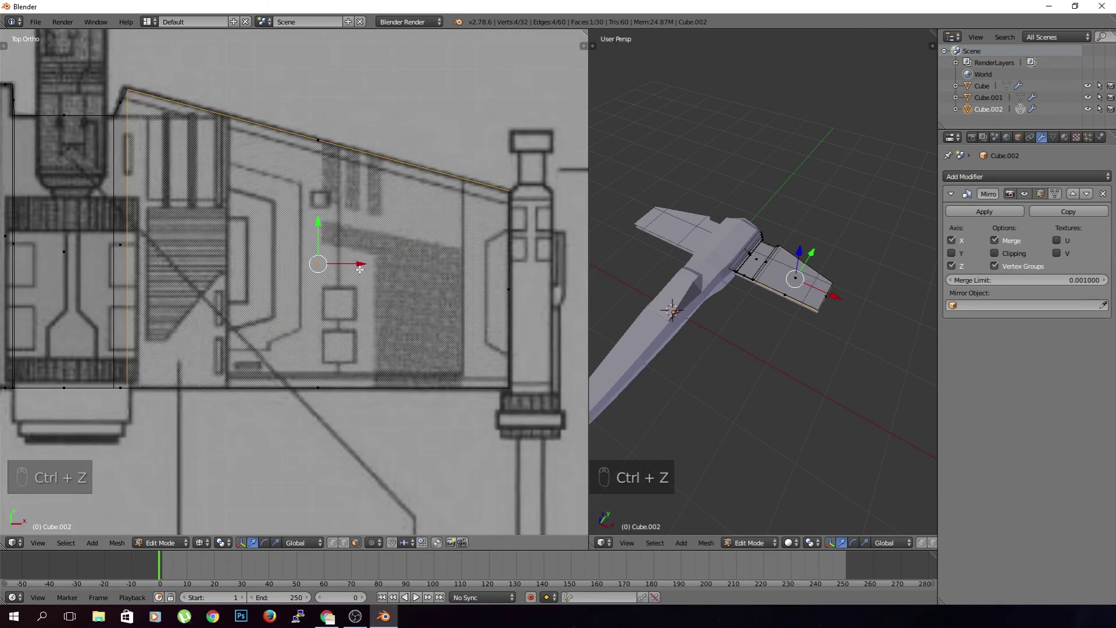
- Subdivide the entire wing mesh twice with one cut each time, and leave nothing selected
{"action": "key", "text": "a"}
{"action": "key", "text": "a"}
{"action": "key", "text": "a"}
{"action": "key", "text": "a"}
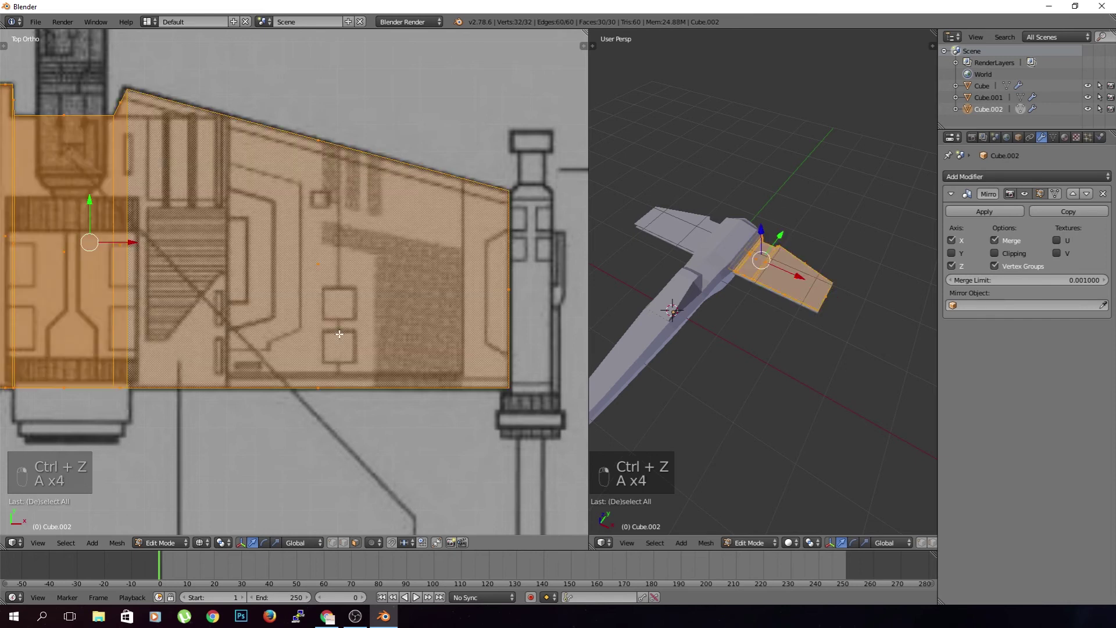
{"action": "key", "text": "t"}
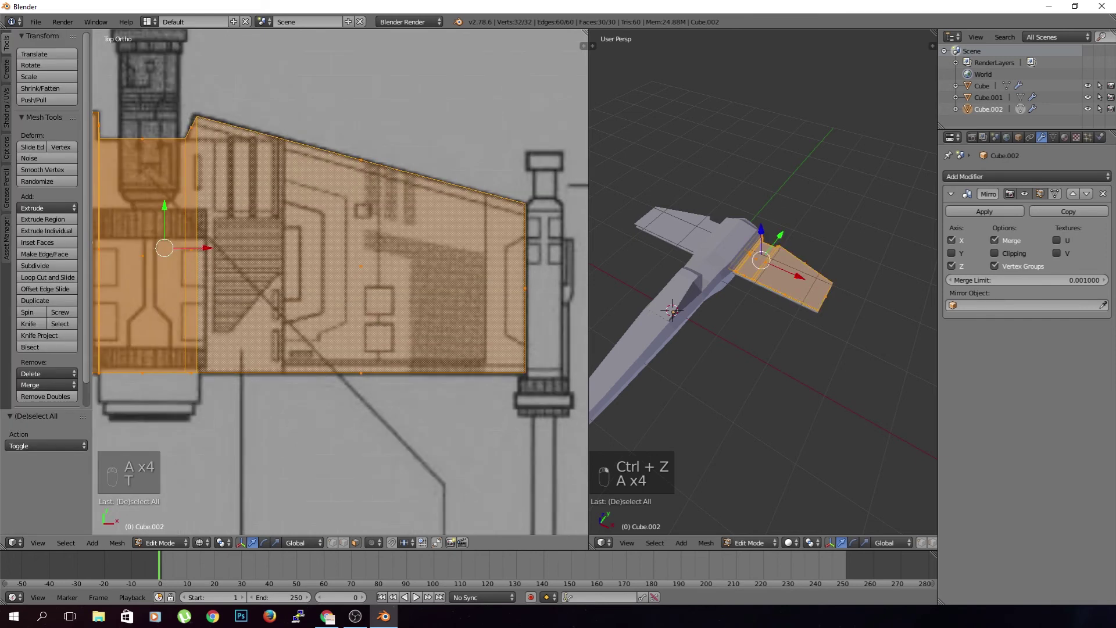
{"action": "left_click", "coordinate": [13, 112]}
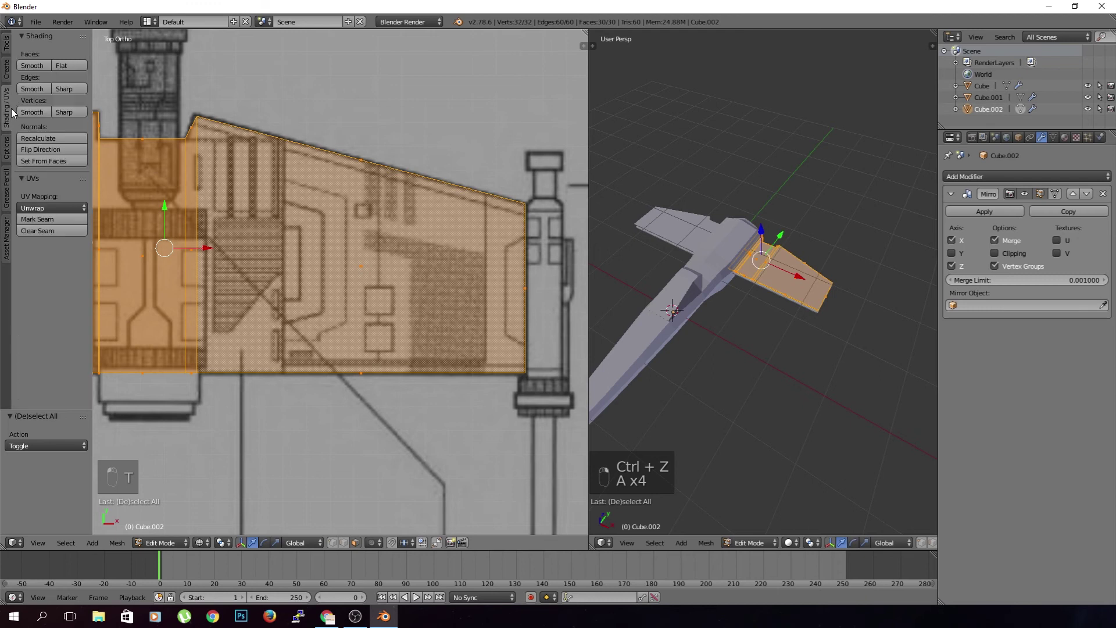
{"action": "left_click", "coordinate": [7, 70]}
{"action": "left_click", "coordinate": [7, 44]}
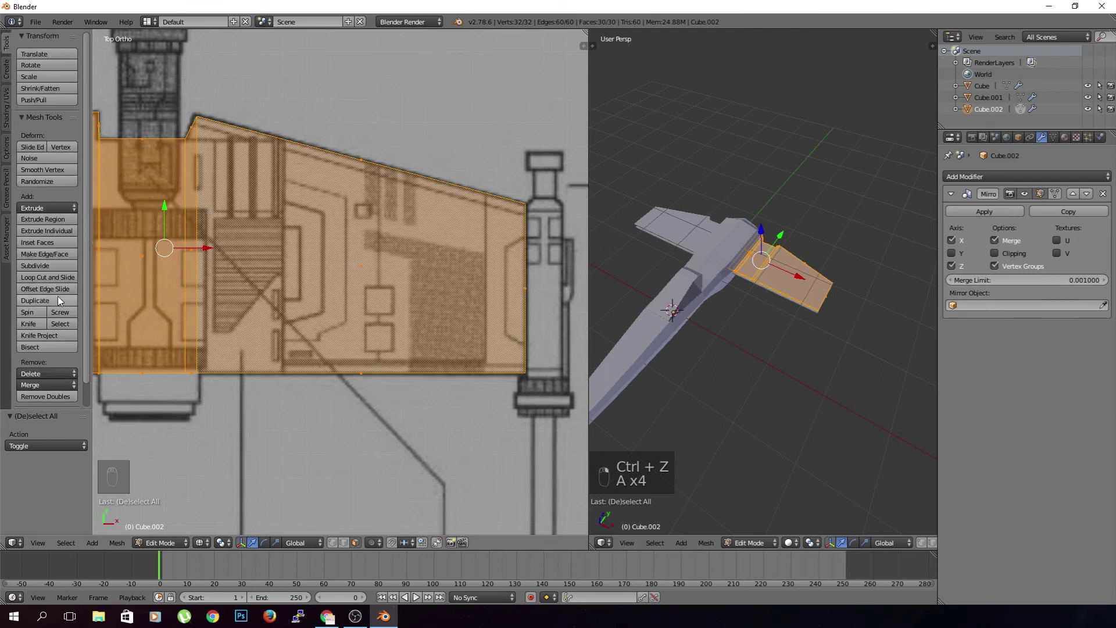
{"action": "left_click", "coordinate": [53, 266]}
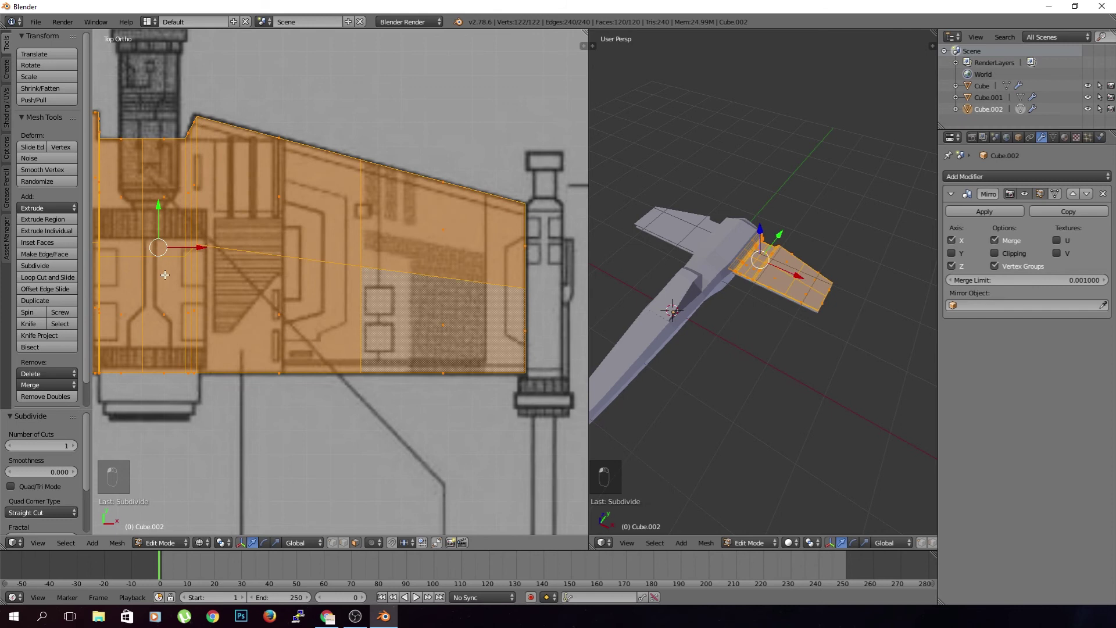
{"action": "left_click", "coordinate": [62, 264]}
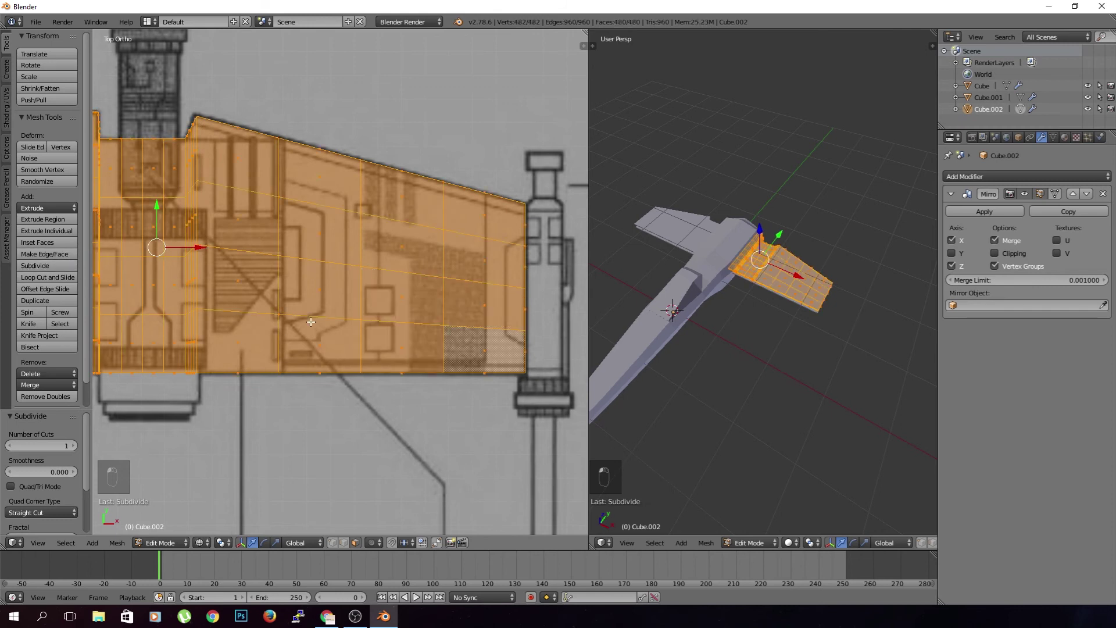
{"action": "key", "text": "a"}
{"action": "key", "text": "Tab"}
{"action": "key", "text": "Tab"}
{"action": "scroll", "coordinate": [384, 397], "scroll_direction": "up", "scroll_amount": 1}
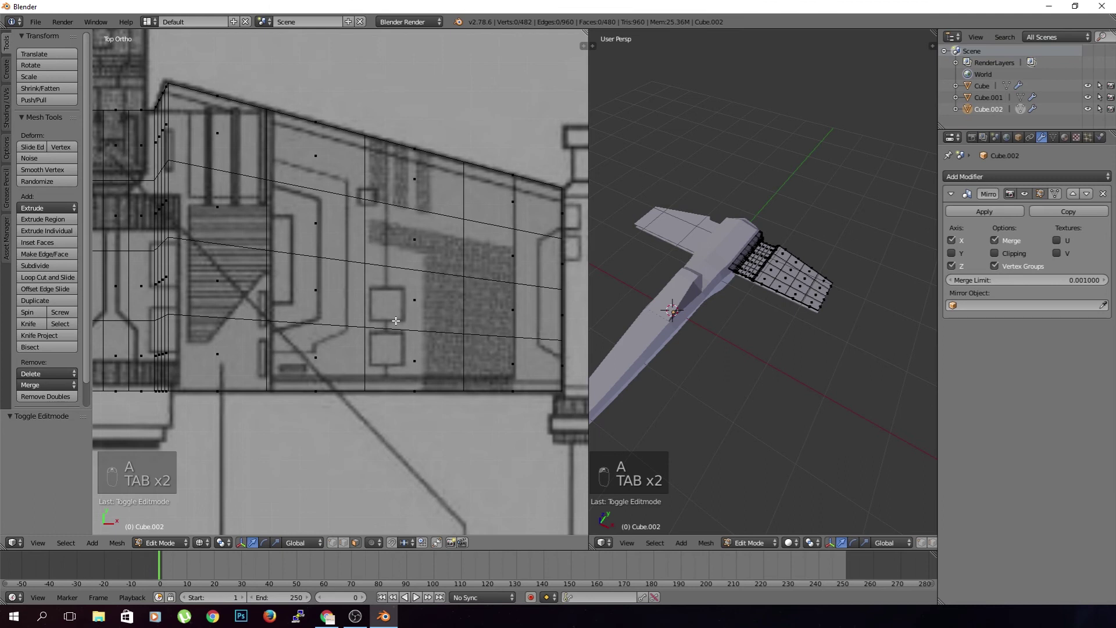
- Try to move the single wing face lying over the upper blueprint square
{"action": "right_click", "coordinate": [396, 320]}
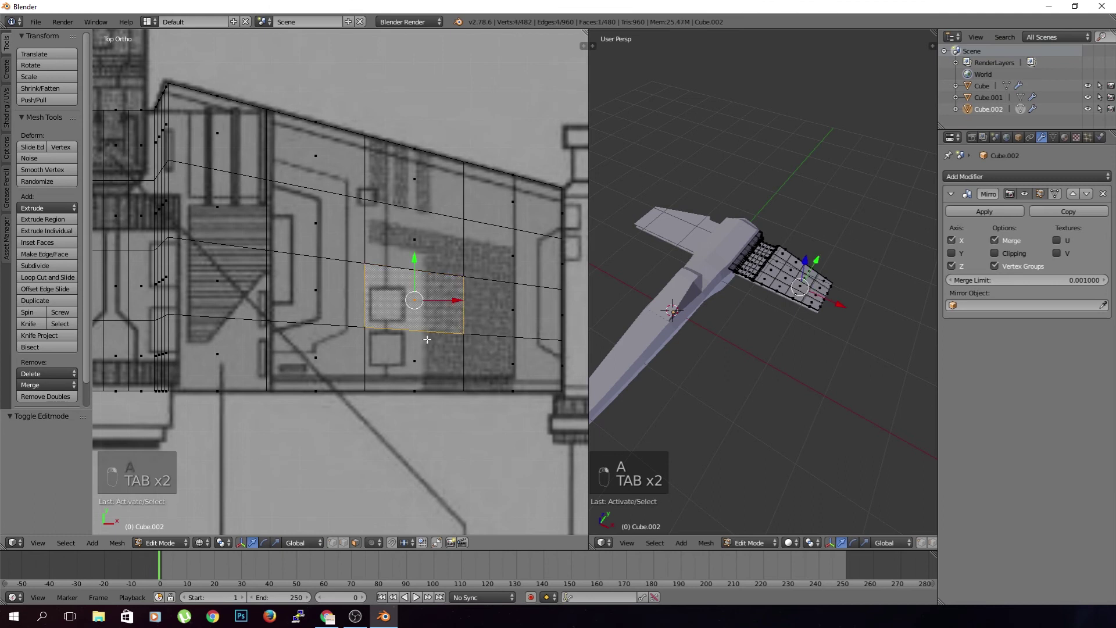
{"action": "key", "text": "g"}
{"action": "right_click", "coordinate": [394, 339]}
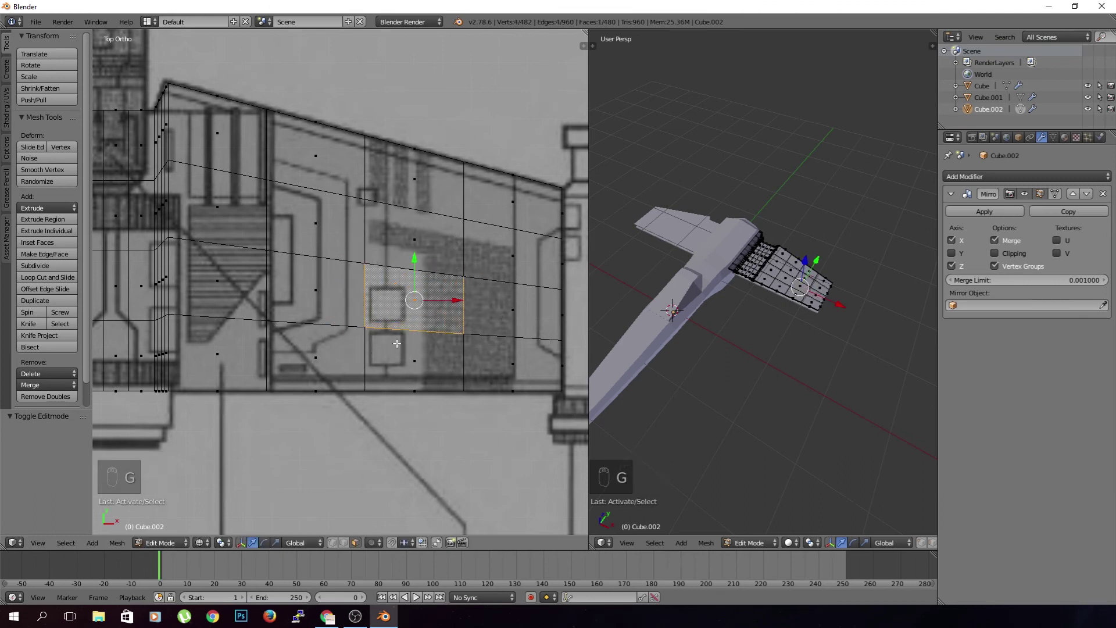
{"action": "key", "text": "g"}
{"action": "right_click", "coordinate": [406, 351]}
{"action": "key", "text": "a"}
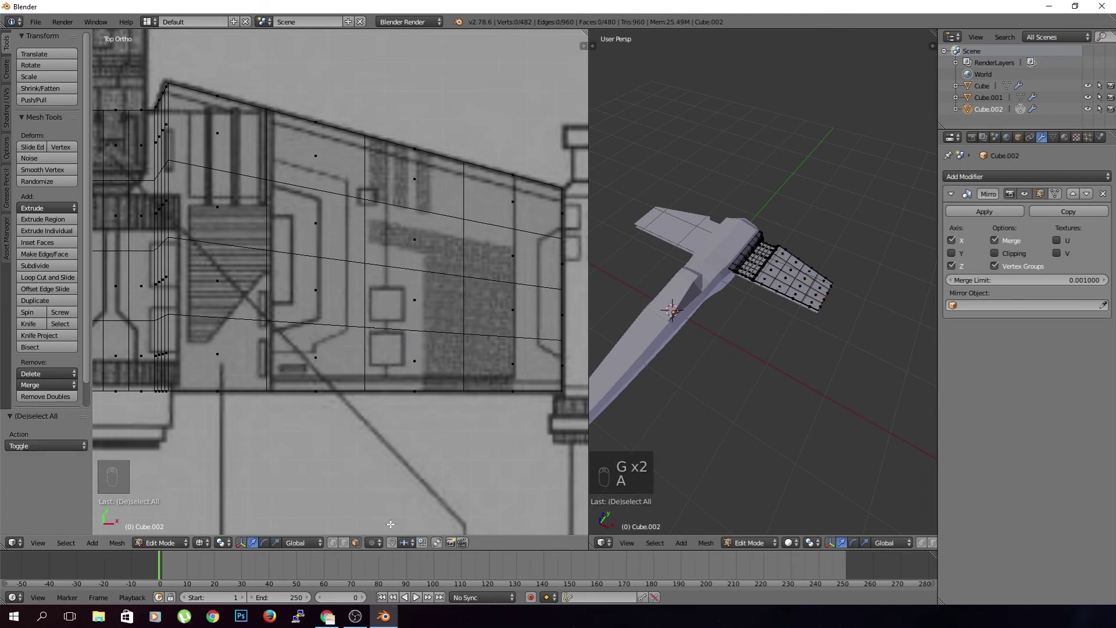
{"action": "scroll", "coordinate": [448, 363], "scroll_direction": "up", "scroll_amount": 1}
{"action": "right_click", "coordinate": [438, 309]}
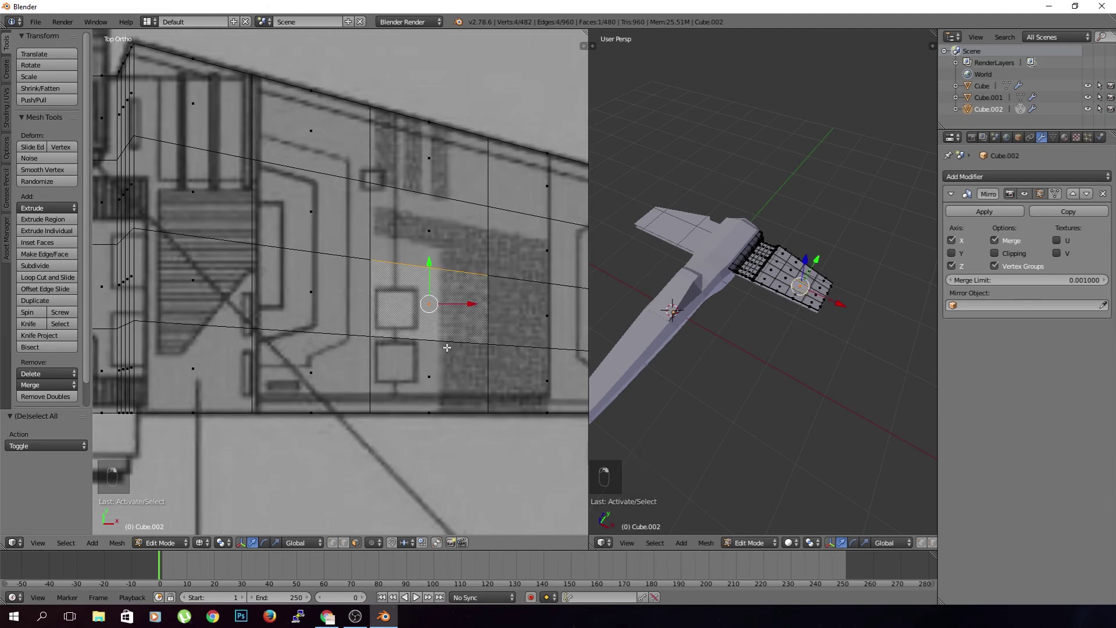
{"action": "key", "text": "g"}
{"action": "right_click", "coordinate": [439, 335]}
- Try to shift the face loop running through the blueprint squares along X toward the fuselage
{"action": "scroll", "coordinate": [441, 338], "scroll_direction": "up", "scroll_amount": 1}
{"action": "middle_click_drag", "start_coordinate": [414, 351], "coordinate": [350, 343], "text": "shift"}
{"action": "right_click", "coordinate": [363, 252], "text": "alt"}
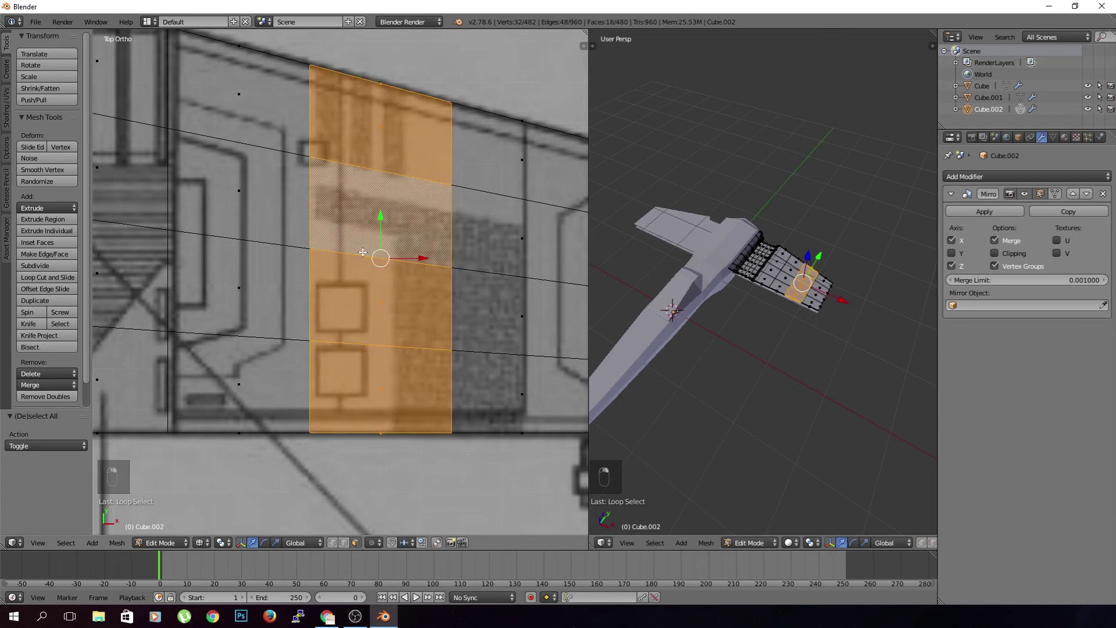
{"action": "left_click_drag", "start_coordinate": [418, 260], "coordinate": [378, 264]}
{"action": "key", "text": "ctrl+z"}
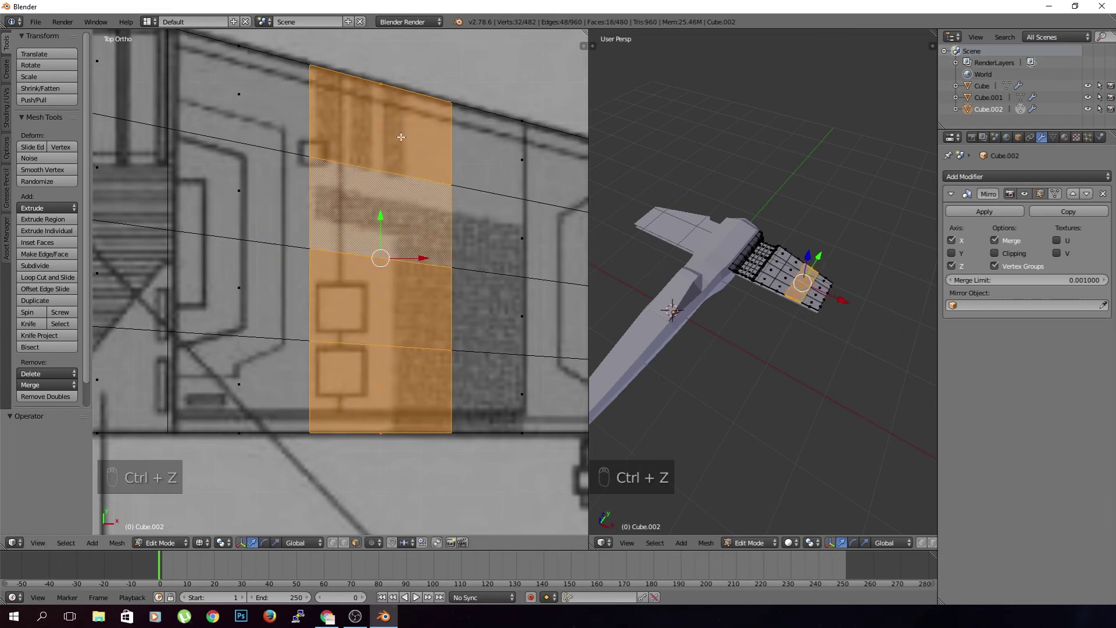
{"action": "key", "text": "a"}
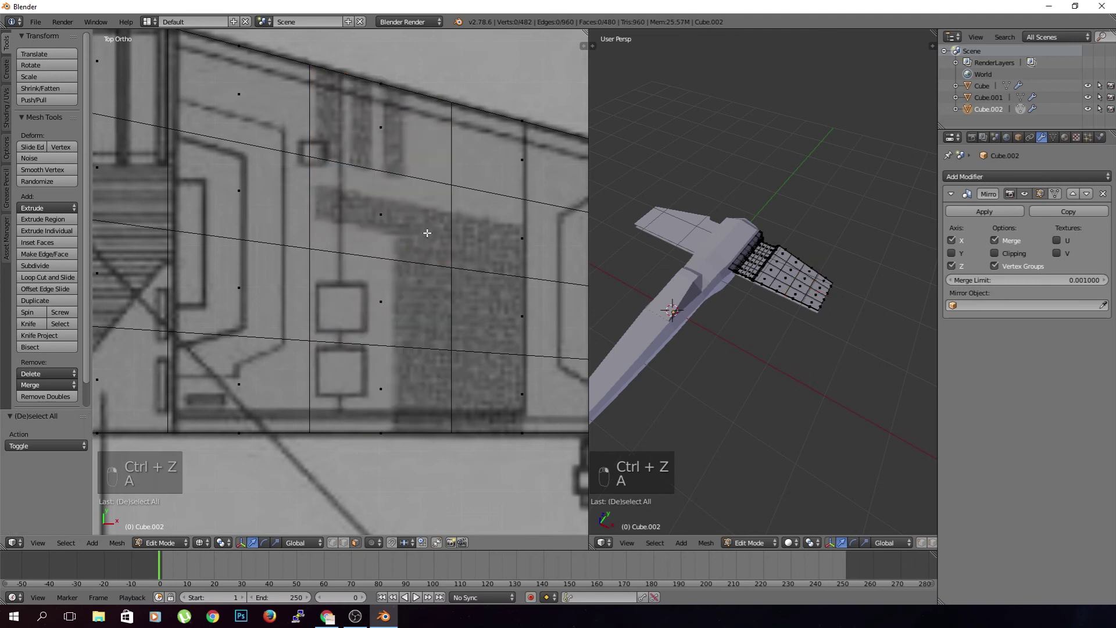
- Try to move the face over the upper square -0.089 along X and scale it to 0.619
{"action": "right_click", "coordinate": [381, 305]}
{"action": "right_click_drag", "start_coordinate": [435, 305], "coordinate": [383, 305]}
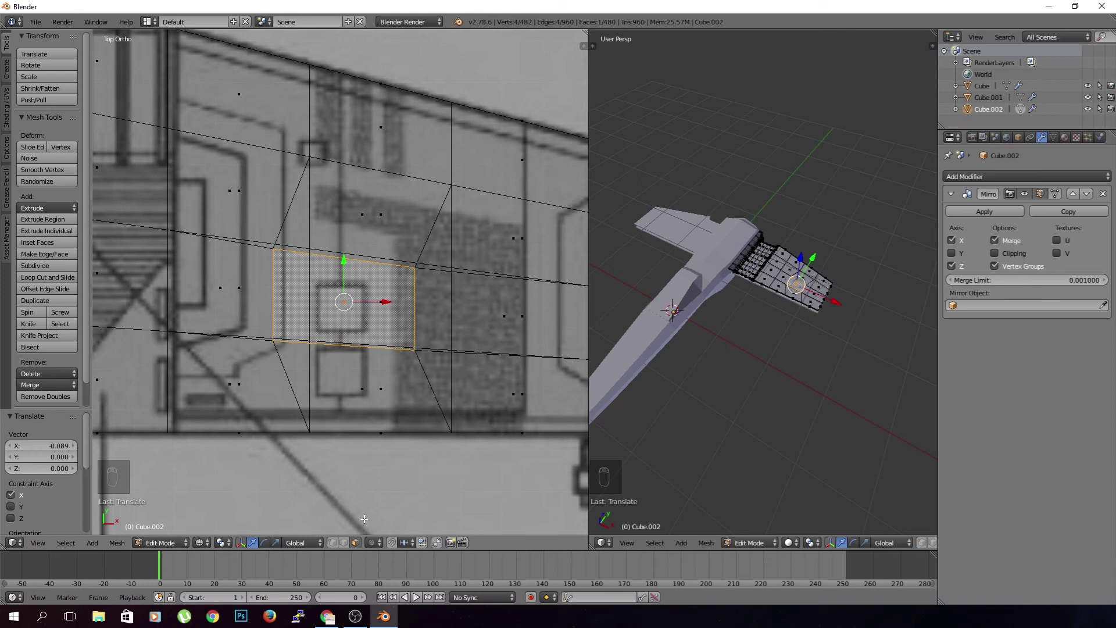
{"action": "key", "text": "s"}
{"action": "left_click", "coordinate": [391, 373]}
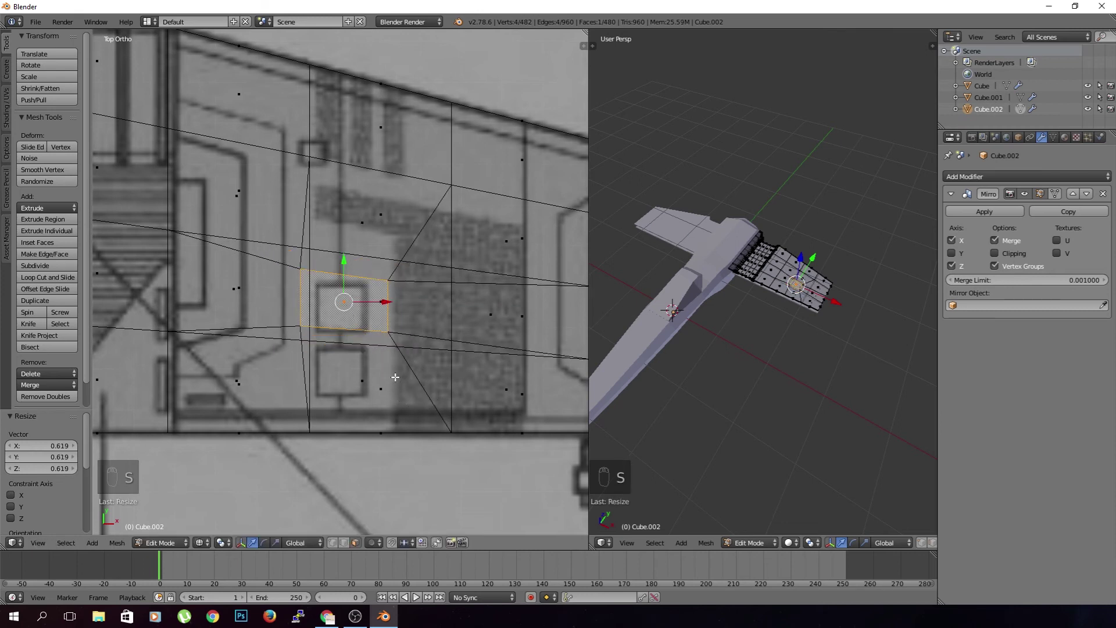
{"action": "scroll", "coordinate": [374, 383], "scroll_direction": "up", "scroll_amount": 2}
{"action": "middle_click_drag", "start_coordinate": [374, 383], "coordinate": [372, 377], "text": "shift"}
{"action": "key", "text": "ctrl+z"}
{"action": "key", "text": "ctrl+z"}
{"action": "key", "text": "ctrl+z"}
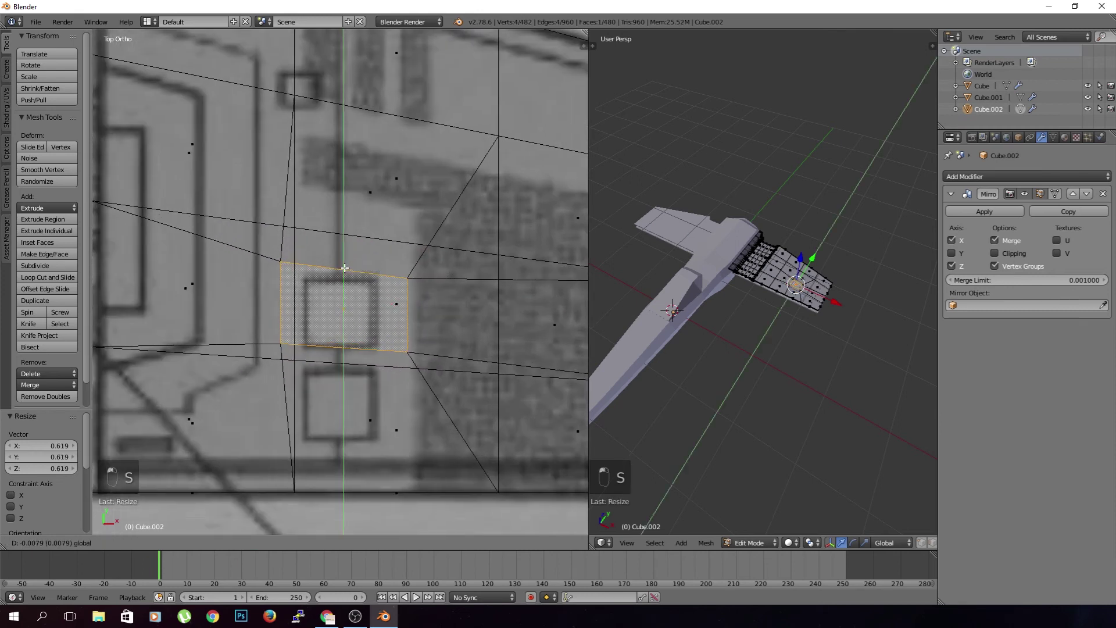
{"action": "key", "text": "ctrl+z"}
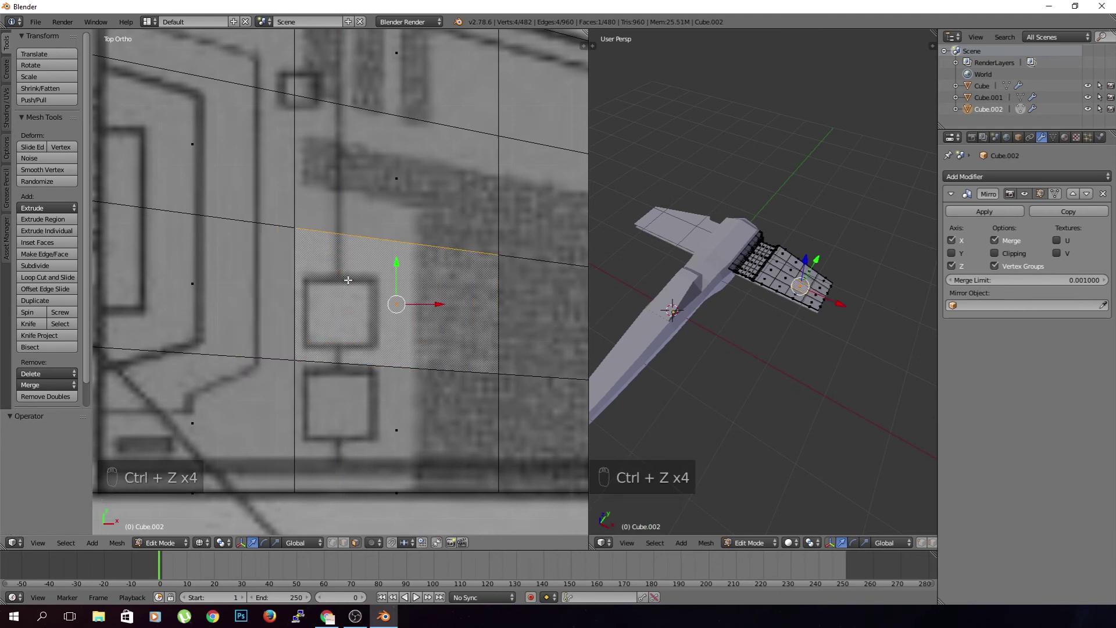
- Inset the wing face beside the upper blueprint square by 0.041 and scale the inner face to 0.742
{"action": "key", "text": "a"}
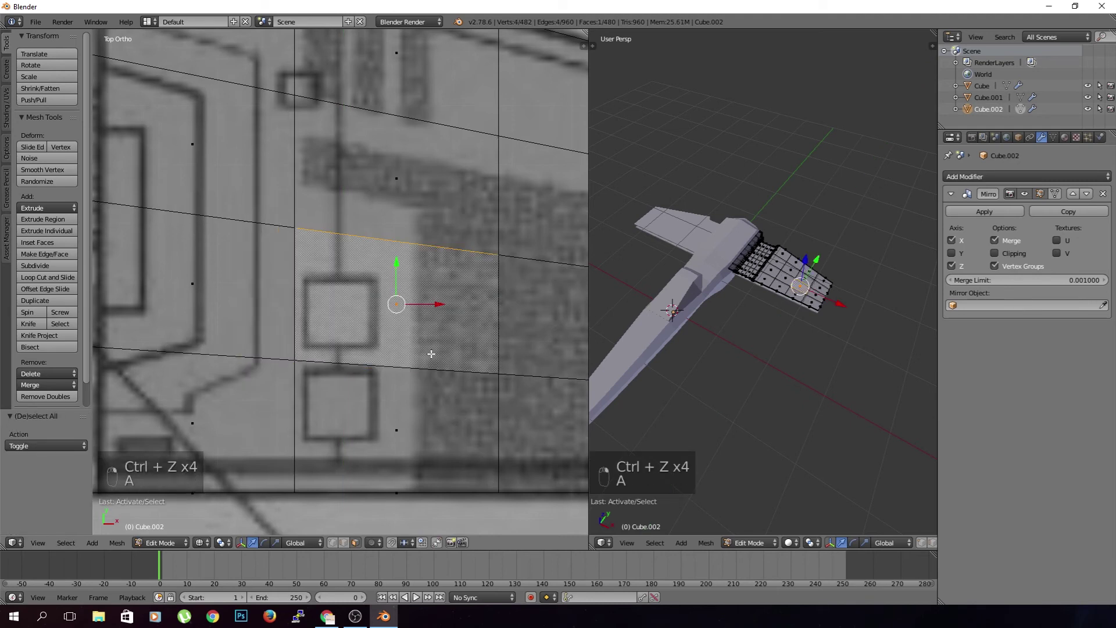
{"action": "scroll", "coordinate": [463, 308], "scroll_direction": "down", "scroll_amount": 2}
{"action": "scroll", "coordinate": [460, 347], "scroll_direction": "up", "scroll_amount": 2}
{"action": "key", "text": "i"}
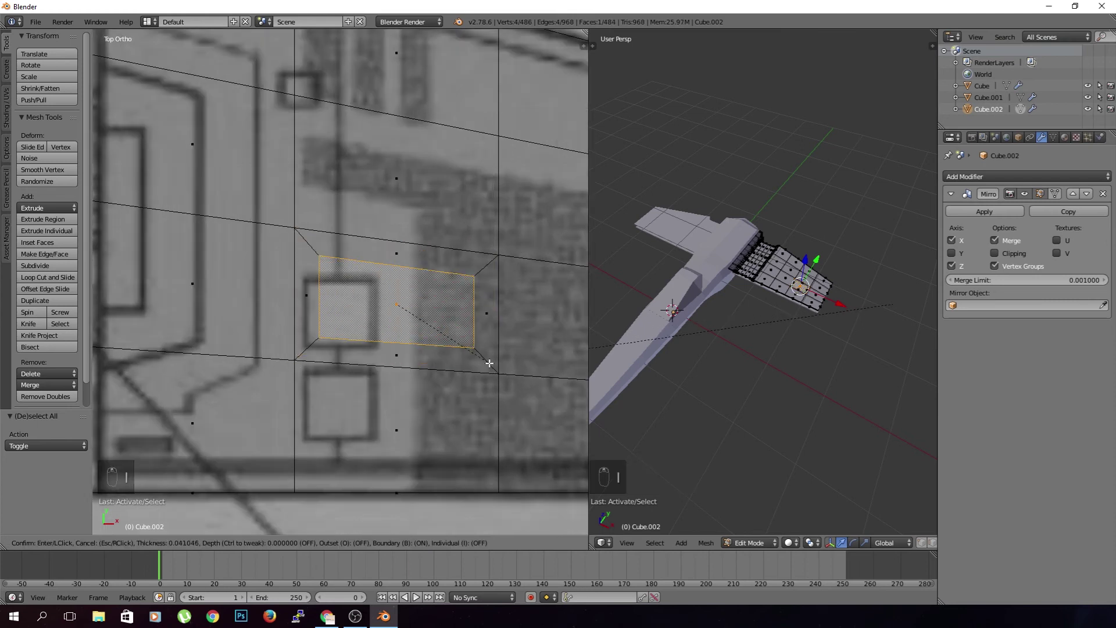
{"action": "left_click", "coordinate": [440, 317]}
{"action": "key", "text": "s"}
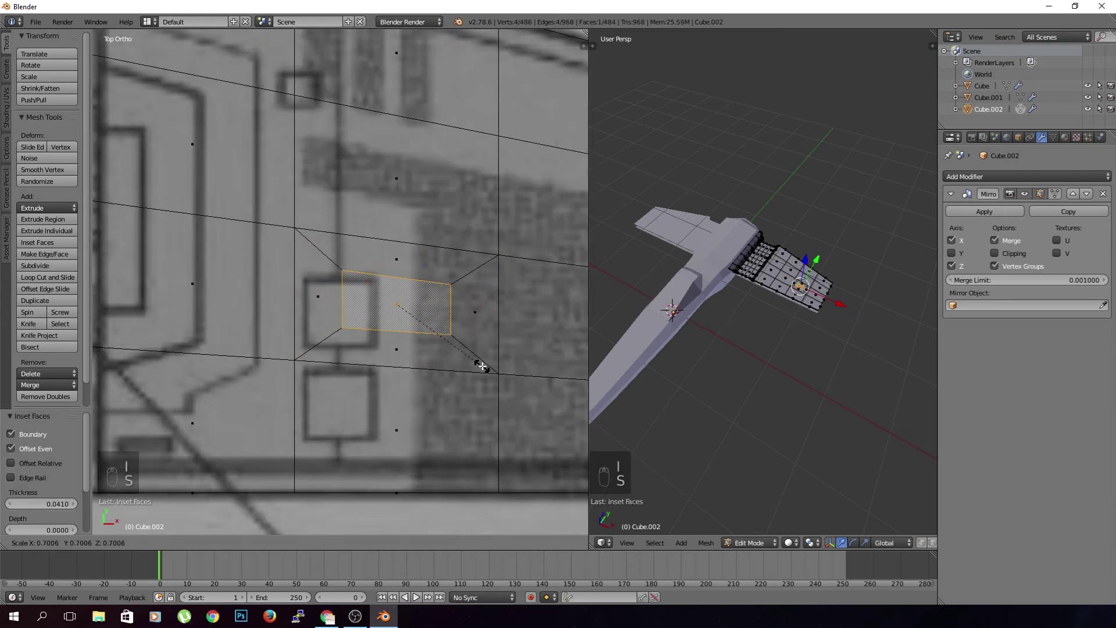
{"action": "left_click", "coordinate": [481, 367]}
- Move the inset face along X and Y so its inboard edge lines up with the upper blueprint square
{"action": "scroll", "coordinate": [476, 383], "scroll_direction": "up", "scroll_amount": 2}
{"action": "middle_click_drag", "start_coordinate": [476, 388], "coordinate": [468, 371], "text": "shift"}
{"action": "key", "text": "g"}
{"action": "key", "text": "x"}
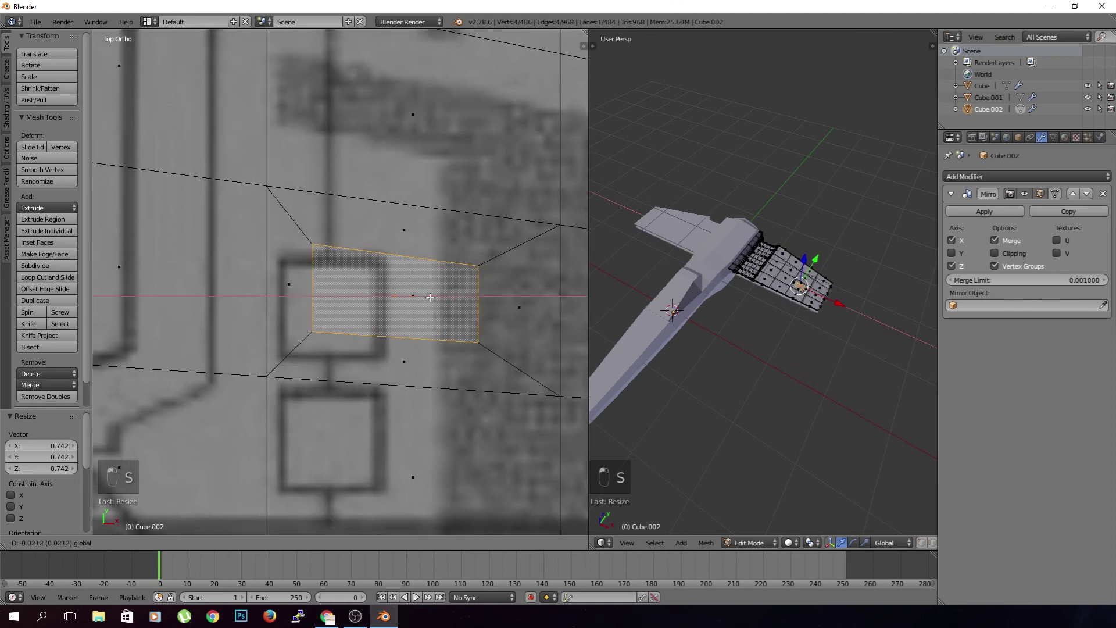
{"action": "left_click", "coordinate": [399, 299]}
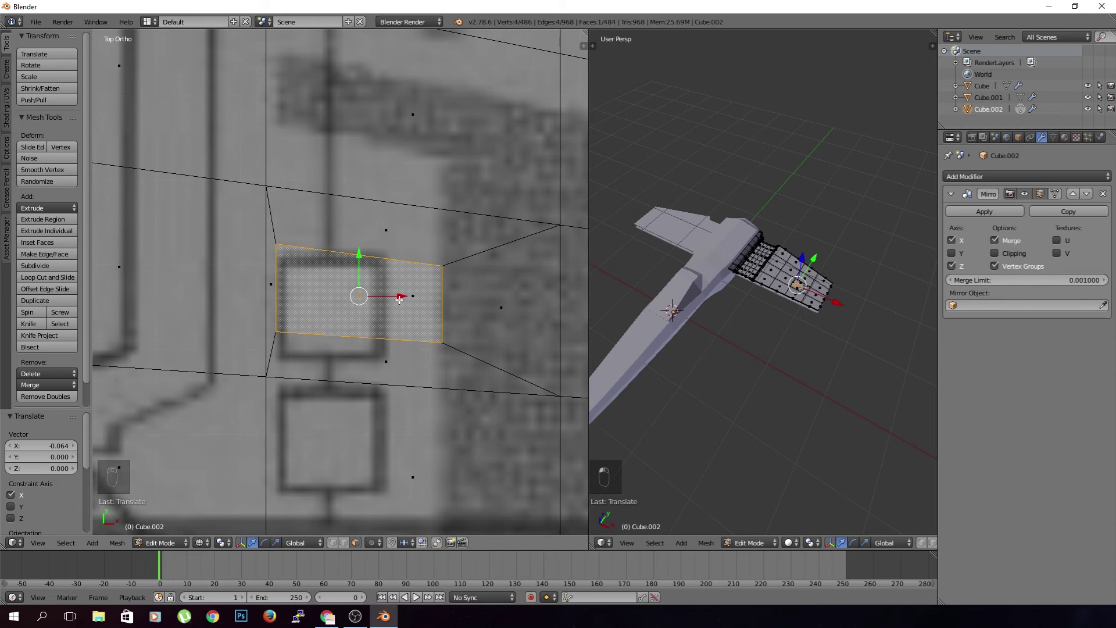
{"action": "left_click_drag", "start_coordinate": [359, 253], "coordinate": [360, 273]}
{"action": "left_click_drag", "start_coordinate": [400, 311], "coordinate": [402, 309]}
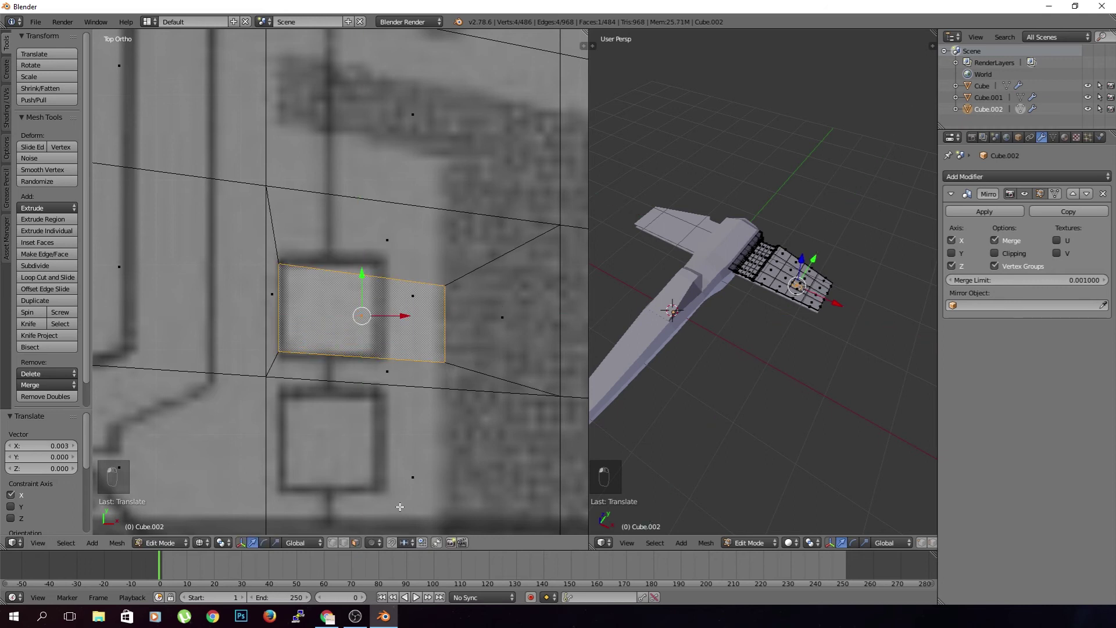
- Move the inset face's outboard edge -0.072 along X and 0.015 along Y to fit the square, and switch to vertex selection
{"action": "left_click", "coordinate": [343, 542]}
{"action": "right_click", "coordinate": [450, 348]}
{"action": "key", "text": "g"}
{"action": "key", "text": "x"}
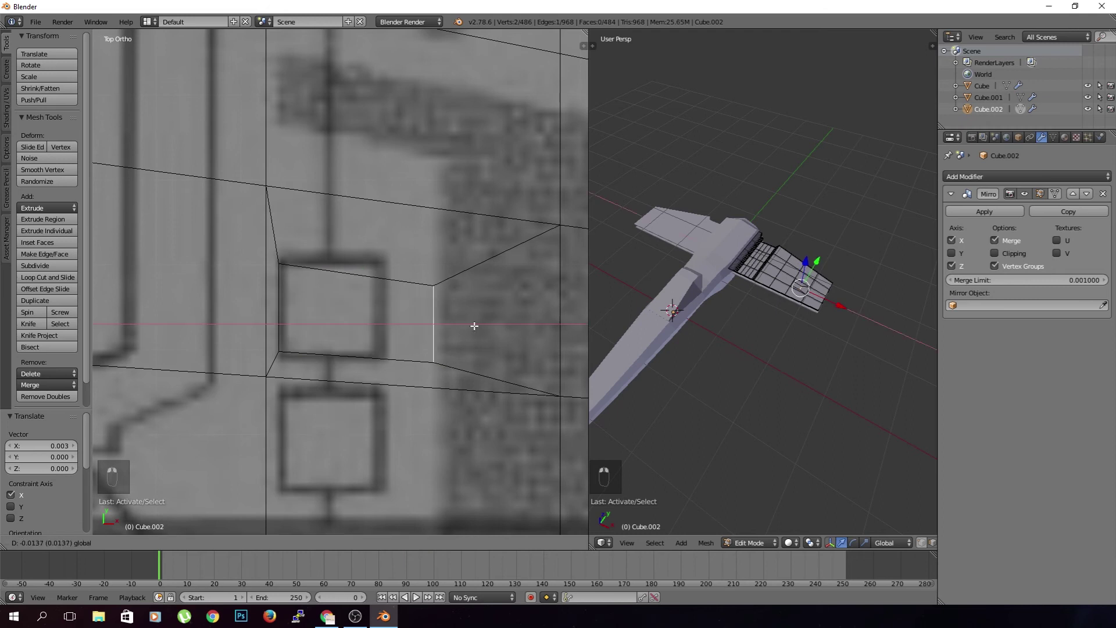
{"action": "left_click", "coordinate": [428, 324]}
{"action": "key", "text": "g"}
{"action": "key", "text": "y"}
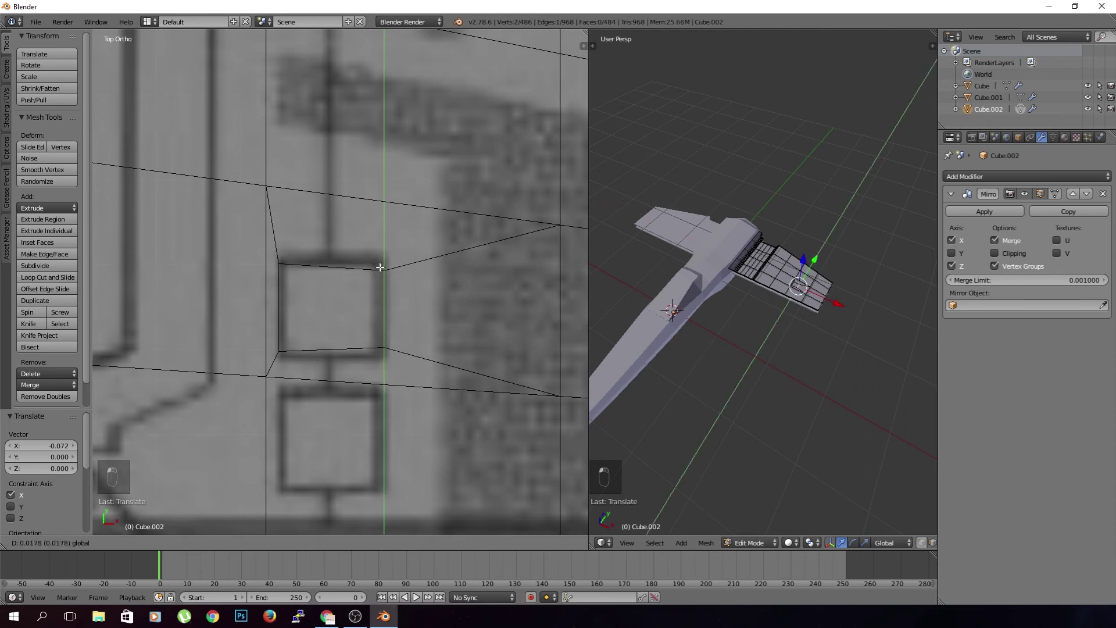
{"action": "left_click", "coordinate": [379, 269]}
{"action": "left_click", "coordinate": [333, 544]}
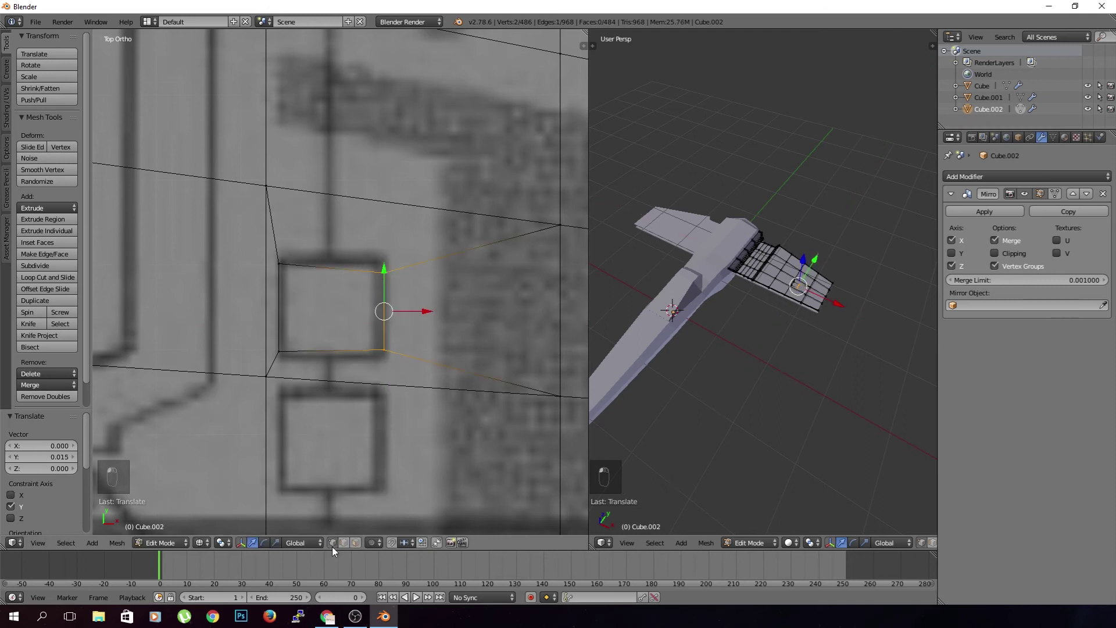
- Flatten the lower edge of the inset face on the upper square by scaling its two vertices to 0 along Y
{"action": "key", "text": "b"}
{"action": "left_click_drag", "start_coordinate": [392, 353], "coordinate": [278, 365]}
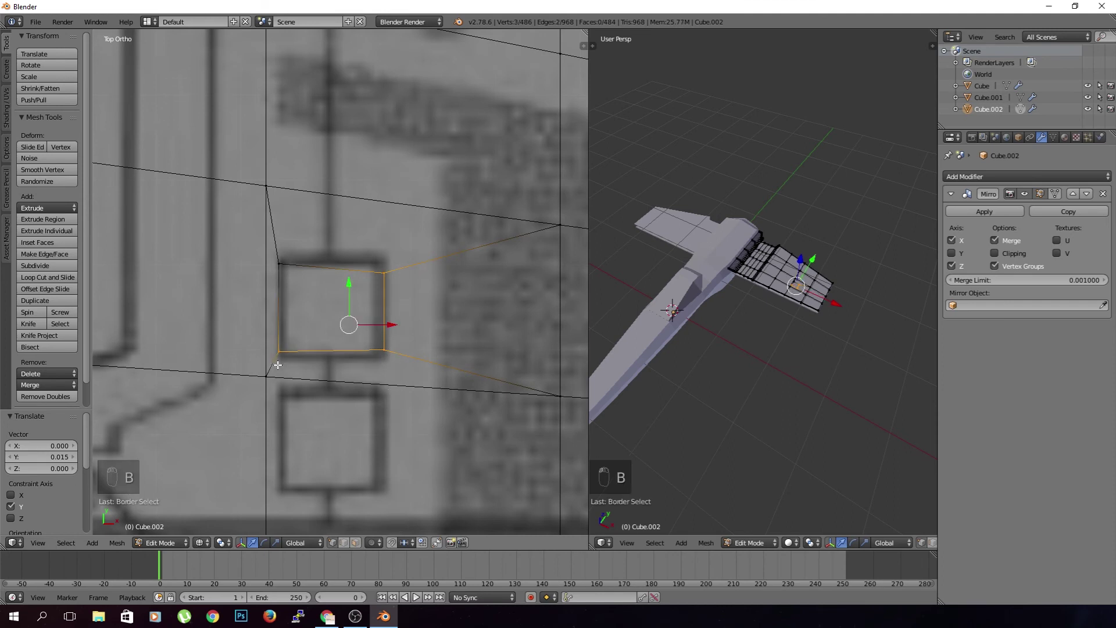
{"action": "key", "text": "a"}
{"action": "key", "text": "b"}
{"action": "left_click_drag", "start_coordinate": [401, 336], "coordinate": [274, 369]}
{"action": "key", "text": "s"}
{"action": "key", "text": "y"}
{"action": "key", "text": "0"}
{"action": "key", "text": "Return"}
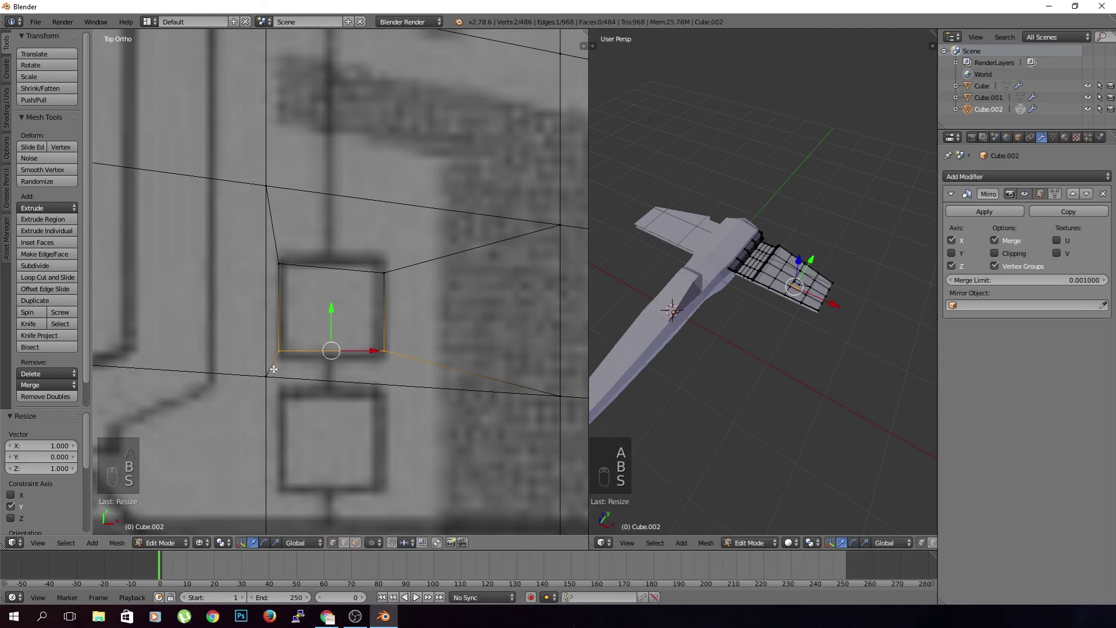
- Flatten the upper edge of that same inset face by scaling its two vertices to 0 along Y
{"action": "key", "text": "a"}
{"action": "key", "text": "b"}
{"action": "left_click_drag", "start_coordinate": [392, 238], "coordinate": [275, 282]}
{"action": "key", "text": "s"}
{"action": "key", "text": "y"}
{"action": "key", "text": "0"}
{"action": "key", "text": "Return"}
{"action": "key", "text": "a"}
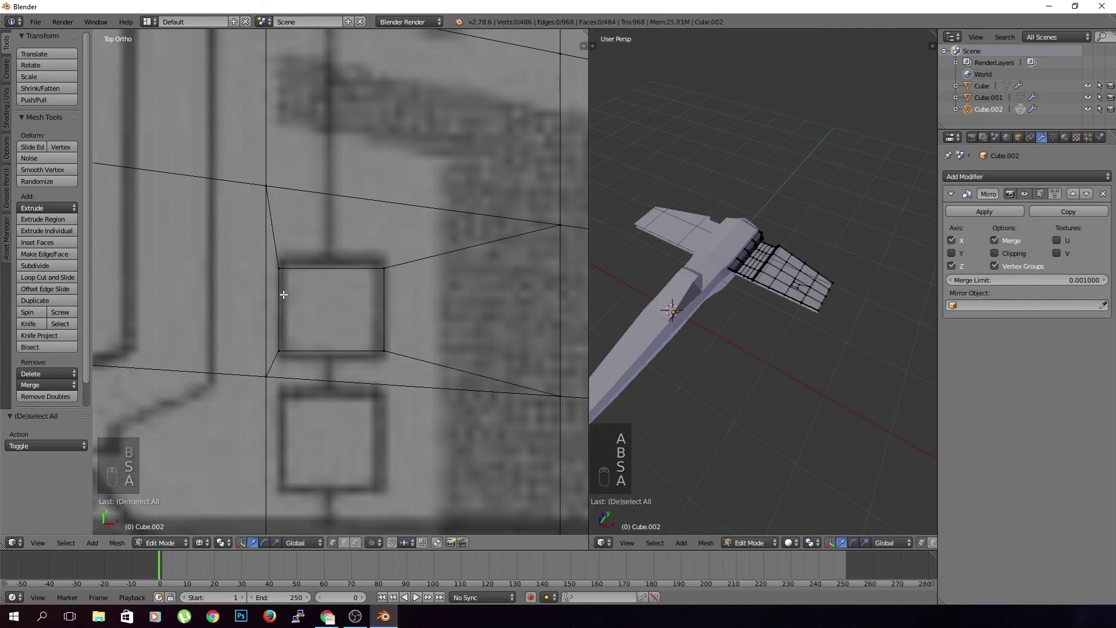
- Move the inset face's upper edge 0.009 and its lower edge -0.005 along Y to fit the upper blueprint square
{"action": "right_click", "coordinate": [281, 268]}
{"action": "left_click_drag", "start_coordinate": [329, 224], "coordinate": [328, 216]}
{"action": "right_click", "coordinate": [281, 349]}
{"action": "right_click", "coordinate": [329, 350]}
{"action": "key", "text": "g"}
{"action": "key", "text": "y"}
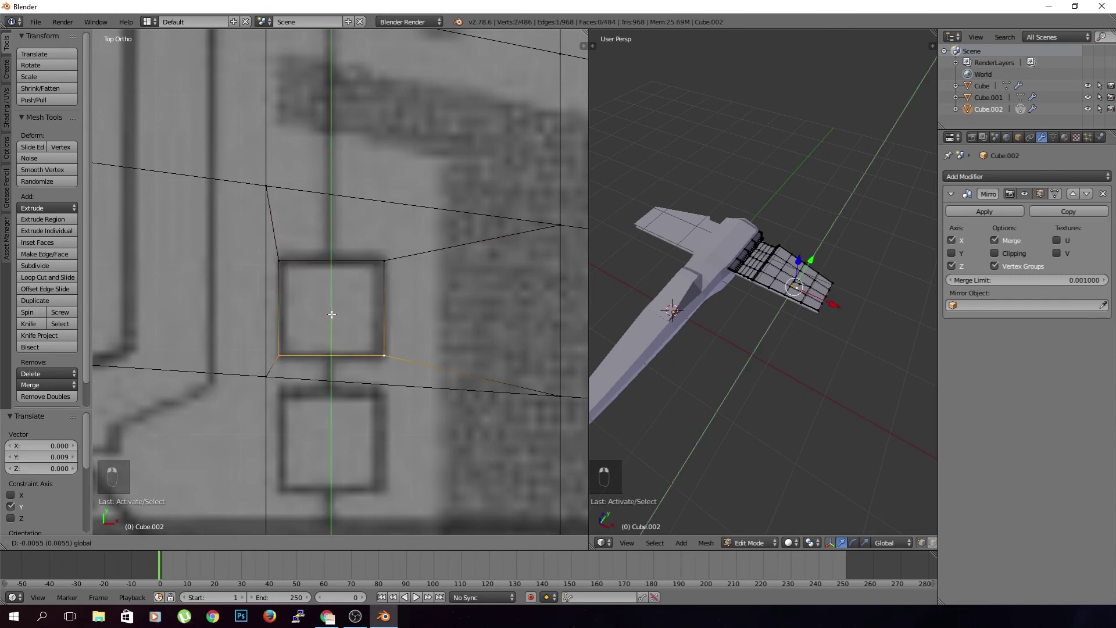
{"action": "left_click", "coordinate": [331, 314]}
- Switch to face selection and inset the wing face over the lower blueprint square by 0.0618
{"action": "key", "text": "KP_Decimal"}
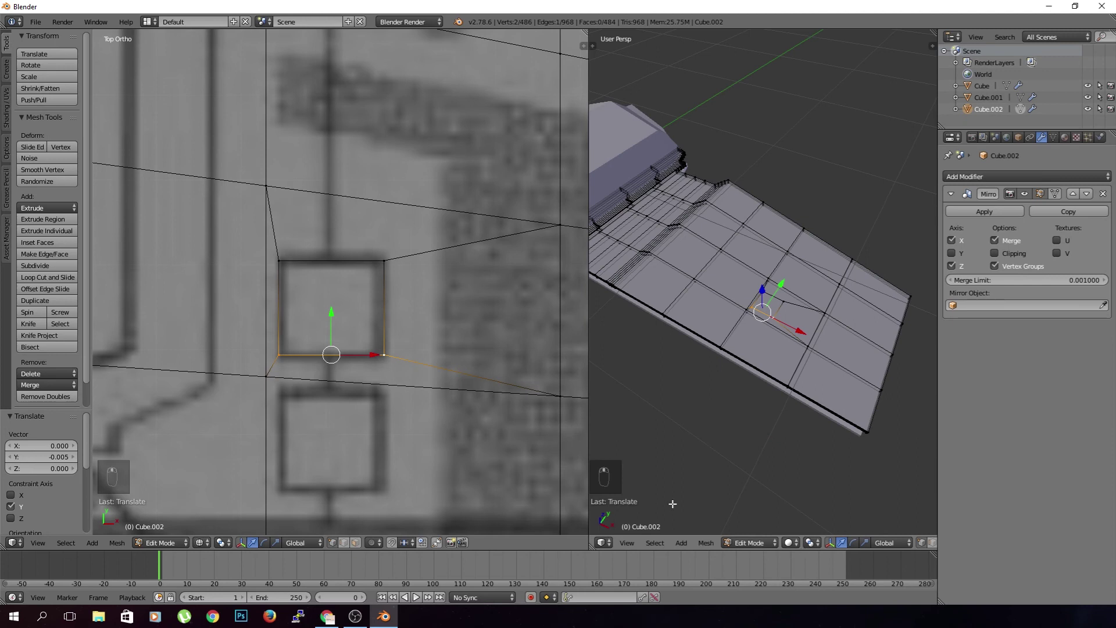
{"action": "scroll", "coordinate": [319, 399], "scroll_direction": "down", "scroll_amount": 1}
{"action": "scroll", "coordinate": [348, 429], "scroll_direction": "down", "scroll_amount": 1, "text": "shift"}
{"action": "key", "text": "Tab"}
{"action": "key", "text": "Tab"}
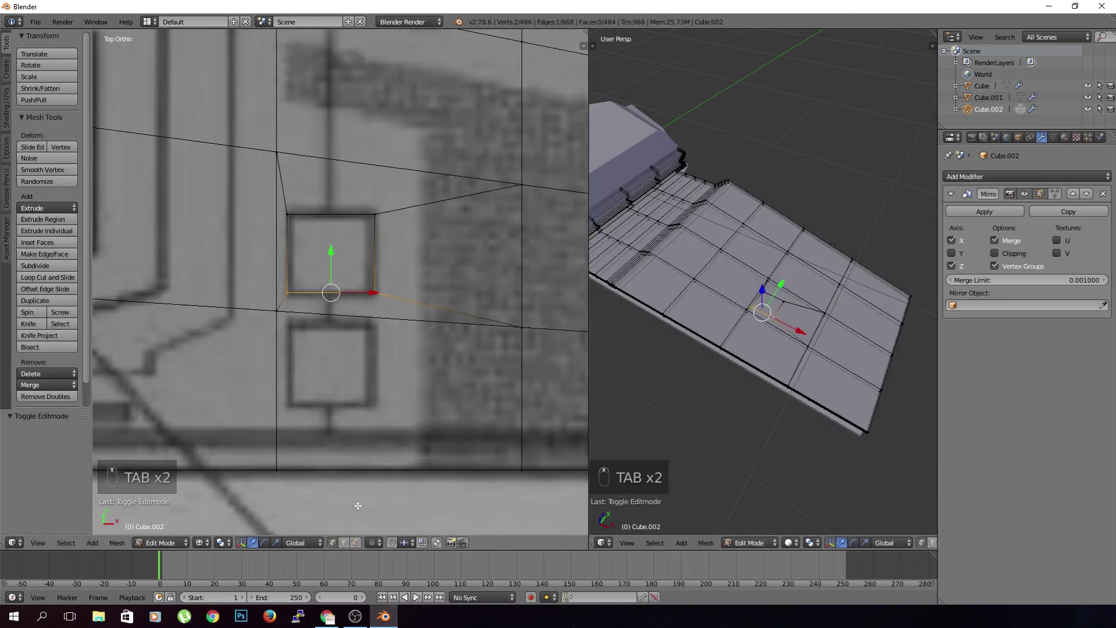
{"action": "left_click", "coordinate": [356, 544]}
{"action": "right_click", "coordinate": [414, 413]}
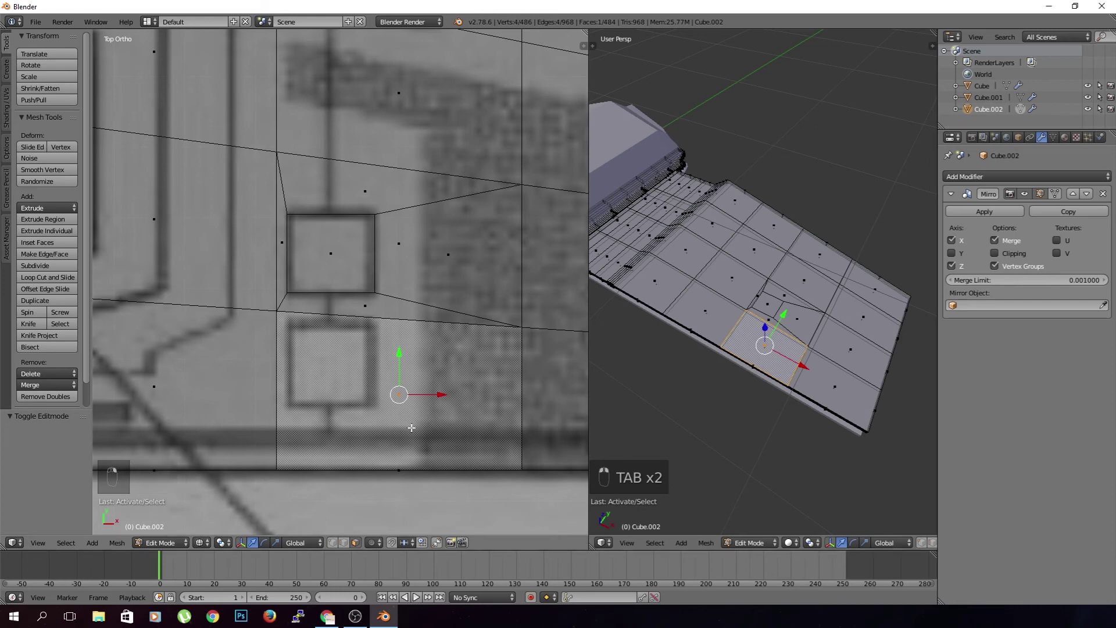
{"action": "key", "text": "i"}
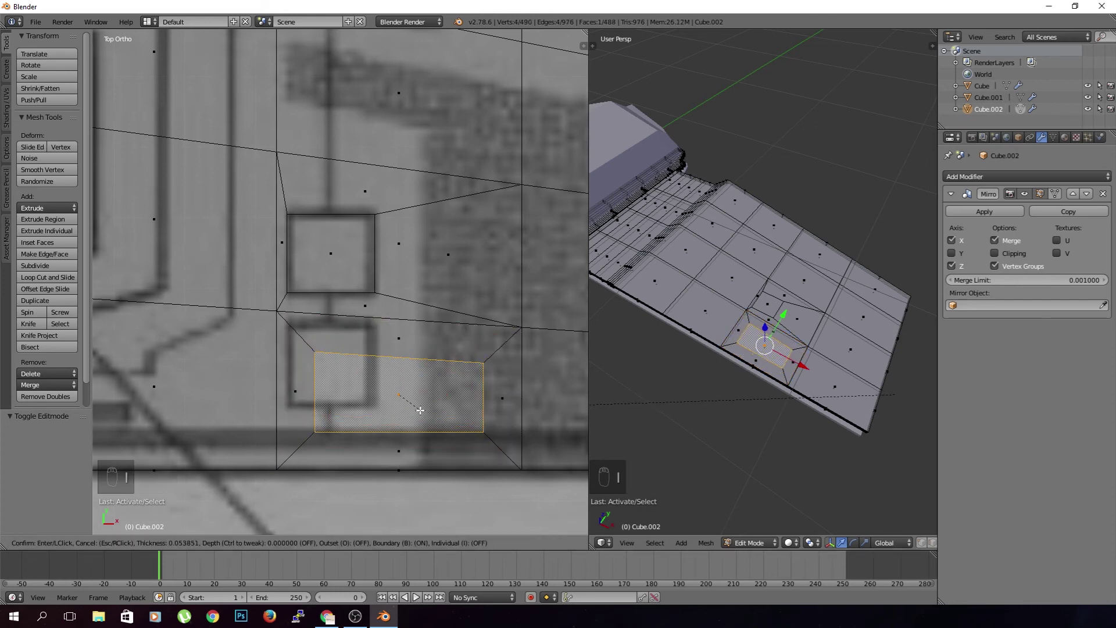
{"action": "left_click", "coordinate": [415, 409]}
- Move the new inset face toward the lower blueprint square and align its inboard vertices with the square's corners
{"action": "scroll", "coordinate": [447, 440], "scroll_direction": "up", "scroll_amount": 3}
{"action": "key", "text": "g"}
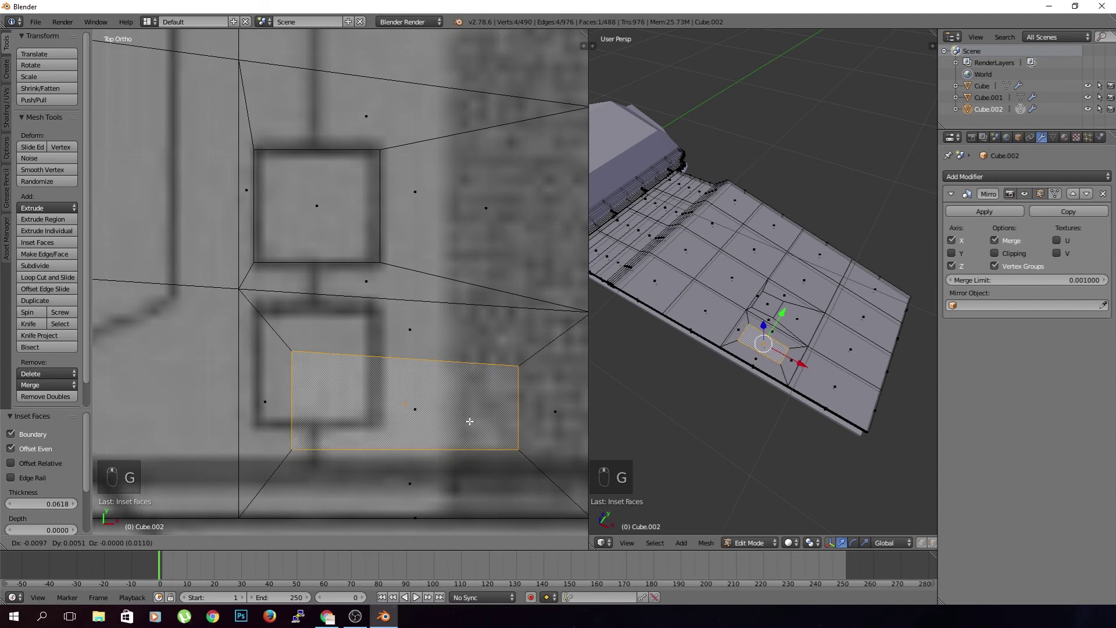
{"action": "left_click", "coordinate": [439, 390]}
{"action": "left_click", "coordinate": [332, 543]}
{"action": "right_click", "coordinate": [265, 321]}
{"action": "left_click_drag", "start_coordinate": [260, 284], "coordinate": [261, 277]}
{"action": "right_click_drag", "start_coordinate": [257, 401], "coordinate": [257, 401]}
{"action": "left_click_drag", "start_coordinate": [259, 379], "coordinate": [260, 381]}
- Move the inset face's outboard vertices inward along X and Y to fit the lower blueprint square
{"action": "right_click", "coordinate": [483, 416]}
{"action": "right_click", "coordinate": [484, 333], "text": "shift"}
{"action": "left_click_drag", "start_coordinate": [520, 375], "coordinate": [408, 380]}
{"action": "right_click", "coordinate": [372, 333]}
{"action": "left_click_drag", "start_coordinate": [372, 297], "coordinate": [372, 281]}
{"action": "right_click", "coordinate": [361, 411]}
- Flatten the lower edge of the lower square's inset face by scaling its vertices to 0 along Y
{"action": "key", "text": "a"}
{"action": "key", "text": "b"}
{"action": "left_click_drag", "start_coordinate": [427, 445], "coordinate": [256, 408]}
{"action": "key", "text": "s"}
{"action": "key", "text": "y"}
{"action": "key", "text": "0"}
{"action": "left_click", "coordinate": [256, 409]}
- Flatten the upper edge of the lower square's inset face by scaling its vertices to 0 along Y, then deselect everything
{"action": "key", "text": "a"}
{"action": "key", "text": "b"}
{"action": "left_click_drag", "start_coordinate": [406, 345], "coordinate": [253, 309]}
{"action": "key", "text": "s"}
{"action": "key", "text": "y"}
{"action": "key", "text": "0"}
{"action": "left_click", "coordinate": [250, 307]}
{"action": "key", "text": "a"}
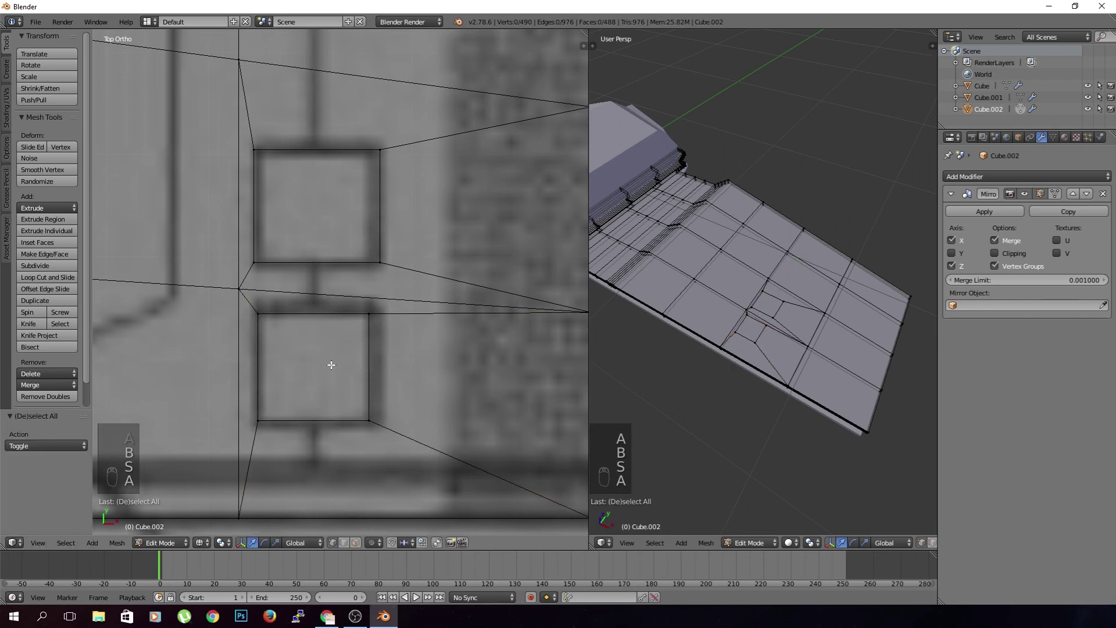
{"action": "key", "text": "b"}
{"action": "left_click_drag", "start_coordinate": [382, 415], "coordinate": [281, 429]}
{"action": "key", "text": "g"}
{"action": "key", "text": "y"}
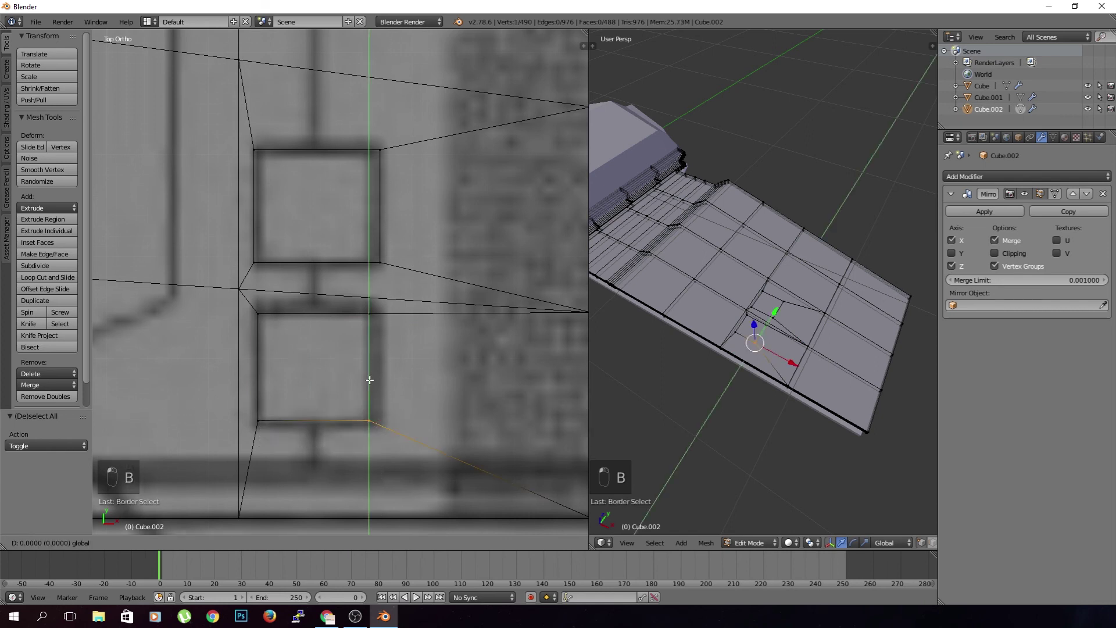
{"action": "right_click", "coordinate": [369, 380]}
{"action": "key", "text": "a"}
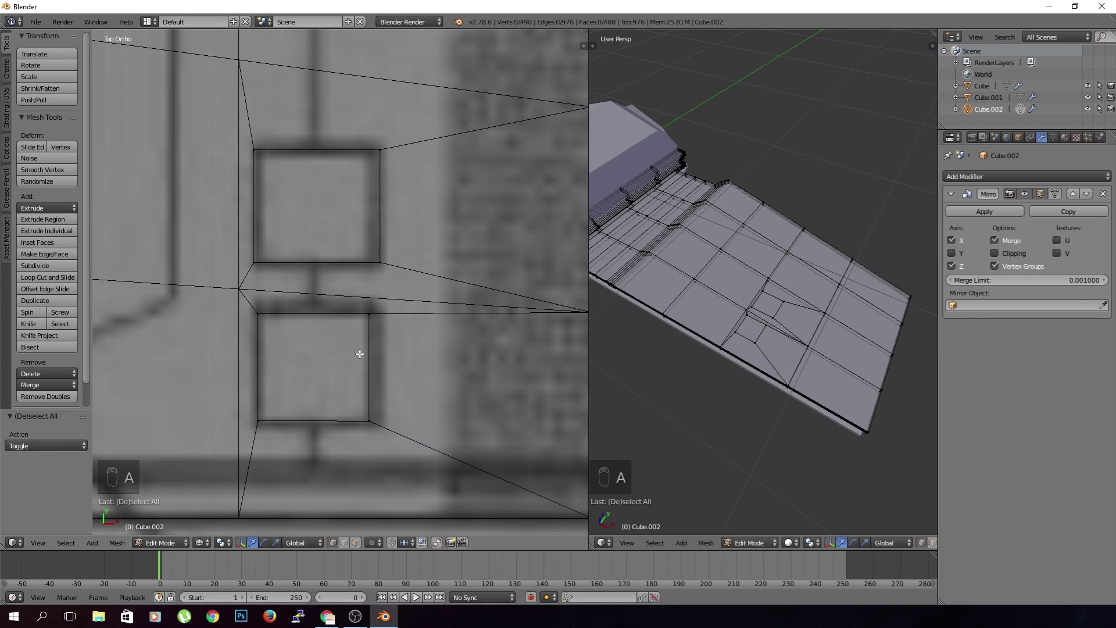
- Add two closely spaced loop cuts along the blueprint's lengthwise line through both squares and switch to face selection
{"action": "scroll", "coordinate": [371, 383], "scroll_direction": "down", "scroll_amount": 4}
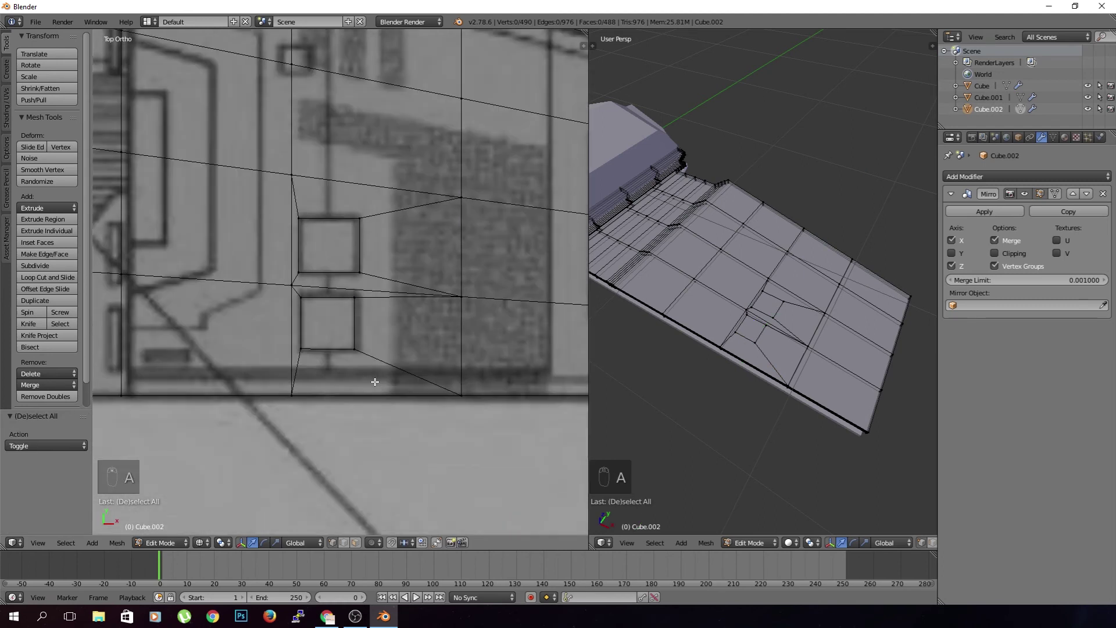
{"action": "middle_click_drag", "start_coordinate": [374, 261], "coordinate": [401, 260], "text": "shift"}
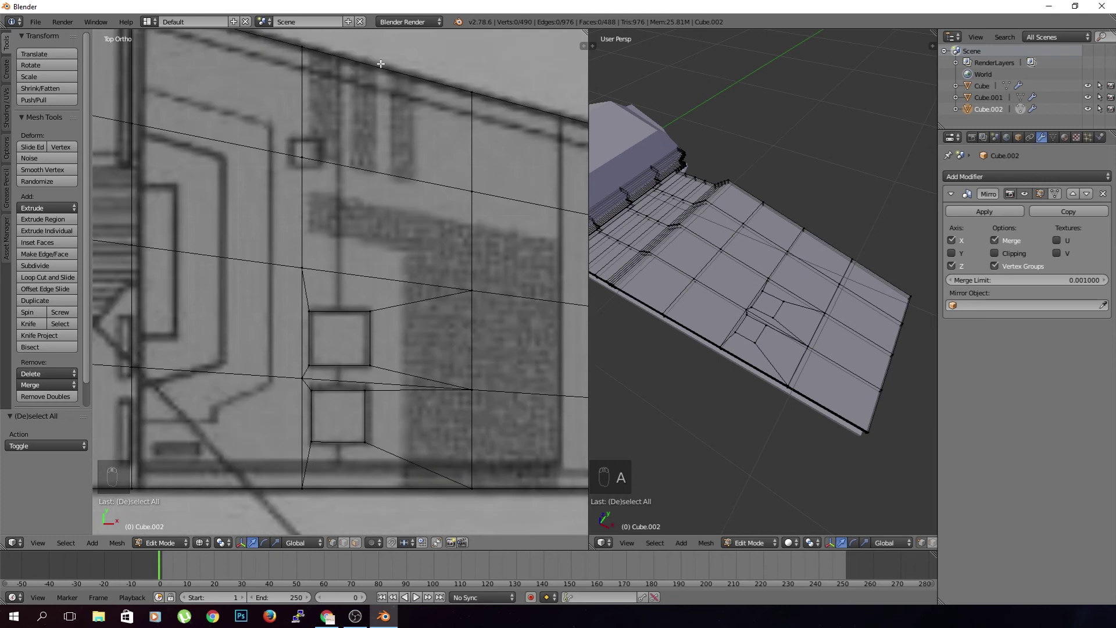
{"action": "key", "text": "ctrl+r"}
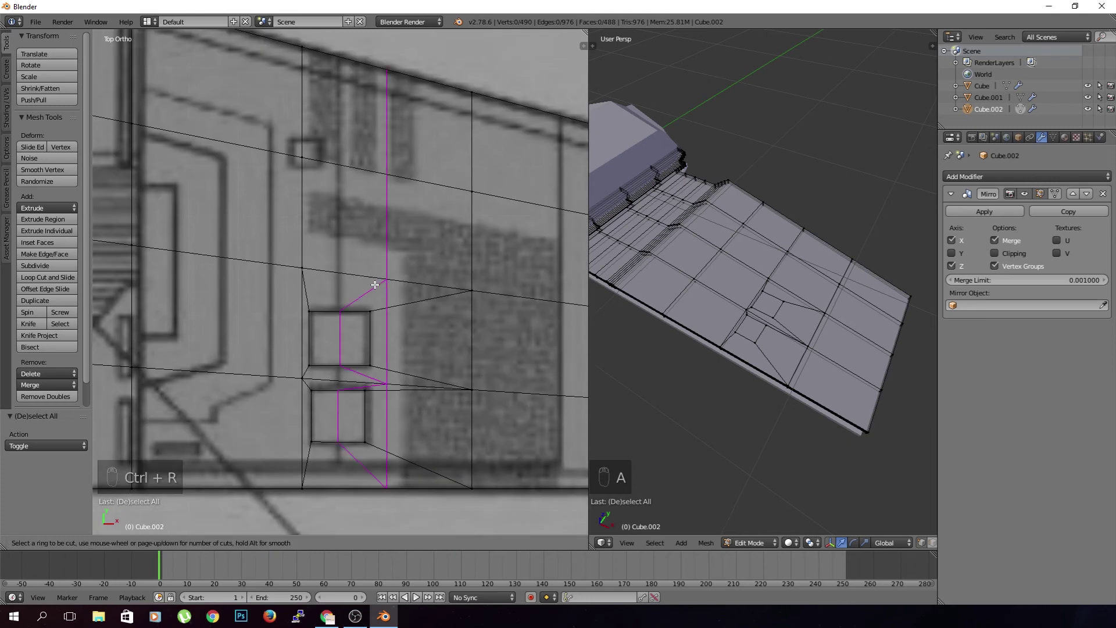
{"action": "left_click", "coordinate": [375, 285]}
{"action": "left_click", "coordinate": [341, 292]}
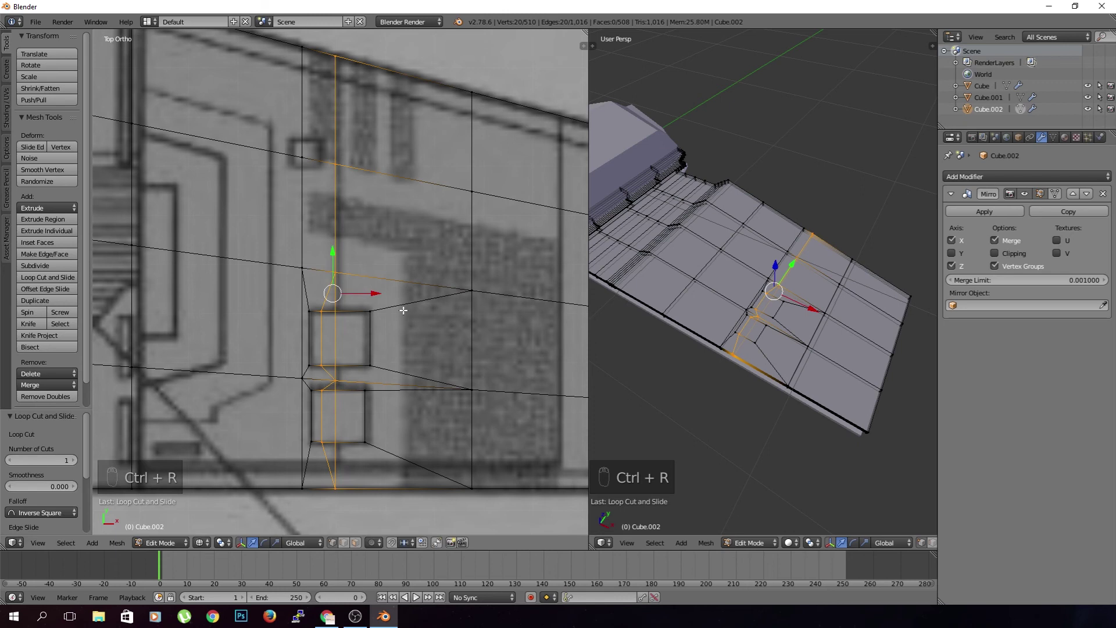
{"action": "key", "text": "ctrl+r"}
{"action": "left_click", "coordinate": [411, 288]}
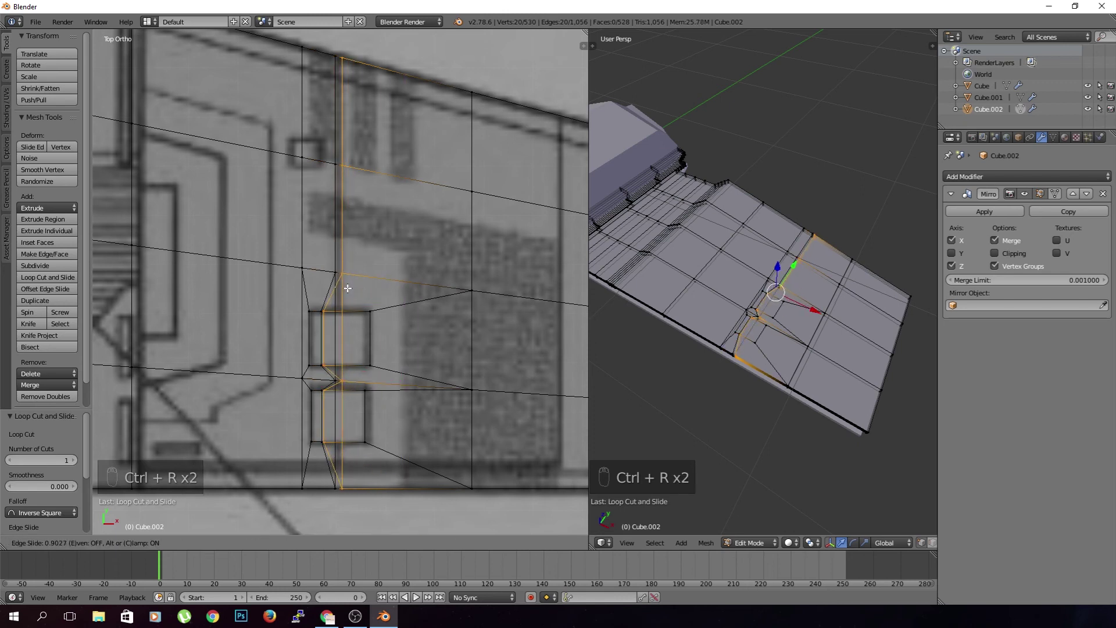
{"action": "left_click", "coordinate": [343, 287]}
{"action": "key", "text": "a"}
{"action": "scroll", "coordinate": [381, 308], "scroll_direction": "up", "scroll_amount": 1}
{"action": "middle_click_drag", "start_coordinate": [381, 308], "coordinate": [384, 293], "text": "shift"}
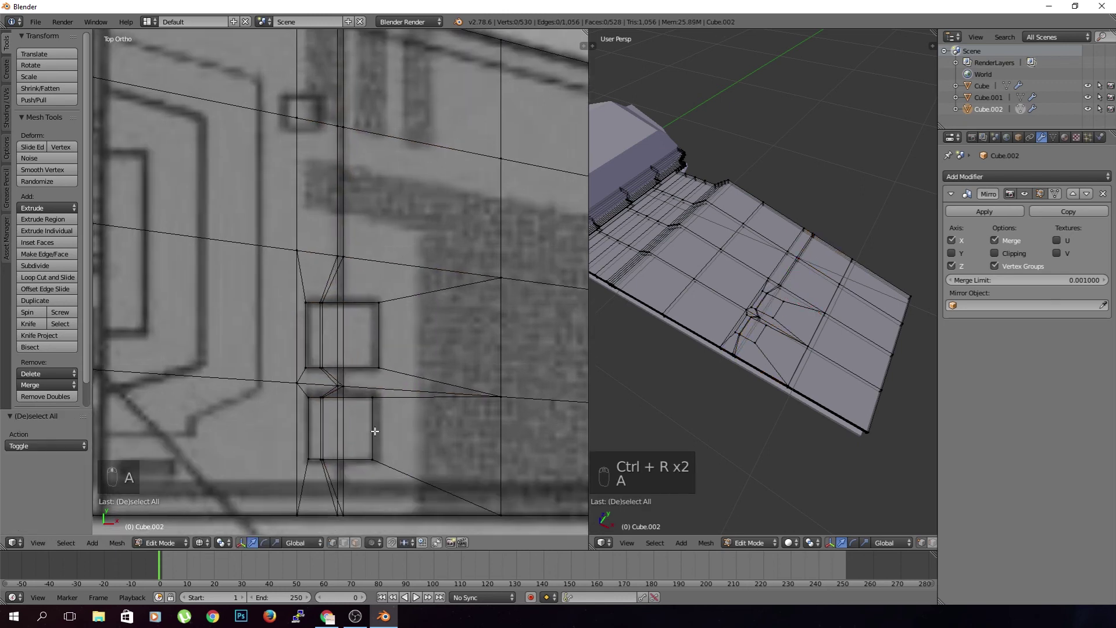
{"action": "left_click", "coordinate": [355, 543]}
{"action": "middle_click_drag", "start_coordinate": [362, 105], "coordinate": [349, 206], "text": "shift"}
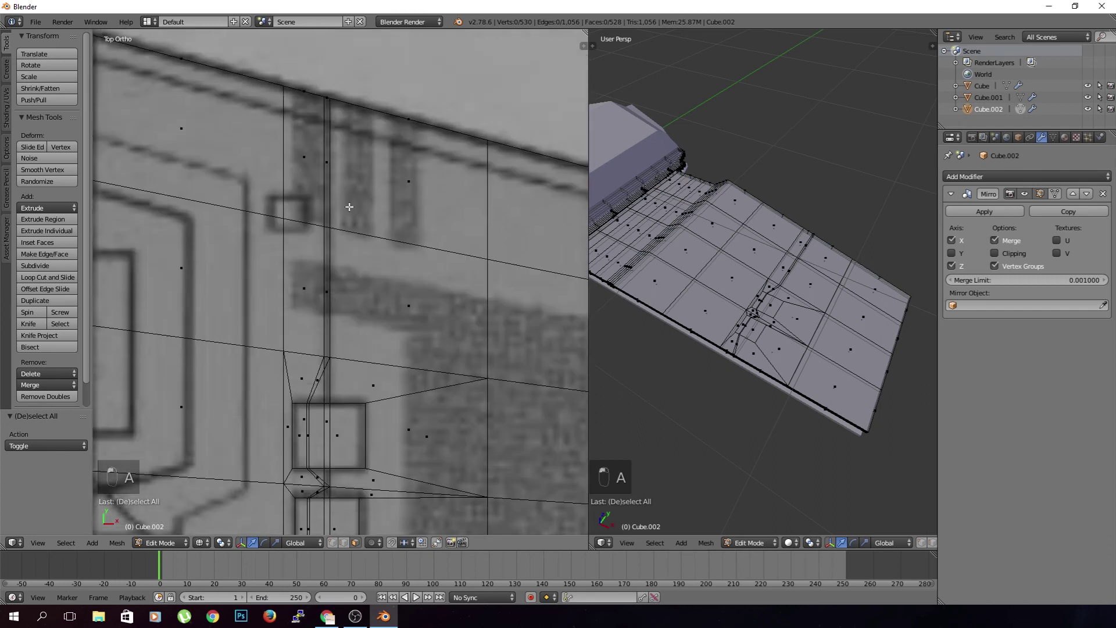
{"action": "right_click", "coordinate": [329, 166], "text": "alt"}
{"action": "right_click", "coordinate": [345, 299], "text": "alt"}
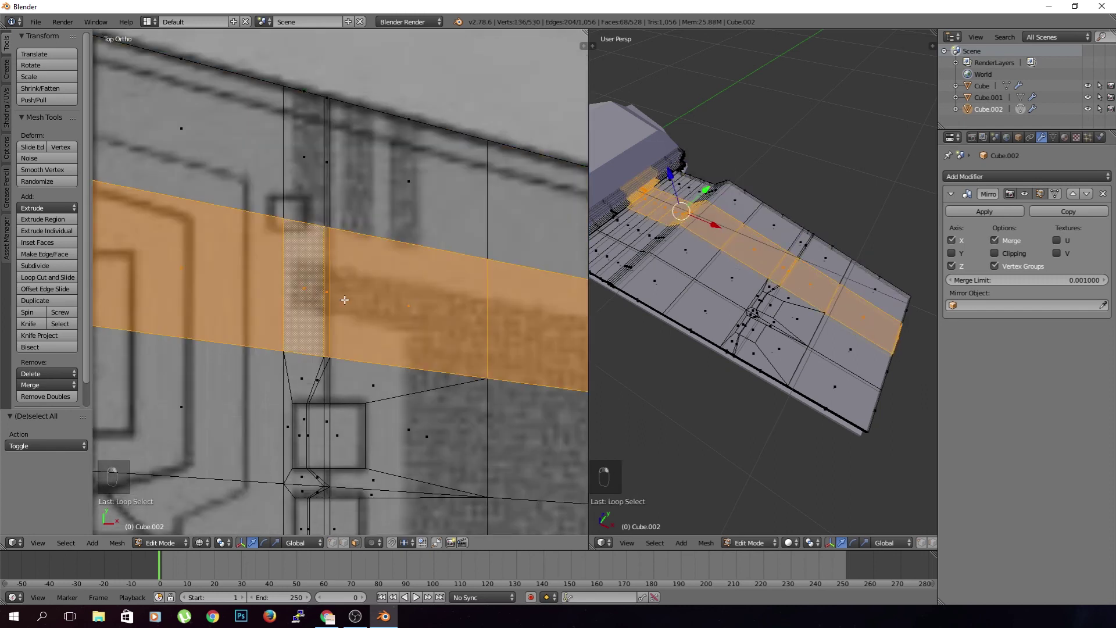
{"action": "right_click", "coordinate": [329, 226], "text": "alt"}
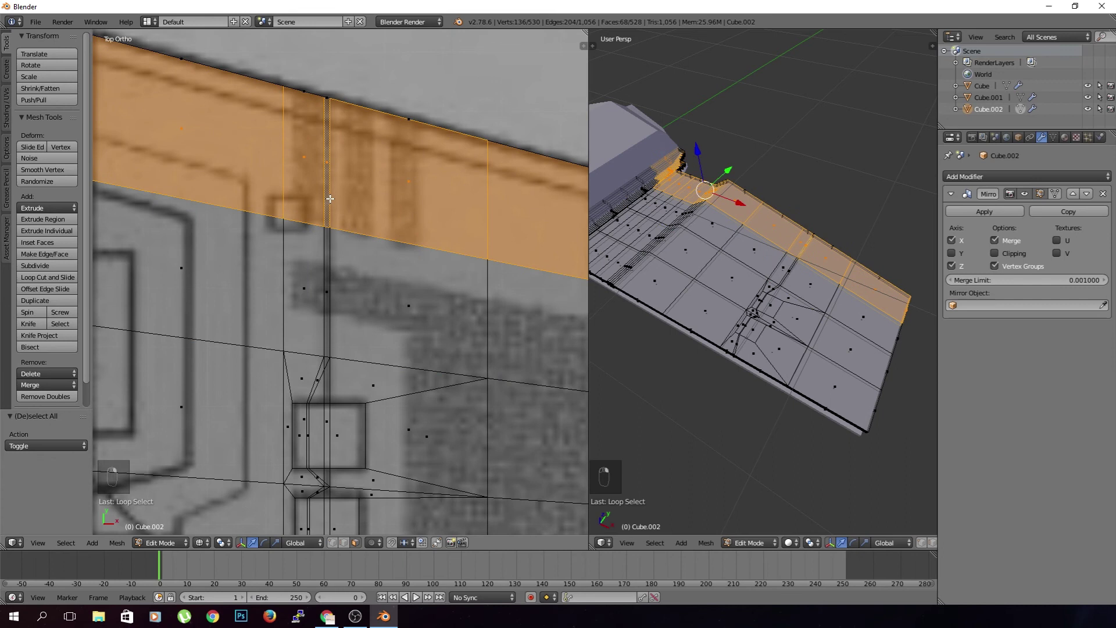
{"action": "key", "text": "a"}
- Select the narrow face loop between the two new cuts and deselect its slanted face above the upper square
{"action": "scroll", "coordinate": [779, 323], "scroll_direction": "up", "scroll_amount": 6}
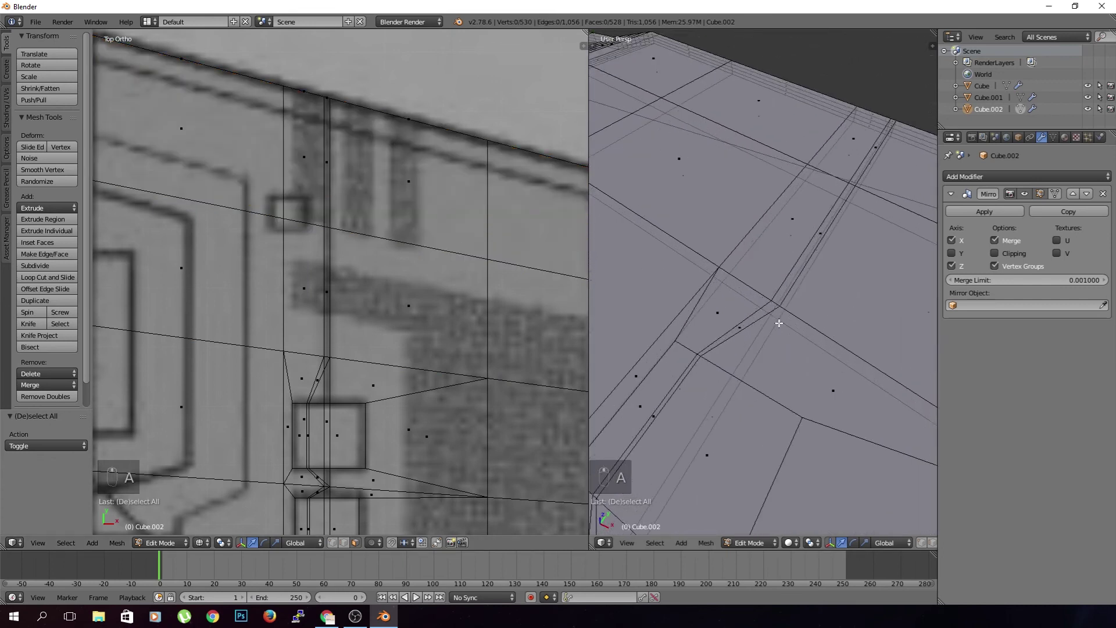
{"action": "right_click", "coordinate": [774, 302], "text": "alt"}
{"action": "middle_click_drag", "start_coordinate": [712, 389], "coordinate": [784, 303], "text": "shift"}
{"action": "scroll", "coordinate": [321, 452], "scroll_direction": "up", "scroll_amount": 1}
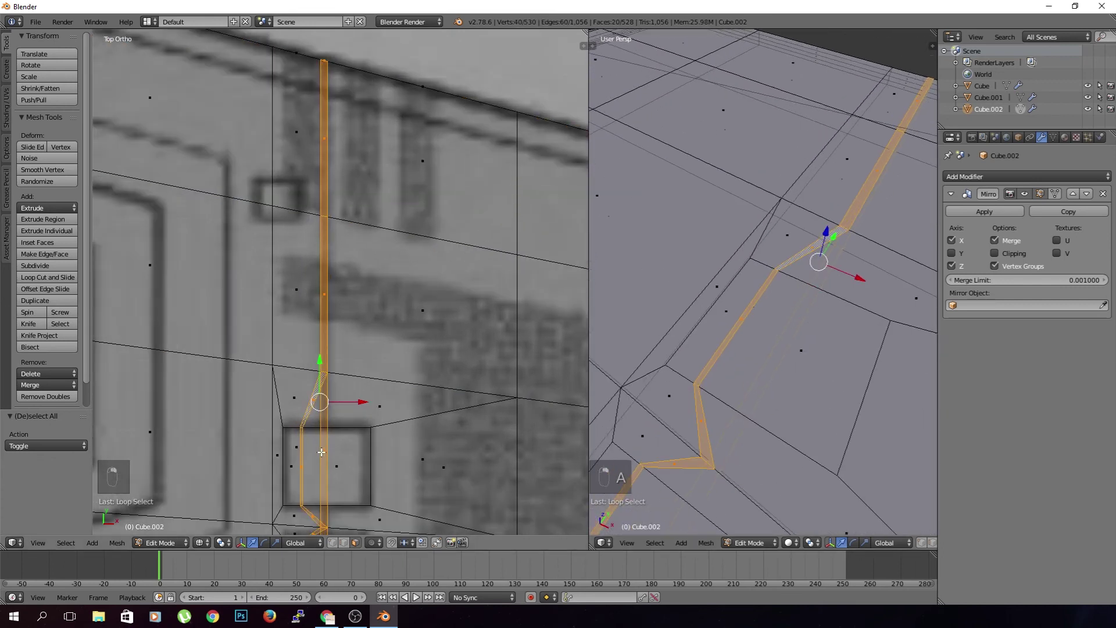
{"action": "scroll", "coordinate": [812, 441], "scroll_direction": "down", "scroll_amount": 4}
{"action": "middle_click_drag", "start_coordinate": [780, 445], "coordinate": [718, 419]}
{"action": "right_click", "coordinate": [744, 292], "text": "ctrl"}
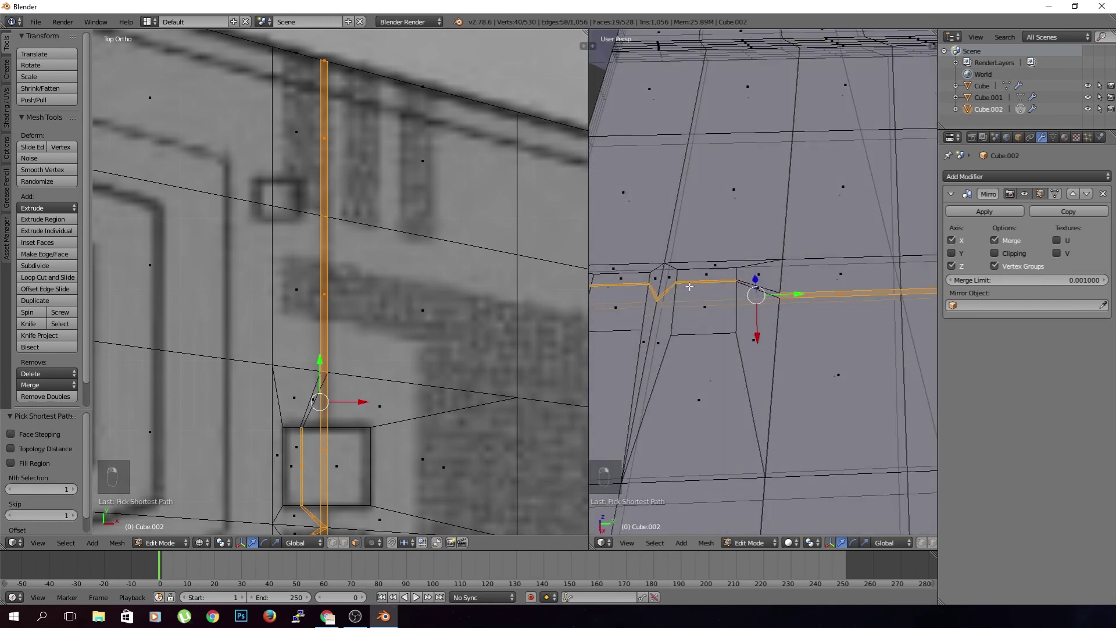
- Deselect the loop's faces across the upper square and in the gap between the two squares
{"action": "middle_click_drag", "start_coordinate": [705, 280], "coordinate": [745, 336]}
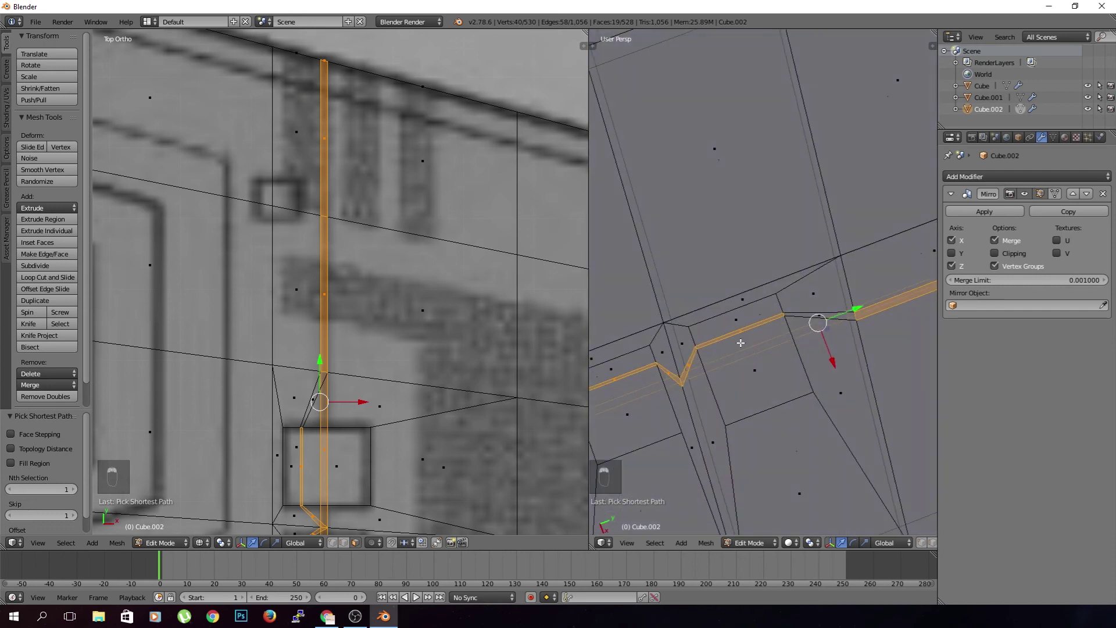
{"action": "scroll", "coordinate": [741, 343], "scroll_direction": "up", "scroll_amount": 3}
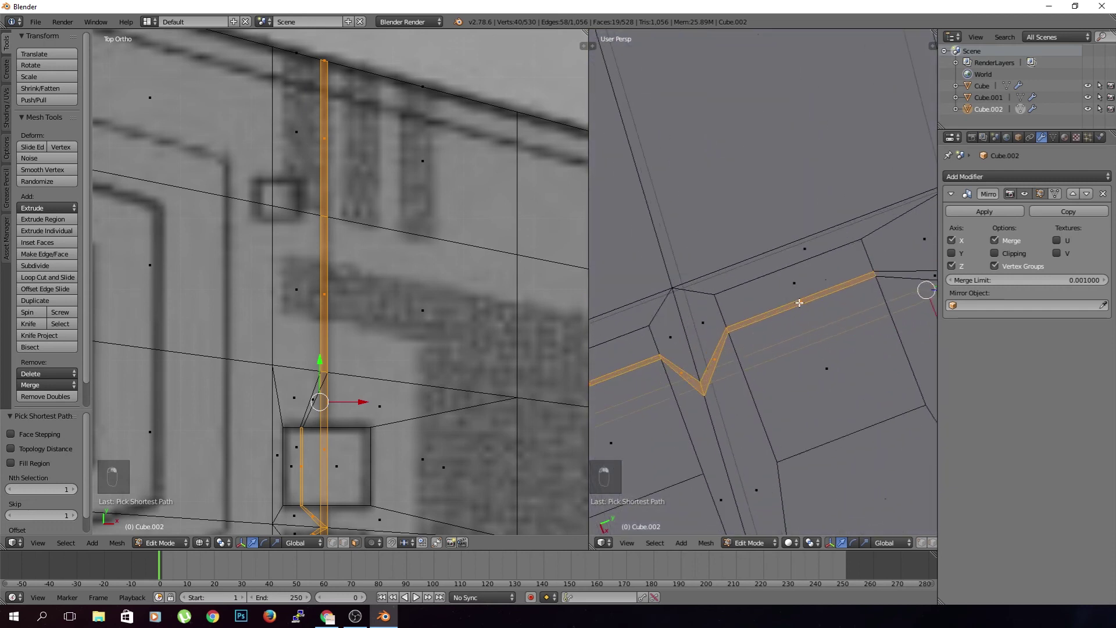
{"action": "right_click", "coordinate": [799, 303], "text": "alt"}
{"action": "key", "text": "ctrl+z"}
{"action": "middle_click_drag", "start_coordinate": [799, 303], "coordinate": [756, 312]}
{"action": "mouse_move", "coordinate": [721, 321]}
{"action": "left_mouse_down", "text": "ctrl+shift"}
{"action": "mouse_move", "coordinate": [756, 317]}
{"action": "mouse_move", "coordinate": [721, 294]}
{"action": "mouse_move", "coordinate": [797, 296]}
{"action": "left_mouse_up", "text": "ctrl+shift"}
{"action": "mouse_move", "coordinate": [712, 318]}
{"action": "middle_mouse_down", "text": "shift"}
{"action": "mouse_move", "coordinate": [736, 289]}
{"action": "mouse_move", "coordinate": [727, 276]}
{"action": "mouse_move", "coordinate": [755, 291]}
{"action": "mouse_move", "coordinate": [843, 264]}
{"action": "middle_mouse_up", "text": "shift"}
{"action": "right_click", "coordinate": [730, 280], "text": "shift"}
{"action": "right_click", "coordinate": [726, 278], "text": "shift"}
{"action": "middle_click_drag", "start_coordinate": [747, 375], "coordinate": [688, 336]}
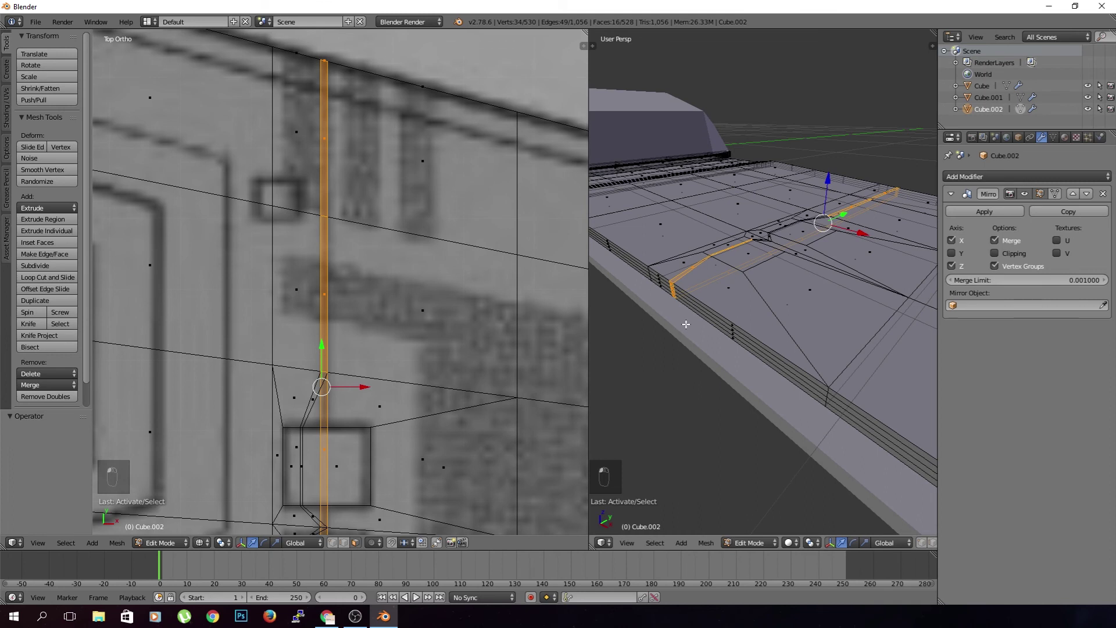
- Deselect the loop's small faces along the front and rear edges of the wing
{"action": "mouse_move", "coordinate": [675, 286]}
{"action": "left_mouse_down", "text": "ctrl+shift"}
{"action": "mouse_move", "coordinate": [681, 305]}
{"action": "mouse_move", "coordinate": [665, 276]}
{"action": "left_mouse_up", "text": "ctrl+shift"}
{"action": "mouse_move", "coordinate": [738, 320]}
{"action": "middle_mouse_down"}
{"action": "mouse_move", "coordinate": [820, 250]}
{"action": "mouse_move", "coordinate": [850, 278]}
{"action": "mouse_move", "coordinate": [837, 325]}
{"action": "mouse_move", "coordinate": [810, 342]}
{"action": "middle_mouse_up"}
{"action": "left_click_drag", "start_coordinate": [844, 361], "coordinate": [837, 363], "text": "ctrl+shift"}
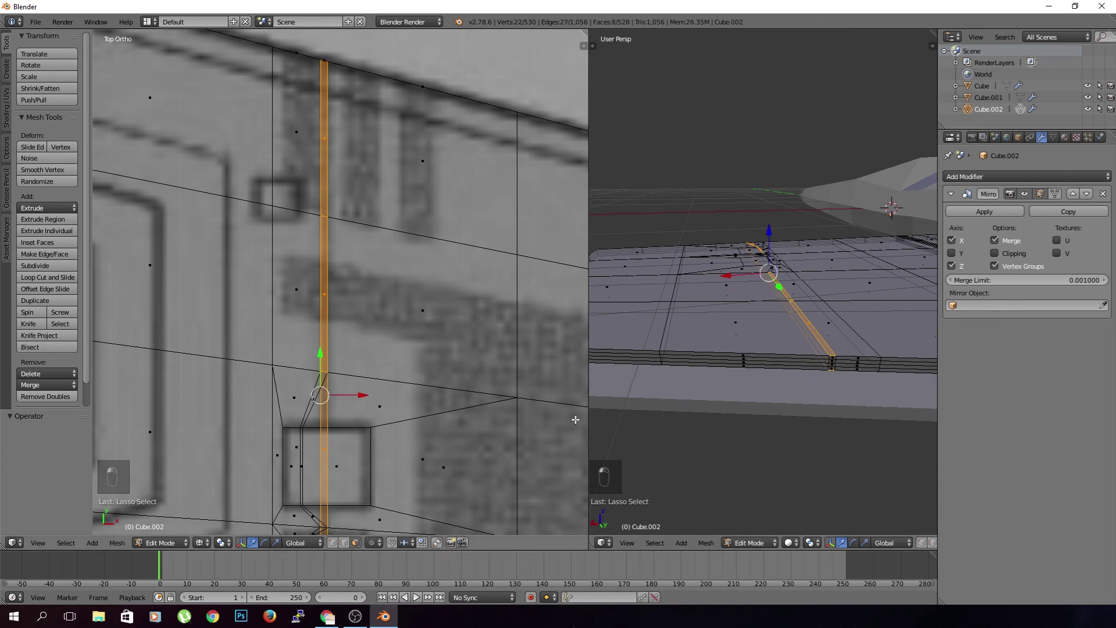
- Extrude the selected strip along its vertex normals by about -0.0037 to form a groove, and deselect everything
{"action": "scroll", "coordinate": [397, 414], "scroll_direction": "down", "scroll_amount": 3}
{"action": "scroll", "coordinate": [397, 415], "scroll_direction": "up", "scroll_amount": 3}
{"action": "scroll", "coordinate": [779, 375], "scroll_direction": "up", "scroll_amount": 3}
{"action": "middle_click_drag", "start_coordinate": [869, 344], "coordinate": [777, 390]}
{"action": "key", "text": "alt+e"}
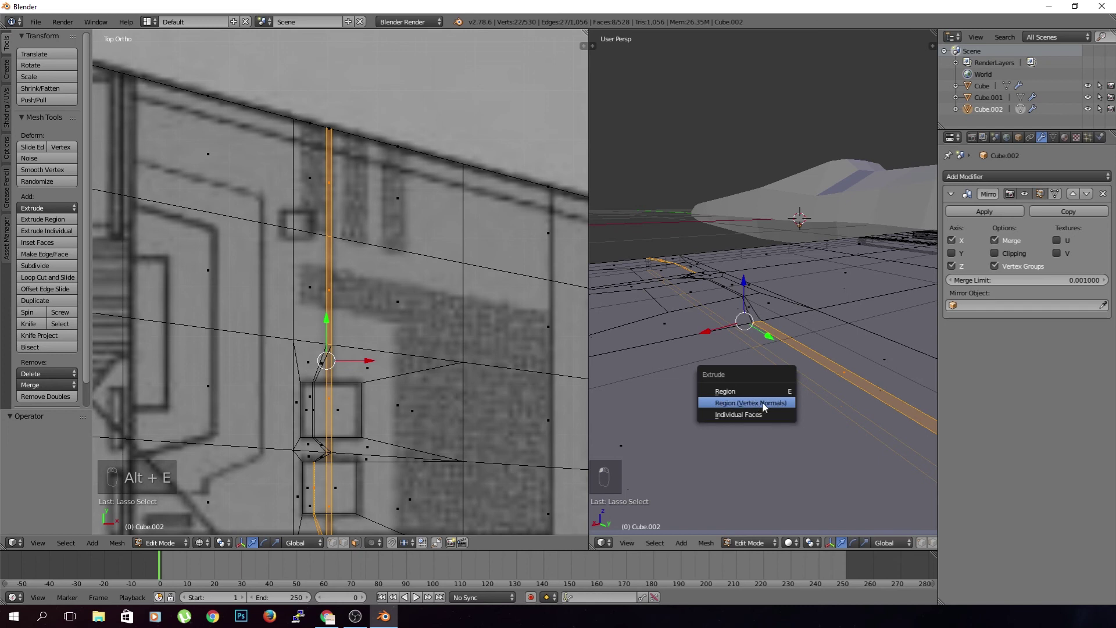
{"action": "left_click", "coordinate": [763, 403]}
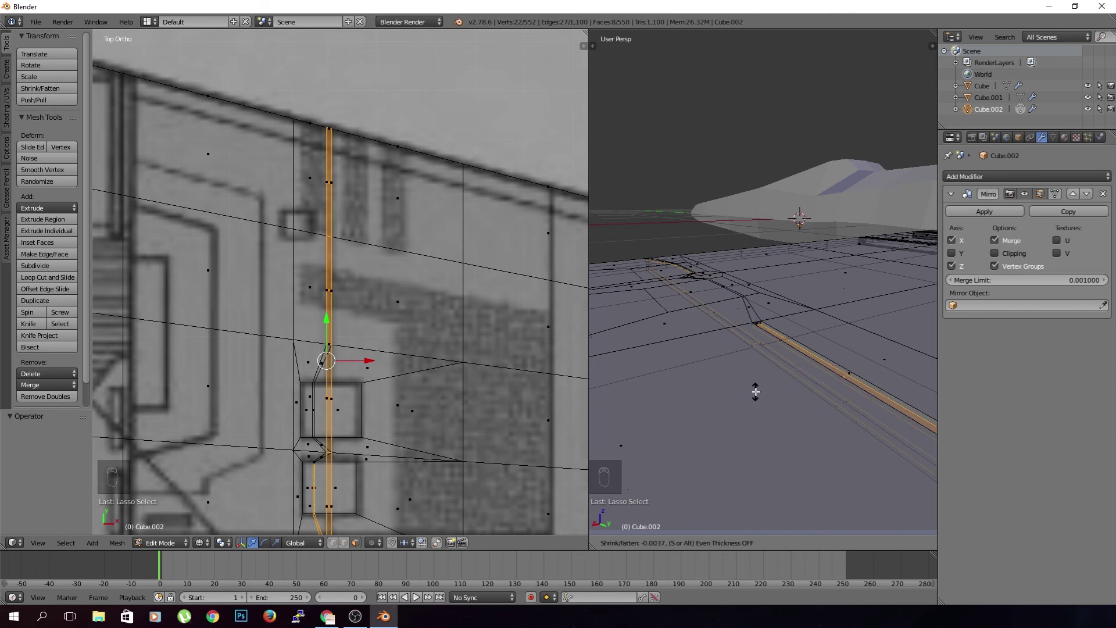
{"action": "left_click", "coordinate": [753, 392]}
{"action": "key", "text": "a"}
{"action": "middle_click_drag", "start_coordinate": [748, 387], "coordinate": [772, 439]}
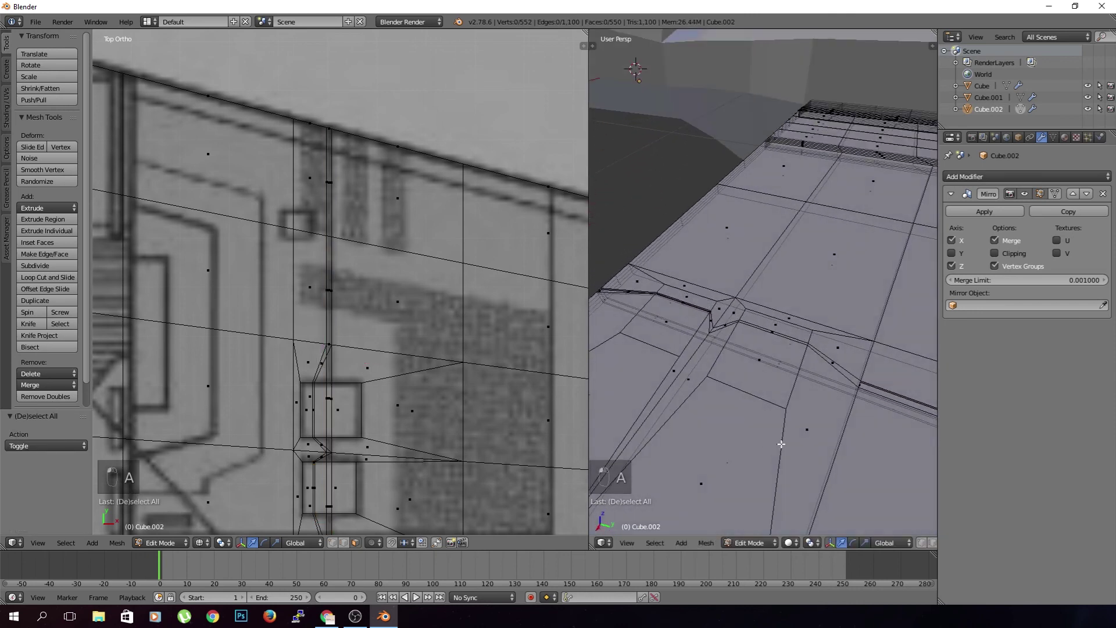
{"action": "scroll", "coordinate": [407, 384], "scroll_direction": "down", "scroll_amount": 2, "text": "shift"}
{"action": "right_click", "coordinate": [338, 357]}
{"action": "middle_click_drag", "start_coordinate": [809, 401], "coordinate": [668, 297]}
{"action": "right_click", "coordinate": [684, 353], "text": "shift"}
{"action": "right_click", "coordinate": [697, 360], "text": "shift"}
{"action": "right_click", "coordinate": [668, 297], "text": "shift"}
{"action": "middle_click_drag", "start_coordinate": [700, 371], "coordinate": [800, 353]}
- Select all faces of both square panels on the wing, including the narrow strips crossing them
{"action": "right_click", "coordinate": [796, 351]}
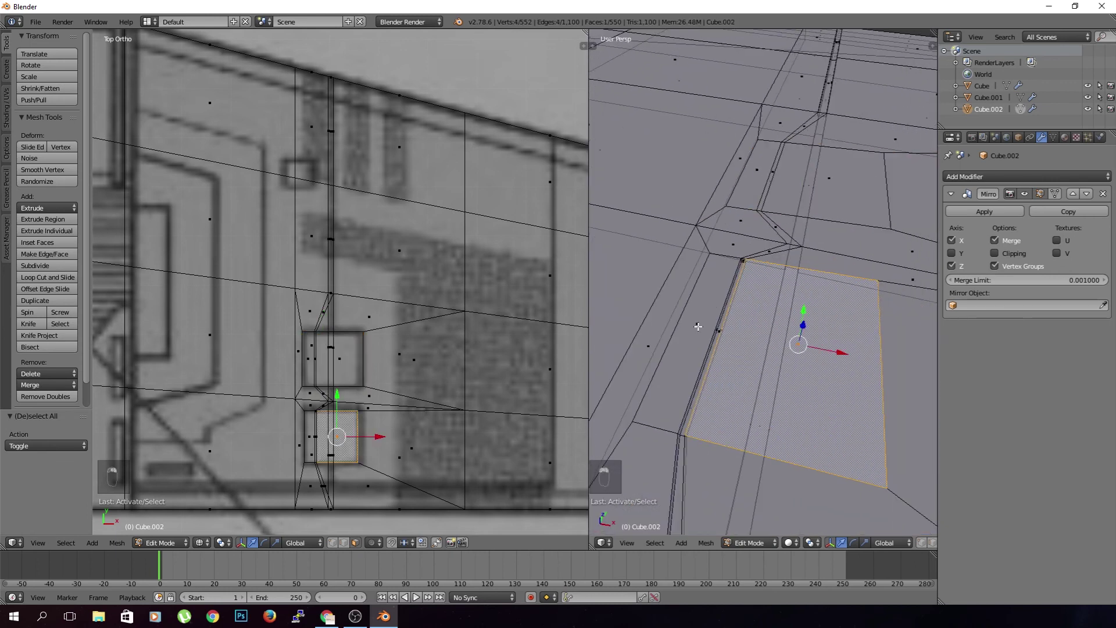
{"action": "right_click", "coordinate": [698, 327], "text": "ctrl"}
{"action": "right_click", "coordinate": [838, 186], "text": "shift"}
{"action": "right_click", "coordinate": [767, 193], "text": "ctrl"}
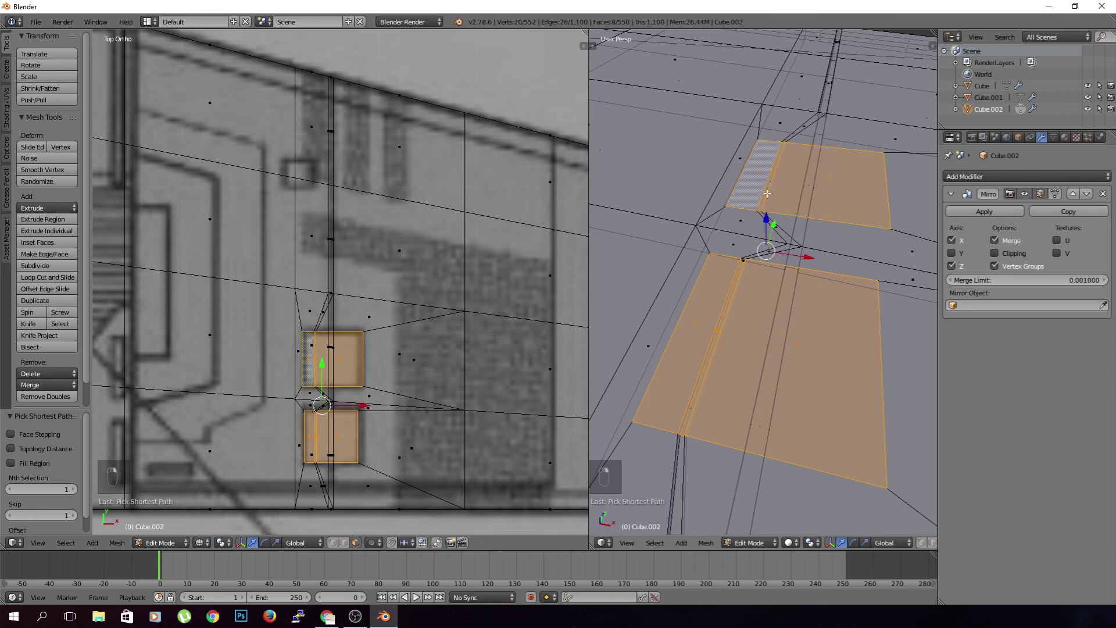
- Extrude the selected square panels outward along their normal by about 0.0031
{"action": "mouse_move", "coordinate": [750, 392]}
{"action": "middle_mouse_down"}
{"action": "mouse_move", "coordinate": [727, 393]}
{"action": "mouse_move", "coordinate": [740, 379]}
{"action": "middle_mouse_up"}
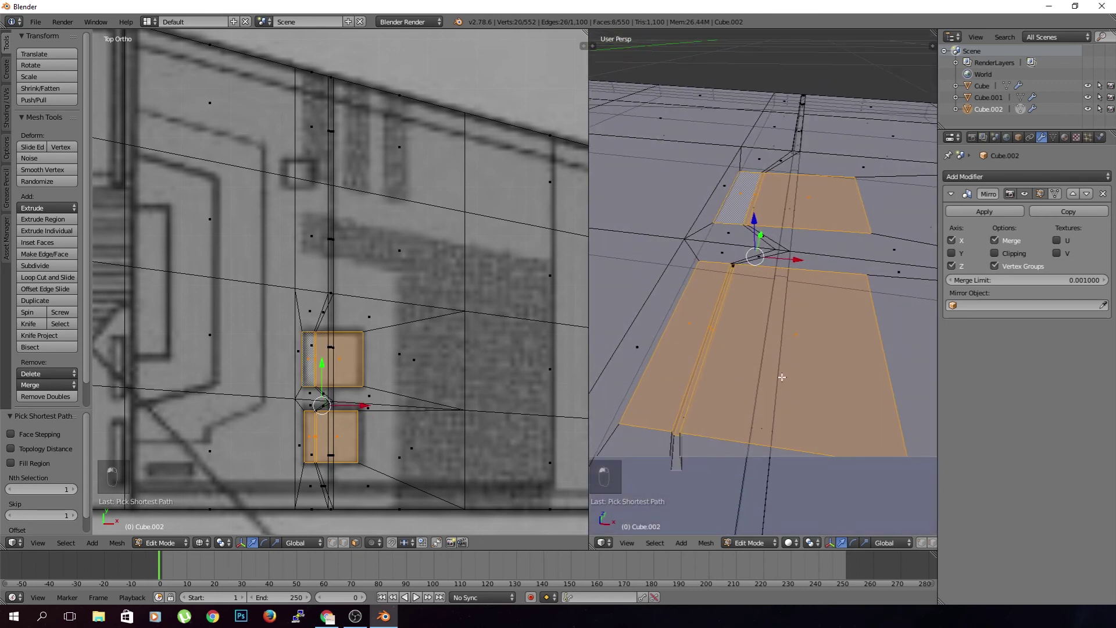
{"action": "key", "text": "e"}
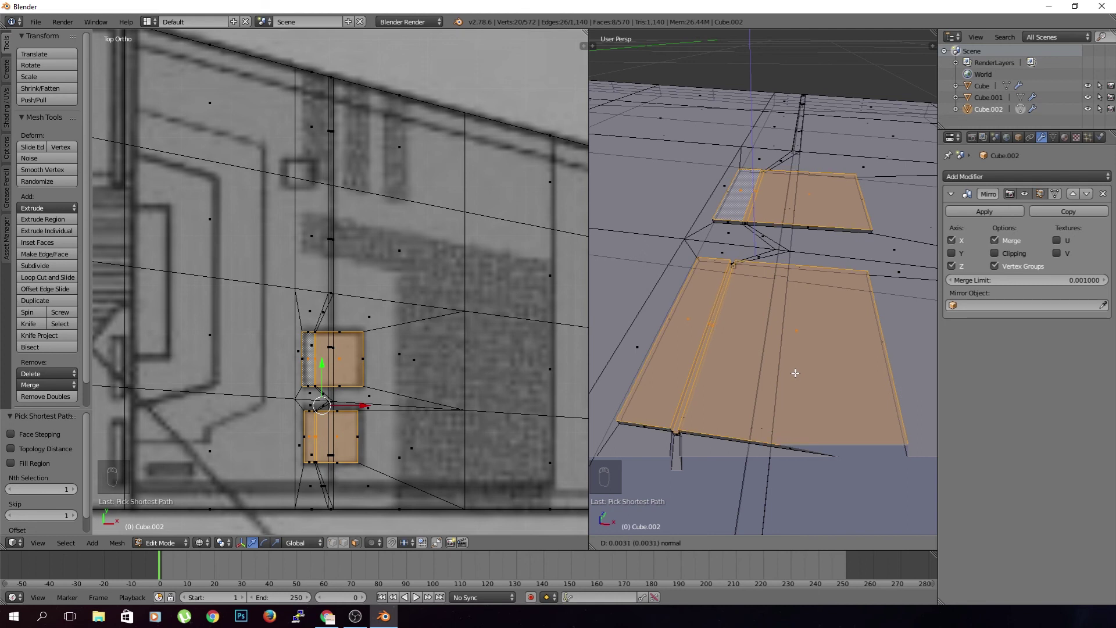
{"action": "left_click", "coordinate": [796, 373]}
- Bevel the edges of the two raised square panels with a very small width and deselect everything
{"action": "middle_click_drag", "start_coordinate": [796, 373], "coordinate": [762, 373]}
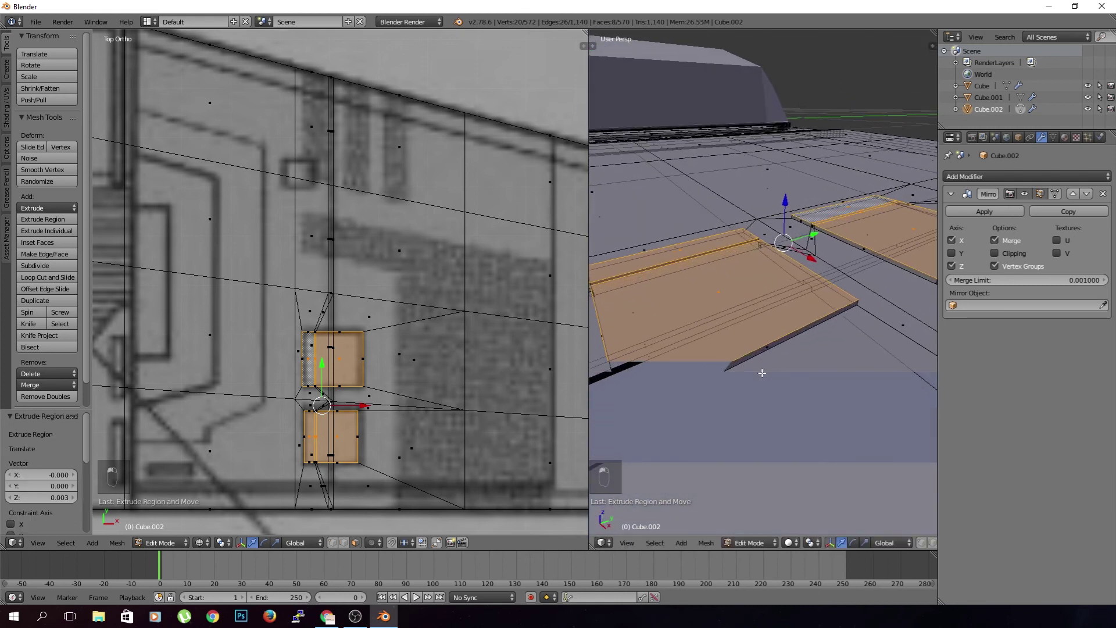
{"action": "key", "text": "ctrl+b"}
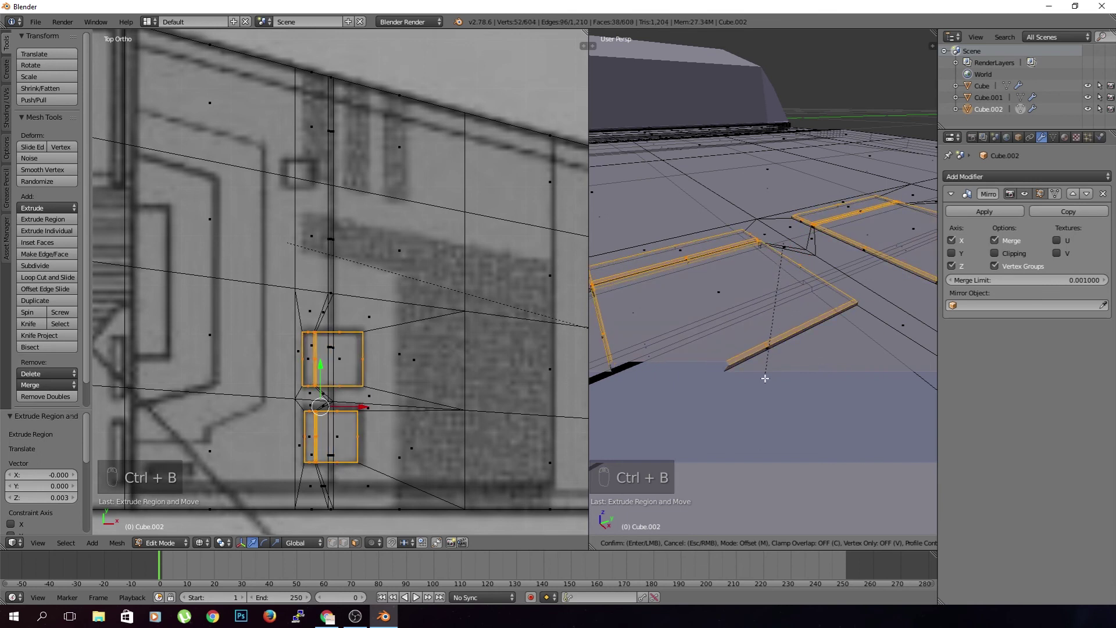
{"action": "left_click", "coordinate": [765, 379]}
{"action": "key", "text": "a"}
- Examine the raised squares and groove on the wing in Object Mode and close up in Edit Mode
{"action": "middle_click_drag", "start_coordinate": [765, 379], "coordinate": [800, 399]}
{"action": "key", "text": "Tab"}
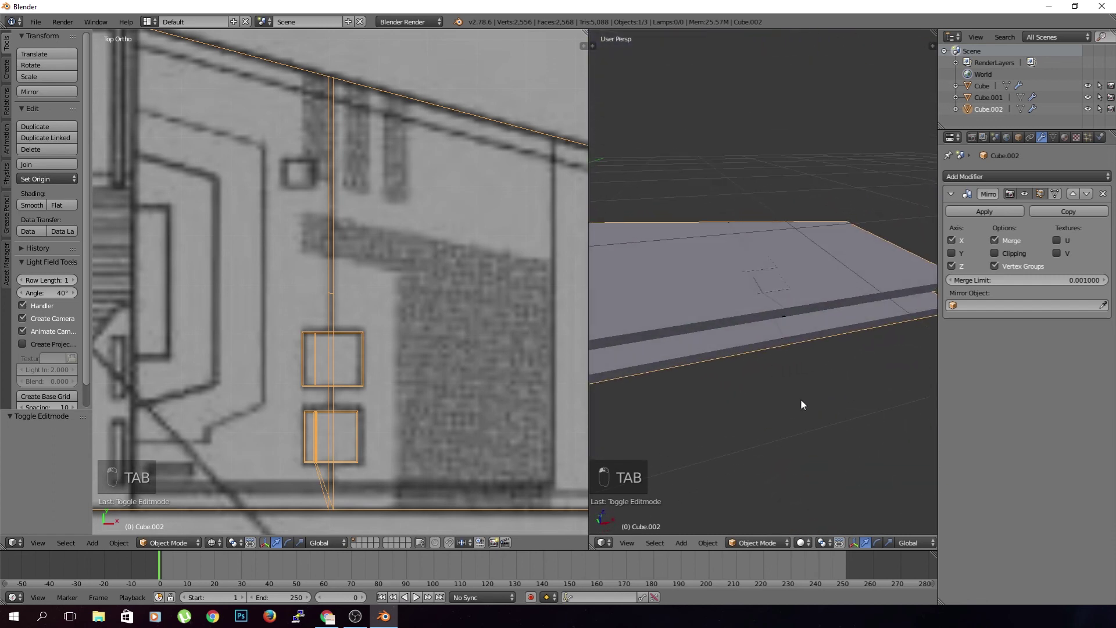
{"action": "key", "text": "Tab"}
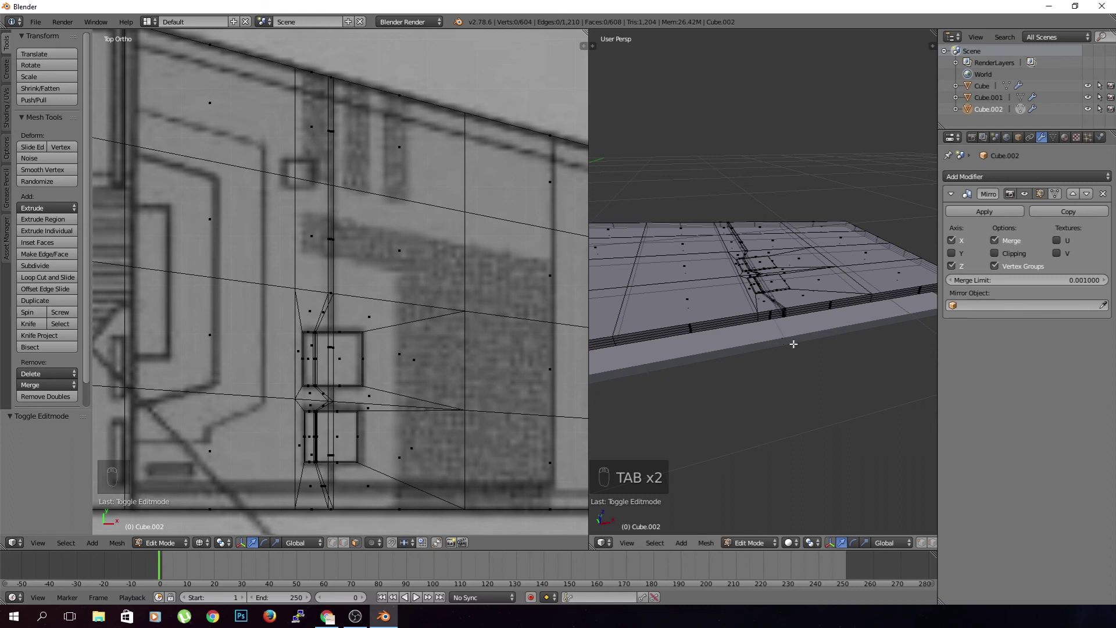
{"action": "middle_click_drag", "start_coordinate": [792, 351], "coordinate": [829, 309]}
{"action": "key", "text": "Tab"}
{"action": "key", "text": "Tab"}
{"action": "key", "text": "t"}
{"action": "key", "text": "t"}
{"action": "key", "text": "t"}
{"action": "key", "text": "t"}
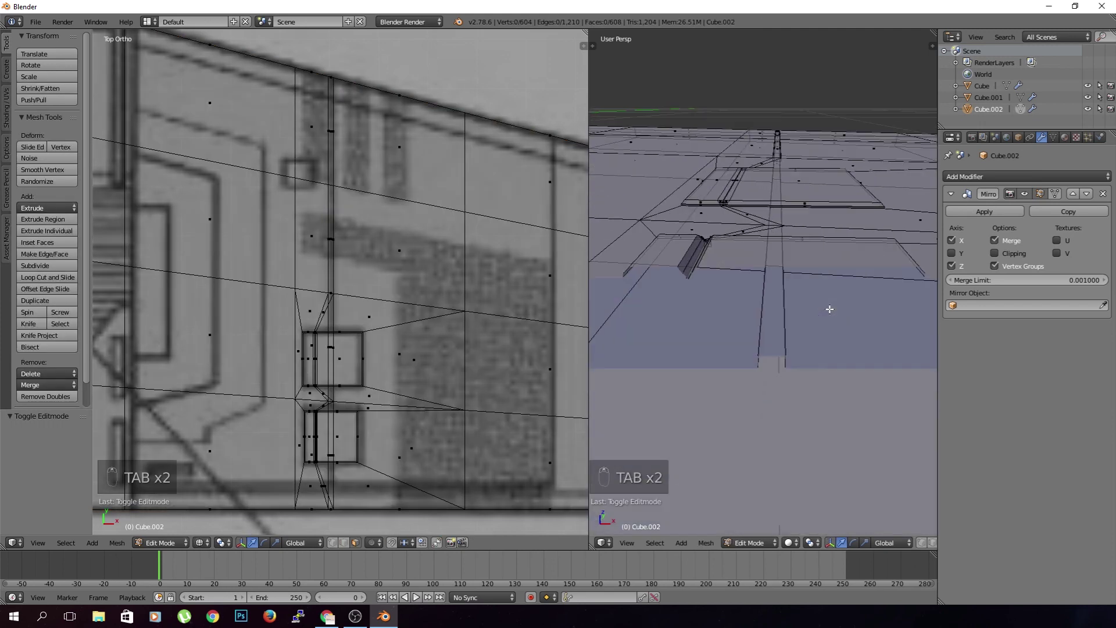
- Collapse the Right-axis background image settings and set the perspective view's clip start to 0.01
{"action": "key", "text": "n"}
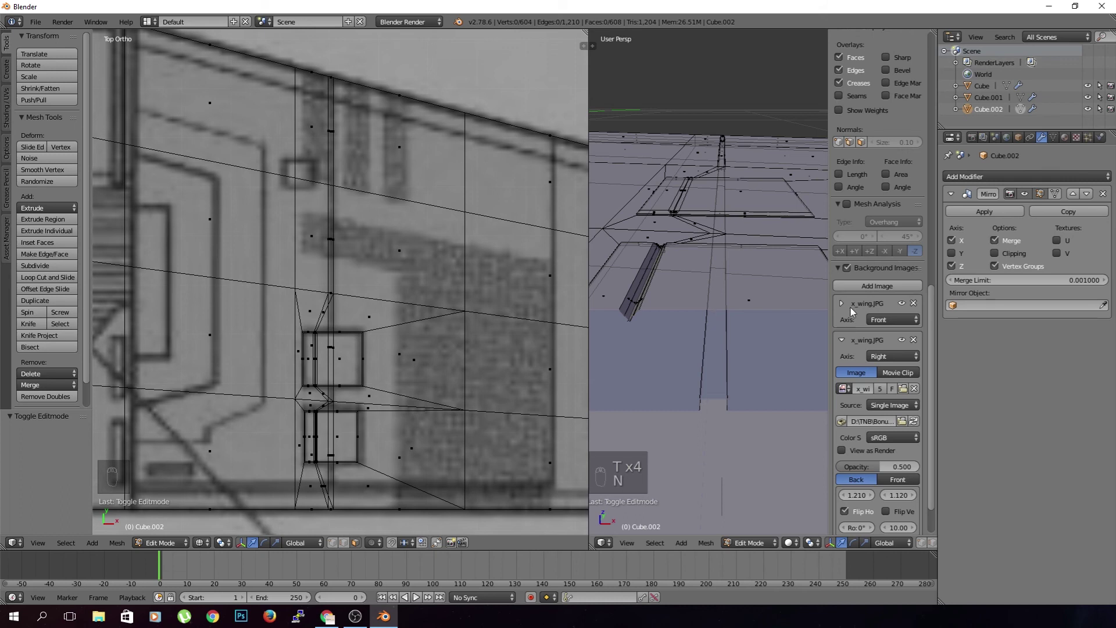
{"action": "left_click", "coordinate": [843, 341]}
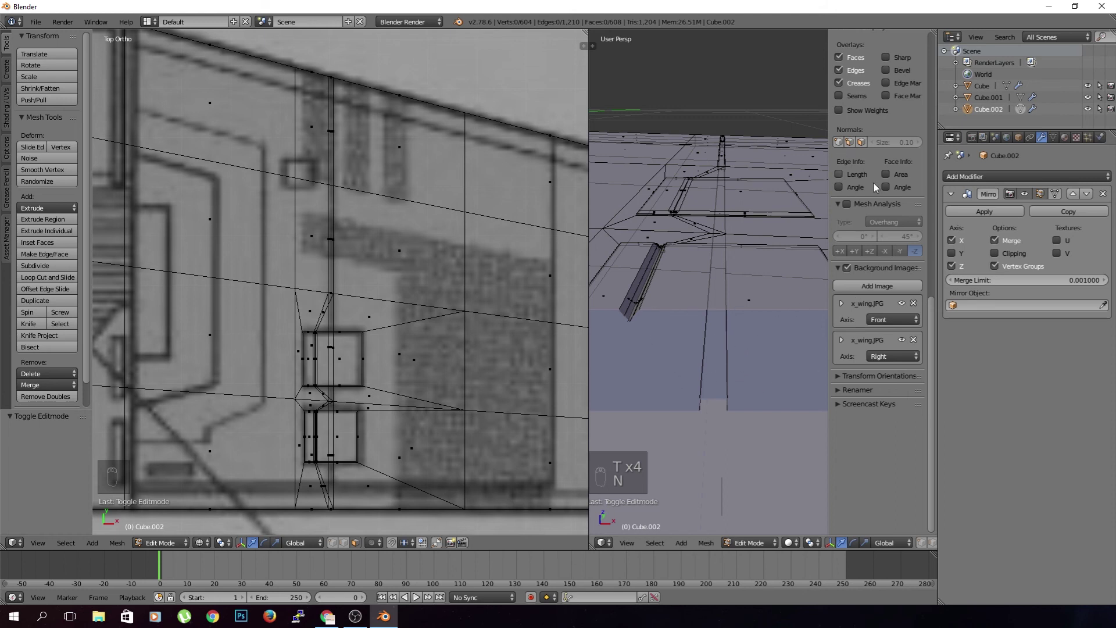
{"action": "scroll", "coordinate": [919, 462], "scroll_direction": "up", "scroll_amount": 1}
{"action": "scroll", "coordinate": [919, 462], "scroll_direction": "up", "scroll_amount": 2}
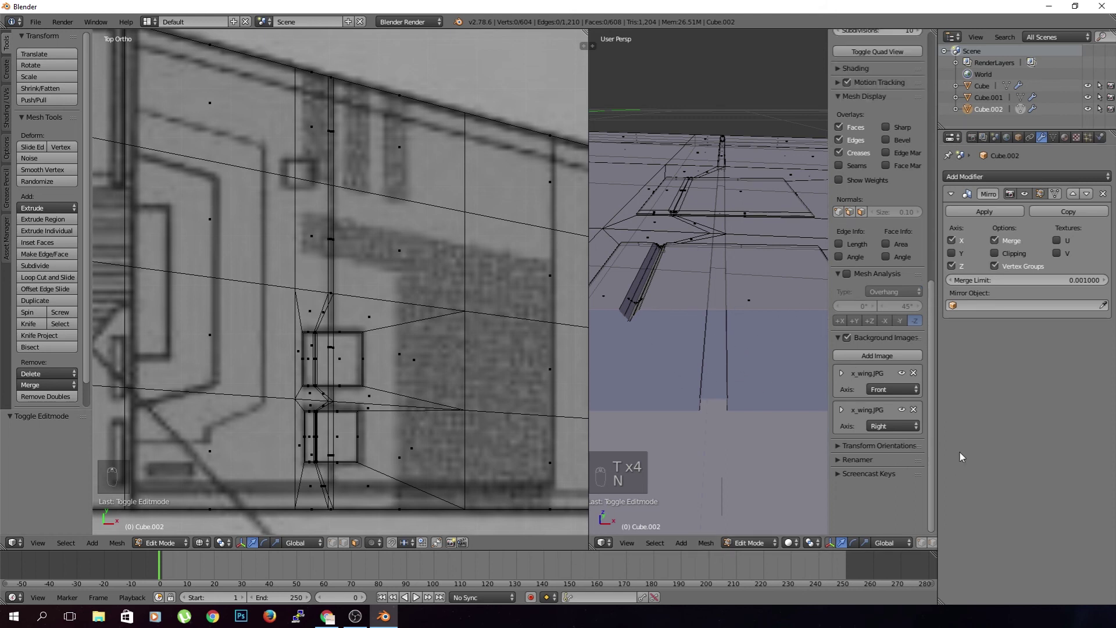
{"action": "scroll", "coordinate": [891, 458], "scroll_direction": "up", "scroll_amount": 10}
{"action": "scroll", "coordinate": [878, 283], "scroll_direction": "up", "scroll_amount": 7}
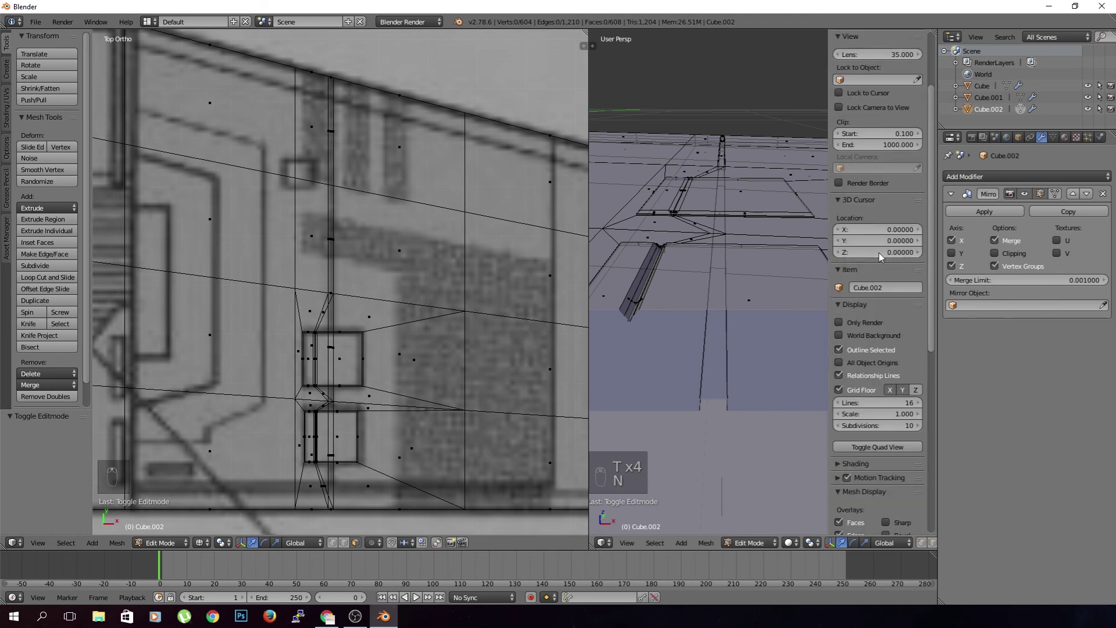
{"action": "scroll", "coordinate": [822, 86], "scroll_direction": "up", "scroll_amount": 3}
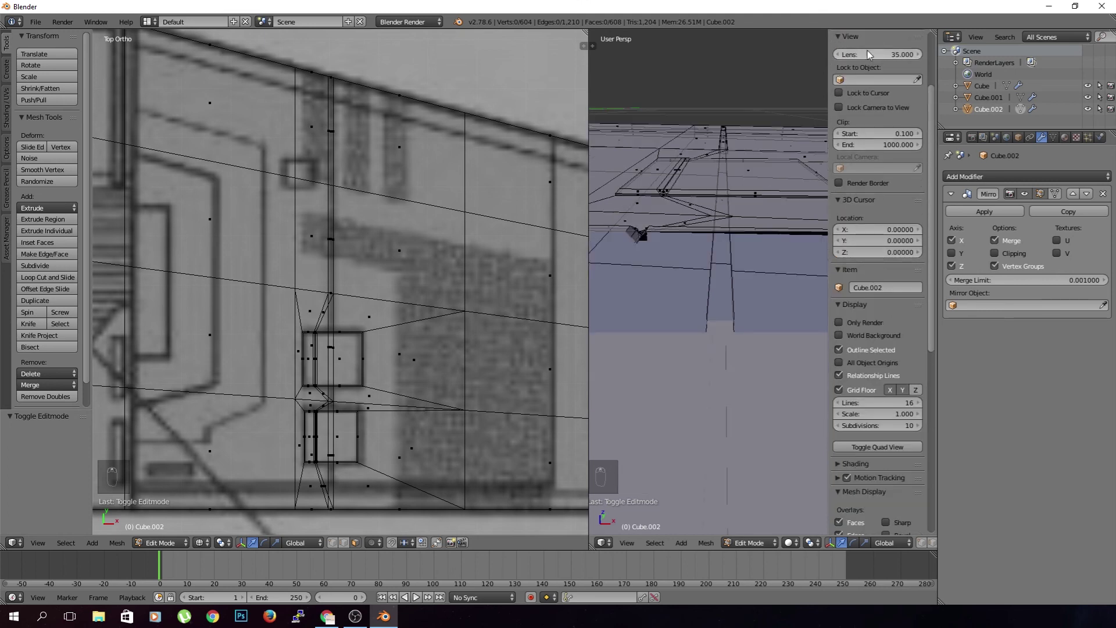
{"action": "left_click", "coordinate": [884, 134]}
{"action": "left_click", "coordinate": [892, 134]}
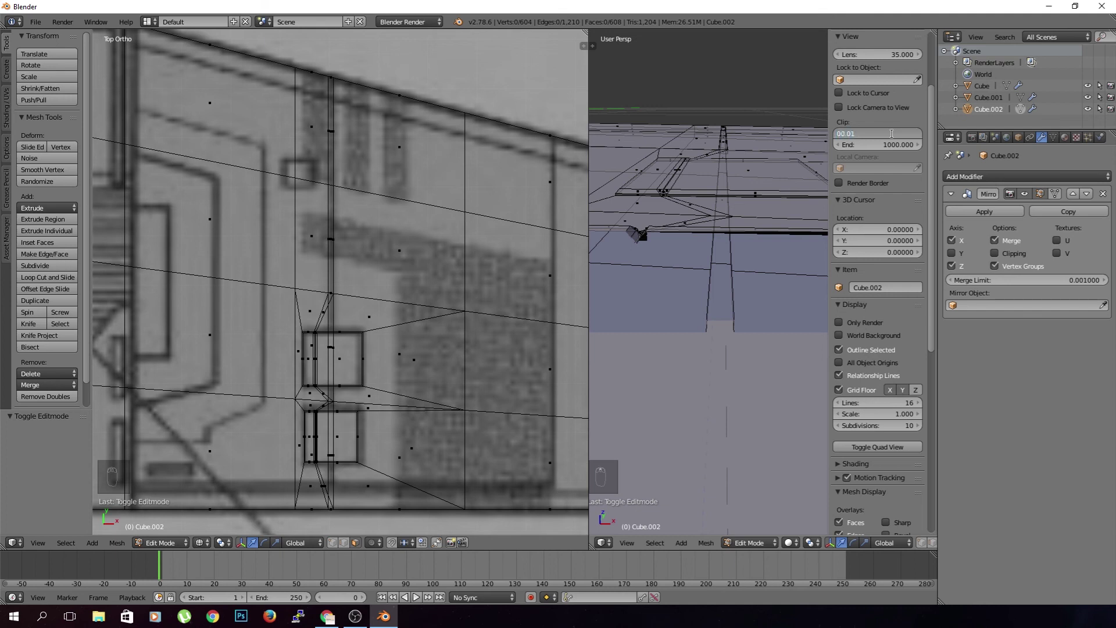
{"action": "key", "text": "Return"}
{"action": "scroll", "coordinate": [755, 262], "scroll_direction": "up", "scroll_amount": 2}
- Snap the misplaced 3D cursor back to the scene centre
{"action": "left_click", "coordinate": [746, 121]}
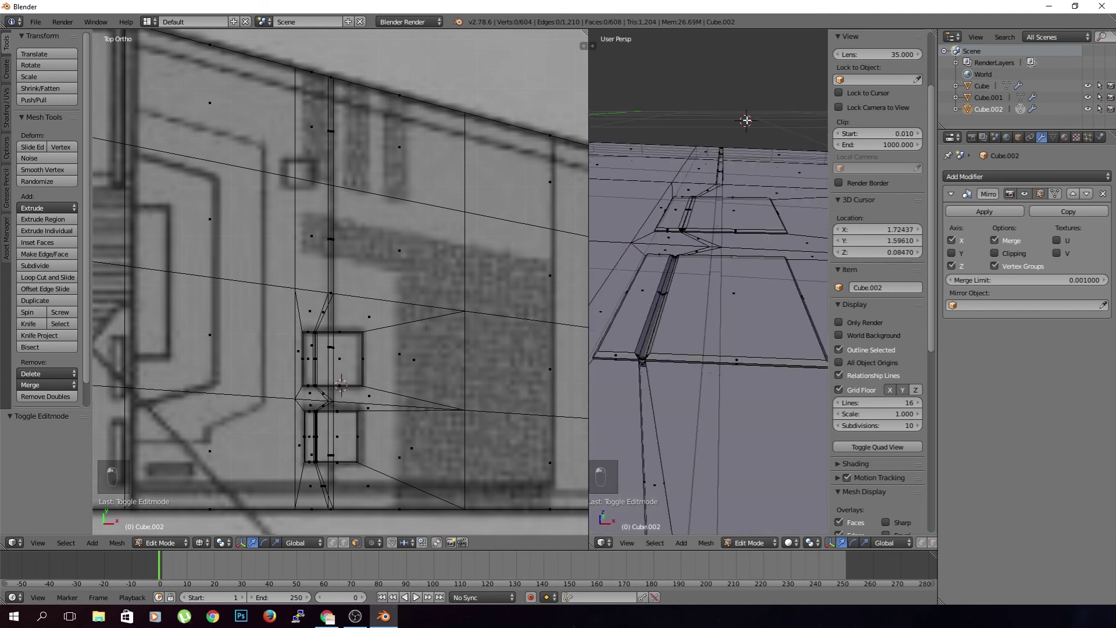
{"action": "middle_click_drag", "start_coordinate": [745, 120], "coordinate": [743, 149]}
{"action": "key", "text": "shift+s"}
{"action": "left_click", "coordinate": [738, 176]}
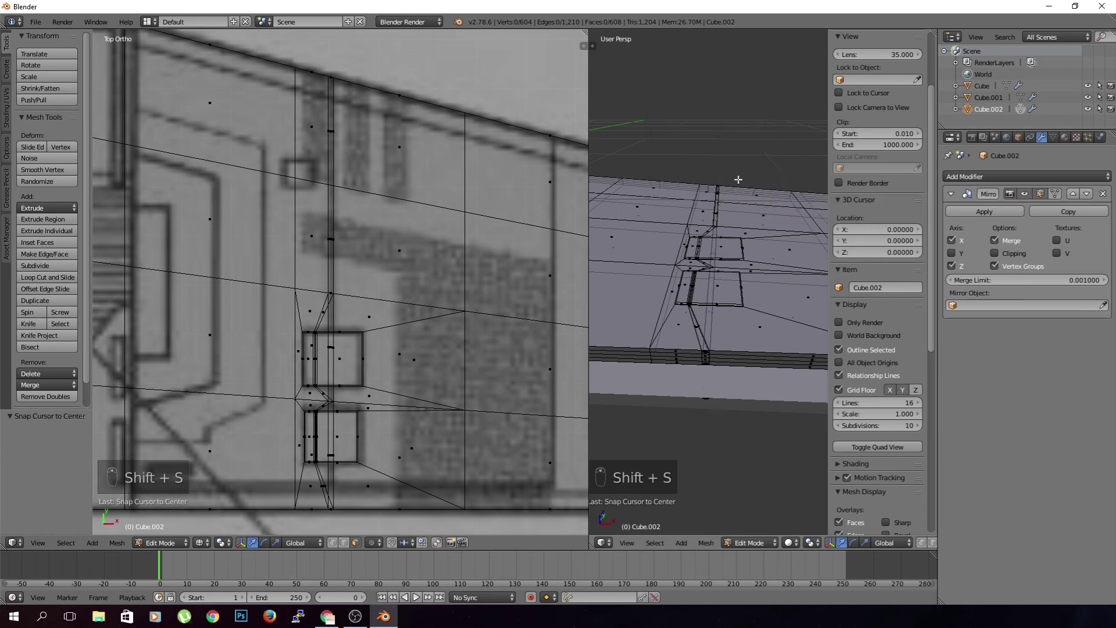
{"action": "scroll", "coordinate": [739, 180], "scroll_direction": "down", "scroll_amount": 5}
{"action": "middle_click_drag", "start_coordinate": [708, 316], "coordinate": [720, 312]}
- Start saving the file, go to the starWars folder above ref and create a folder named scenes
{"action": "key", "text": "ctrl+s"}
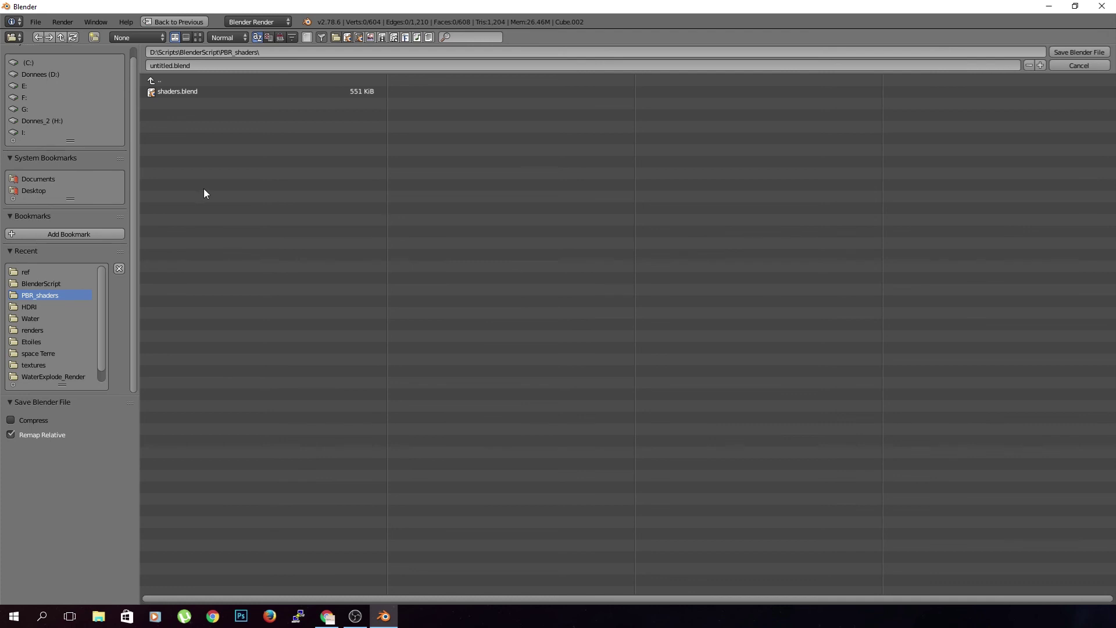
{"action": "left_click", "coordinate": [59, 271]}
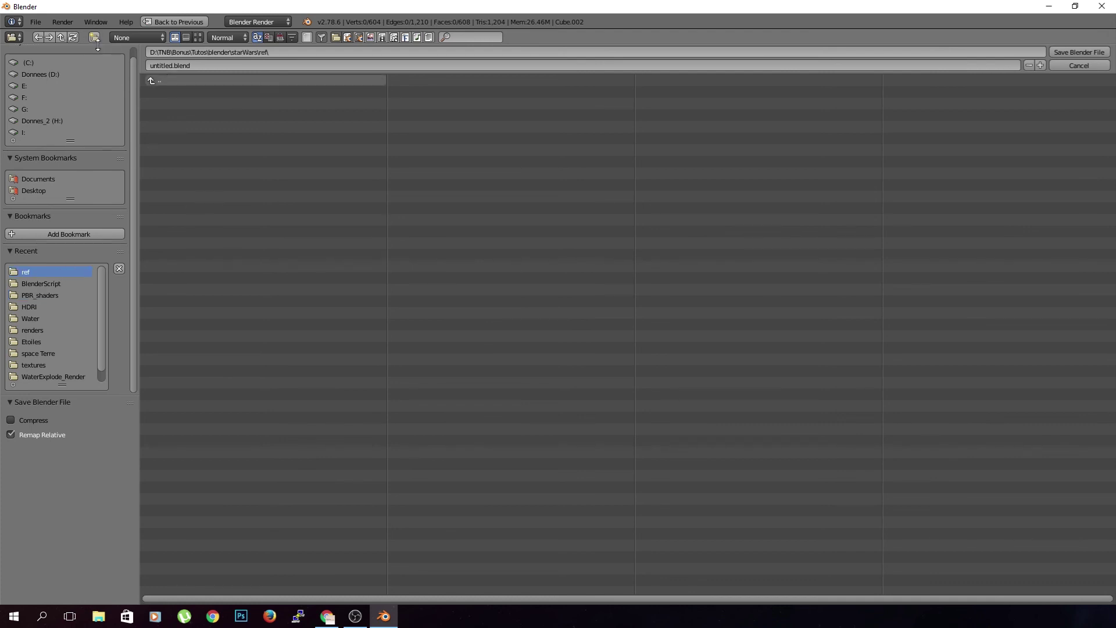
{"action": "left_click", "coordinate": [151, 81]}
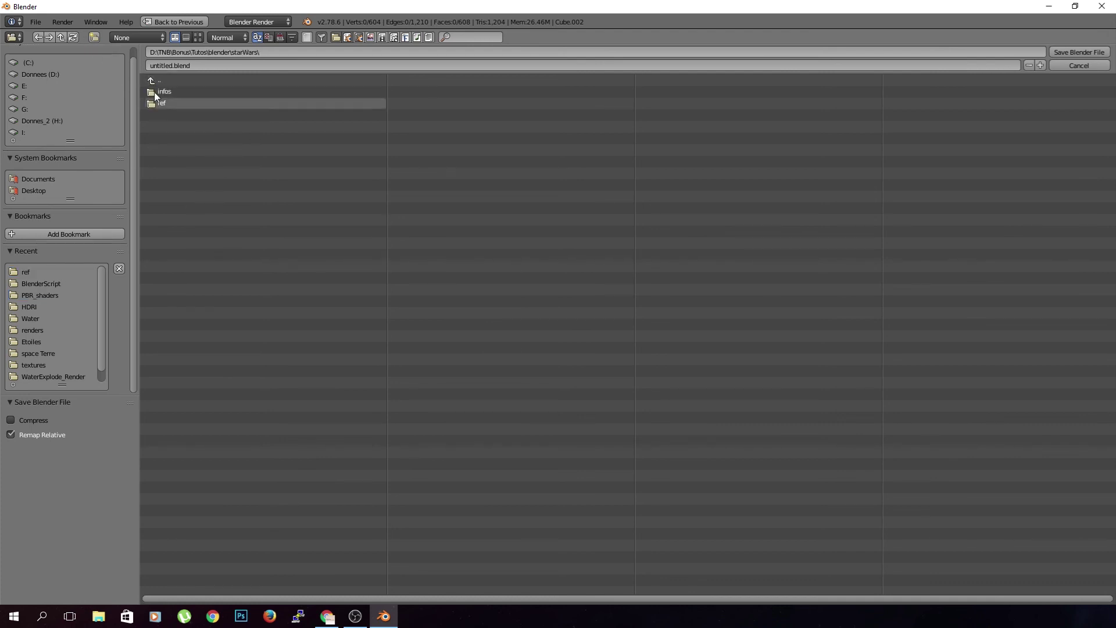
{"action": "left_click", "coordinate": [94, 37]}
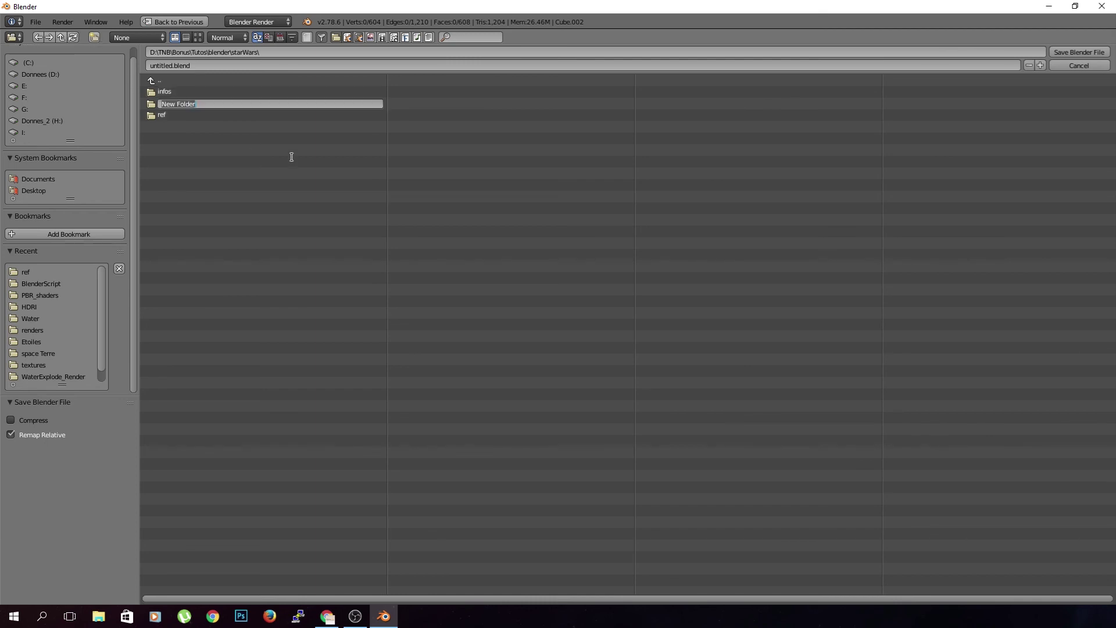
{"action": "type", "text": "scenes"}
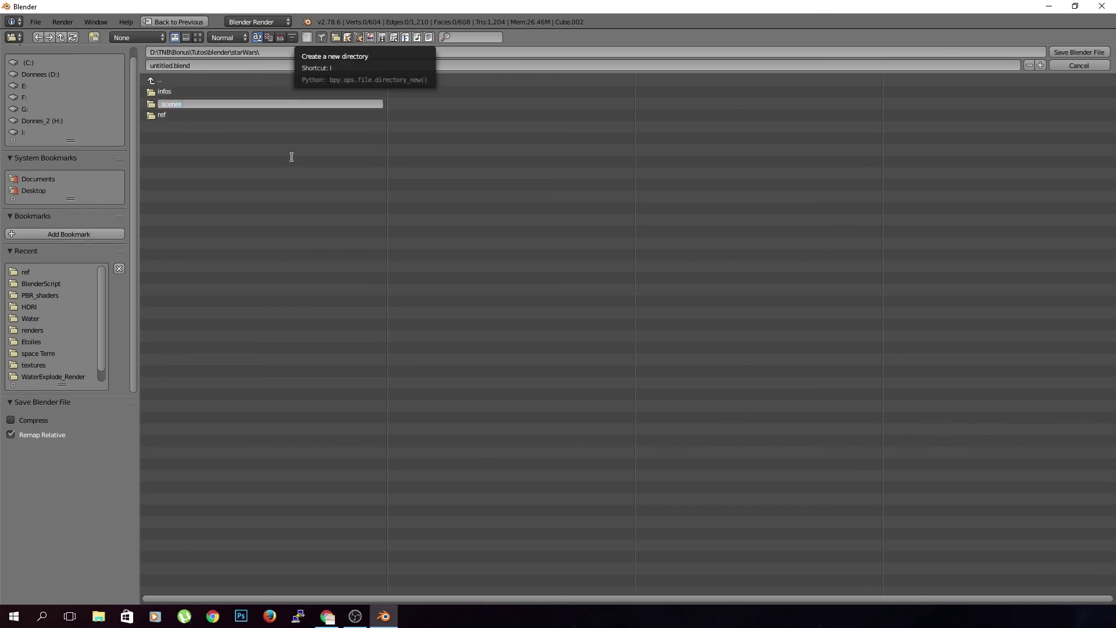
{"action": "key", "text": "Return"}
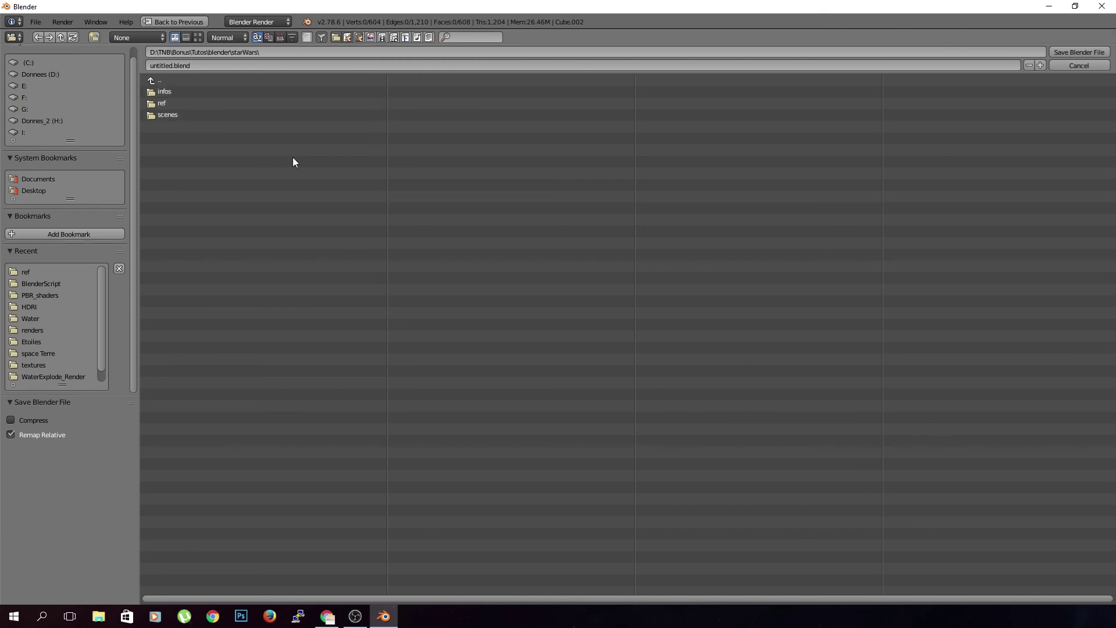
- Create a folder named assets inside the scenes folder and open it
{"action": "left_click", "coordinate": [153, 116]}
{"action": "left_click", "coordinate": [94, 37]}
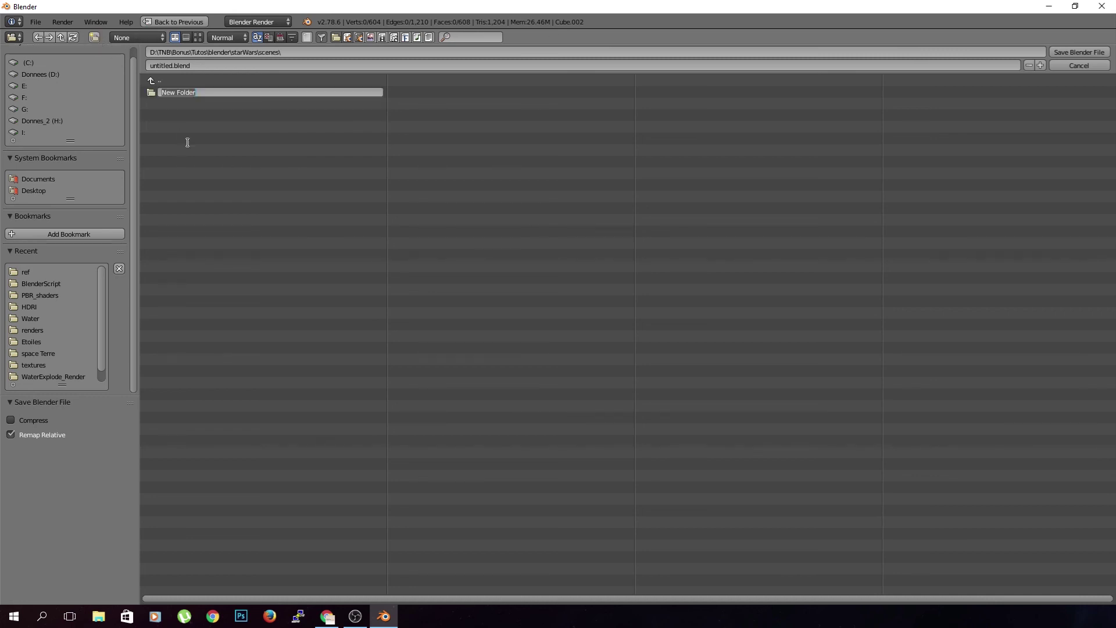
{"action": "key", "text": "Return"}
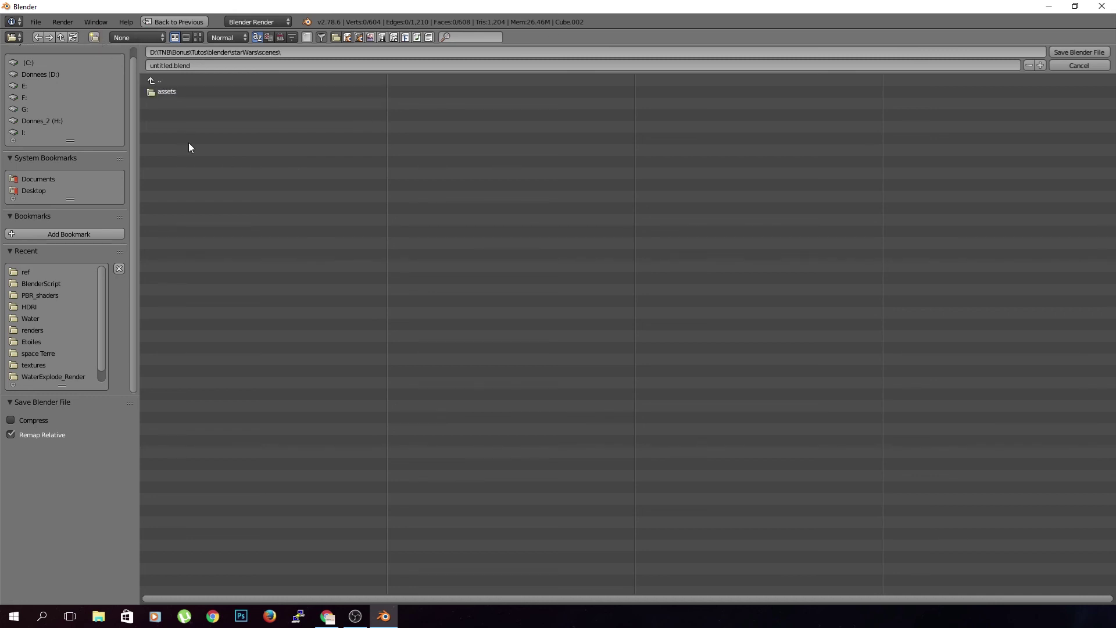
{"action": "left_click", "coordinate": [168, 93]}
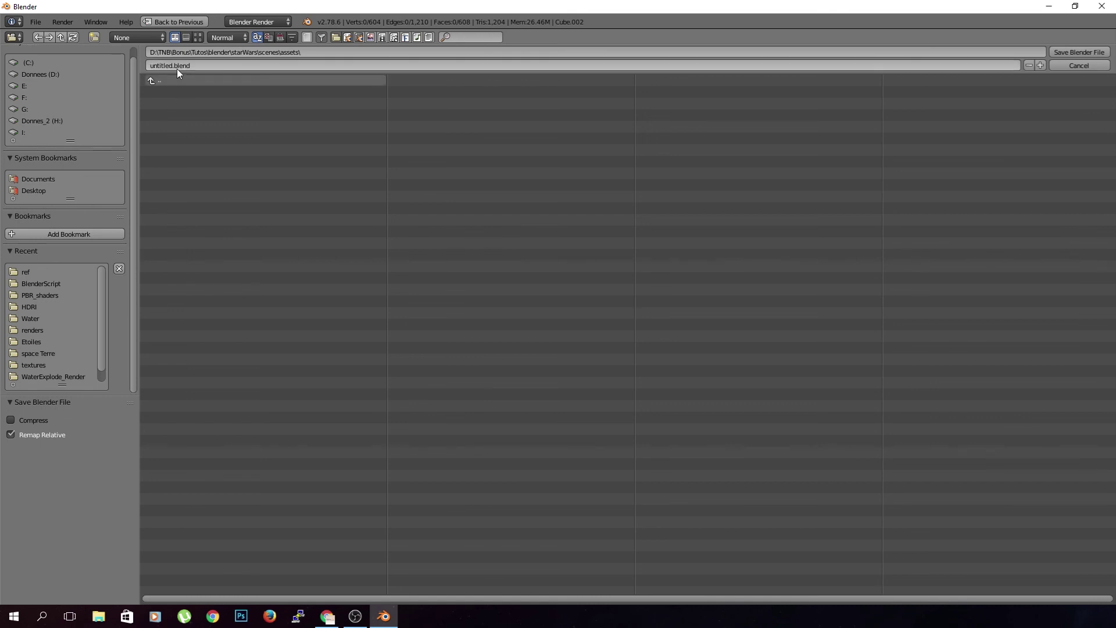
- Create a folder named xWing inside the assets folder and open it
{"action": "left_click", "coordinate": [97, 40]}
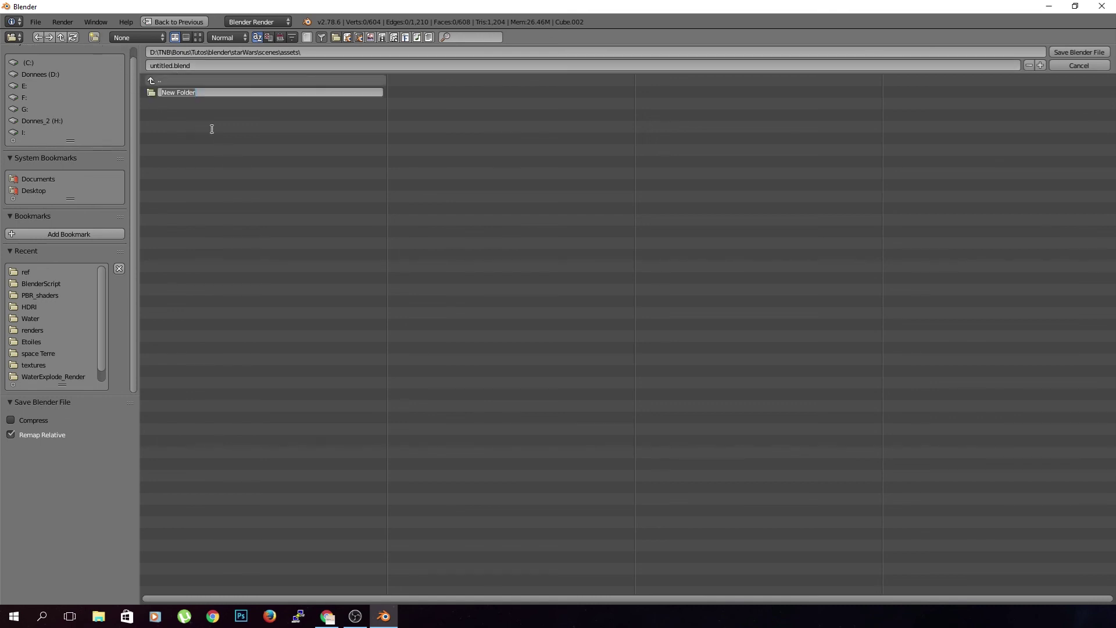
{"action": "type", "text": "xW"}
{"action": "key", "text": "Return"}
{"action": "left_click", "coordinate": [175, 93]}
- Name the file xWing_mode1.blend and save it in the xWing folder
{"action": "left_click", "coordinate": [172, 65]}
{"action": "type", "text": "swing1blend"}
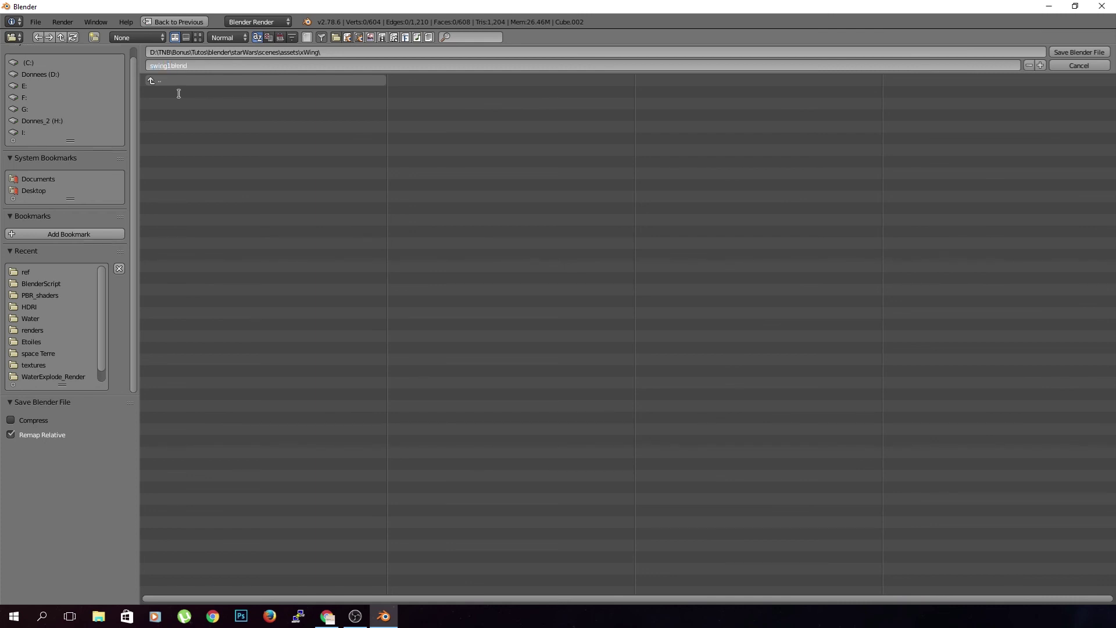
{"action": "type", "text": "xWing_mode"}
{"action": "key", "text": "Return"}
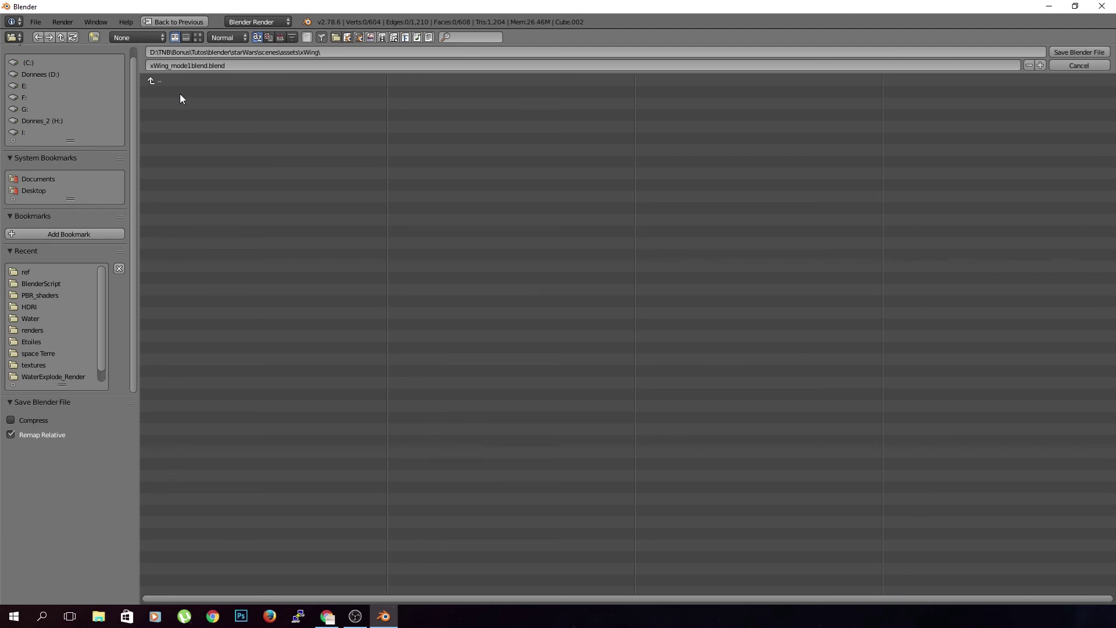
{"action": "left_click", "coordinate": [205, 66]}
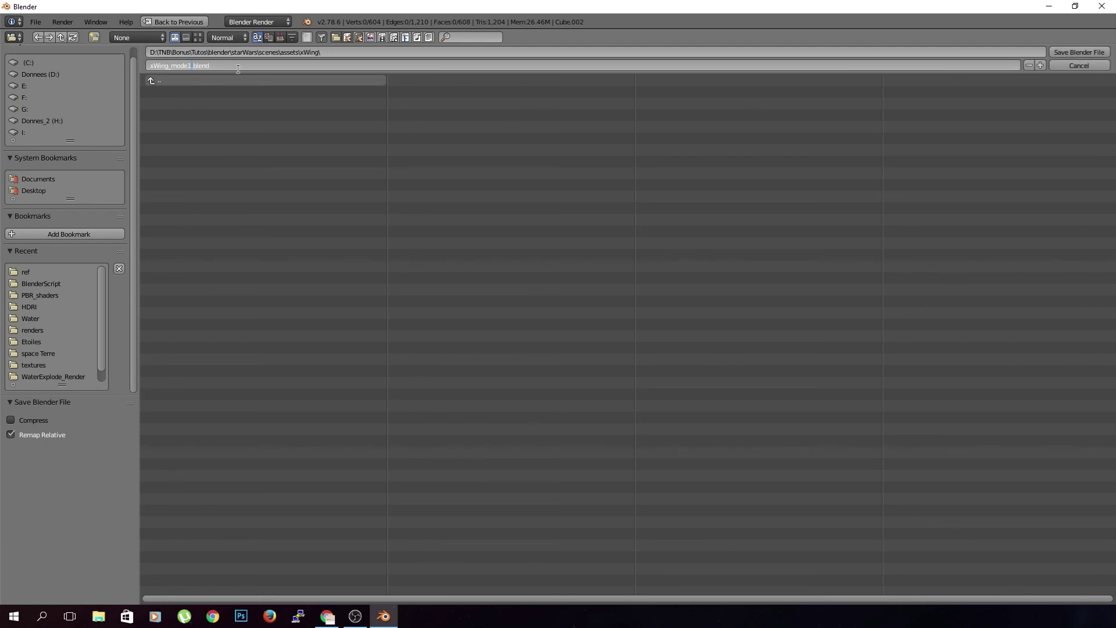
{"action": "key", "text": "Return"}
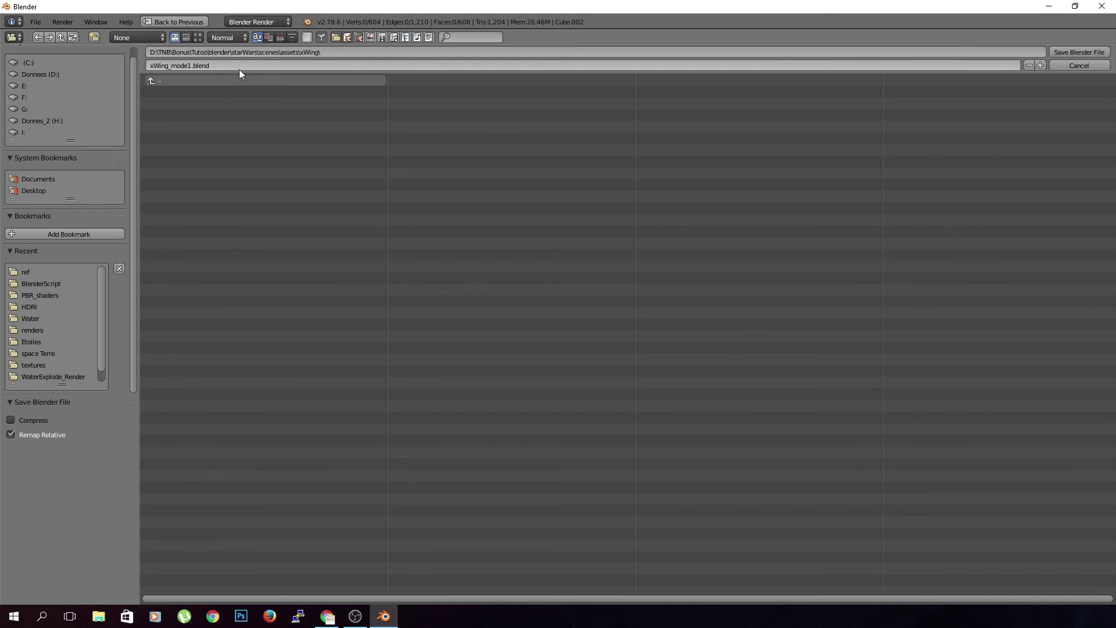
{"action": "left_click", "coordinate": [1056, 52]}
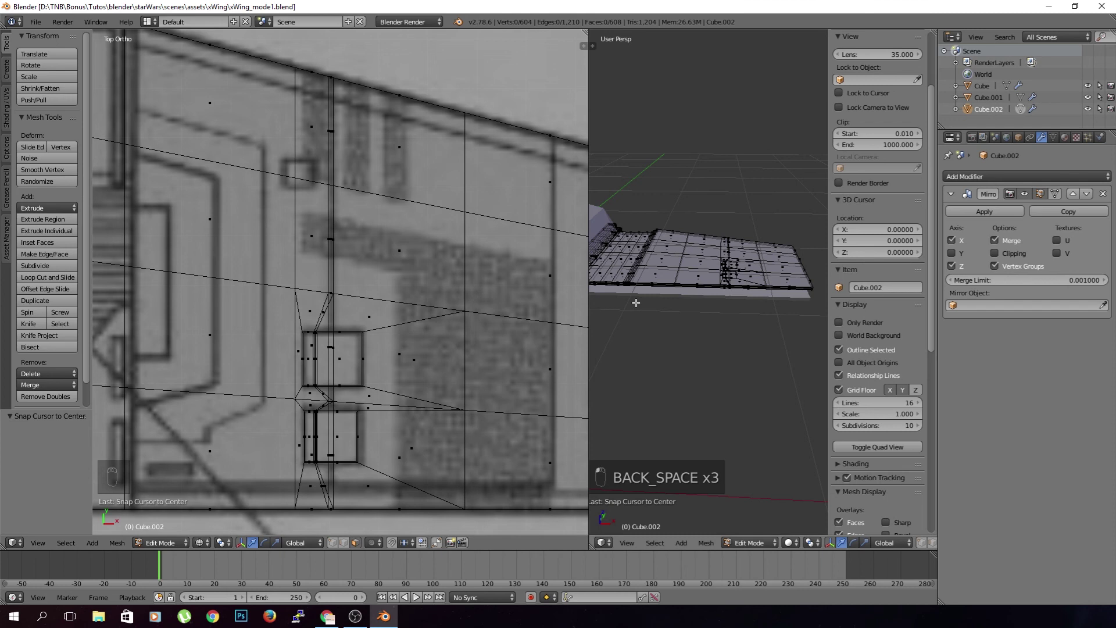
- View the whole X-Wing in Object Mode, and return to editing the wing near its upper blueprint details
{"action": "key", "text": "Tab"}
{"action": "middle_click_drag", "start_coordinate": [626, 304], "coordinate": [755, 333]}
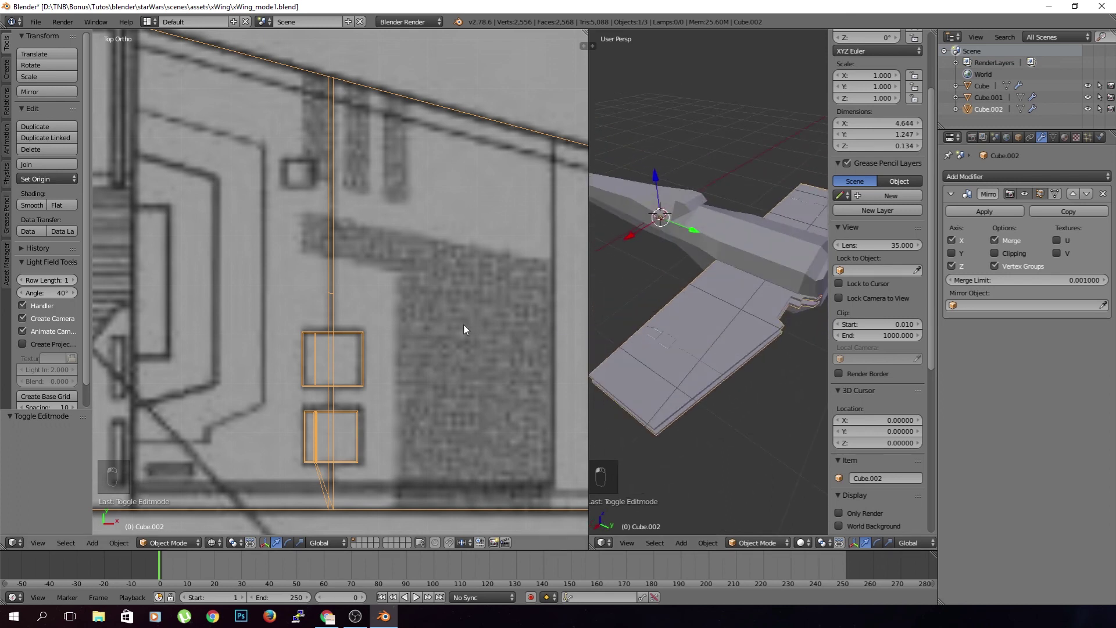
{"action": "key", "text": "Tab"}
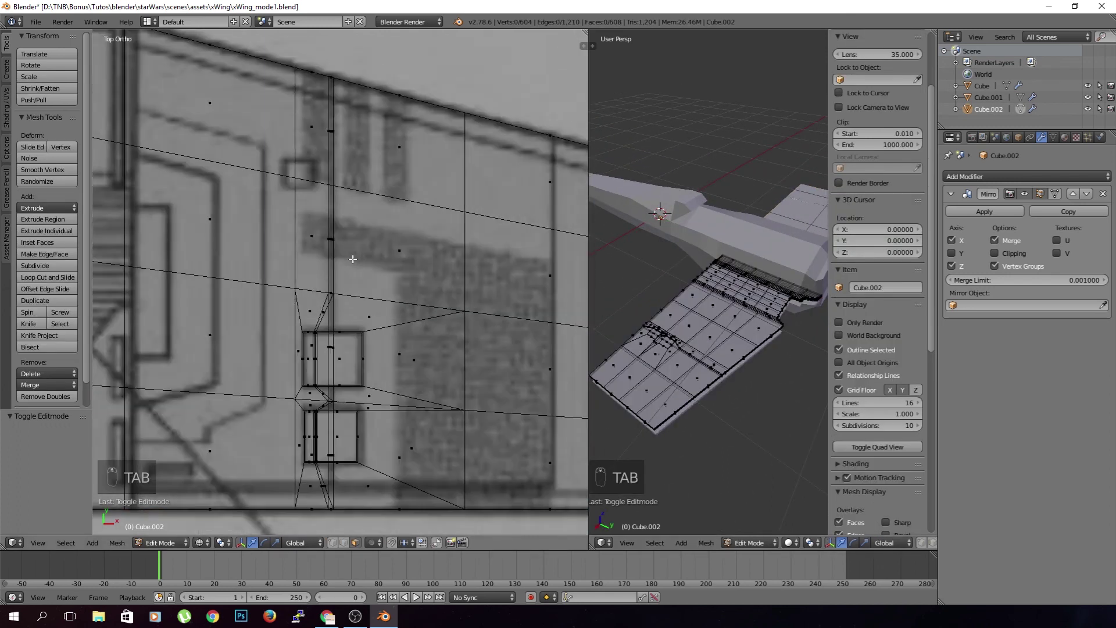
{"action": "scroll", "coordinate": [353, 259], "scroll_direction": "up", "scroll_amount": 4}
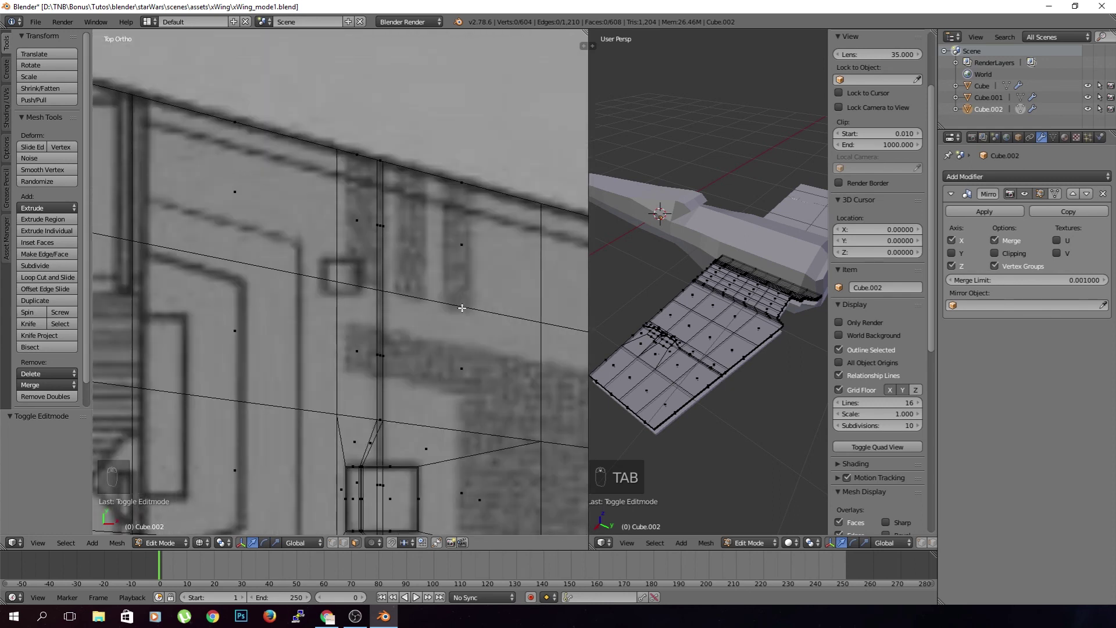
- Select the two vertical wing edges beside the small blueprint square and move them -0.031 along X, past the square's outline
{"action": "scroll", "coordinate": [462, 308], "scroll_direction": "up", "scroll_amount": 3}
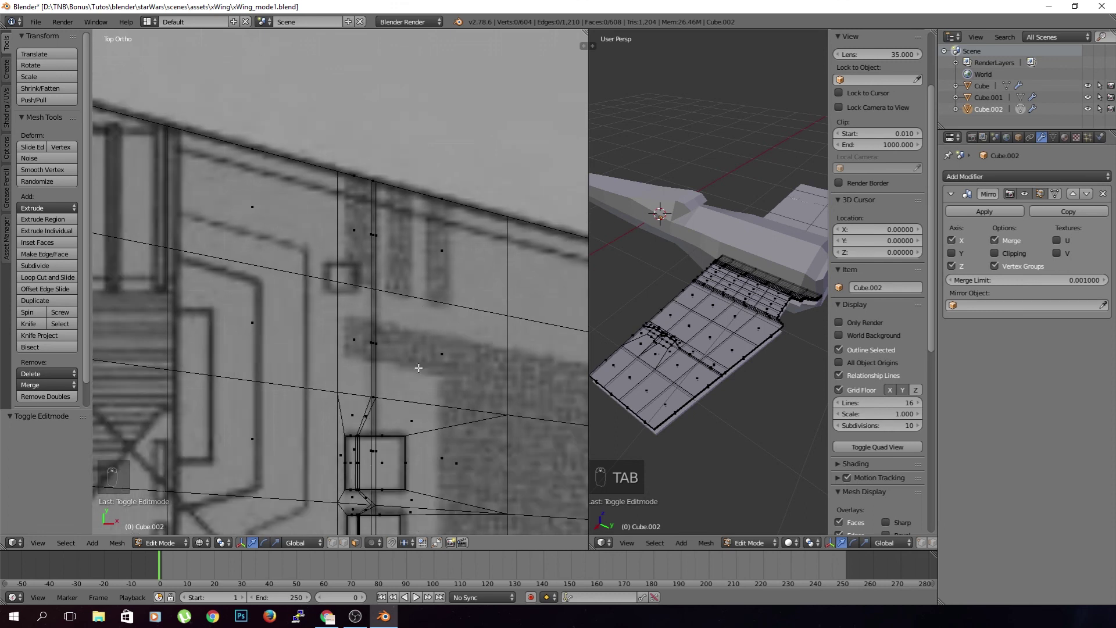
{"action": "left_click", "coordinate": [343, 542]}
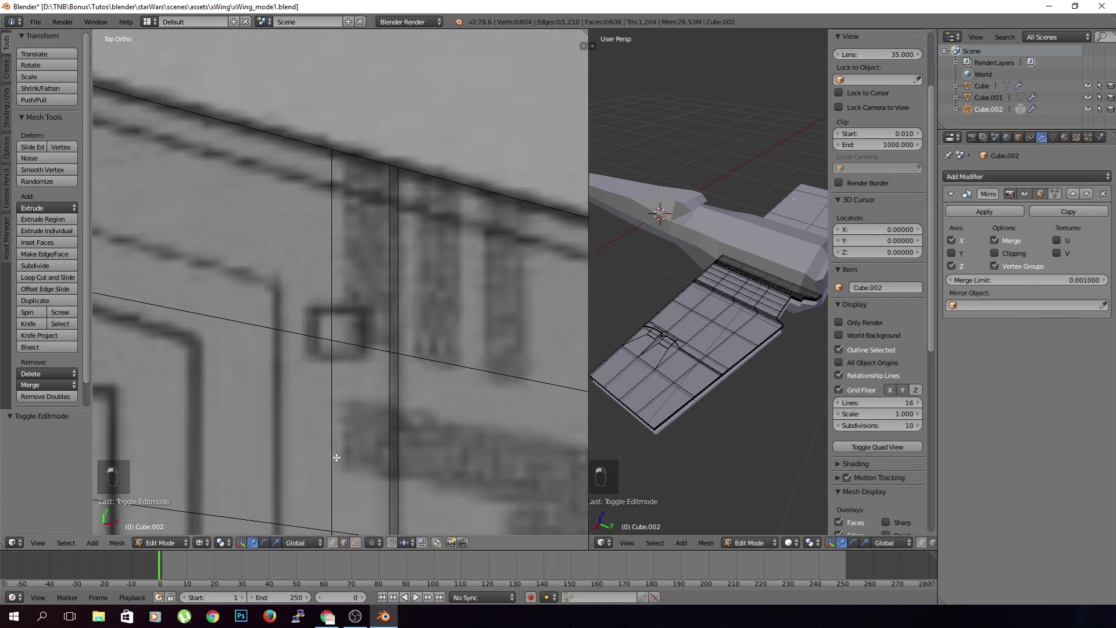
{"action": "right_click", "coordinate": [337, 326]}
{"action": "right_click", "coordinate": [342, 399]}
{"action": "key", "text": "a"}
{"action": "right_click", "coordinate": [338, 380]}
{"action": "right_click", "coordinate": [334, 317], "text": "shift"}
{"action": "left_click_drag", "start_coordinate": [381, 344], "coordinate": [351, 346]}
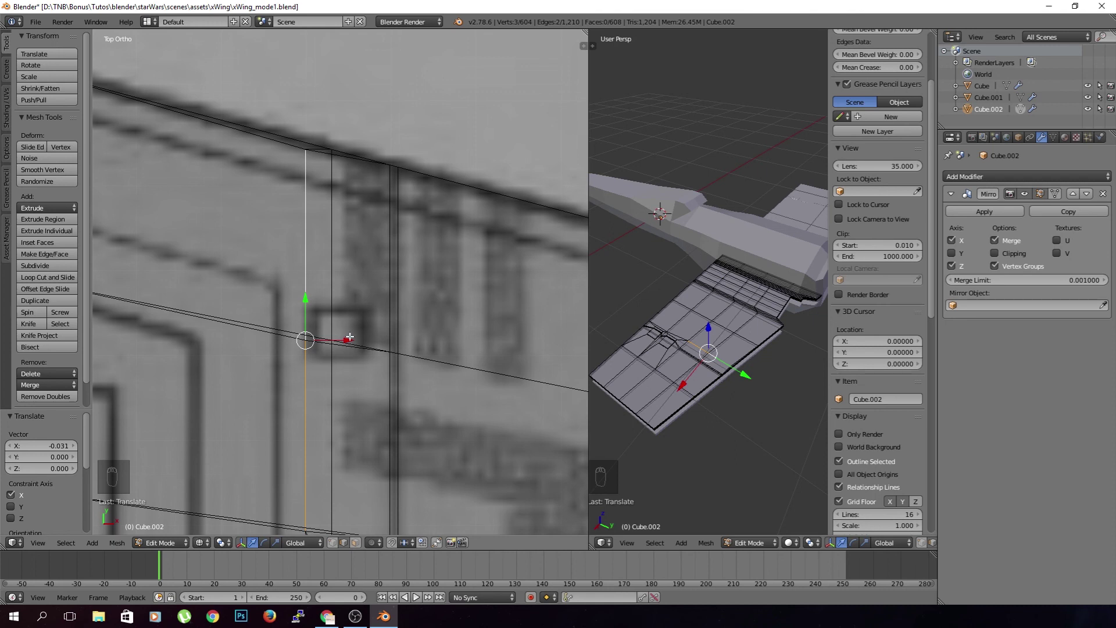
- Inset the upper wing face between the moved edge and the groove with a thickness of about 0.04
{"action": "key", "text": "a"}
{"action": "left_click", "coordinate": [355, 541]}
{"action": "right_click", "coordinate": [367, 300]}
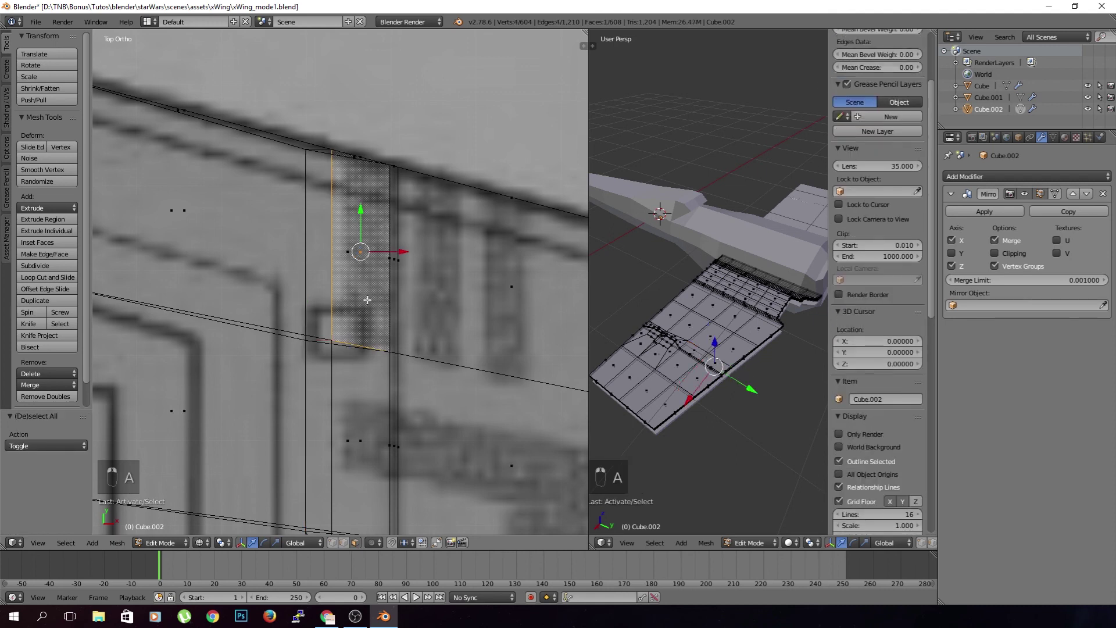
{"action": "right_click", "coordinate": [347, 257], "text": "shift"}
{"action": "middle_click_drag", "start_coordinate": [360, 299], "coordinate": [364, 315], "text": "shift"}
{"action": "key", "text": "i"}
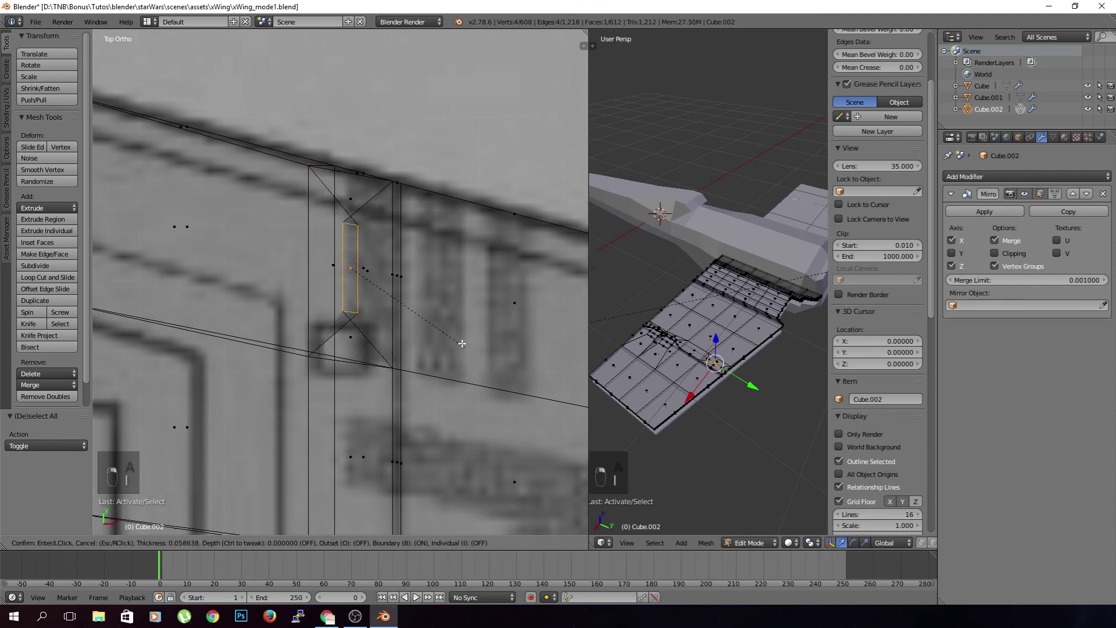
{"action": "left_click", "coordinate": [474, 357]}
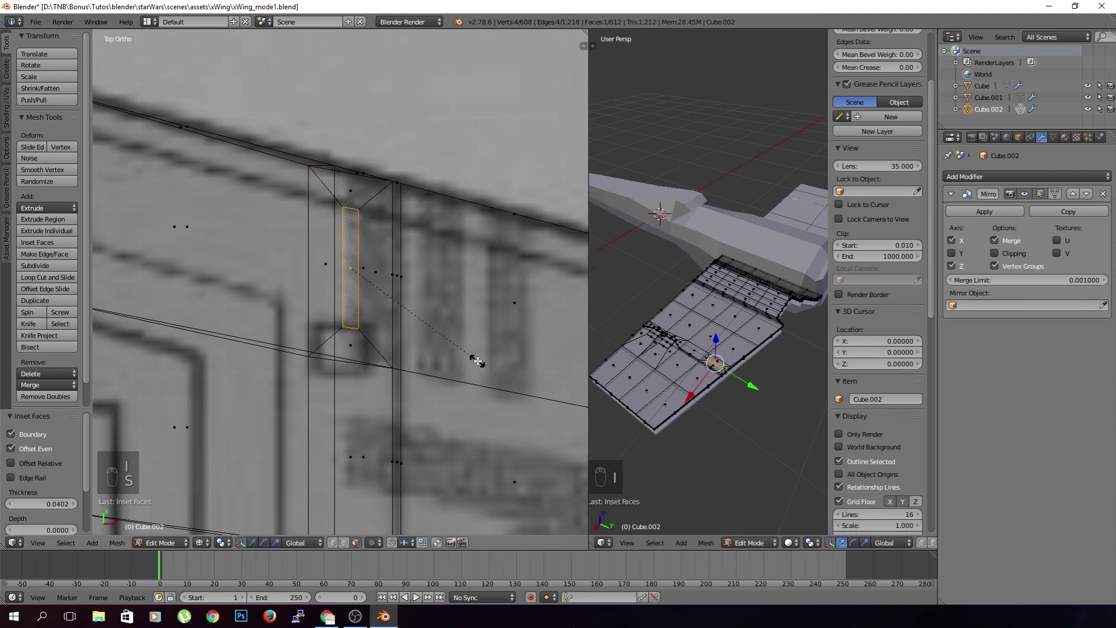
- Scale the inset face to 0.286 along Y and move it onto the small blueprint square
{"action": "key", "text": "s"}
{"action": "key", "text": "y"}
{"action": "left_click", "coordinate": [387, 309]}
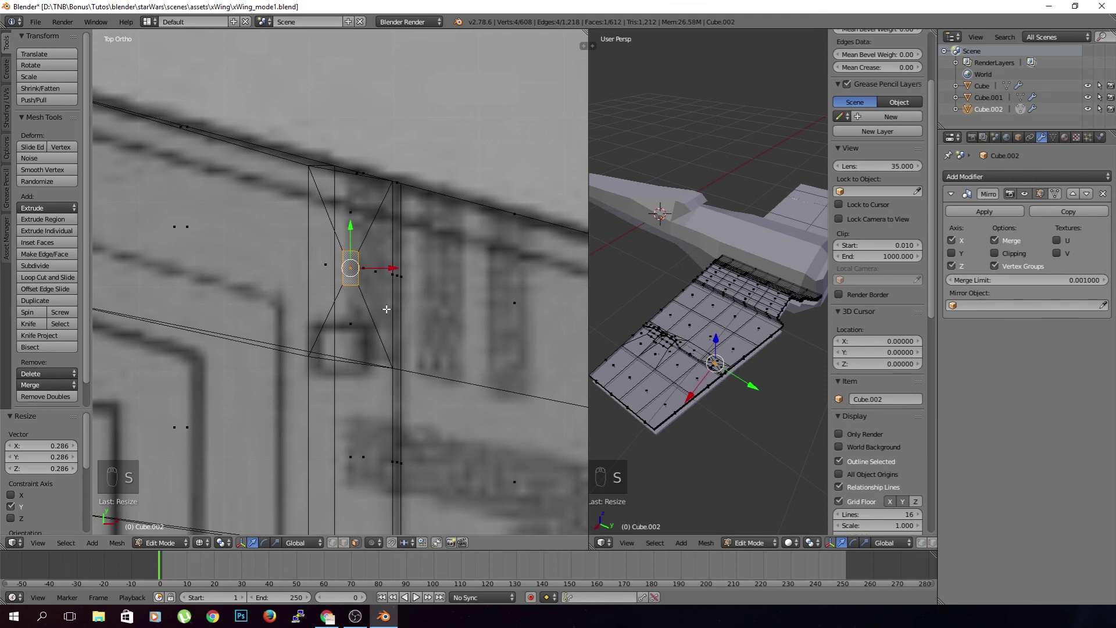
{"action": "scroll", "coordinate": [386, 310], "scroll_direction": "up", "scroll_amount": 3}
{"action": "left_click_drag", "start_coordinate": [356, 211], "coordinate": [356, 340]}
{"action": "left_click_drag", "start_coordinate": [403, 373], "coordinate": [355, 373]}
{"action": "scroll", "coordinate": [356, 361], "scroll_direction": "down", "scroll_amount": 3, "text": "shift"}
- Move the surrounding panel's lower edge down along Y until it sits below the small blueprint square
{"action": "left_click", "coordinate": [344, 543]}
{"action": "scroll", "coordinate": [728, 385], "scroll_direction": "up", "scroll_amount": 8}
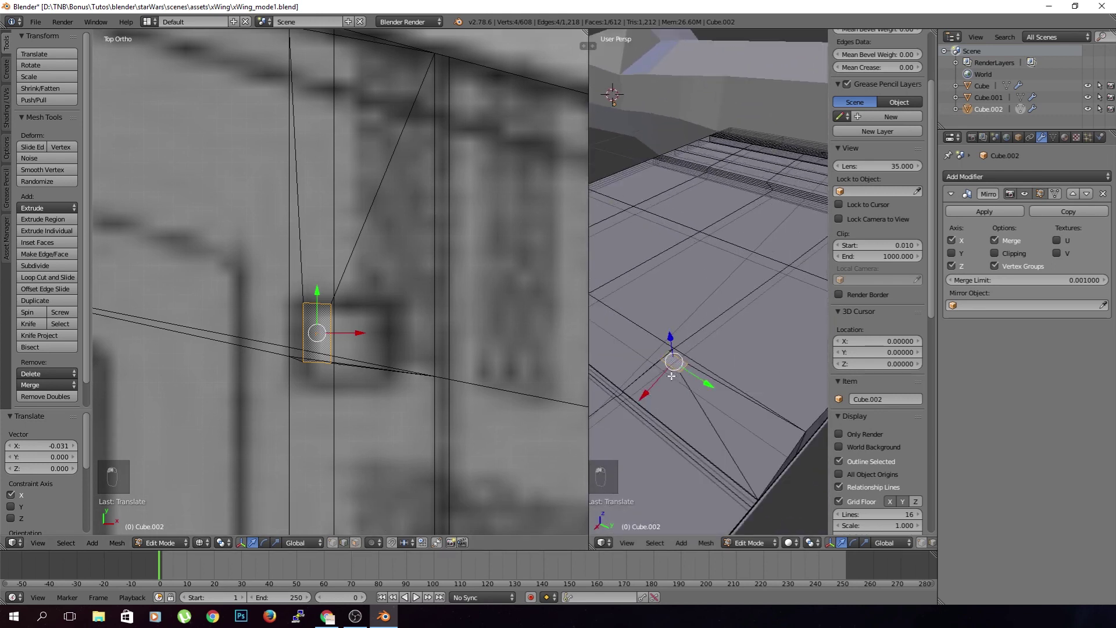
{"action": "right_click", "coordinate": [376, 367]}
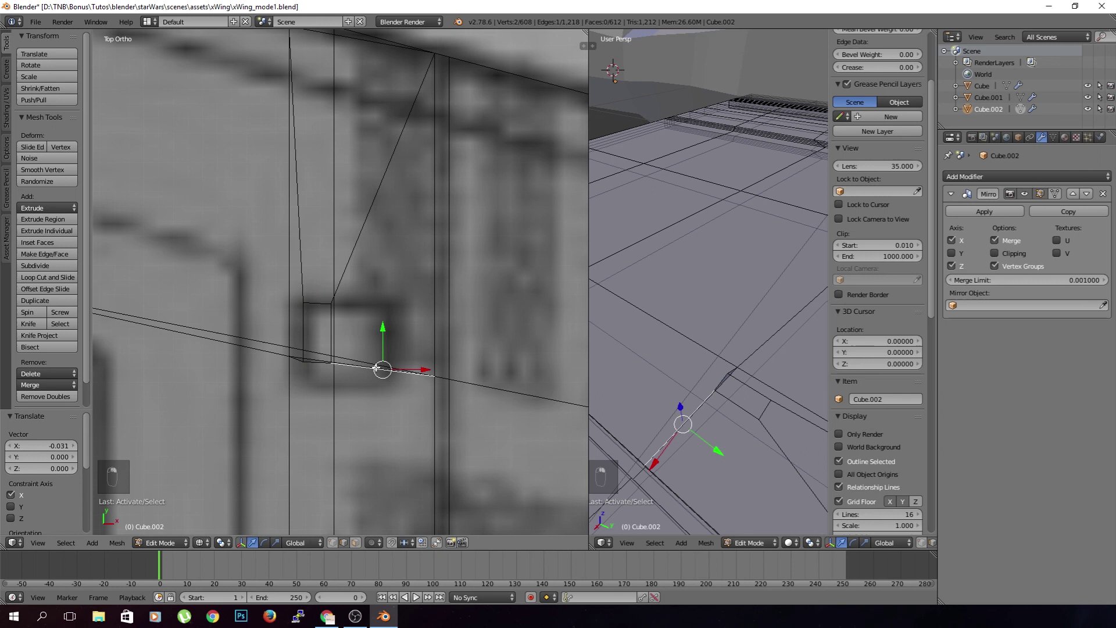
{"action": "key", "text": "ctrl+z"}
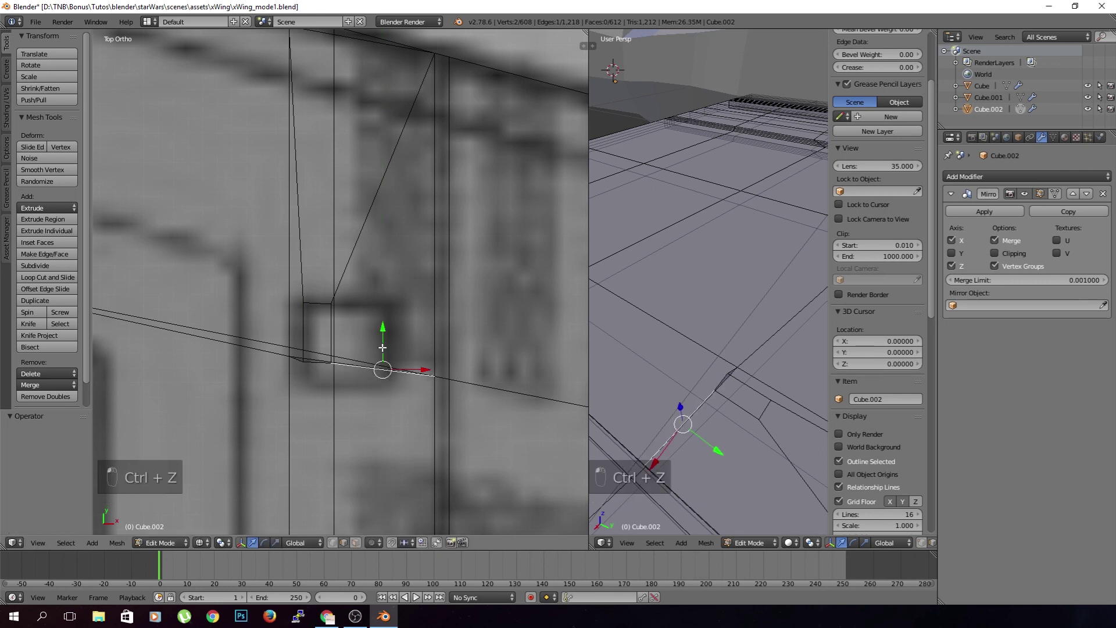
{"action": "key", "text": "g"}
{"action": "key", "text": "y"}
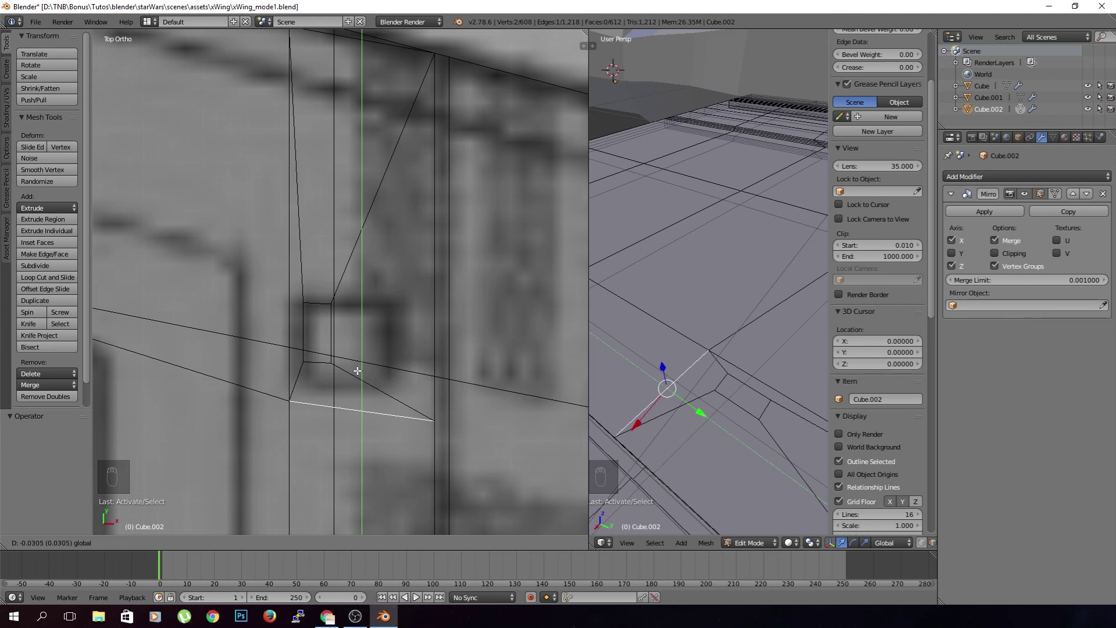
{"action": "left_click", "coordinate": [357, 380]}
{"action": "key", "text": "a"}
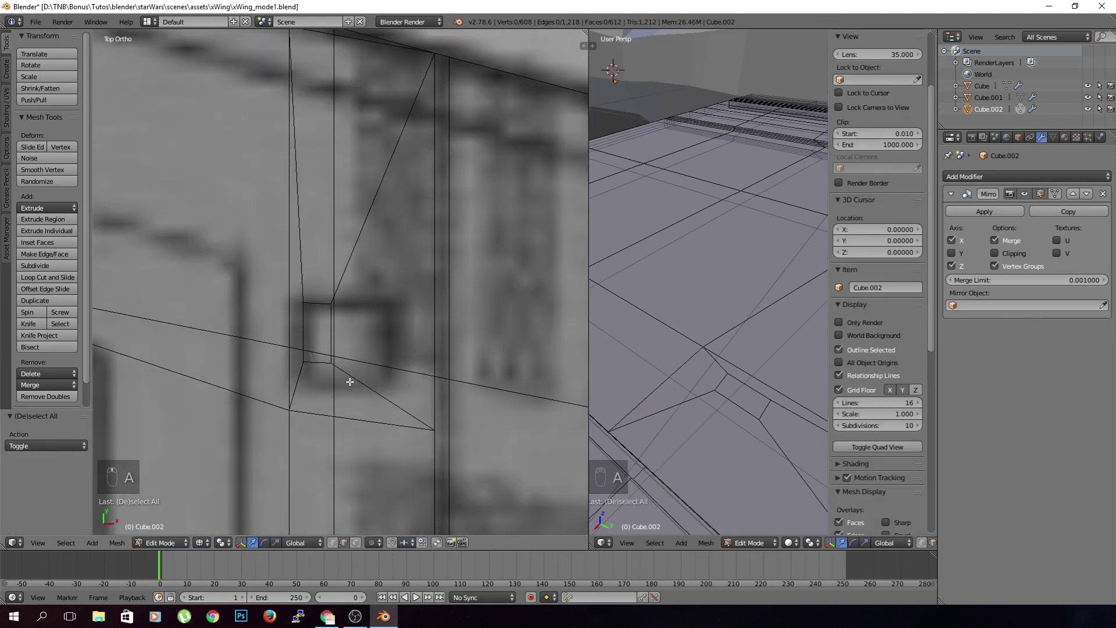
- Move the inset face -0.002 along Y and its lower edge -0.017 along Y to match the blueprint square
{"action": "right_click", "coordinate": [314, 344]}
{"action": "left_click", "coordinate": [317, 333]}
{"action": "left_click_drag", "start_coordinate": [320, 289], "coordinate": [320, 293]}
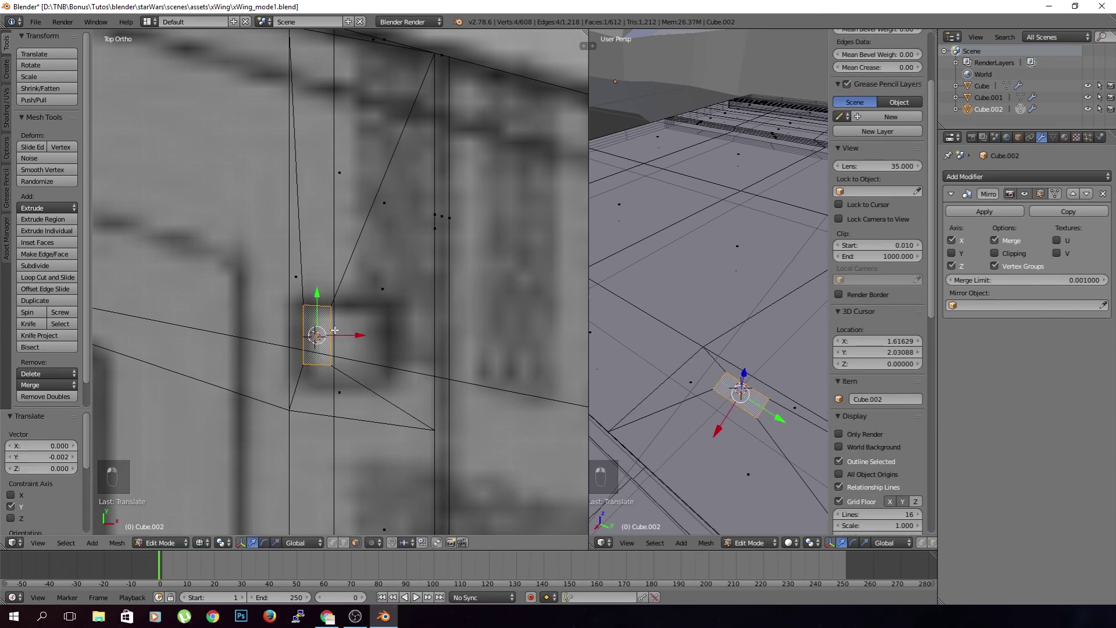
{"action": "right_click", "coordinate": [314, 366]}
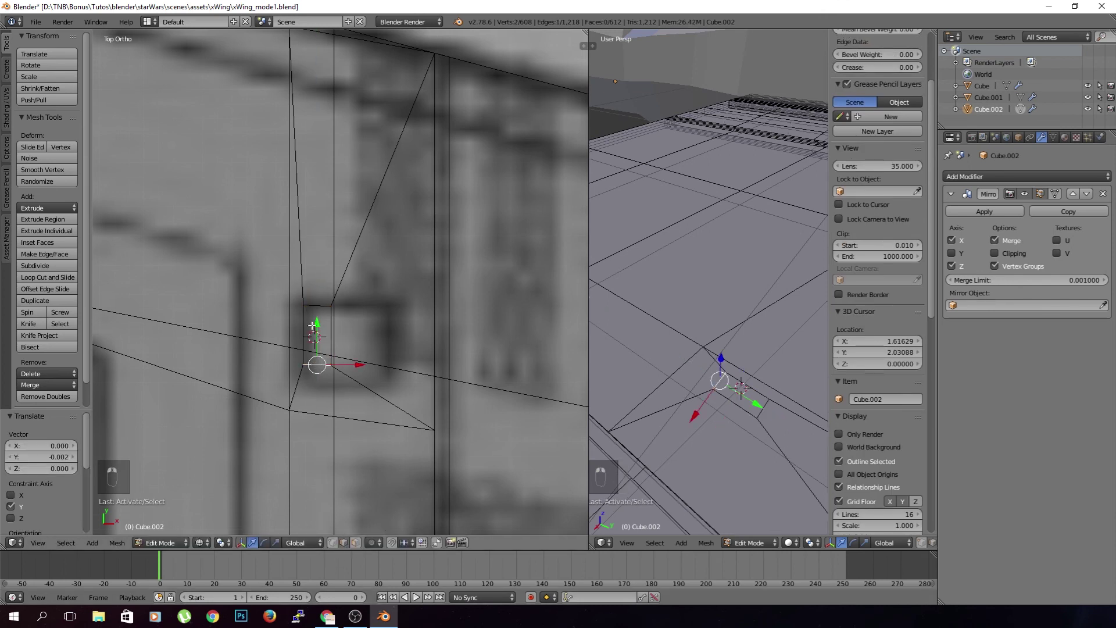
{"action": "key", "text": "g"}
{"action": "key", "text": "y"}
{"action": "left_click", "coordinate": [317, 388]}
- Move the inset face's inner vertical edge about 0.048 along X to the far side of the blueprint square
{"action": "right_click", "coordinate": [332, 349]}
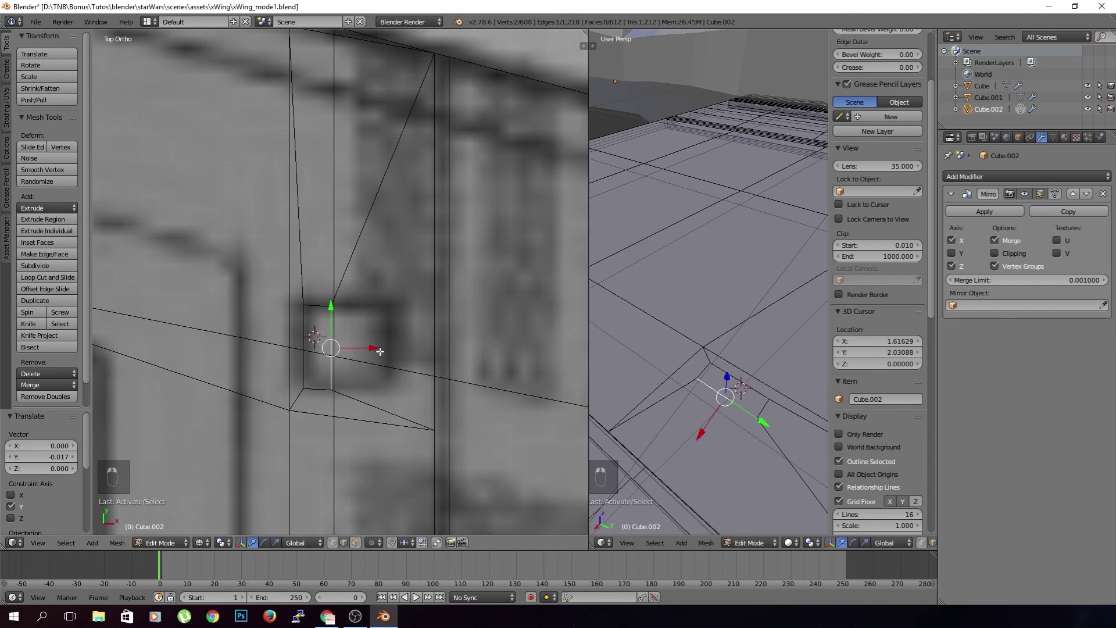
{"action": "key", "text": "g"}
{"action": "key", "text": "x"}
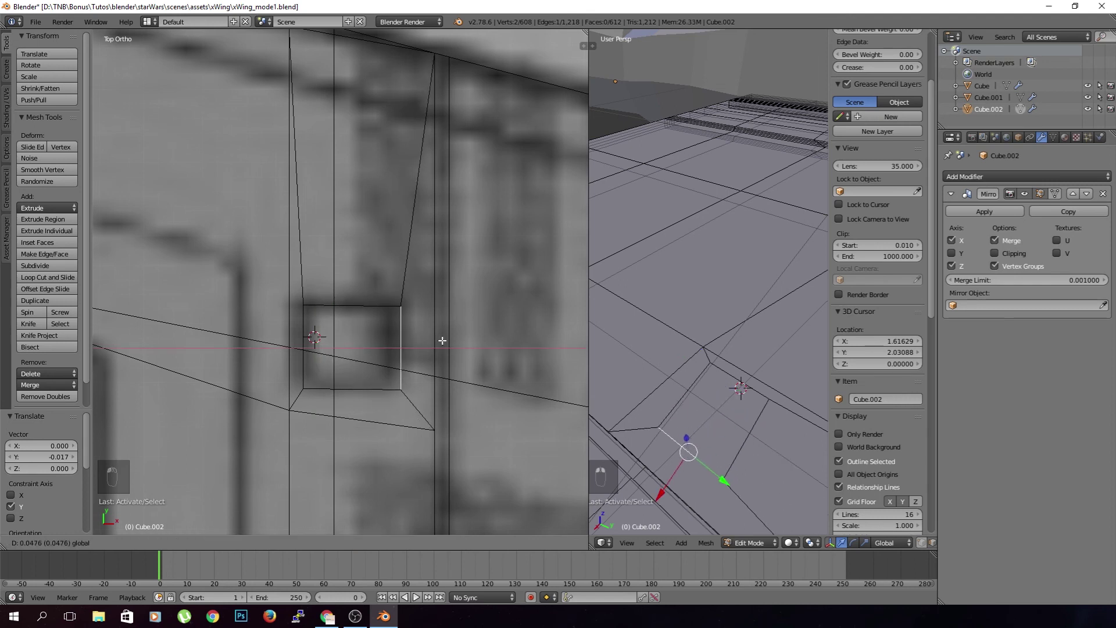
{"action": "left_click", "coordinate": [442, 340]}
{"action": "key", "text": "a"}
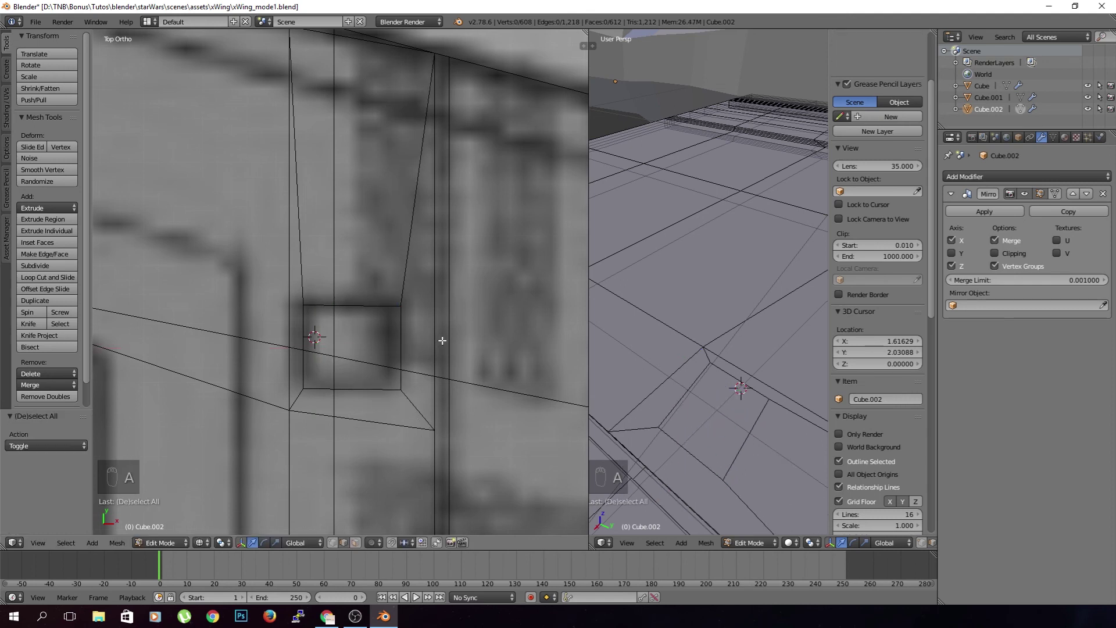
- Flatten the lower and upper edges of the small square by scaling each to 0 along Y
{"action": "right_click", "coordinate": [364, 389]}
{"action": "key", "text": "s"}
{"action": "left_click", "coordinate": [363, 387]}
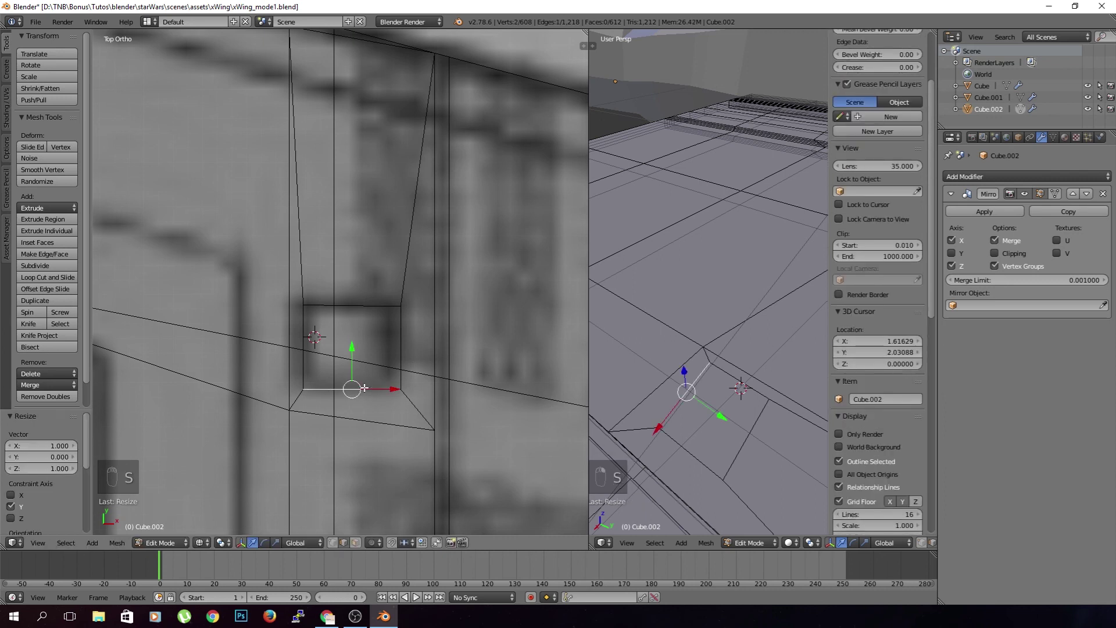
{"action": "key", "text": "a"}
{"action": "right_click", "coordinate": [358, 300]}
{"action": "key", "text": "s"}
{"action": "key", "text": "y"}
{"action": "key", "text": "0"}
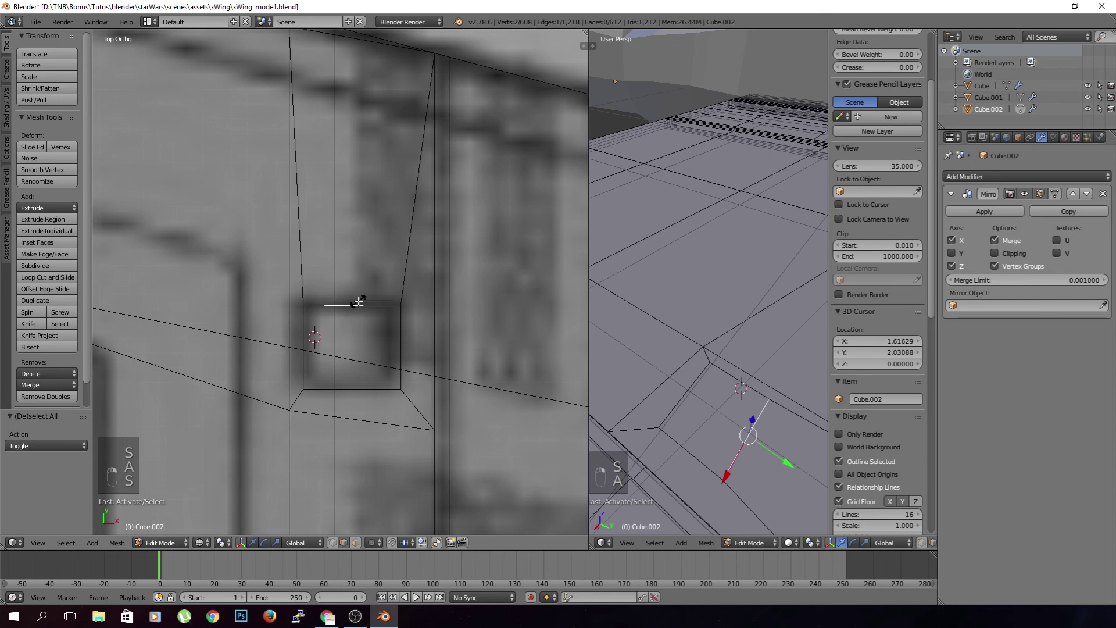
{"action": "key", "text": "Return"}
{"action": "key", "text": "a"}
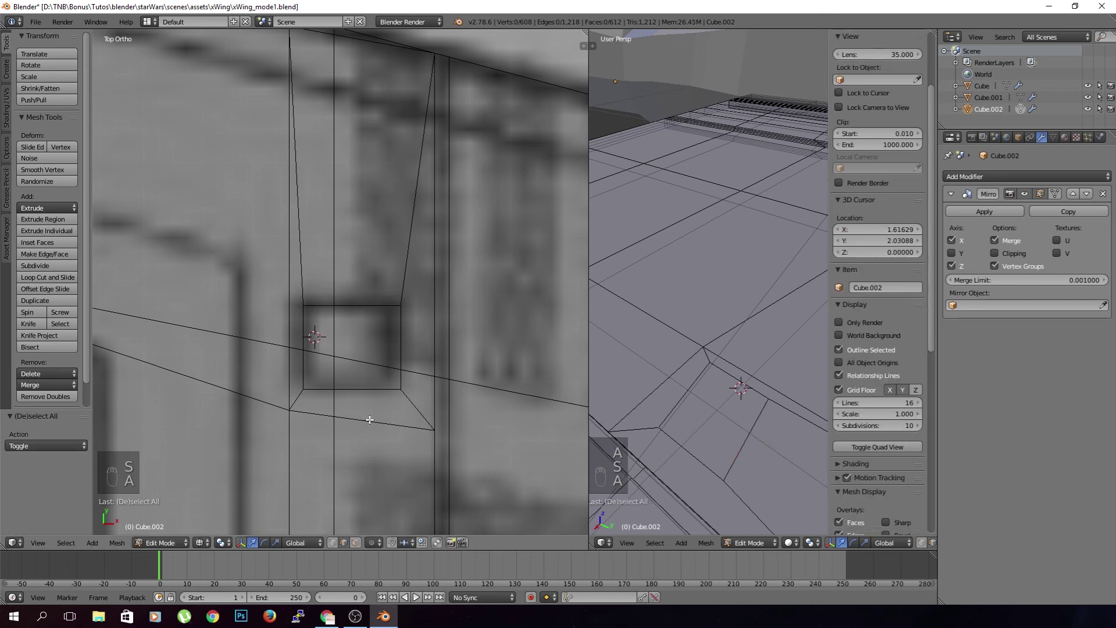
- Extrude the small square face up by about 0.004, bevel its raised edges slightly, and return to Object Mode
{"action": "right_click", "coordinate": [352, 347]}
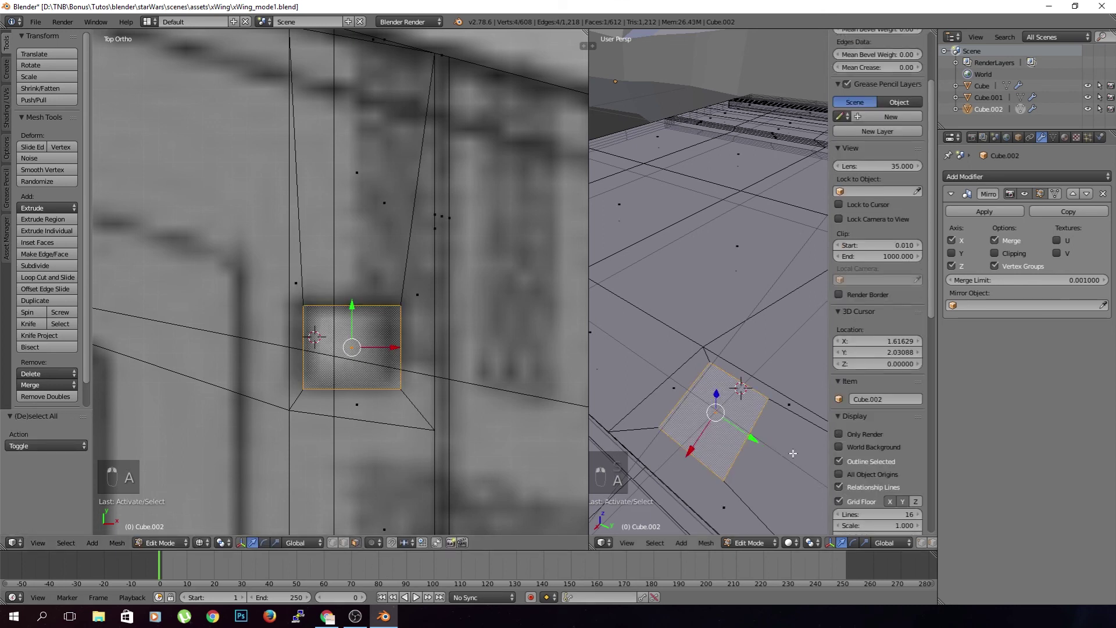
{"action": "scroll", "coordinate": [690, 445], "scroll_direction": "down", "scroll_amount": 5}
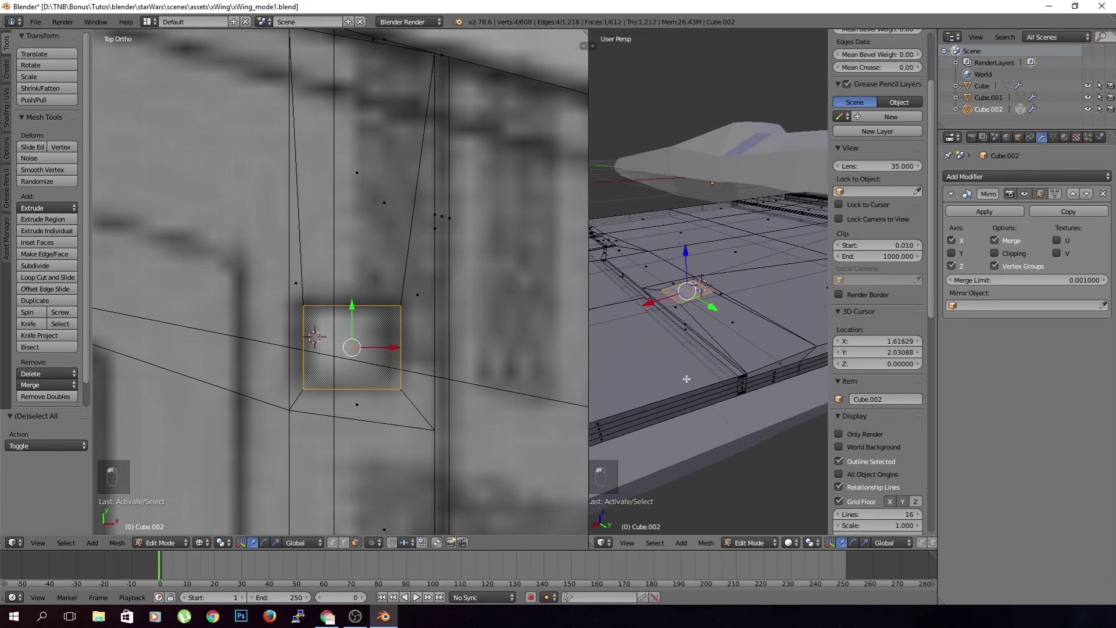
{"action": "key", "text": "e"}
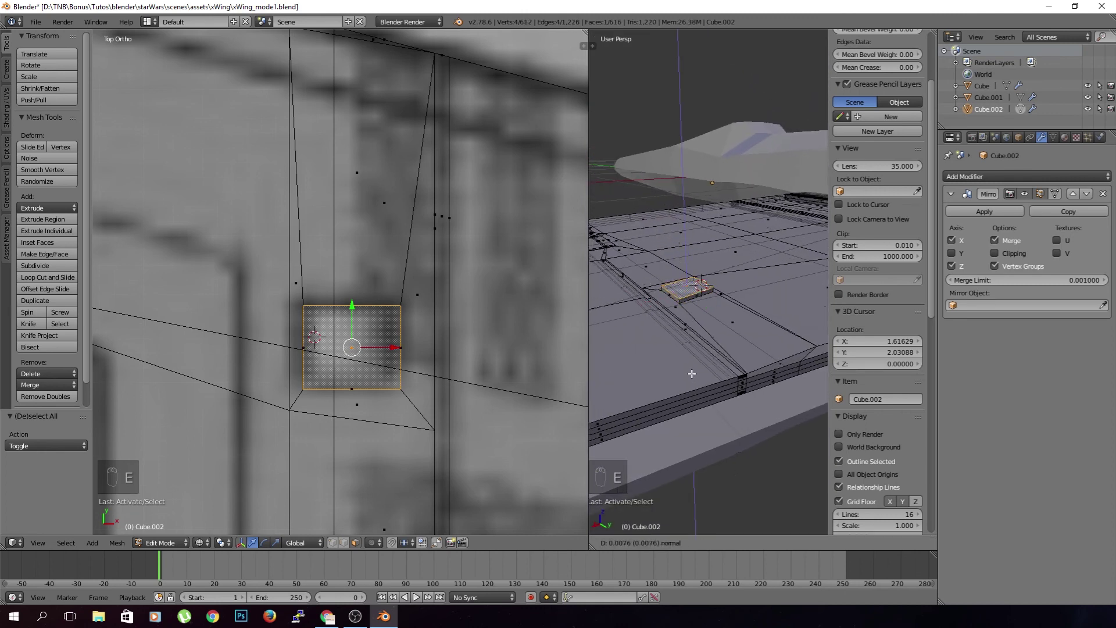
{"action": "left_click", "coordinate": [693, 375]}
{"action": "key", "text": "ctrl+b"}
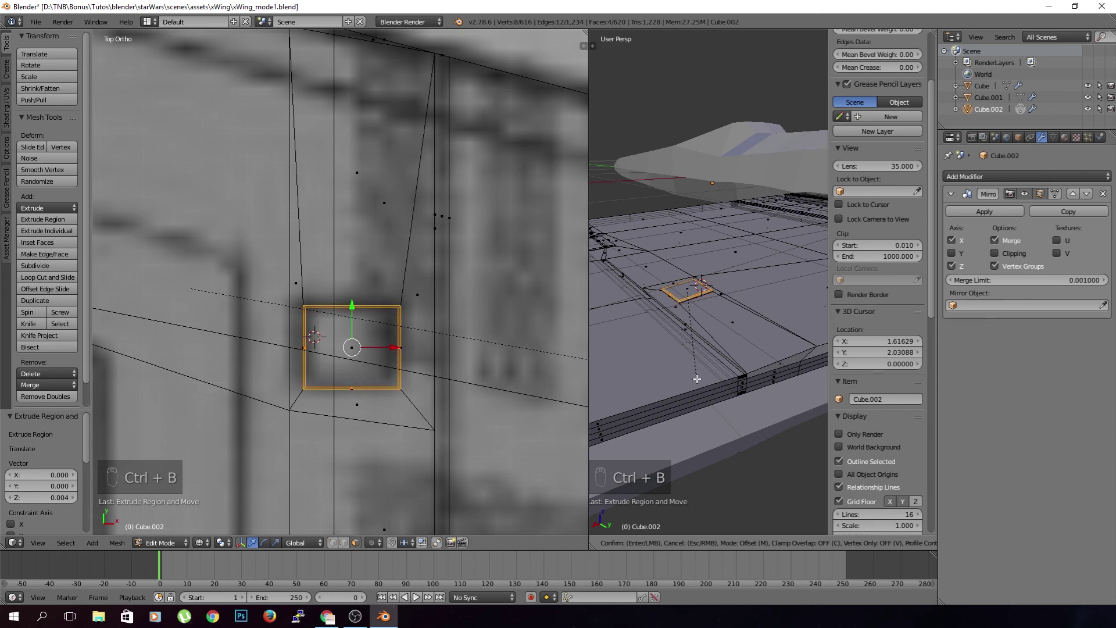
{"action": "left_click", "coordinate": [697, 379]}
{"action": "key", "text": "a"}
{"action": "key", "text": "Tab"}
- Add one loop cut across the wing in Edit Mode, along the vertical blueprint line near the wing's outer end
{"action": "scroll", "coordinate": [414, 369], "scroll_direction": "down", "scroll_amount": 5}
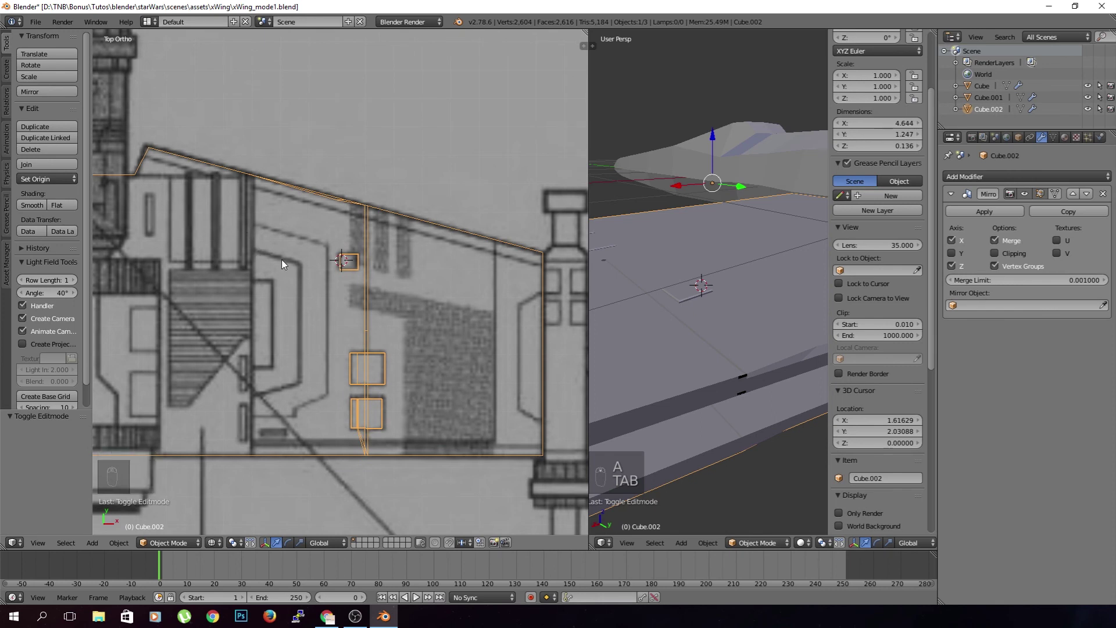
{"action": "middle_click_drag", "start_coordinate": [342, 414], "coordinate": [263, 384], "text": "shift"}
{"action": "mouse_move", "coordinate": [426, 394]}
{"action": "middle_mouse_down", "text": "shift"}
{"action": "mouse_move", "coordinate": [489, 391]}
{"action": "mouse_move", "coordinate": [422, 389]}
{"action": "middle_mouse_up", "text": "shift"}
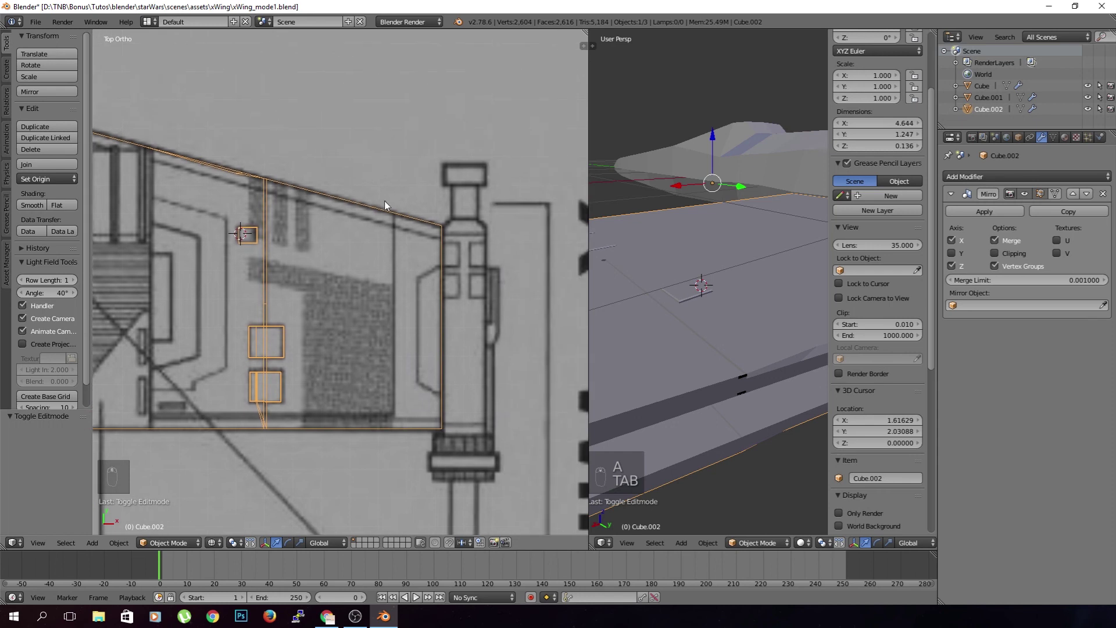
{"action": "key", "text": "ctrl+r"}
{"action": "scroll", "coordinate": [385, 270], "scroll_direction": "up", "scroll_amount": 2}
{"action": "key", "text": "Tab"}
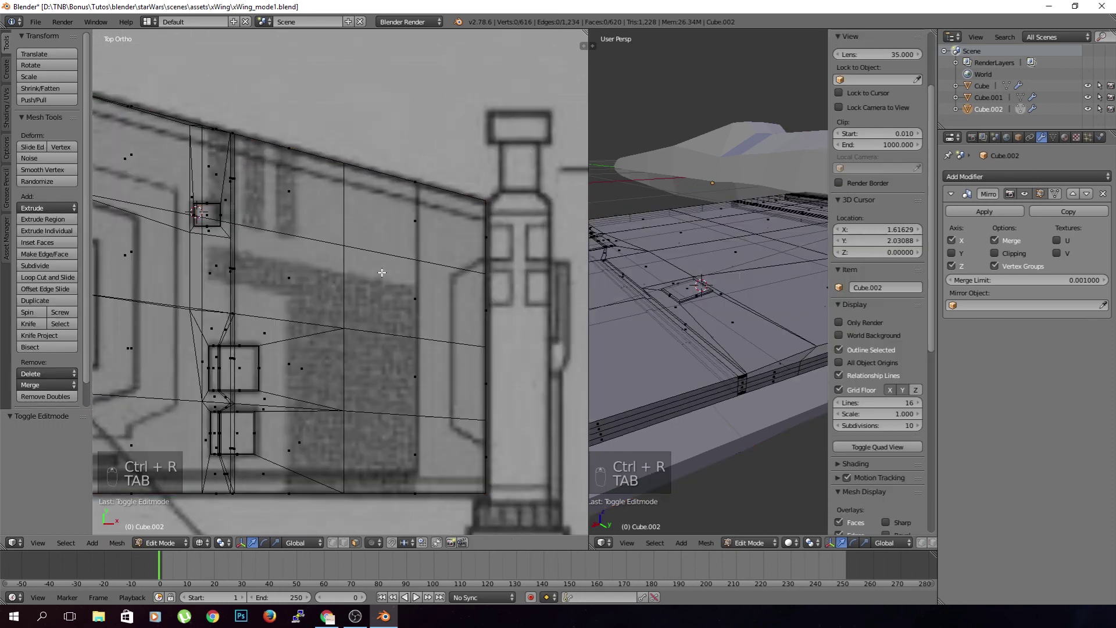
{"action": "key", "text": "ctrl+r"}
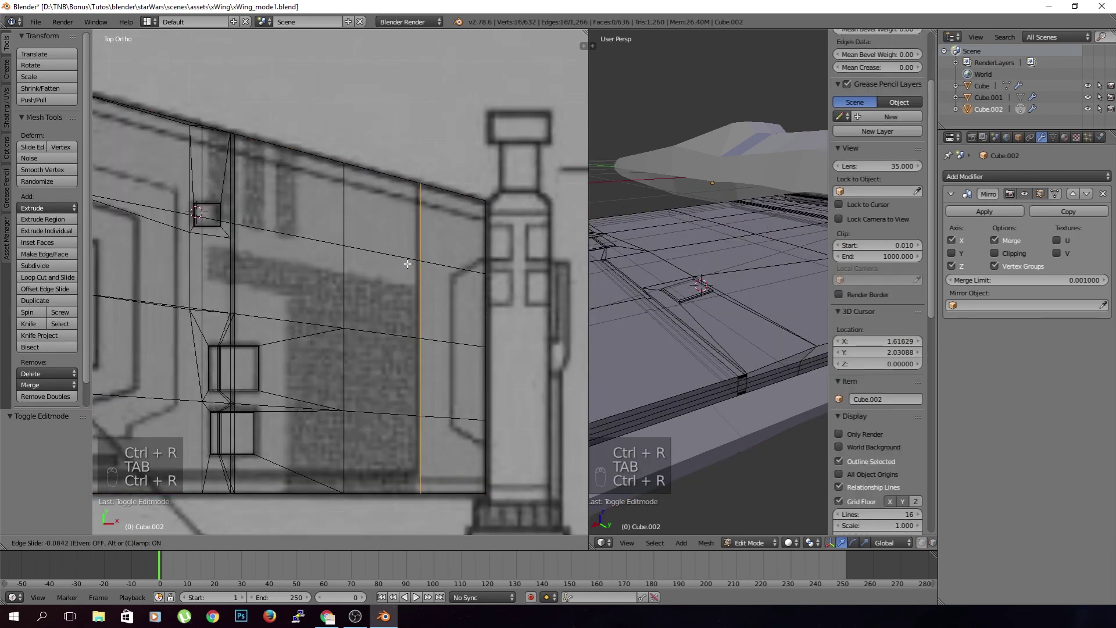
{"action": "left_click", "coordinate": [404, 262]}
{"action": "left_click", "coordinate": [406, 267]}
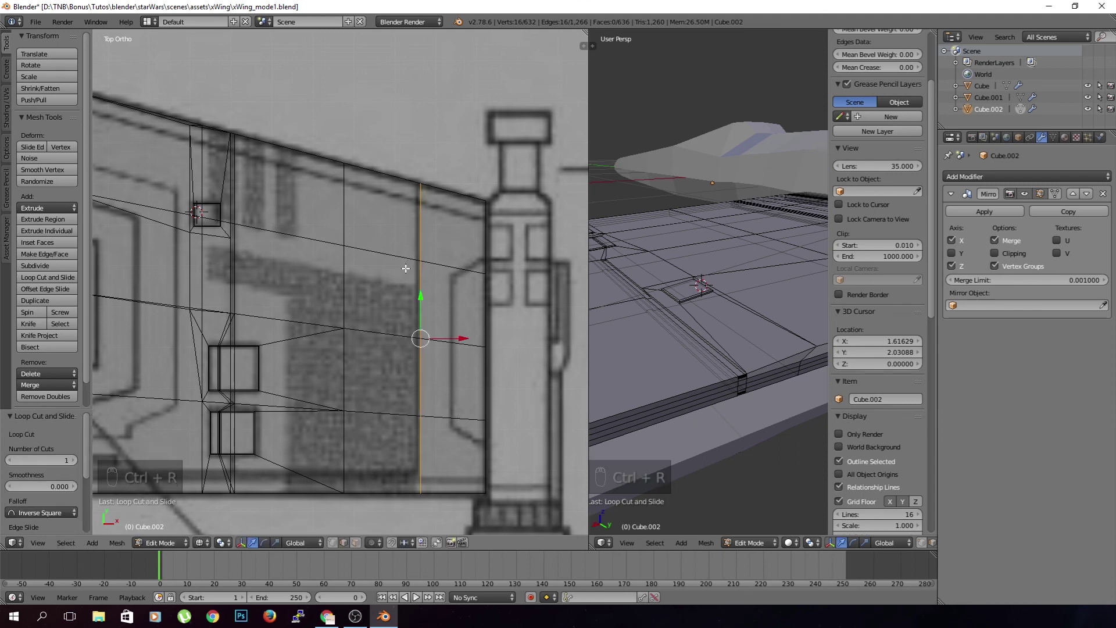
- Add a second loop cut just inside the first one, on the opposite side of the vertical blueprint line
{"action": "scroll", "coordinate": [383, 291], "scroll_direction": "up", "scroll_amount": 4}
{"action": "left_click", "coordinate": [415, 254]}
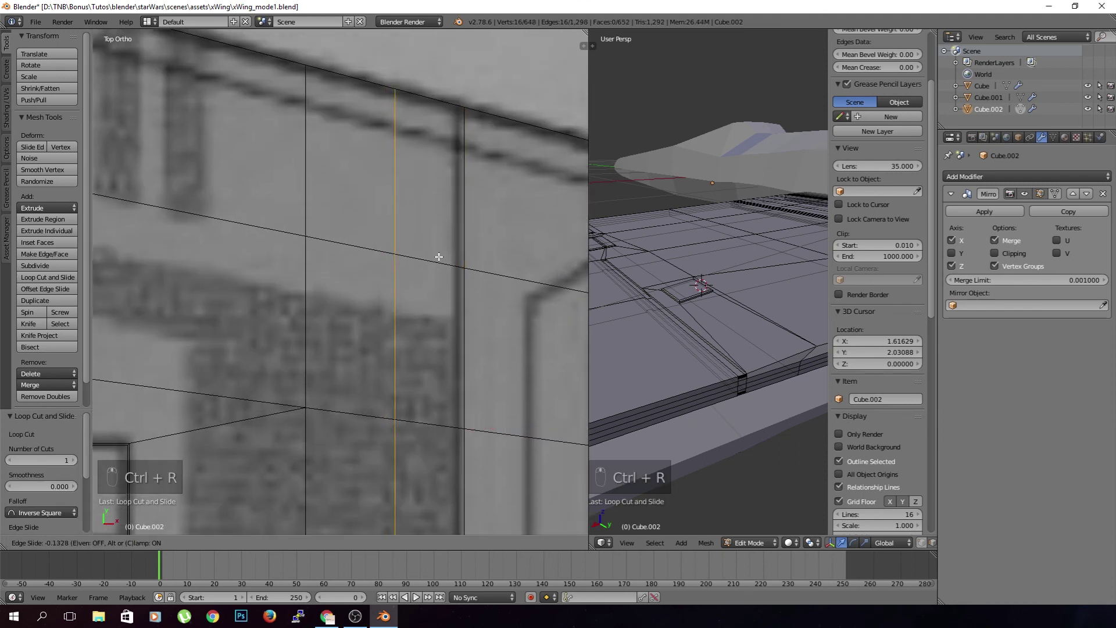
{"action": "left_click", "coordinate": [482, 266]}
- Slide the inner edge loop by a factor of -0.203 toward the neighbouring loop and select that outer loop
{"action": "middle_click_drag", "start_coordinate": [597, 349], "coordinate": [725, 320]}
{"action": "scroll", "coordinate": [664, 355], "scroll_direction": "up", "scroll_amount": 4}
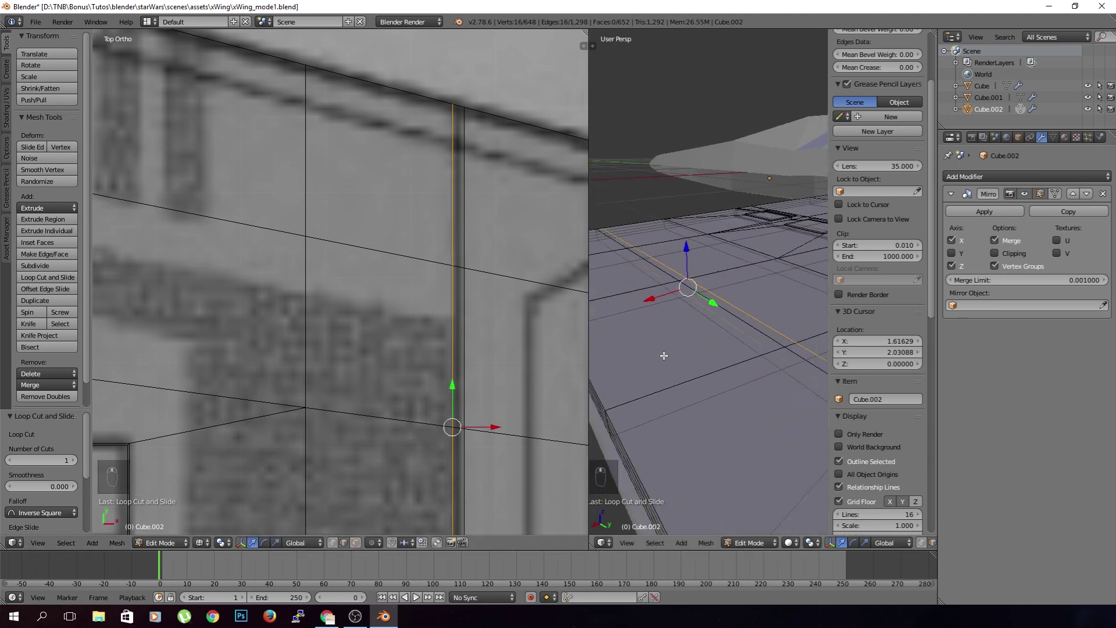
{"action": "middle_click_drag", "start_coordinate": [664, 355], "coordinate": [692, 459]}
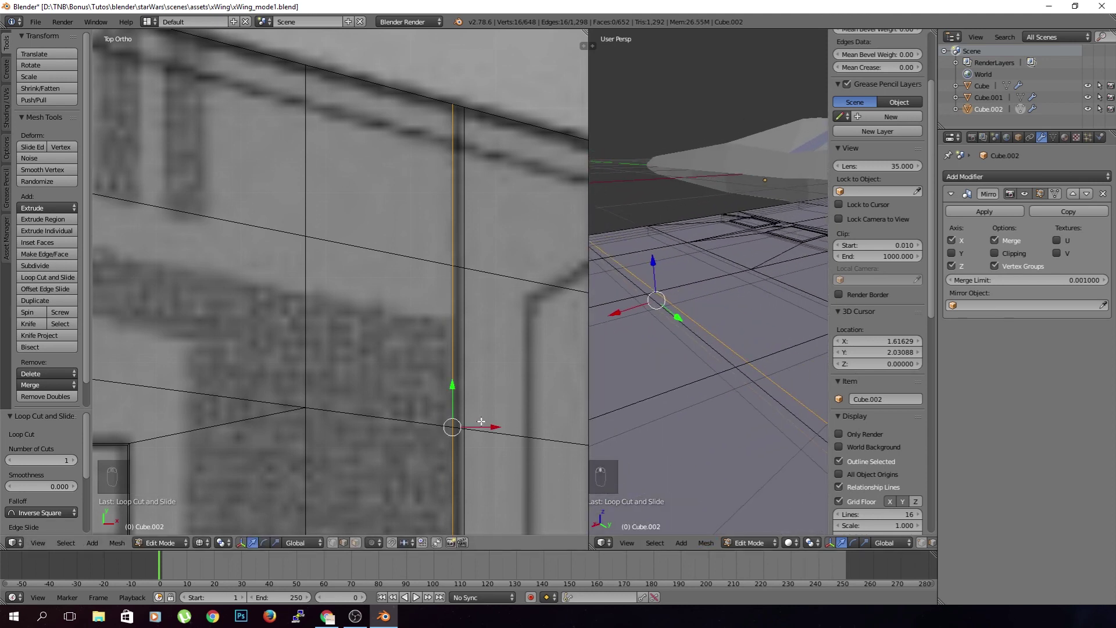
{"action": "middle_click_drag", "start_coordinate": [638, 438], "coordinate": [525, 426]}
{"action": "key", "text": "g"}
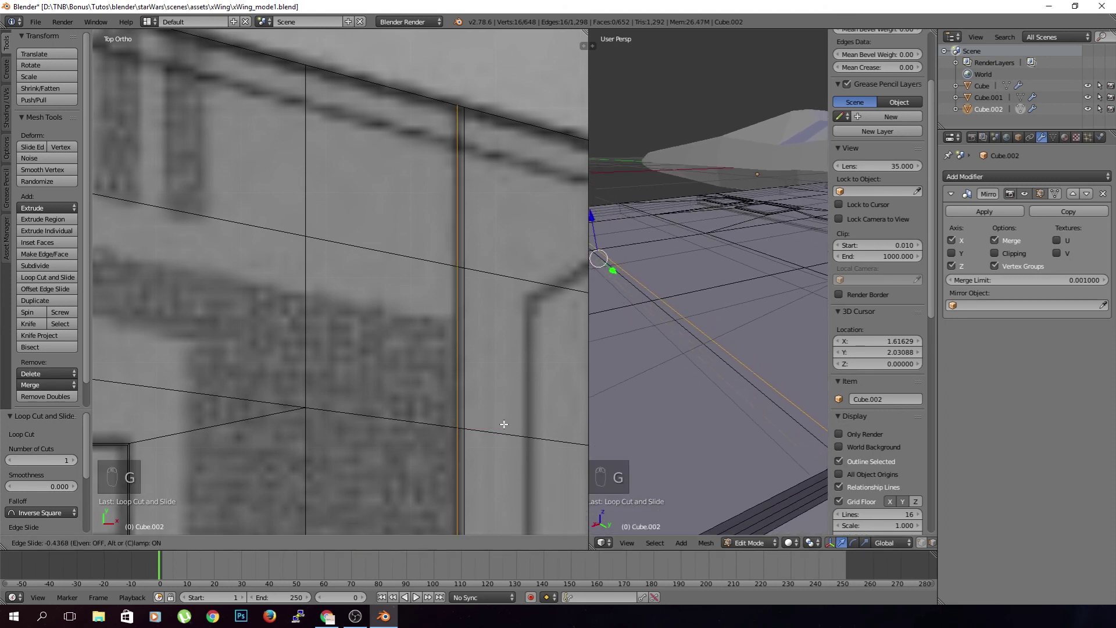
{"action": "right_click", "coordinate": [465, 421]}
{"action": "key", "text": "g"}
{"action": "key", "text": "g"}
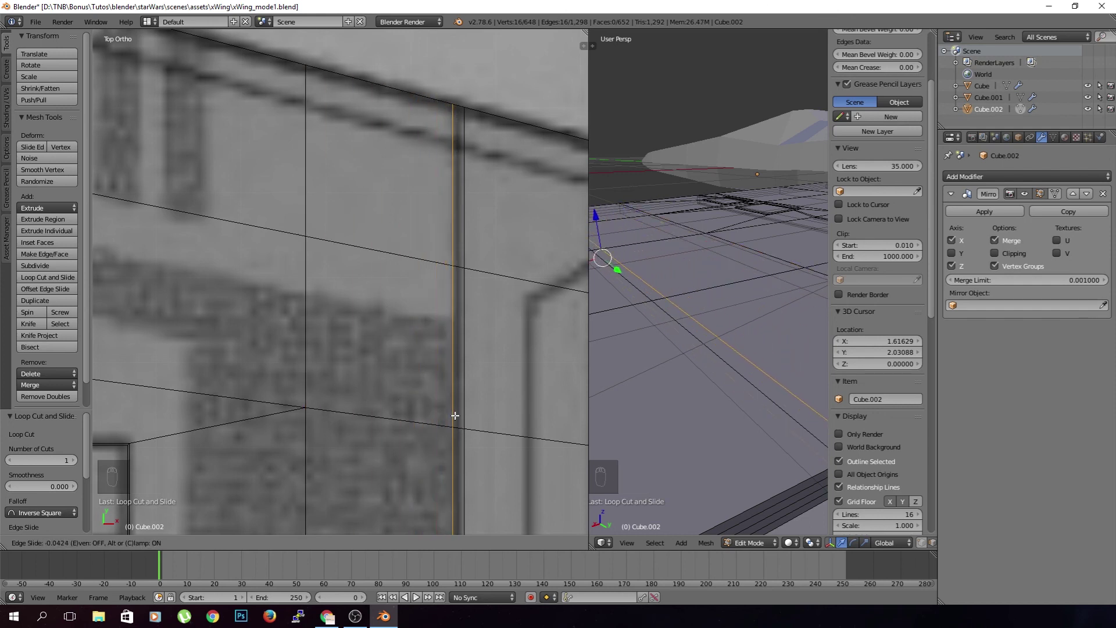
{"action": "left_click", "coordinate": [467, 420]}
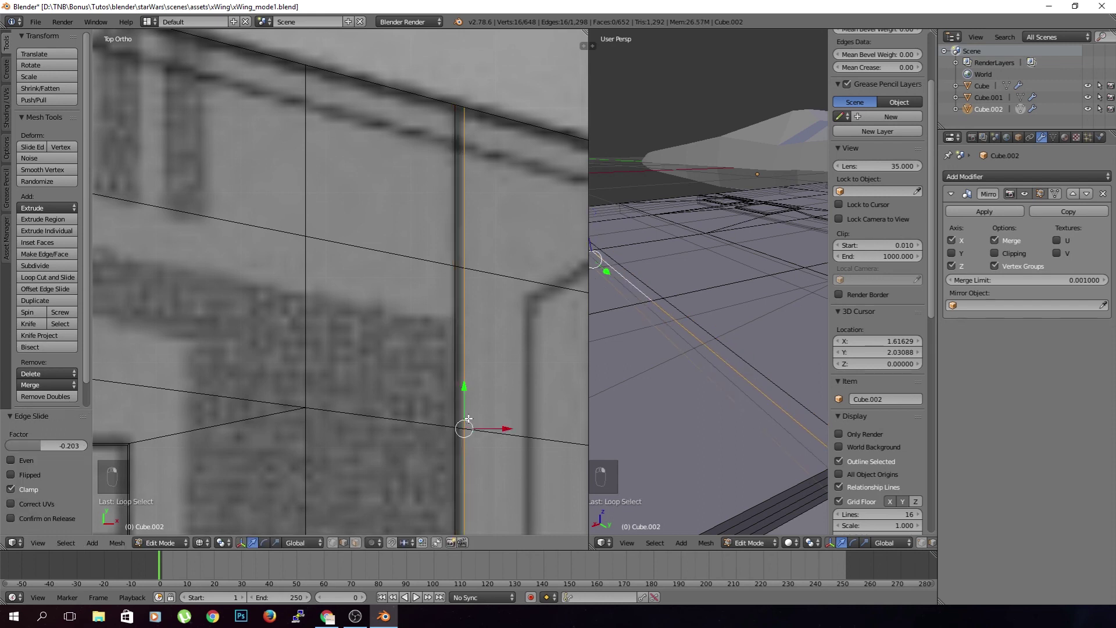
- Slide the selected outer edge loop by a factor of -0.254 toward the vertical blueprint line
{"action": "key", "text": "g"}
{"action": "key", "text": "g"}
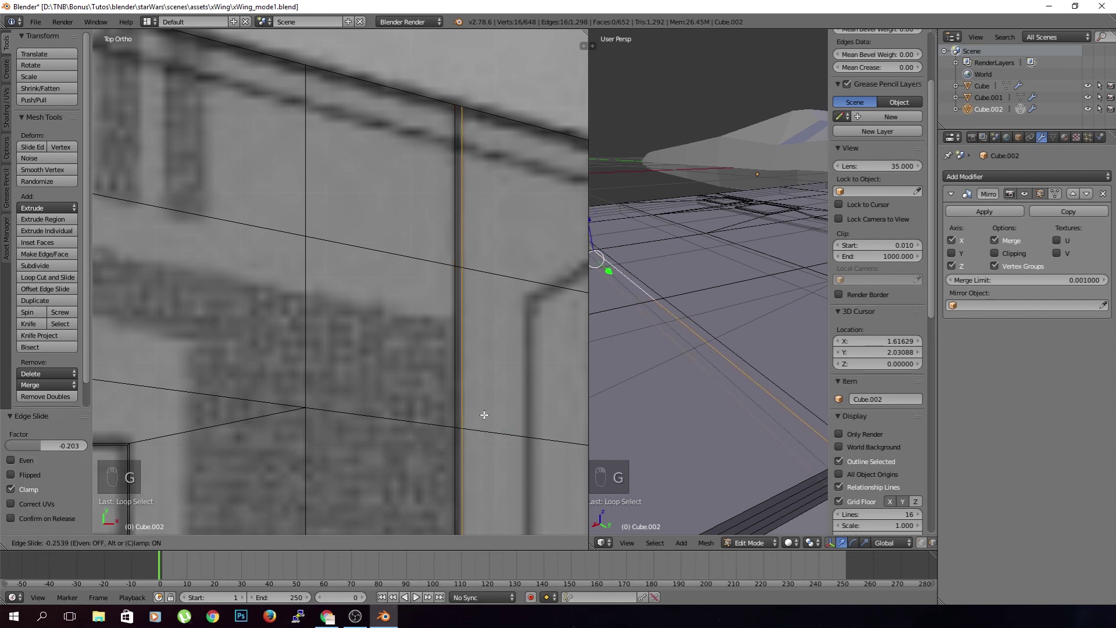
{"action": "left_click", "coordinate": [483, 416]}
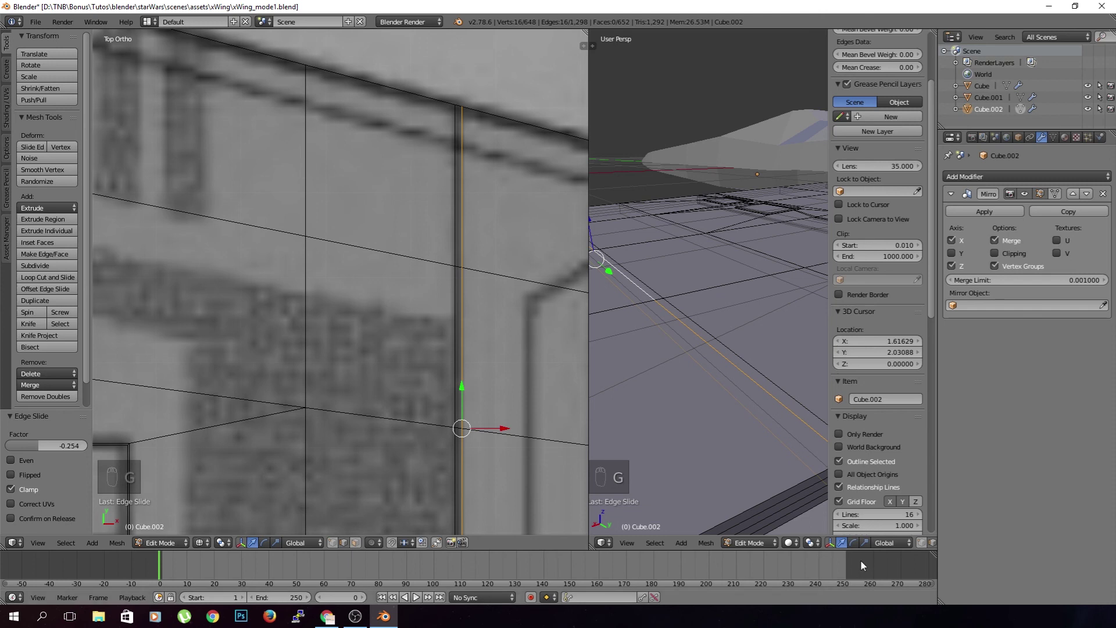
- Select the narrow face loop along the blueprint line, extrude it along vertex normals by about -0.0034, and return to Object Mode
{"action": "left_click", "coordinate": [332, 543]}
{"action": "key", "text": "a"}
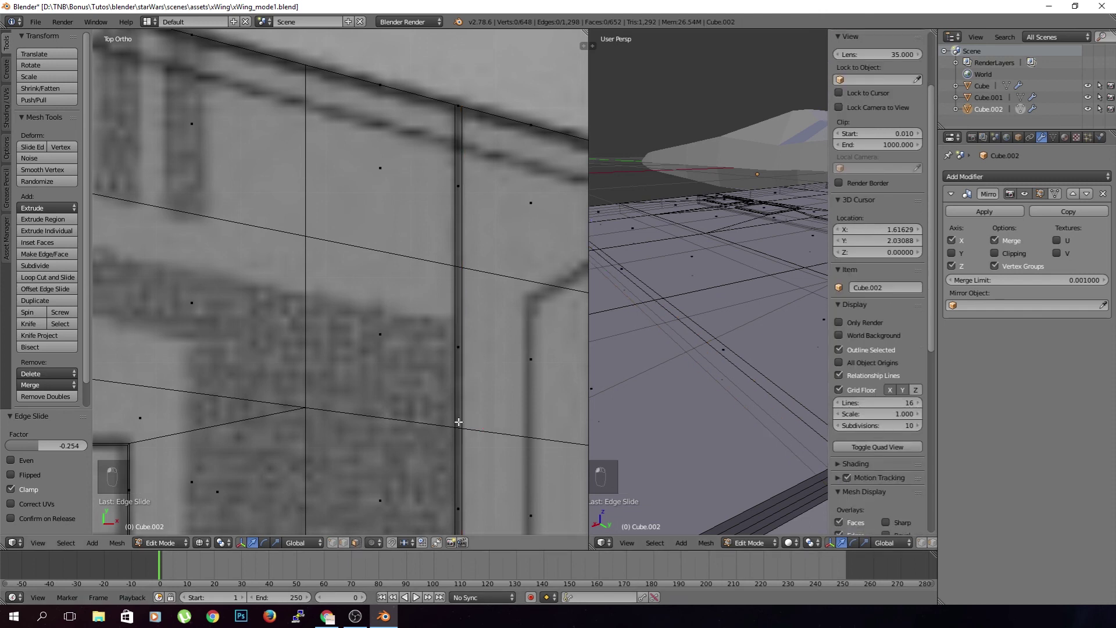
{"action": "right_click", "coordinate": [459, 422], "text": "alt"}
{"action": "key", "text": "shift+e"}
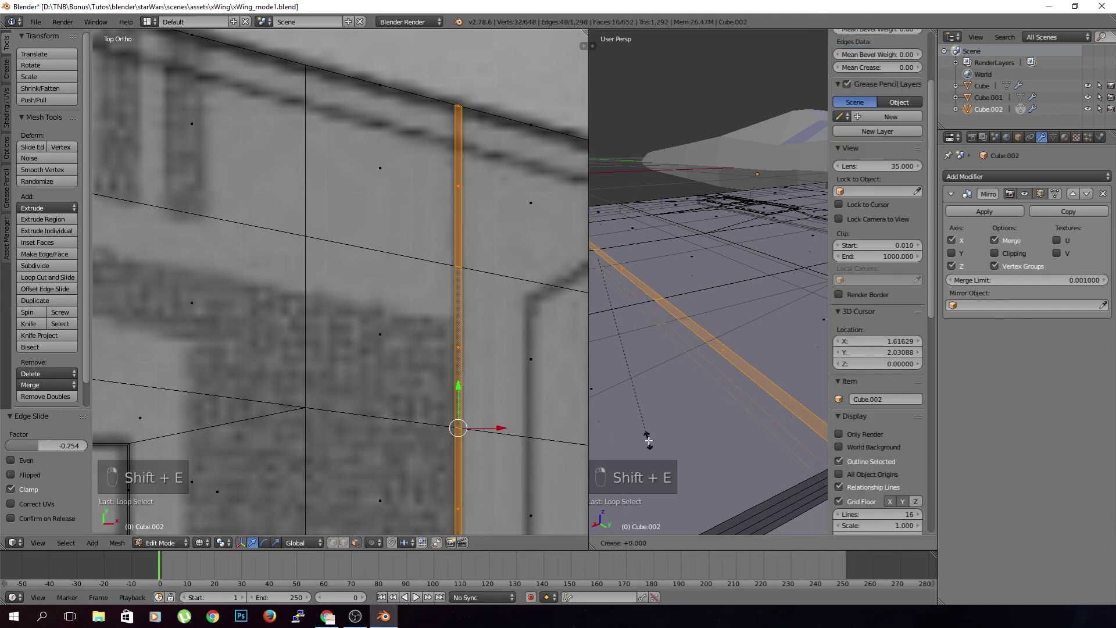
{"action": "right_click", "coordinate": [651, 441]}
{"action": "key", "text": "alt+e"}
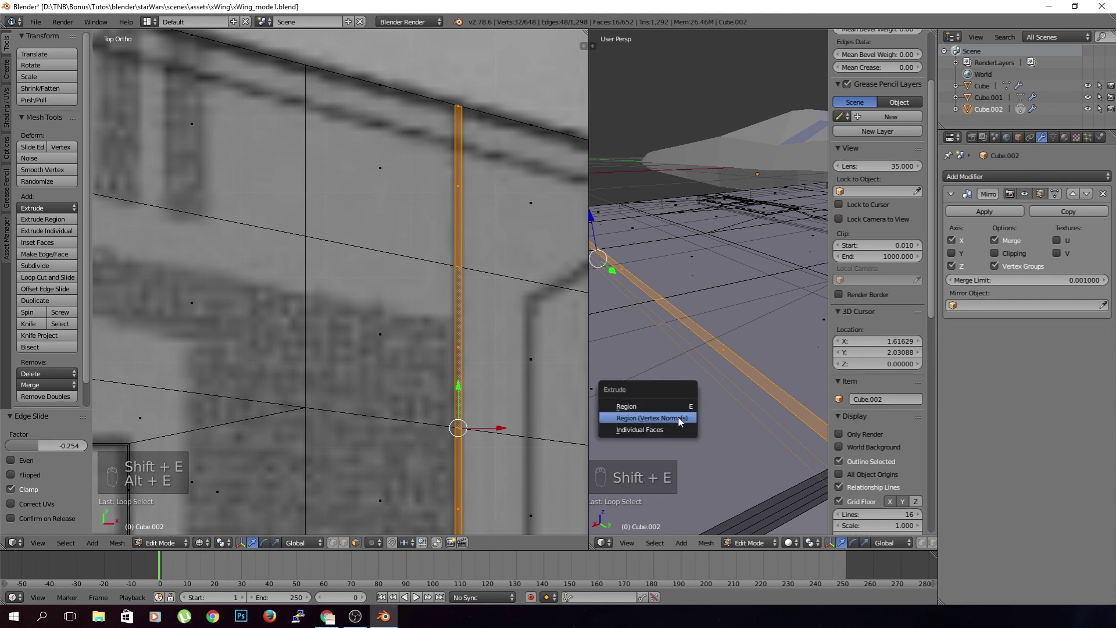
{"action": "left_click", "coordinate": [678, 417]}
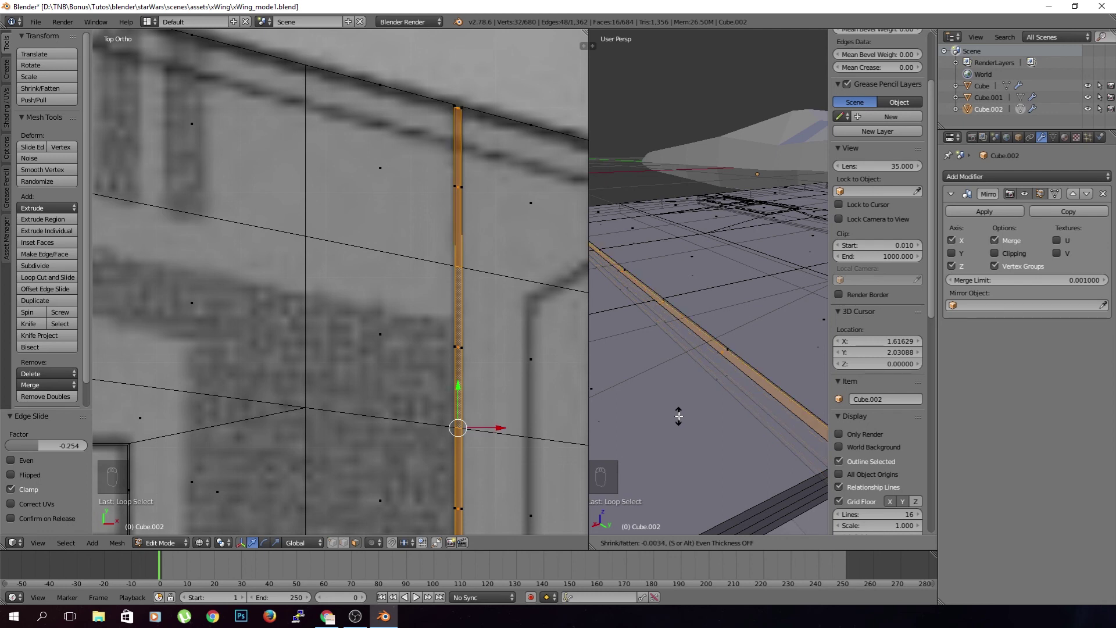
{"action": "left_click", "coordinate": [679, 416]}
{"action": "key", "text": "a"}
{"action": "key", "text": "Tab"}
- Deselect all objects and widen the perspective viewport to show the whole X-Wing model
{"action": "middle_click_drag", "start_coordinate": [678, 414], "coordinate": [626, 367]}
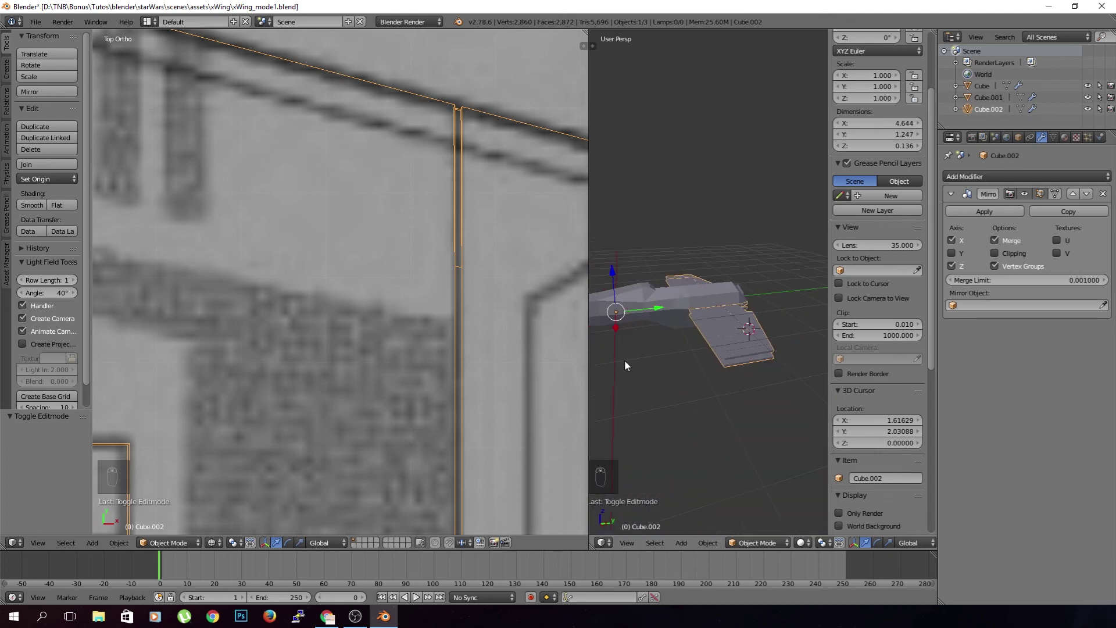
{"action": "scroll", "coordinate": [483, 343], "scroll_direction": "down", "scroll_amount": 10}
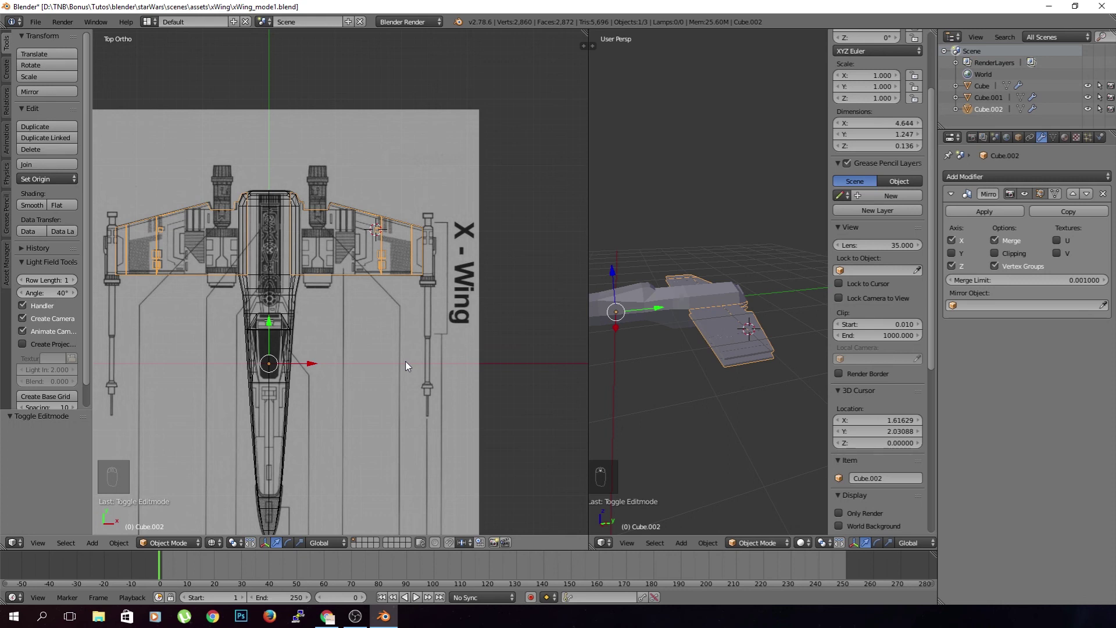
{"action": "key", "text": "a"}
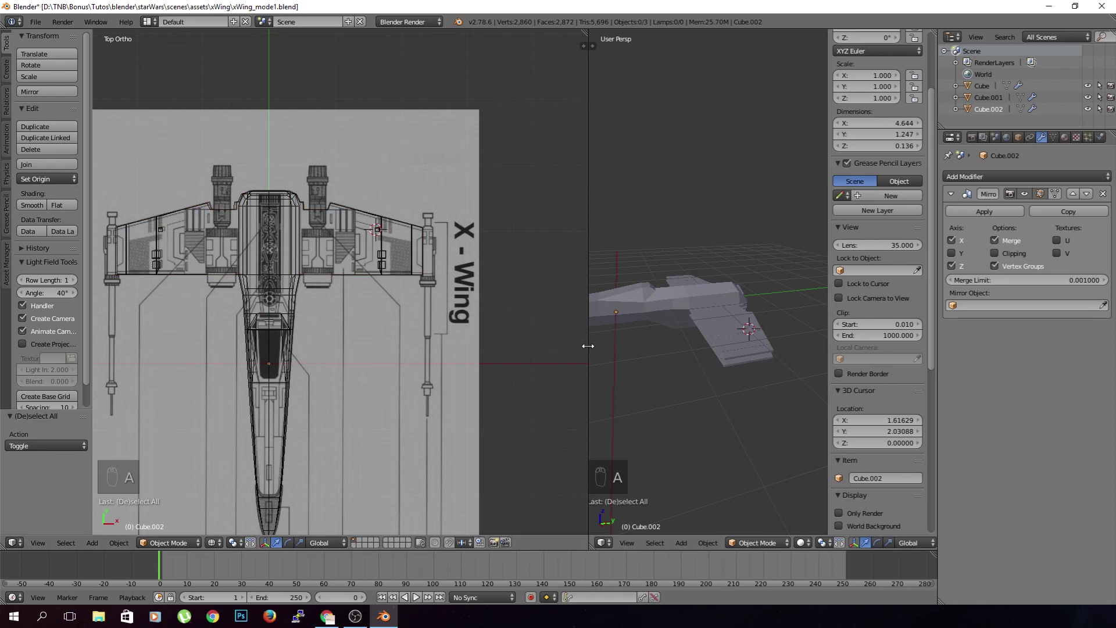
{"action": "left_click_drag", "start_coordinate": [588, 348], "coordinate": [430, 347]}
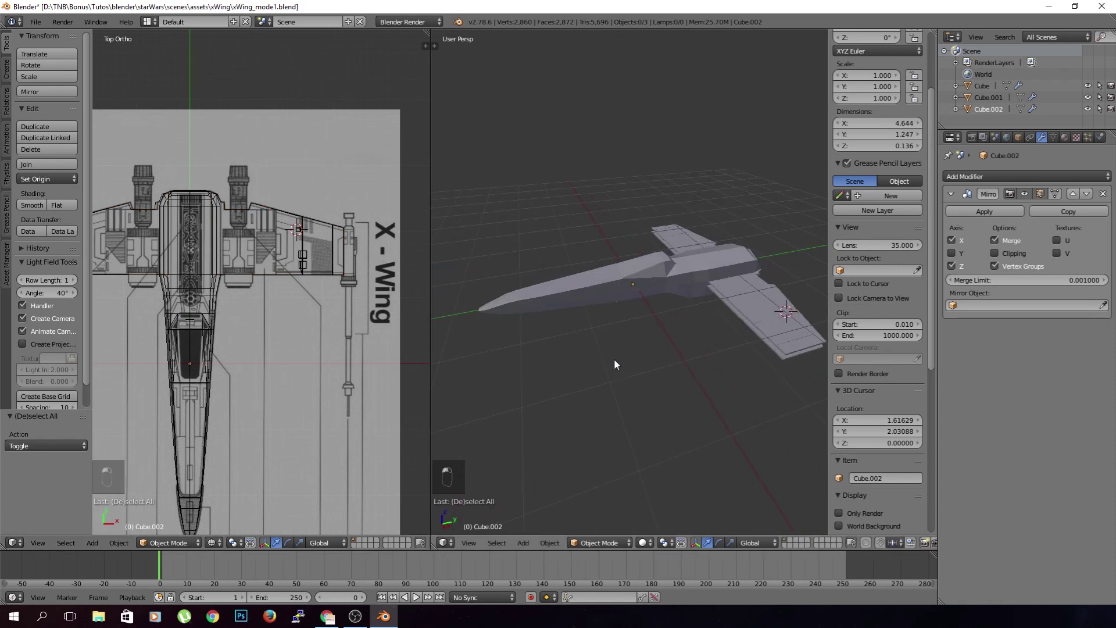